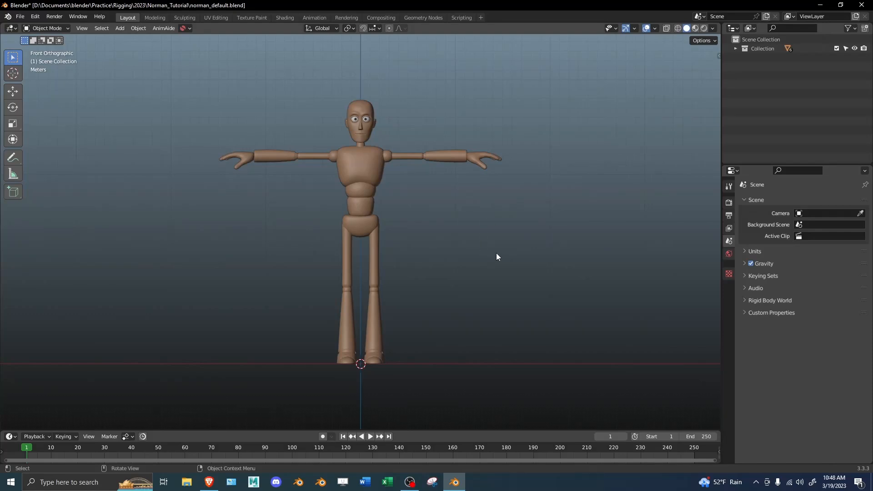
{"action": "middle_click_drag", "start_coordinate": [528, 209], "coordinate": [105, 211]}
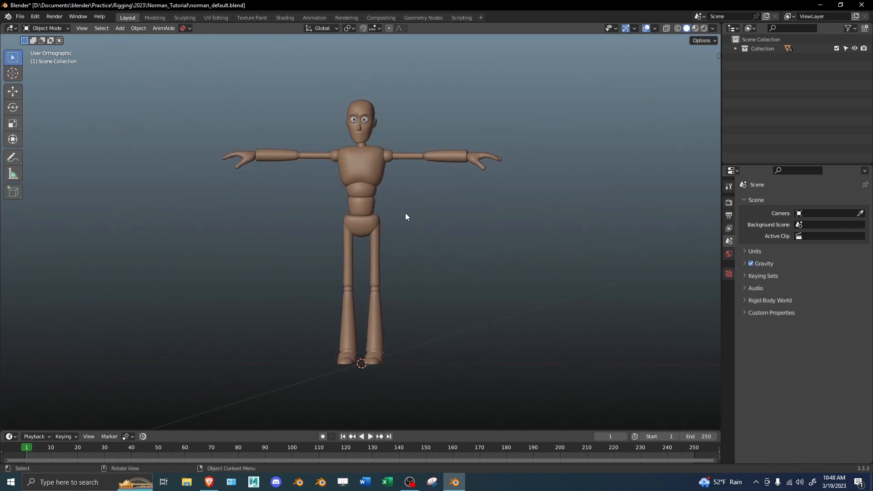
{"action": "scroll", "coordinate": [412, 211], "scroll_direction": "up", "scroll_amount": 1}
{"action": "mouse_move", "coordinate": [439, 210]}
{"action": "middle_mouse_down", "text": "shift"}
{"action": "mouse_move", "coordinate": [384, 201]}
{"action": "mouse_move", "coordinate": [334, 217]}
{"action": "mouse_move", "coordinate": [452, 206]}
{"action": "mouse_move", "coordinate": [433, 206]}
{"action": "mouse_move", "coordinate": [441, 199]}
{"action": "mouse_move", "coordinate": [441, 207]}
{"action": "mouse_move", "coordinate": [403, 213]}
{"action": "mouse_move", "coordinate": [425, 191]}
{"action": "mouse_move", "coordinate": [432, 220]}
{"action": "mouse_move", "coordinate": [440, 203]}
{"action": "mouse_move", "coordinate": [452, 209]}
{"action": "middle_mouse_up", "text": "shift"}
{"action": "scroll", "coordinate": [435, 212], "scroll_direction": "down", "scroll_amount": 2}
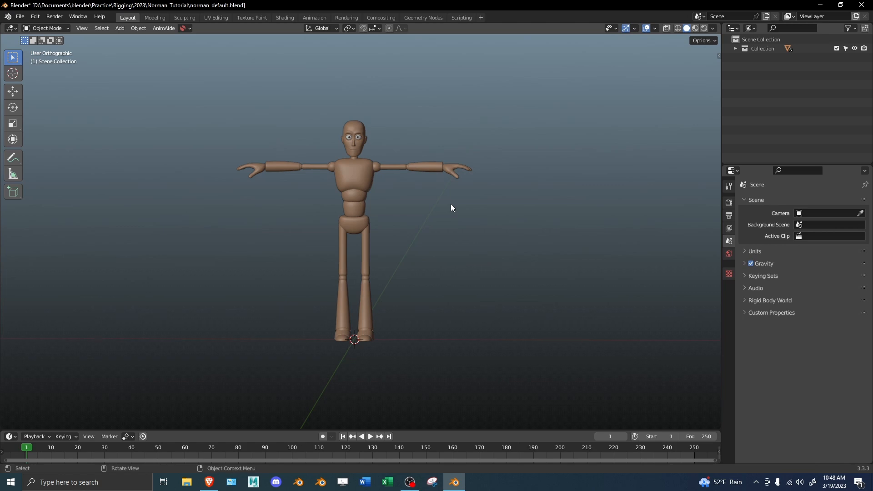
{"action": "scroll", "coordinate": [451, 208], "scroll_direction": "up", "scroll_amount": 2}
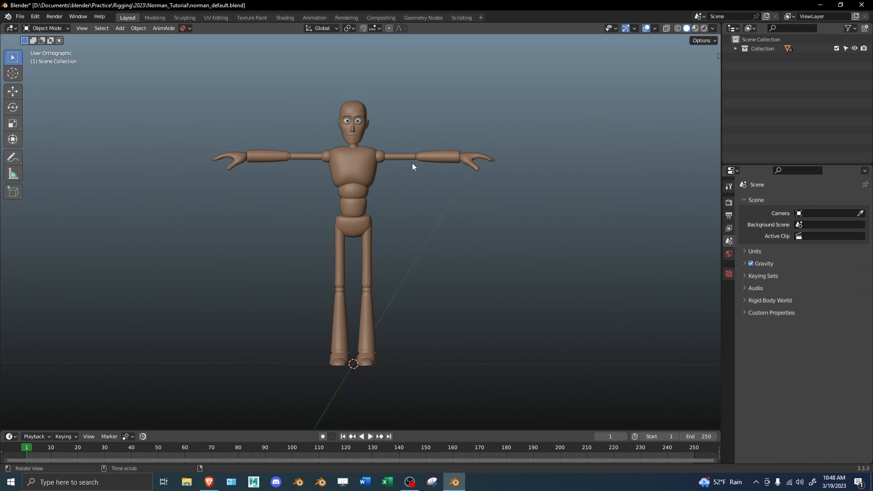
Step: Widen the outliner, expand the default collection and rename it Norman
{"action": "left_click_drag", "start_coordinate": [721, 79], "coordinate": [675, 89]}
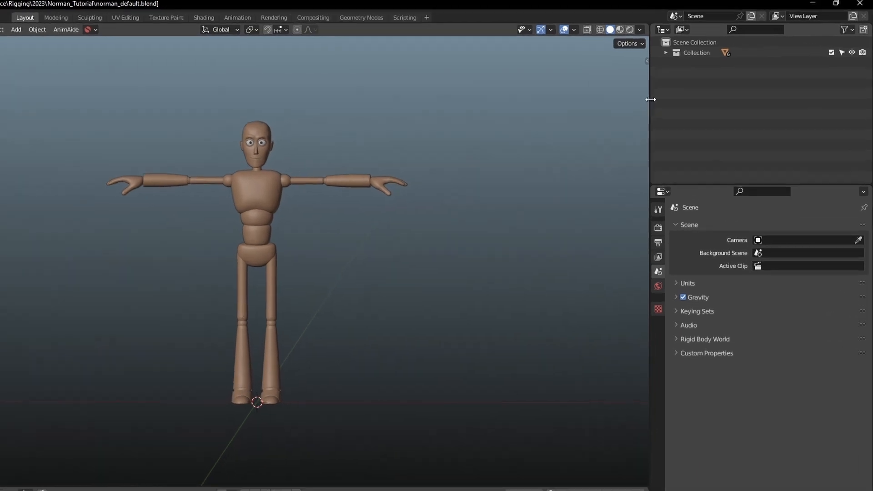
{"action": "left_click", "coordinate": [539, 74]}
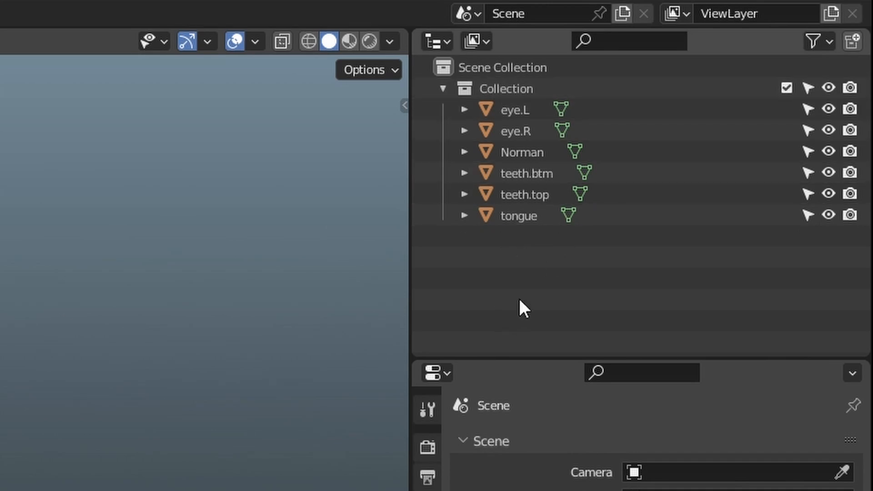
{"action": "double_click", "coordinate": [505, 87]}
{"action": "type", "text": "Na"}
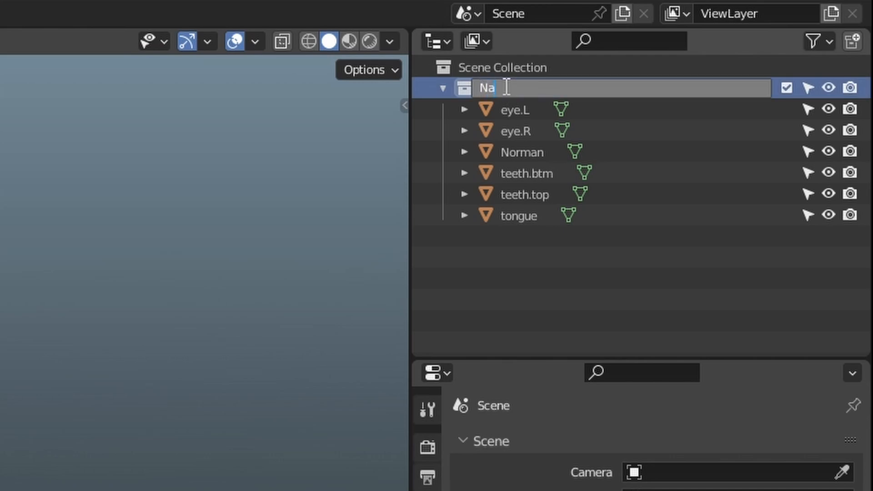
{"action": "key", "text": "Return"}
Step: Move the six character meshes, from eye.L to tongue, into a new collection named mesh nested inside the Norman collection
{"action": "left_click", "coordinate": [511, 113]}
{"action": "left_click", "coordinate": [511, 214], "text": "shift"}
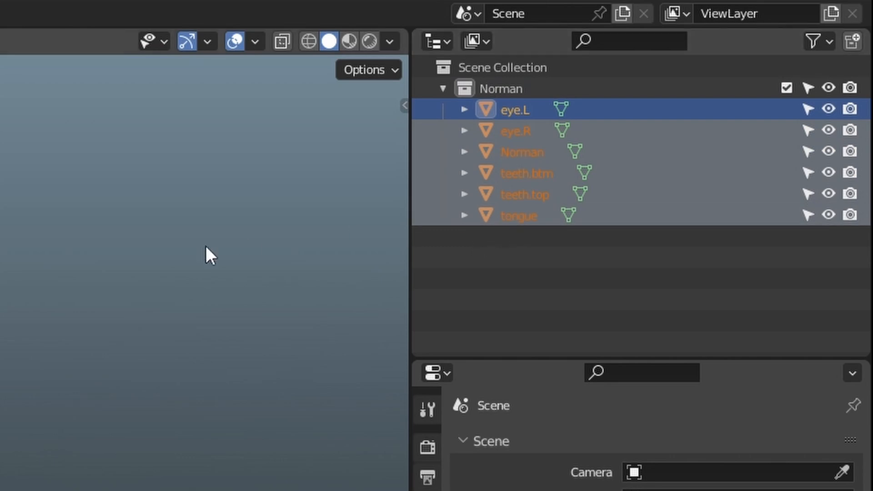
{"action": "key", "text": "m"}
{"action": "key", "text": "m"}
{"action": "left_click", "coordinate": [165, 251]}
{"action": "type", "text": "mesh"}
{"action": "left_click", "coordinate": [201, 303]}
{"action": "left_click_drag", "start_coordinate": [452, 105], "coordinate": [471, 88]}
{"action": "left_click", "coordinate": [463, 109]}
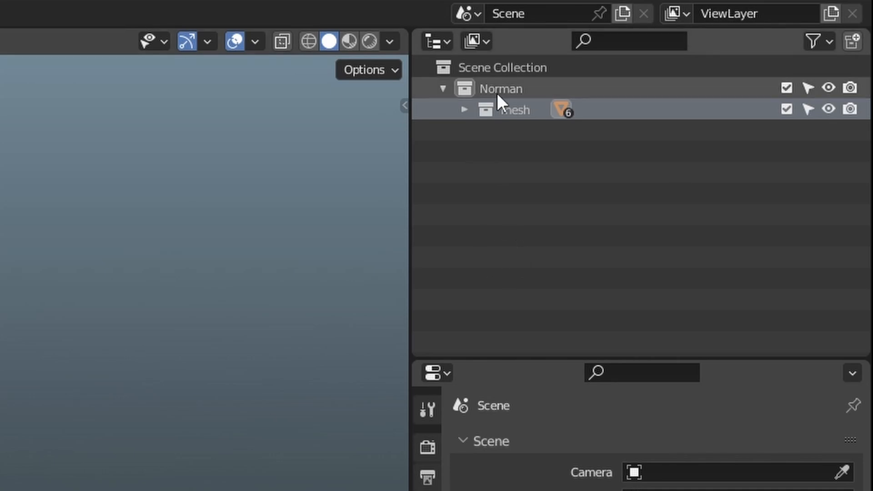
Step: Create a second collection inside Norman, beside mesh, and name it rig
{"action": "left_click", "coordinate": [852, 40]}
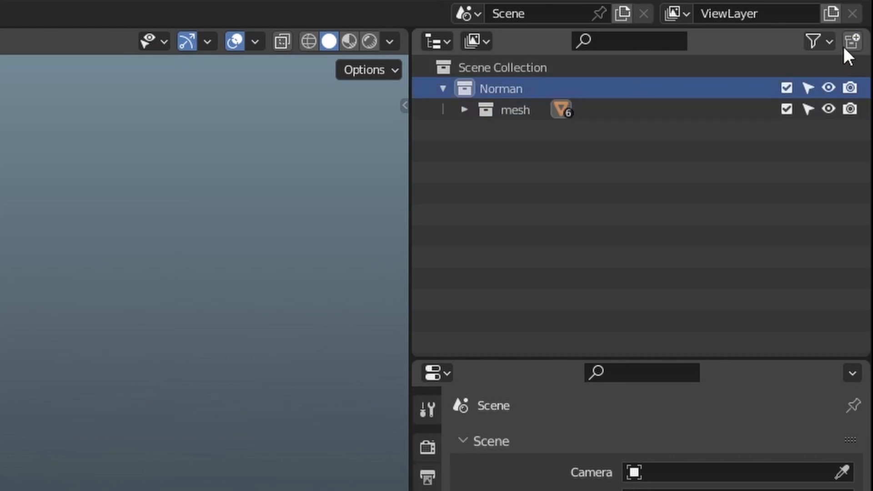
{"action": "double_click", "coordinate": [542, 129]}
{"action": "type", "text": "rig"}
{"action": "key", "text": "Return"}
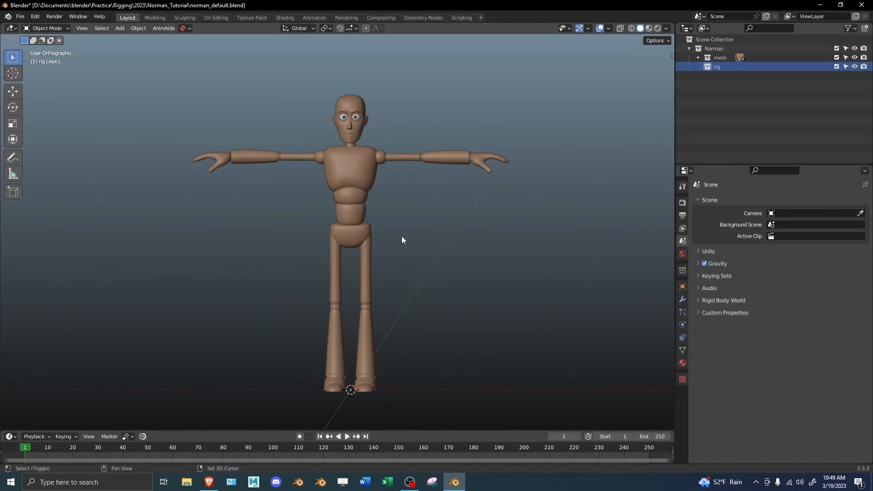
Step: Add a Human (Meta-Rig) armature to the rig collection and view it from the front at the character's feet
{"action": "key", "text": "shift+a"}
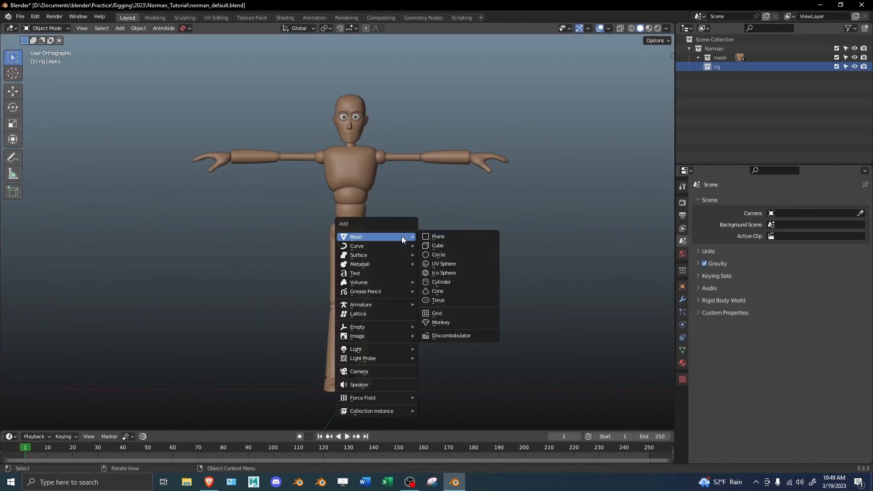
{"action": "mouse_move", "coordinate": [377, 306]}
{"action": "mouse_move", "coordinate": [462, 337]}
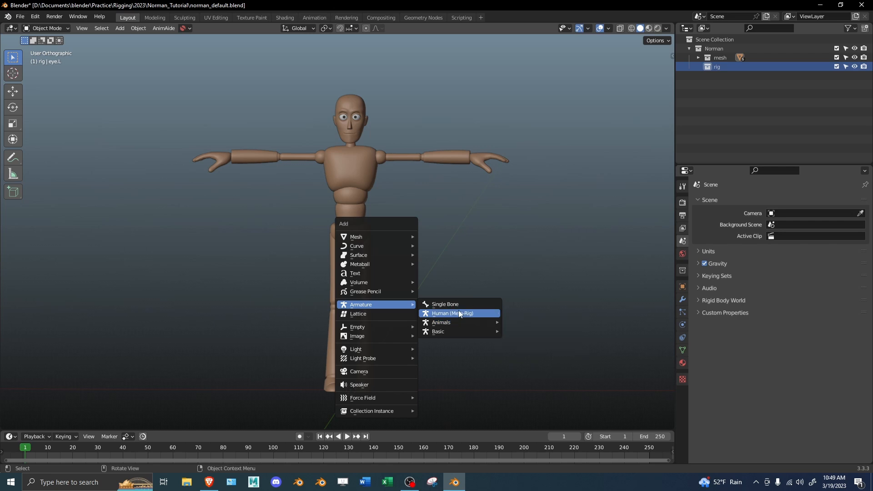
{"action": "left_click", "coordinate": [464, 315]}
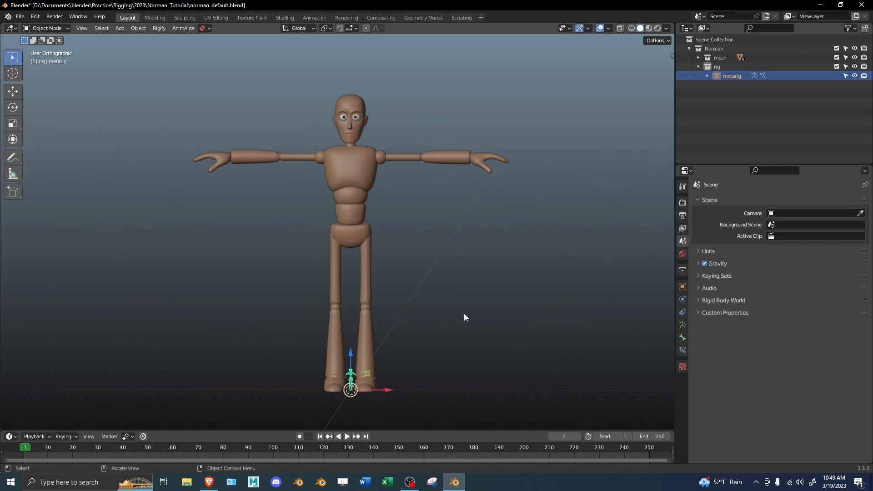
{"action": "scroll", "coordinate": [459, 231], "scroll_direction": "up", "scroll_amount": 5}
{"action": "middle_click_drag", "start_coordinate": [451, 270], "coordinate": [491, 277], "text": "shift"}
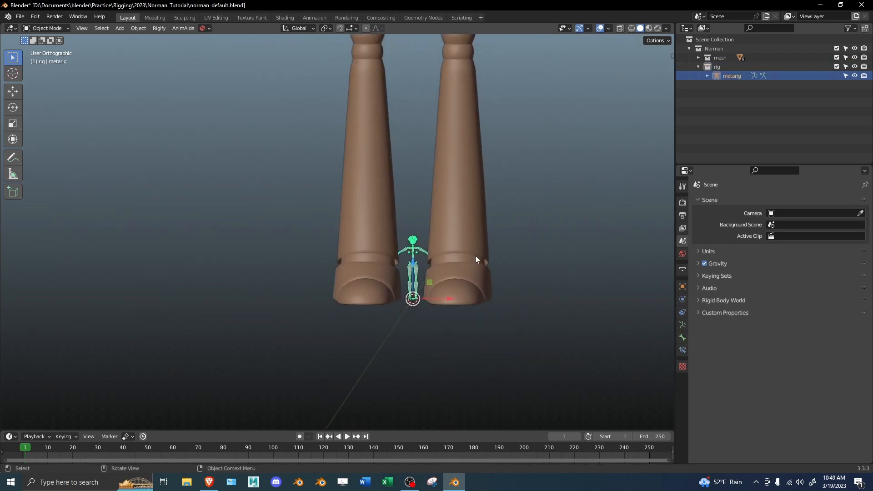
{"action": "key", "text": "KP_1"}
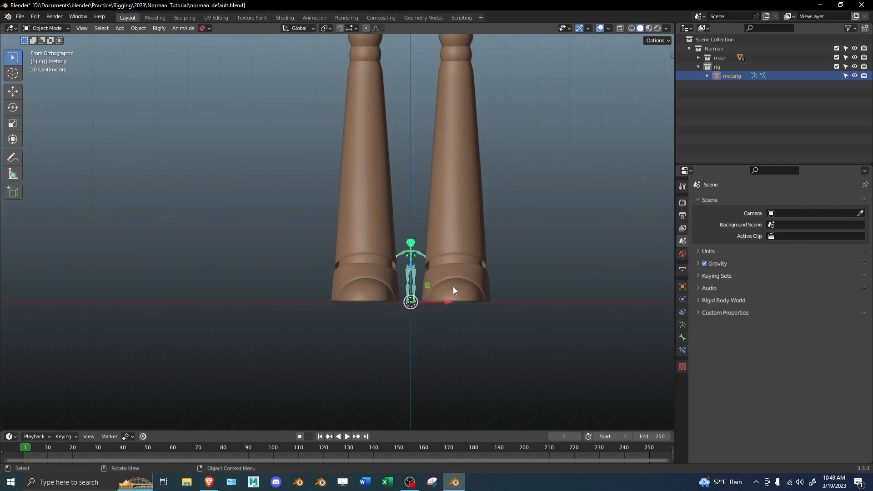
Step: Scale the metarig's bones up in Edit Mode, using the 3D Cursor as pivot point, until they match the character's height
{"action": "scroll", "coordinate": [453, 286], "scroll_direction": "down", "scroll_amount": 5}
{"action": "middle_click_drag", "start_coordinate": [465, 233], "coordinate": [462, 237], "text": "shift"}
{"action": "key", "text": "Tab"}
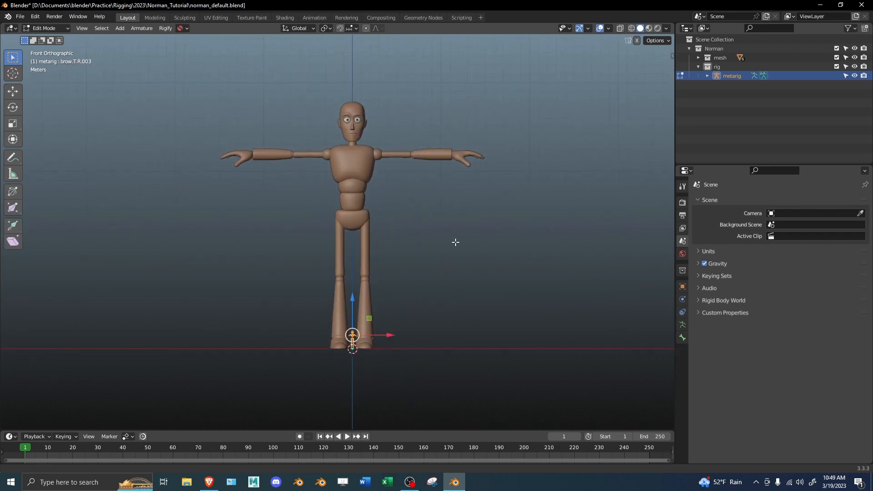
{"action": "key", "text": "period"}
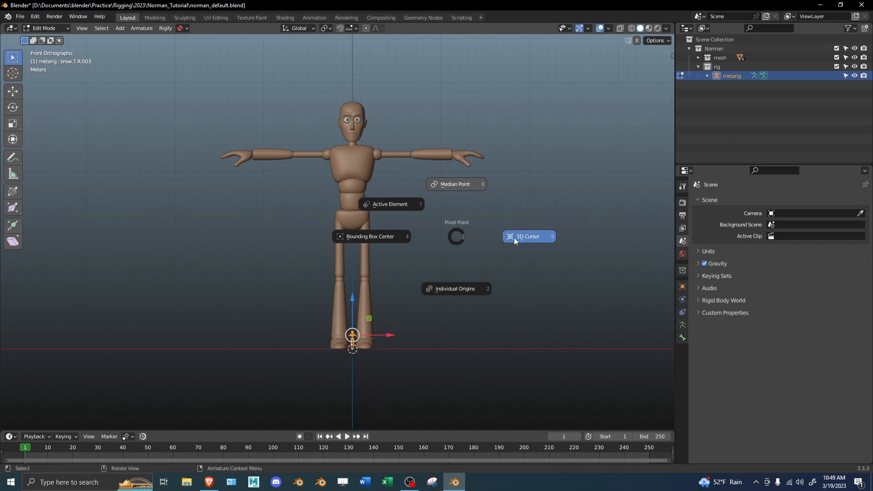
{"action": "left_click", "coordinate": [521, 236]}
{"action": "middle_click_drag", "start_coordinate": [448, 244], "coordinate": [452, 331], "text": "shift"}
{"action": "key", "text": "s"}
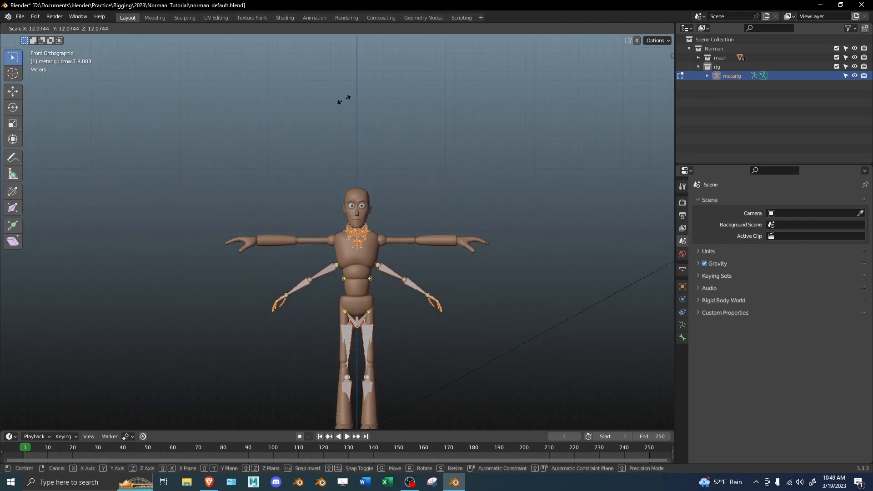
{"action": "left_click", "coordinate": [546, 389]}
{"action": "scroll", "coordinate": [451, 305], "scroll_direction": "up", "scroll_amount": 1}
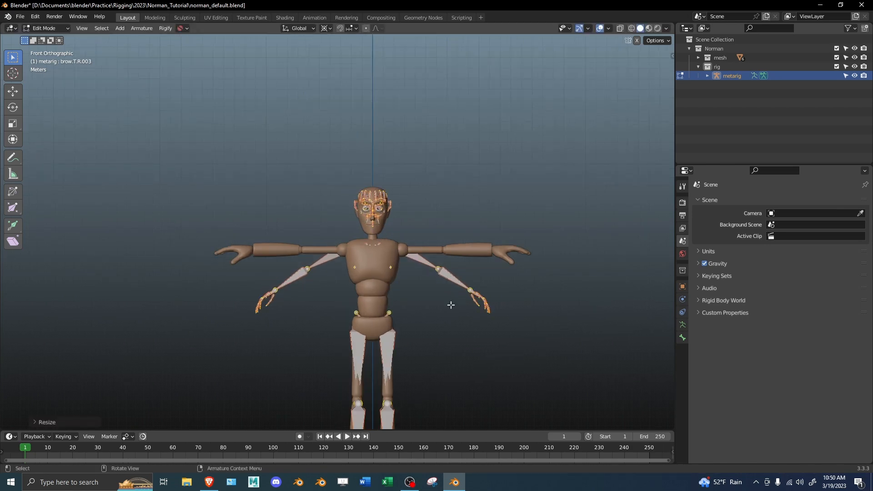
{"action": "middle_click_drag", "start_coordinate": [444, 298], "coordinate": [446, 224], "text": "shift"}
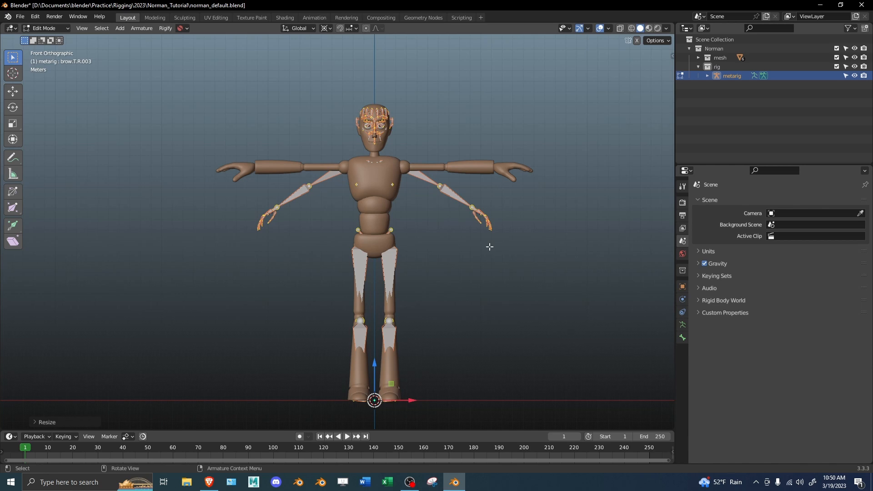
Step: Put the metarig in Pose Mode and display the scene in wireframe to expose the bones inside the body
{"action": "key", "text": "grave"}
{"action": "middle_click_drag", "start_coordinate": [500, 232], "coordinate": [522, 320]}
{"action": "key", "text": "Tab"}
{"action": "scroll", "coordinate": [494, 235], "scroll_direction": "up", "scroll_amount": 4}
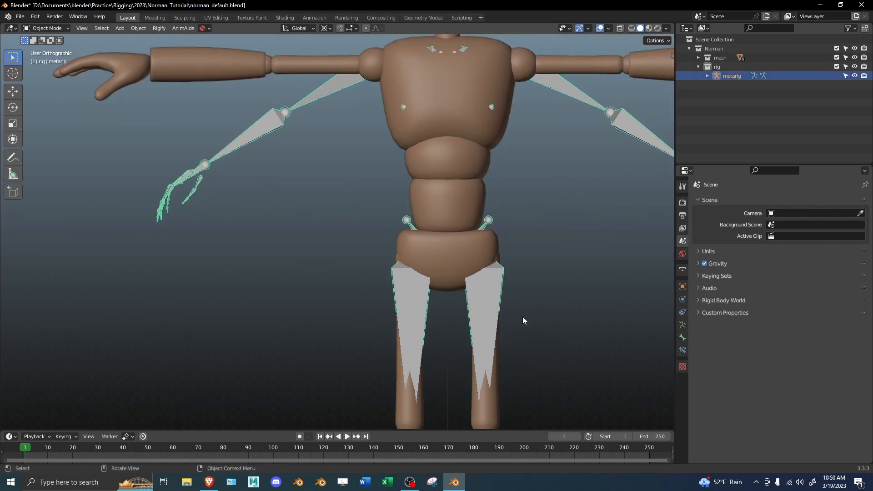
{"action": "key", "text": "ctrl+Tab"}
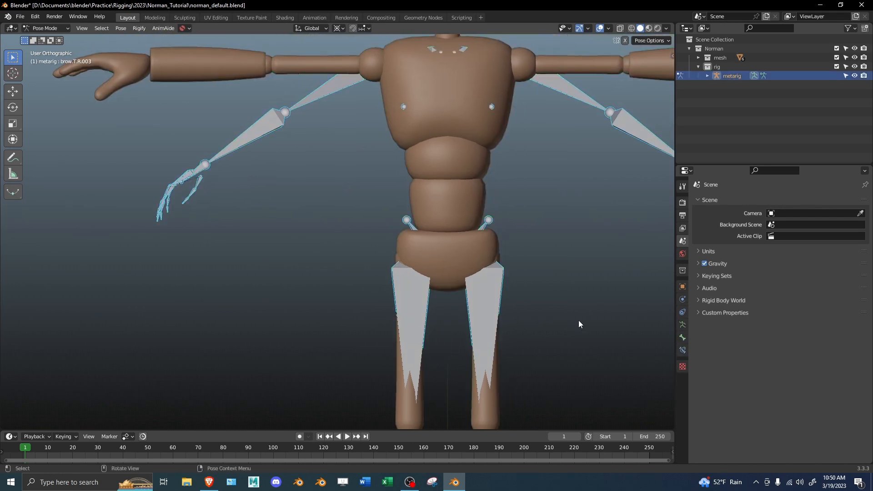
{"action": "key", "text": "shift+z"}
Step: Select and examine the metarig's left pelvis and left breast bones to judge whether the character needs them
{"action": "middle_click_drag", "start_coordinate": [500, 315], "coordinate": [503, 286], "text": "shift"}
{"action": "left_click", "coordinate": [438, 237]}
{"action": "middle_click_drag", "start_coordinate": [454, 223], "coordinate": [429, 230]}
{"action": "scroll", "coordinate": [445, 230], "scroll_direction": "up", "scroll_amount": 2}
{"action": "middle_click_drag", "start_coordinate": [507, 206], "coordinate": [405, 311], "text": "shift"}
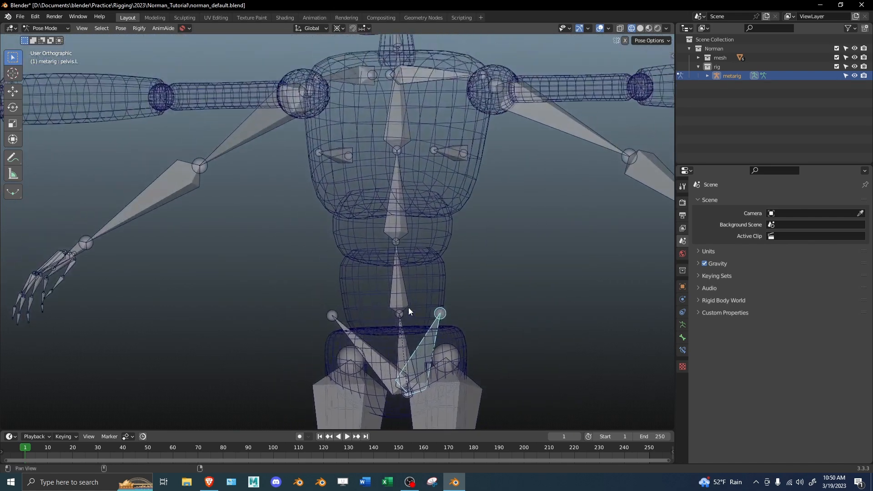
{"action": "scroll", "coordinate": [409, 304], "scroll_direction": "down", "scroll_amount": 2}
{"action": "middle_click_drag", "start_coordinate": [457, 211], "coordinate": [452, 233], "text": "shift"}
{"action": "left_click", "coordinate": [421, 198]}
{"action": "middle_click_drag", "start_coordinate": [421, 197], "coordinate": [448, 240]}
Step: Delete both breast bones from the metarig in Edit Mode
{"action": "key", "text": "Tab"}
{"action": "key", "text": "Tab"}
{"action": "key", "text": "Tab"}
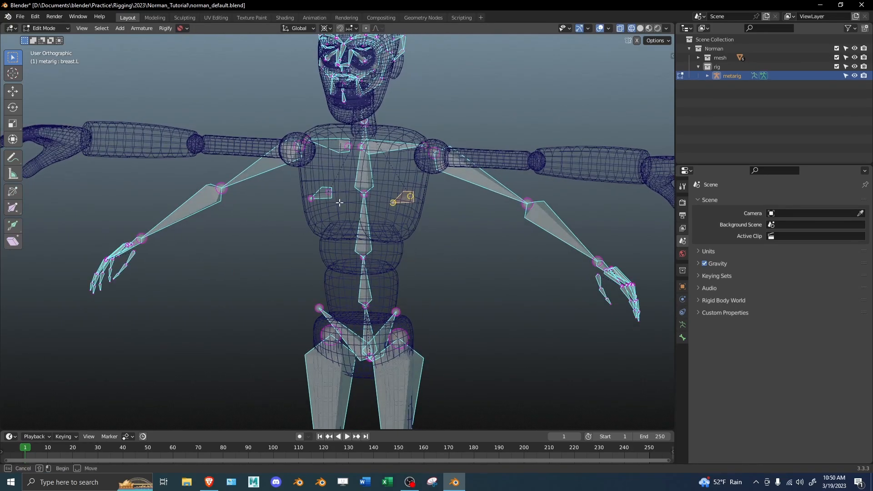
{"action": "middle_click_drag", "start_coordinate": [326, 193], "coordinate": [395, 208]}
{"action": "left_click", "coordinate": [365, 208], "text": "shift"}
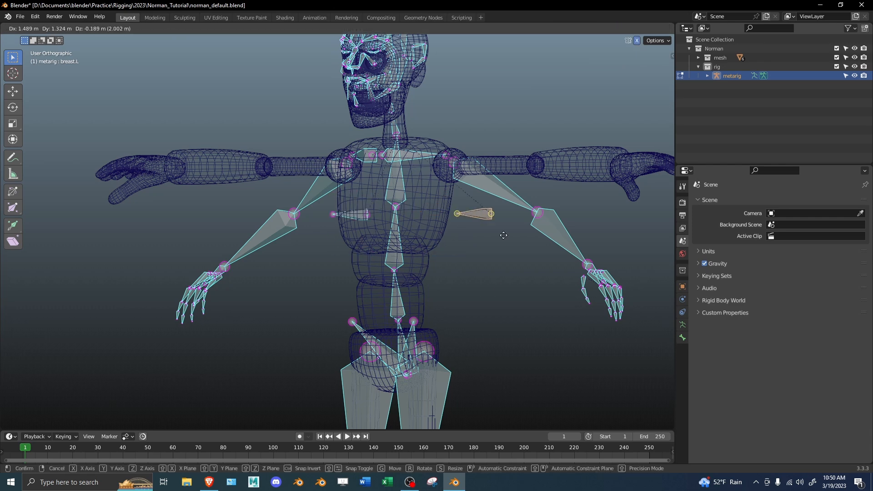
{"action": "key", "text": "ctrl+z"}
{"action": "key", "text": "x"}
{"action": "left_click", "coordinate": [474, 227]}
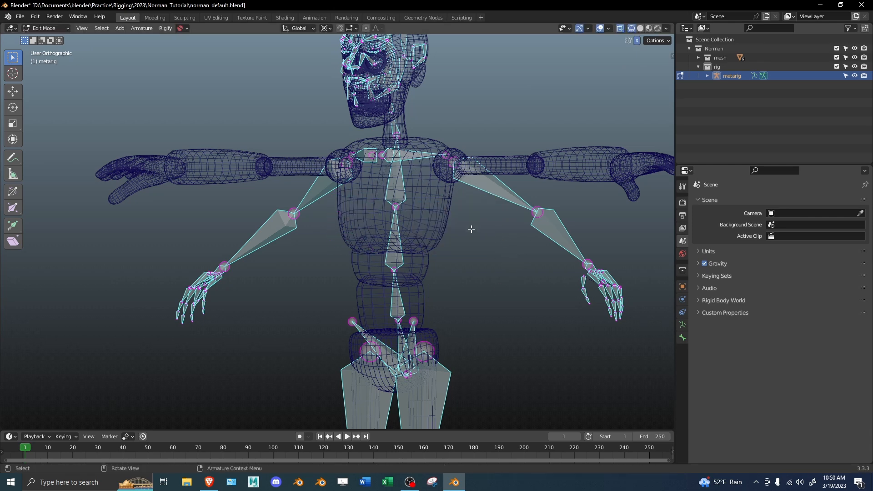
Step: Delete both pelvis bones that branch out from the base of the metarig's spine
{"action": "middle_click_drag", "start_coordinate": [434, 303], "coordinate": [415, 196], "text": "shift"}
{"action": "scroll", "coordinate": [415, 197], "scroll_direction": "up", "scroll_amount": 3}
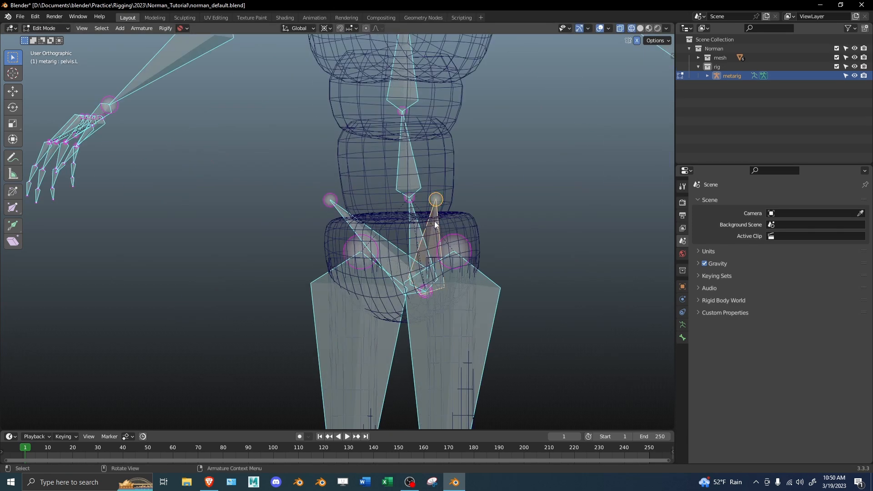
{"action": "key", "text": "x"}
{"action": "left_click", "coordinate": [435, 221]}
Step: Examine how the remaining metarig bones line up with the character's head, shoulders, legs and feet
{"action": "scroll", "coordinate": [464, 212], "scroll_direction": "down", "scroll_amount": 3}
{"action": "middle_click_drag", "start_coordinate": [463, 213], "coordinate": [491, 228]}
{"action": "middle_click_drag", "start_coordinate": [362, 211], "coordinate": [423, 272], "text": "shift"}
{"action": "scroll", "coordinate": [455, 223], "scroll_direction": "down", "scroll_amount": 2}
{"action": "middle_click_drag", "start_coordinate": [470, 207], "coordinate": [437, 312], "text": "shift"}
{"action": "scroll", "coordinate": [400, 296], "scroll_direction": "up", "scroll_amount": 5}
{"action": "middle_click_drag", "start_coordinate": [357, 280], "coordinate": [374, 294]}
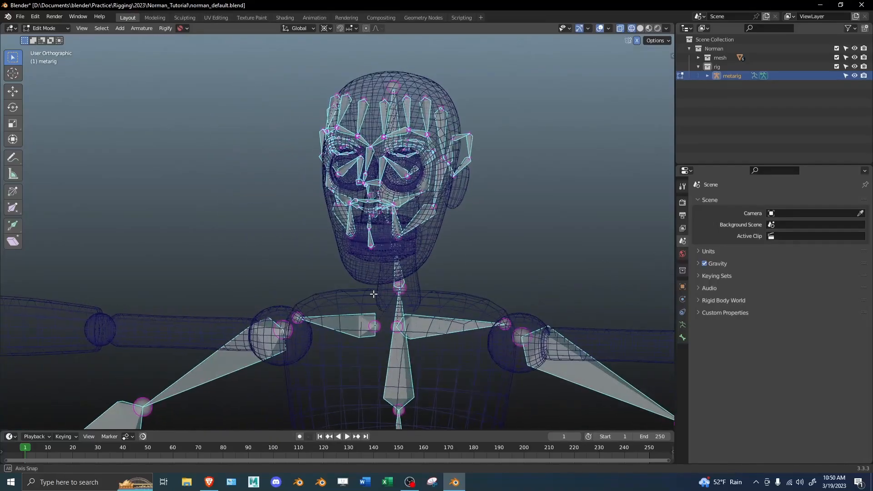
{"action": "scroll", "coordinate": [386, 300], "scroll_direction": "down", "scroll_amount": 3}
{"action": "middle_click_drag", "start_coordinate": [454, 411], "coordinate": [450, 206], "text": "shift"}
{"action": "scroll", "coordinate": [448, 227], "scroll_direction": "down", "scroll_amount": 2}
{"action": "middle_click_drag", "start_coordinate": [437, 268], "coordinate": [434, 187], "text": "shift"}
{"action": "scroll", "coordinate": [433, 200], "scroll_direction": "down", "scroll_amount": 2}
{"action": "middle_click_drag", "start_coordinate": [430, 234], "coordinate": [389, 241]}
{"action": "scroll", "coordinate": [389, 241], "scroll_direction": "up", "scroll_amount": 6}
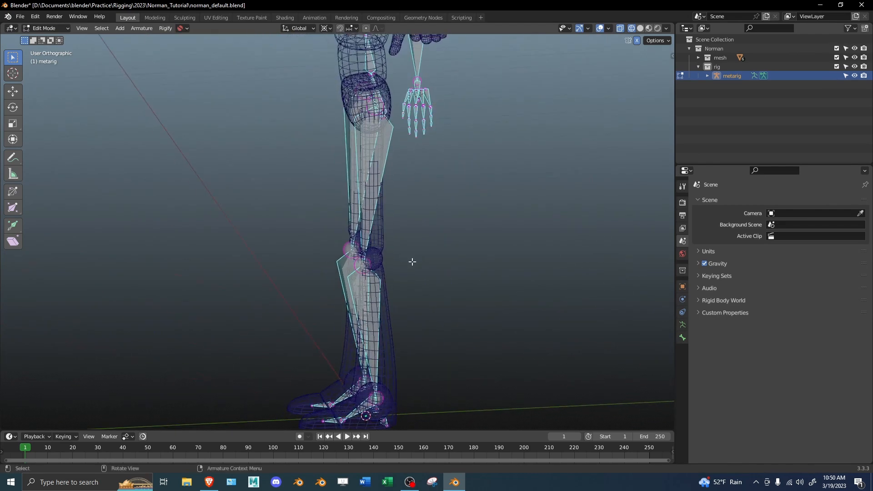
Step: Select the middle edge loop of the left knee on the Norman mesh and snap the 3D cursor to it
{"action": "key", "text": "Tab"}
{"action": "scroll", "coordinate": [383, 288], "scroll_direction": "up", "scroll_amount": 2}
{"action": "left_click", "coordinate": [413, 283]}
{"action": "key", "text": "Tab"}
{"action": "mouse_move", "coordinate": [414, 283]}
{"action": "middle_mouse_down"}
{"action": "mouse_move", "coordinate": [443, 298]}
{"action": "mouse_move", "coordinate": [456, 294]}
{"action": "middle_mouse_up"}
{"action": "scroll", "coordinate": [427, 278], "scroll_direction": "up", "scroll_amount": 3}
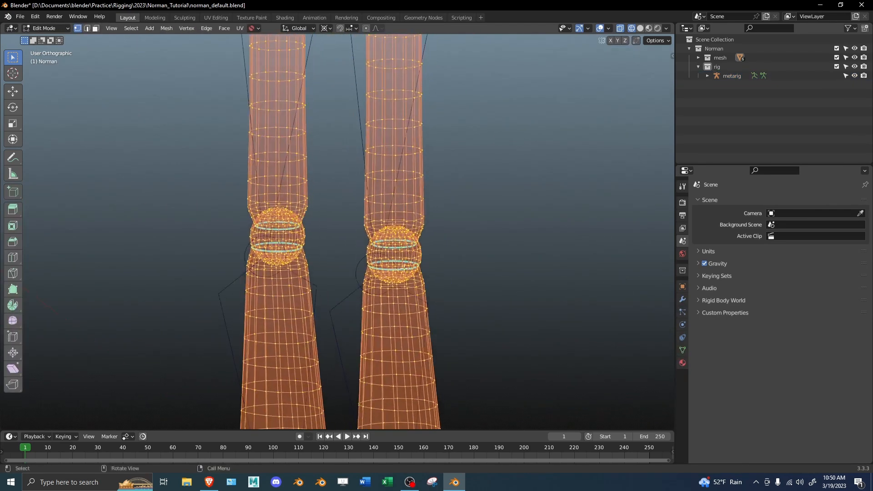
{"action": "key", "text": "shift+z"}
{"action": "mouse_move", "coordinate": [401, 246]}
{"action": "middle_mouse_down"}
{"action": "mouse_move", "coordinate": [336, 234]}
{"action": "mouse_move", "coordinate": [396, 250]}
{"action": "middle_mouse_up"}
{"action": "left_click", "coordinate": [389, 246], "text": "alt"}
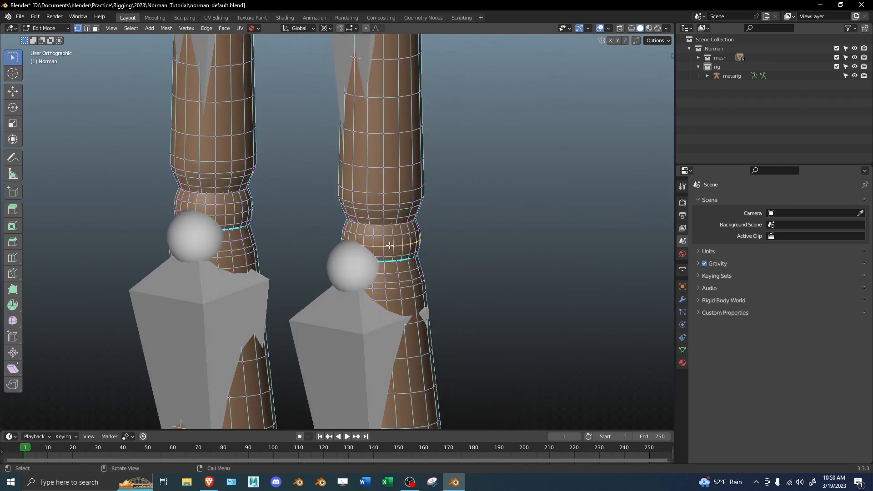
{"action": "mouse_move", "coordinate": [457, 269]}
{"action": "middle_mouse_down"}
{"action": "mouse_move", "coordinate": [434, 266]}
{"action": "mouse_move", "coordinate": [466, 259]}
{"action": "middle_mouse_up"}
{"action": "key", "text": "shift+s"}
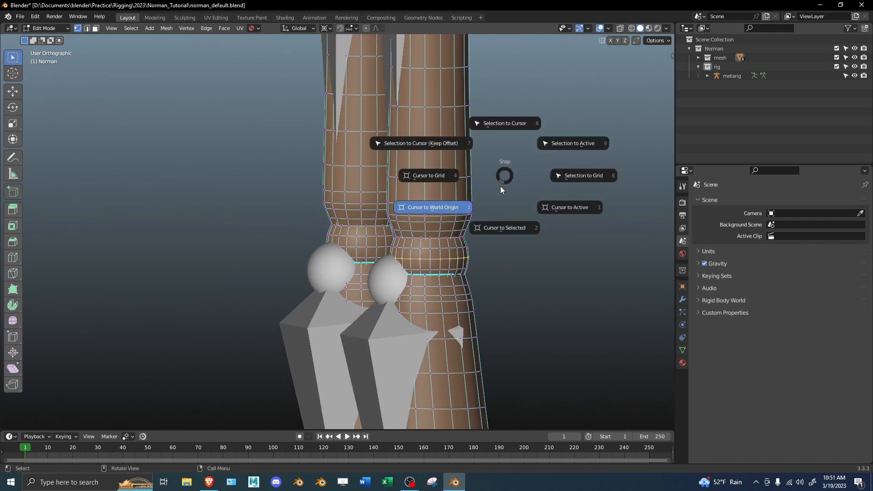
{"action": "left_click", "coordinate": [503, 228]}
Step: Switch to editing the metarig in wireframe and snap the left knee joint to the 3D cursor
{"action": "key", "text": "alt+q"}
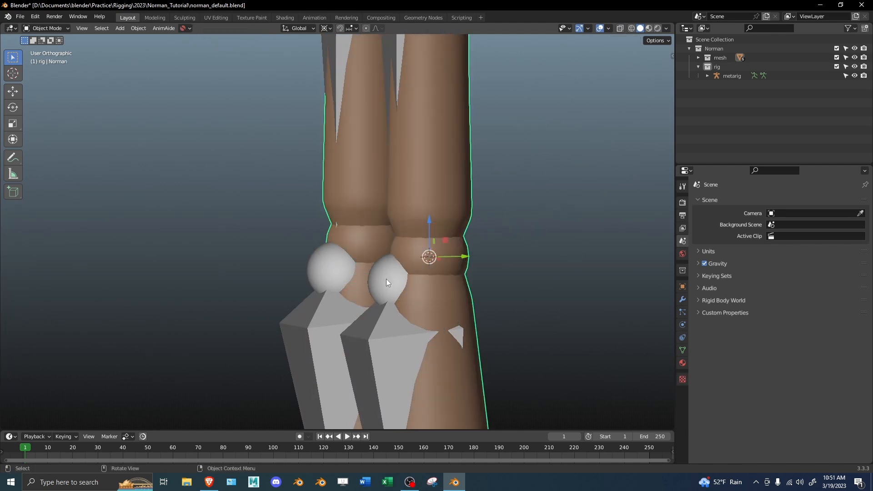
{"action": "key", "text": "alt+z"}
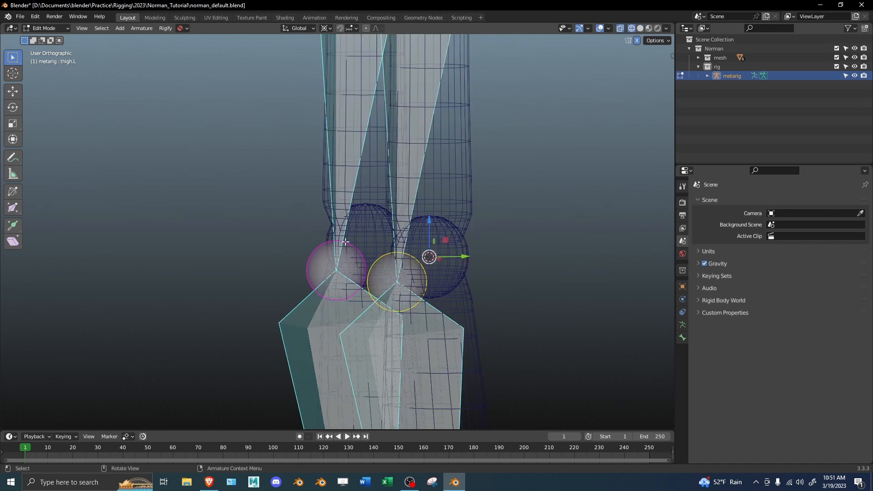
{"action": "middle_click_drag", "start_coordinate": [452, 284], "coordinate": [503, 283]}
{"action": "key", "text": "shift+s"}
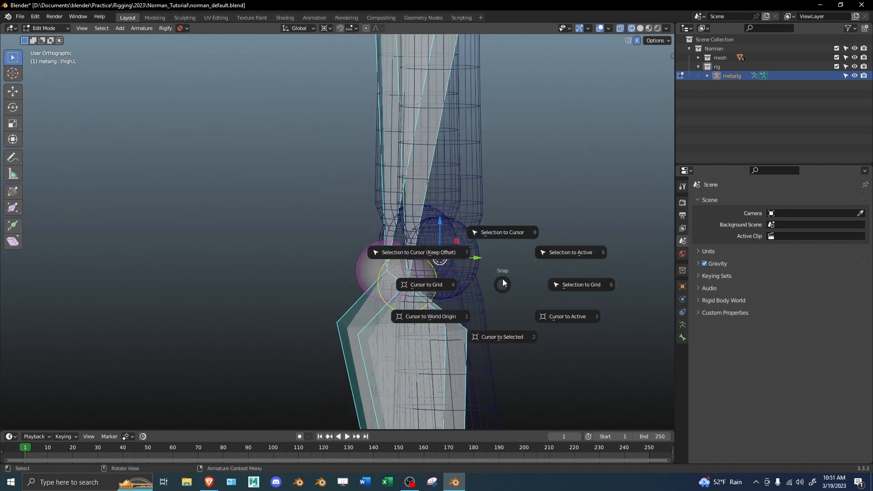
{"action": "left_click", "coordinate": [505, 235]}
Step: Select the left ankle's edge loop on the Norman mesh in solid shading and snap the 3D cursor to it
{"action": "middle_click_drag", "start_coordinate": [505, 235], "coordinate": [404, 119]}
{"action": "mouse_move", "coordinate": [404, 231]}
{"action": "middle_mouse_down"}
{"action": "mouse_move", "coordinate": [386, 237]}
{"action": "mouse_move", "coordinate": [443, 261]}
{"action": "mouse_move", "coordinate": [389, 287]}
{"action": "middle_mouse_up"}
{"action": "key", "text": "Tab"}
{"action": "left_click", "coordinate": [424, 275]}
{"action": "key", "text": "Tab"}
{"action": "key", "text": "z"}
{"action": "left_click", "coordinate": [458, 276]}
{"action": "scroll", "coordinate": [387, 287], "scroll_direction": "up", "scroll_amount": 1}
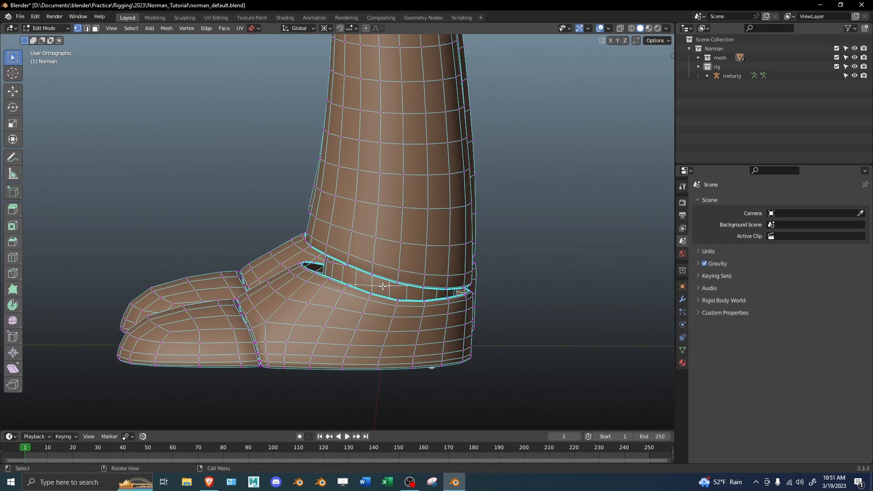
{"action": "middle_click_drag", "start_coordinate": [446, 274], "coordinate": [451, 271]}
Step: Return to editing the metarig in wireframe and snap the left ankle joint to the 3D cursor
{"action": "key", "text": "Tab"}
{"action": "key", "text": "z"}
{"action": "left_click", "coordinate": [365, 285]}
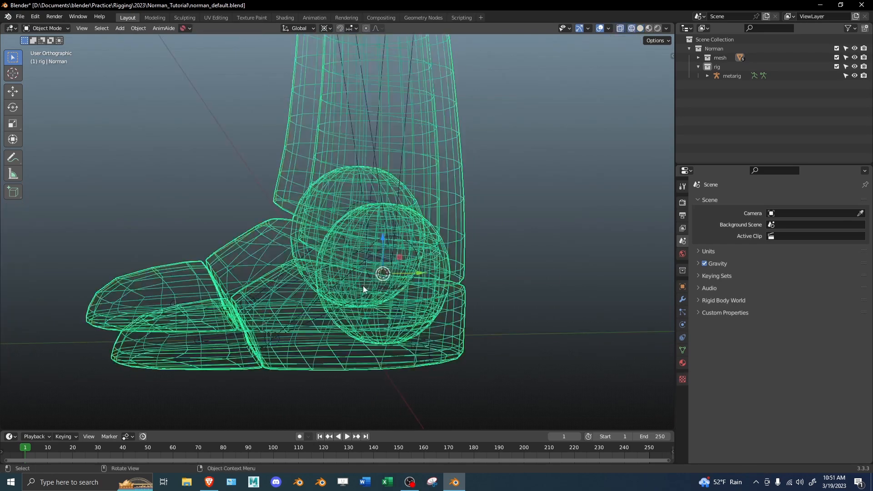
{"action": "middle_click_drag", "start_coordinate": [362, 285], "coordinate": [337, 280]}
{"action": "left_click", "coordinate": [364, 120]}
{"action": "key", "text": "Tab"}
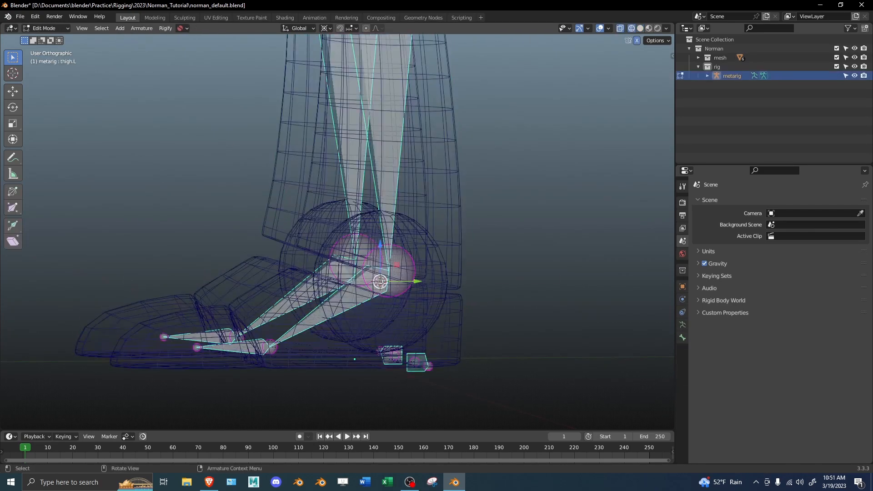
{"action": "key", "text": "shift+s"}
{"action": "left_click", "coordinate": [438, 278]}
Step: In right view, move the left heel bone about 0.5 m along Y to the back of the heel
{"action": "middle_click_drag", "start_coordinate": [470, 312], "coordinate": [423, 228]}
{"action": "key", "text": "Tab"}
{"action": "middle_click_drag", "start_coordinate": [434, 261], "coordinate": [417, 271]}
{"action": "key", "text": "Tab"}
{"action": "key", "text": "KP_3"}
{"action": "scroll", "coordinate": [413, 267], "scroll_direction": "up", "scroll_amount": 3}
{"action": "key", "text": "comma"}
{"action": "left_click", "coordinate": [445, 231]}
{"action": "key", "text": "period"}
{"action": "left_click", "coordinate": [445, 274]}
{"action": "left_click_drag", "start_coordinate": [482, 307], "coordinate": [544, 320]}
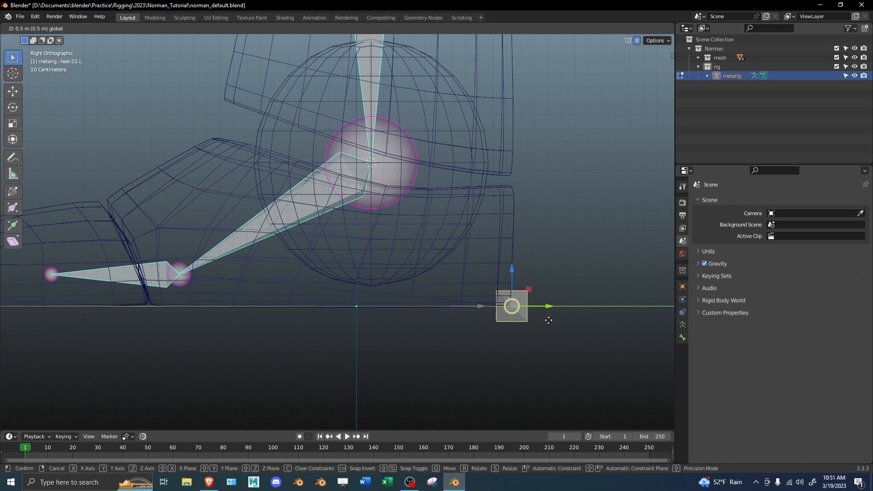
{"action": "scroll", "coordinate": [561, 298], "scroll_direction": "up", "scroll_amount": 2}
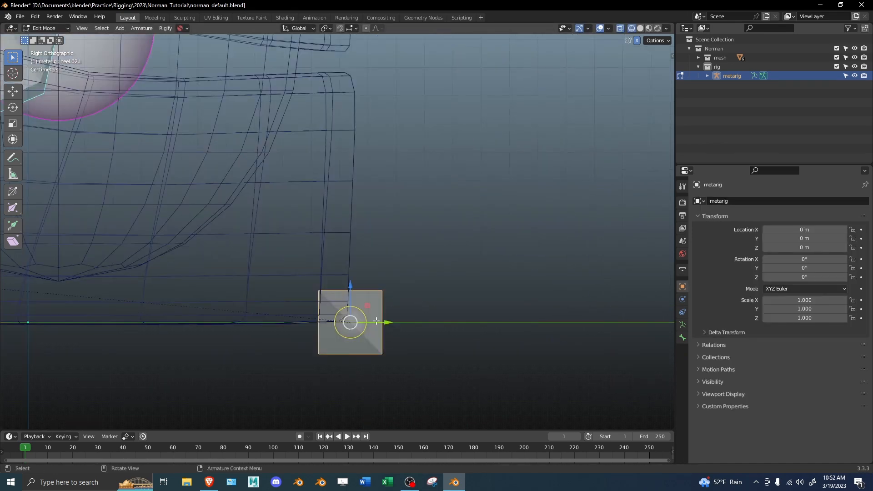
Step: Fine-tune the left heel bone along Y by about -0.012 m to meet the rear edge of the heel
{"action": "left_click_drag", "start_coordinate": [376, 321], "coordinate": [376, 325]}
{"action": "scroll", "coordinate": [286, 230], "scroll_direction": "down", "scroll_amount": 3}
{"action": "middle_click_drag", "start_coordinate": [286, 230], "coordinate": [359, 228], "text": "shift"}
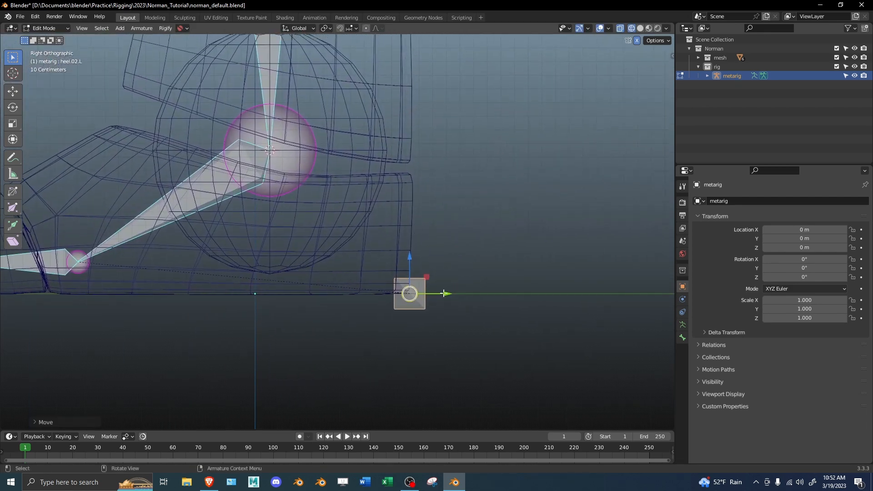
{"action": "key", "text": "g"}
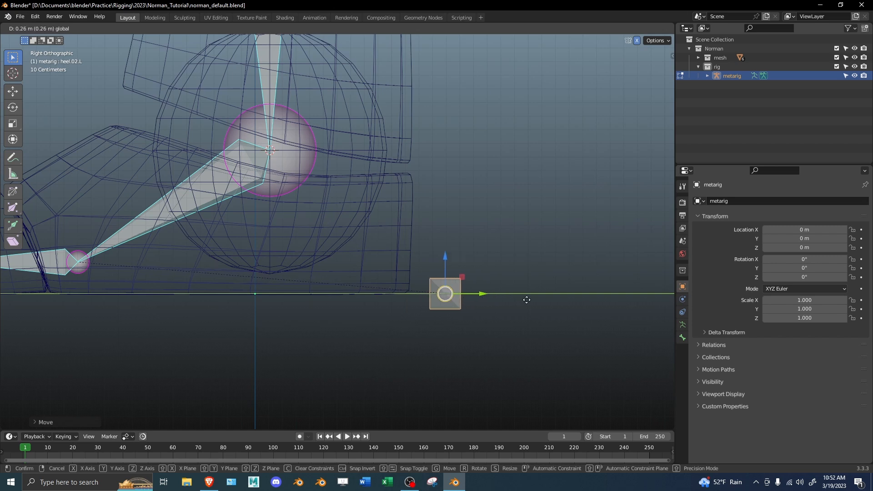
{"action": "left_click", "coordinate": [182, 313]}
{"action": "scroll", "coordinate": [384, 264], "scroll_direction": "up", "scroll_amount": 2}
{"action": "middle_click_drag", "start_coordinate": [443, 300], "coordinate": [362, 281], "text": "shift"}
{"action": "scroll", "coordinate": [362, 281], "scroll_direction": "up", "scroll_amount": 5}
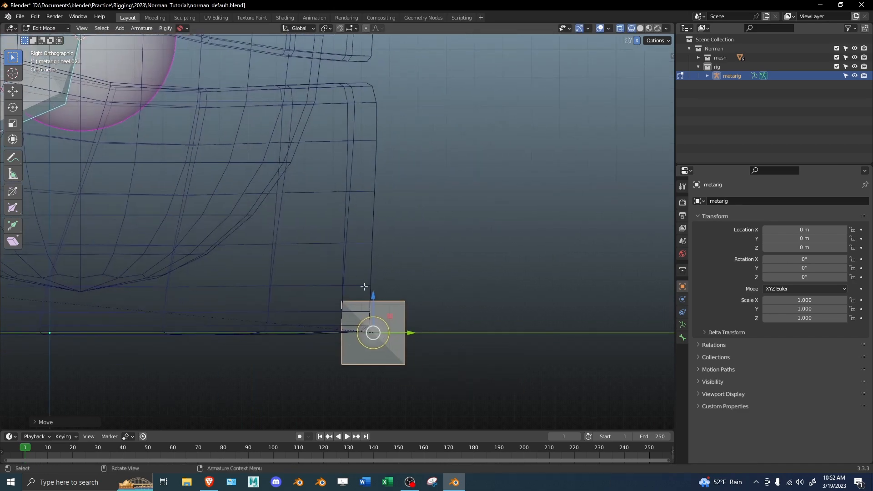
{"action": "middle_click_drag", "start_coordinate": [428, 345], "coordinate": [419, 296], "text": "shift"}
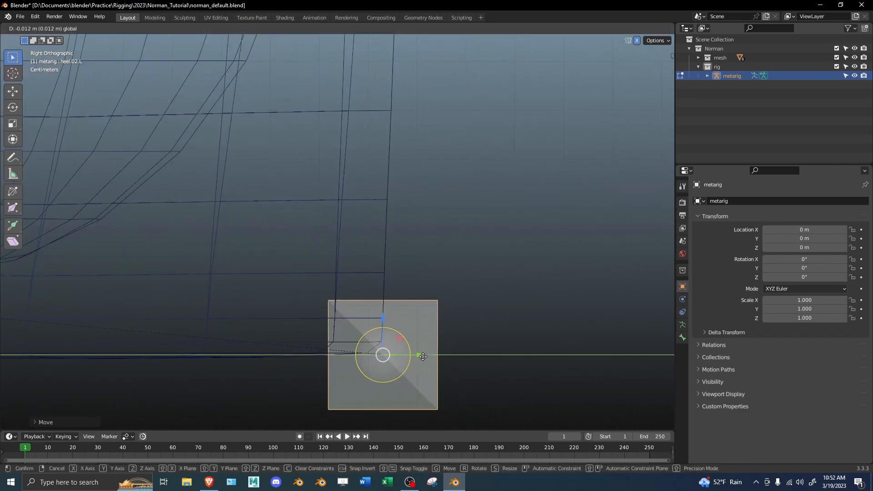
{"action": "left_click_drag", "start_coordinate": [423, 356], "coordinate": [423, 356]}
Step: Move the left toe bone's base to the shoe's toe crease and its tip to the front of the shoe along Y
{"action": "scroll", "coordinate": [425, 331], "scroll_direction": "down", "scroll_amount": 7}
{"action": "middle_click_drag", "start_coordinate": [311, 223], "coordinate": [443, 267], "text": "shift"}
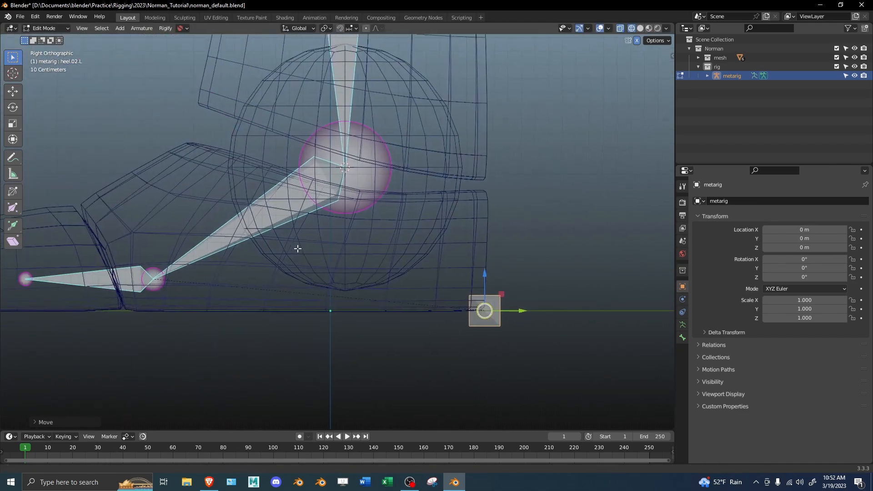
{"action": "middle_click_drag", "start_coordinate": [289, 248], "coordinate": [435, 258], "text": "shift"}
{"action": "middle_click_drag", "start_coordinate": [264, 289], "coordinate": [345, 273], "text": "shift"}
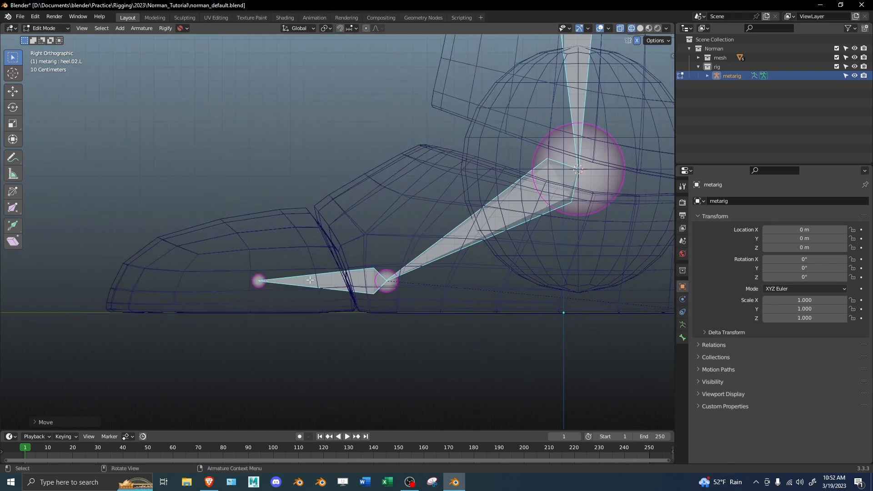
{"action": "left_click_drag", "start_coordinate": [384, 281], "coordinate": [381, 281]}
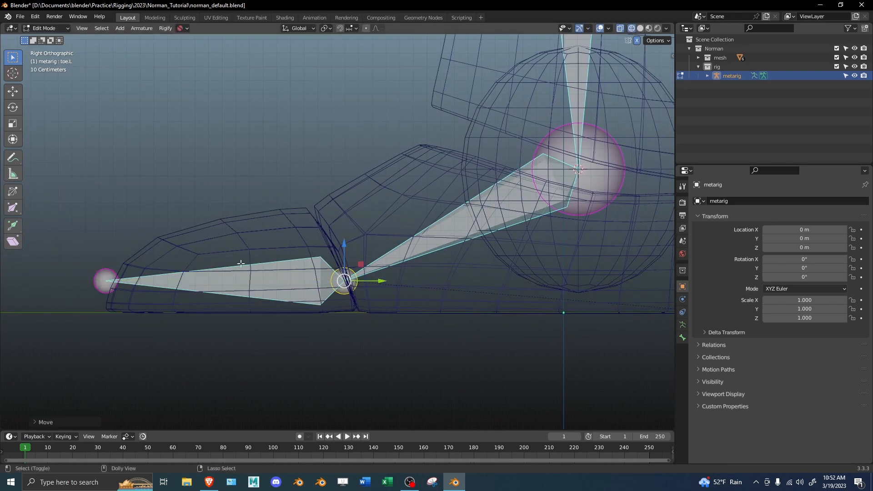
{"action": "middle_click_drag", "start_coordinate": [140, 280], "coordinate": [139, 281], "text": "shift"}
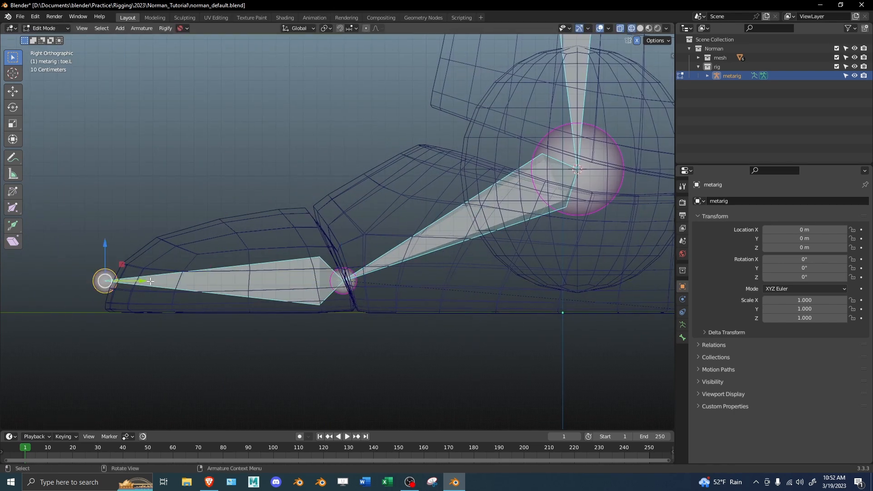
{"action": "key", "text": "g"}
{"action": "key", "text": "y"}
{"action": "left_click", "coordinate": [141, 282]}
{"action": "scroll", "coordinate": [250, 200], "scroll_direction": "down", "scroll_amount": 2}
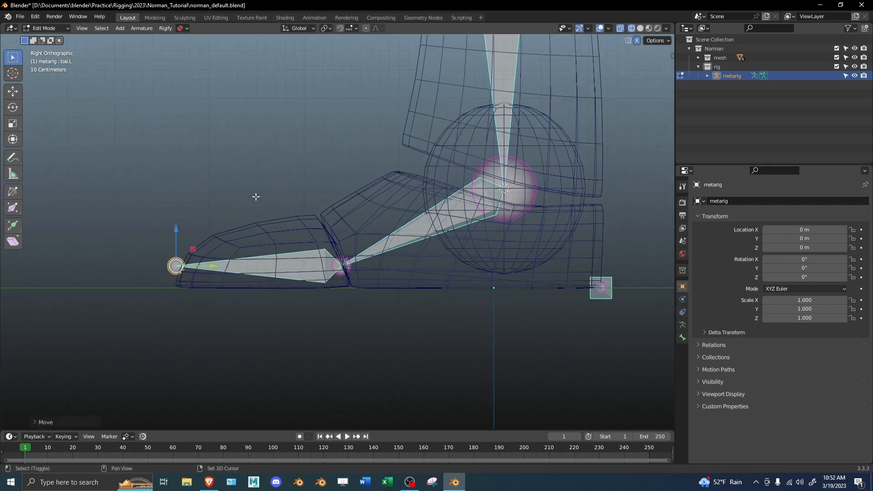
Step: Check the foot bones from the front and move the left toe bone sideways within the shoe
{"action": "middle_click_drag", "start_coordinate": [437, 188], "coordinate": [399, 259], "text": "shift"}
{"action": "left_click", "coordinate": [413, 290]}
{"action": "middle_click_drag", "start_coordinate": [413, 290], "coordinate": [471, 271]}
{"action": "key", "text": "KP_1"}
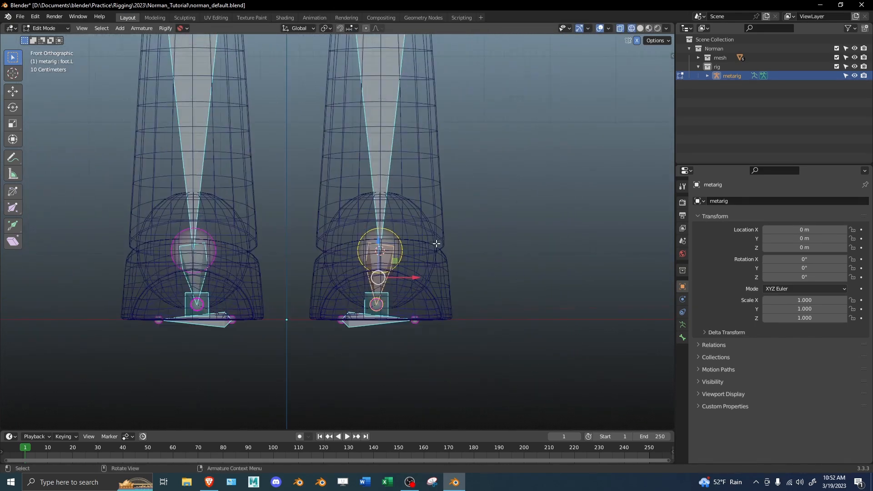
{"action": "scroll", "coordinate": [436, 244], "scroll_direction": "up", "scroll_amount": 3}
{"action": "middle_click_drag", "start_coordinate": [436, 244], "coordinate": [350, 343]}
{"action": "left_click", "coordinate": [335, 285]}
{"action": "key", "text": "g"}
{"action": "left_click", "coordinate": [358, 344]}
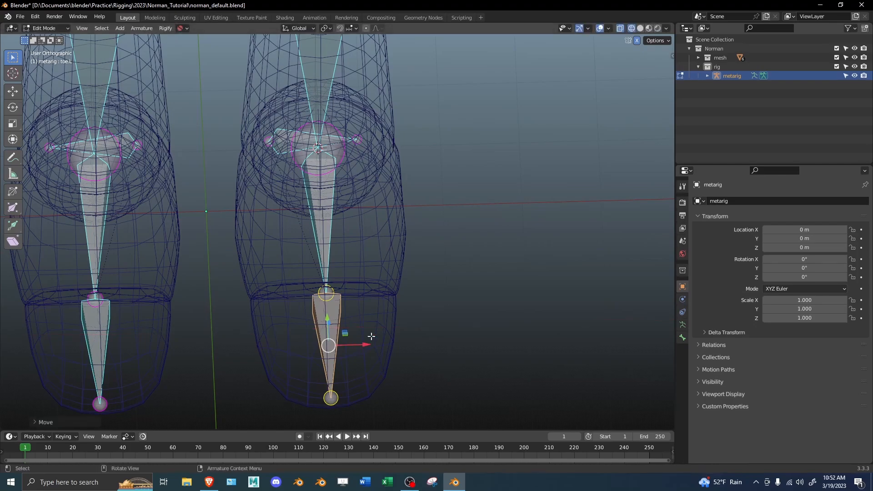
Step: Isolate the left shin, foot and toe bones by hiding all the other metarig bones
{"action": "key", "text": "ctrl+KP_7"}
{"action": "middle_click_drag", "start_coordinate": [372, 336], "coordinate": [315, 293]}
{"action": "left_click_drag", "start_coordinate": [315, 292], "coordinate": [423, 106]}
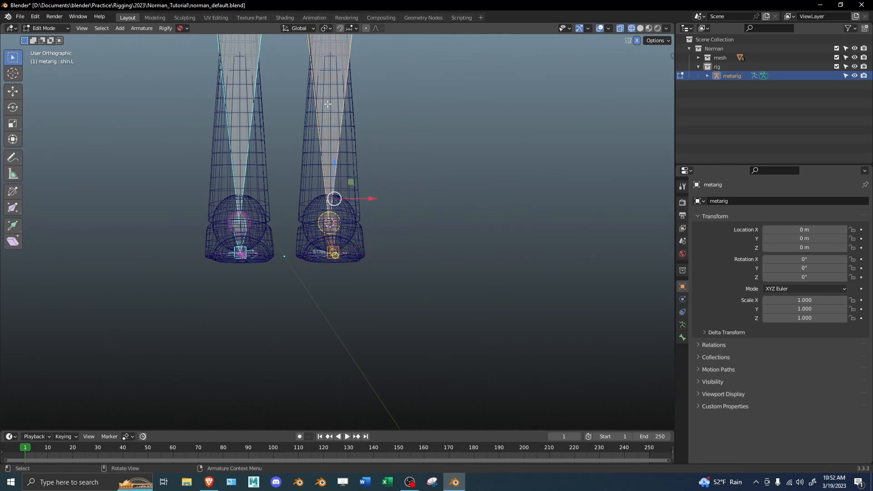
{"action": "key", "text": "h"}
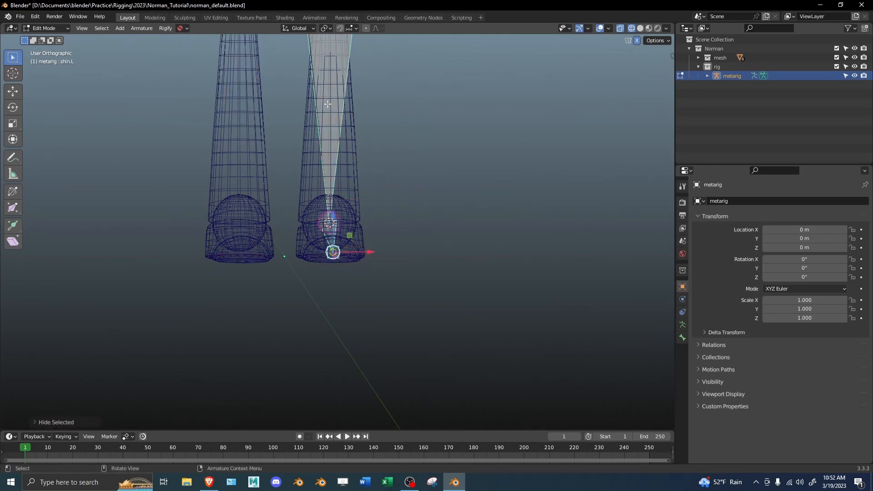
Step: Shift the left toe bone slightly in bottom view to line it up with the foot bone
{"action": "scroll", "coordinate": [346, 150], "scroll_direction": "up", "scroll_amount": 3}
{"action": "middle_click_drag", "start_coordinate": [363, 190], "coordinate": [368, 254]}
{"action": "scroll", "coordinate": [361, 225], "scroll_direction": "up", "scroll_amount": 3}
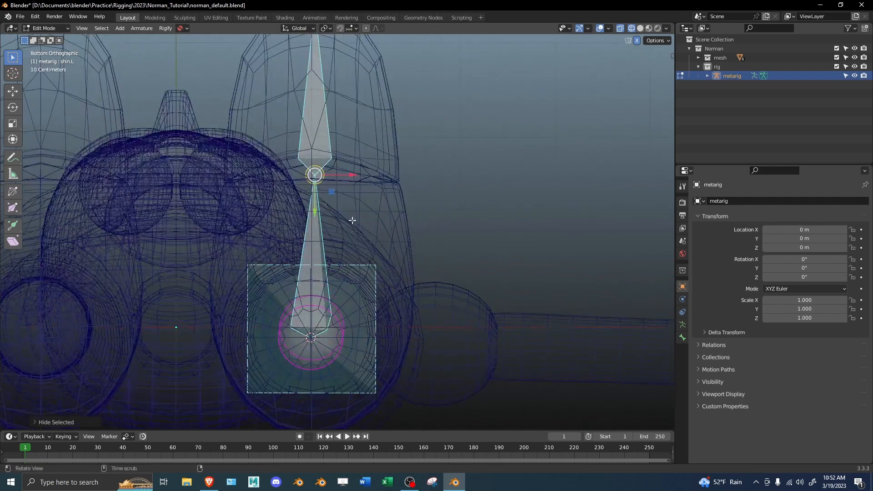
{"action": "left_click_drag", "start_coordinate": [345, 93], "coordinate": [345, 92]}
{"action": "middle_click_drag", "start_coordinate": [345, 93], "coordinate": [336, 177]}
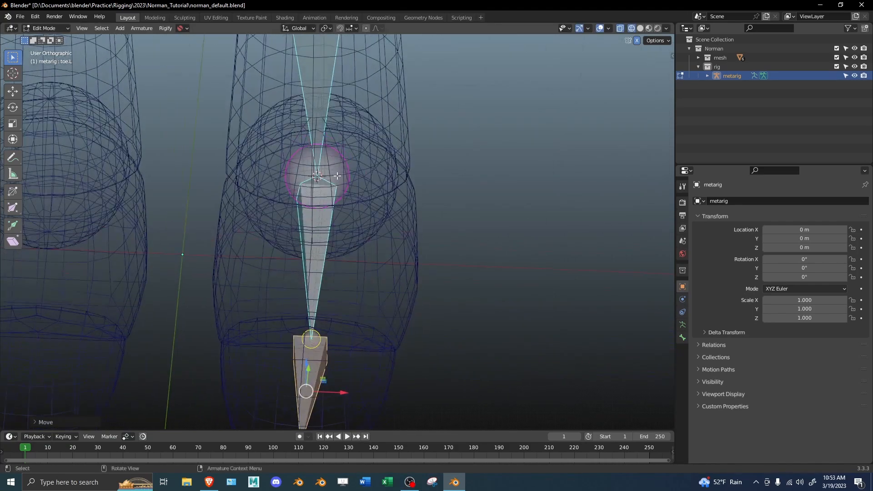
{"action": "middle_click_drag", "start_coordinate": [352, 271], "coordinate": [353, 237], "text": "shift"}
{"action": "middle_click_drag", "start_coordinate": [321, 315], "coordinate": [321, 325]}
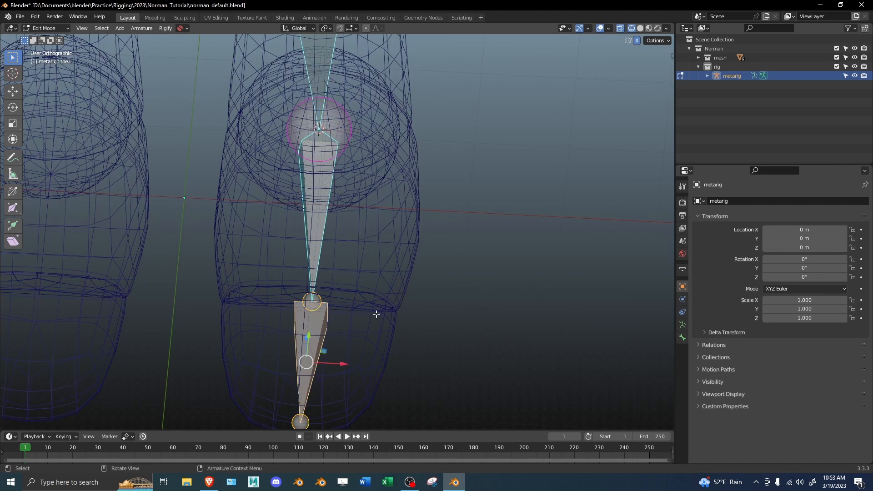
Step: Set the pivot to the 3D cursor and scale the left toe bone along X to align it with the ankle
{"action": "key", "text": "period"}
{"action": "left_click", "coordinate": [434, 314]}
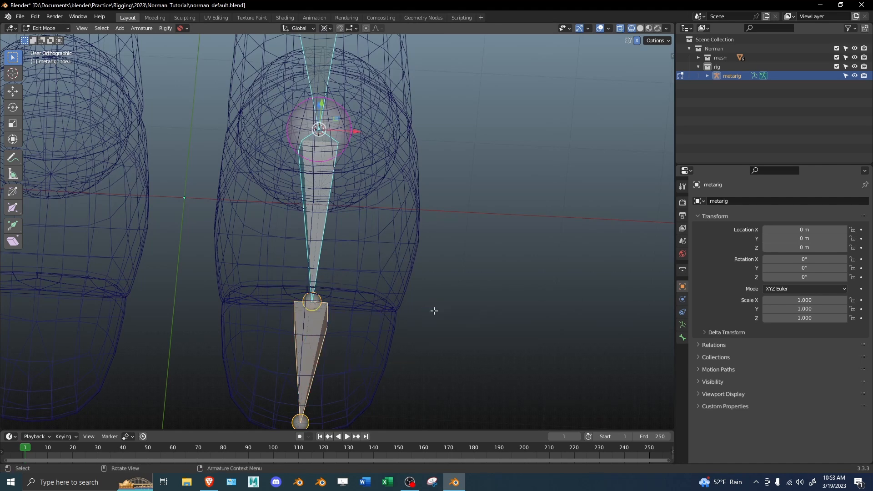
{"action": "middle_click_drag", "start_coordinate": [428, 260], "coordinate": [433, 264], "text": "shift"}
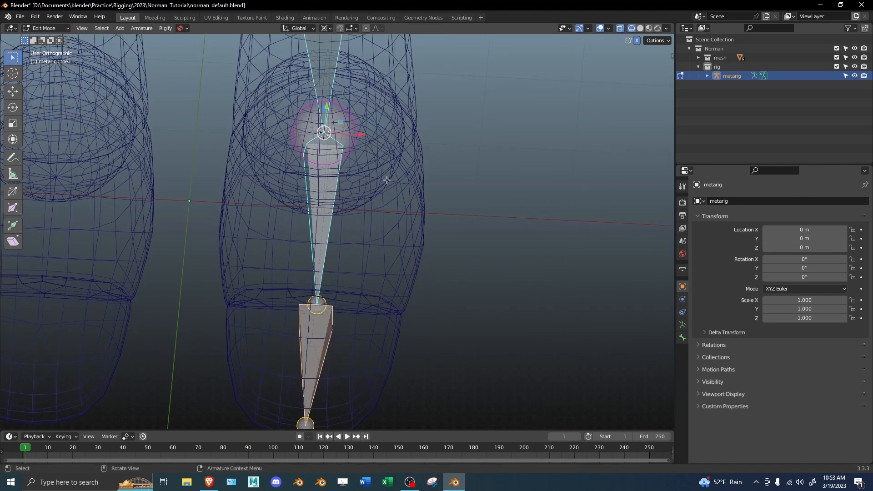
{"action": "key", "text": "s"}
{"action": "key", "text": "x"}
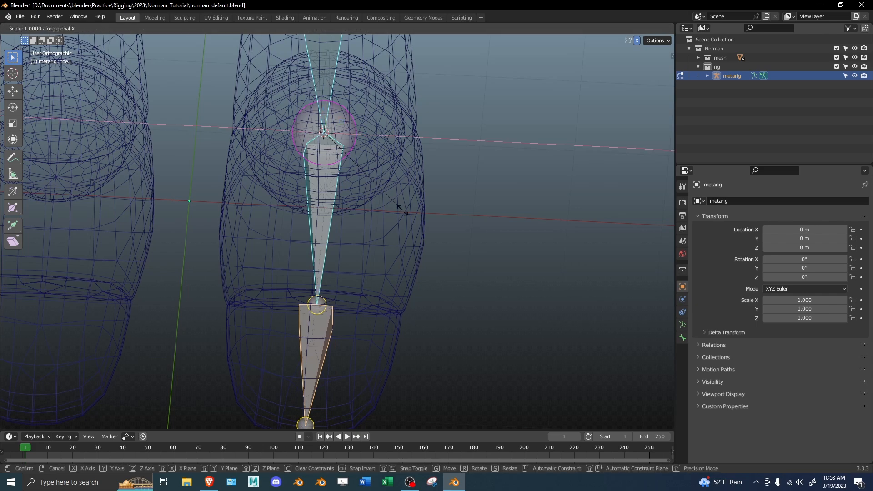
{"action": "left_click", "coordinate": [402, 210]}
Step: Set the transform pivot back to the selected bone's own centre and unhide all metarig bones
{"action": "middle_click_drag", "start_coordinate": [403, 210], "coordinate": [297, 247]}
{"action": "middle_click_drag", "start_coordinate": [343, 200], "coordinate": [381, 196]}
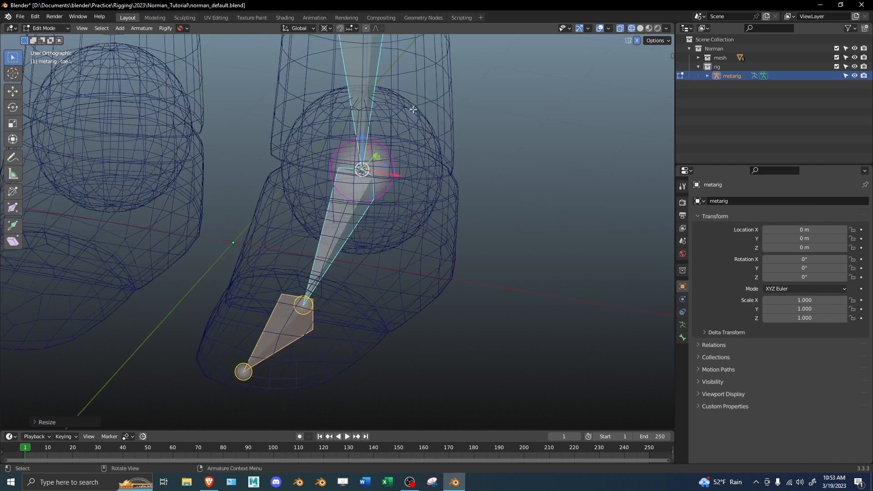
{"action": "middle_click_drag", "start_coordinate": [364, 233], "coordinate": [376, 247]}
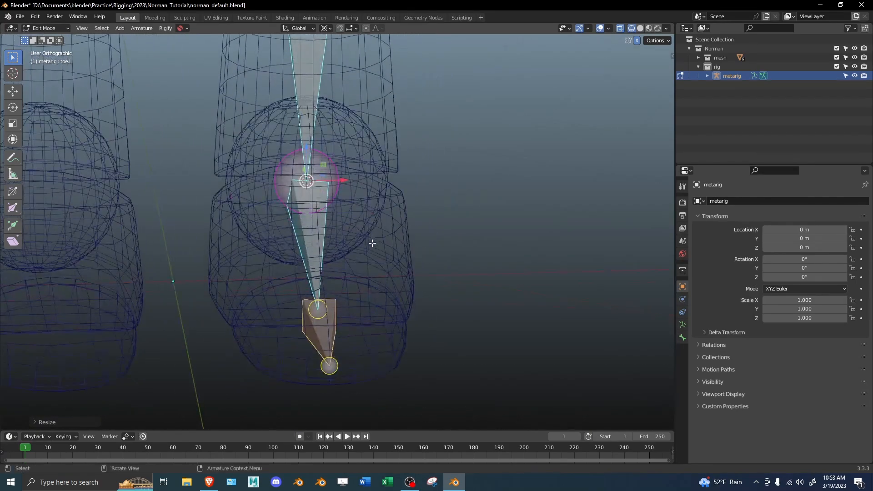
{"action": "key", "text": "period"}
{"action": "left_click", "coordinate": [375, 186]}
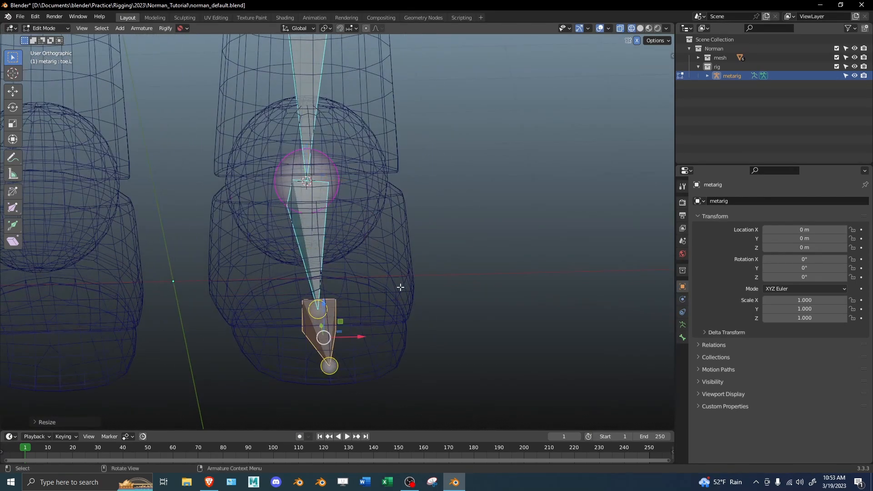
{"action": "key", "text": "alt+h"}
Step: Try scaling the left toe bone along X about its own centre with all bones visible
{"action": "middle_click_drag", "start_coordinate": [420, 273], "coordinate": [401, 265]}
{"action": "key", "text": "Tab"}
{"action": "scroll", "coordinate": [296, 218], "scroll_direction": "down", "scroll_amount": 2}
{"action": "key", "text": "z"}
{"action": "middle_click_drag", "start_coordinate": [379, 220], "coordinate": [367, 219]}
{"action": "key", "text": "z"}
{"action": "mouse_move", "coordinate": [254, 248]}
{"action": "middle_mouse_down"}
{"action": "mouse_move", "coordinate": [254, 279]}
{"action": "mouse_move", "coordinate": [306, 280]}
{"action": "middle_mouse_up"}
{"action": "key", "text": "Tab"}
{"action": "middle_click_drag", "start_coordinate": [210, 230], "coordinate": [338, 315]}
{"action": "left_click", "coordinate": [334, 319]}
{"action": "key", "text": "s"}
{"action": "key", "text": "x"}
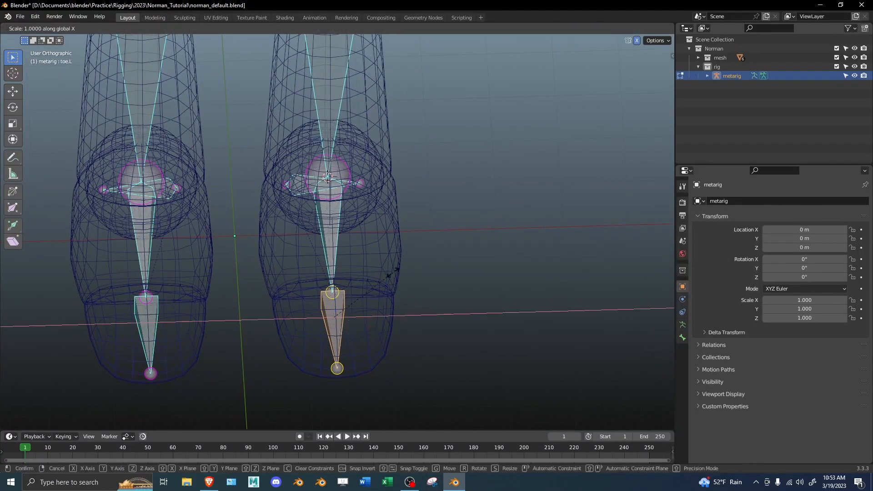
{"action": "key", "text": "Return"}
Step: Scale the left toe bone about the 3D cursor with all bones visible, and change the pivot mode again
{"action": "key", "text": "period"}
{"action": "left_click", "coordinate": [456, 260]}
{"action": "key", "text": "s"}
{"action": "left_click", "coordinate": [456, 260]}
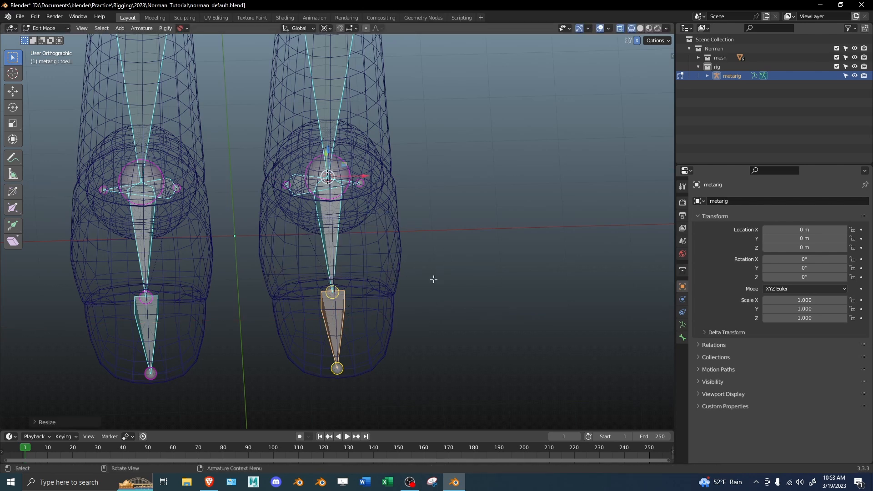
{"action": "key", "text": "period"}
{"action": "left_click", "coordinate": [439, 228]}
Step: Snap the 3D cursor to the top of the left leg at the hip on the Norman mesh
{"action": "scroll", "coordinate": [440, 227], "scroll_direction": "down", "scroll_amount": 3}
{"action": "middle_click_drag", "start_coordinate": [399, 158], "coordinate": [329, 426], "text": "shift"}
{"action": "scroll", "coordinate": [322, 173], "scroll_direction": "down", "scroll_amount": 1}
{"action": "scroll", "coordinate": [374, 246], "scroll_direction": "up", "scroll_amount": 3}
{"action": "mouse_move", "coordinate": [357, 178]}
{"action": "middle_mouse_down", "text": "shift"}
{"action": "mouse_move", "coordinate": [352, 236]}
{"action": "mouse_move", "coordinate": [364, 193]}
{"action": "mouse_move", "coordinate": [366, 229]}
{"action": "mouse_move", "coordinate": [336, 234]}
{"action": "middle_mouse_up", "text": "shift"}
{"action": "key", "text": "Tab"}
{"action": "left_click", "coordinate": [345, 174]}
{"action": "key", "text": "Tab"}
{"action": "key", "text": "shift+z"}
{"action": "key", "text": "shift+s"}
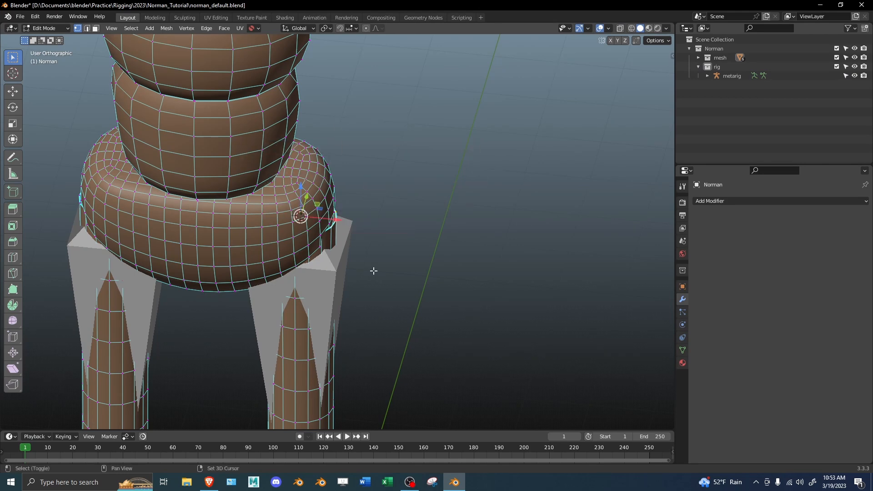
{"action": "left_click", "coordinate": [374, 271]}
Step: Return to the metarig in wireframe and snap the top joint of the left thigh bone to the 3D cursor
{"action": "middle_click_drag", "start_coordinate": [374, 271], "coordinate": [380, 253]}
{"action": "key", "text": "z"}
{"action": "key", "text": "Escape"}
{"action": "key", "text": "Tab"}
{"action": "left_click", "coordinate": [351, 250]}
{"action": "key", "text": "z"}
{"action": "left_click", "coordinate": [312, 244]}
{"action": "key", "text": "Tab"}
{"action": "key", "text": "shift+s"}
{"action": "left_click", "coordinate": [367, 180]}
{"action": "middle_click_drag", "start_coordinate": [366, 180], "coordinate": [347, 151]}
Step: Examine the metarig's hip joints and lowest spine bone against the pelvis mesh from the right side
{"action": "key", "text": "Tab"}
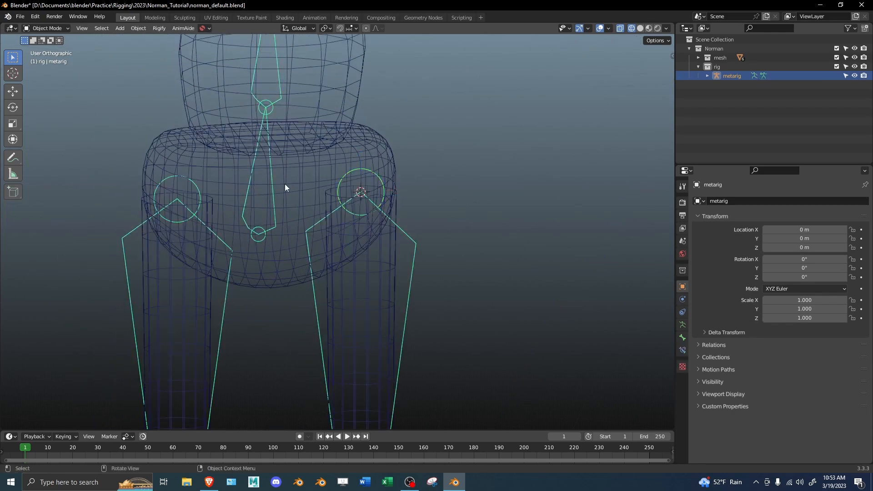
{"action": "left_click", "coordinate": [253, 190]}
{"action": "key", "text": "Tab"}
{"action": "key", "text": "Tab"}
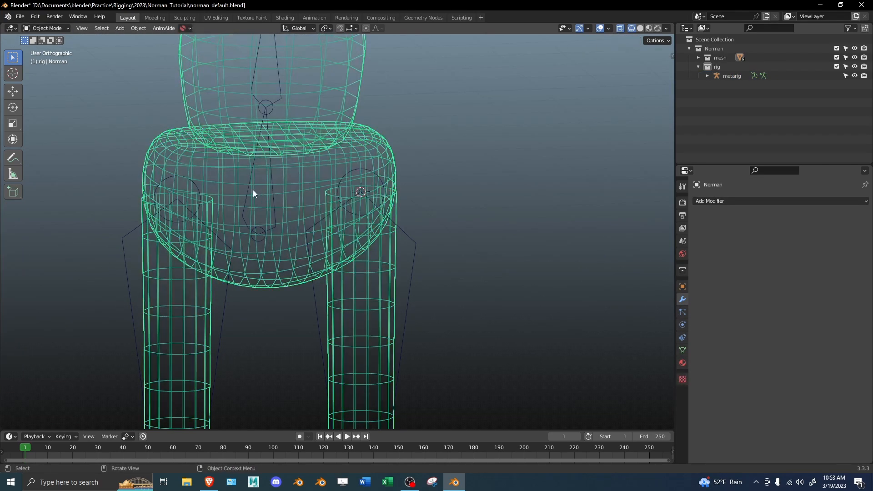
{"action": "left_click", "coordinate": [247, 190]}
{"action": "key", "text": "Tab"}
{"action": "key", "text": "KP_1"}
{"action": "key", "text": "KP_3"}
{"action": "scroll", "coordinate": [259, 173], "scroll_direction": "up", "scroll_amount": 1}
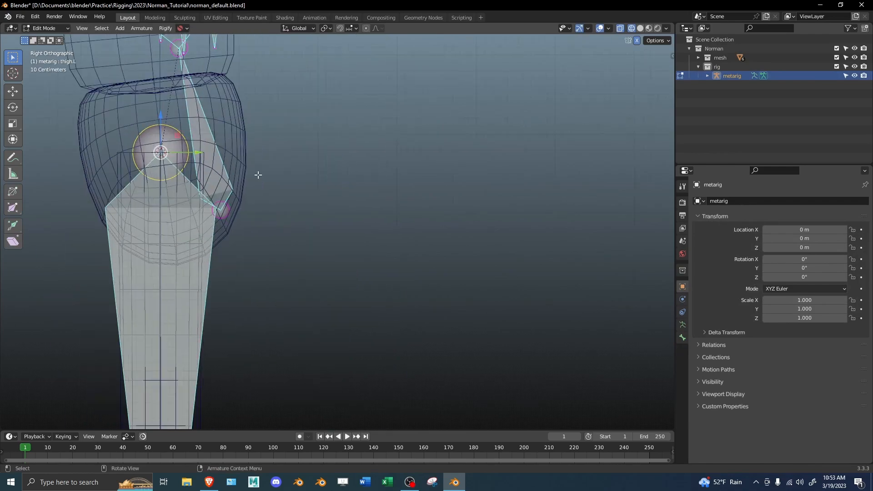
Step: Snap the 3D cursor to the bottom centre of Norman's pelvis mesh
{"action": "key", "text": "Tab"}
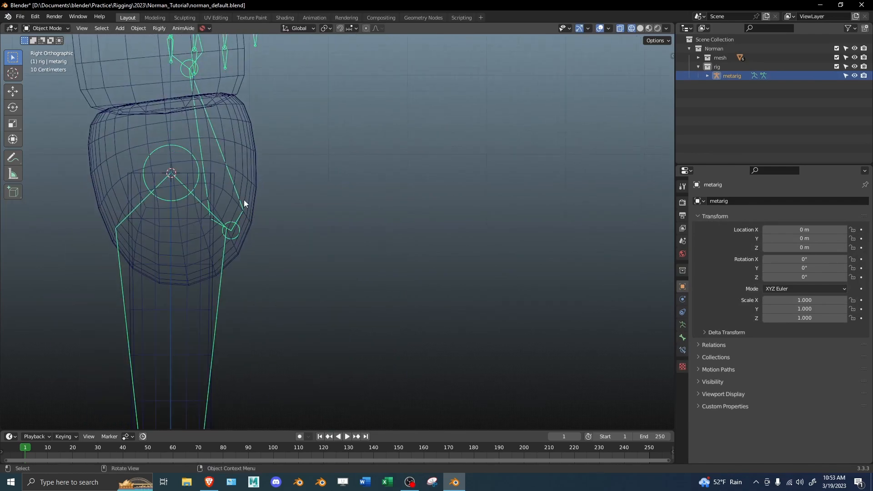
{"action": "left_click", "coordinate": [242, 203]}
{"action": "key", "text": "Tab"}
{"action": "middle_click_drag", "start_coordinate": [240, 207], "coordinate": [350, 224]}
{"action": "key", "text": "z"}
{"action": "left_click", "coordinate": [283, 237]}
{"action": "mouse_move", "coordinate": [284, 237]}
{"action": "middle_mouse_down"}
{"action": "mouse_move", "coordinate": [318, 195]}
{"action": "mouse_move", "coordinate": [347, 217]}
{"action": "mouse_move", "coordinate": [277, 197]}
{"action": "mouse_move", "coordinate": [240, 170]}
{"action": "mouse_move", "coordinate": [297, 164]}
{"action": "middle_mouse_up"}
{"action": "key", "text": "Tab"}
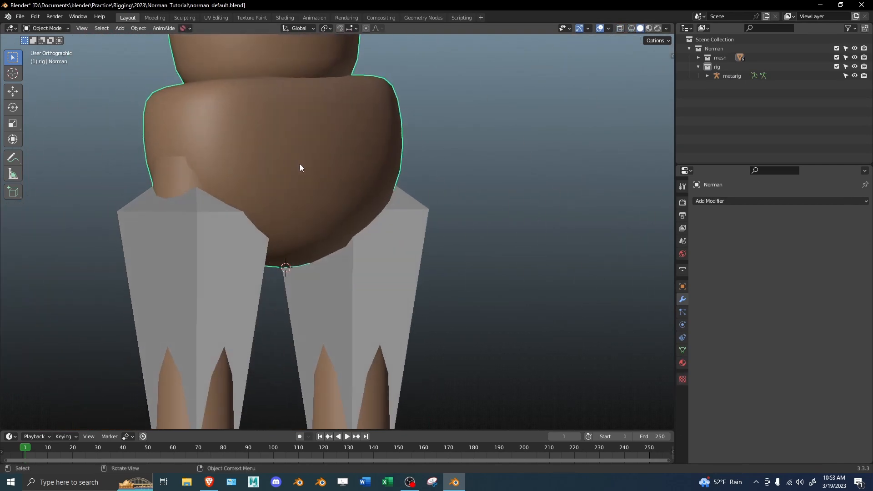
Step: Return to the metarig and snap the base joint of the lowest spine bone to the 3D cursor
{"action": "left_click", "coordinate": [419, 240]}
{"action": "key", "text": "Tab"}
{"action": "key", "text": "alt+z"}
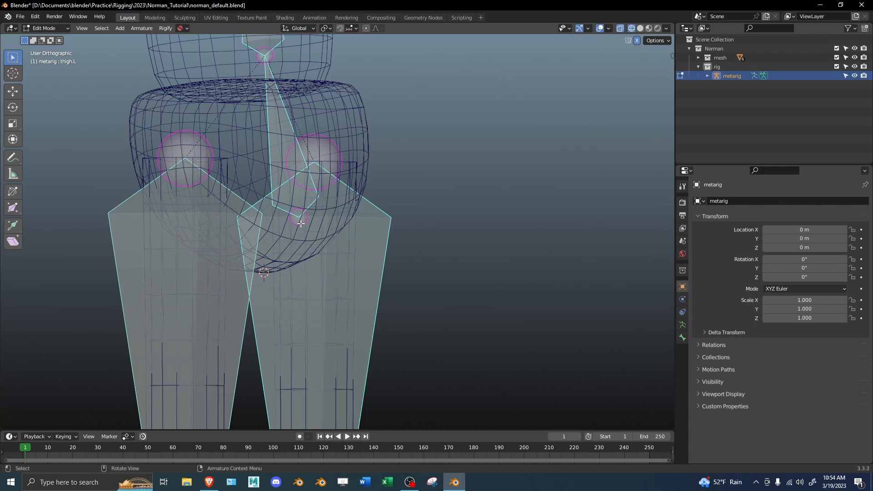
{"action": "key", "text": "shift+s"}
{"action": "left_click", "coordinate": [337, 230]}
{"action": "middle_click_drag", "start_coordinate": [337, 144], "coordinate": [395, 240], "text": "shift"}
Step: Hide the lower abdomen section of the Norman mesh to expose the top of the pelvis
{"action": "key", "text": "Tab"}
{"action": "left_click", "coordinate": [305, 180]}
{"action": "key", "text": "Tab"}
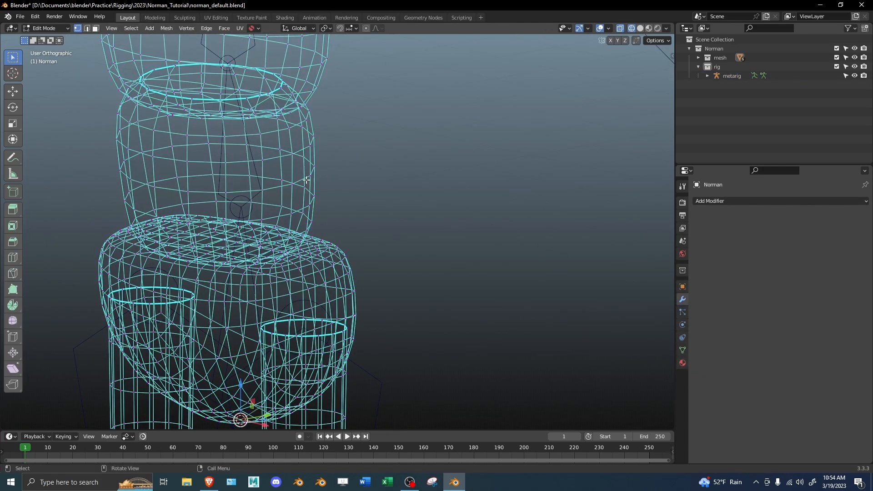
{"action": "middle_click_drag", "start_coordinate": [307, 180], "coordinate": [311, 177]}
{"action": "key", "text": "l"}
{"action": "key", "text": "h"}
Step: Snap the 3D cursor to the centre vertex on top of Norman's pelvis in solid shading
{"action": "key", "text": "z"}
{"action": "left_click", "coordinate": [284, 208]}
{"action": "mouse_move", "coordinate": [283, 208]}
{"action": "middle_mouse_down"}
{"action": "mouse_move", "coordinate": [323, 198]}
{"action": "mouse_move", "coordinate": [282, 221]}
{"action": "mouse_move", "coordinate": [231, 220]}
{"action": "mouse_move", "coordinate": [266, 245]}
{"action": "mouse_move", "coordinate": [337, 197]}
{"action": "middle_mouse_up"}
{"action": "scroll", "coordinate": [313, 209], "scroll_direction": "up", "scroll_amount": 2}
{"action": "left_click", "coordinate": [293, 234]}
{"action": "key", "text": "shift+s"}
{"action": "left_click", "coordinate": [402, 179]}
Step: Return to the metarig in wireframe and snap the top joint of the lowest spine bone to the 3D cursor
{"action": "key", "text": "Tab"}
{"action": "mouse_move", "coordinate": [406, 179]}
{"action": "middle_mouse_down"}
{"action": "mouse_move", "coordinate": [372, 178]}
{"action": "mouse_move", "coordinate": [318, 349]}
{"action": "middle_mouse_up"}
{"action": "left_click", "coordinate": [328, 402]}
{"action": "key", "text": "Tab"}
{"action": "key", "text": "z"}
{"action": "left_click", "coordinate": [358, 345]}
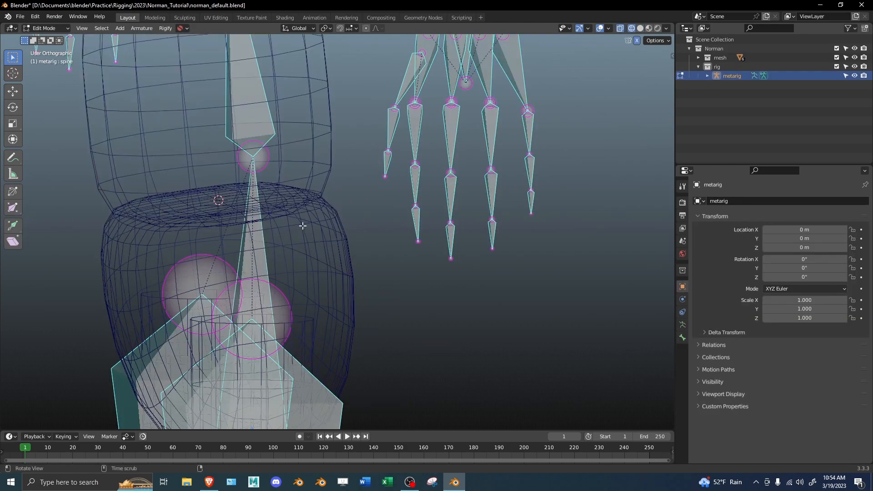
{"action": "left_click", "coordinate": [262, 165]}
{"action": "key", "text": "shift+s"}
{"action": "left_click", "coordinate": [278, 135]}
Step: Reveal the hidden parts of the Norman mesh and hide the linked upper abdomen section
{"action": "middle_click_drag", "start_coordinate": [277, 93], "coordinate": [325, 278], "text": "shift"}
{"action": "middle_click_drag", "start_coordinate": [320, 214], "coordinate": [429, 254], "text": "shift"}
{"action": "key", "text": "Tab"}
{"action": "left_click", "coordinate": [391, 276]}
{"action": "key", "text": "Tab"}
{"action": "key", "text": "alt+h"}
{"action": "key", "text": "alt+a"}
{"action": "middle_click_drag", "start_coordinate": [432, 184], "coordinate": [421, 221]}
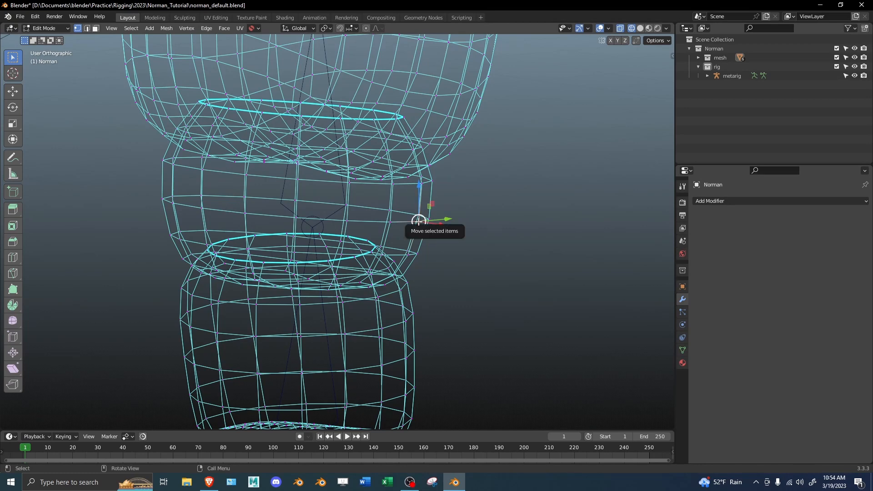
{"action": "key", "text": "ctrl+l"}
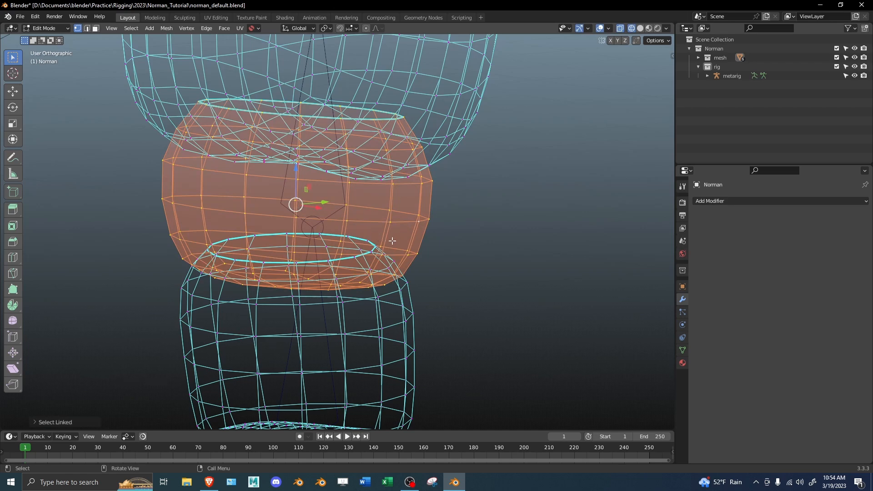
{"action": "key", "text": "h"}
Step: Snap the 3D cursor to the centre of the lower abdomen's top edge loop
{"action": "middle_click_drag", "start_coordinate": [405, 227], "coordinate": [337, 265]}
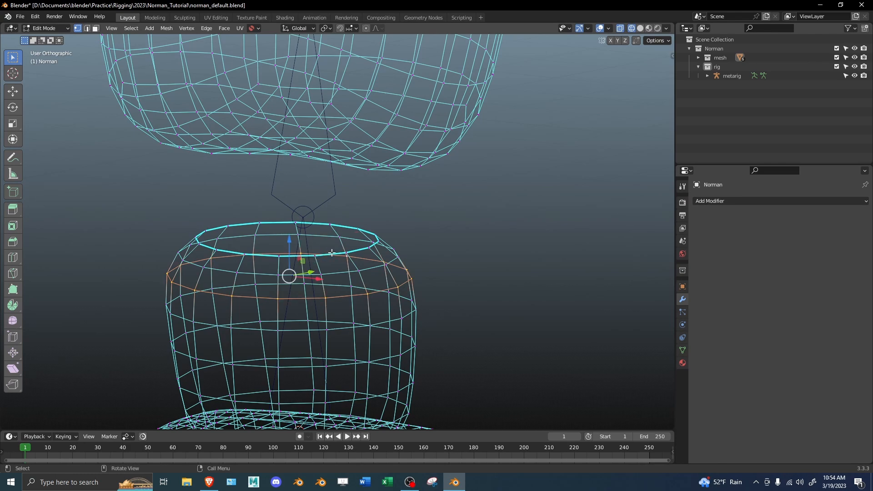
{"action": "middle_click_drag", "start_coordinate": [332, 252], "coordinate": [358, 242]}
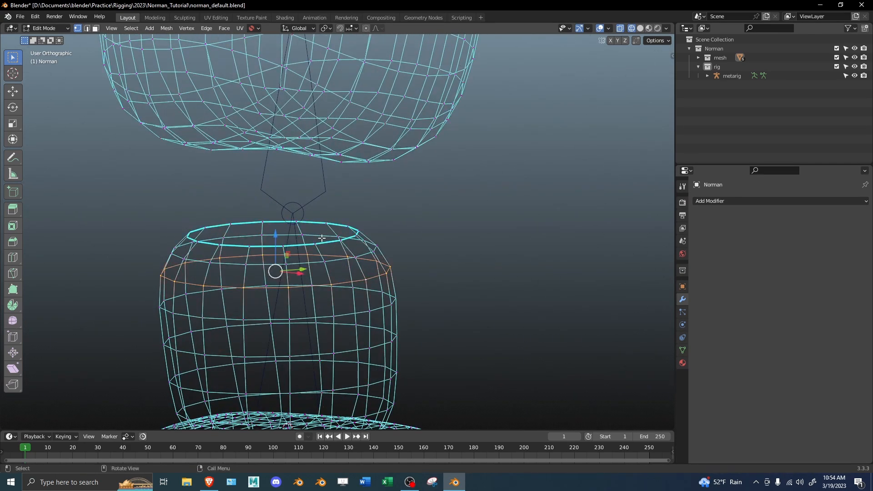
{"action": "middle_click_drag", "start_coordinate": [328, 234], "coordinate": [332, 237]}
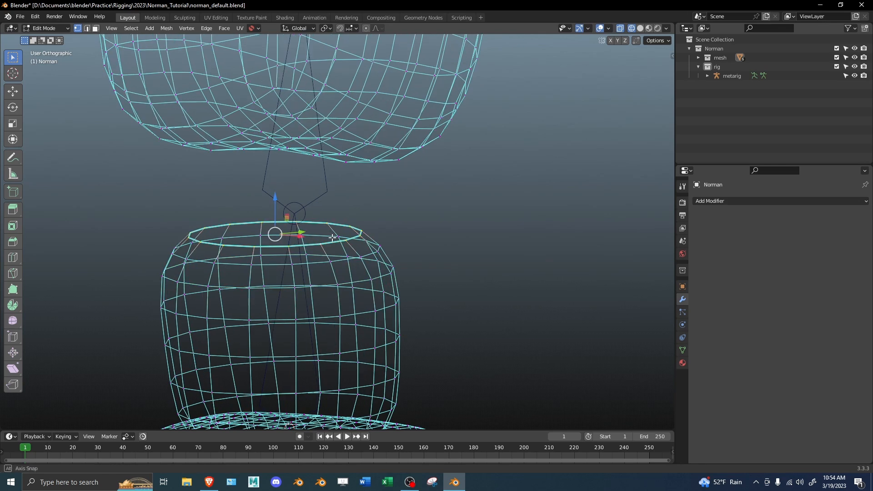
{"action": "key", "text": "ctrl+Tab"}
{"action": "left_click", "coordinate": [370, 249]}
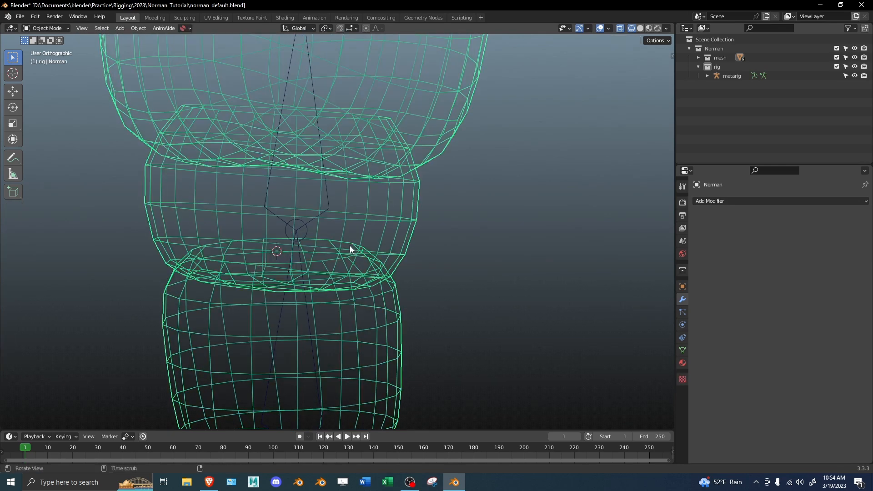
Step: Snap the top joint of the metarig's spine.001 bone to the 3D cursor
{"action": "left_click", "coordinate": [300, 231]}
{"action": "middle_click_drag", "start_coordinate": [314, 248], "coordinate": [349, 251]}
{"action": "key", "text": "Tab"}
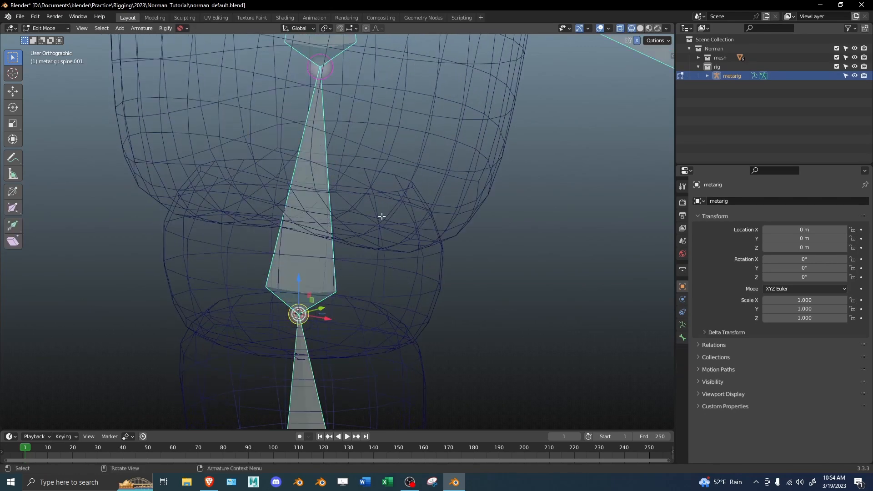
Step: Reveal all of the Norman mesh and snap the 3D cursor to the centre of the upper abdomen's top edge loop
{"action": "key", "text": "Tab"}
{"action": "left_click", "coordinate": [424, 294]}
{"action": "key", "text": "Tab"}
{"action": "key", "text": "alt+h"}
{"action": "left_click_drag", "start_coordinate": [425, 295], "coordinate": [370, 234], "text": "alt"}
{"action": "key", "text": "a"}
{"action": "key", "text": "a"}
{"action": "key", "text": "shift+s"}
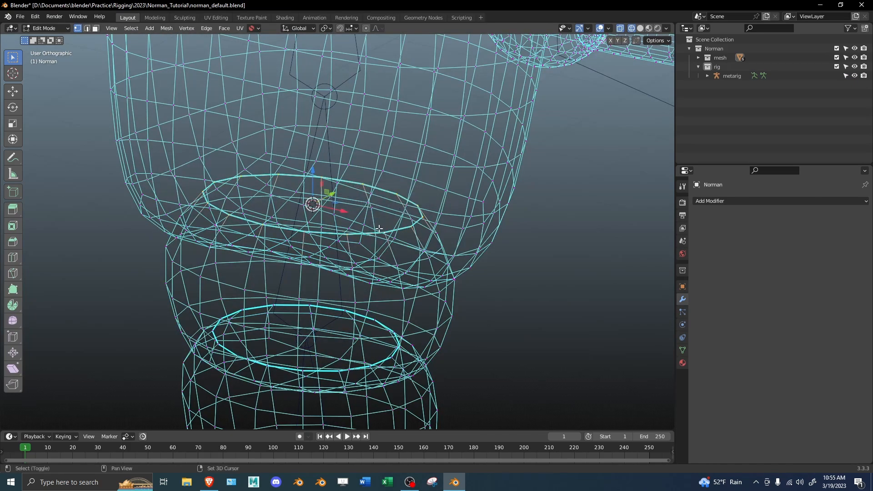
{"action": "left_click", "coordinate": [384, 226]}
Step: Return to the metarig and snap the top joint of spine.002 to the 3D cursor
{"action": "middle_click_drag", "start_coordinate": [366, 180], "coordinate": [347, 166]}
{"action": "key", "text": "Tab"}
{"action": "left_click", "coordinate": [319, 103]}
{"action": "key", "text": "Tab"}
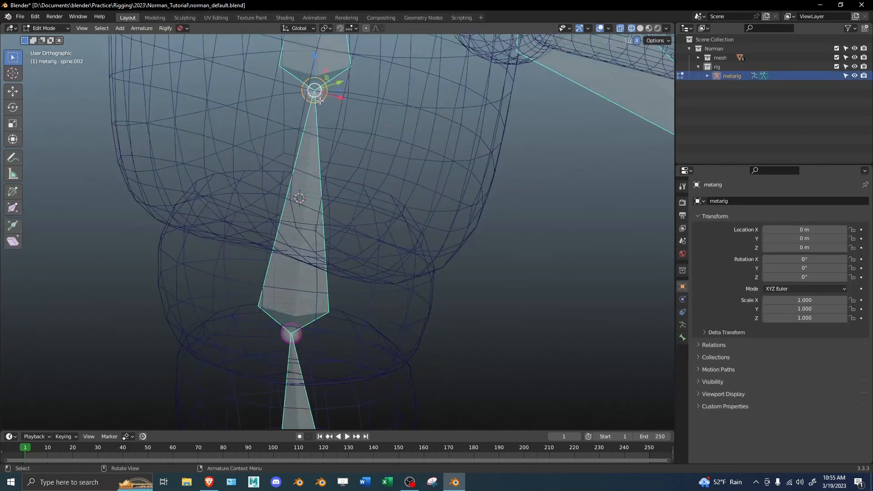
{"action": "key", "text": "shift+s"}
{"action": "left_click", "coordinate": [357, 136]}
{"action": "middle_click_drag", "start_coordinate": [357, 136], "coordinate": [370, 335]}
{"action": "scroll", "coordinate": [388, 246], "scroll_direction": "down", "scroll_amount": 1}
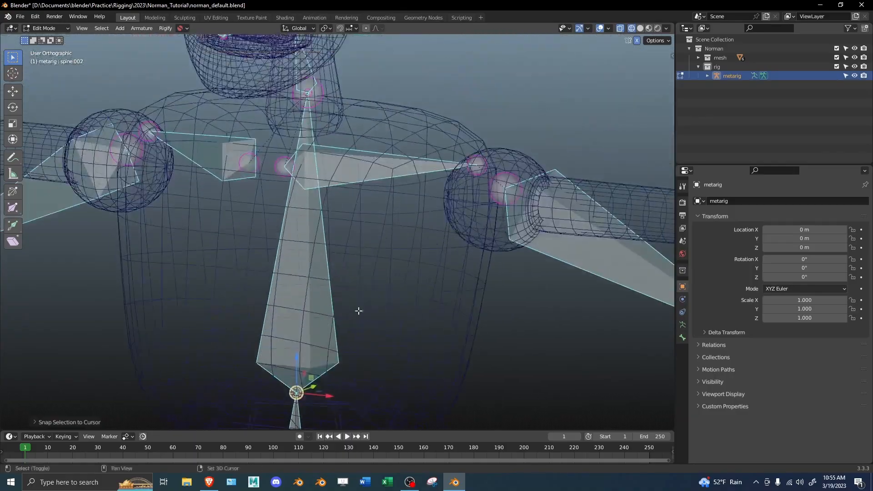
Step: Try snapping the 3D cursor near the base of Norman's neck and undo the attempt
{"action": "key", "text": "Tab"}
{"action": "middle_click_drag", "start_coordinate": [381, 129], "coordinate": [278, 200]}
{"action": "left_click", "coordinate": [355, 134]}
{"action": "key", "text": "Tab"}
{"action": "scroll", "coordinate": [240, 230], "scroll_direction": "up", "scroll_amount": 2}
{"action": "middle_click_drag", "start_coordinate": [240, 230], "coordinate": [366, 189]}
{"action": "scroll", "coordinate": [327, 191], "scroll_direction": "up", "scroll_amount": 3}
{"action": "key", "text": "Tab"}
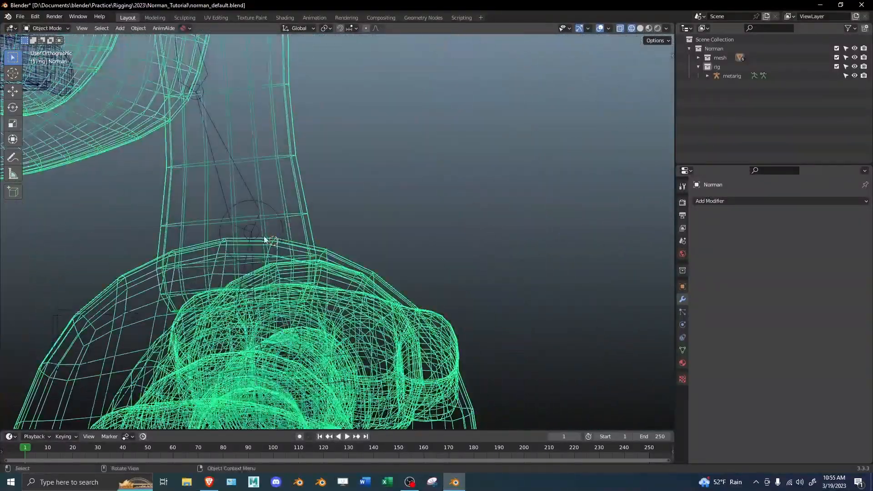
{"action": "middle_click_drag", "start_coordinate": [246, 236], "coordinate": [297, 232]}
{"action": "left_click", "coordinate": [267, 238]}
{"action": "key", "text": "Tab"}
{"action": "key", "text": "shift+s"}
{"action": "left_click", "coordinate": [323, 163]}
{"action": "middle_click_drag", "start_coordinate": [322, 165], "coordinate": [260, 209]}
{"action": "key", "text": "ctrl+z"}
{"action": "key", "text": "alt+q"}
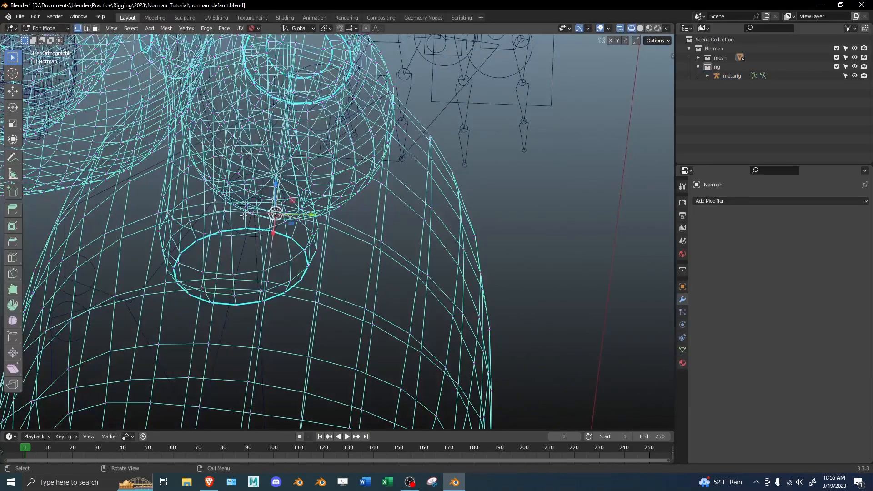
Step: Select the linked neck section of the Norman mesh and hide it
{"action": "left_click", "coordinate": [324, 230]}
{"action": "mouse_move", "coordinate": [323, 230]}
{"action": "middle_mouse_down"}
{"action": "mouse_move", "coordinate": [294, 230]}
{"action": "mouse_move", "coordinate": [313, 235]}
{"action": "mouse_move", "coordinate": [345, 206]}
{"action": "mouse_move", "coordinate": [348, 258]}
{"action": "middle_mouse_up"}
{"action": "key", "text": "shift+s"}
{"action": "key", "text": "Tab"}
{"action": "key", "text": "Tab"}
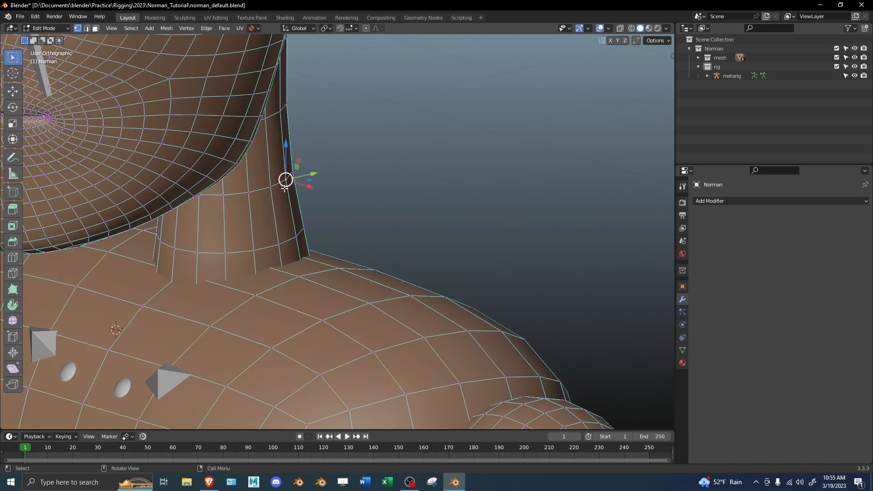
{"action": "key", "text": "ctrl+l"}
{"action": "key", "text": "h"}
{"action": "middle_click_drag", "start_coordinate": [307, 189], "coordinate": [254, 218]}
Step: Snap the 3D cursor to the base of Norman's neck in wireframe shading
{"action": "key", "text": "Tab"}
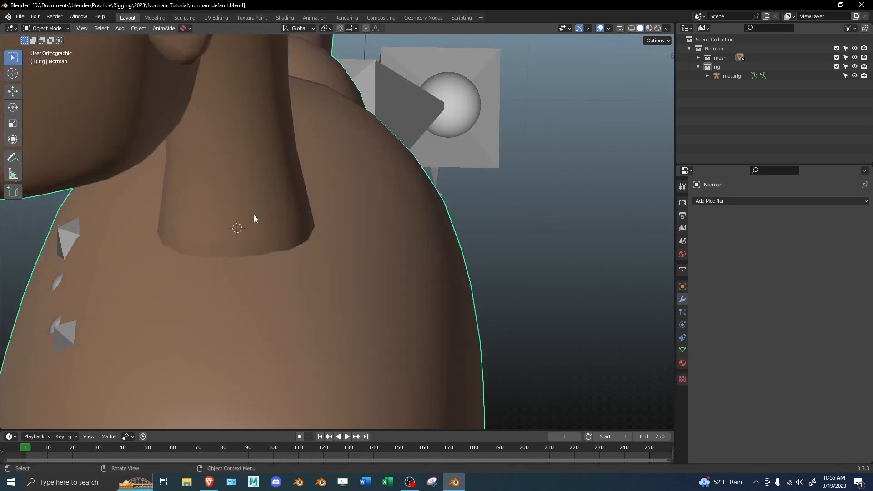
{"action": "key", "text": "Tab"}
{"action": "key", "text": "shift+z"}
{"action": "middle_click_drag", "start_coordinate": [282, 231], "coordinate": [398, 182]}
{"action": "key", "text": "shift+s"}
Step: Return to the metarig and snap the joint between the chest and neck bones to the 3D cursor
{"action": "key", "text": "Tab"}
{"action": "scroll", "coordinate": [399, 182], "scroll_direction": "down", "scroll_amount": 2}
{"action": "left_click", "coordinate": [264, 206]}
{"action": "key", "text": "Tab"}
{"action": "middle_click_drag", "start_coordinate": [268, 210], "coordinate": [283, 218]}
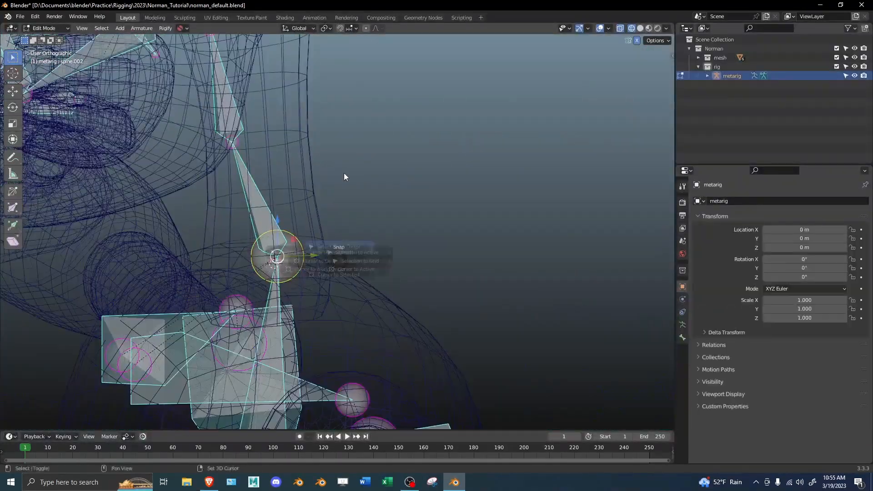
Step: Switch back to editing the Norman mesh and reveal its hidden parts
{"action": "key", "text": "Tab"}
{"action": "middle_click_drag", "start_coordinate": [340, 288], "coordinate": [322, 209]}
{"action": "key", "text": "z"}
{"action": "left_click", "coordinate": [364, 200]}
{"action": "key", "text": "z"}
{"action": "left_click", "coordinate": [297, 177]}
{"action": "key", "text": "Tab"}
{"action": "key", "text": "alt+h"}
Step: Select the edge loop partway up Norman's neck and centre the 3D cursor on it
{"action": "left_click", "coordinate": [390, 177]}
{"action": "key", "text": "z"}
{"action": "mouse_move", "coordinate": [400, 181]}
{"action": "middle_mouse_down"}
{"action": "mouse_move", "coordinate": [315, 187]}
{"action": "mouse_move", "coordinate": [328, 205]}
{"action": "middle_mouse_up"}
{"action": "left_click", "coordinate": [318, 186], "text": "alt"}
{"action": "key", "text": "z"}
{"action": "left_click", "coordinate": [357, 157]}
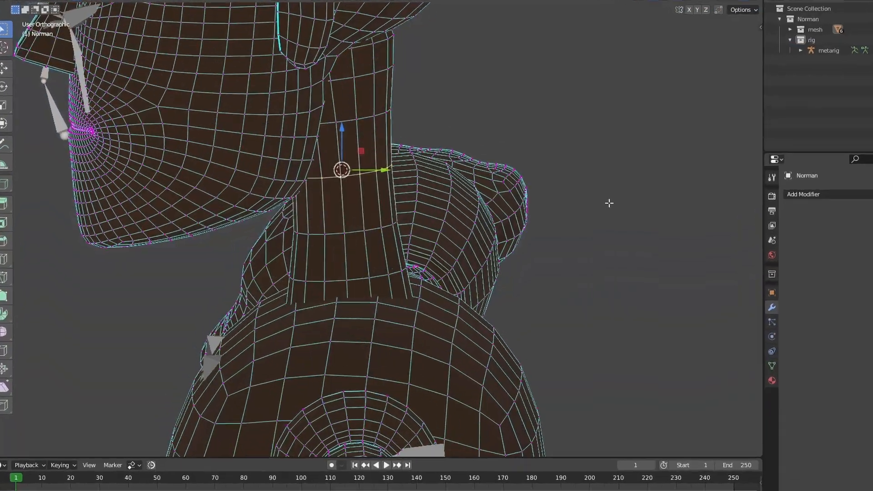
{"action": "key", "text": "z"}
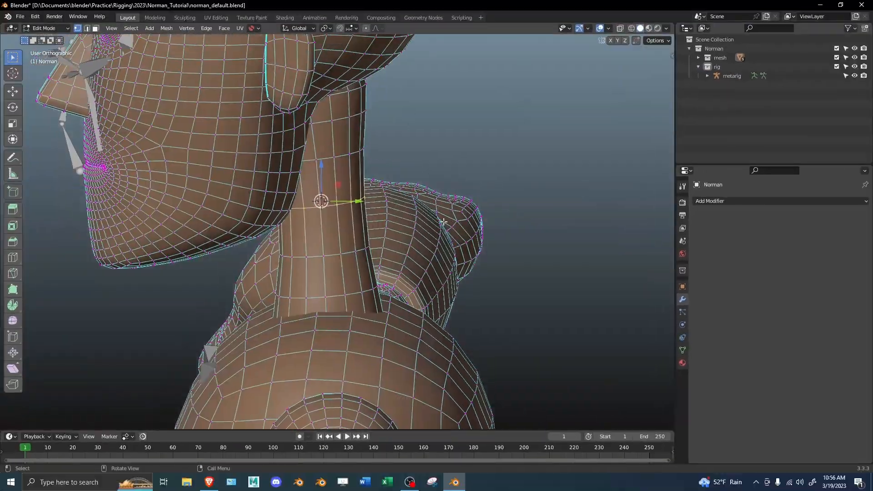
Step: Return to the metarig and snap the joint between the two neck bones to the 3D cursor
{"action": "key", "text": "Tab"}
{"action": "left_click", "coordinate": [319, 245]}
{"action": "key", "text": "Tab"}
{"action": "key", "text": "shift+s"}
{"action": "key", "text": "Tab"}
Step: Edit the Norman mesh again and snap the 3D cursor to the selected upper neck geometry
{"action": "key", "text": "Tab"}
{"action": "left_click", "coordinate": [303, 190]}
{"action": "key", "text": "Tab"}
{"action": "left_click", "coordinate": [348, 189]}
{"action": "key", "text": "Tab"}
{"action": "key", "text": "shift+s"}
Step: Select the metarig again and snap its upper neck joint to the 3D cursor
{"action": "key", "text": "Tab"}
{"action": "left_click", "coordinate": [310, 230]}
{"action": "key", "text": "Tab"}
{"action": "key", "text": "g"}
{"action": "left_click", "coordinate": [300, 228]}
{"action": "key", "text": "shift+s"}
Step: Edit the Norman mesh in wireframe and snap the 3D cursor to geometry where the neck meets the head
{"action": "middle_click_drag", "start_coordinate": [378, 148], "coordinate": [333, 312], "text": "shift"}
{"action": "key", "text": "Tab"}
{"action": "left_click", "coordinate": [333, 312]}
{"action": "key", "text": "Tab"}
{"action": "key", "text": "z"}
{"action": "mouse_move", "coordinate": [400, 116]}
{"action": "middle_mouse_down"}
{"action": "mouse_move", "coordinate": [486, 133]}
{"action": "mouse_move", "coordinate": [348, 138]}
{"action": "mouse_move", "coordinate": [401, 182]}
{"action": "middle_mouse_up"}
{"action": "left_click", "coordinate": [314, 232]}
{"action": "key", "text": "shift+s"}
Step: Switch to the metarig in solid shading and snap the joint at the base of the head bone to the 3D cursor
{"action": "middle_click_drag", "start_coordinate": [423, 277], "coordinate": [345, 203]}
{"action": "key", "text": "z"}
{"action": "key", "text": "Tab"}
{"action": "left_click", "coordinate": [322, 136]}
{"action": "key", "text": "Tab"}
{"action": "left_click", "coordinate": [321, 126]}
{"action": "key", "text": "shift+s"}
Step: Switch to the Norman mesh and snap the 3D cursor to the top of the head
{"action": "key", "text": "Tab"}
{"action": "key", "text": "z"}
{"action": "left_click", "coordinate": [325, 128]}
{"action": "key", "text": "Tab"}
{"action": "key", "text": "shift+s"}
Step: Snap the tip of the metarig's head bone, spine.006, to the 3D cursor at the top of the skull
{"action": "key", "text": "Tab"}
{"action": "left_click", "coordinate": [333, 107]}
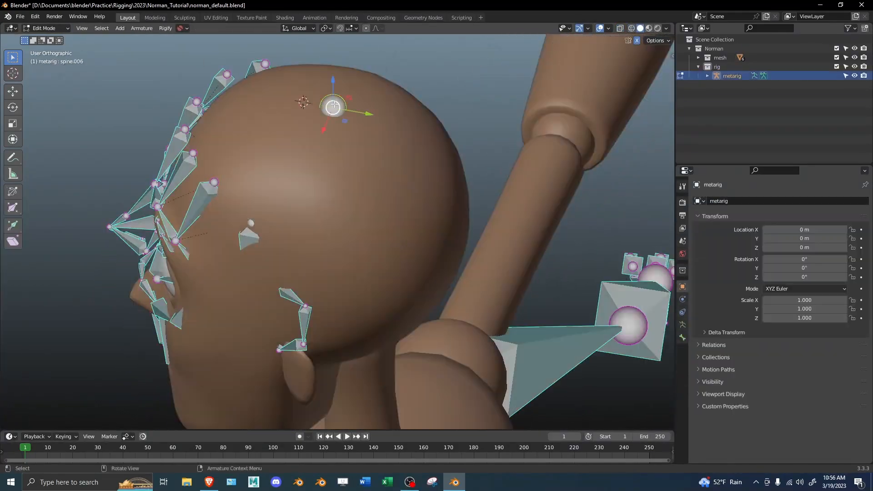
{"action": "key", "text": "shift+s"}
{"action": "middle_click_drag", "start_coordinate": [333, 146], "coordinate": [383, 173]}
{"action": "key", "text": "z"}
{"action": "key", "text": "g"}
Step: Edit the Norman mesh and snap the 3D cursor to the centre of the left shoulder ball
{"action": "middle_click_drag", "start_coordinate": [328, 246], "coordinate": [409, 249], "text": "shift"}
{"action": "scroll", "coordinate": [426, 320], "scroll_direction": "down", "scroll_amount": 6}
{"action": "scroll", "coordinate": [288, 195], "scroll_direction": "up", "scroll_amount": 2}
{"action": "key", "text": "Tab"}
{"action": "left_click", "coordinate": [364, 233]}
{"action": "key", "text": "Tab"}
{"action": "mouse_move", "coordinate": [365, 234]}
{"action": "middle_mouse_down"}
{"action": "mouse_move", "coordinate": [368, 256]}
{"action": "mouse_move", "coordinate": [377, 258]}
{"action": "mouse_move", "coordinate": [388, 209]}
{"action": "mouse_move", "coordinate": [410, 185]}
{"action": "middle_mouse_up"}
{"action": "key", "text": "shift+z"}
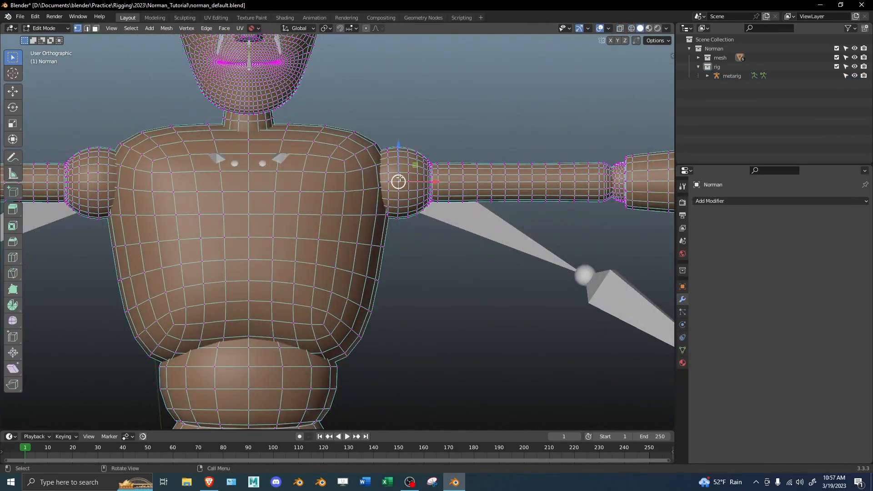
Step: Edit the metarig in wireframe and snap the base of the left upper arm bone to the 3D cursor
{"action": "key", "text": "Tab"}
{"action": "key", "text": "shift+z"}
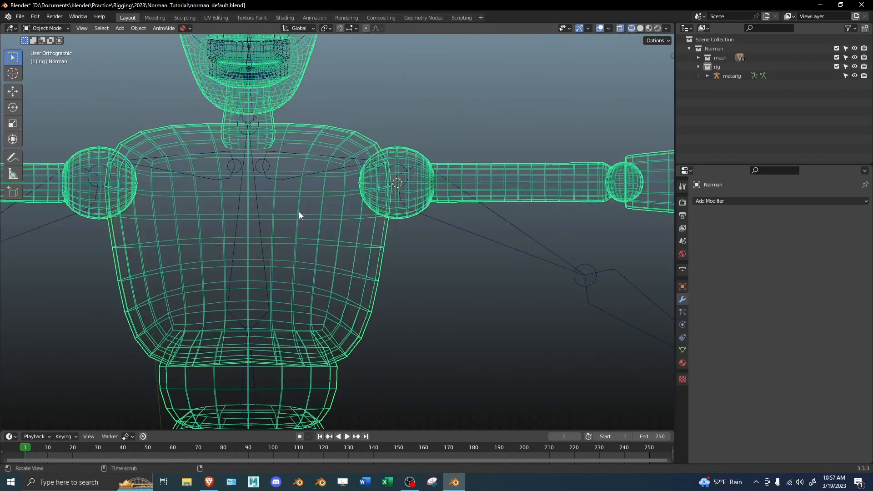
{"action": "middle_click_drag", "start_coordinate": [296, 212], "coordinate": [312, 216]}
{"action": "left_click", "coordinate": [298, 205]}
{"action": "key", "text": "Tab"}
{"action": "key", "text": "b"}
{"action": "left_click", "coordinate": [399, 202]}
{"action": "key", "text": "shift+s"}
Step: In front view, move the outer tip of the left shoulder bone about -0.36 m in X and 0.26 m in Z
{"action": "middle_click_drag", "start_coordinate": [425, 140], "coordinate": [371, 160]}
{"action": "left_click", "coordinate": [372, 160]}
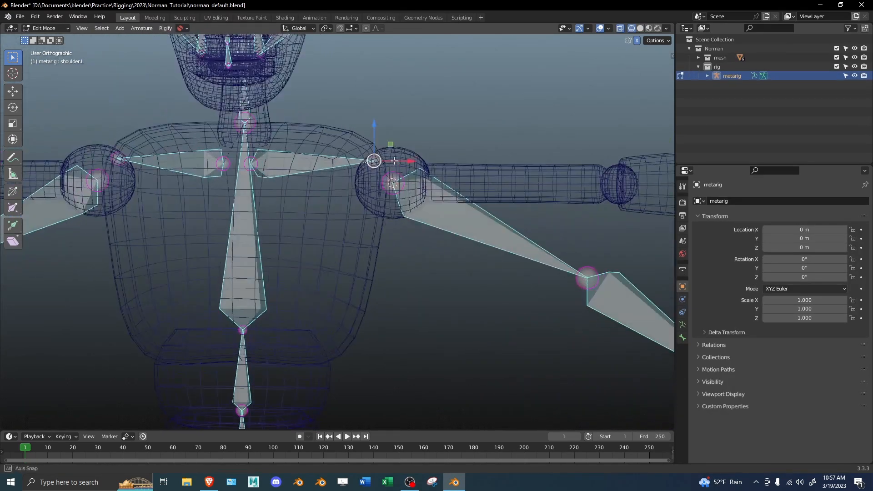
{"action": "key", "text": "KP_1"}
{"action": "key", "text": "KP_3"}
{"action": "key", "text": "KP_1"}
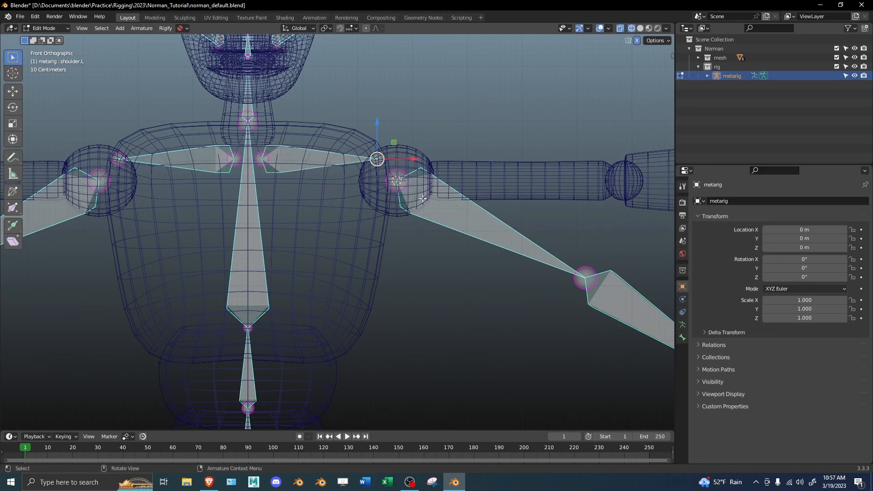
{"action": "key", "text": "g"}
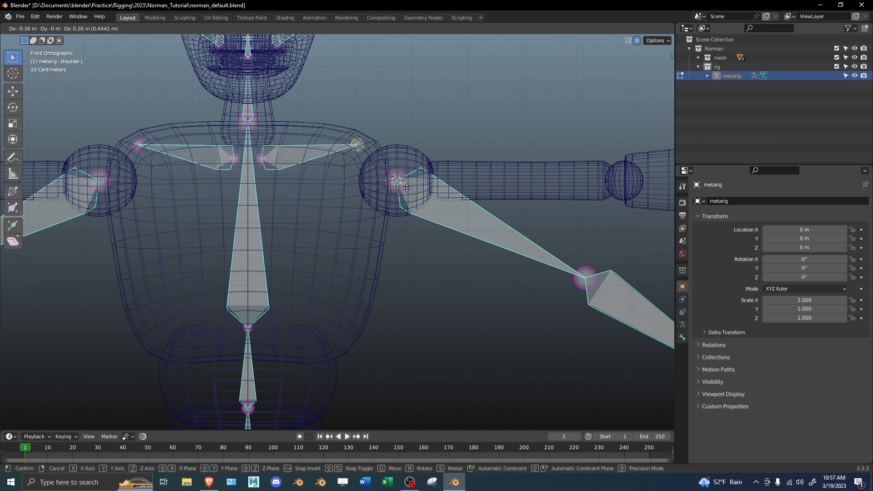
{"action": "left_click", "coordinate": [407, 188]}
Step: Test-rotate the left shoulder bone in Pose Mode without keeping the rotation
{"action": "key", "text": "ctrl+Tab"}
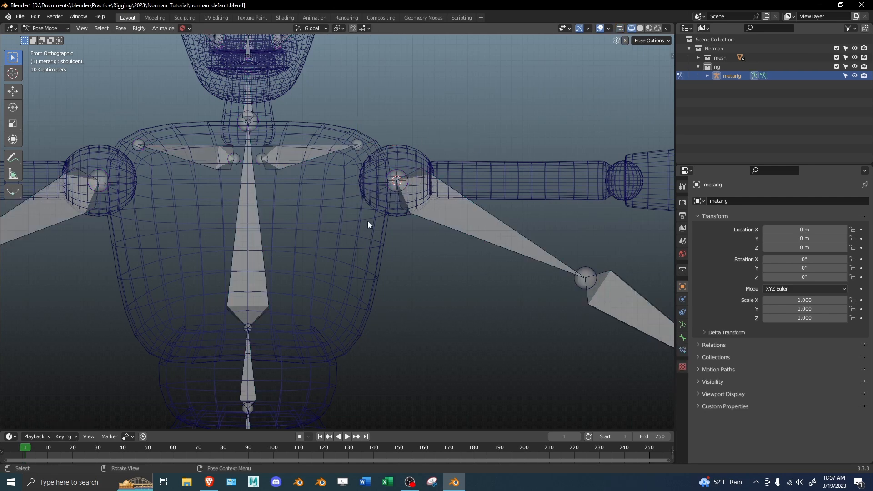
{"action": "left_click", "coordinate": [313, 150]}
{"action": "key", "text": "r"}
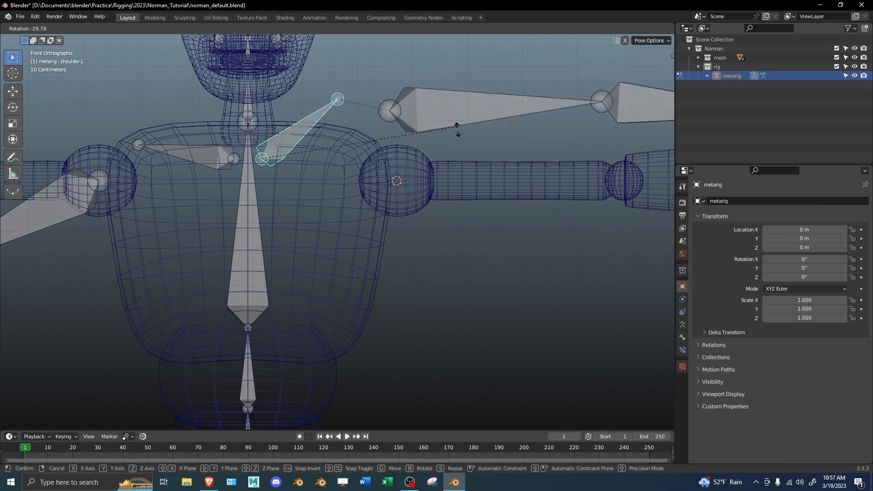
{"action": "right_click", "coordinate": [464, 121]}
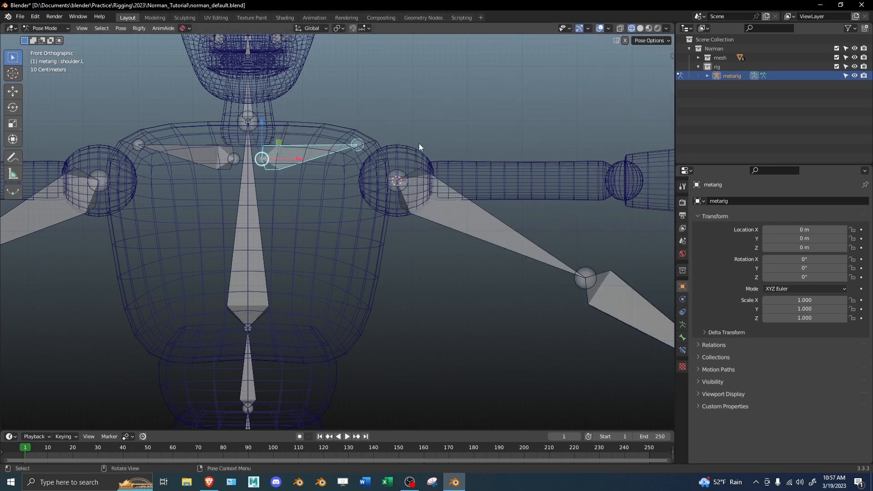
Step: Leave posing, switch to the Norman mesh in solid shading and snap the 3D cursor to the left elbow
{"action": "key", "text": "Tab"}
{"action": "mouse_move", "coordinate": [407, 162]}
{"action": "middle_mouse_down"}
{"action": "mouse_move", "coordinate": [447, 192]}
{"action": "mouse_move", "coordinate": [424, 162]}
{"action": "mouse_move", "coordinate": [298, 170]}
{"action": "mouse_move", "coordinate": [380, 167]}
{"action": "middle_mouse_up"}
{"action": "key", "text": "shift+z"}
{"action": "key", "text": "shift+z"}
{"action": "mouse_move", "coordinate": [266, 177]}
{"action": "middle_mouse_down"}
{"action": "mouse_move", "coordinate": [215, 195]}
{"action": "mouse_move", "coordinate": [152, 191]}
{"action": "mouse_move", "coordinate": [165, 173]}
{"action": "mouse_move", "coordinate": [290, 175]}
{"action": "middle_mouse_up"}
{"action": "key", "text": "shift+z"}
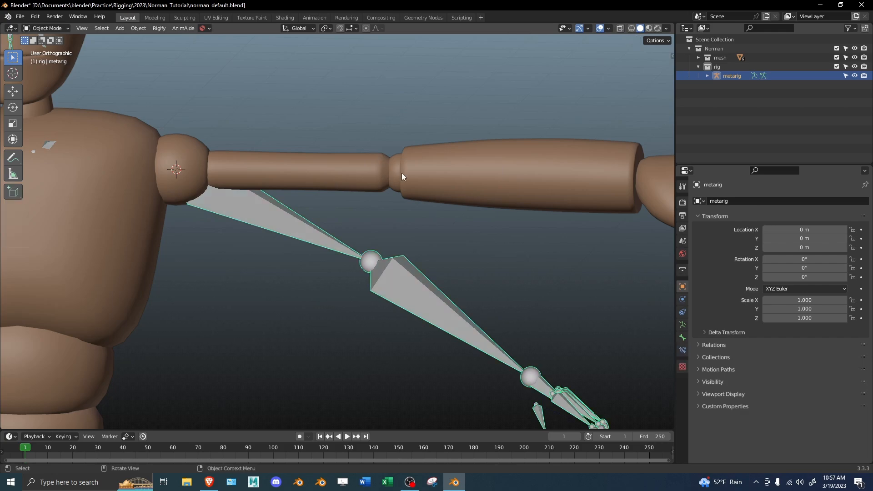
{"action": "key", "text": "alt+q"}
{"action": "middle_click_drag", "start_coordinate": [391, 184], "coordinate": [383, 232]}
{"action": "scroll", "coordinate": [441, 185], "scroll_direction": "up", "scroll_amount": 2}
{"action": "scroll", "coordinate": [409, 207], "scroll_direction": "up", "scroll_amount": 3}
{"action": "middle_click_drag", "start_coordinate": [469, 151], "coordinate": [282, 323]}
Step: Edit the metarig and snap the left elbow joint to the 3D cursor
{"action": "key", "text": "Tab"}
{"action": "left_click", "coordinate": [282, 323]}
{"action": "key", "text": "Tab"}
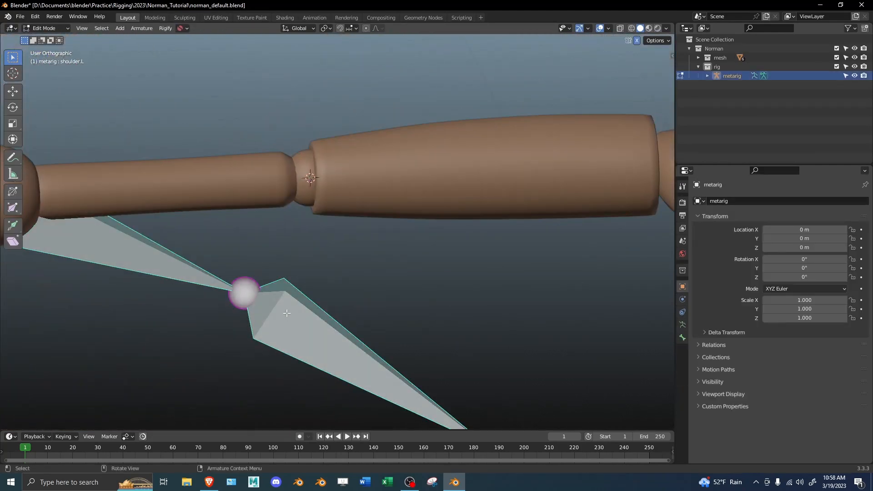
{"action": "left_click", "coordinate": [258, 285]}
{"action": "key", "text": "shift+s"}
{"action": "left_click", "coordinate": [340, 269]}
Step: Edit the Norman mesh in wireframe, select the left wrist geometry and snap the 3D cursor to its centre
{"action": "middle_click_drag", "start_coordinate": [340, 269], "coordinate": [342, 203]}
{"action": "key", "text": "Tab"}
{"action": "left_click", "coordinate": [462, 196]}
{"action": "key", "text": "Tab"}
{"action": "key", "text": "z"}
{"action": "left_click", "coordinate": [495, 204]}
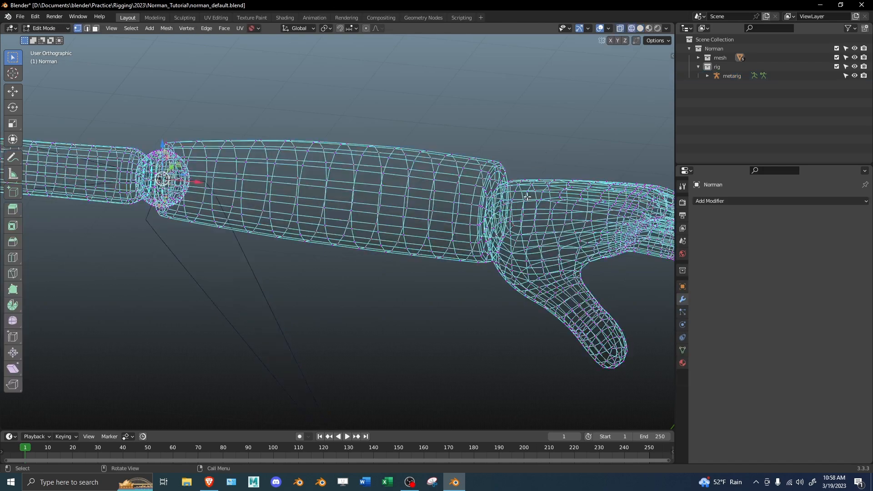
{"action": "mouse_move", "coordinate": [529, 196]}
{"action": "middle_mouse_down", "text": "shift"}
{"action": "mouse_move", "coordinate": [336, 201]}
{"action": "mouse_move", "coordinate": [350, 193]}
{"action": "middle_mouse_up", "text": "shift"}
{"action": "key", "text": "z"}
{"action": "left_click", "coordinate": [464, 200]}
{"action": "scroll", "coordinate": [335, 200], "scroll_direction": "up", "scroll_amount": 2}
{"action": "key", "text": "shift+s"}
{"action": "left_click", "coordinate": [440, 168]}
Step: Return to the metarig in solid shading and snap the left forearm's wrist joint to the 3D cursor
{"action": "mouse_move", "coordinate": [428, 182]}
{"action": "middle_mouse_down"}
{"action": "mouse_move", "coordinate": [401, 195]}
{"action": "mouse_move", "coordinate": [421, 191]}
{"action": "middle_mouse_up"}
{"action": "scroll", "coordinate": [409, 195], "scroll_direction": "down", "scroll_amount": 2}
{"action": "middle_click_drag", "start_coordinate": [318, 268], "coordinate": [409, 271]}
{"action": "key", "text": "Tab"}
{"action": "left_click", "coordinate": [234, 319]}
{"action": "key", "text": "Tab"}
{"action": "middle_click_drag", "start_coordinate": [304, 307], "coordinate": [304, 208], "text": "shift"}
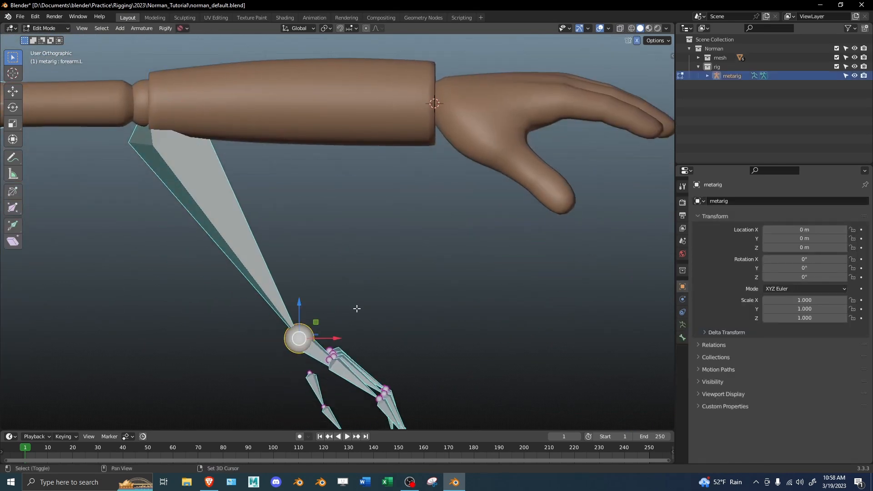
{"action": "key", "text": "shift+s"}
{"action": "left_click", "coordinate": [364, 264]}
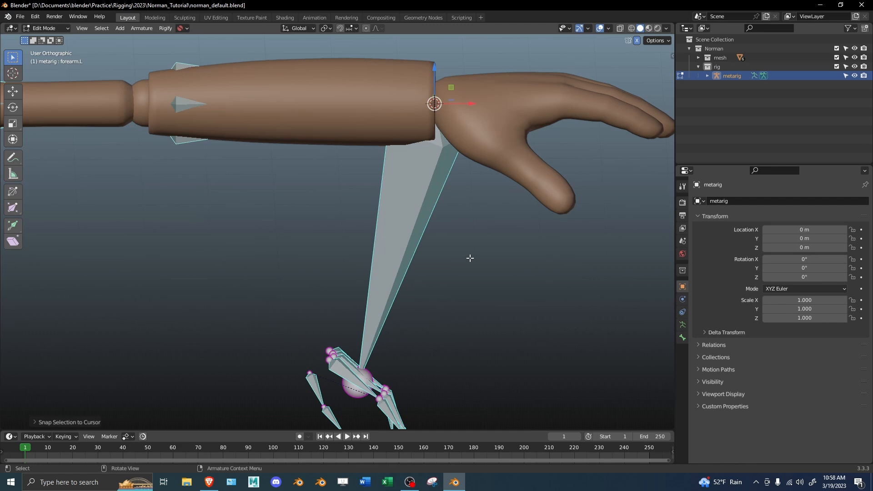
Step: In front view, select the left hand's remaining bones together and move them up to Norman's hand
{"action": "key", "text": "KP_1"}
{"action": "key", "text": "KP_3"}
{"action": "key", "text": "KP_1"}
{"action": "scroll", "coordinate": [404, 312], "scroll_direction": "down", "scroll_amount": 5}
{"action": "middle_click_drag", "start_coordinate": [404, 313], "coordinate": [391, 294], "text": "shift"}
{"action": "left_click_drag", "start_coordinate": [279, 340], "coordinate": [383, 262]}
{"action": "key", "text": "g"}
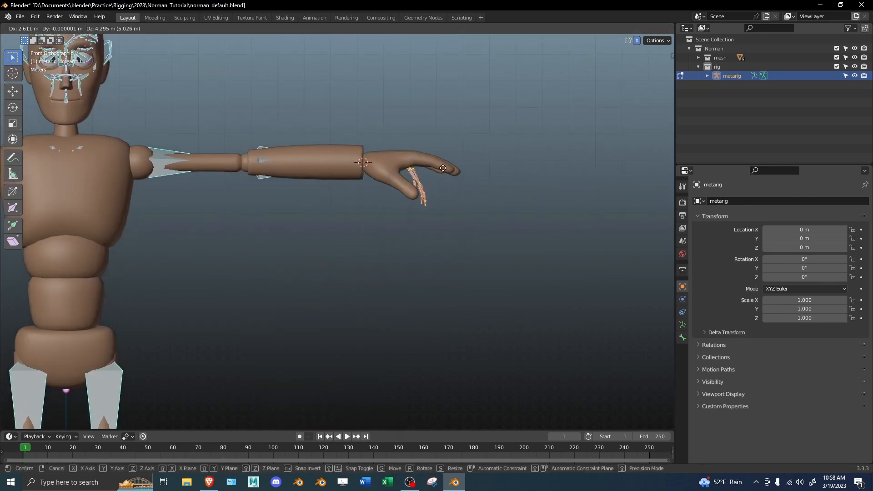
{"action": "left_click", "coordinate": [430, 178]}
Step: In wireframe, rotate the left hand's bones to follow Norman's hand and move them about 0.6 m in X and 0.8 m in Z
{"action": "key", "text": "shift+z"}
{"action": "scroll", "coordinate": [482, 188], "scroll_direction": "up", "scroll_amount": 3}
{"action": "middle_click_drag", "start_coordinate": [484, 193], "coordinate": [422, 296], "text": "shift"}
{"action": "scroll", "coordinate": [423, 296], "scroll_direction": "up", "scroll_amount": 2}
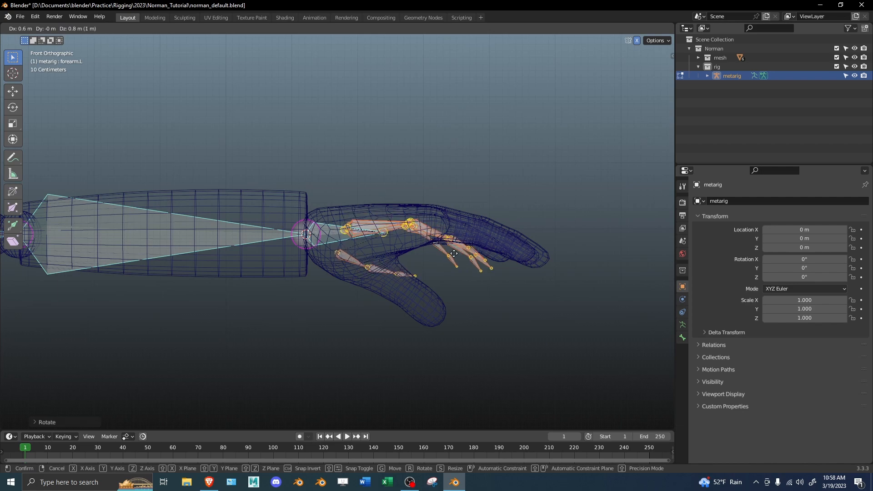
{"action": "left_click", "coordinate": [454, 254]}
Step: Set the pivot point to Individual Origins and straighten the left hand bone by scaling it to 0 along global Y
{"action": "scroll", "coordinate": [319, 250], "scroll_direction": "up", "scroll_amount": 3}
{"action": "mouse_move", "coordinate": [319, 250]}
{"action": "middle_mouse_down"}
{"action": "mouse_move", "coordinate": [425, 343]}
{"action": "mouse_move", "coordinate": [298, 253]}
{"action": "mouse_move", "coordinate": [324, 254]}
{"action": "middle_mouse_up"}
{"action": "left_click", "coordinate": [299, 254]}
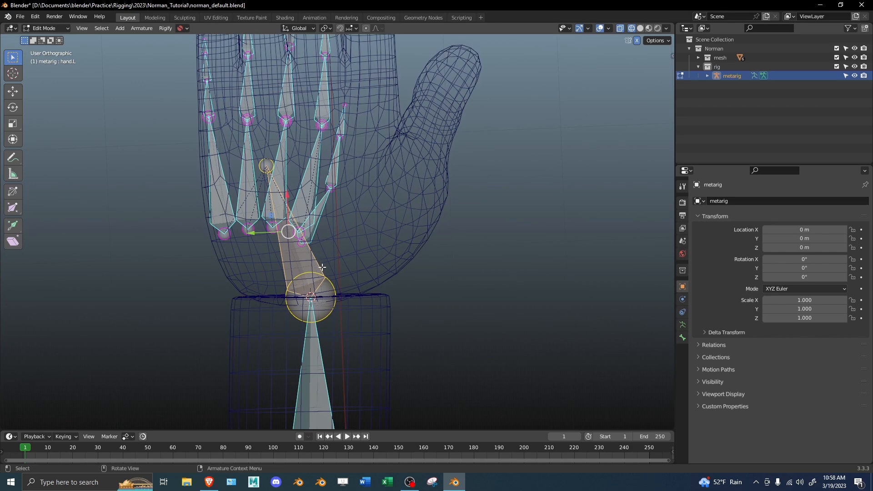
{"action": "key", "text": "period"}
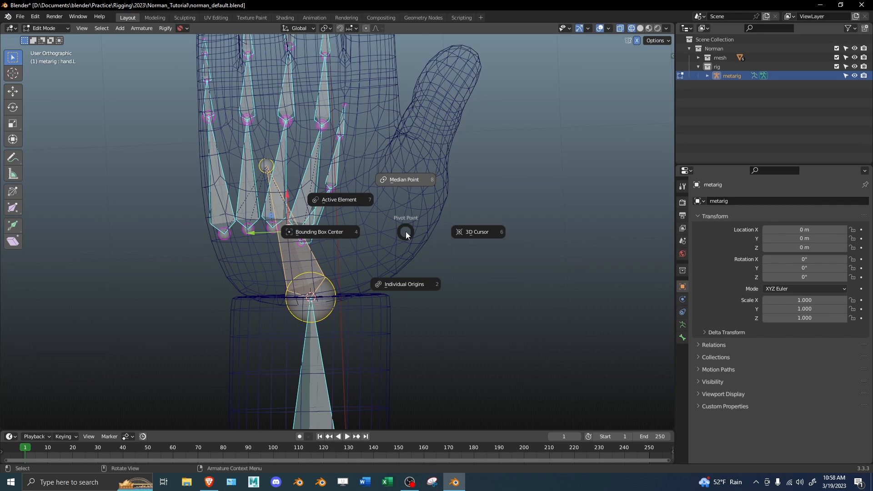
{"action": "left_click", "coordinate": [397, 289]}
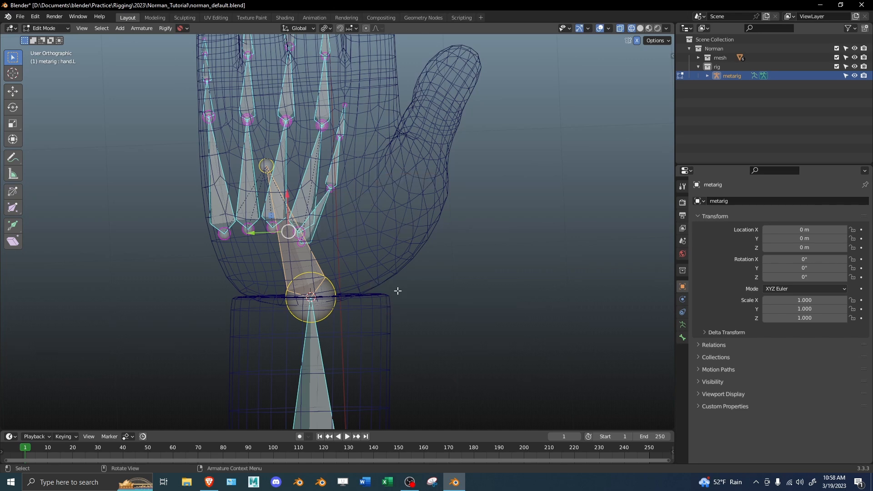
{"action": "middle_click_drag", "start_coordinate": [339, 262], "coordinate": [353, 266], "text": "shift"}
{"action": "key", "text": "s"}
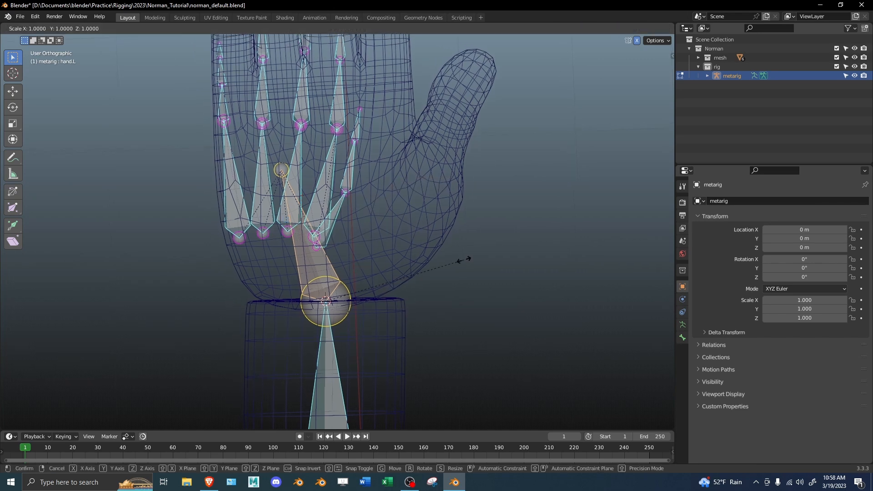
{"action": "type", "text": "y"}
{"action": "type", "text": "0"}
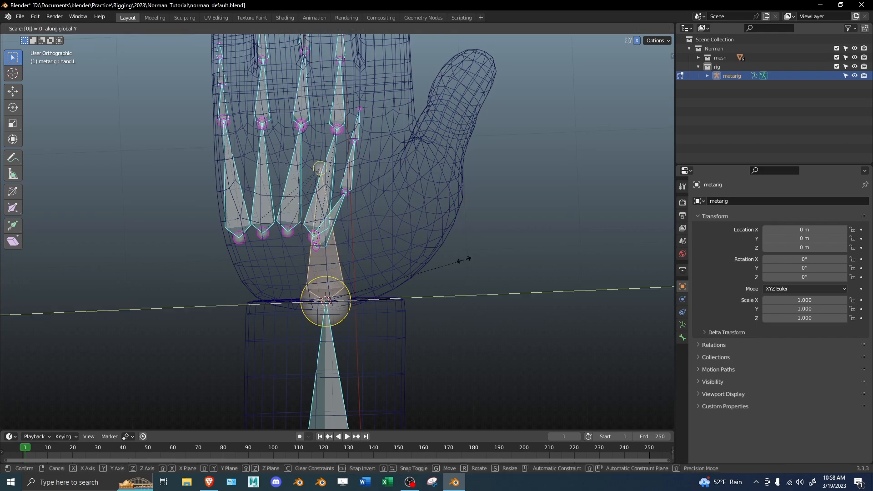
{"action": "key", "text": "Return"}
Step: Level the left hand bone by scaling it to 0 along global Z
{"action": "middle_click_drag", "start_coordinate": [454, 254], "coordinate": [356, 148]}
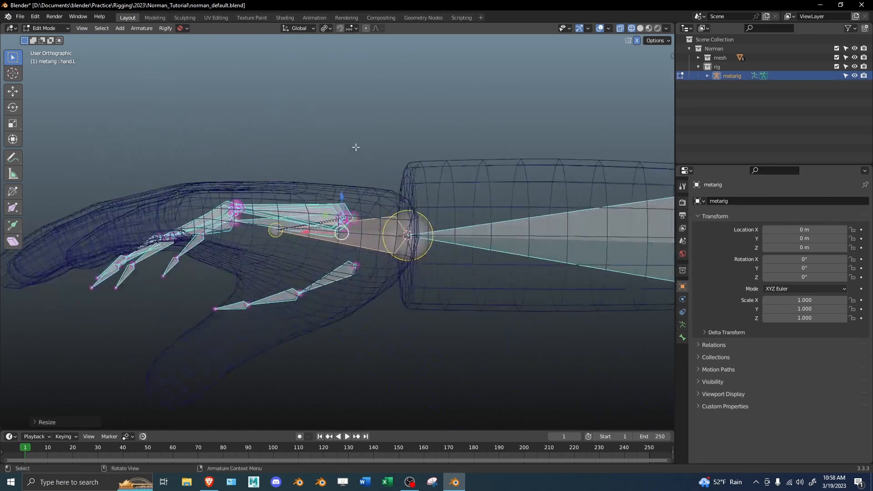
{"action": "key", "text": "s"}
{"action": "key", "text": "z"}
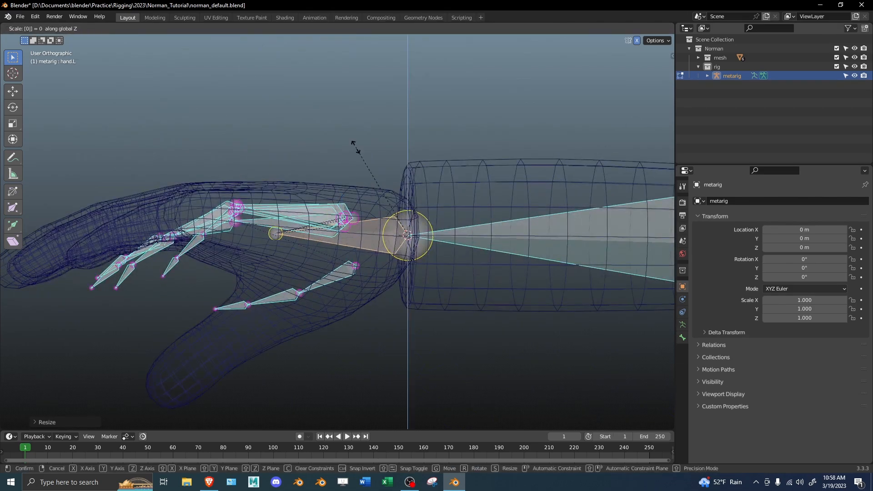
{"action": "key", "text": "Return"}
Step: Move the left index and middle finger bone chains, including their palm bones, in line with the matching fingers of the mesh
{"action": "middle_click_drag", "start_coordinate": [355, 147], "coordinate": [500, 245]}
{"action": "left_click_drag", "start_coordinate": [366, 85], "coordinate": [366, 85]}
{"action": "middle_click_drag", "start_coordinate": [367, 85], "coordinate": [282, 237]}
{"action": "key", "text": "g"}
{"action": "left_click", "coordinate": [382, 120]}
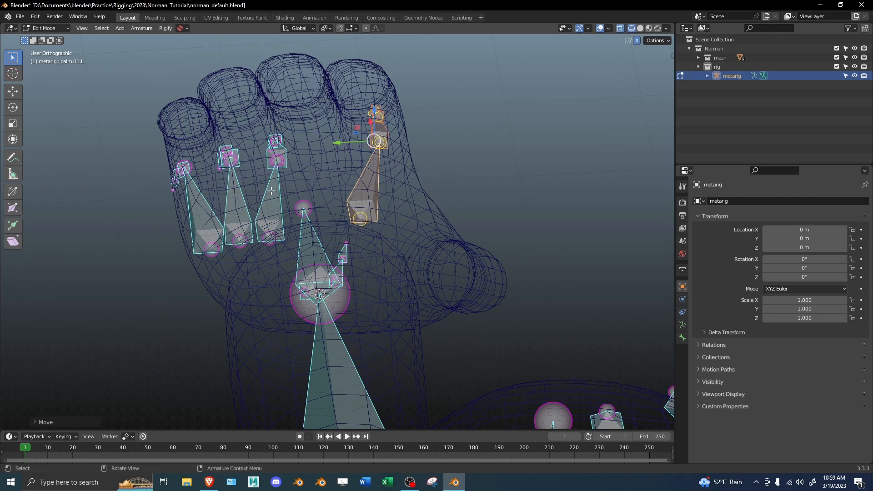
{"action": "key", "text": "g"}
{"action": "left_click", "coordinate": [251, 208]}
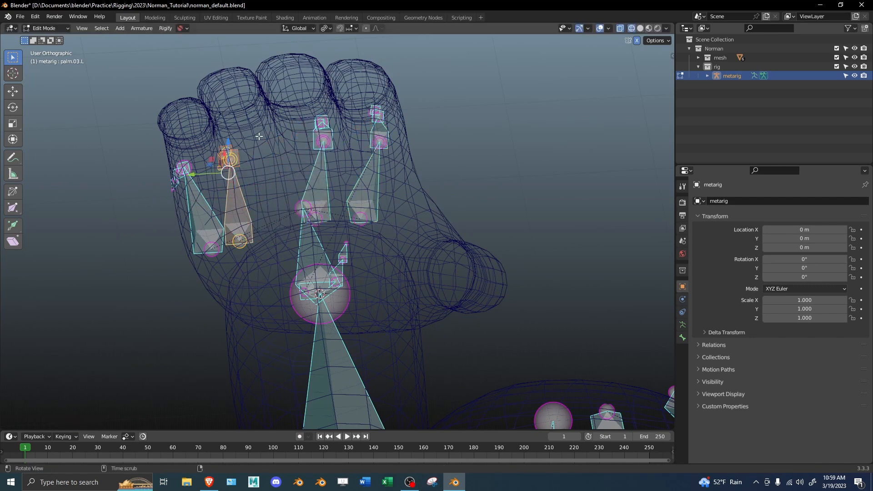
Step: Move the left ring finger bone chain in line with its mesh finger, and hide all bones except the left pinky chain
{"action": "key", "text": "g"}
{"action": "left_click", "coordinate": [264, 123]}
{"action": "middle_click_drag", "start_coordinate": [264, 124], "coordinate": [359, 226]}
{"action": "left_click", "coordinate": [326, 230]}
{"action": "middle_click_drag", "start_coordinate": [331, 255], "coordinate": [250, 231]}
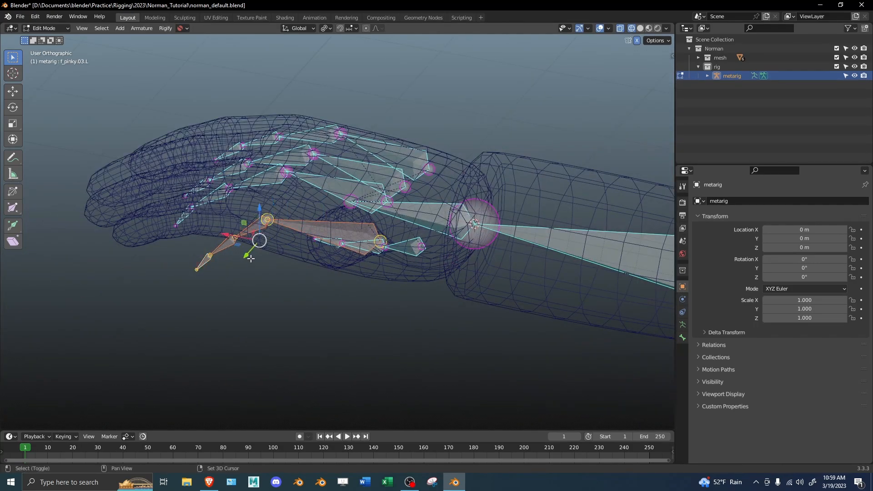
{"action": "key", "text": "shift+h"}
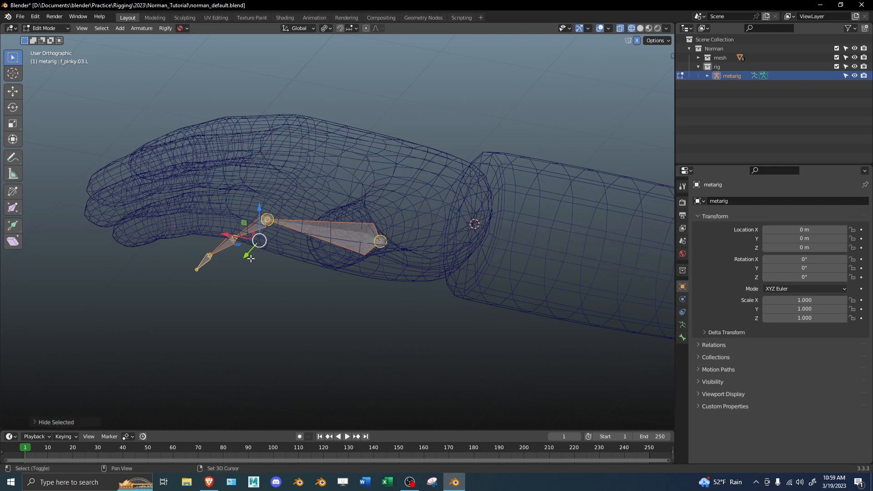
Step: Examine the left pinky bone chain's placement in the mesh from the top, bottom, front, back and both side views
{"action": "middle_click_drag", "start_coordinate": [250, 258], "coordinate": [260, 244]}
{"action": "key", "text": "KP_7"}
{"action": "middle_click_drag", "start_coordinate": [330, 198], "coordinate": [254, 155], "text": "shift"}
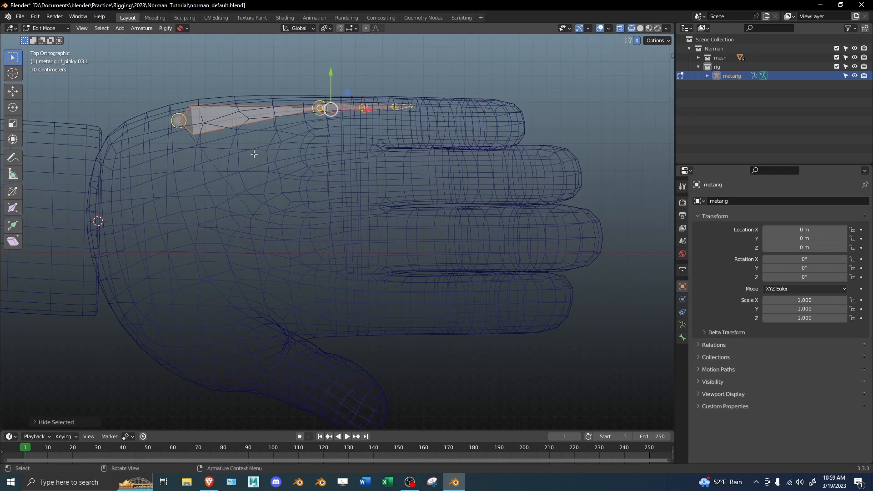
{"action": "key", "text": "KP_1"}
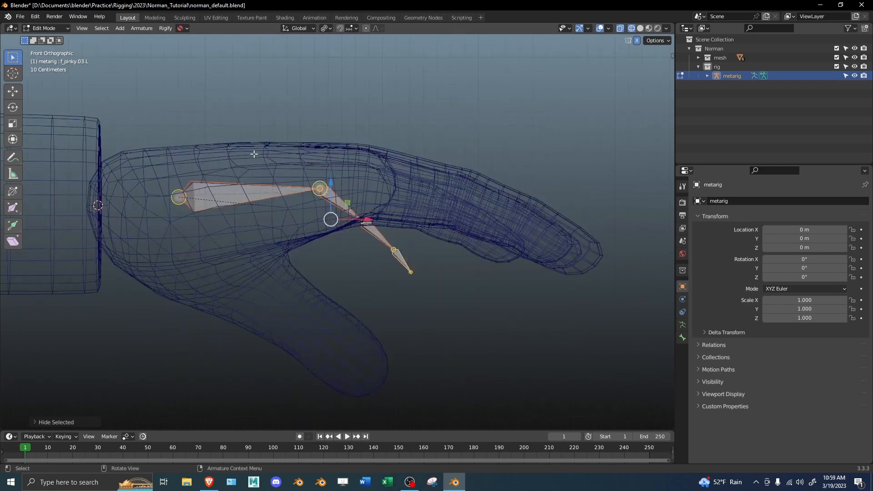
{"action": "key", "text": "KP_3"}
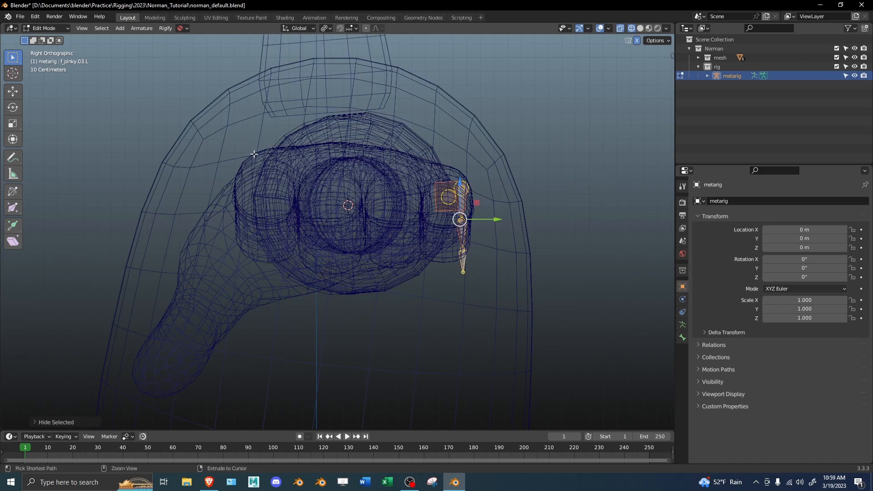
{"action": "key", "text": "KP_1"}
{"action": "key", "text": "ctrl+KP_3"}
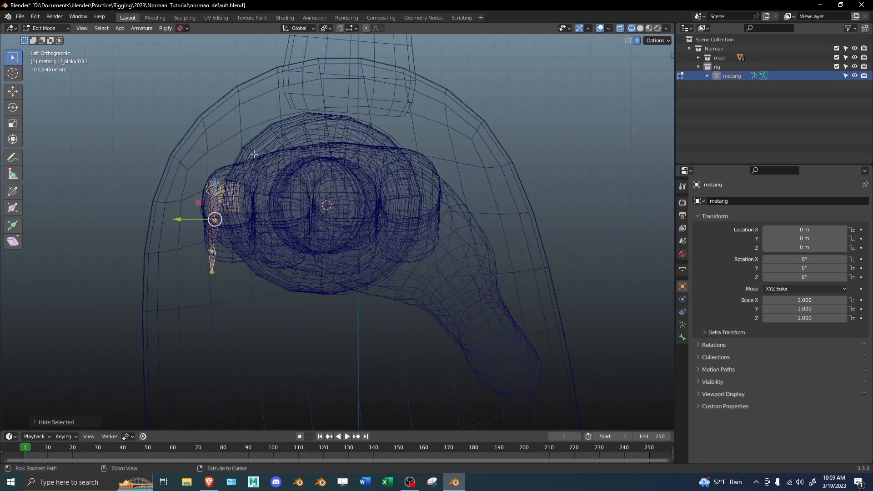
{"action": "key", "text": "KP_7"}
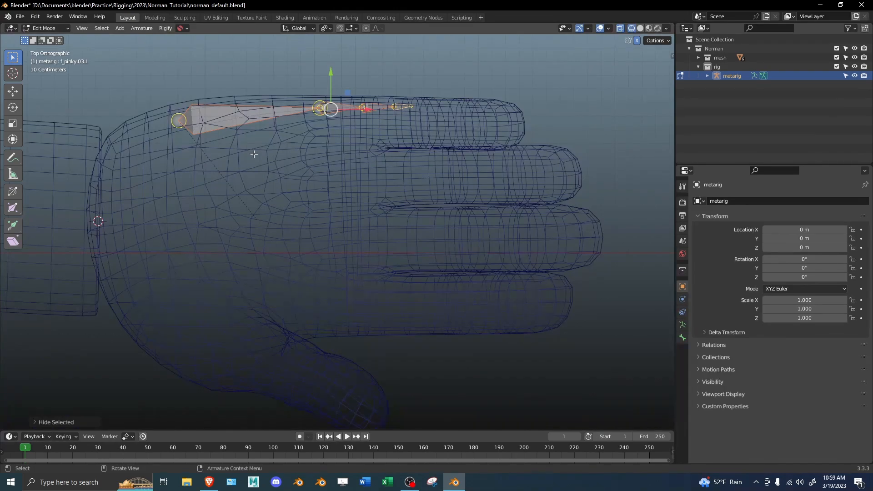
{"action": "key", "text": "KP_1"}
{"action": "key", "text": "KP_3"}
{"action": "key", "text": "KP_7"}
{"action": "key", "text": "KP_1"}
{"action": "key", "text": "KP_3"}
{"action": "key", "text": "ctrl+KP_7"}
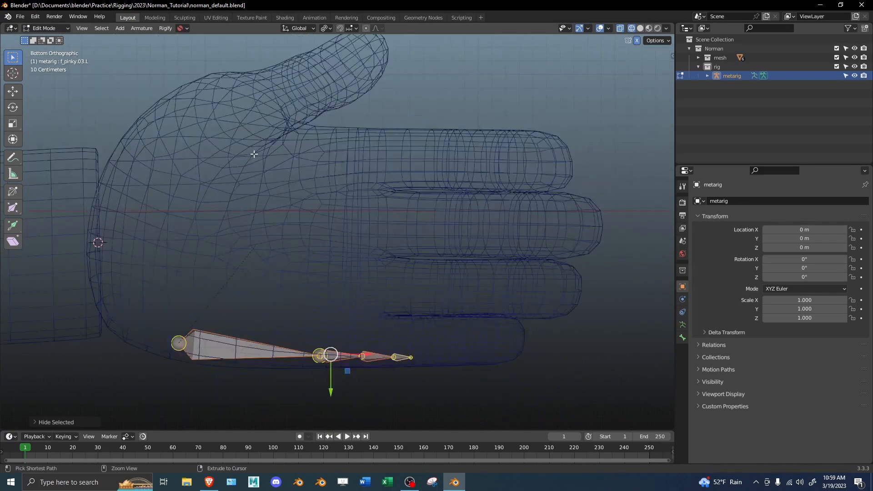
{"action": "key", "text": "KP_1"}
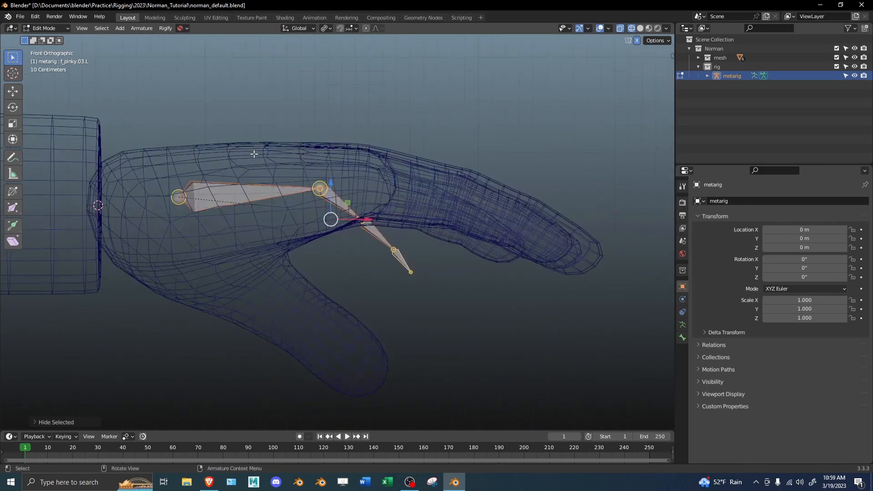
{"action": "key", "text": "ctrl+KP_1"}
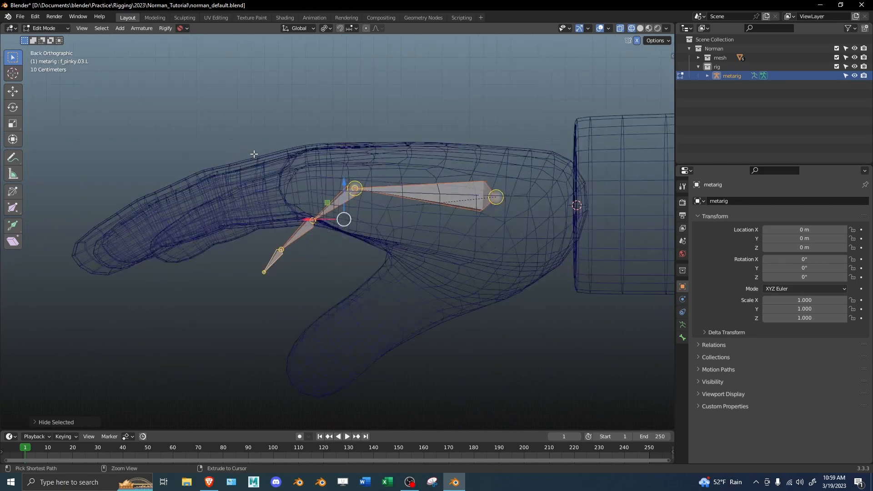
{"action": "key", "text": "ctrl+KP_3"}
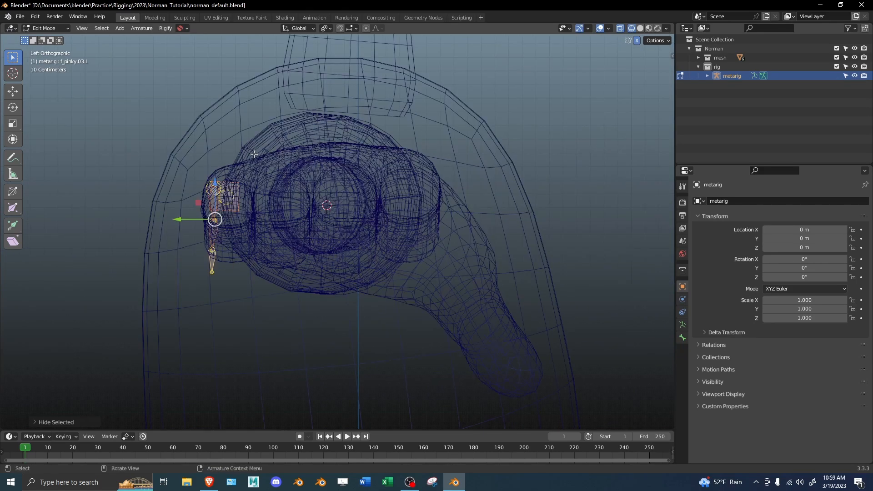
{"action": "key", "text": "ctrl+KP_7"}
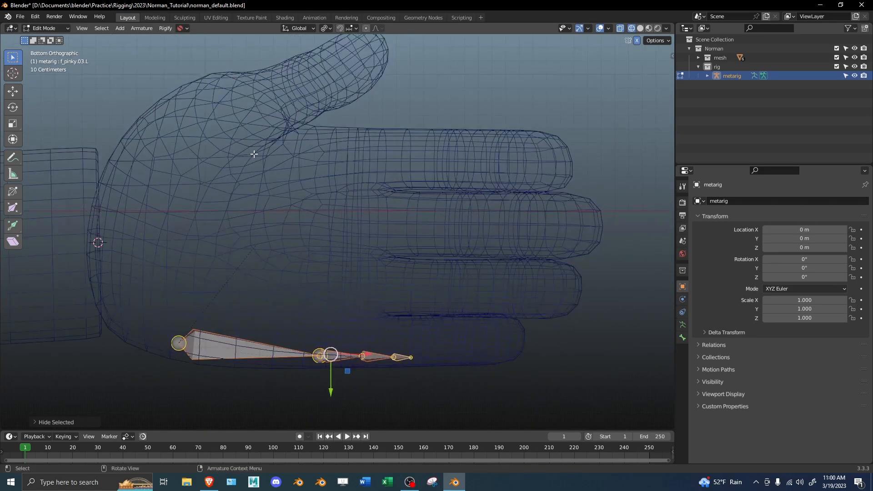
{"action": "key", "text": "KP_1"}
{"action": "middle_click_drag", "start_coordinate": [260, 170], "coordinate": [291, 230]}
Step: From the top view, move the whole left pinky chain about 0.04 m in X and -0.11 m in Y within the mesh
{"action": "key", "text": "KP_7"}
{"action": "scroll", "coordinate": [292, 228], "scroll_direction": "up", "scroll_amount": 3}
{"action": "middle_click_drag", "start_coordinate": [321, 225], "coordinate": [318, 232], "text": "shift"}
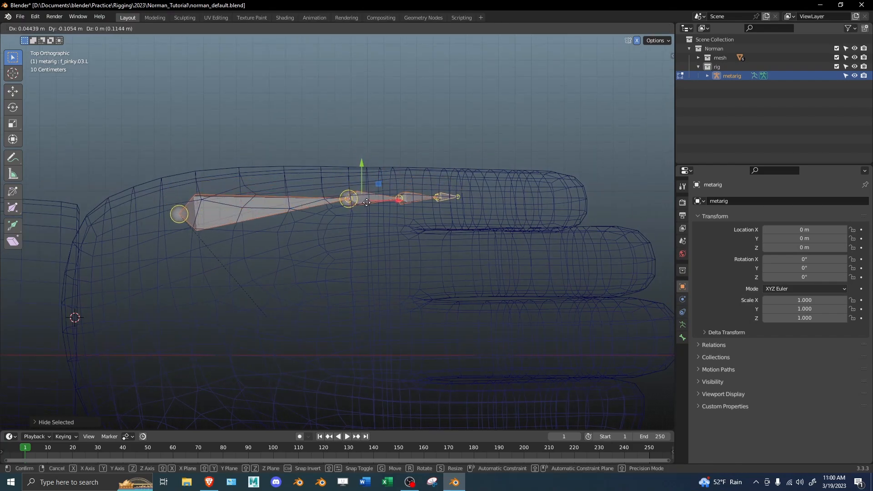
{"action": "left_click", "coordinate": [367, 202]}
{"action": "middle_click_drag", "start_coordinate": [366, 202], "coordinate": [236, 104]}
{"action": "key", "text": "KP_1"}
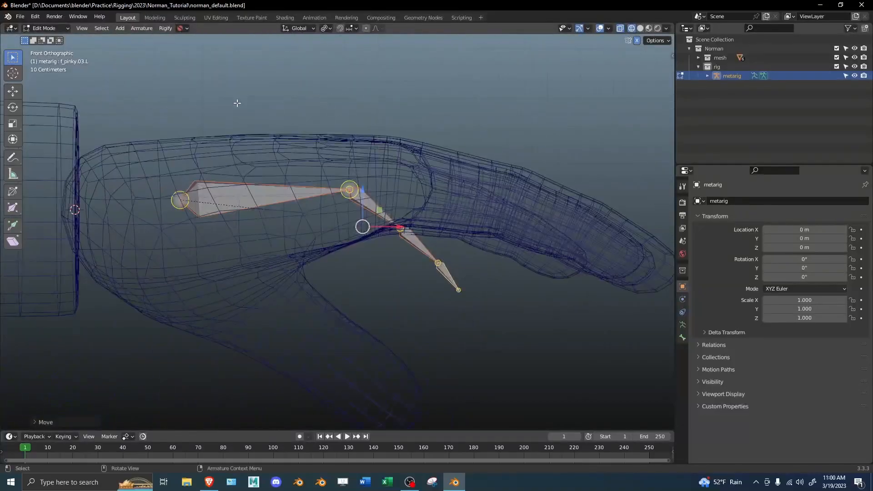
Step: Move the left pinky's three finger bones outward into the mesh finger, stretching the connected palm bone with them
{"action": "mouse_move", "coordinate": [438, 196]}
{"action": "middle_mouse_down"}
{"action": "mouse_move", "coordinate": [332, 253]}
{"action": "mouse_move", "coordinate": [241, 240]}
{"action": "mouse_move", "coordinate": [202, 214]}
{"action": "mouse_move", "coordinate": [173, 248]}
{"action": "mouse_move", "coordinate": [227, 239]}
{"action": "middle_mouse_up"}
{"action": "key", "text": "shift+z"}
{"action": "mouse_move", "coordinate": [403, 198]}
{"action": "middle_mouse_down"}
{"action": "mouse_move", "coordinate": [457, 181]}
{"action": "mouse_move", "coordinate": [512, 195]}
{"action": "mouse_move", "coordinate": [512, 241]}
{"action": "mouse_move", "coordinate": [296, 271]}
{"action": "middle_mouse_up"}
{"action": "key", "text": "shift+z"}
{"action": "left_click_drag", "start_coordinate": [322, 231], "coordinate": [490, 161]}
{"action": "key", "text": "g"}
{"action": "left_click", "coordinate": [286, 203]}
{"action": "left_click", "coordinate": [240, 224]}
{"action": "key", "text": "g"}
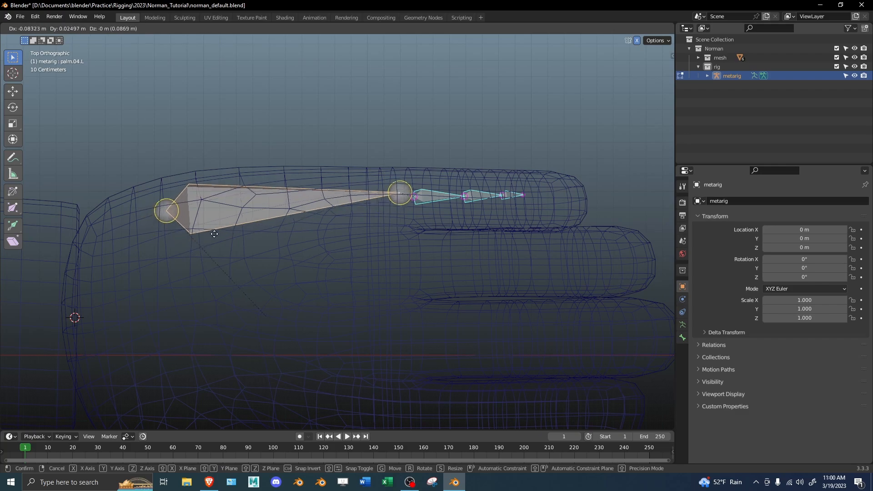
{"action": "right_click", "coordinate": [228, 232]}
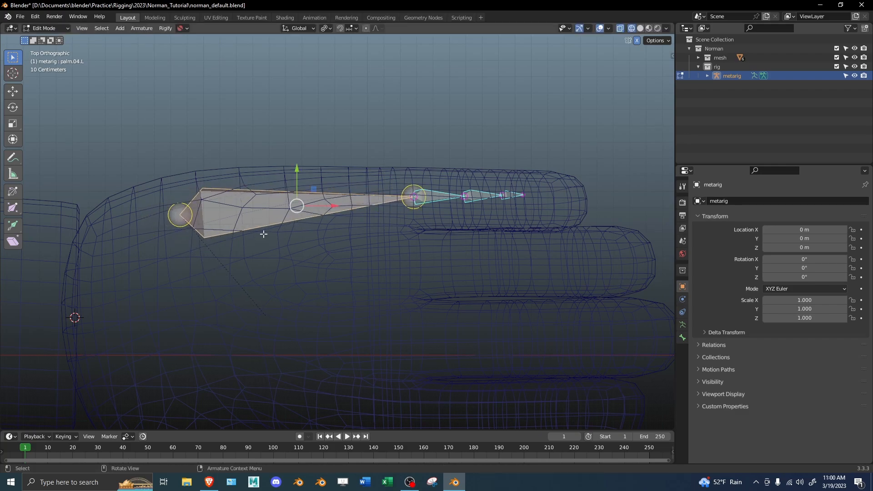
Step: Move the base joint of the left pinky's palm bone inside the hand mesh near the wrist
{"action": "middle_click_drag", "start_coordinate": [406, 201], "coordinate": [386, 196]}
{"action": "key", "text": "g"}
{"action": "right_click", "coordinate": [501, 198]}
{"action": "key", "text": "g"}
{"action": "left_click", "coordinate": [500, 200]}
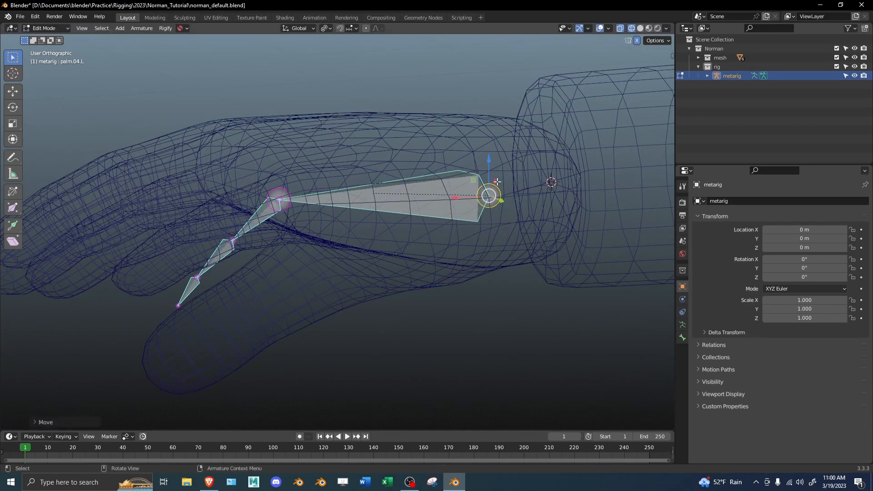
Step: Enable snapping with Volume as the snap target and Center as the snap base
{"action": "left_click", "coordinate": [350, 27]}
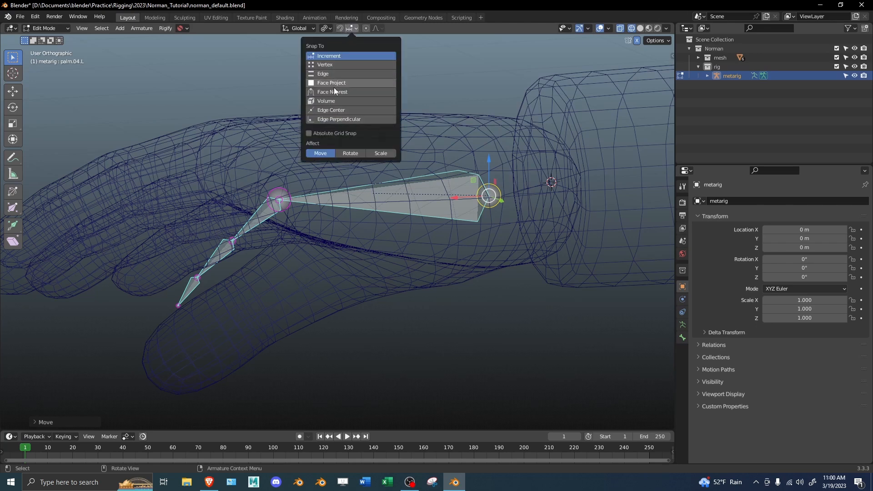
{"action": "left_click", "coordinate": [330, 102]}
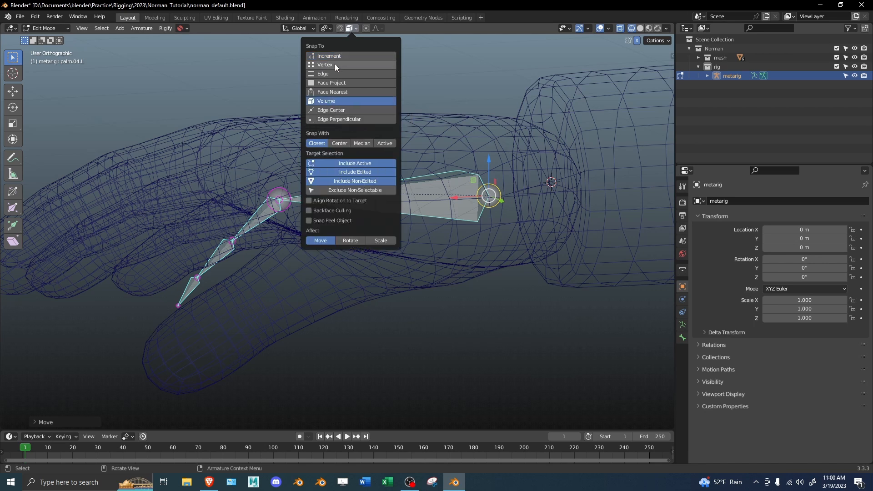
{"action": "left_click", "coordinate": [340, 27]}
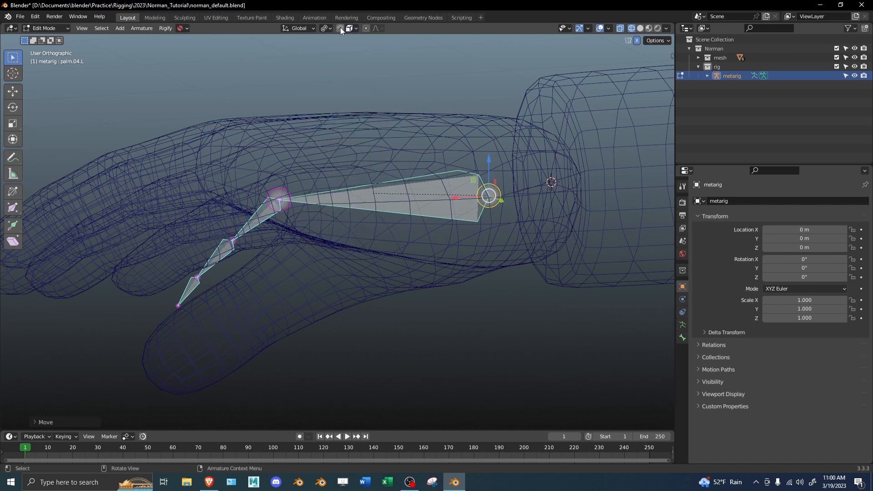
{"action": "left_click", "coordinate": [339, 29]}
{"action": "left_click", "coordinate": [349, 28]}
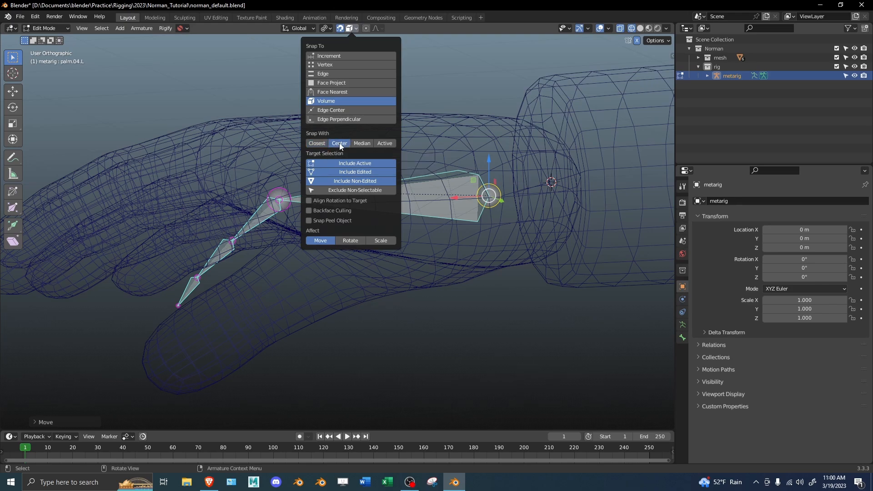
Step: Volume-snap the left pinky's knuckle joint, where the palm and first finger bone meet, to the middle of the mesh thickness
{"action": "middle_click_drag", "start_coordinate": [233, 306], "coordinate": [308, 205]}
{"action": "left_click", "coordinate": [268, 205]}
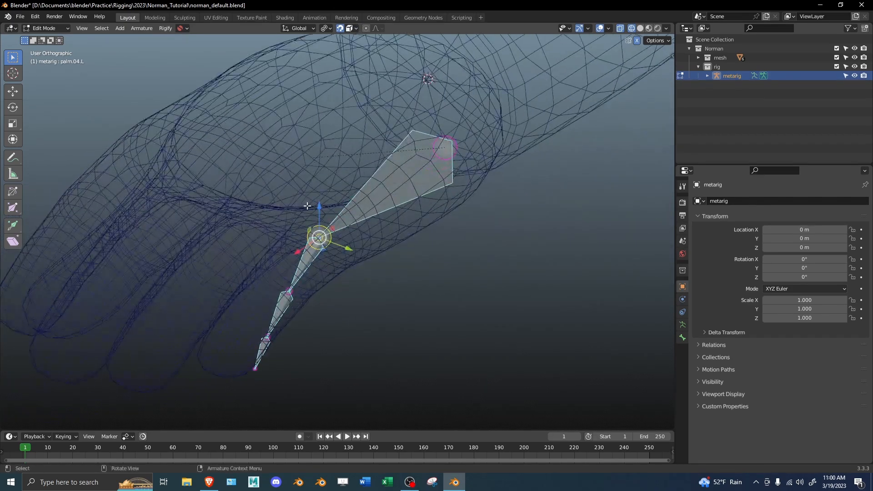
{"action": "key", "text": "KP_7"}
{"action": "scroll", "coordinate": [409, 197], "scroll_direction": "up", "scroll_amount": 3}
{"action": "middle_click_drag", "start_coordinate": [435, 196], "coordinate": [343, 248], "text": "shift"}
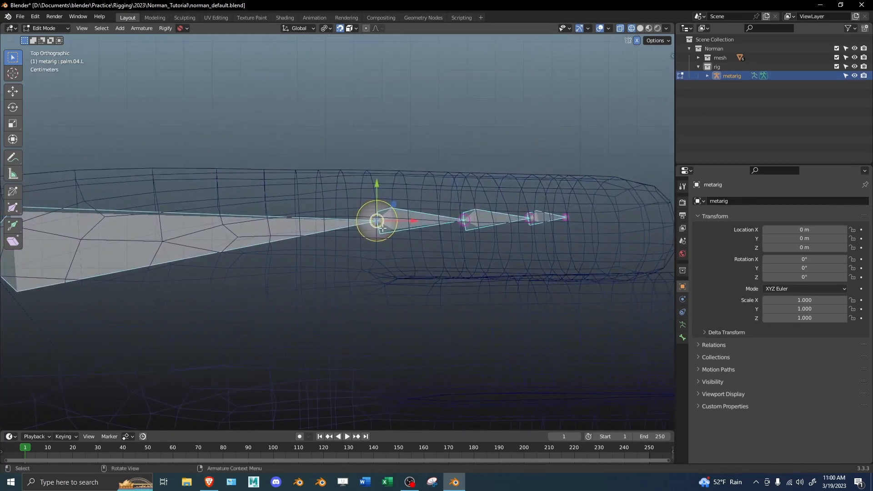
{"action": "key", "text": "g"}
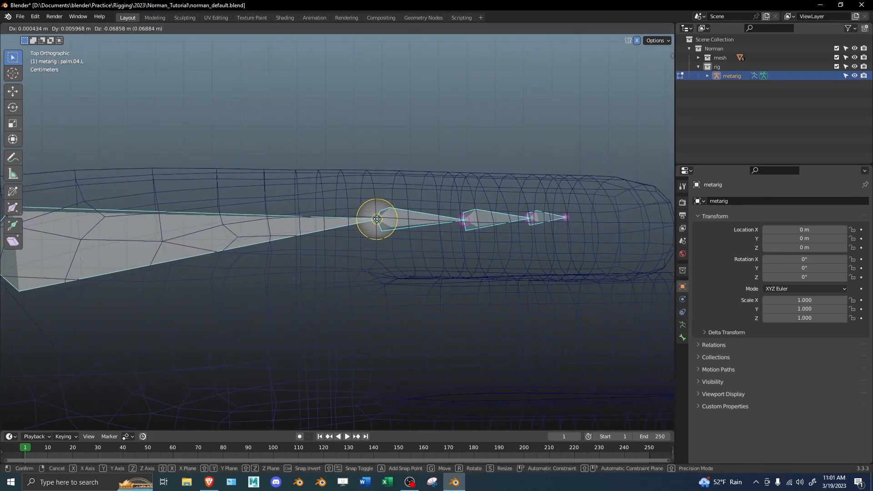
{"action": "left_click", "coordinate": [378, 218]}
{"action": "middle_click_drag", "start_coordinate": [377, 218], "coordinate": [182, 128]}
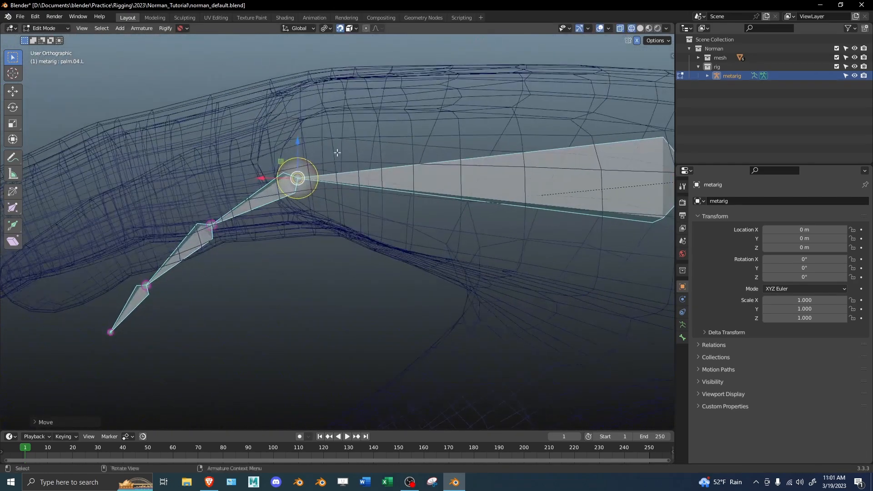
Step: Volume-snap the base joint of the left pinky's palm bone inside the hand mesh from the top view
{"action": "middle_click_drag", "start_coordinate": [651, 179], "coordinate": [422, 207], "text": "shift"}
{"action": "left_click", "coordinate": [468, 206]}
{"action": "key", "text": "KP_7"}
{"action": "scroll", "coordinate": [210, 257], "scroll_direction": "down", "scroll_amount": 3}
{"action": "middle_click_drag", "start_coordinate": [211, 257], "coordinate": [231, 246], "text": "shift"}
{"action": "key", "text": "f"}
{"action": "key", "text": "ctrl+z"}
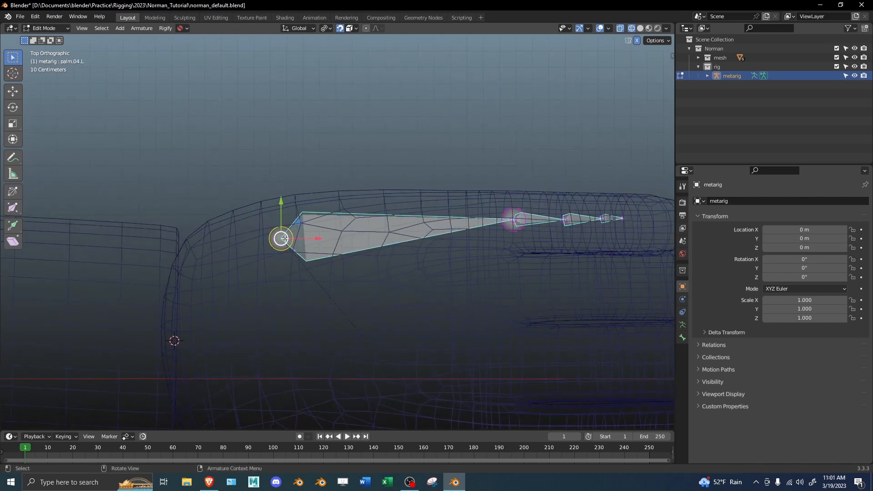
{"action": "key", "text": "g"}
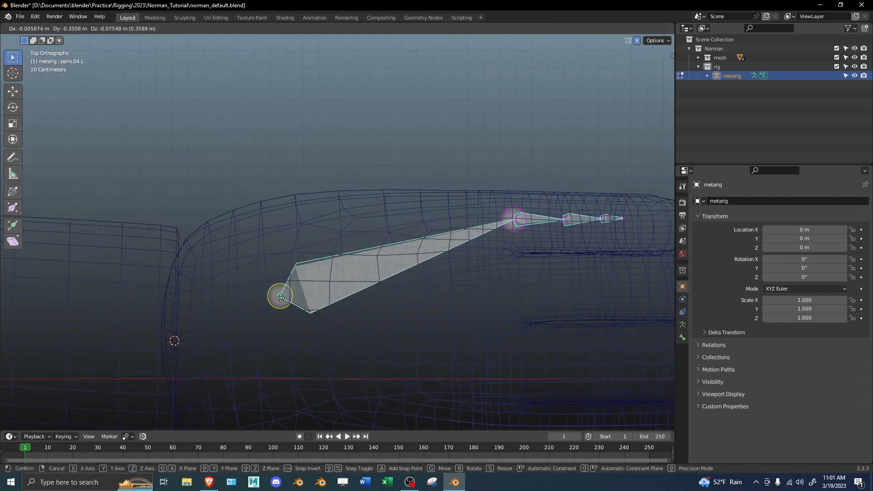
{"action": "left_click", "coordinate": [281, 229]}
Step: Try placing the palm bone's base joint near the middle of the hand with volume snapping
{"action": "middle_click_drag", "start_coordinate": [318, 302], "coordinate": [356, 211], "text": "shift"}
{"action": "scroll", "coordinate": [339, 207], "scroll_direction": "down", "scroll_amount": 1}
{"action": "key", "text": "g"}
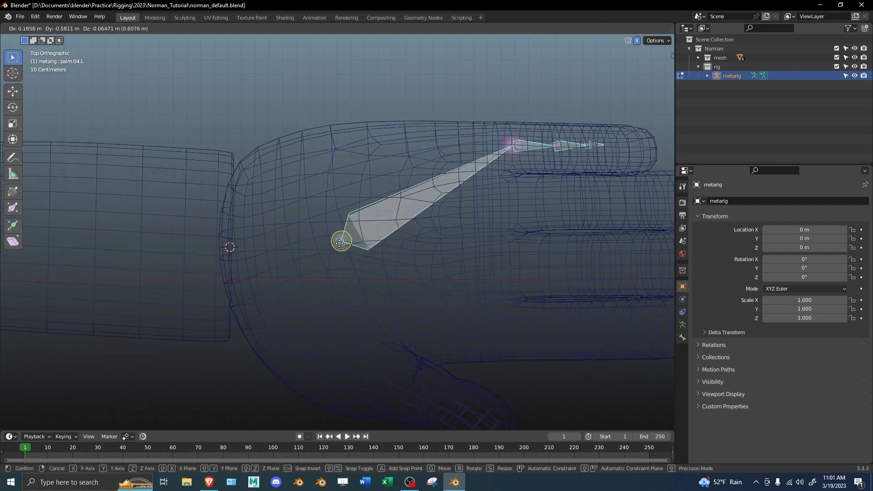
{"action": "left_click", "coordinate": [354, 284]}
{"action": "middle_click_drag", "start_coordinate": [335, 251], "coordinate": [324, 162]}
{"action": "key", "text": "KP_7"}
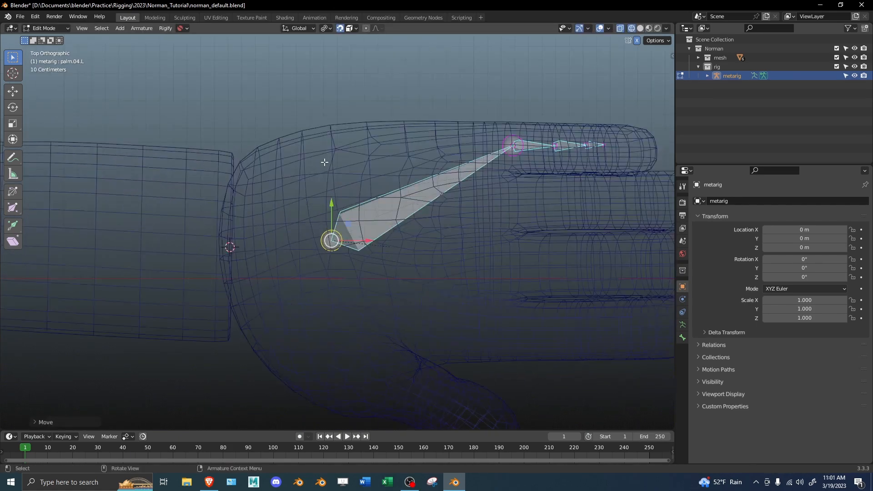
Step: Move the palm bone's base joint back toward the pinky side of the hand, in line with the pinky
{"action": "middle_click_drag", "start_coordinate": [393, 253], "coordinate": [389, 275], "text": "shift"}
{"action": "key", "text": "g"}
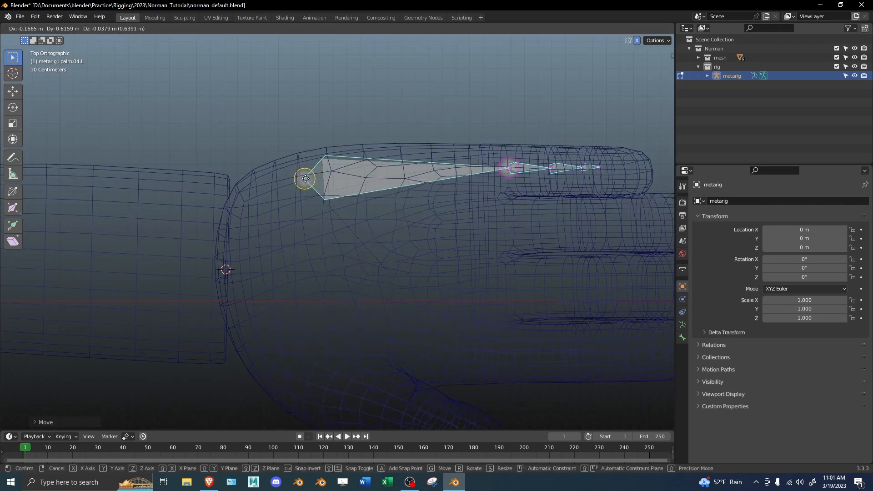
{"action": "left_click", "coordinate": [301, 177]}
Step: Snap the left pinky's knuckle joint to the centre of the finger's base from the top view
{"action": "middle_click_drag", "start_coordinate": [458, 160], "coordinate": [411, 176], "text": "shift"}
{"action": "scroll", "coordinate": [495, 189], "scroll_direction": "up", "scroll_amount": 2}
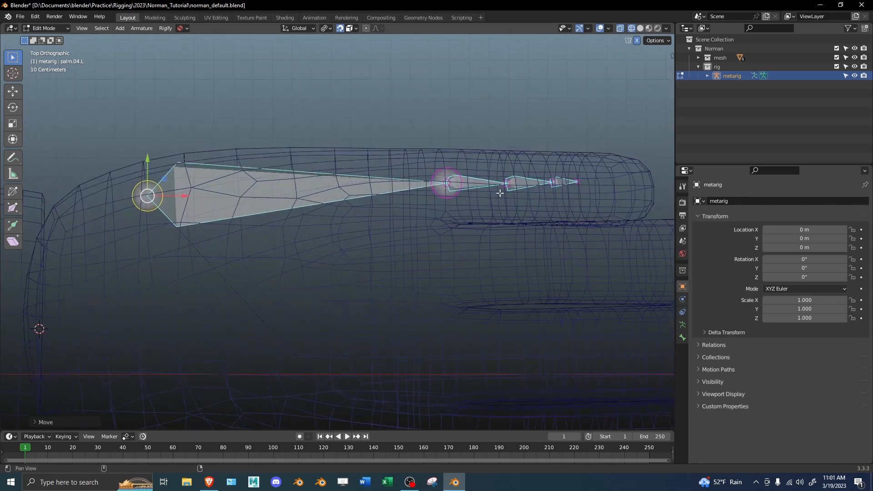
{"action": "middle_click_drag", "start_coordinate": [495, 195], "coordinate": [391, 244], "text": "shift"}
{"action": "left_click", "coordinate": [346, 228]}
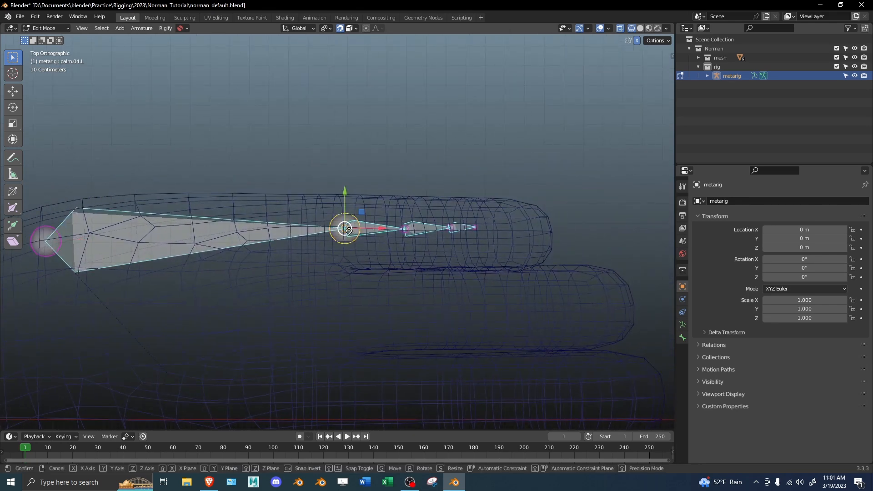
{"action": "key", "text": "g"}
{"action": "left_click", "coordinate": [344, 229]}
Step: From the back view, move the left pinky's knuckle joint about -0.02 m in X and 0.03 m in Z
{"action": "key", "text": "shift+z"}
{"action": "middle_click_drag", "start_coordinate": [430, 203], "coordinate": [251, 172]}
{"action": "key", "text": "shift+z"}
{"action": "key", "text": "ctrl+KP_1"}
{"action": "scroll", "coordinate": [337, 237], "scroll_direction": "up", "scroll_amount": 3}
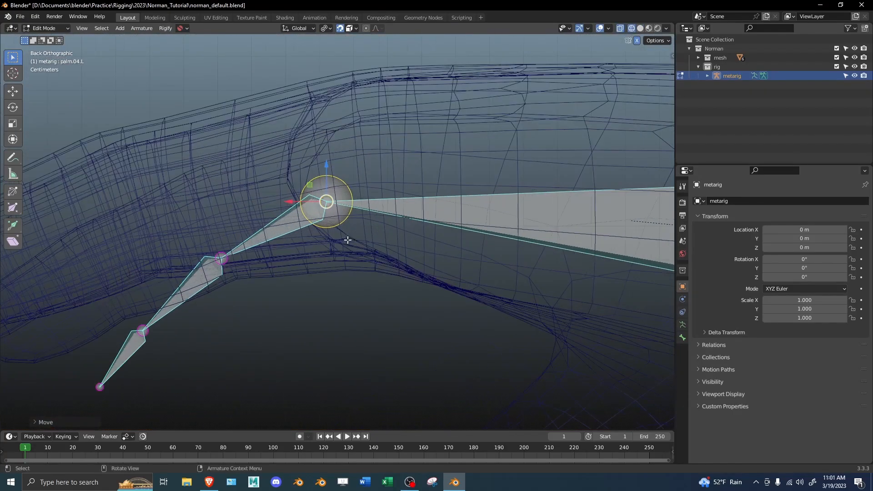
{"action": "key", "text": "g"}
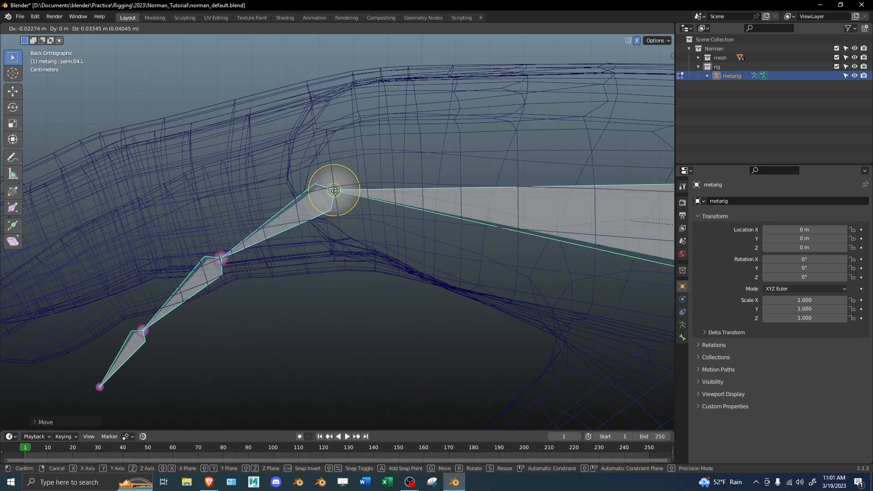
{"action": "left_click", "coordinate": [336, 191]}
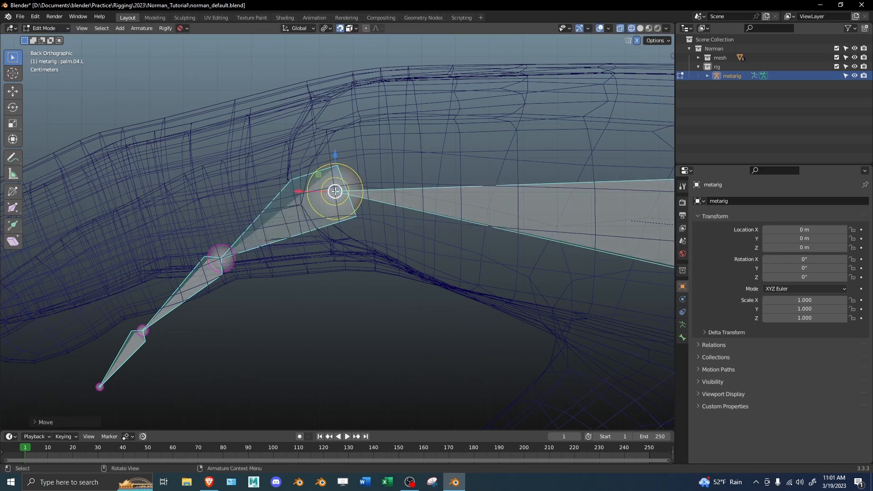
Step: Undo the last two moves of the left pinky's knuckle joint after checking its alignment from the top view
{"action": "key", "text": "KP_7"}
{"action": "scroll", "coordinate": [338, 190], "scroll_direction": "down", "scroll_amount": 6}
{"action": "scroll", "coordinate": [364, 291], "scroll_direction": "up", "scroll_amount": 4}
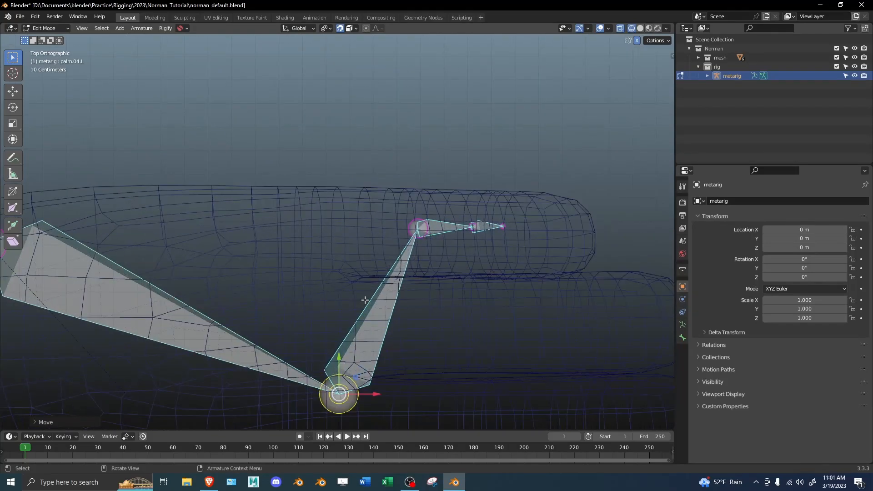
{"action": "scroll", "coordinate": [365, 300], "scroll_direction": "down", "scroll_amount": 2}
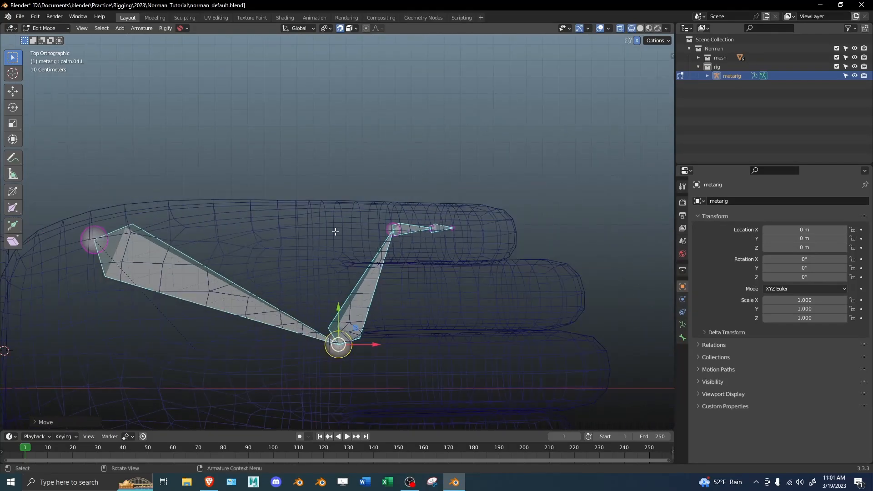
{"action": "middle_click_drag", "start_coordinate": [319, 273], "coordinate": [356, 232], "text": "shift"}
{"action": "key", "text": "f"}
{"action": "key", "text": "ctrl+z"}
{"action": "key", "text": "ctrl+z"}
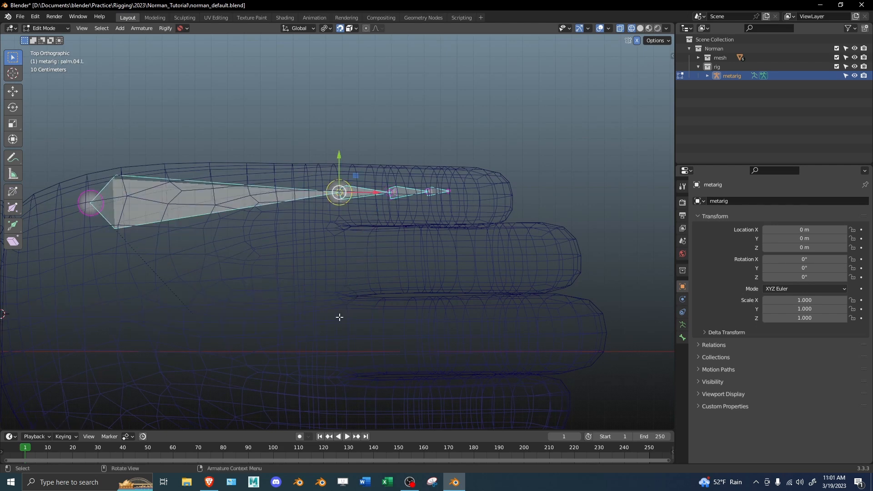
Step: From the top view, snap the left pinky's knuckle joint about -0.02 m in X at the finger's base
{"action": "middle_click_drag", "start_coordinate": [340, 232], "coordinate": [335, 269], "text": "shift"}
{"action": "scroll", "coordinate": [335, 266], "scroll_direction": "up", "scroll_amount": 3}
{"action": "key", "text": "g"}
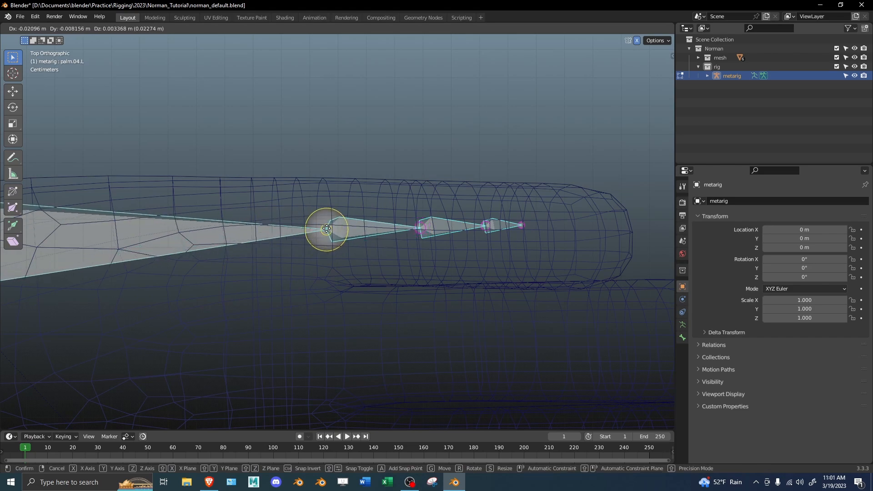
{"action": "left_click", "coordinate": [324, 229]}
{"action": "key", "text": "KP_1"}
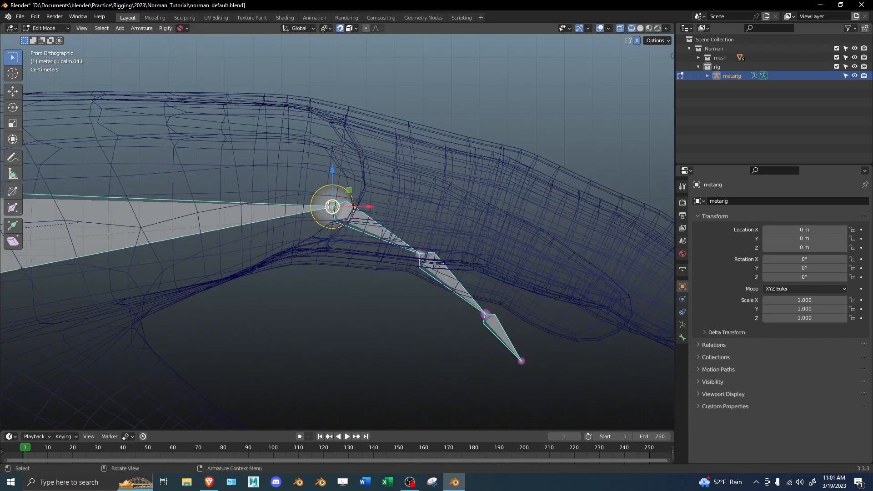
{"action": "scroll", "coordinate": [332, 206], "scroll_direction": "down", "scroll_amount": 2}
{"action": "left_click_drag", "start_coordinate": [331, 207], "coordinate": [209, 208]}
{"action": "middle_click_drag", "start_coordinate": [208, 208], "coordinate": [218, 279]}
{"action": "key", "text": "KP_7"}
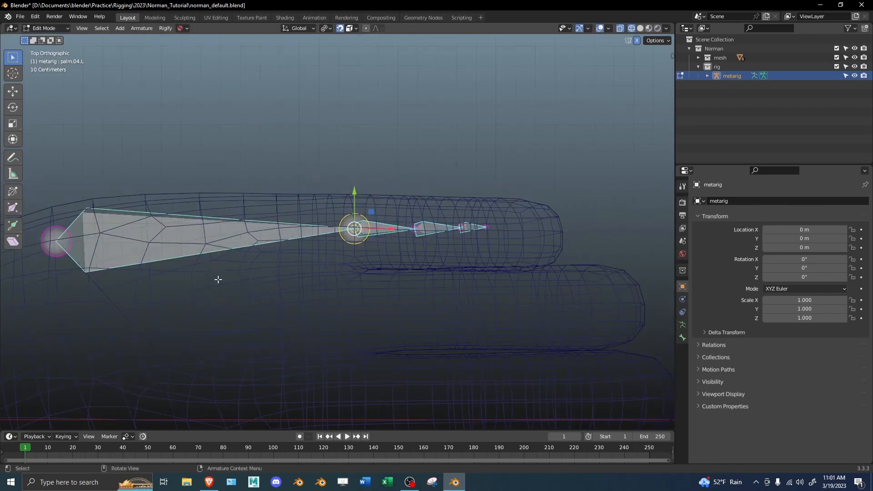
Step: Snap the joint between the pinky's first and second bones to the finger's middle knuckle from the top view
{"action": "scroll", "coordinate": [272, 265], "scroll_direction": "up", "scroll_amount": 3}
{"action": "left_click_drag", "start_coordinate": [361, 243], "coordinate": [363, 246]}
{"action": "middle_click_drag", "start_coordinate": [461, 263], "coordinate": [382, 252], "text": "shift"}
{"action": "left_click_drag", "start_coordinate": [382, 251], "coordinate": [416, 215]}
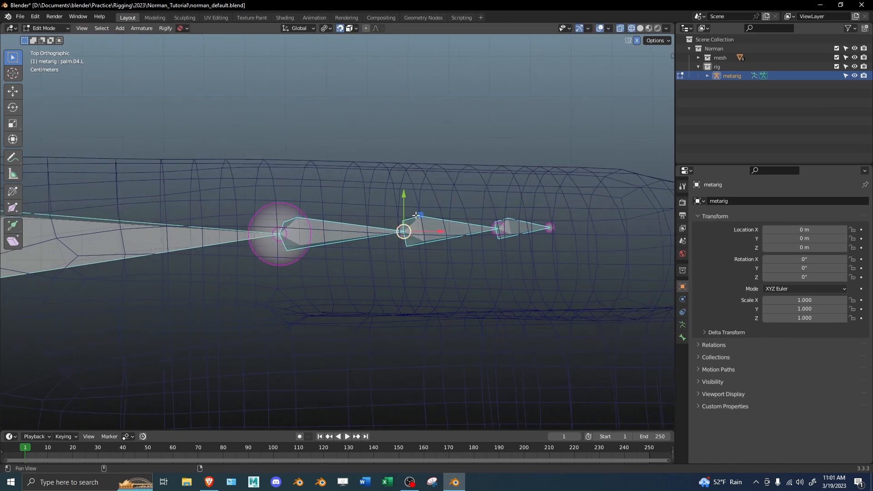
{"action": "middle_click_drag", "start_coordinate": [415, 216], "coordinate": [304, 216], "text": "shift"}
{"action": "key", "text": "g"}
{"action": "left_click", "coordinate": [392, 245]}
Step: Snap the pinky's tip joint near the end of the finger and its last knuckle joint midway behind it
{"action": "left_click_drag", "start_coordinate": [401, 252], "coordinate": [472, 213]}
{"action": "key", "text": "g"}
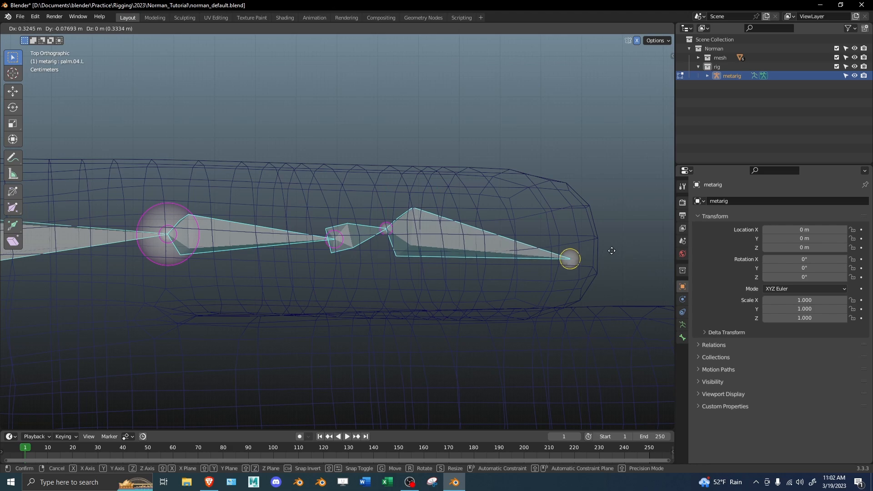
{"action": "left_click", "coordinate": [623, 235]}
{"action": "left_click_drag", "start_coordinate": [401, 250], "coordinate": [381, 225]}
{"action": "key", "text": "g"}
{"action": "left_click", "coordinate": [453, 242]}
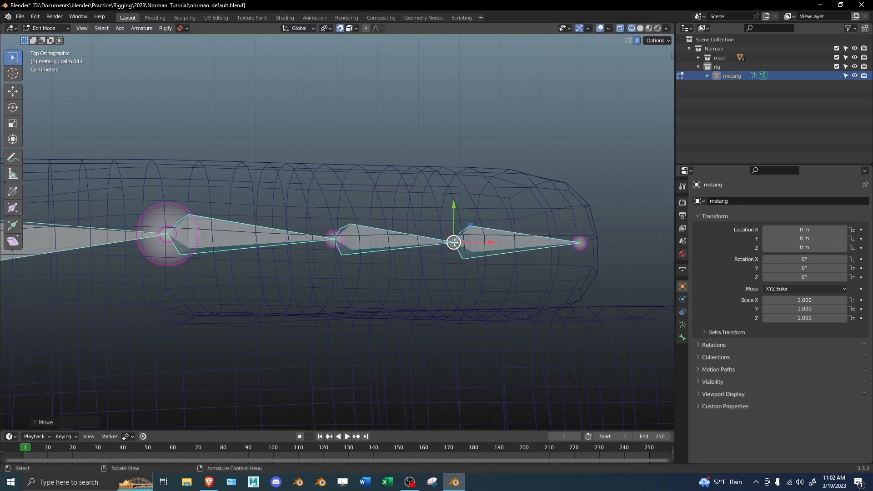
Step: From the back view, move the pinky's tip joint about -0.08 m in Z toward the end of the finger
{"action": "key", "text": "ctrl+KP_1"}
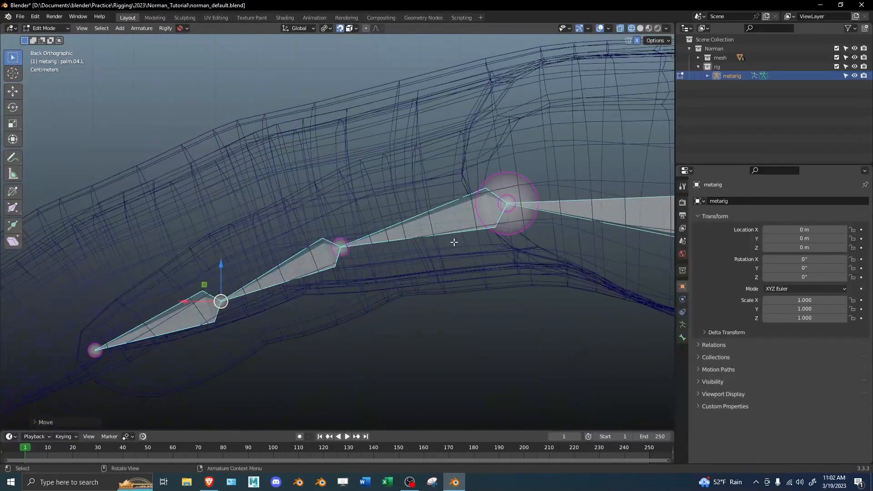
{"action": "middle_click_drag", "start_coordinate": [230, 296], "coordinate": [290, 224], "text": "shift"}
{"action": "left_click", "coordinate": [155, 278]}
{"action": "middle_click_drag", "start_coordinate": [253, 119], "coordinate": [331, 117], "text": "shift"}
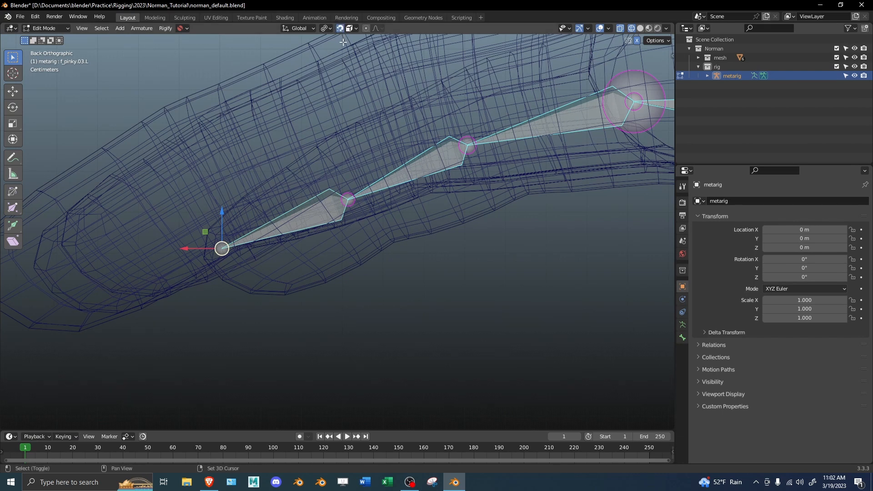
{"action": "middle_click_drag", "start_coordinate": [350, 72], "coordinate": [345, 102], "text": "shift"}
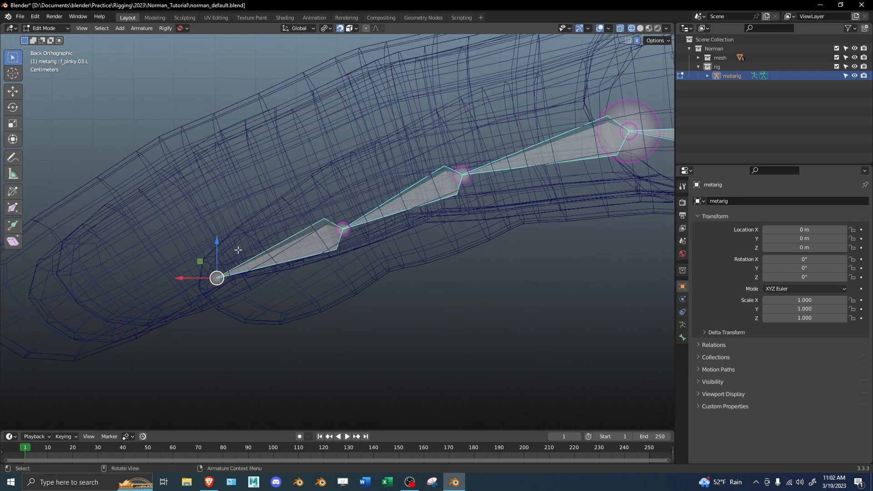
{"action": "key", "text": "g"}
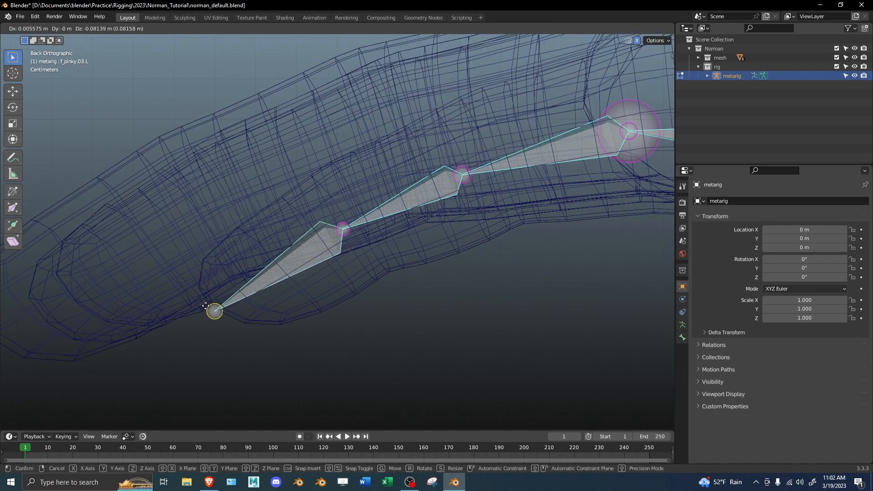
{"action": "left_click", "coordinate": [205, 308]}
Step: Snap the pinky's last knuckle joint slightly toward the palm and its middle joint about -0.11 m in X and 0.05 m in Z
{"action": "left_click", "coordinate": [347, 236]}
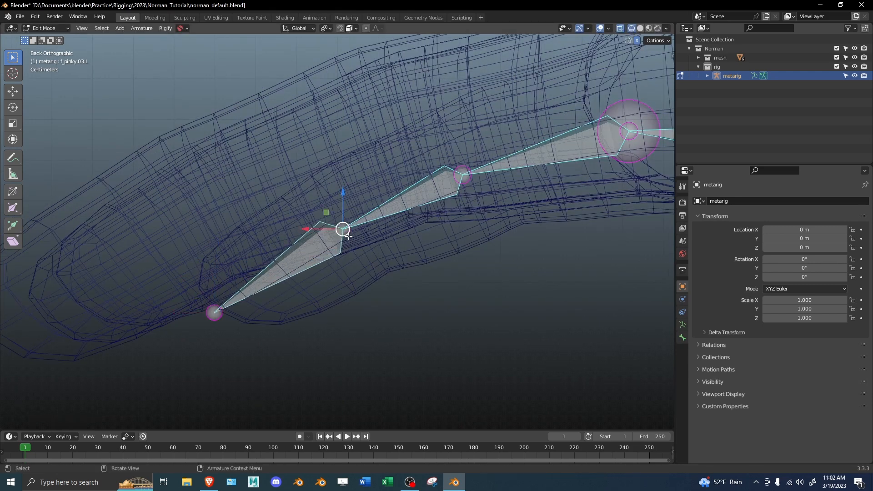
{"action": "key", "text": "g"}
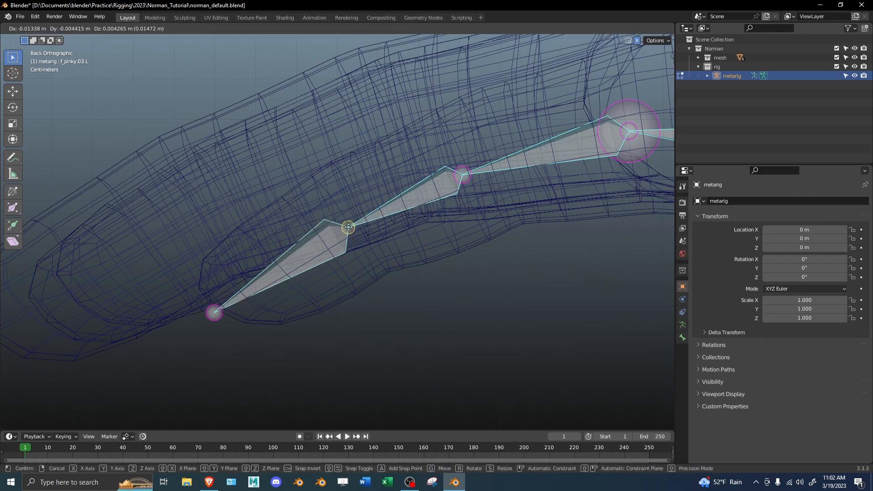
{"action": "left_click", "coordinate": [351, 229]}
{"action": "middle_click_drag", "start_coordinate": [352, 229], "coordinate": [302, 236], "text": "shift"}
{"action": "left_click", "coordinate": [352, 215]}
{"action": "key", "text": "g"}
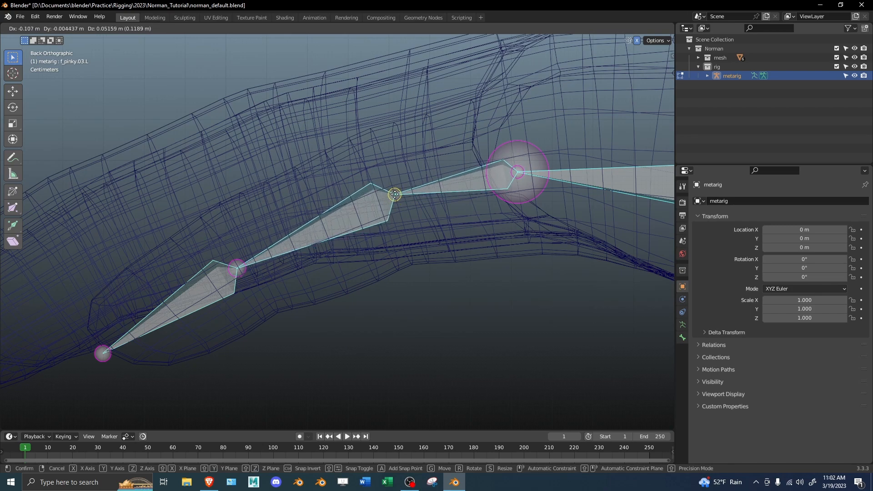
{"action": "left_click", "coordinate": [394, 194]}
Step: Check the pinky bones' placement against the shaded hand mesh from another angle
{"action": "key", "text": "z"}
{"action": "left_click", "coordinate": [370, 205]}
{"action": "middle_click_drag", "start_coordinate": [370, 205], "coordinate": [454, 216]}
{"action": "key", "text": "z"}
{"action": "left_click", "coordinate": [394, 218]}
{"action": "mouse_move", "coordinate": [395, 217]}
{"action": "middle_mouse_down"}
{"action": "mouse_move", "coordinate": [369, 219]}
{"action": "mouse_move", "coordinate": [407, 240]}
{"action": "mouse_move", "coordinate": [411, 269]}
{"action": "mouse_move", "coordinate": [402, 296]}
{"action": "mouse_move", "coordinate": [285, 181]}
{"action": "mouse_move", "coordinate": [298, 201]}
{"action": "mouse_move", "coordinate": [347, 223]}
{"action": "mouse_move", "coordinate": [353, 268]}
{"action": "mouse_move", "coordinate": [415, 247]}
{"action": "mouse_move", "coordinate": [395, 195]}
{"action": "mouse_move", "coordinate": [350, 224]}
{"action": "mouse_move", "coordinate": [424, 207]}
{"action": "middle_mouse_up"}
Step: Move the pinky's knuckle joint slightly back toward the wrist from the top view and check it against the shaded hand
{"action": "left_click", "coordinate": [399, 201]}
{"action": "key", "text": "KP_7"}
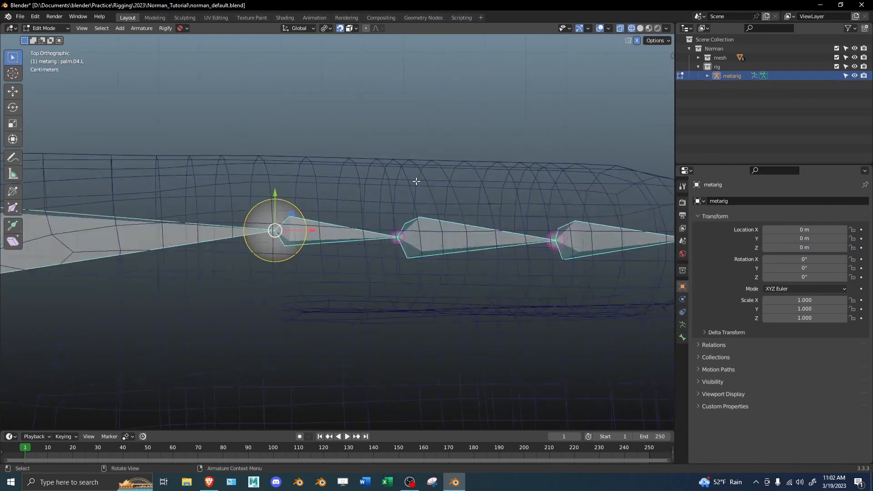
{"action": "scroll", "coordinate": [406, 190], "scroll_direction": "up", "scroll_amount": 1}
{"action": "mouse_move", "coordinate": [286, 231]}
{"action": "left_mouse_down"}
{"action": "mouse_move", "coordinate": [300, 231]}
{"action": "mouse_move", "coordinate": [250, 232]}
{"action": "left_mouse_up"}
{"action": "key", "text": "z"}
{"action": "mouse_move", "coordinate": [406, 204]}
{"action": "middle_mouse_down"}
{"action": "mouse_move", "coordinate": [310, 177]}
{"action": "mouse_move", "coordinate": [253, 154]}
{"action": "mouse_move", "coordinate": [249, 143]}
{"action": "middle_mouse_up"}
{"action": "key", "text": "z"}
{"action": "left_click", "coordinate": [259, 184]}
{"action": "scroll", "coordinate": [248, 143], "scroll_direction": "down", "scroll_amount": 2}
{"action": "mouse_move", "coordinate": [350, 137]}
{"action": "middle_mouse_down"}
{"action": "mouse_move", "coordinate": [440, 142]}
{"action": "mouse_move", "coordinate": [399, 156]}
{"action": "middle_mouse_up"}
Step: Place the 3D cursor at the left pinky's knuckle joint
{"action": "left_click", "coordinate": [369, 167]}
{"action": "left_click", "coordinate": [319, 264], "text": "shift"}
{"action": "left_click", "coordinate": [288, 359]}
{"action": "left_click", "coordinate": [424, 145]}
{"action": "key", "text": "shift+s"}
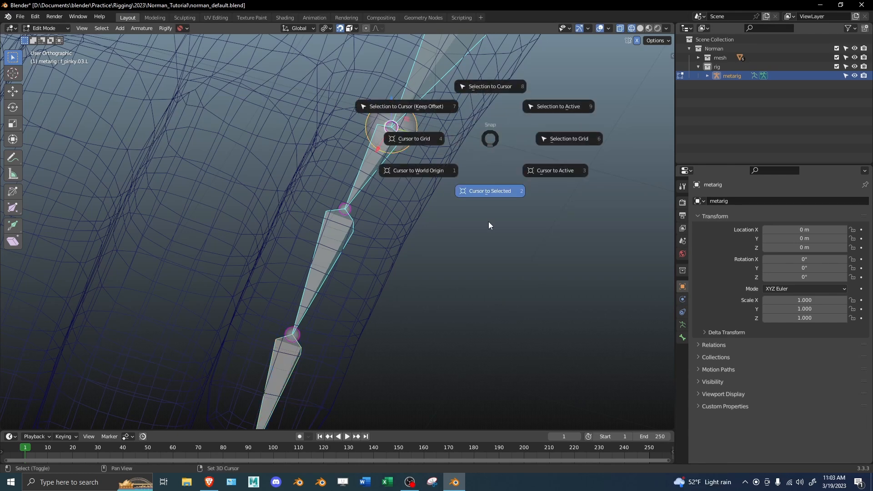
{"action": "left_click", "coordinate": [489, 222]}
Step: Select the three left pinky finger bones and set the pivot point to 3D Cursor
{"action": "middle_click_drag", "start_coordinate": [394, 305], "coordinate": [410, 235], "text": "shift"}
{"action": "left_click", "coordinate": [302, 307]}
{"action": "left_click", "coordinate": [342, 191], "text": "shift"}
{"action": "left_click", "coordinate": [383, 102], "text": "shift"}
{"action": "middle_click_drag", "start_coordinate": [394, 130], "coordinate": [388, 181], "text": "shift"}
{"action": "key", "text": "period"}
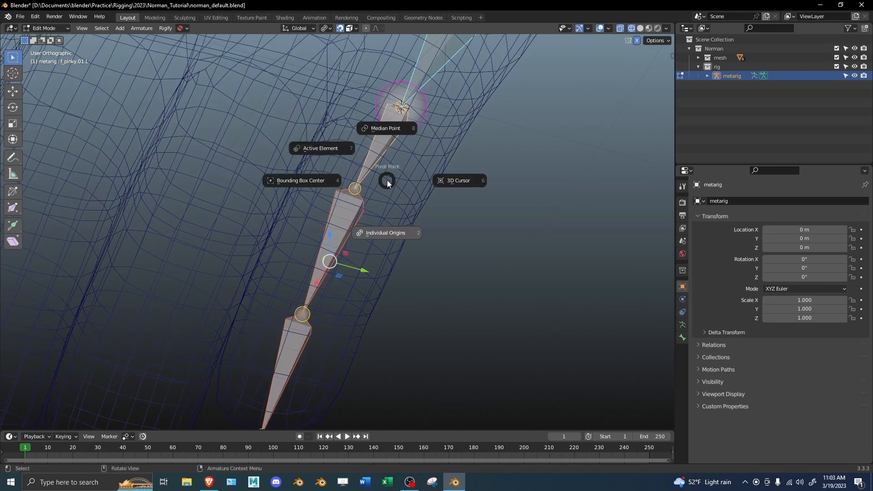
{"action": "left_click", "coordinate": [453, 181]}
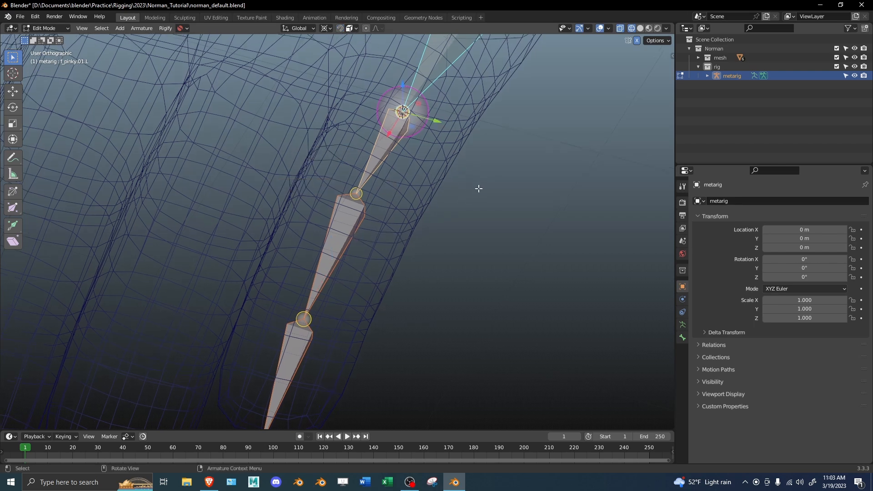
Step: Flatten the three pinky bones into one line by scaling them to 0 along Y
{"action": "key", "text": "s"}
{"action": "key", "text": "y"}
{"action": "key", "text": "0"}
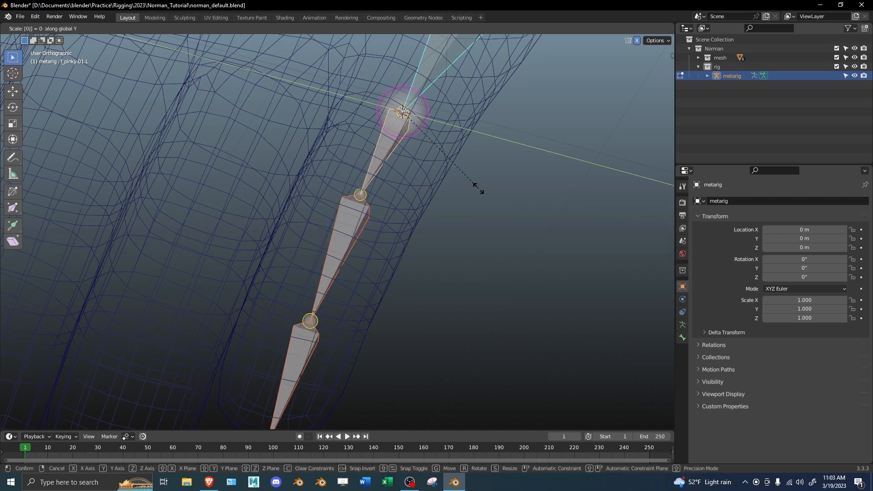
{"action": "key", "text": "Return"}
Step: From the top view, rotate the pinky bones slightly about the 3D cursor so they follow the finger's centre line
{"action": "key", "text": "KP_7"}
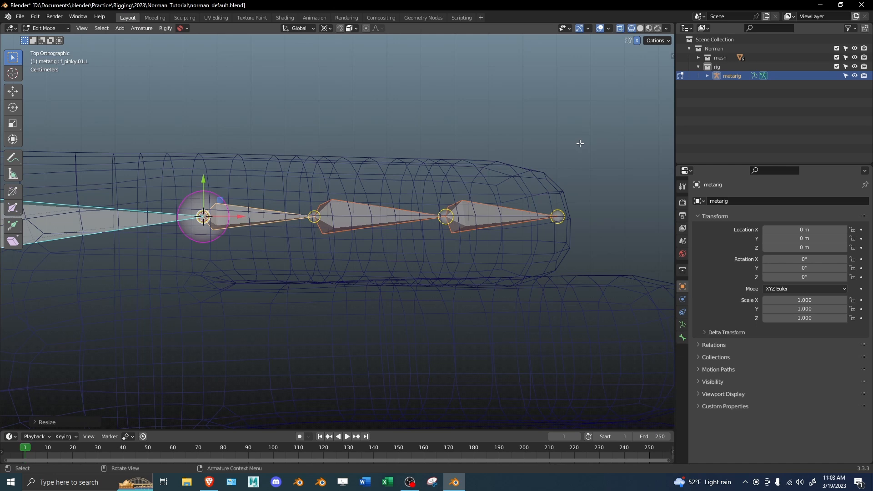
{"action": "scroll", "coordinate": [580, 144], "scroll_direction": "up", "scroll_amount": 1, "text": "shift"}
{"action": "key", "text": "r"}
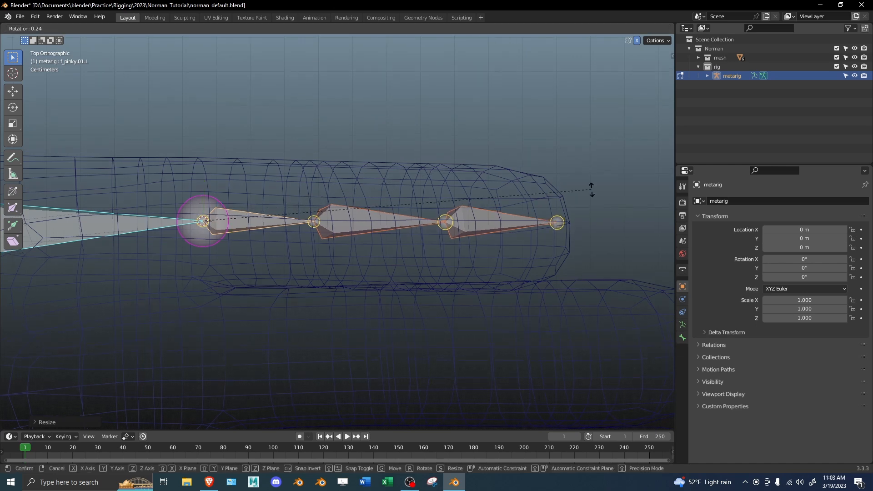
{"action": "left_click", "coordinate": [546, 285]}
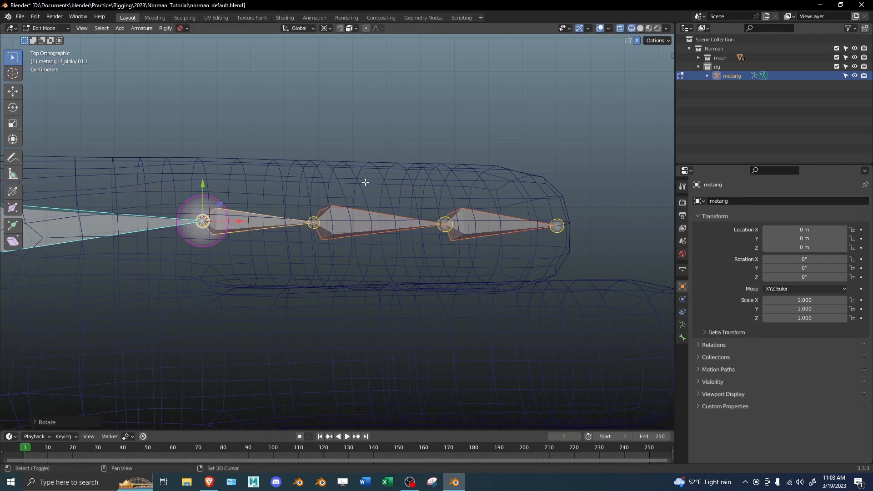
{"action": "left_click", "coordinate": [477, 224]}
{"action": "left_click", "coordinate": [312, 221], "text": "shift"}
{"action": "middle_click_drag", "start_coordinate": [363, 133], "coordinate": [374, 175], "text": "shift"}
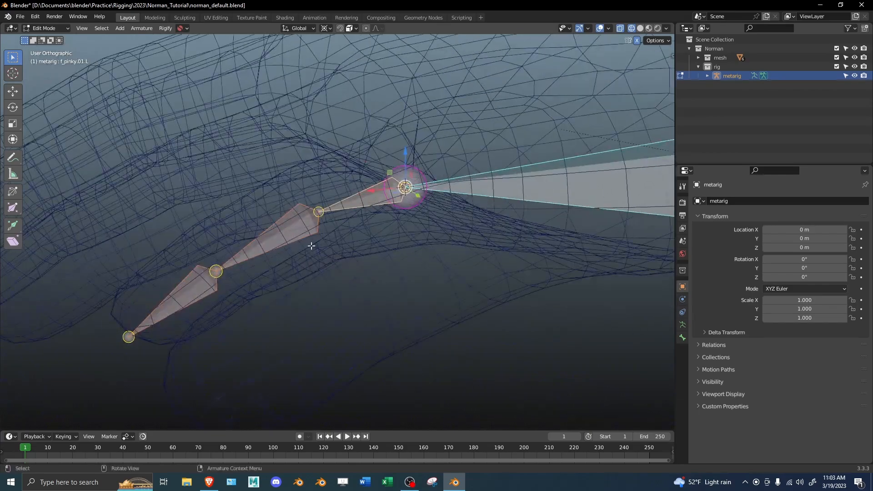
{"action": "middle_click_drag", "start_coordinate": [254, 187], "coordinate": [386, 249]}
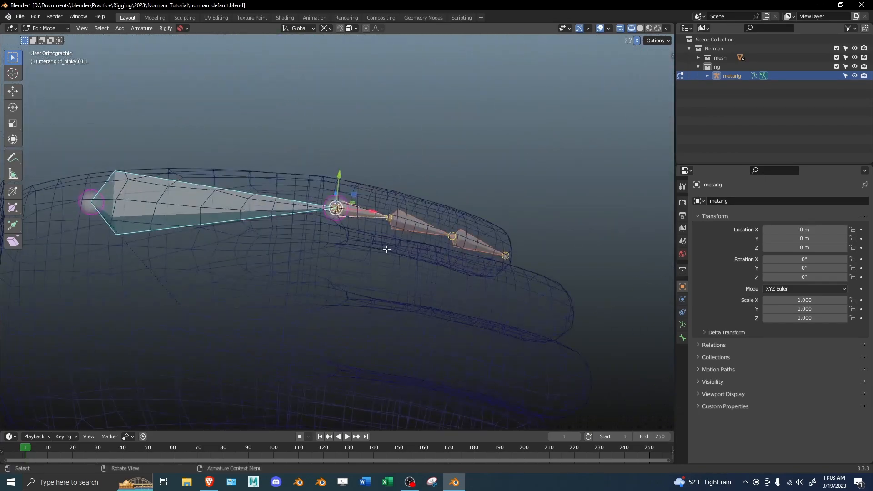
Step: Unhide all bones, then isolate the left ring finger's palm and finger bones in the top view
{"action": "key", "text": "alt+h"}
{"action": "middle_click_drag", "start_coordinate": [331, 239], "coordinate": [342, 259], "text": "shift"}
{"action": "key", "text": "KP_7"}
{"action": "left_click", "coordinate": [199, 300]}
{"action": "key", "text": "l"}
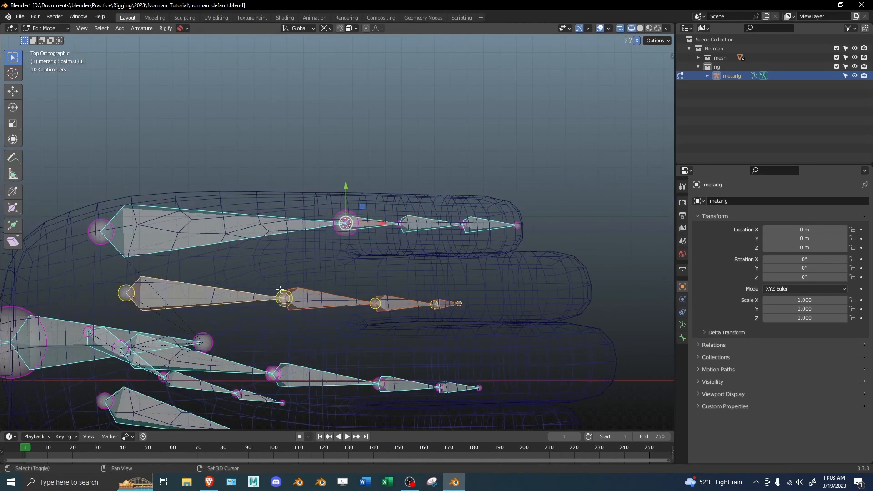
{"action": "key", "text": "shift+h"}
Step: Move the left ring finger's knuckle joint to the base of the ring finger
{"action": "left_click", "coordinate": [248, 293]}
{"action": "key", "text": "g"}
{"action": "middle_click_drag", "start_coordinate": [256, 284], "coordinate": [294, 294], "text": "shift"}
{"action": "left_click", "coordinate": [213, 287]}
Step: Snap the ring finger's tip joint near the end of the finger, centred within the mesh
{"action": "left_click", "coordinate": [469, 301]}
{"action": "key", "text": "g"}
{"action": "left_click", "coordinate": [590, 260]}
{"action": "key", "text": "g"}
{"action": "left_click", "coordinate": [547, 219]}
{"action": "key", "text": "g"}
{"action": "left_click", "coordinate": [541, 227]}
Step: Snap the ring finger's last knuckle joint and middle joint to the matching knuckles in the finger mesh
{"action": "left_click", "coordinate": [444, 301]}
{"action": "key", "text": "g"}
{"action": "left_click", "coordinate": [530, 287]}
{"action": "left_click", "coordinate": [386, 299]}
{"action": "key", "text": "g"}
{"action": "left_click", "coordinate": [372, 278]}
Step: Unhide all bones and snap the ring finger palm bone's base joint back toward the wrist, in line with the pinky's
{"action": "key", "text": "alt+h"}
{"action": "left_click", "coordinate": [120, 301]}
{"action": "middle_click_drag", "start_coordinate": [120, 301], "coordinate": [279, 301], "text": "shift"}
{"action": "key", "text": "g"}
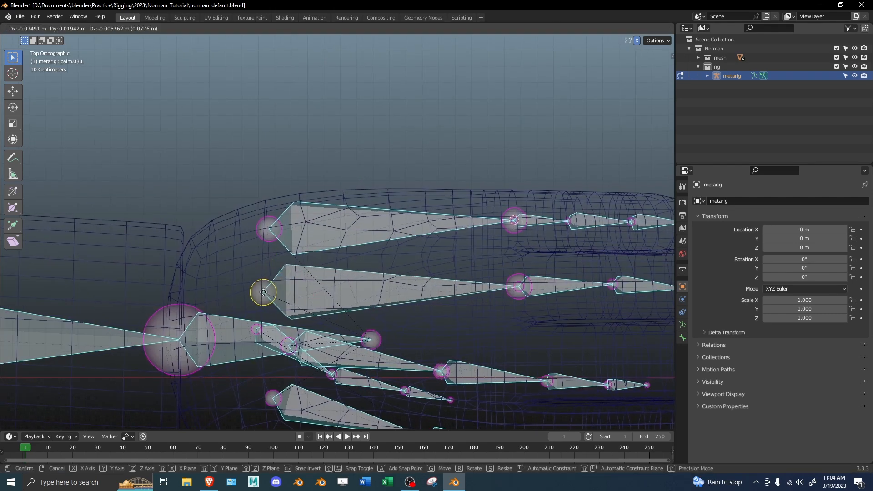
{"action": "left_click", "coordinate": [268, 287]}
Step: Snap the ring finger's knuckle joint slightly back toward the palm, near the pinky's knuckle in X
{"action": "middle_click_drag", "start_coordinate": [514, 298], "coordinate": [360, 292], "text": "shift"}
{"action": "scroll", "coordinate": [368, 298], "scroll_direction": "up", "scroll_amount": 2}
{"action": "left_click", "coordinate": [377, 302]}
{"action": "key", "text": "g"}
{"action": "left_click", "coordinate": [370, 303]}
Step: Snap the ring finger's middle joint about -0.07 m in X and its knuckle joint about 0.04 m in X
{"action": "middle_click_drag", "start_coordinate": [480, 287], "coordinate": [424, 255], "text": "shift"}
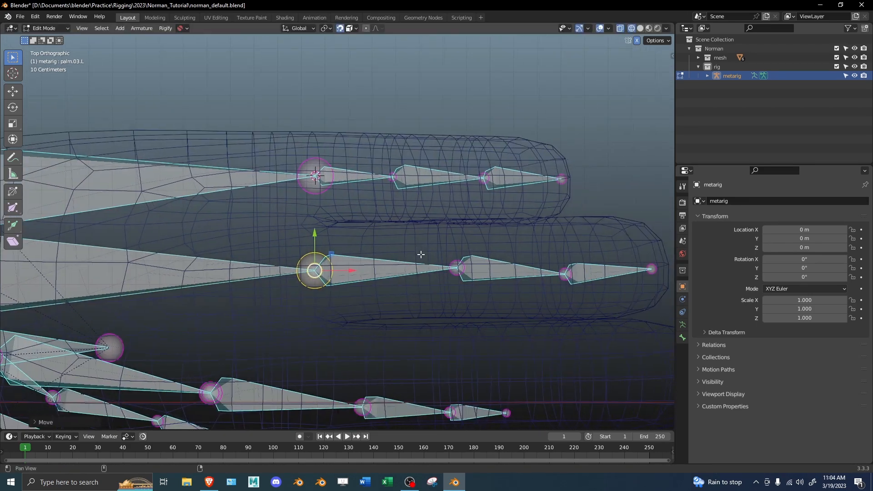
{"action": "key", "text": "g"}
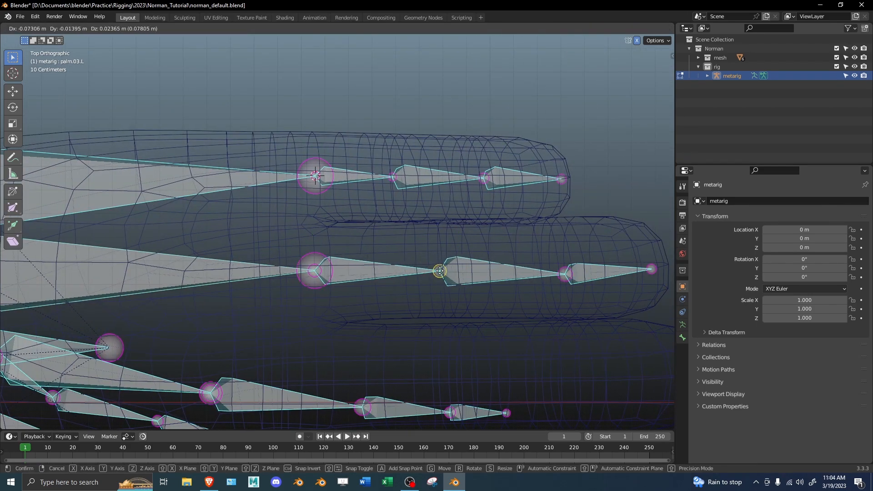
{"action": "left_click", "coordinate": [440, 270]}
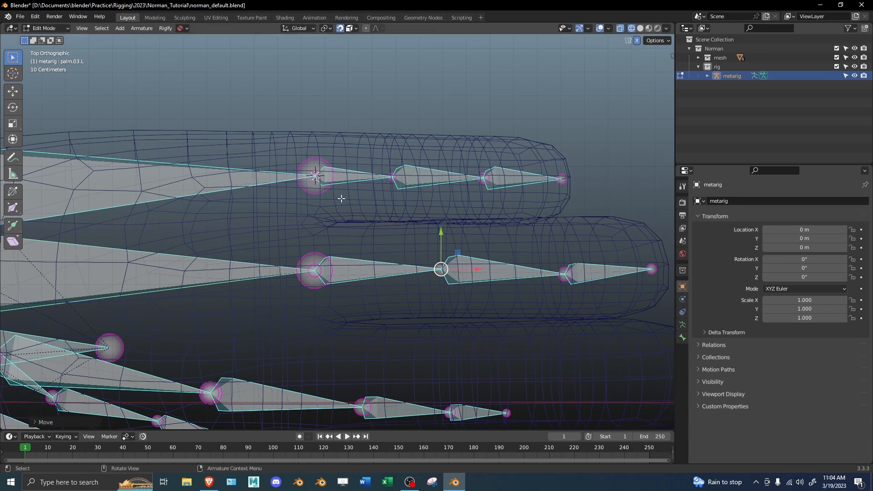
{"action": "middle_click_drag", "start_coordinate": [328, 171], "coordinate": [391, 170], "text": "shift"}
{"action": "key", "text": "g"}
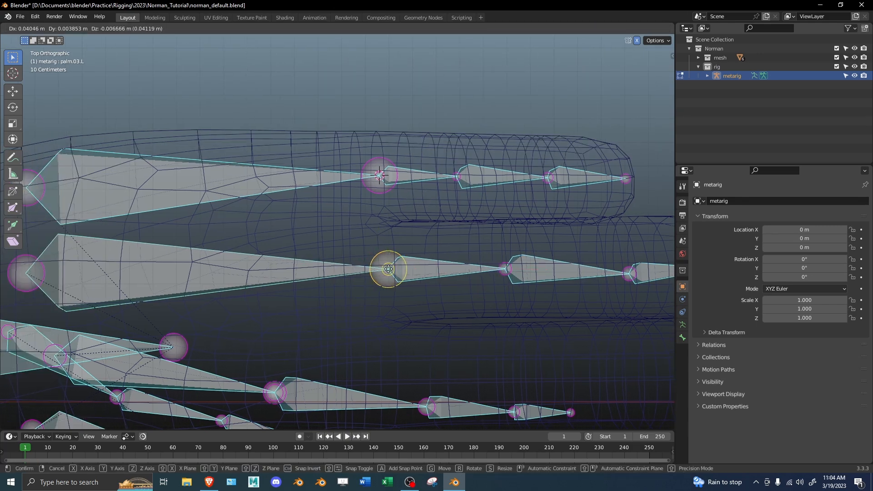
{"action": "left_click", "coordinate": [392, 264]}
Step: Select the ring finger's palm and finger bones and hide all the other bones
{"action": "scroll", "coordinate": [397, 187], "scroll_direction": "down", "scroll_amount": 3}
{"action": "middle_click_drag", "start_coordinate": [370, 238], "coordinate": [265, 200], "text": "shift"}
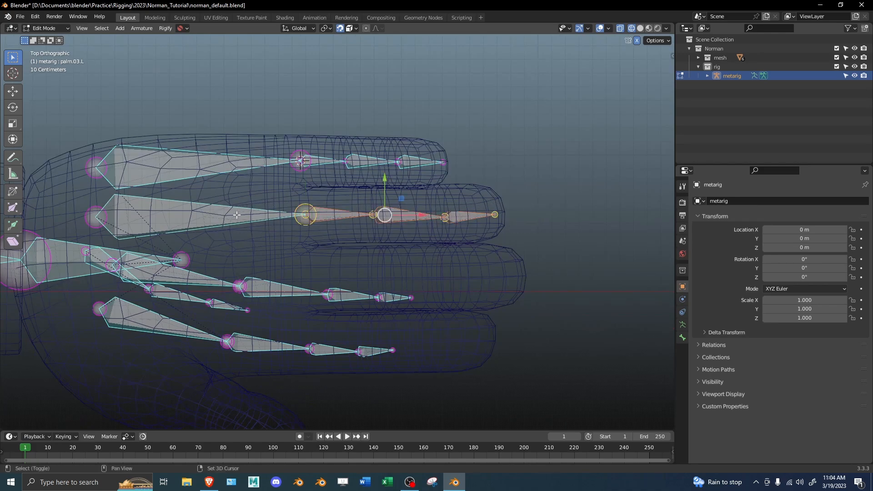
{"action": "key", "text": "shift+h"}
{"action": "scroll", "coordinate": [310, 227], "scroll_direction": "up", "scroll_amount": 2}
{"action": "middle_click_drag", "start_coordinate": [311, 226], "coordinate": [221, 271], "text": "shift"}
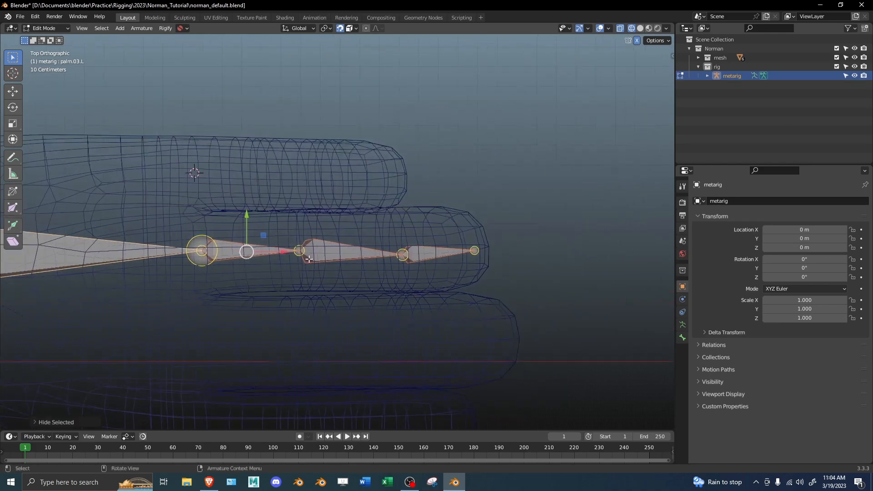
Step: Snap the ring finger's middle and outer joints slightly toward the fingertip
{"action": "key", "text": "shift+z"}
{"action": "middle_click_drag", "start_coordinate": [415, 218], "coordinate": [341, 185]}
{"action": "key", "text": "shift+z"}
{"action": "mouse_move", "coordinate": [341, 186]}
{"action": "left_mouse_down", "text": "alt"}
{"action": "mouse_move", "coordinate": [257, 171]}
{"action": "mouse_move", "coordinate": [296, 130]}
{"action": "left_mouse_up", "text": "alt"}
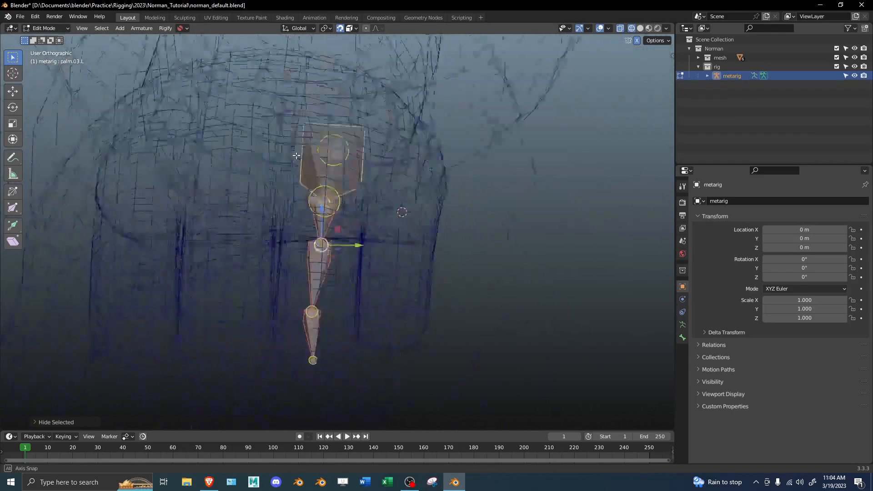
{"action": "key", "text": "KP_7"}
{"action": "scroll", "coordinate": [295, 182], "scroll_direction": "up", "scroll_amount": 3}
{"action": "left_click", "coordinate": [275, 261]}
{"action": "key", "text": "g"}
{"action": "left_click", "coordinate": [308, 261]}
{"action": "left_click", "coordinate": [449, 271]}
{"action": "key", "text": "g"}
{"action": "left_click", "coordinate": [464, 263]}
Step: Refine the ring finger's middle joint inside the mesh after comparing it with the shaded surface
{"action": "key", "text": "shift+z"}
{"action": "mouse_move", "coordinate": [464, 264]}
{"action": "middle_mouse_down"}
{"action": "mouse_move", "coordinate": [349, 155]}
{"action": "mouse_move", "coordinate": [397, 111]}
{"action": "middle_mouse_up"}
{"action": "key", "text": "shift+z"}
{"action": "left_click_drag", "start_coordinate": [144, 293], "coordinate": [119, 272]}
{"action": "middle_click_drag", "start_coordinate": [173, 233], "coordinate": [215, 189], "text": "shift"}
{"action": "key", "text": "g"}
{"action": "left_click", "coordinate": [177, 263]}
Step: Select the ring finger's outer joint and show the wireframe overlay on the shaded mesh
{"action": "key", "text": "shift+z"}
{"action": "mouse_move", "coordinate": [177, 264]}
{"action": "middle_mouse_down"}
{"action": "mouse_move", "coordinate": [401, 241]}
{"action": "mouse_move", "coordinate": [386, 237]}
{"action": "middle_mouse_up"}
{"action": "key", "text": "shift+z"}
{"action": "left_click_drag", "start_coordinate": [309, 287], "coordinate": [348, 242]}
{"action": "key", "text": "shift+z"}
{"action": "middle_click_drag", "start_coordinate": [357, 228], "coordinate": [347, 222]}
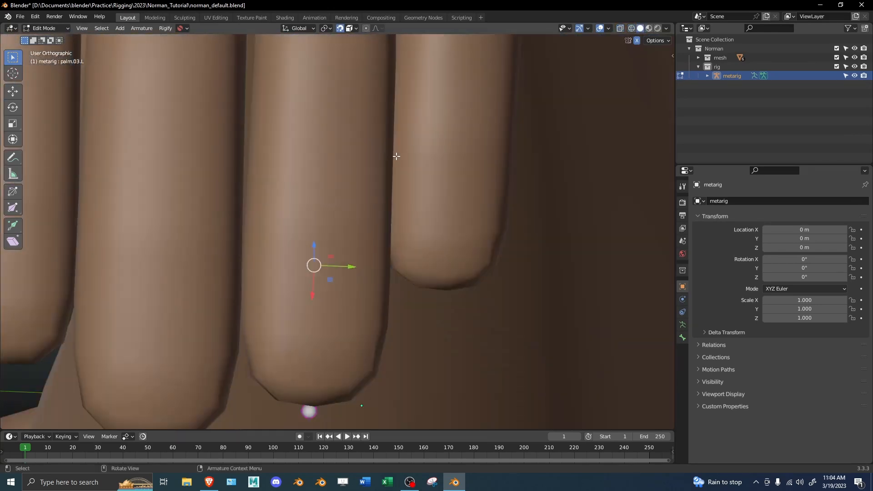
{"action": "middle_click_drag", "start_coordinate": [412, 149], "coordinate": [435, 185], "text": "shift"}
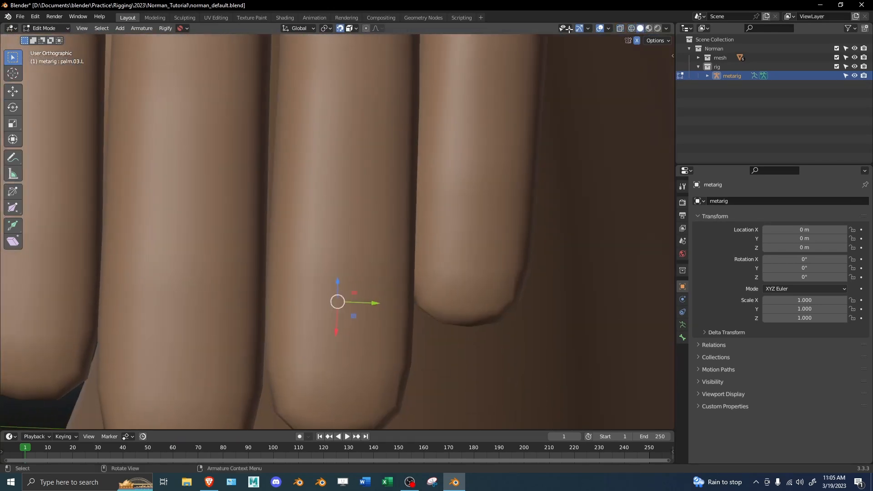
{"action": "left_click", "coordinate": [610, 29]}
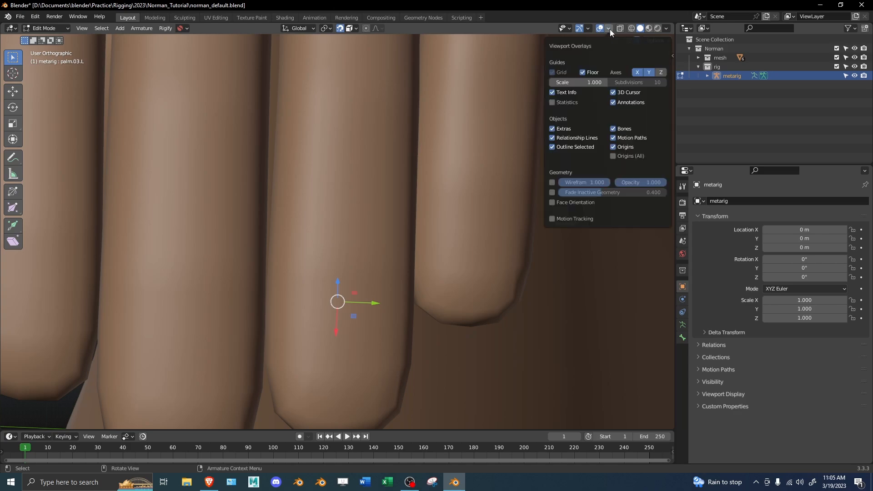
{"action": "left_click", "coordinate": [553, 182]}
Step: Snap the ring finger's outer joint back toward the palm, onto the edge loops of the fingertip bend
{"action": "middle_click_drag", "start_coordinate": [346, 191], "coordinate": [345, 257]}
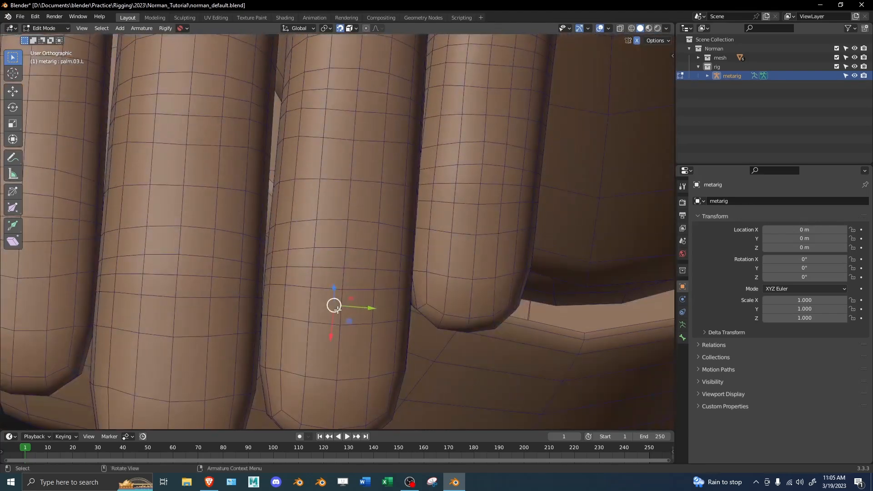
{"action": "key", "text": "g"}
{"action": "left_click", "coordinate": [342, 268]}
{"action": "middle_click_drag", "start_coordinate": [342, 268], "coordinate": [381, 235]}
{"action": "key", "text": "alt+z"}
{"action": "key", "text": "shift+z"}
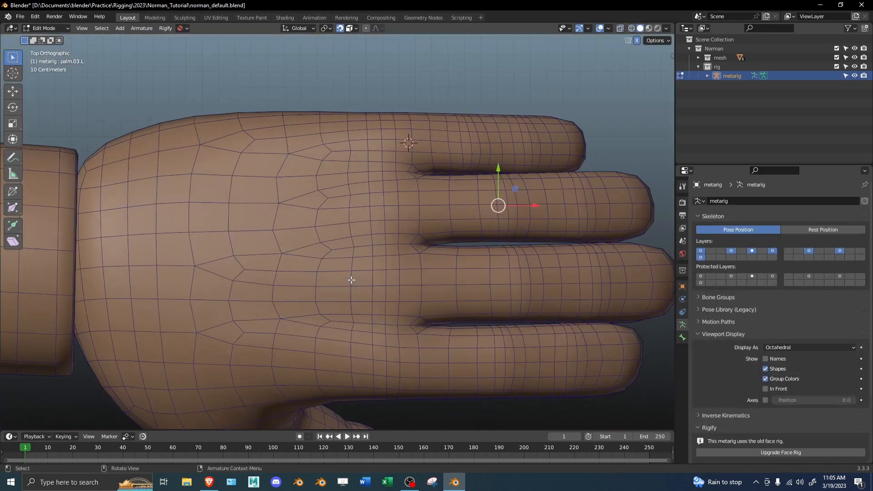
Step: Unhide all bones and snap the middle finger palm bone's base joint toward the wrist, in line with the ring finger's
{"action": "key", "text": "shift+z"}
{"action": "key", "text": "alt+h"}
{"action": "left_click", "coordinate": [183, 268]}
{"action": "key", "text": "g"}
{"action": "right_click", "coordinate": [228, 252]}
{"action": "middle_click_drag", "start_coordinate": [228, 252], "coordinate": [205, 236]}
{"action": "key", "text": "KP_7"}
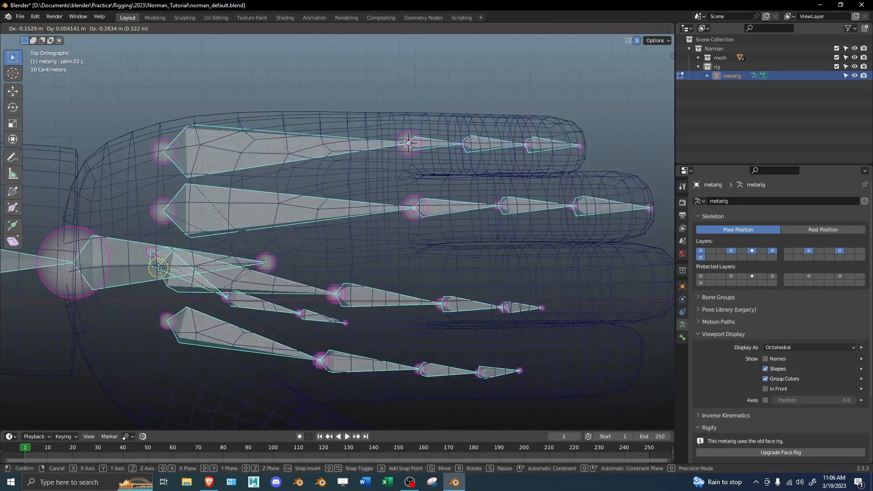
Step: Snap the middle finger's joints along the finger mesh and adjust the ring finger palm bone's base joint
{"action": "middle_click_drag", "start_coordinate": [587, 284], "coordinate": [375, 278], "text": "shift"}
{"action": "key", "text": "g"}
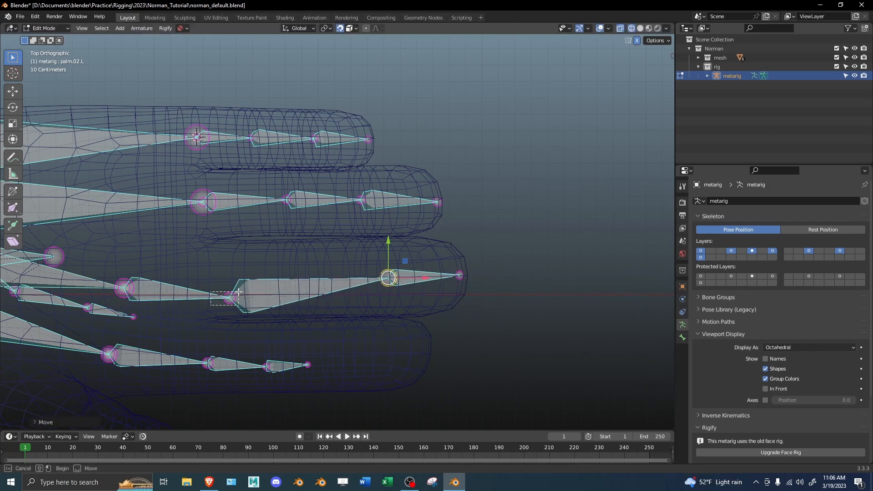
{"action": "left_click", "coordinate": [205, 280]}
{"action": "middle_click_drag", "start_coordinate": [16, 275], "coordinate": [276, 269], "text": "shift"}
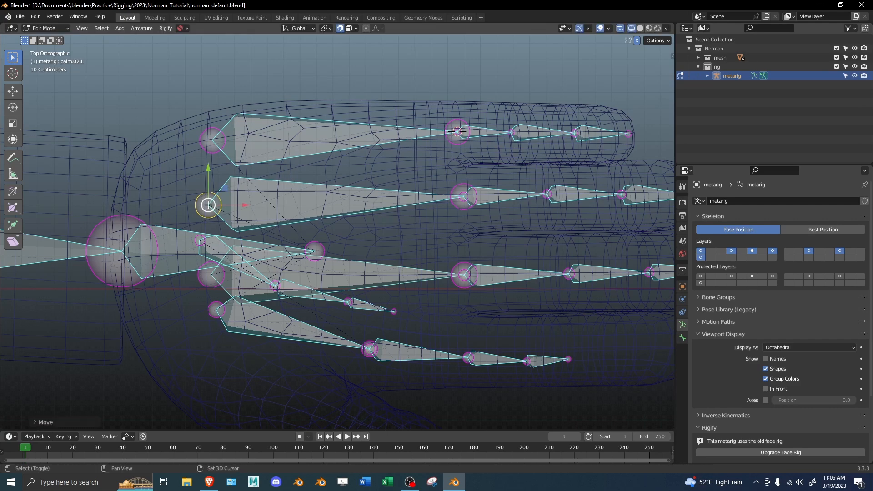
{"action": "left_click", "coordinate": [209, 204]}
{"action": "middle_click_drag", "start_coordinate": [208, 205], "coordinate": [289, 257], "text": "shift"}
Step: Snap the middle finger's middle and outer joints back onto the edge loops of the finger bends
{"action": "middle_click_drag", "start_coordinate": [410, 248], "coordinate": [279, 244], "text": "shift"}
{"action": "left_click", "coordinate": [322, 238]}
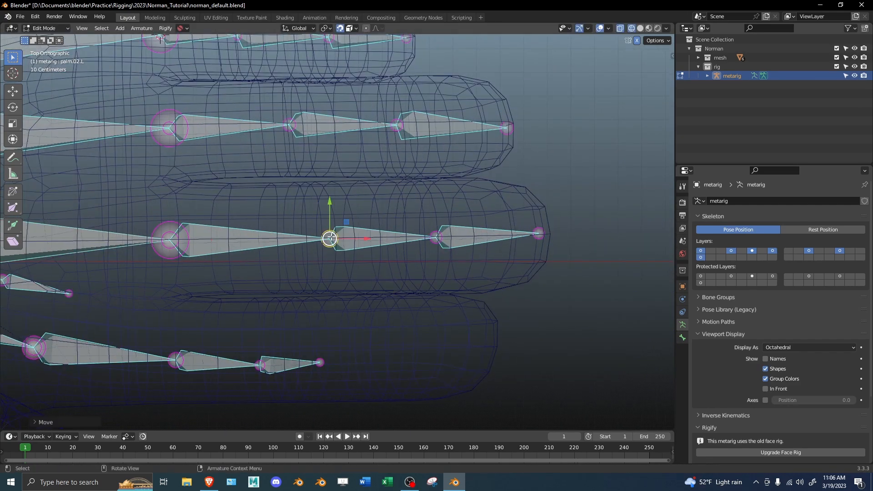
{"action": "key", "text": "shift+z"}
{"action": "middle_click_drag", "start_coordinate": [331, 241], "coordinate": [229, 214]}
{"action": "key", "text": "g"}
{"action": "left_click", "coordinate": [348, 324]}
{"action": "key", "text": "shift+z"}
{"action": "middle_click_drag", "start_coordinate": [349, 327], "coordinate": [355, 214], "text": "shift"}
{"action": "left_click", "coordinate": [342, 272]}
{"action": "key", "text": "shift+z"}
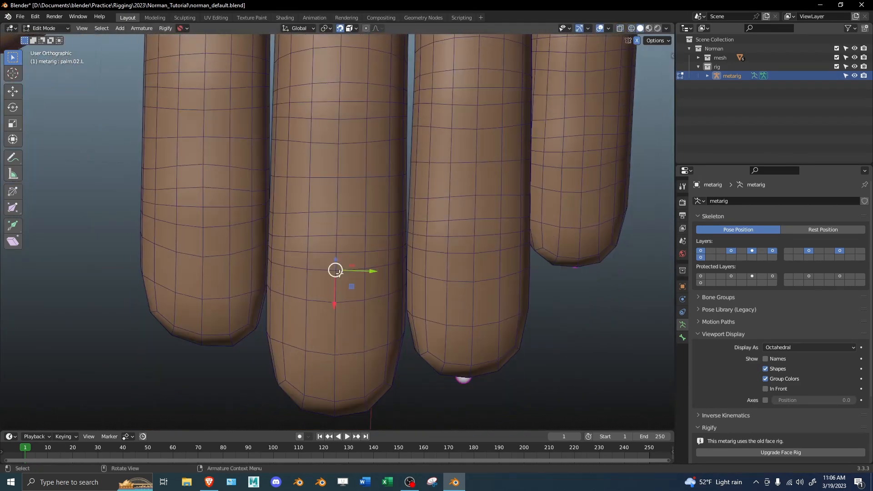
{"action": "left_click", "coordinate": [336, 251]}
Step: Reposition the middle finger's joint inside the mesh in front view and return to wireframe display
{"action": "key", "text": "shift+z"}
{"action": "scroll", "coordinate": [247, 222], "scroll_direction": "down", "scroll_amount": 4}
{"action": "middle_click_drag", "start_coordinate": [247, 222], "coordinate": [336, 273]}
{"action": "left_click", "coordinate": [339, 263]}
{"action": "key", "text": "KP_1"}
{"action": "scroll", "coordinate": [306, 242], "scroll_direction": "up", "scroll_amount": 3}
{"action": "key", "text": "g"}
{"action": "left_click", "coordinate": [420, 298]}
{"action": "key", "text": "shift+z"}
{"action": "key", "text": "z"}
{"action": "left_click", "coordinate": [448, 287]}
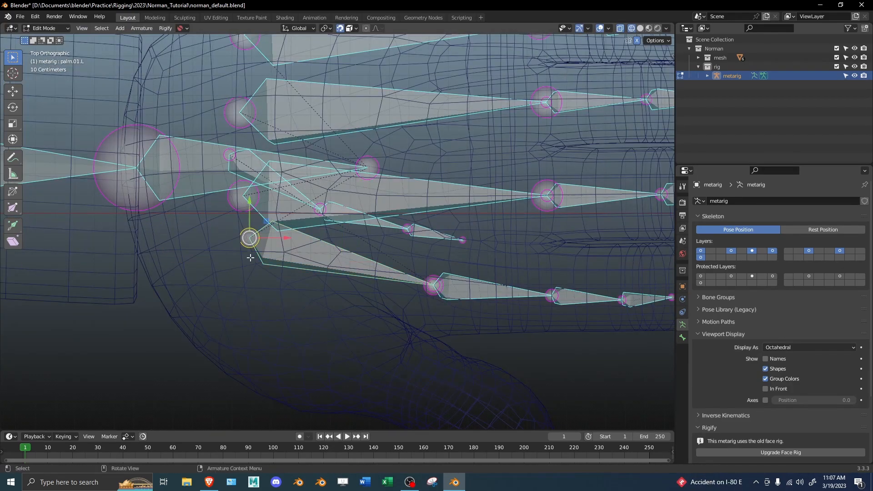
Step: Snap the index finger's tip, outer, middle and knuckle joints along the index finger mesh
{"action": "middle_click_drag", "start_coordinate": [503, 292], "coordinate": [206, 257], "text": "shift"}
{"action": "left_click", "coordinate": [395, 256]}
{"action": "key", "text": "g"}
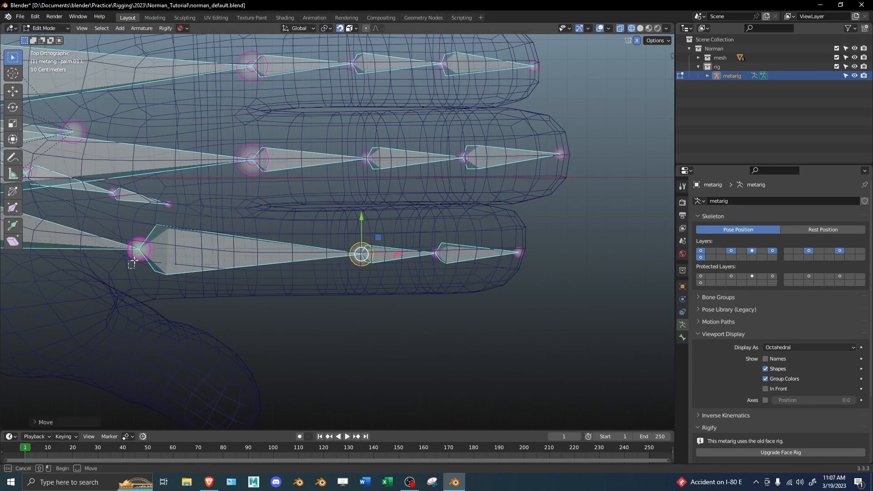
{"action": "middle_click_drag", "start_coordinate": [254, 252], "coordinate": [466, 279], "text": "shift"}
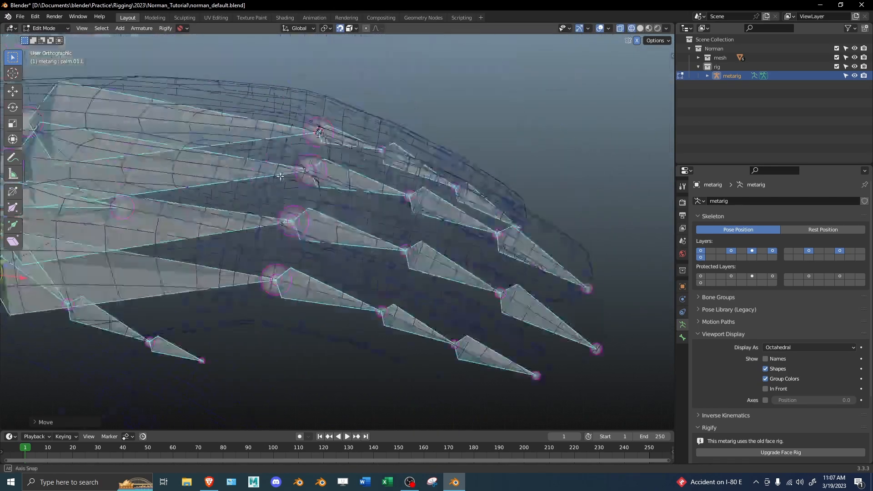
Step: Lower the index finger's tip joint inside the mesh and align its outer joint with the bend's edge loops
{"action": "scroll", "coordinate": [411, 250], "scroll_direction": "up", "scroll_amount": 5}
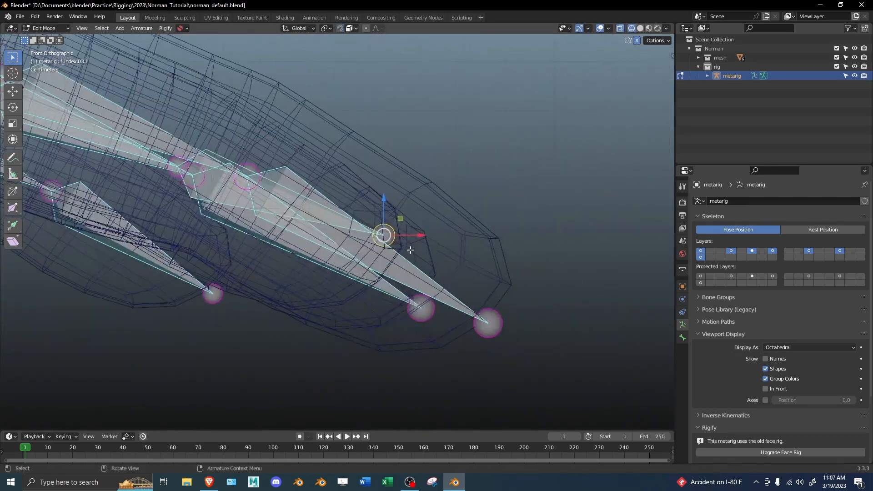
{"action": "left_click", "coordinate": [378, 293]}
{"action": "key", "text": "shift+z"}
{"action": "middle_click_drag", "start_coordinate": [380, 295], "coordinate": [318, 259]}
{"action": "left_click", "coordinate": [319, 258]}
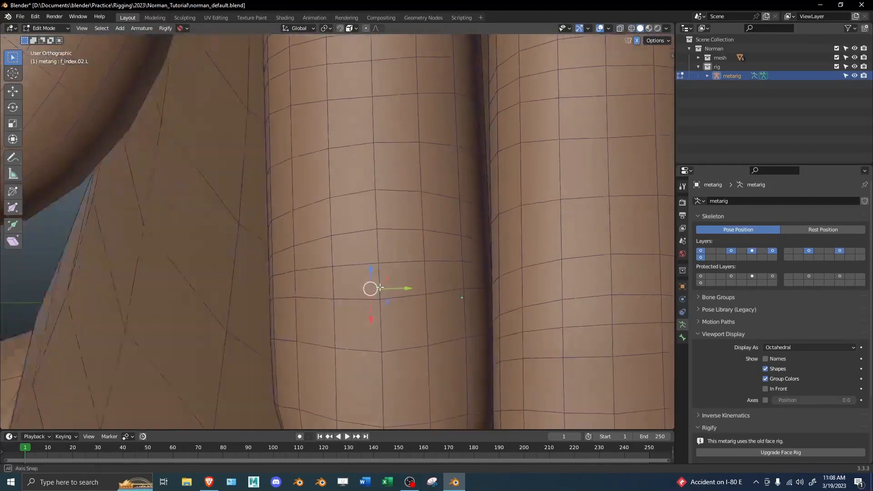
{"action": "scroll", "coordinate": [367, 282], "scroll_direction": "down", "scroll_amount": 4}
{"action": "mouse_move", "coordinate": [380, 287]}
{"action": "middle_mouse_down"}
{"action": "mouse_move", "coordinate": [366, 282]}
{"action": "mouse_move", "coordinate": [395, 268]}
{"action": "middle_mouse_up"}
{"action": "scroll", "coordinate": [367, 282], "scroll_direction": "up", "scroll_amount": 2}
{"action": "key", "text": "g"}
{"action": "left_click", "coordinate": [367, 269]}
Step: Snap the index finger's middle joint and knuckle joint onto the matching edge loops of the mesh
{"action": "key", "text": "shift+z"}
{"action": "middle_click_drag", "start_coordinate": [356, 178], "coordinate": [348, 389], "text": "shift"}
{"action": "key", "text": "shift+z"}
{"action": "key", "text": "g"}
{"action": "key", "text": "shift+z"}
{"action": "left_click", "coordinate": [350, 235]}
{"action": "key", "text": "shift+z"}
{"action": "key", "text": "g"}
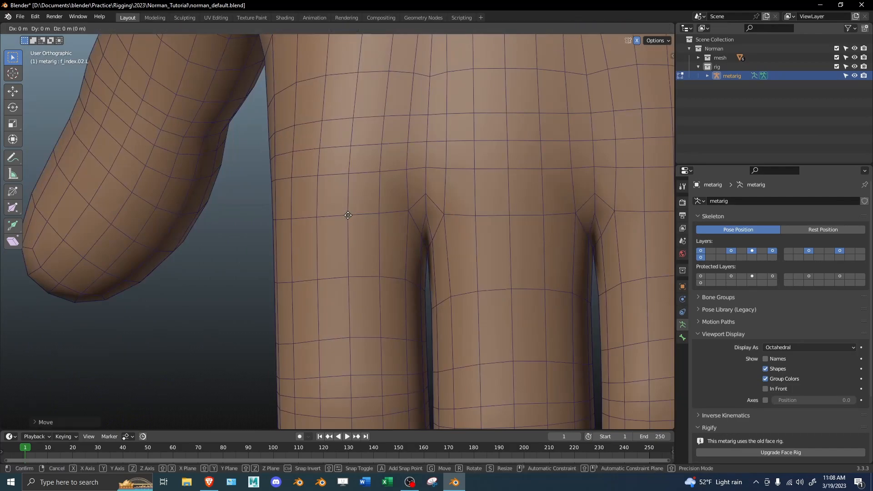
{"action": "mouse_move", "coordinate": [325, 191]}
{"action": "middle_mouse_down"}
{"action": "mouse_move", "coordinate": [460, 124]}
{"action": "mouse_move", "coordinate": [457, 99]}
{"action": "middle_mouse_up"}
{"action": "middle_click_drag", "start_coordinate": [390, 217], "coordinate": [291, 300]}
{"action": "middle_click_drag", "start_coordinate": [370, 241], "coordinate": [516, 235], "text": "alt"}
Step: Snap the middle finger's knuckle joint back toward the palm, onto the knuckle's edge loops
{"action": "key", "text": "z"}
{"action": "left_click", "coordinate": [374, 247]}
{"action": "middle_click_drag", "start_coordinate": [381, 150], "coordinate": [374, 266], "text": "shift"}
{"action": "scroll", "coordinate": [374, 246], "scroll_direction": "down", "scroll_amount": 1}
{"action": "left_click", "coordinate": [376, 218]}
{"action": "key", "text": "z"}
{"action": "left_click", "coordinate": [381, 225]}
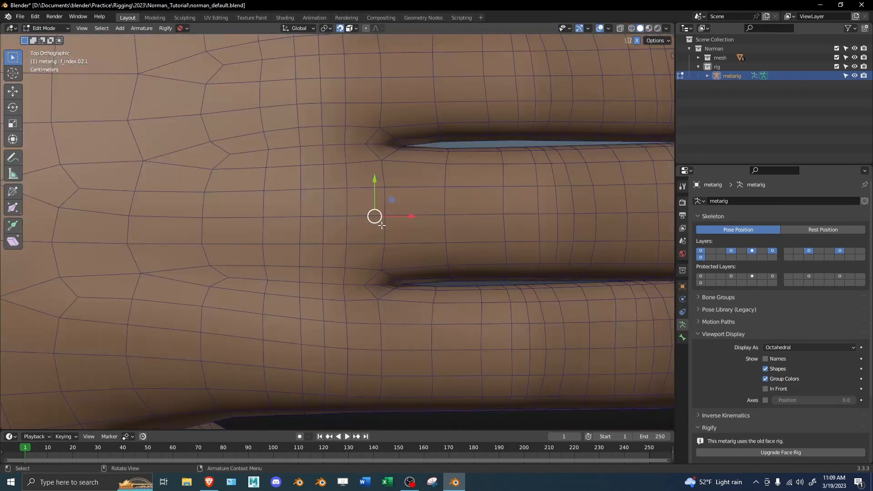
{"action": "left_click", "coordinate": [323, 217]}
Step: Snap the ring finger's knuckle joint about -0.19 m in X onto the knuckle's edge loops
{"action": "scroll", "coordinate": [366, 151], "scroll_direction": "down", "scroll_amount": 1}
{"action": "mouse_move", "coordinate": [366, 151]}
{"action": "middle_mouse_down", "text": "shift"}
{"action": "mouse_move", "coordinate": [383, 266]}
{"action": "mouse_move", "coordinate": [399, 272]}
{"action": "middle_mouse_up", "text": "shift"}
{"action": "key", "text": "z"}
{"action": "left_click", "coordinate": [301, 234]}
{"action": "left_click", "coordinate": [434, 211]}
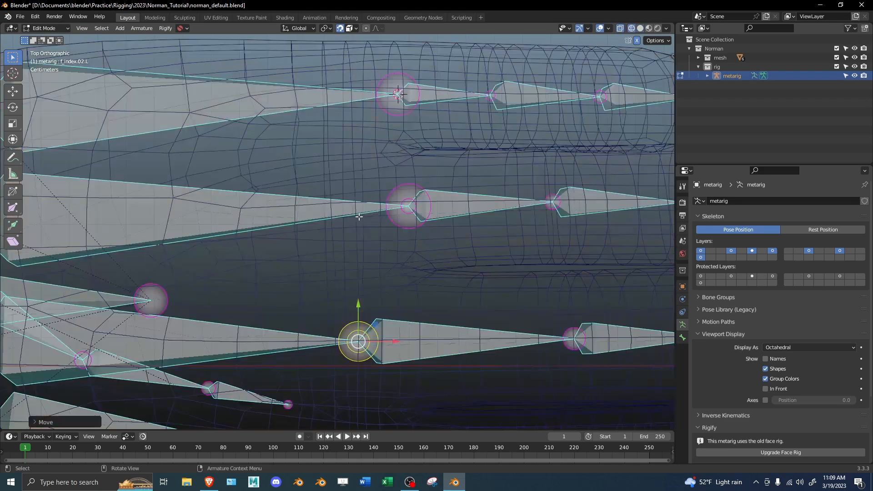
{"action": "key", "text": "z"}
{"action": "left_click", "coordinate": [453, 188]}
{"action": "middle_click_drag", "start_coordinate": [453, 188], "coordinate": [449, 216], "text": "shift"}
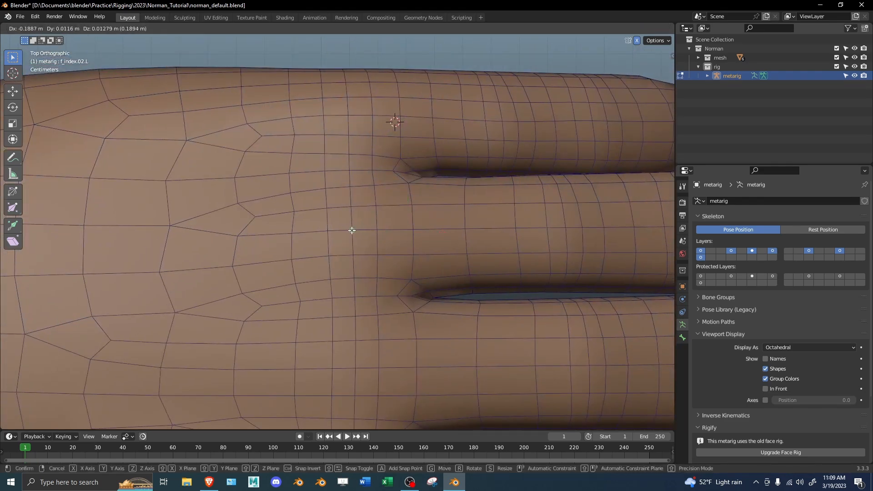
{"action": "left_click", "coordinate": [351, 230]}
{"action": "key", "text": "z"}
{"action": "left_click", "coordinate": [415, 175]}
Step: Snap the pinky's knuckle joint back toward the palm, onto the knuckle's edge loops
{"action": "middle_click_drag", "start_coordinate": [423, 162], "coordinate": [432, 224], "text": "shift"}
{"action": "key", "text": "z"}
{"action": "left_click", "coordinate": [398, 220]}
{"action": "middle_click_drag", "start_coordinate": [383, 208], "coordinate": [374, 235], "text": "shift"}
{"action": "key", "text": "b"}
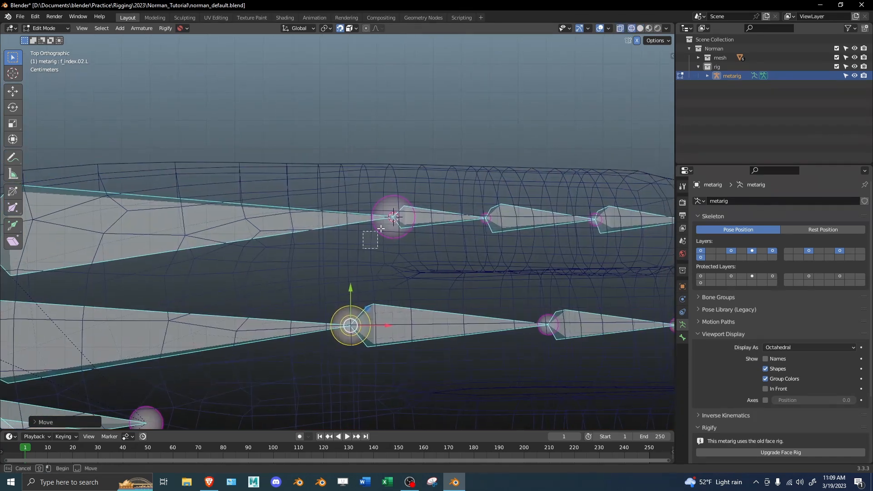
{"action": "key", "text": "z"}
{"action": "left_click", "coordinate": [416, 212]}
{"action": "left_click", "coordinate": [347, 211]}
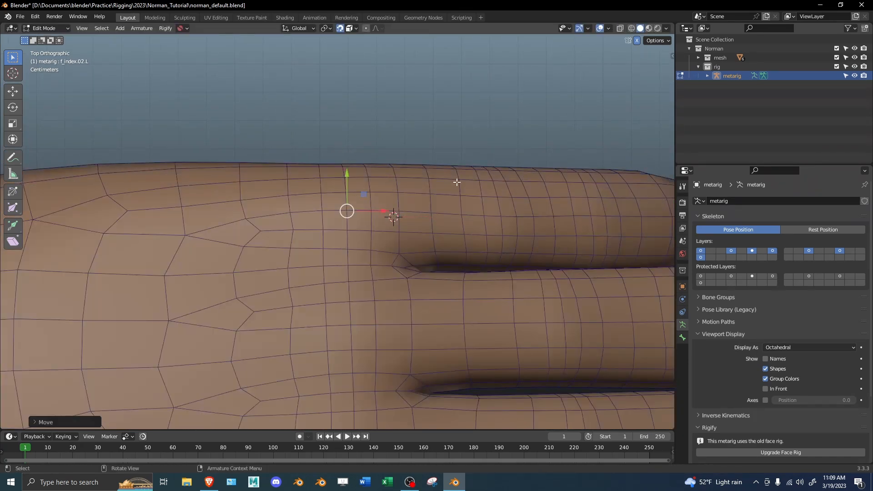
{"action": "key", "text": "z"}
{"action": "left_click", "coordinate": [421, 184]}
{"action": "key", "text": "ctrl+z"}
{"action": "key", "text": "g"}
{"action": "left_click", "coordinate": [348, 212]}
Step: Select the thumb bones, then move and rotate them toward the thumb mesh
{"action": "scroll", "coordinate": [438, 214], "scroll_direction": "down", "scroll_amount": 3}
{"action": "middle_click_drag", "start_coordinate": [438, 214], "coordinate": [315, 148], "text": "shift"}
{"action": "scroll", "coordinate": [451, 380], "scroll_direction": "up", "scroll_amount": 2}
{"action": "middle_click_drag", "start_coordinate": [451, 380], "coordinate": [516, 249], "text": "shift"}
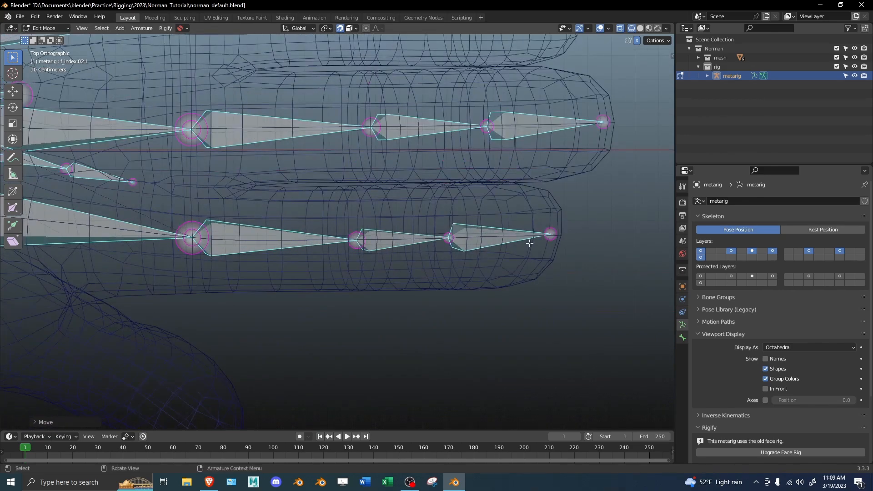
{"action": "middle_click_drag", "start_coordinate": [306, 237], "coordinate": [144, 318]}
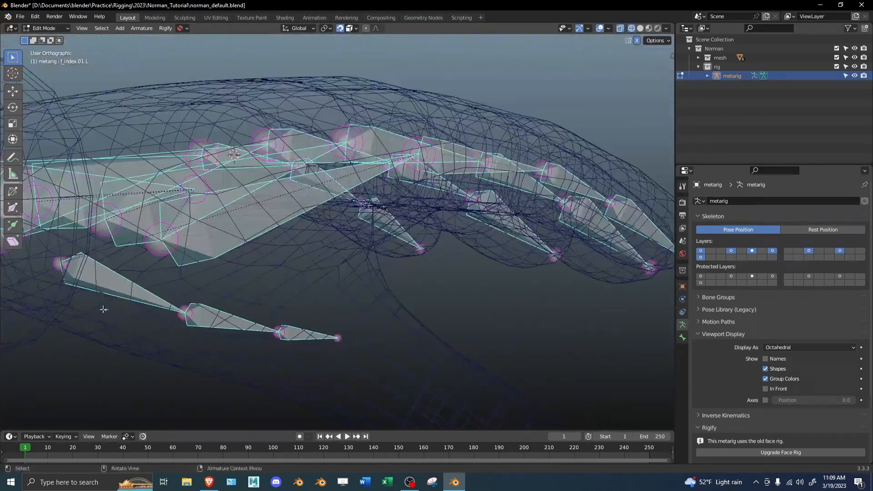
{"action": "left_click", "coordinate": [227, 320], "text": "shift"}
{"action": "key", "text": "g"}
{"action": "key", "text": "r"}
{"action": "left_click", "coordinate": [418, 275]}
Step: Reposition the thumb bones from other viewing angles so they run inside the thumb mesh
{"action": "middle_click_drag", "start_coordinate": [419, 275], "coordinate": [394, 355]}
{"action": "key", "text": "g"}
{"action": "left_click", "coordinate": [365, 160]}
{"action": "mouse_move", "coordinate": [354, 298]}
{"action": "middle_mouse_down"}
{"action": "mouse_move", "coordinate": [380, 219]}
{"action": "mouse_move", "coordinate": [313, 267]}
{"action": "mouse_move", "coordinate": [384, 231]}
{"action": "middle_mouse_up"}
{"action": "scroll", "coordinate": [314, 267], "scroll_direction": "up", "scroll_amount": 2}
{"action": "key", "text": "g"}
{"action": "left_click", "coordinate": [375, 195]}
Step: Toggle snapping and position the joint between the thumb's first and second bones within the mesh
{"action": "key", "text": "shift+Tab"}
{"action": "key", "text": "shift+z"}
{"action": "mouse_move", "coordinate": [460, 213]}
{"action": "middle_mouse_down"}
{"action": "mouse_move", "coordinate": [488, 171]}
{"action": "mouse_move", "coordinate": [258, 312]}
{"action": "mouse_move", "coordinate": [350, 254]}
{"action": "middle_mouse_up"}
{"action": "key", "text": "shift+z"}
{"action": "key", "text": "g"}
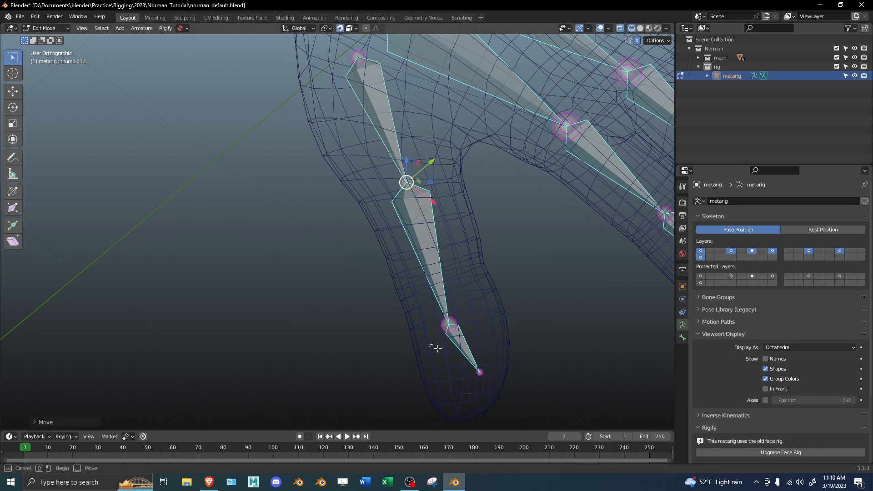
Step: Move the thumb's outer joint to the bend of the thumb mesh
{"action": "mouse_move", "coordinate": [441, 282]}
{"action": "middle_mouse_down"}
{"action": "mouse_move", "coordinate": [421, 317]}
{"action": "mouse_move", "coordinate": [472, 302]}
{"action": "mouse_move", "coordinate": [430, 328]}
{"action": "mouse_move", "coordinate": [548, 155]}
{"action": "mouse_move", "coordinate": [441, 246]}
{"action": "mouse_move", "coordinate": [473, 255]}
{"action": "middle_mouse_up"}
{"action": "key", "text": "shift+z"}
{"action": "scroll", "coordinate": [441, 245], "scroll_direction": "up", "scroll_amount": 3}
{"action": "key", "text": "g"}
{"action": "left_click", "coordinate": [443, 243]}
Step: Reposition the joint between the thumb's first and second bones within the thumb mesh
{"action": "scroll", "coordinate": [443, 244], "scroll_direction": "down", "scroll_amount": 3}
{"action": "key", "text": "shift+z"}
{"action": "left_click_drag", "start_coordinate": [377, 292], "coordinate": [411, 271]}
{"action": "scroll", "coordinate": [279, 345], "scroll_direction": "up", "scroll_amount": 2}
{"action": "middle_click_drag", "start_coordinate": [411, 271], "coordinate": [391, 354]}
{"action": "key", "text": "g"}
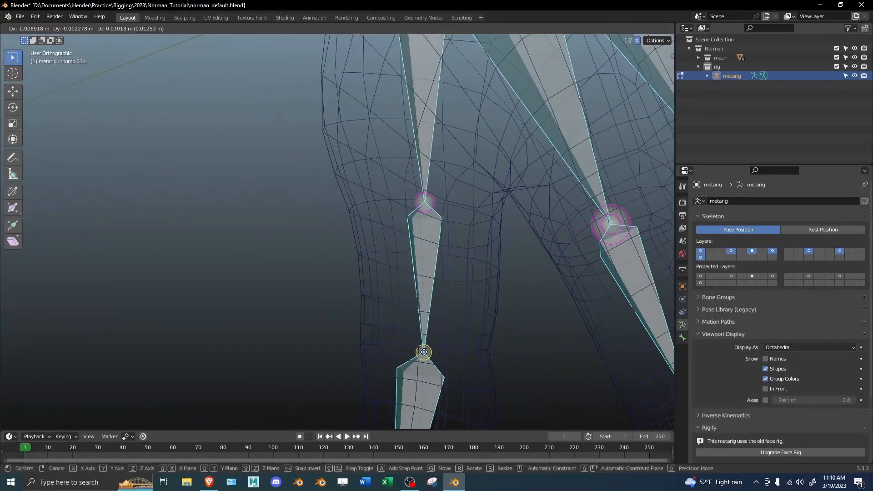
{"action": "left_click", "coordinate": [424, 188]}
Step: Flatten the index finger bones to 0 on the Y axis around the 3D cursor and rotate them along the finger mesh
{"action": "mouse_move", "coordinate": [424, 188]}
{"action": "middle_mouse_down"}
{"action": "mouse_move", "coordinate": [421, 135]}
{"action": "mouse_move", "coordinate": [343, 223]}
{"action": "middle_mouse_up"}
{"action": "key", "text": "z"}
{"action": "key", "text": "KP_7"}
{"action": "scroll", "coordinate": [472, 251], "scroll_direction": "up", "scroll_amount": 3}
{"action": "middle_click_drag", "start_coordinate": [471, 251], "coordinate": [300, 299], "text": "shift"}
{"action": "key", "text": "shift+z"}
{"action": "left_click_drag", "start_coordinate": [298, 298], "coordinate": [645, 214]}
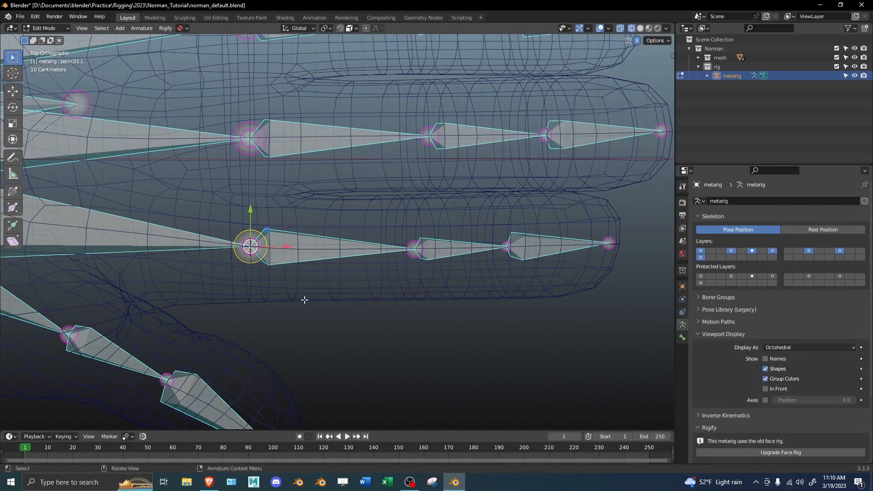
{"action": "key", "text": "period"}
{"action": "key", "text": "s"}
{"action": "key", "text": "y"}
{"action": "key", "text": "0"}
{"action": "key", "text": "Return"}
{"action": "key", "text": "r"}
{"action": "left_click", "coordinate": [614, 257]}
Step: Place the 3D cursor at the middle finger's base, scale its bones to 0 on Y and rotate them along the mesh
{"action": "middle_click_drag", "start_coordinate": [354, 174], "coordinate": [345, 220], "text": "shift"}
{"action": "left_click", "coordinate": [241, 184]}
{"action": "key", "text": "shift+s"}
{"action": "left_click_drag", "start_coordinate": [294, 285], "coordinate": [667, 211]}
{"action": "key", "text": "s"}
{"action": "key", "text": "y"}
{"action": "key", "text": "0"}
{"action": "key", "text": "Return"}
{"action": "key", "text": "r"}
{"action": "left_click", "coordinate": [641, 265]}
Step: Flatten the ring finger bones to 0 on Y from the finger's base joint and rotate them along the mesh
{"action": "middle_click_drag", "start_coordinate": [501, 160], "coordinate": [498, 239], "text": "shift"}
{"action": "left_click", "coordinate": [207, 206]}
{"action": "key", "text": "shift+s"}
{"action": "key", "text": "s"}
{"action": "key", "text": "y"}
{"action": "key", "text": "0"}
{"action": "key", "text": "Return"}
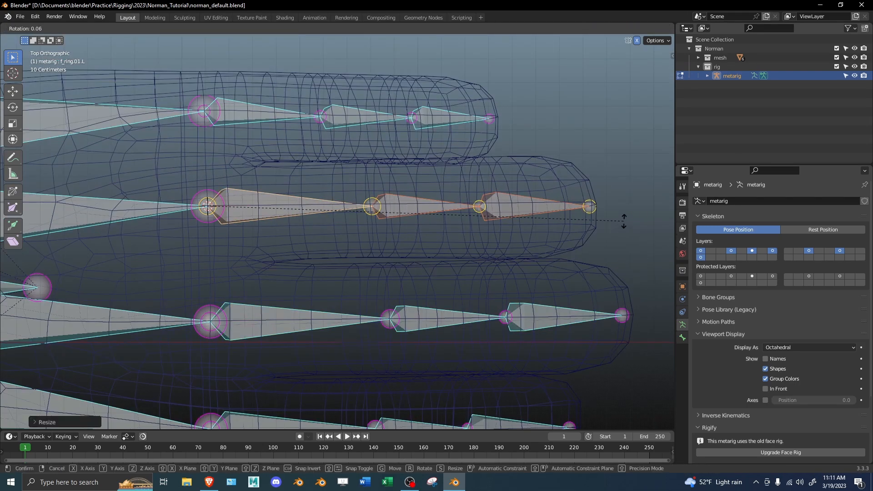
{"action": "left_click", "coordinate": [627, 209]}
Step: Display the bone axes of the metarig over the wireframe hand
{"action": "scroll", "coordinate": [627, 210], "scroll_direction": "down", "scroll_amount": 4}
{"action": "middle_click_drag", "start_coordinate": [626, 209], "coordinate": [402, 226]}
{"action": "key", "text": "alt+z"}
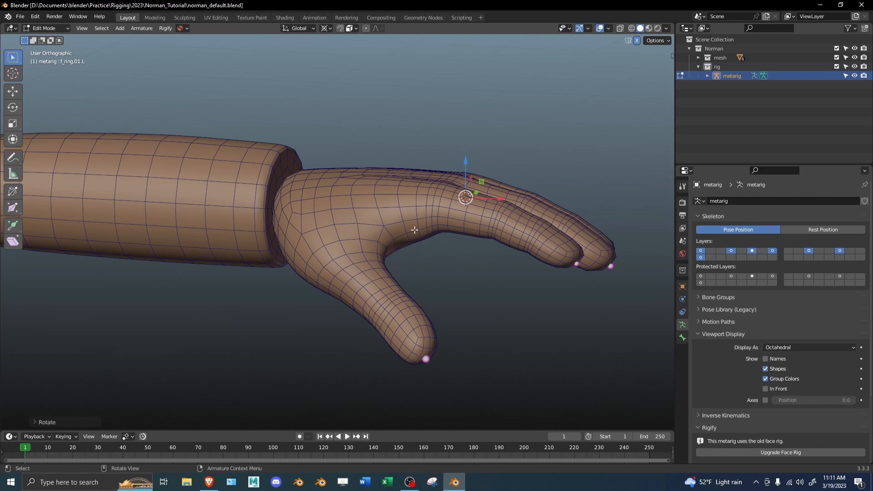
{"action": "middle_click_drag", "start_coordinate": [458, 225], "coordinate": [473, 250]}
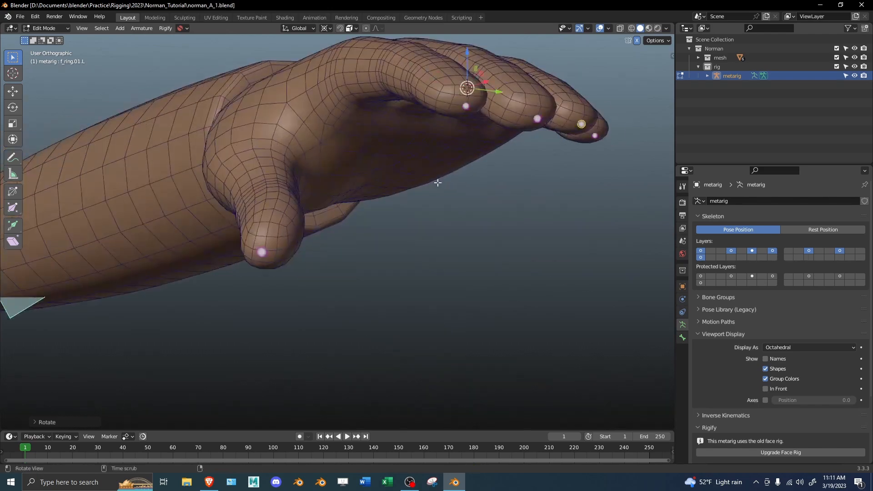
{"action": "mouse_move", "coordinate": [435, 181]}
{"action": "middle_mouse_down"}
{"action": "mouse_move", "coordinate": [456, 191]}
{"action": "mouse_move", "coordinate": [434, 263]}
{"action": "mouse_move", "coordinate": [391, 290]}
{"action": "mouse_move", "coordinate": [450, 258]}
{"action": "mouse_move", "coordinate": [421, 256]}
{"action": "mouse_move", "coordinate": [434, 252]}
{"action": "middle_mouse_up"}
{"action": "key", "text": "shift+z"}
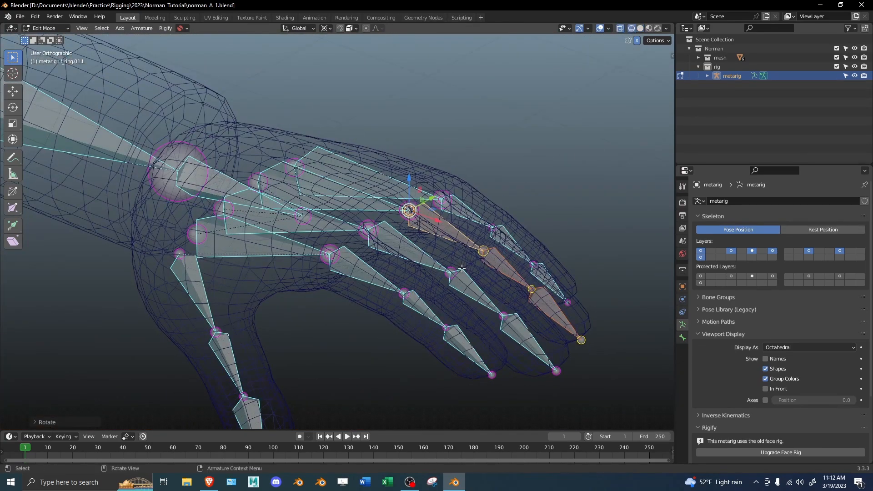
{"action": "left_click", "coordinate": [767, 399]}
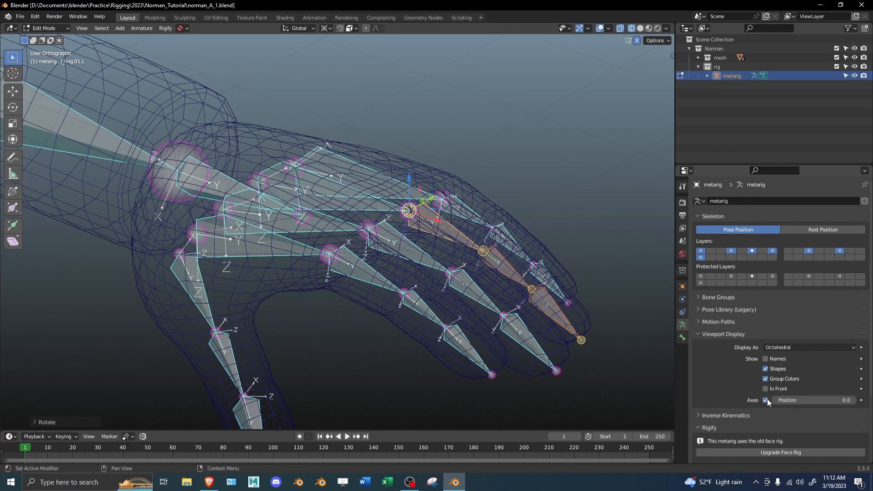
Step: Isolate the three little finger bones by hiding all other bones, and clear their roll
{"action": "middle_click_drag", "start_coordinate": [365, 211], "coordinate": [488, 171]}
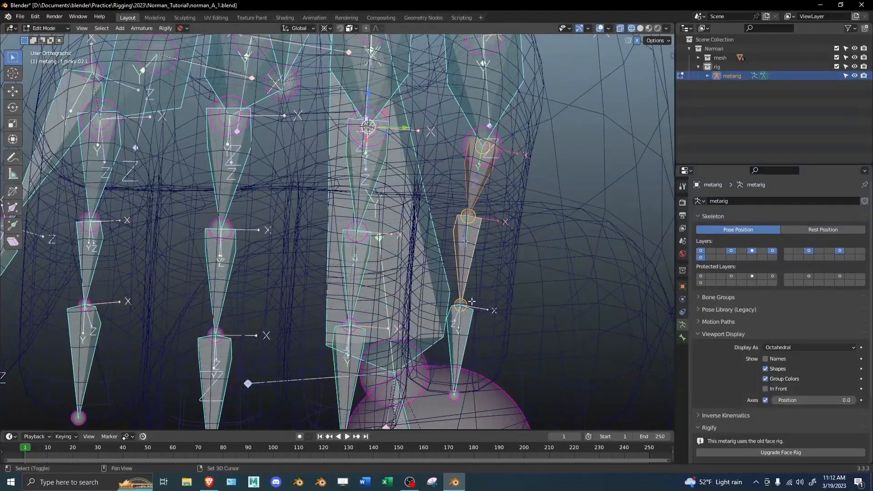
{"action": "middle_click_drag", "start_coordinate": [496, 280], "coordinate": [563, 225]}
{"action": "key", "text": "ctrl+KP_1"}
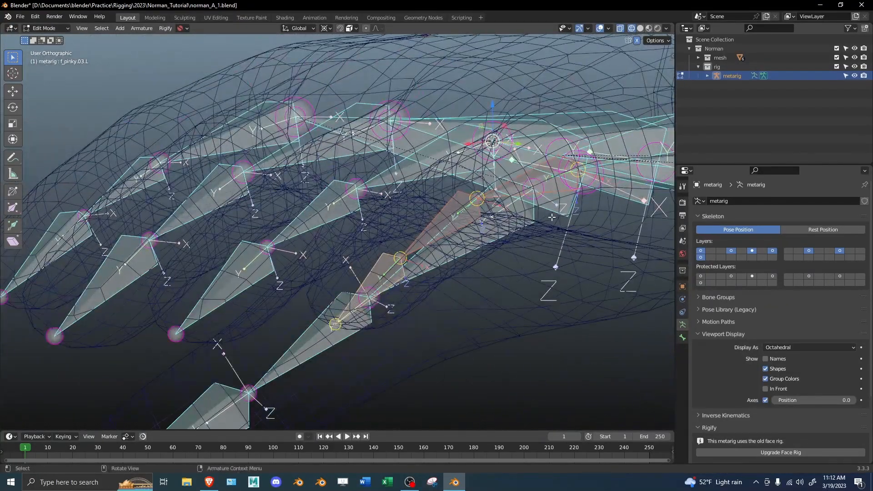
{"action": "key", "text": "shift+h"}
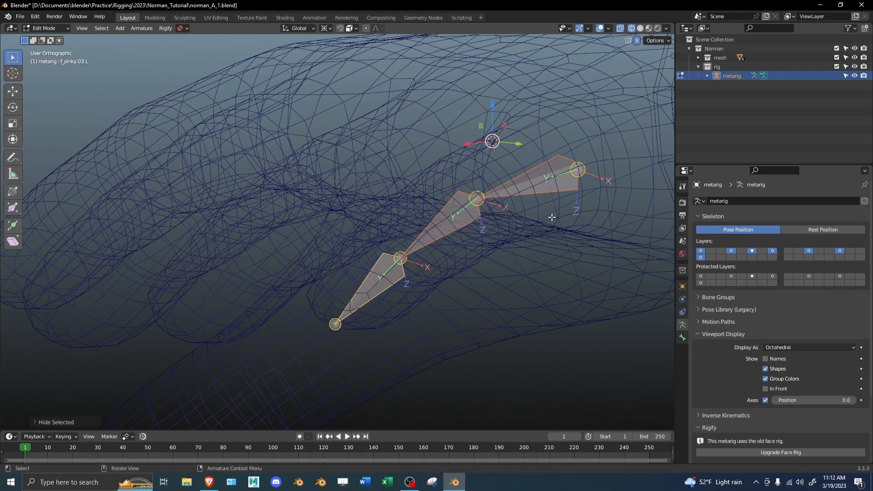
{"action": "key", "text": "ctrl+KP_1"}
{"action": "middle_click_drag", "start_coordinate": [556, 221], "coordinate": [555, 223], "text": "shift"}
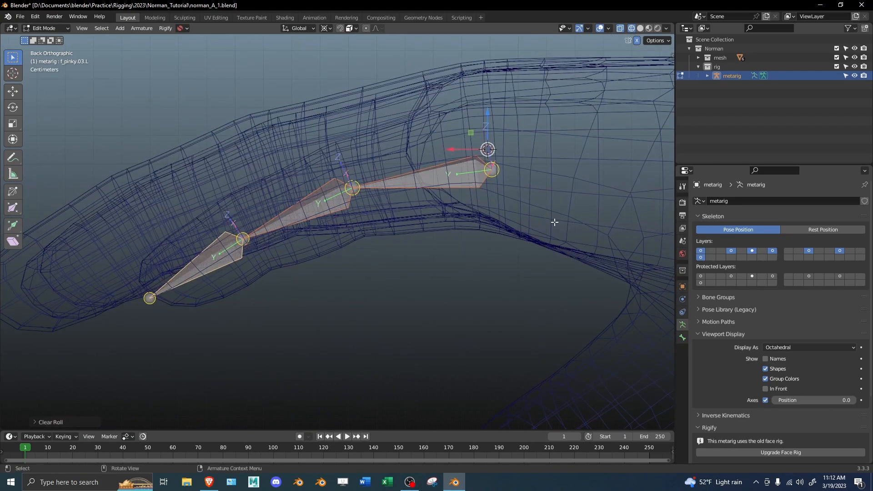
Step: Examine the little finger bones' axes from the front, back and side views
{"action": "key", "text": "KP_1"}
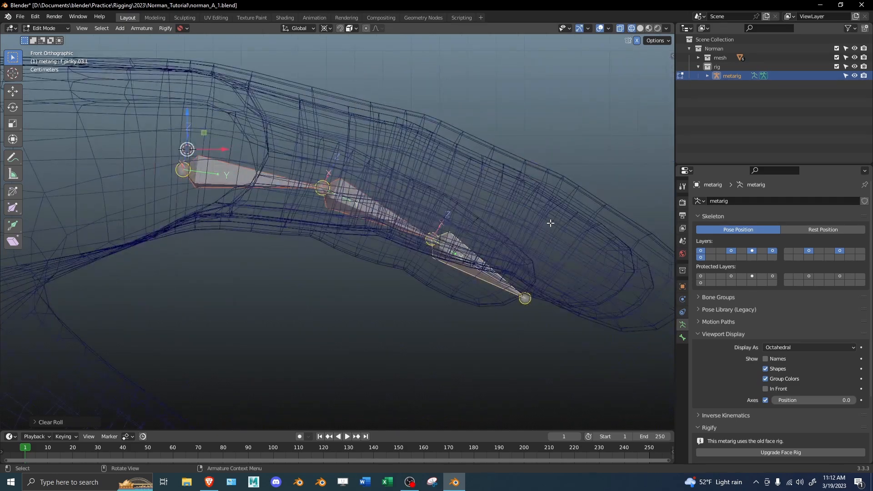
{"action": "key", "text": "ctrl+KP_1"}
{"action": "key", "text": "z"}
{"action": "middle_click_drag", "start_coordinate": [554, 242], "coordinate": [582, 246]}
{"action": "key", "text": "z"}
{"action": "middle_click_drag", "start_coordinate": [519, 255], "coordinate": [582, 237]}
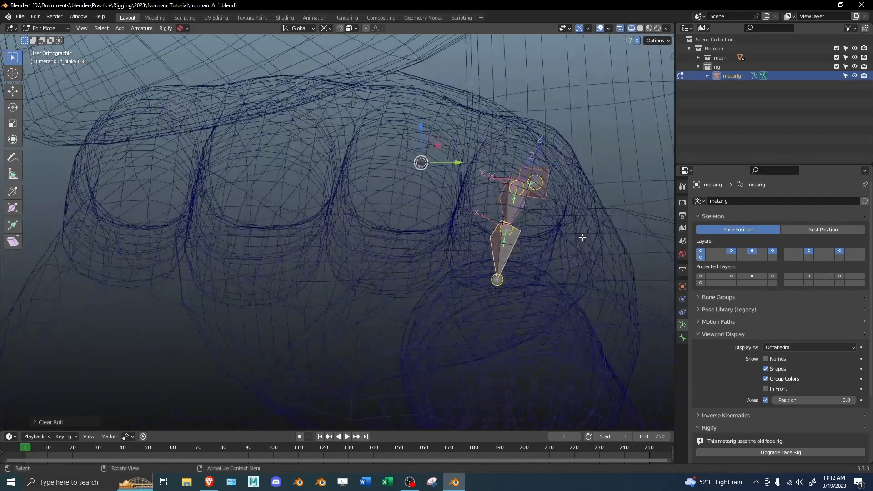
{"action": "key", "text": "ctrl+KP_3"}
{"action": "key", "text": "KP_1"}
{"action": "key", "text": "ctrl+KP_3"}
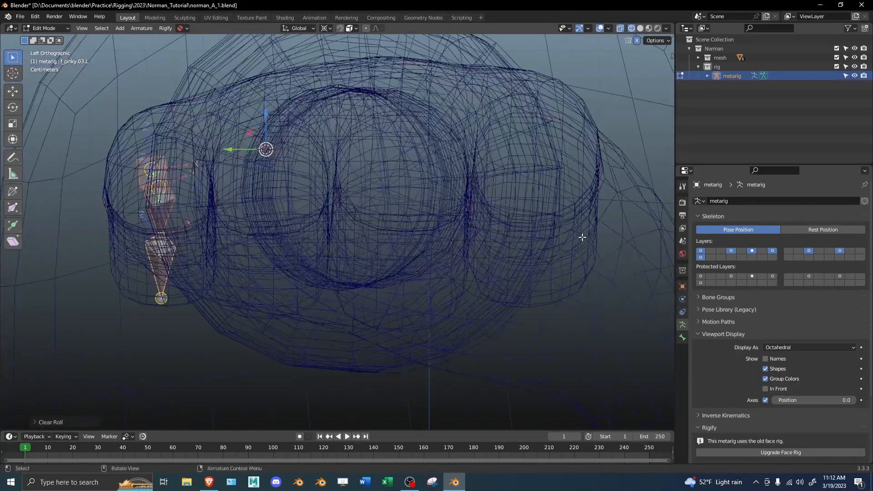
Step: Roll the little finger's middle and tip bones by -25 degrees in the right view
{"action": "key", "text": "KP_3"}
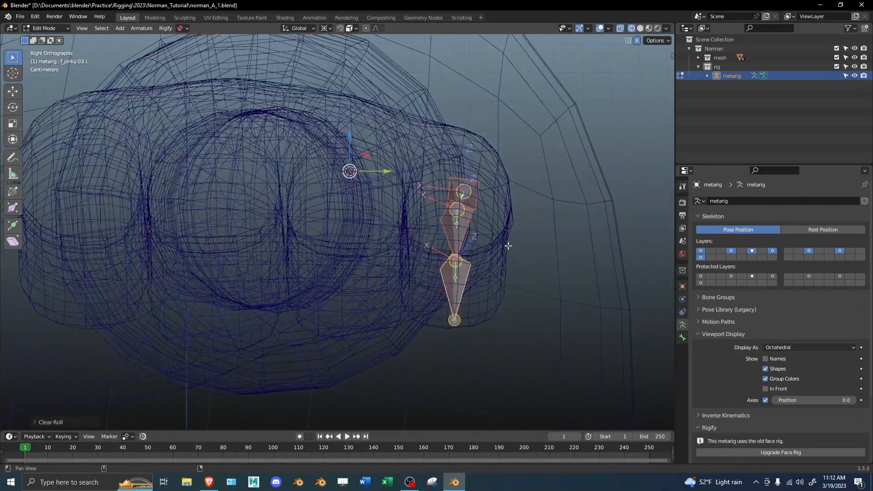
{"action": "middle_click_drag", "start_coordinate": [518, 237], "coordinate": [505, 241]}
{"action": "left_click", "coordinate": [513, 191]}
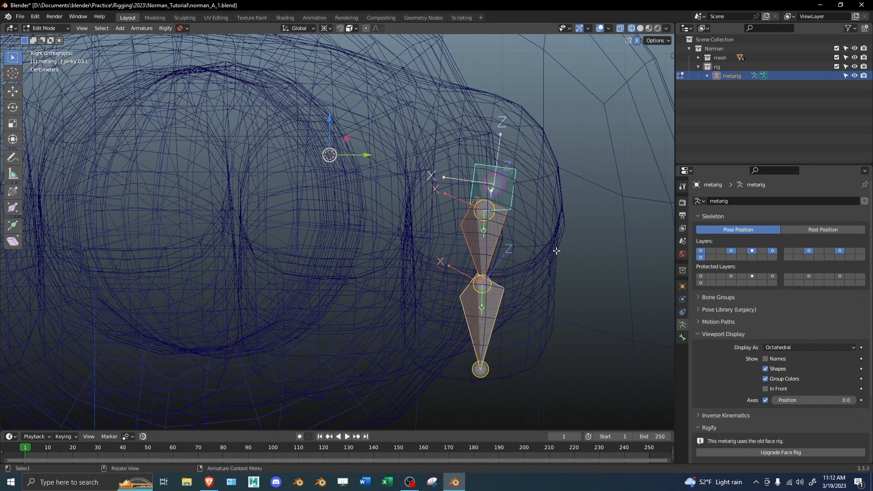
{"action": "key", "text": "ctrl+r"}
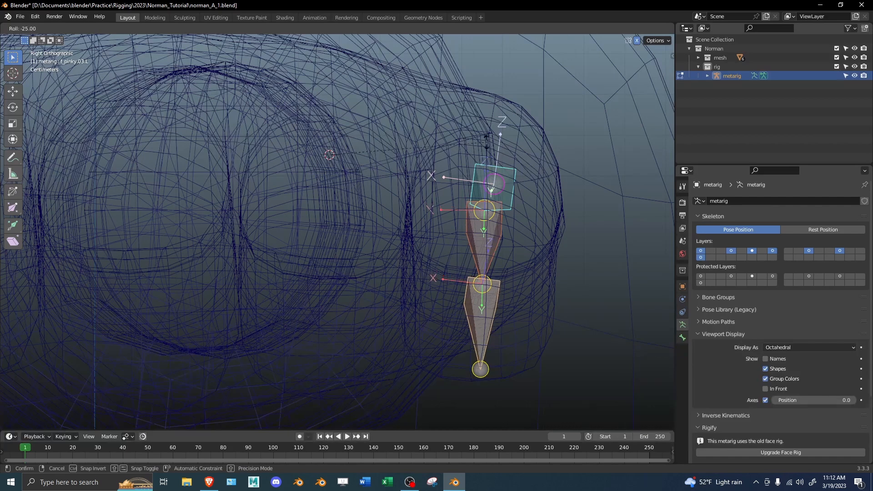
{"action": "right_click", "coordinate": [483, 141]}
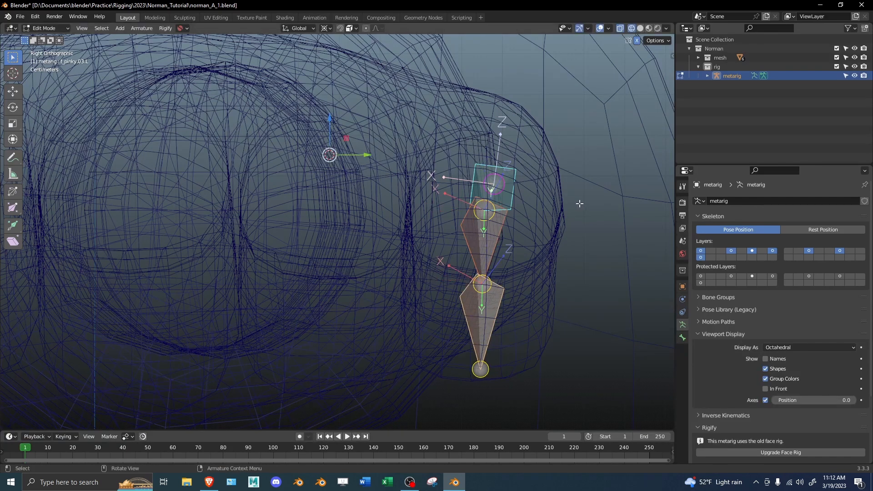
{"action": "key", "text": "ctrl+r"}
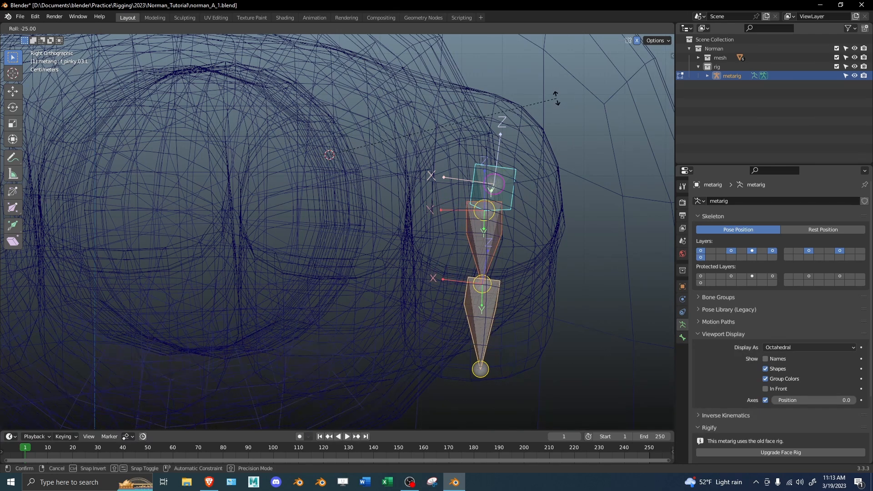
{"action": "left_click", "coordinate": [556, 103]}
Step: Roll the little finger's tip bone by a further -5 degrees
{"action": "left_click", "coordinate": [488, 314]}
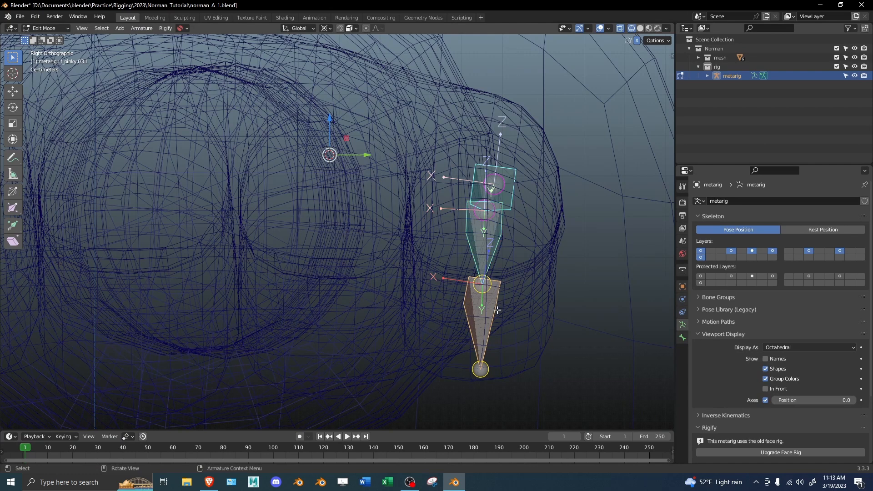
{"action": "key", "text": "ctrl+r"}
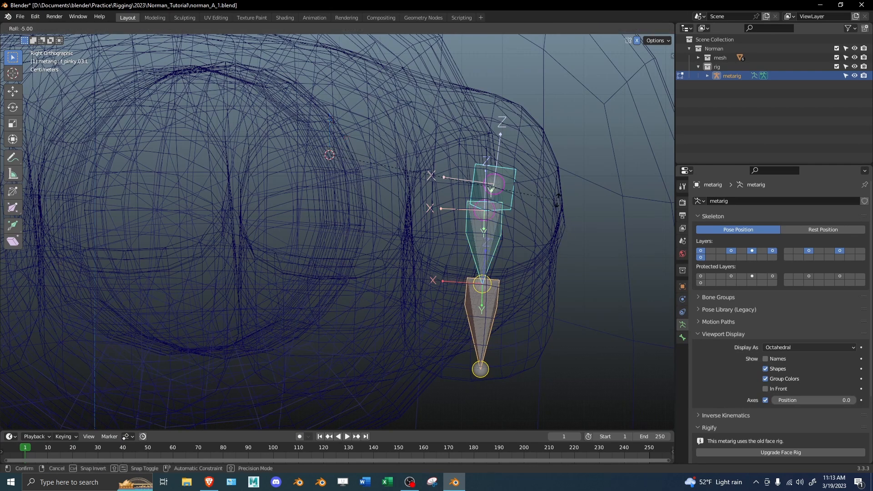
{"action": "left_click", "coordinate": [557, 201]}
Step: Fine-tune the roll of the little finger's middle and base bones so their X axes line up
{"action": "key", "text": "ctrl+r"}
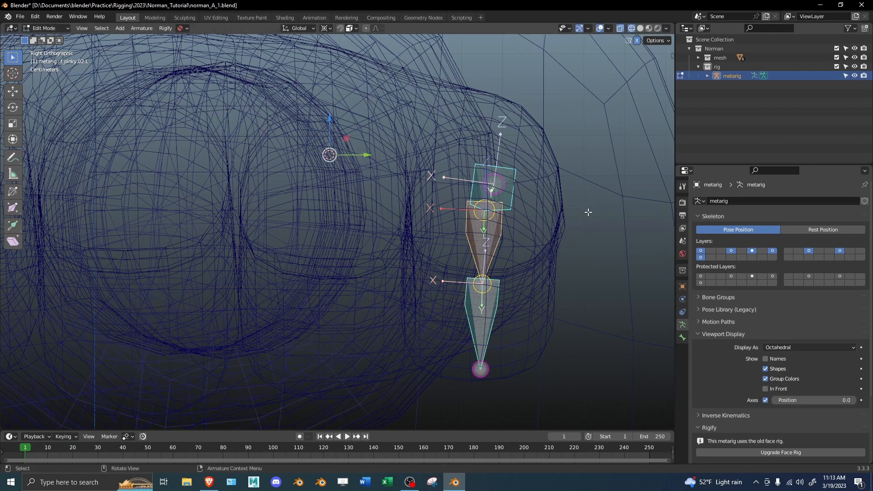
{"action": "left_click", "coordinate": [584, 209]}
{"action": "left_click", "coordinate": [529, 179]}
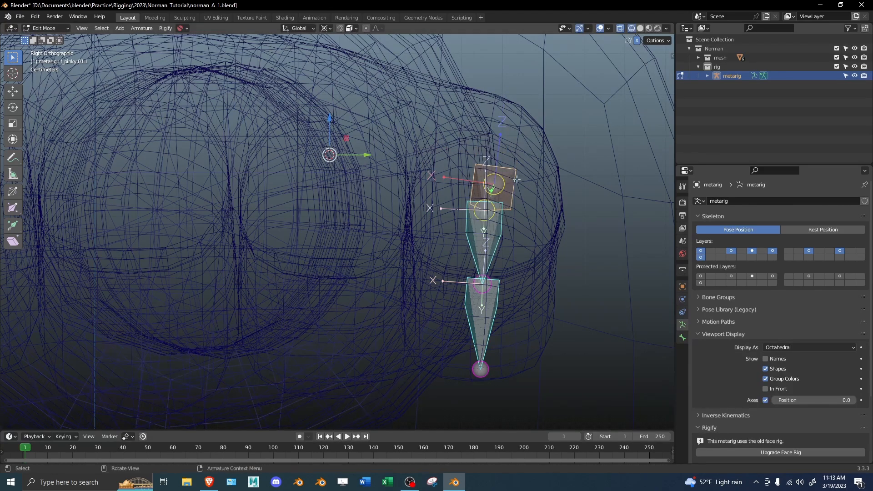
{"action": "key", "text": "ctrl+r"}
{"action": "left_click", "coordinate": [560, 178]}
Step: Reveal all bones, select the three ring finger bones and hide the rest
{"action": "middle_click_drag", "start_coordinate": [400, 227], "coordinate": [342, 259]}
{"action": "key", "text": "alt+h"}
{"action": "middle_click_drag", "start_coordinate": [341, 259], "coordinate": [407, 179], "text": "shift"}
{"action": "left_click", "coordinate": [406, 179]}
{"action": "left_click", "coordinate": [331, 326], "text": "shift"}
{"action": "left_click", "coordinate": [301, 406], "text": "shift"}
{"action": "key", "text": "shift+h"}
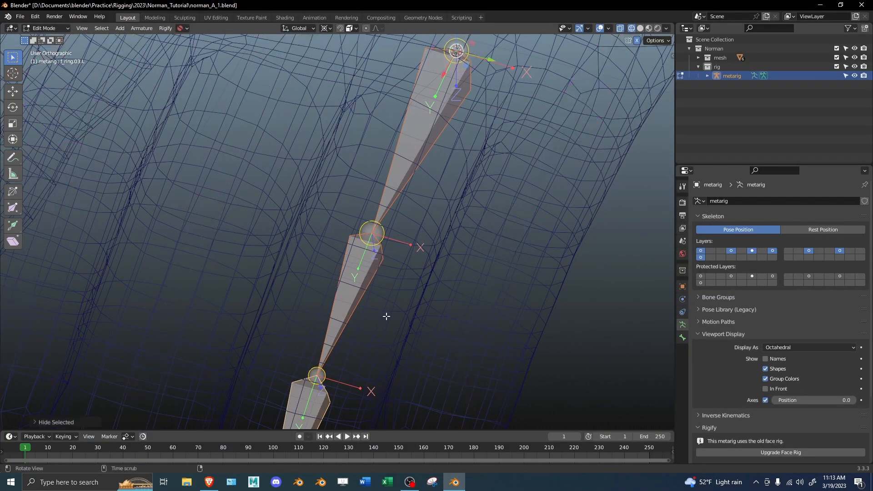
Step: Roll the three ring finger bones by about -5 degrees in the right view to level their X axes
{"action": "key", "text": "KP_3"}
{"action": "middle_click_drag", "start_coordinate": [429, 266], "coordinate": [422, 267], "text": "shift"}
{"action": "key", "text": "alt+r"}
{"action": "key", "text": "ctrl+z"}
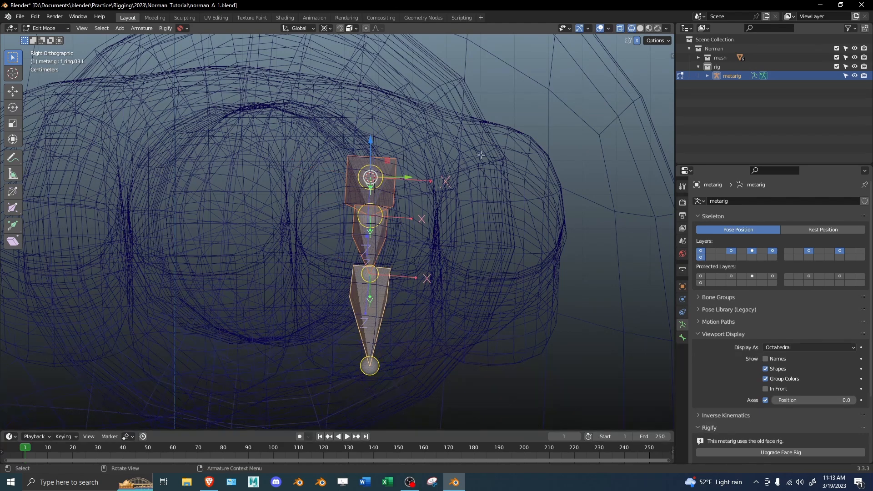
{"action": "key", "text": "ctrl+r"}
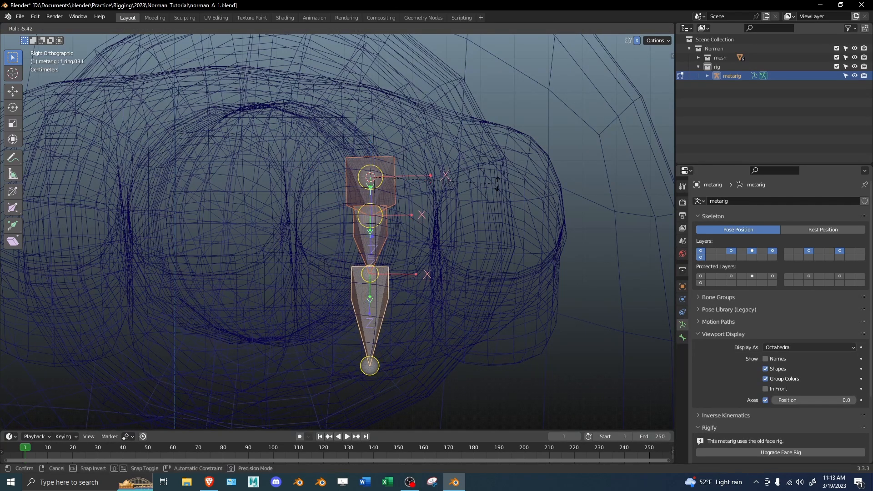
{"action": "left_click", "coordinate": [498, 187]}
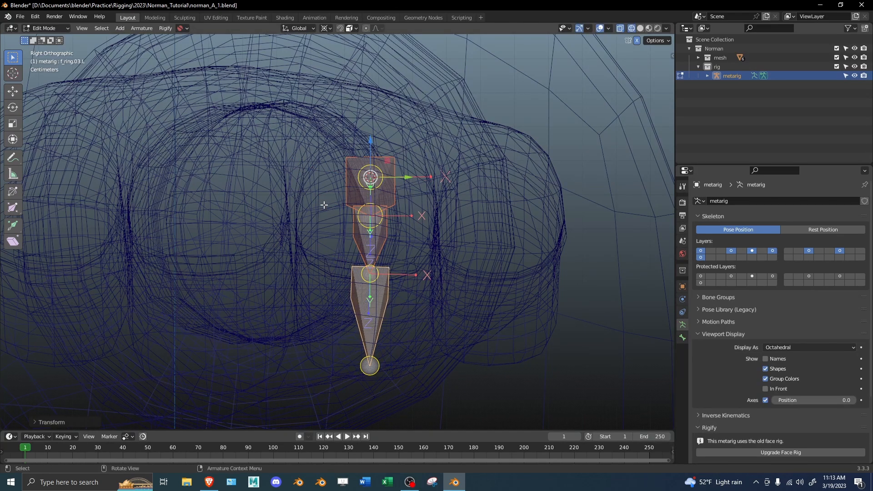
Step: Reveal the hidden bones, select the three middle finger bones and hide all others
{"action": "key", "text": "z"}
{"action": "middle_click_drag", "start_coordinate": [427, 204], "coordinate": [325, 220]}
{"action": "key", "text": "alt+h"}
{"action": "scroll", "coordinate": [325, 220], "scroll_direction": "down", "scroll_amount": 2}
{"action": "key", "text": "z"}
{"action": "left_click", "coordinate": [297, 313]}
{"action": "left_click", "coordinate": [313, 238], "text": "shift"}
{"action": "left_click", "coordinate": [331, 170], "text": "shift"}
{"action": "key", "text": "shift+h"}
{"action": "middle_click_drag", "start_coordinate": [332, 171], "coordinate": [371, 198]}
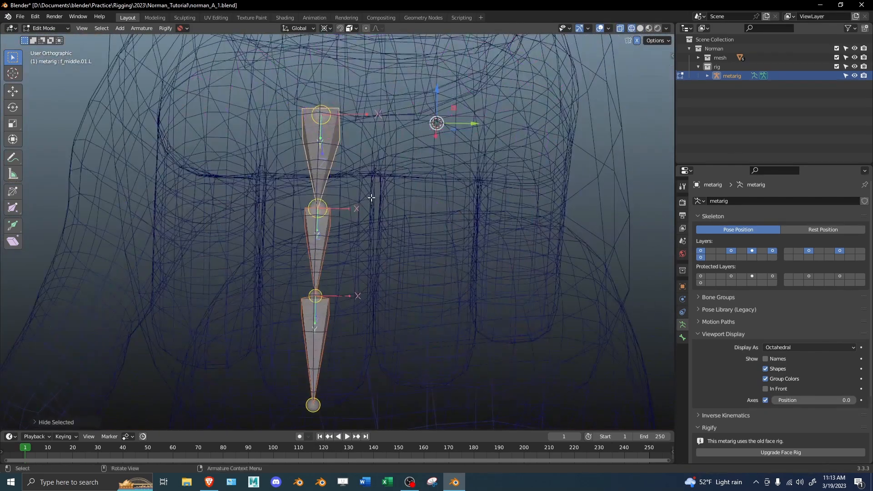
Step: Reveal all bones to compare the finger axes, and inspect the isolated middle finger bones from the right view
{"action": "key", "text": "alt+h"}
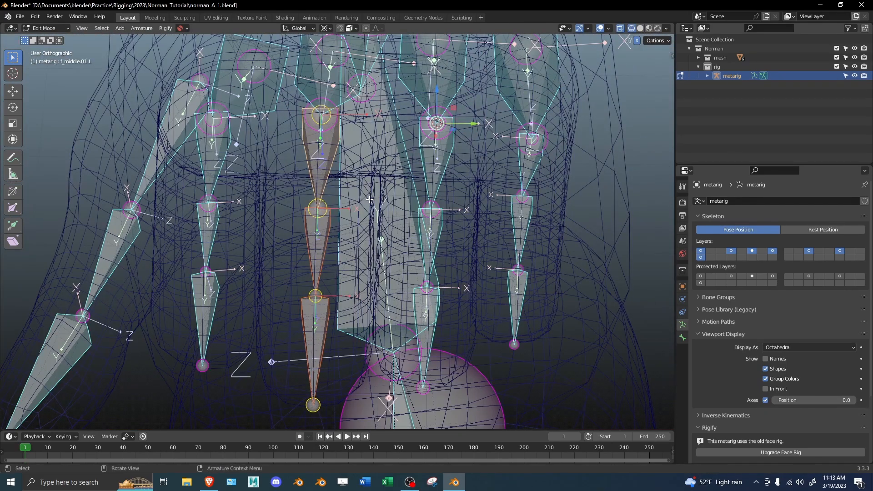
{"action": "middle_click_drag", "start_coordinate": [381, 207], "coordinate": [331, 165]}
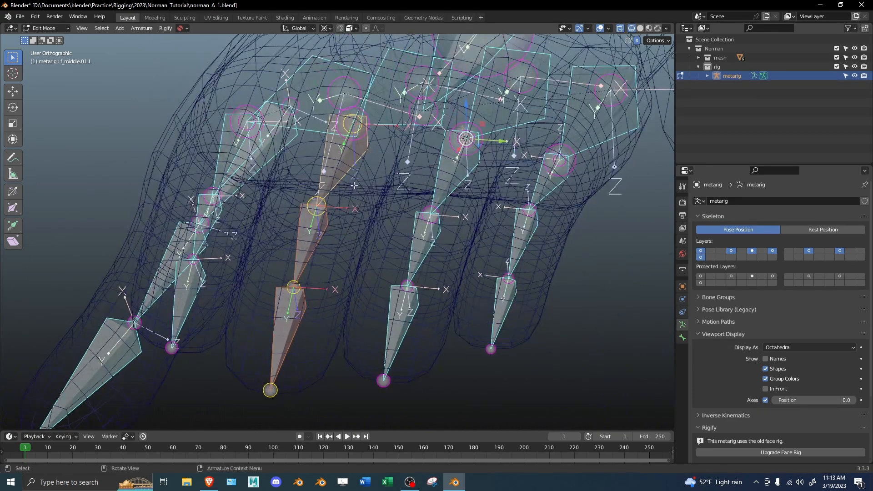
{"action": "key", "text": "shift+h"}
{"action": "key", "text": "alt+h"}
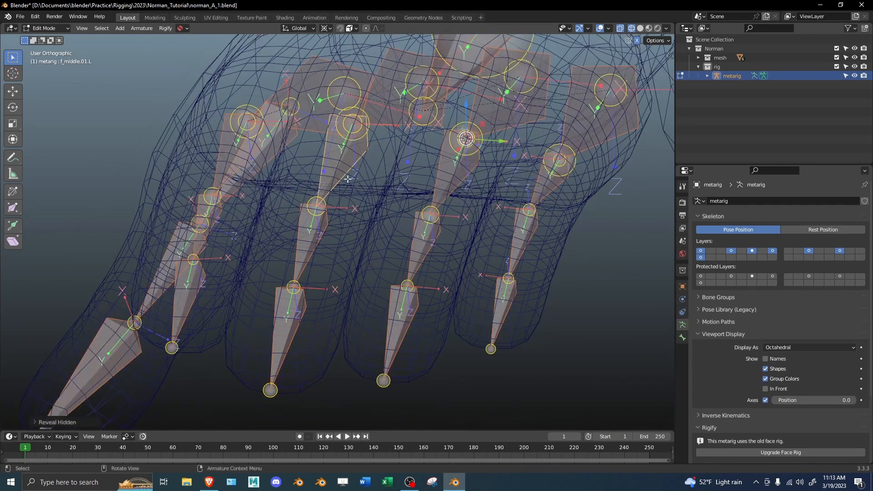
{"action": "key", "text": "ctrl+z"}
{"action": "middle_click_drag", "start_coordinate": [461, 193], "coordinate": [386, 220]}
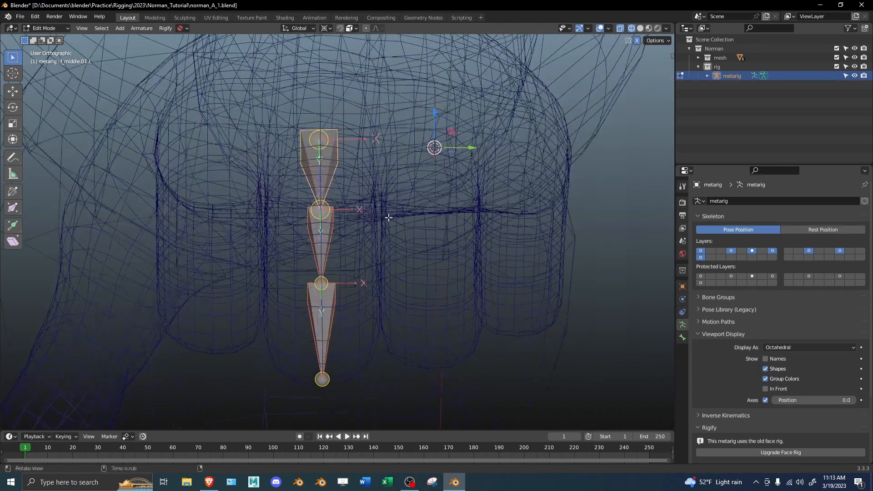
{"action": "key", "text": "KP_3"}
{"action": "scroll", "coordinate": [388, 217], "scroll_direction": "up", "scroll_amount": 1}
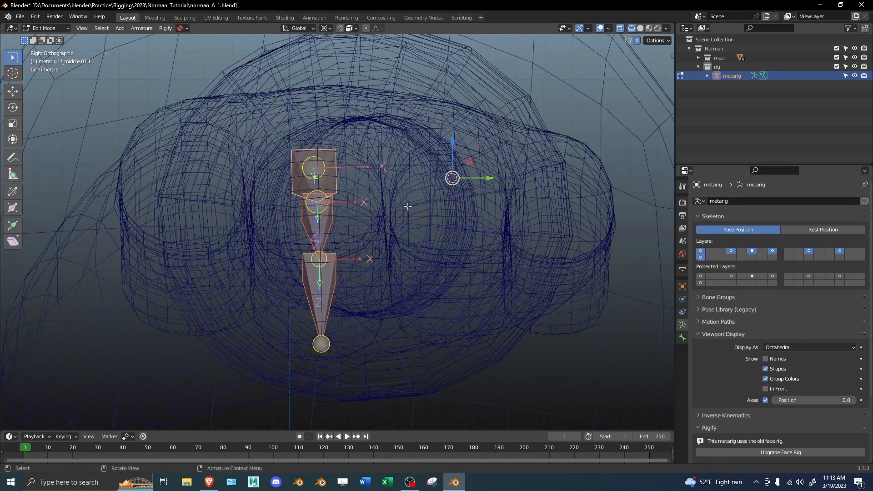
{"action": "key", "text": "ctrl+r"}
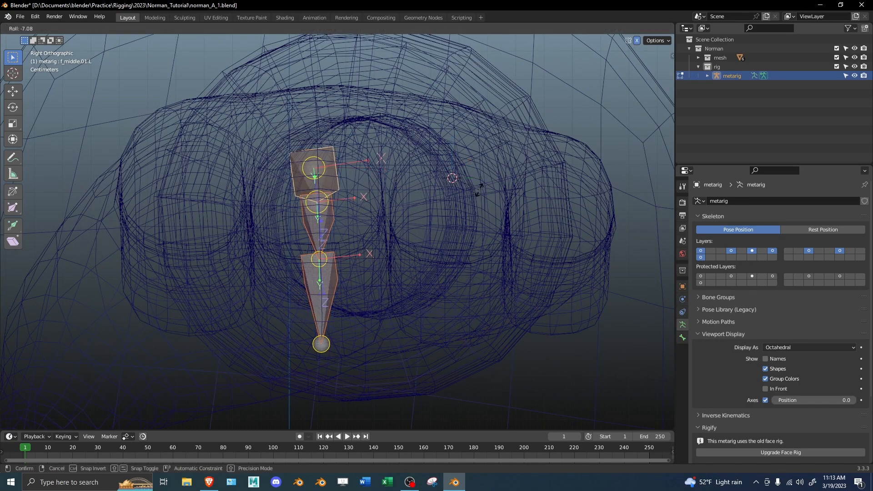
{"action": "right_click", "coordinate": [473, 199]}
{"action": "key", "text": "ctrl+r"}
{"action": "right_click", "coordinate": [467, 204]}
Step: Roll the middle finger's tip and centre bones by about 5 degrees each in the right view to level their X axes
{"action": "left_click", "coordinate": [316, 293]}
{"action": "key", "text": "ctrl+r"}
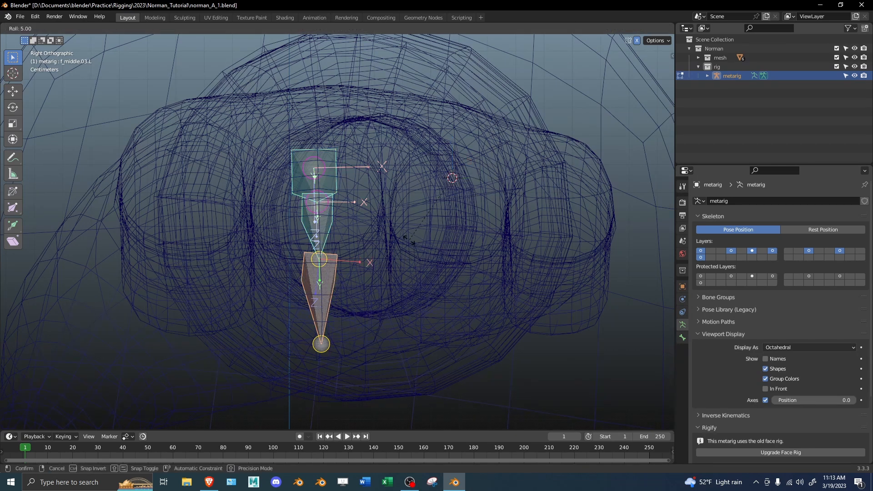
{"action": "left_click", "coordinate": [404, 265]}
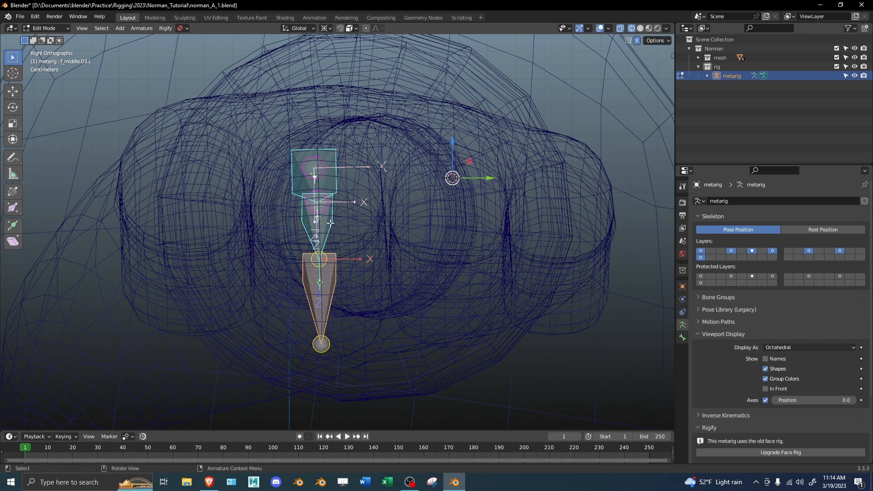
{"action": "scroll", "coordinate": [395, 202], "scroll_direction": "up", "scroll_amount": 1}
{"action": "key", "text": "ctrl+r"}
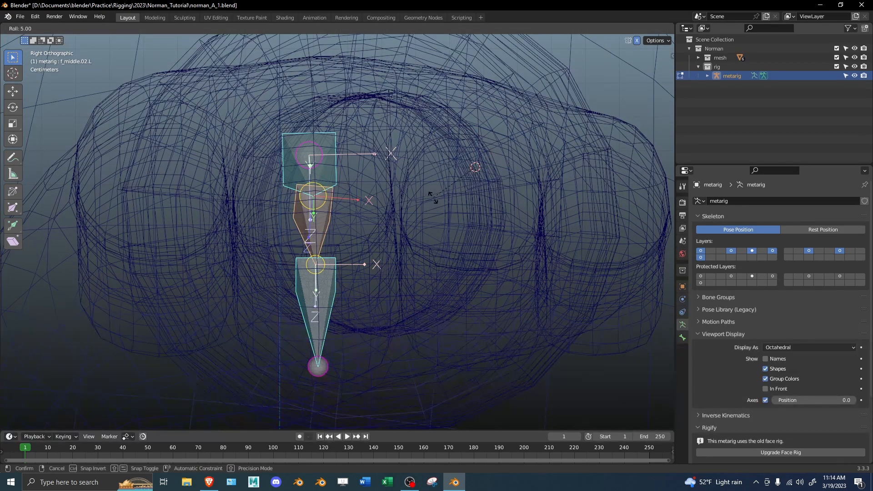
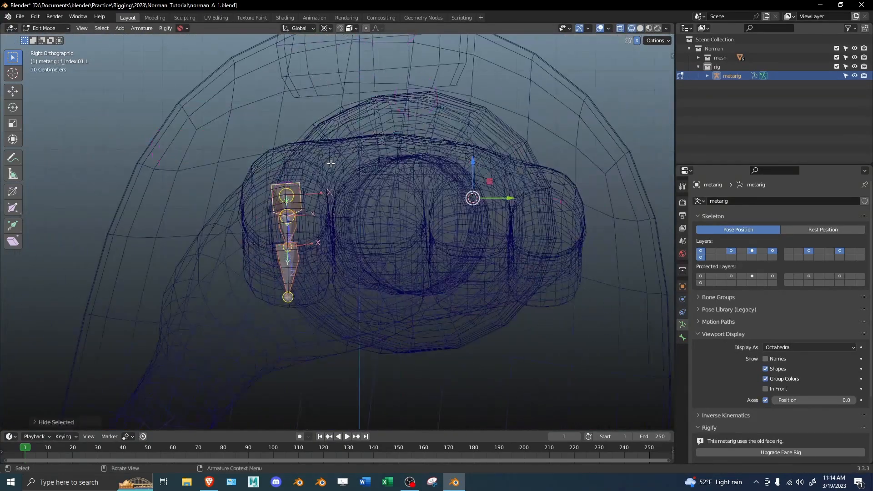
Step: Roll the index finger bones to level their X axes in the right view, turning the tip bone by about 1 degree
{"action": "key", "text": "ctrl+r"}
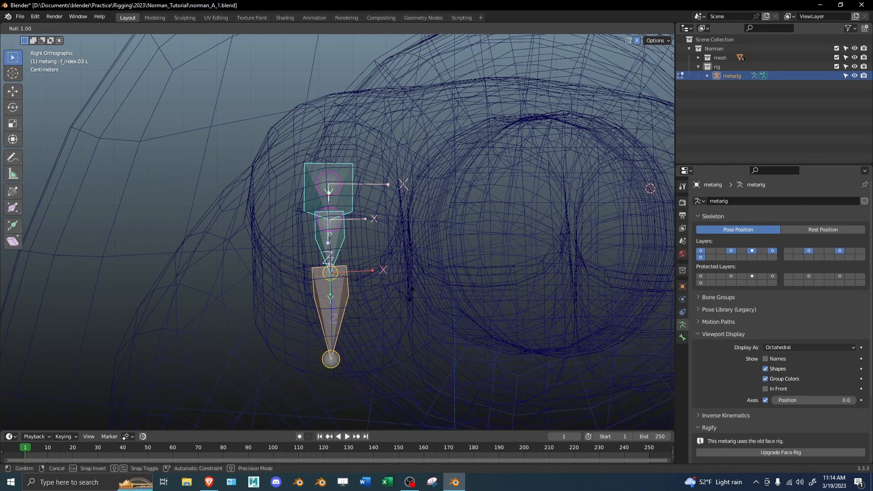
{"action": "left_click", "coordinate": [411, 293]}
{"action": "left_click", "coordinate": [329, 184]}
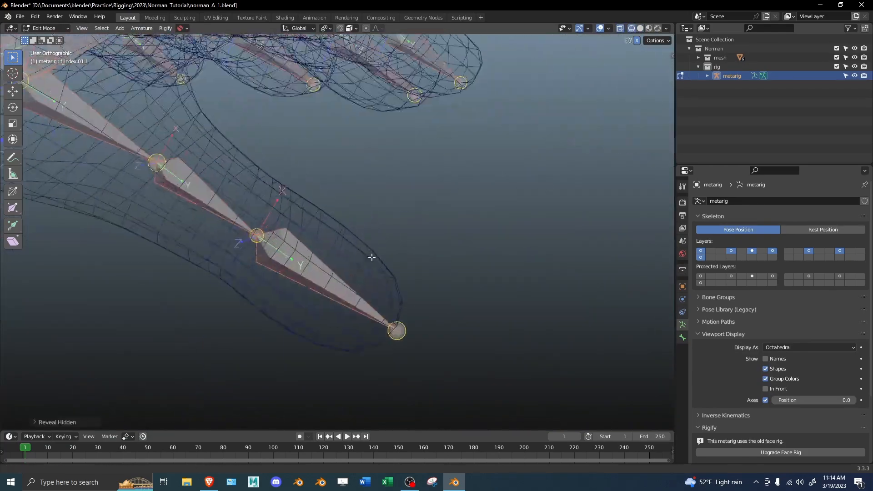
Step: Select the three left thumb bones and hide all other bones
{"action": "middle_click_drag", "start_coordinate": [372, 257], "coordinate": [317, 256]}
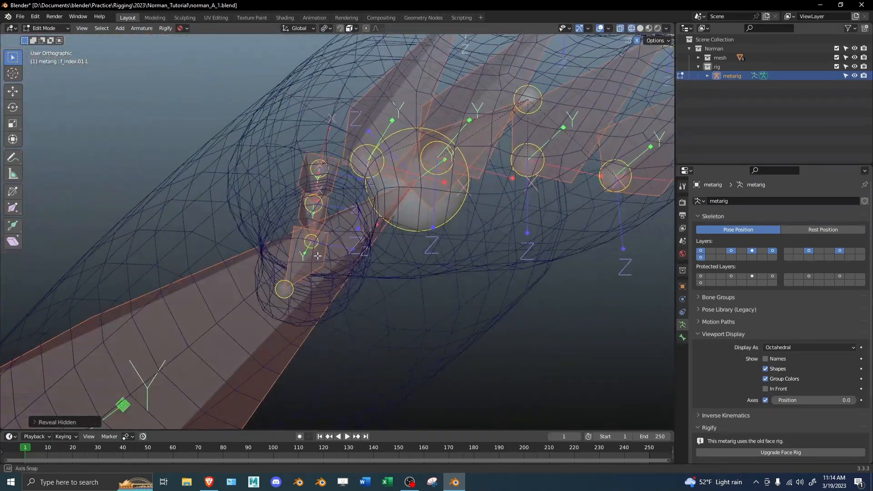
{"action": "left_click", "coordinate": [322, 171]}
{"action": "left_click", "coordinate": [325, 206], "text": "shift"}
{"action": "middle_click_drag", "start_coordinate": [325, 207], "coordinate": [363, 243]}
{"action": "left_click", "coordinate": [347, 273], "text": "shift"}
{"action": "middle_click_drag", "start_coordinate": [371, 277], "coordinate": [352, 281]}
{"action": "key", "text": "shift+h"}
{"action": "middle_click_drag", "start_coordinate": [409, 287], "coordinate": [358, 237]}
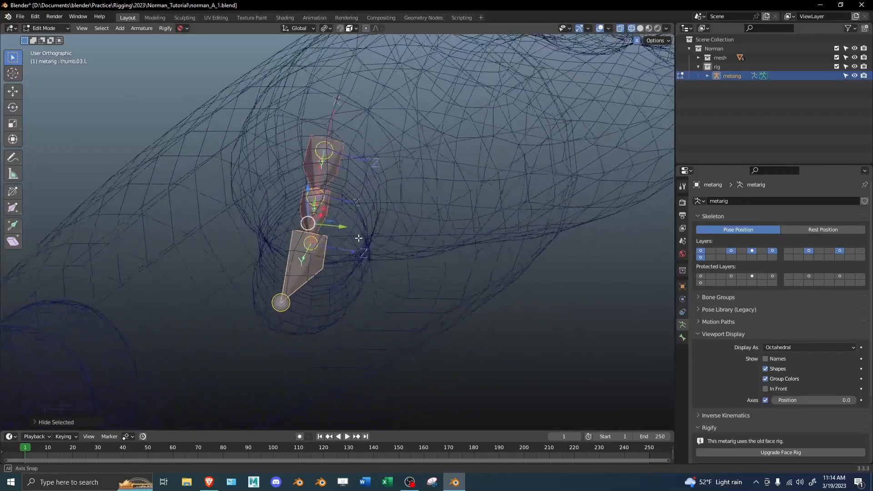
Step: Roll the three thumb bones by about 5 degrees, refining their roll to follow the thumb's bend
{"action": "key", "text": "ctrl+r"}
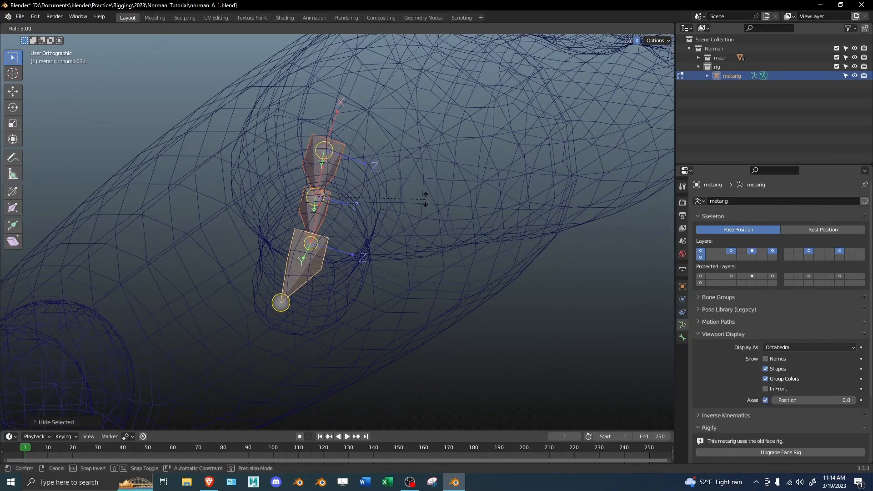
{"action": "left_click", "coordinate": [427, 201]}
{"action": "middle_click_drag", "start_coordinate": [427, 200], "coordinate": [500, 177]}
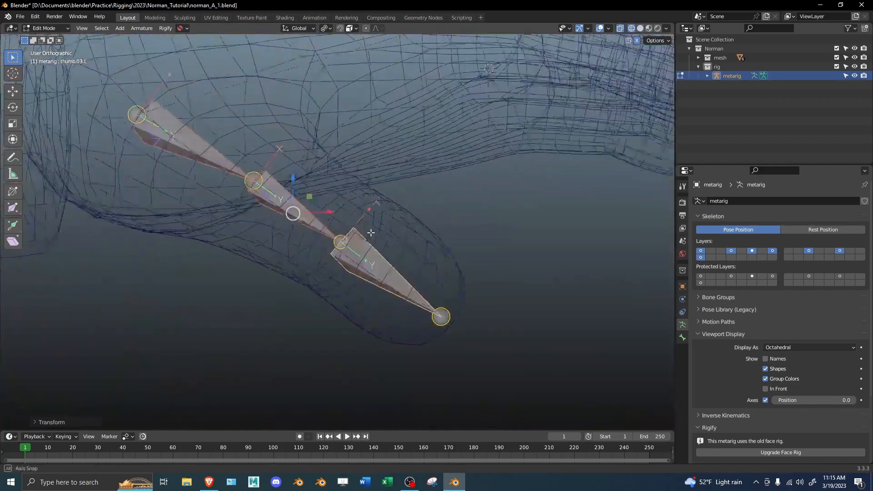
{"action": "key", "text": "ctrl+r"}
{"action": "left_click", "coordinate": [378, 233]}
Step: Return to Object Mode in wireframe display and save the file
{"action": "key", "text": "shift+z"}
{"action": "mouse_move", "coordinate": [378, 233]}
{"action": "middle_mouse_down"}
{"action": "mouse_move", "coordinate": [482, 196]}
{"action": "mouse_move", "coordinate": [434, 236]}
{"action": "mouse_move", "coordinate": [444, 215]}
{"action": "middle_mouse_up"}
{"action": "scroll", "coordinate": [481, 197], "scroll_direction": "down", "scroll_amount": 3}
{"action": "key", "text": "Tab"}
{"action": "key", "text": "shift+z"}
{"action": "mouse_move", "coordinate": [359, 199]}
{"action": "middle_mouse_down"}
{"action": "mouse_move", "coordinate": [409, 242]}
{"action": "mouse_move", "coordinate": [385, 245]}
{"action": "mouse_move", "coordinate": [425, 211]}
{"action": "mouse_move", "coordinate": [377, 226]}
{"action": "mouse_move", "coordinate": [446, 253]}
{"action": "mouse_move", "coordinate": [238, 189]}
{"action": "mouse_move", "coordinate": [355, 261]}
{"action": "mouse_move", "coordinate": [276, 251]}
{"action": "mouse_move", "coordinate": [291, 208]}
{"action": "mouse_move", "coordinate": [320, 270]}
{"action": "middle_mouse_up"}
{"action": "key", "text": "ctrl+s"}
{"action": "scroll", "coordinate": [238, 190], "scroll_direction": "up", "scroll_amount": 3}
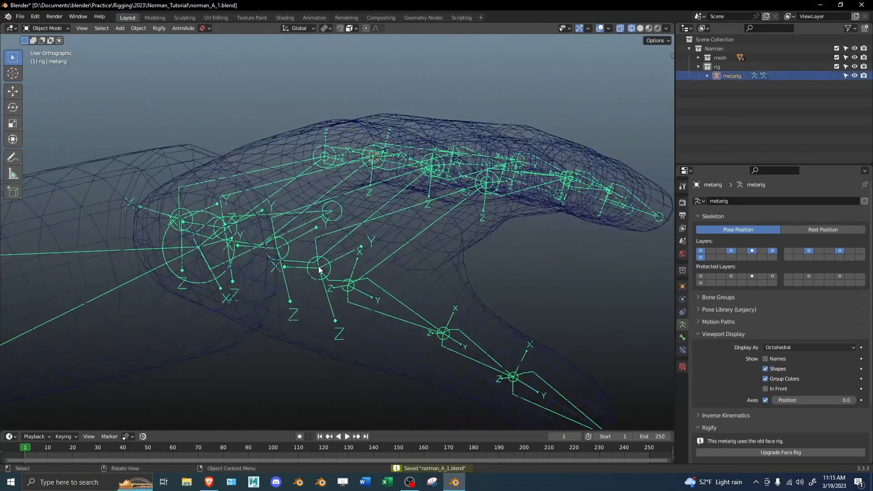
Step: Enter Edit Mode, reveal the hidden bones and select the base joints of the four left palm bones
{"action": "key", "text": "Tab"}
{"action": "key", "text": "alt+h"}
{"action": "middle_click_drag", "start_coordinate": [317, 269], "coordinate": [262, 281]}
{"action": "left_click", "coordinate": [305, 262]}
{"action": "left_click", "coordinate": [280, 241], "text": "shift"}
{"action": "left_click", "coordinate": [265, 86], "text": "shift"}
{"action": "middle_click_drag", "start_coordinate": [265, 87], "coordinate": [291, 102]}
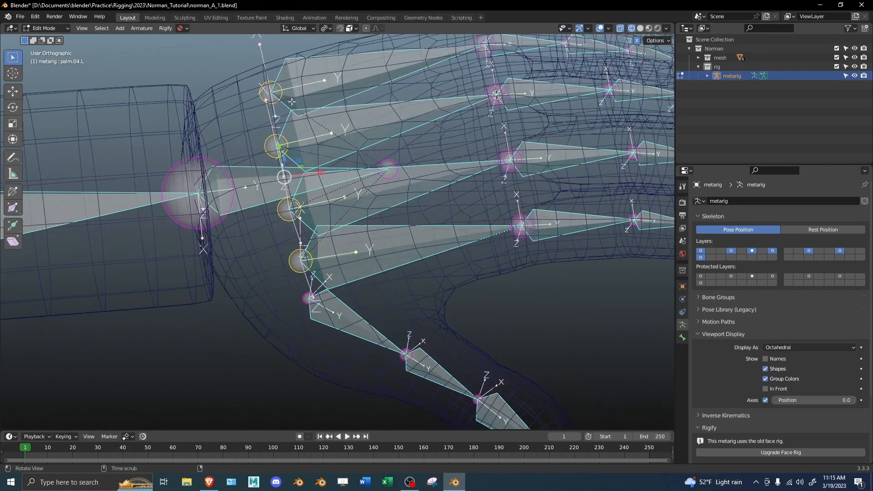
Step: Set the pivot to Median Point and flatten the selected palm joints by scaling them to 0 along Z
{"action": "key", "text": "KP_1"}
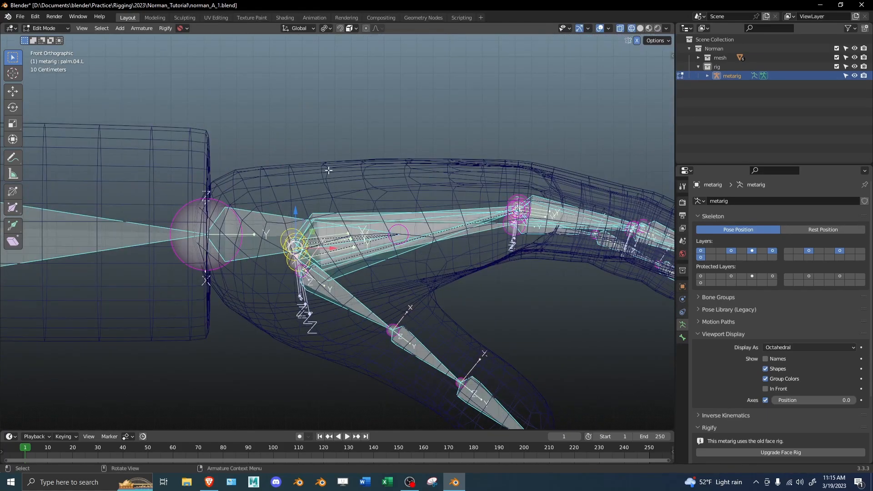
{"action": "key", "text": "period"}
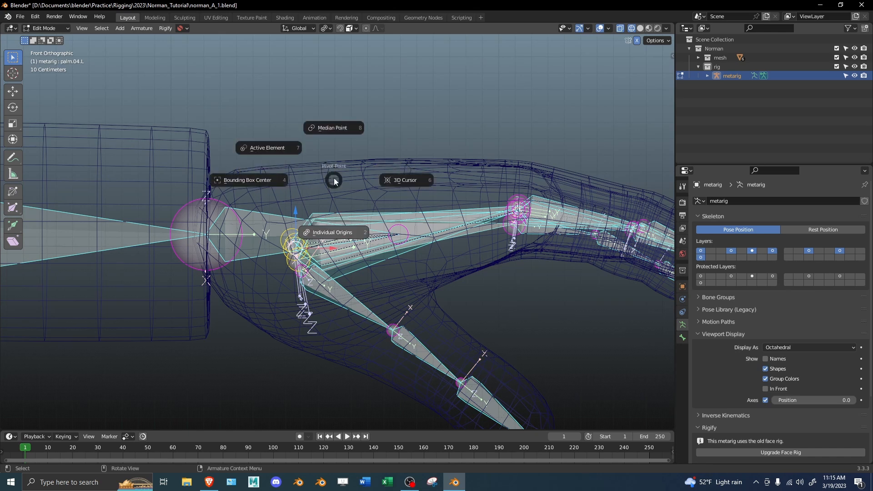
{"action": "left_click", "coordinate": [331, 119]}
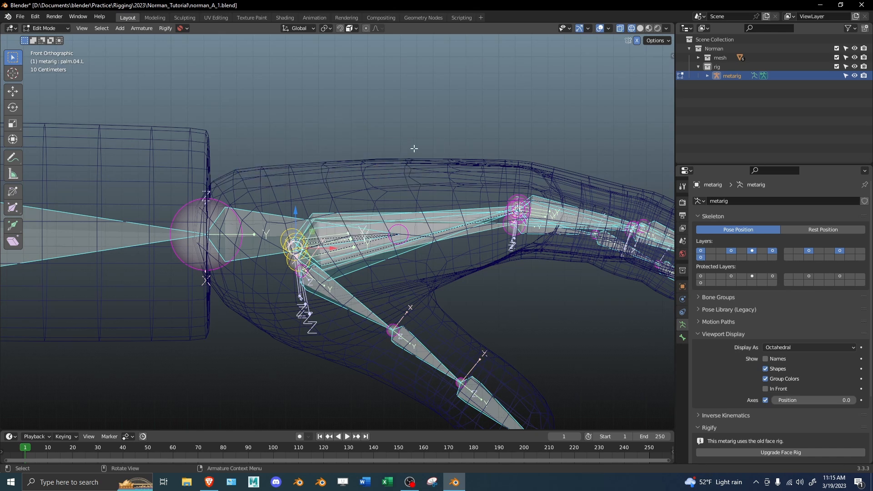
{"action": "key", "text": "s"}
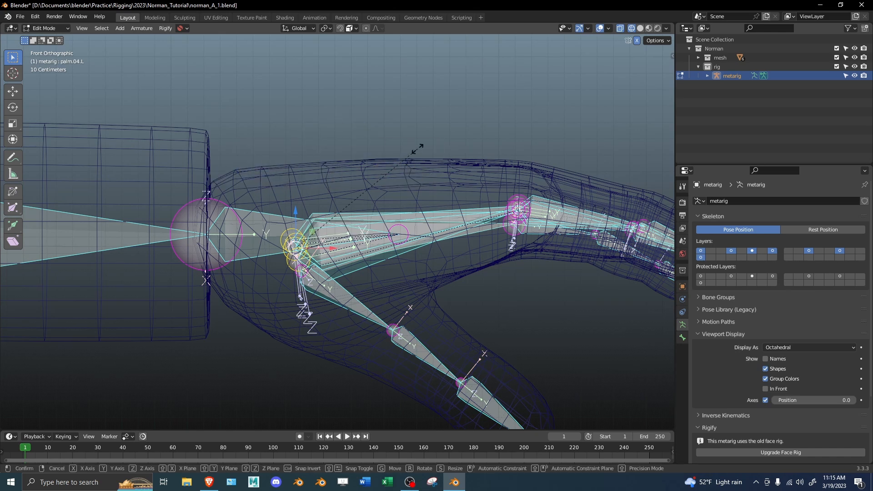
{"action": "key", "text": "z"}
{"action": "key", "text": "0"}
{"action": "key", "text": "Return"}
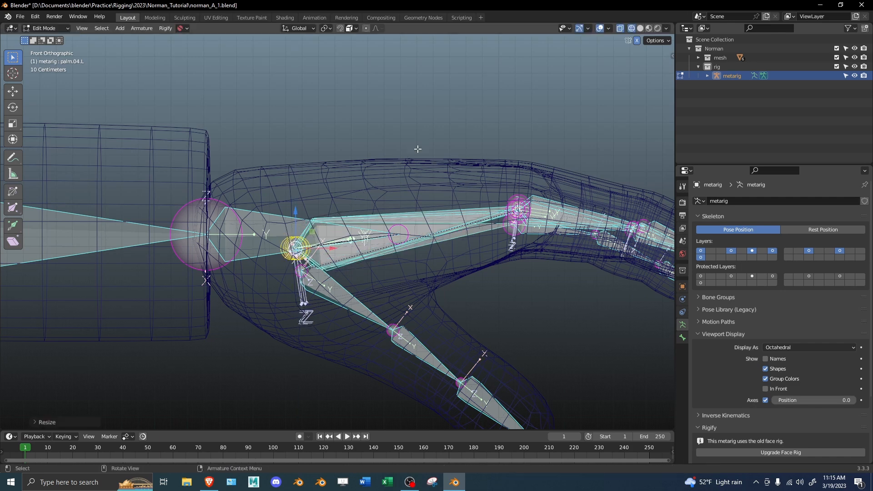
{"action": "key", "text": "s"}
{"action": "key", "text": "x"}
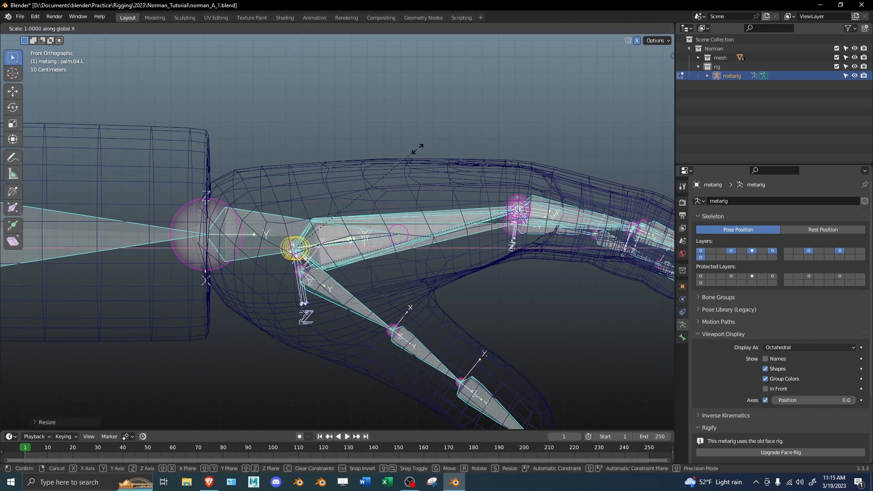
{"action": "key", "text": "Escape"}
Step: Raise the four palm base joints by about 0.19 m along Z in the front view
{"action": "middle_click_drag", "start_coordinate": [418, 149], "coordinate": [468, 282]}
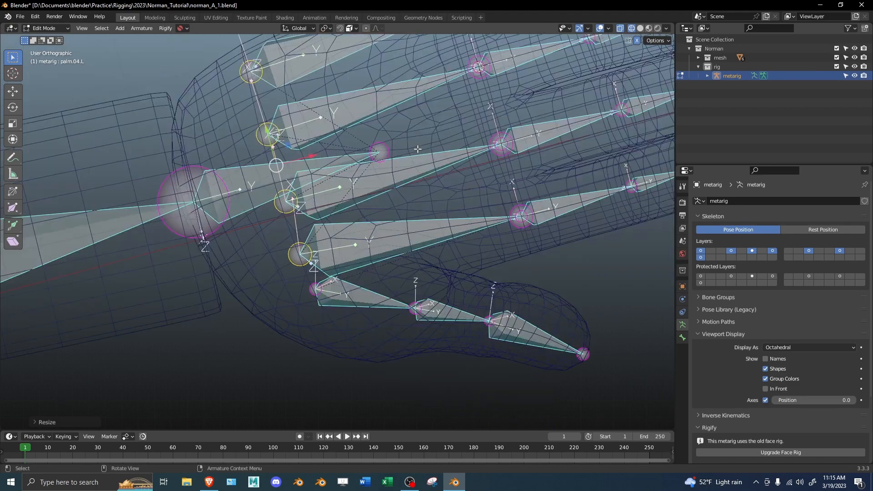
{"action": "key", "text": "KP_7"}
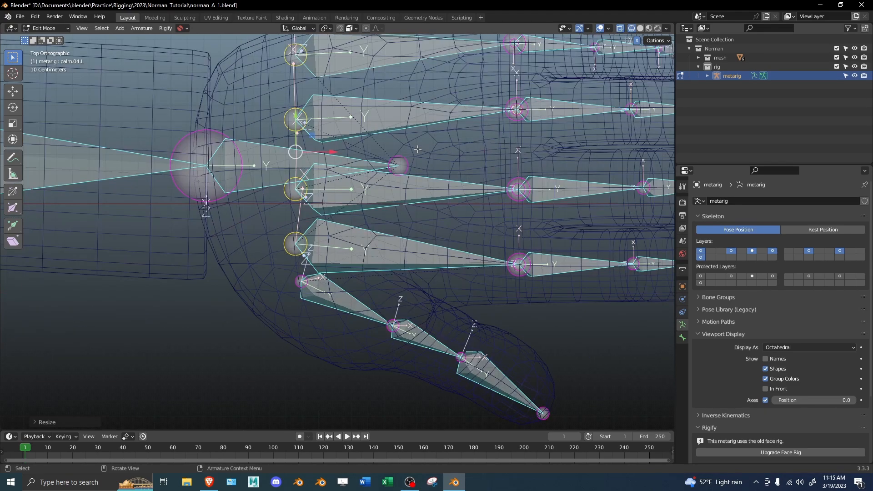
{"action": "middle_click_drag", "start_coordinate": [418, 149], "coordinate": [411, 175], "text": "shift"}
{"action": "key", "text": "KP_1"}
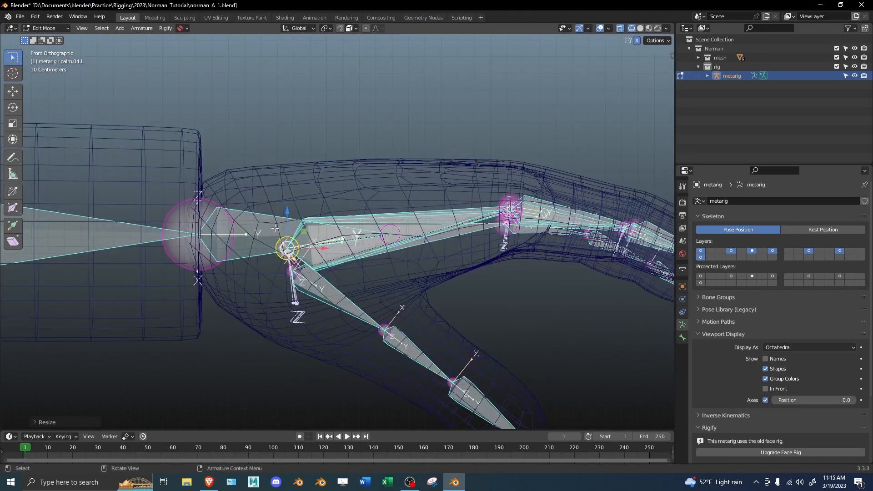
{"action": "key", "text": "g"}
{"action": "key", "text": "z"}
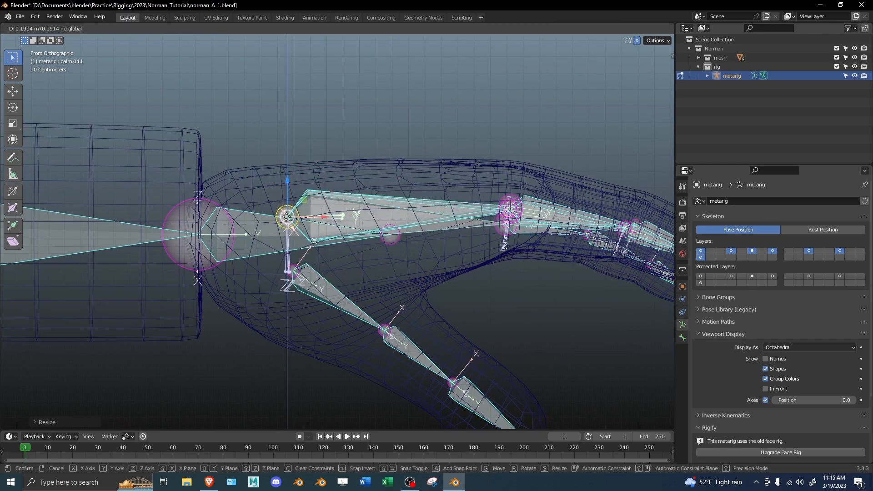
{"action": "left_click", "coordinate": [293, 182]}
Step: Roll the index and middle palm bones to align their X axes, turning the middle one by about -11 degrees
{"action": "middle_click_drag", "start_coordinate": [368, 46], "coordinate": [356, 86]}
{"action": "middle_click_drag", "start_coordinate": [328, 143], "coordinate": [438, 230]}
{"action": "left_click", "coordinate": [301, 210]}
{"action": "scroll", "coordinate": [301, 210], "scroll_direction": "up", "scroll_amount": 2}
{"action": "middle_click_drag", "start_coordinate": [356, 222], "coordinate": [491, 194]}
{"action": "key", "text": "ctrl+r"}
{"action": "left_click", "coordinate": [419, 196]}
{"action": "left_click", "coordinate": [395, 216]}
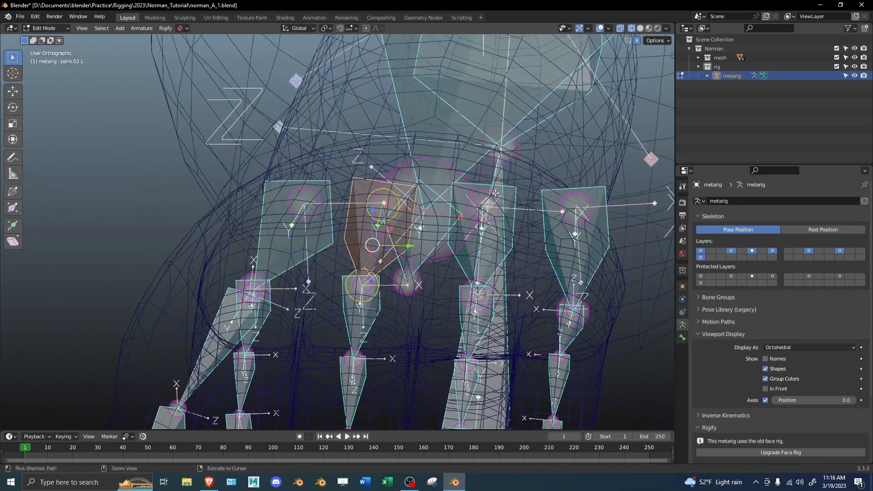
{"action": "key", "text": "ctrl+r"}
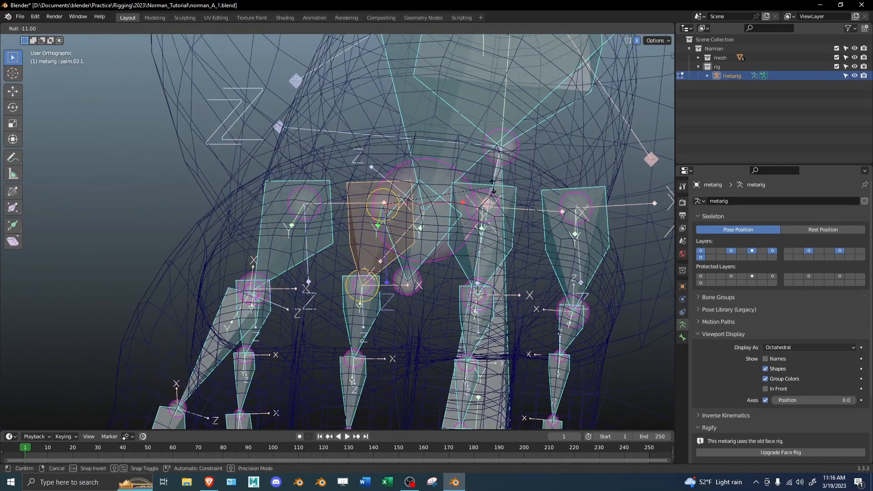
{"action": "left_click", "coordinate": [475, 233]}
Step: Roll the ring finger's palm bone by about -6 degrees to align its X axis with the neighbouring palm bones
{"action": "middle_click_drag", "start_coordinate": [475, 232], "coordinate": [489, 169]}
{"action": "left_click", "coordinate": [463, 228]}
{"action": "key", "text": "ctrl+r"}
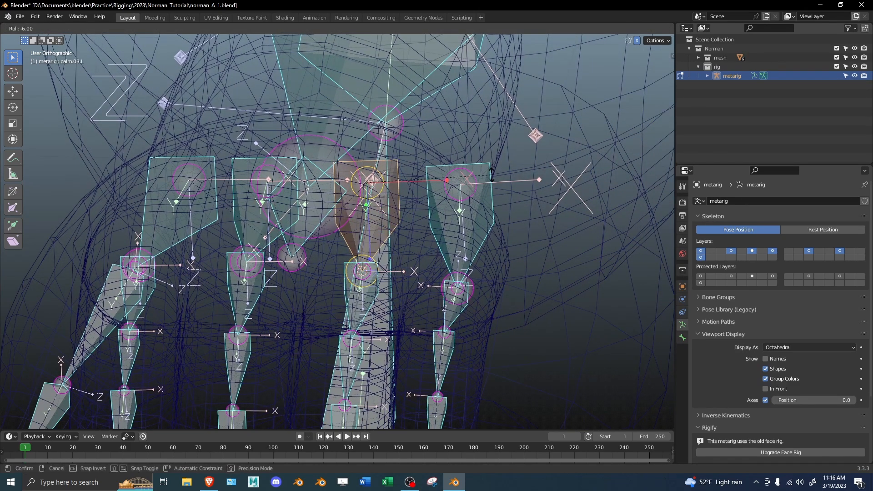
{"action": "left_click", "coordinate": [491, 173]}
{"action": "key", "text": "KP_3"}
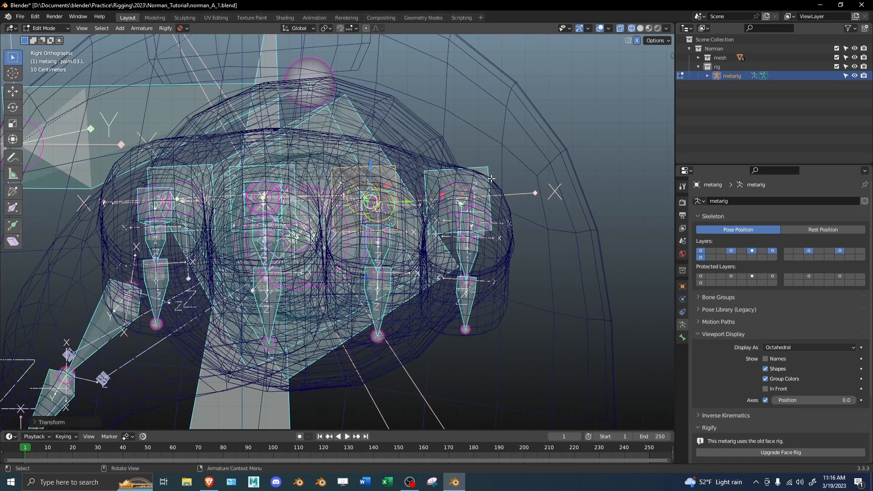
{"action": "middle_click_drag", "start_coordinate": [491, 178], "coordinate": [508, 189], "text": "shift"}
Step: Select the four left palm bones and hide all other bones
{"action": "middle_click_drag", "start_coordinate": [516, 55], "coordinate": [493, 120]}
{"action": "left_click", "coordinate": [206, 219]}
{"action": "left_click", "coordinate": [278, 222], "text": "shift"}
{"action": "left_click", "coordinate": [383, 224], "text": "shift"}
{"action": "left_click", "coordinate": [514, 241], "text": "shift"}
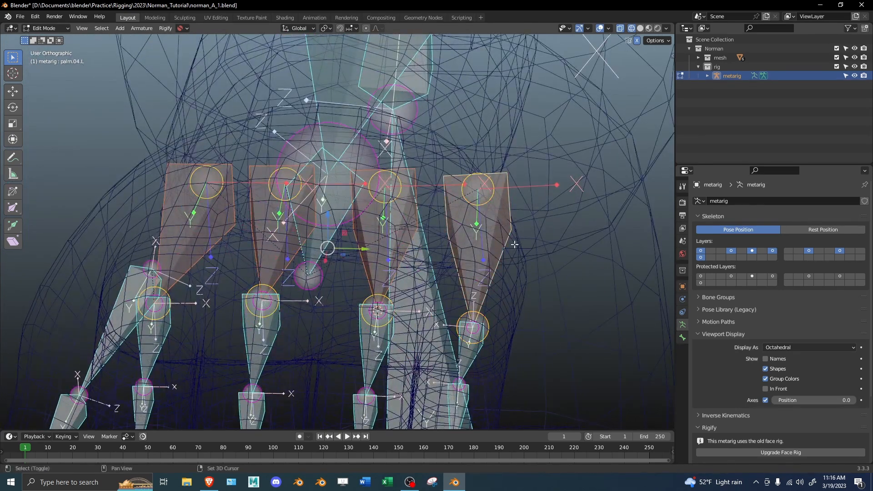
{"action": "key", "text": "shift+h"}
{"action": "key", "text": "KP_3"}
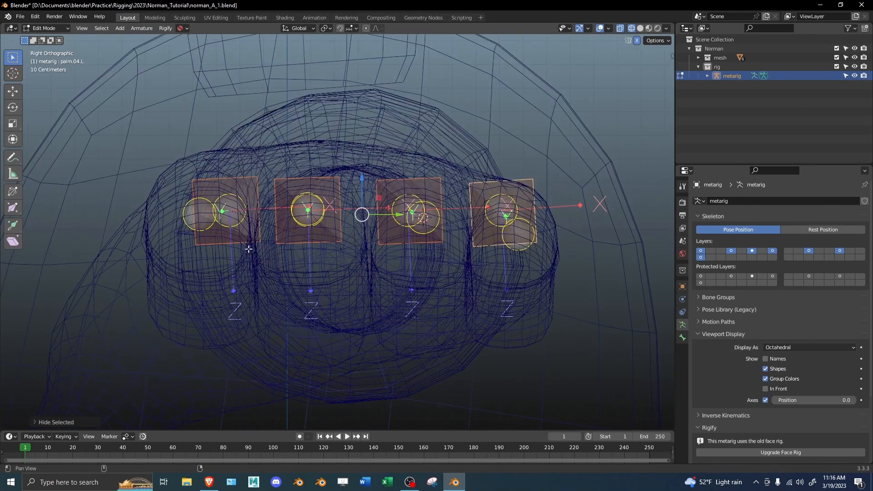
Step: Fine-tune the roll of the isolated palm bones in the right view to level their X axes
{"action": "left_click", "coordinate": [308, 214]}
{"action": "left_click", "coordinate": [411, 213]}
{"action": "left_click", "coordinate": [506, 207]}
Step: Reposition the base joints of the little, ring and middle palm bones in the top view
{"action": "key", "text": "KP_7"}
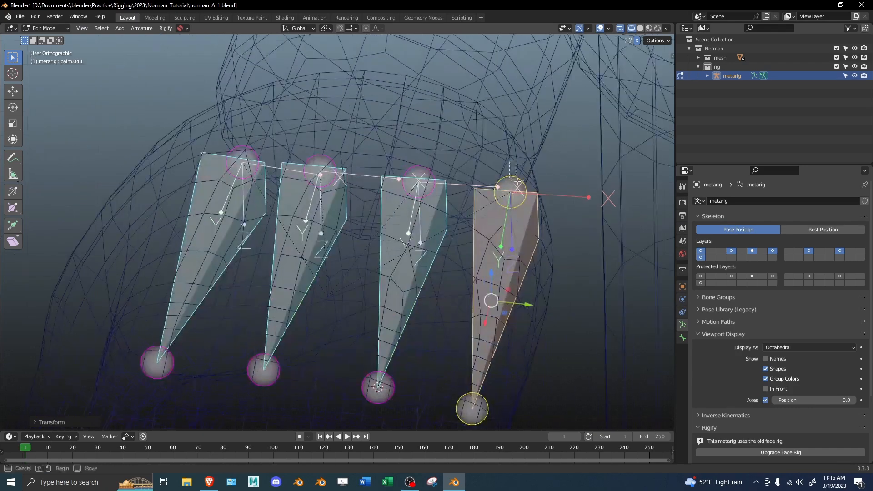
{"action": "key", "text": "g"}
{"action": "left_click", "coordinate": [283, 120]}
{"action": "left_click", "coordinate": [278, 224]}
{"action": "key", "text": "g"}
{"action": "left_click", "coordinate": [285, 218]}
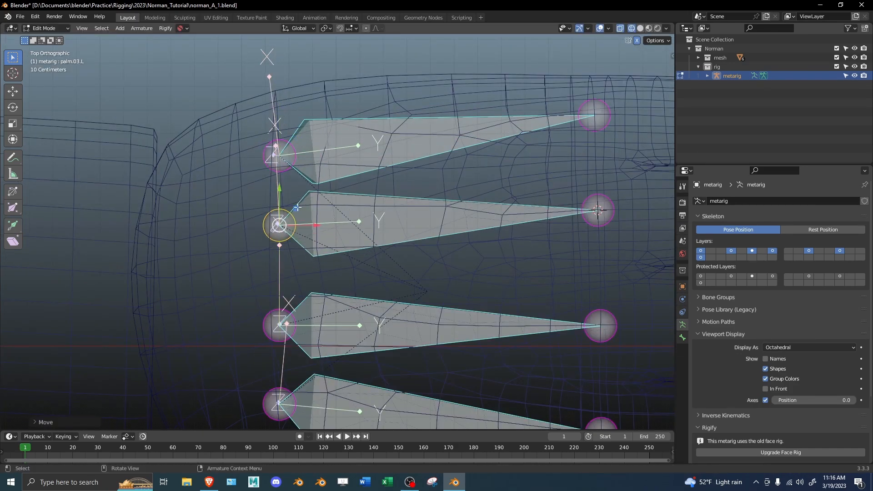
{"action": "left_click", "coordinate": [279, 325]}
{"action": "scroll", "coordinate": [287, 313], "scroll_direction": "down", "scroll_amount": 1}
{"action": "key", "text": "g"}
{"action": "left_click", "coordinate": [288, 272]}
Step: Adjust the base joints of the ring and middle palm bones vertically within the hand
{"action": "middle_click_drag", "start_coordinate": [287, 272], "coordinate": [275, 228]}
{"action": "scroll", "coordinate": [307, 239], "scroll_direction": "up", "scroll_amount": 2}
{"action": "left_click", "coordinate": [264, 214]}
{"action": "left_click_drag", "start_coordinate": [263, 188], "coordinate": [289, 207]}
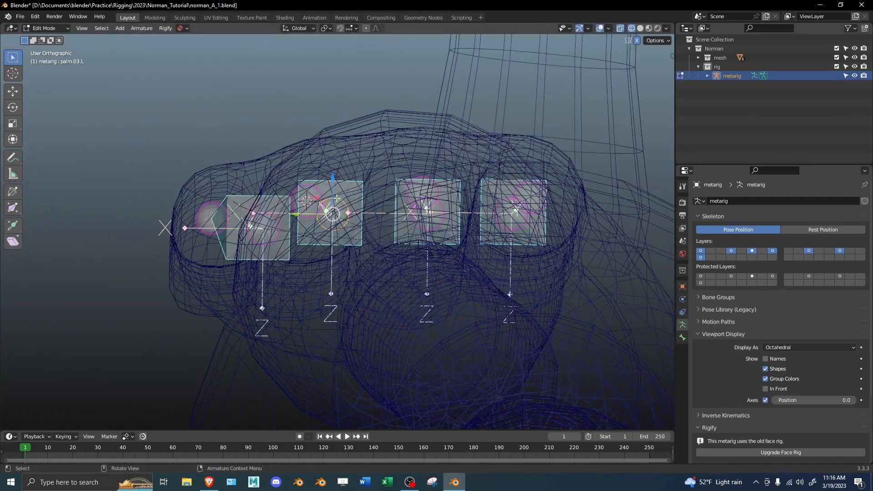
{"action": "middle_click_drag", "start_coordinate": [334, 200], "coordinate": [496, 208]}
{"action": "middle_click_drag", "start_coordinate": [447, 234], "coordinate": [432, 236]}
{"action": "left_click", "coordinate": [422, 234]}
{"action": "left_click_drag", "start_coordinate": [423, 198], "coordinate": [423, 201]}
{"action": "left_click", "coordinate": [403, 257]}
{"action": "middle_click_drag", "start_coordinate": [423, 202], "coordinate": [395, 273]}
{"action": "left_click", "coordinate": [413, 240]}
{"action": "middle_click_drag", "start_coordinate": [414, 239], "coordinate": [504, 234]}
Step: Reveal all hidden bones and save the file
{"action": "key", "text": "alt+h"}
{"action": "scroll", "coordinate": [504, 233], "scroll_direction": "down", "scroll_amount": 3}
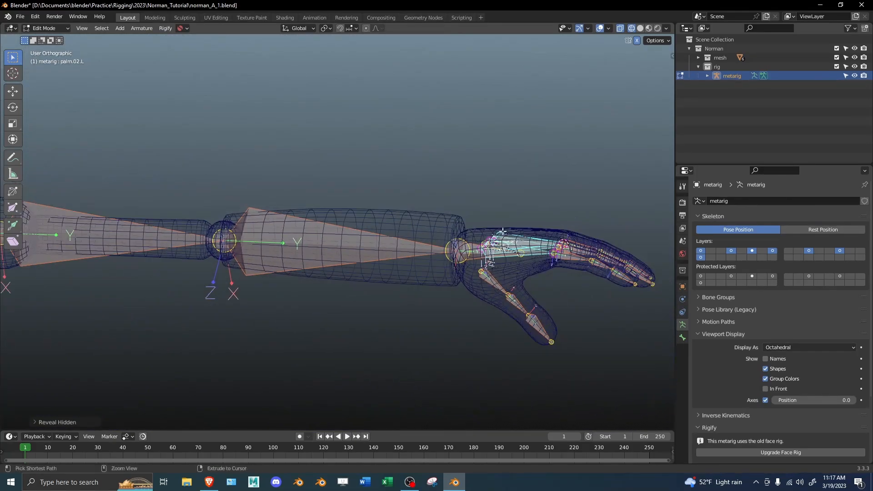
{"action": "key", "text": "ctrl+s"}
Step: Inspect the bones and axes across the chest, shoulders, arms and the opposite hand
{"action": "middle_click_drag", "start_coordinate": [458, 209], "coordinate": [0, 224], "text": "shift"}
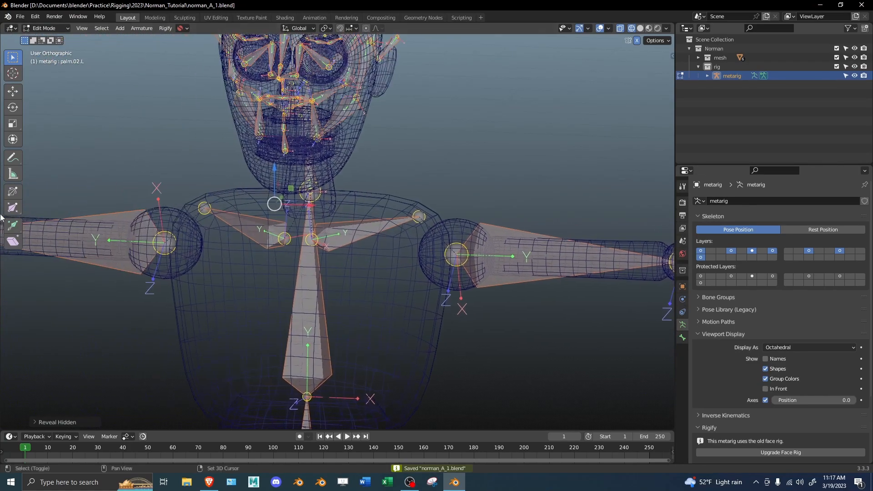
{"action": "middle_click_drag", "start_coordinate": [369, 237], "coordinate": [406, 210]}
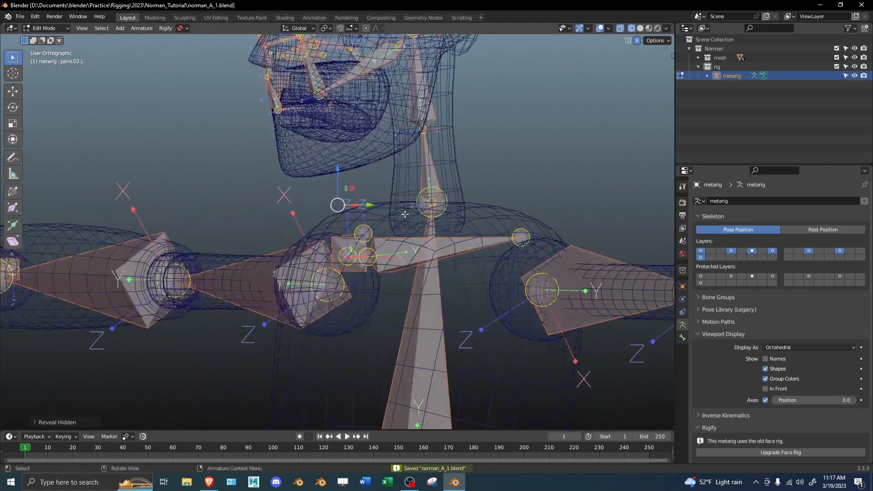
{"action": "scroll", "coordinate": [407, 232], "scroll_direction": "down", "scroll_amount": 4}
{"action": "middle_click_drag", "start_coordinate": [435, 247], "coordinate": [621, 236]}
{"action": "middle_click_drag", "start_coordinate": [232, 229], "coordinate": [556, 246], "text": "shift"}
{"action": "middle_click_drag", "start_coordinate": [269, 260], "coordinate": [291, 248]}
{"action": "scroll", "coordinate": [291, 248], "scroll_direction": "up", "scroll_amount": 3}
{"action": "middle_click_drag", "start_coordinate": [182, 282], "coordinate": [661, 200], "text": "shift"}
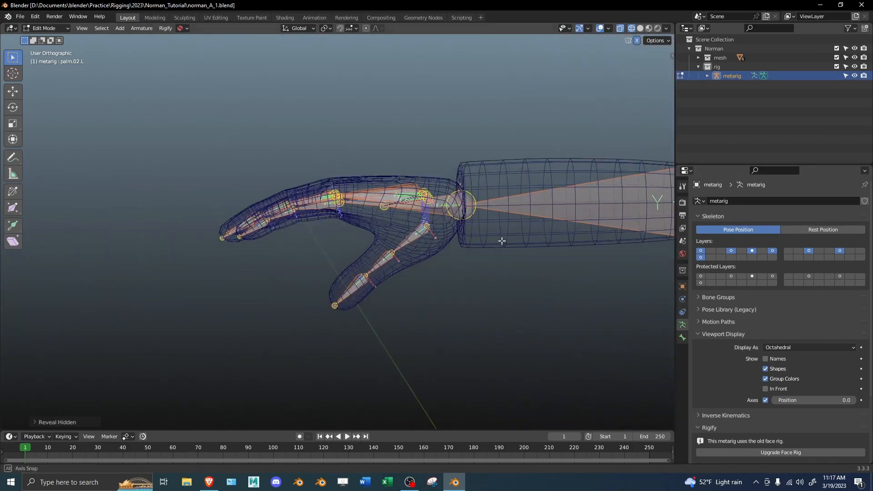
Step: Adjust the roll of the left shoulder bone so its axes line up better with the shoulder
{"action": "middle_click_drag", "start_coordinate": [501, 233], "coordinate": [417, 155]}
{"action": "scroll", "coordinate": [456, 187], "scroll_direction": "down", "scroll_amount": 4}
{"action": "middle_click_drag", "start_coordinate": [636, 180], "coordinate": [148, 207], "text": "shift"}
{"action": "scroll", "coordinate": [329, 196], "scroll_direction": "up", "scroll_amount": 2}
{"action": "middle_click_drag", "start_coordinate": [328, 196], "coordinate": [430, 281], "text": "shift"}
{"action": "middle_click_drag", "start_coordinate": [431, 281], "coordinate": [512, 304], "text": "shift"}
{"action": "left_click", "coordinate": [517, 299]}
{"action": "scroll", "coordinate": [522, 300], "scroll_direction": "up", "scroll_amount": 2}
{"action": "mouse_move", "coordinate": [599, 306]}
{"action": "middle_mouse_down", "text": "shift"}
{"action": "mouse_move", "coordinate": [407, 240]}
{"action": "mouse_move", "coordinate": [482, 224]}
{"action": "middle_mouse_up", "text": "shift"}
{"action": "key", "text": "alt+z"}
{"action": "key", "text": "shift+z"}
{"action": "middle_click_drag", "start_coordinate": [510, 224], "coordinate": [429, 252]}
{"action": "key", "text": "ctrl+r"}
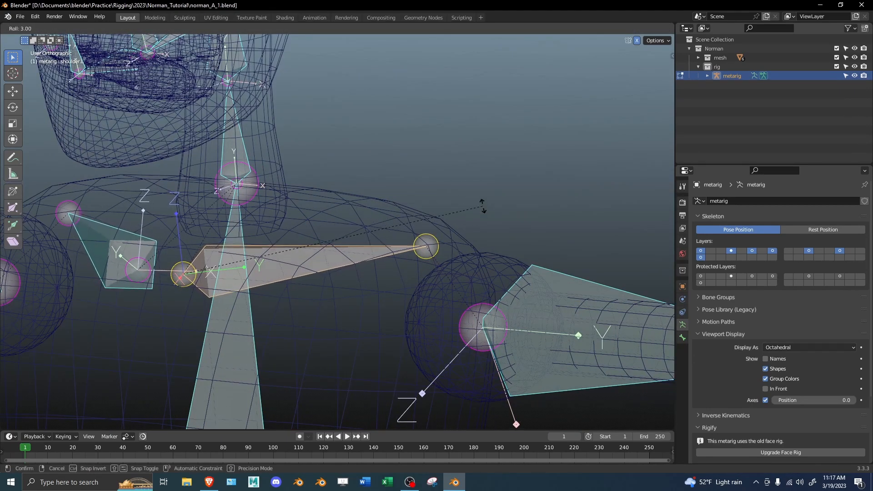
{"action": "left_click", "coordinate": [490, 287]}
Step: Isolate the left shoulder bone in the top view and shift its tip along the depth axis
{"action": "middle_click_drag", "start_coordinate": [489, 286], "coordinate": [589, 255]}
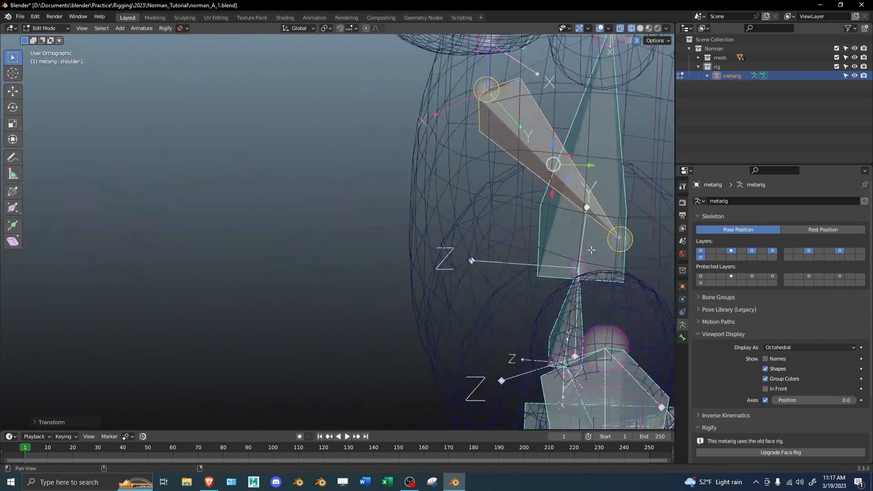
{"action": "key", "text": "KP_7"}
{"action": "middle_click_drag", "start_coordinate": [320, 179], "coordinate": [342, 377], "text": "shift"}
{"action": "key", "text": "shift+h"}
{"action": "middle_click_drag", "start_coordinate": [357, 96], "coordinate": [379, 135], "text": "shift"}
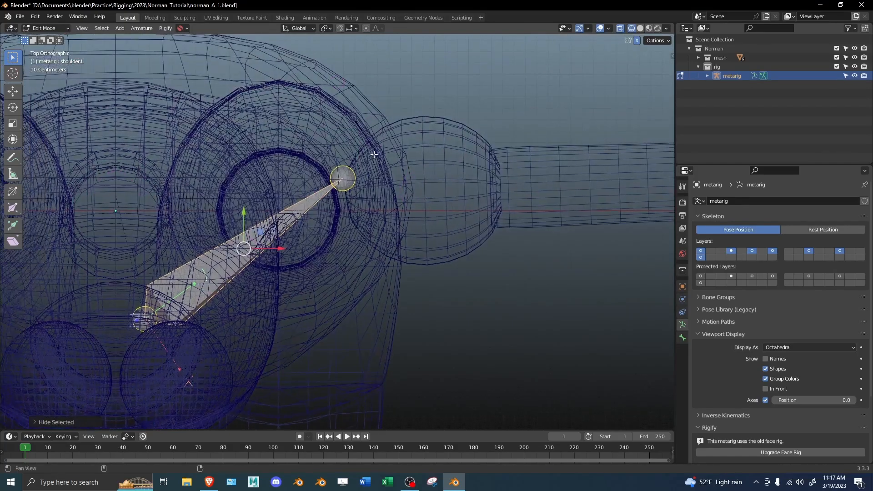
{"action": "scroll", "coordinate": [358, 187], "scroll_direction": "up", "scroll_amount": 2}
{"action": "left_click_drag", "start_coordinate": [345, 123], "coordinate": [341, 150]}
{"action": "key", "text": "alt+z"}
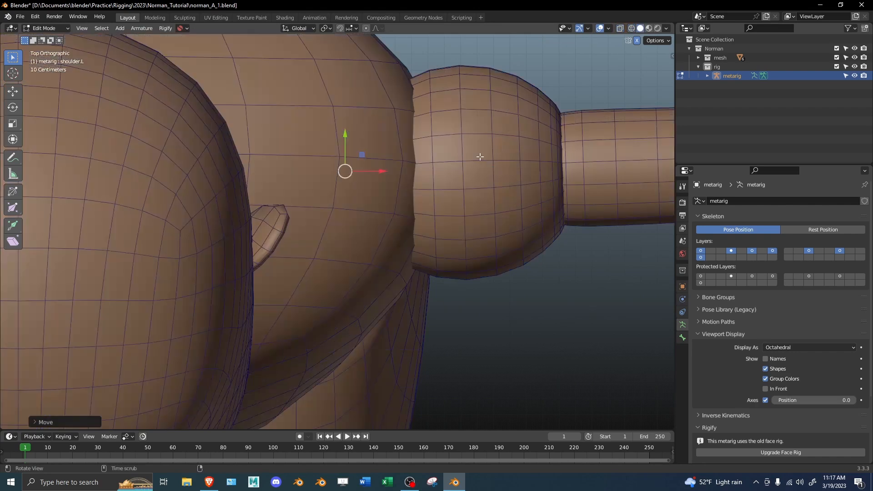
Step: Snap the 3D cursor to a Norman mesh vertex on top of the left shoulder
{"action": "scroll", "coordinate": [484, 166], "scroll_direction": "up", "scroll_amount": 1}
{"action": "key", "text": "shift+z"}
{"action": "mouse_move", "coordinate": [415, 156]}
{"action": "middle_mouse_down"}
{"action": "mouse_move", "coordinate": [423, 136]}
{"action": "mouse_move", "coordinate": [405, 168]}
{"action": "middle_mouse_up"}
{"action": "key", "text": "Tab"}
{"action": "left_click", "coordinate": [372, 154]}
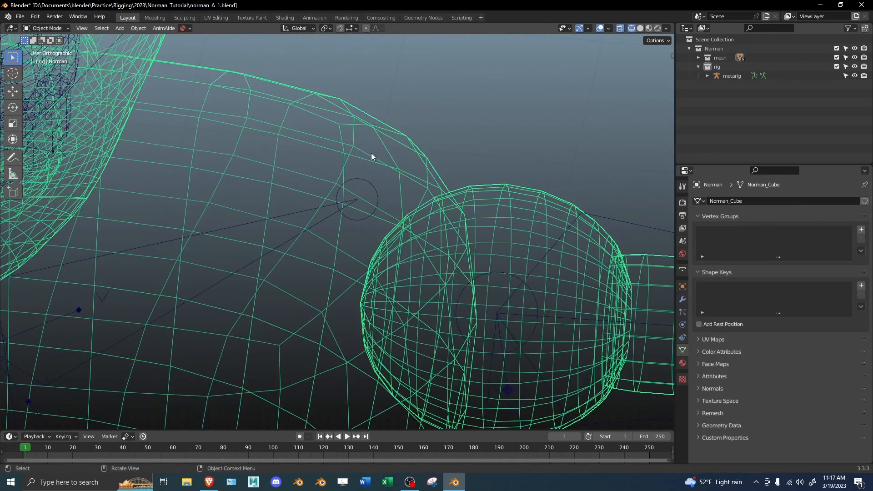
{"action": "key", "text": "Tab"}
{"action": "left_click", "coordinate": [351, 144]}
{"action": "middle_click_drag", "start_coordinate": [371, 136], "coordinate": [386, 214]}
{"action": "key", "text": "shift+s"}
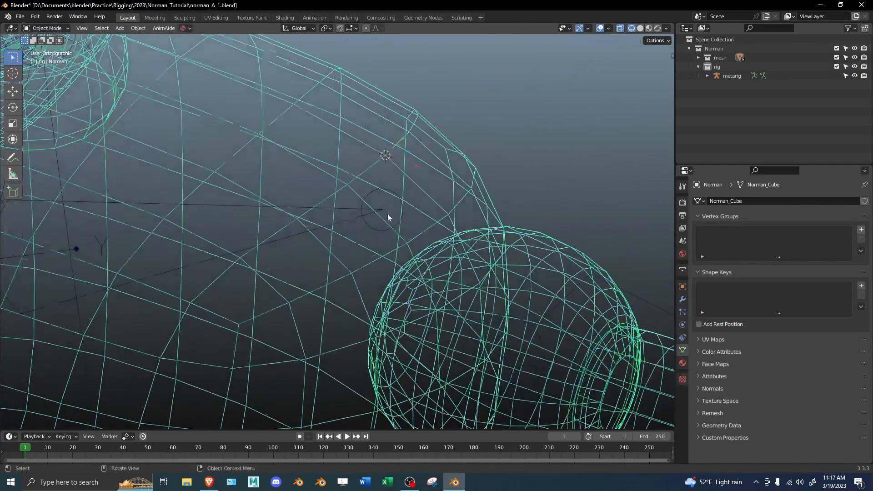
Step: Snap the tip of the metarig's left shoulder bone to the 3D cursor
{"action": "key", "text": "Tab"}
{"action": "left_click", "coordinate": [387, 210]}
{"action": "key", "text": "Tab"}
{"action": "left_click", "coordinate": [393, 199]}
{"action": "key", "text": "shift+s"}
{"action": "left_click", "coordinate": [409, 130]}
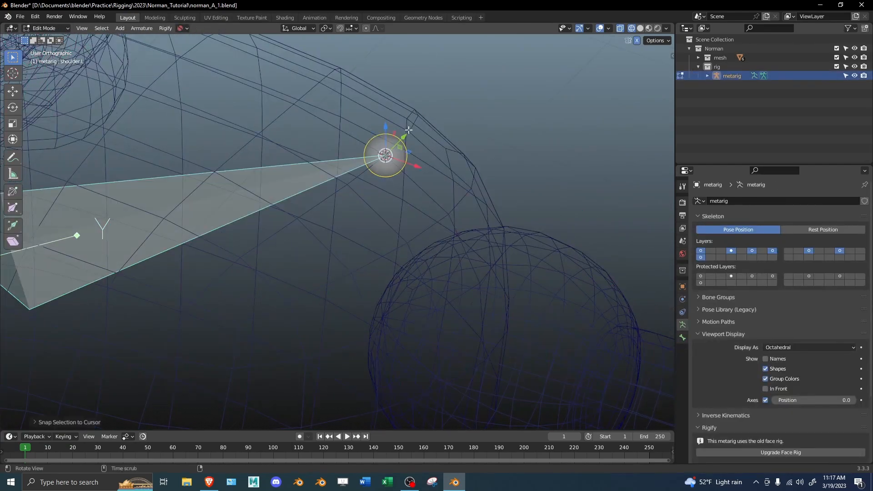
Step: Lower the left shoulder bone's tip slightly so it sits beneath the mesh surface
{"action": "middle_click_drag", "start_coordinate": [410, 127], "coordinate": [391, 151]}
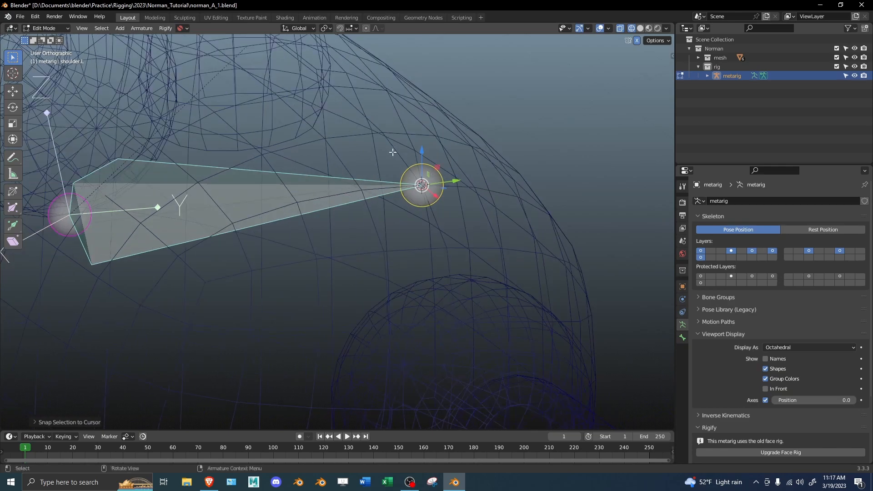
{"action": "left_click_drag", "start_coordinate": [423, 169], "coordinate": [422, 193]}
{"action": "mouse_move", "coordinate": [422, 193]}
{"action": "middle_mouse_down"}
{"action": "mouse_move", "coordinate": [308, 171]}
{"action": "mouse_move", "coordinate": [285, 184]}
{"action": "middle_mouse_up"}
{"action": "key", "text": "z"}
{"action": "left_click", "coordinate": [340, 185]}
{"action": "middle_click_drag", "start_coordinate": [345, 186], "coordinate": [553, 199]}
{"action": "key", "text": "z"}
{"action": "left_click", "coordinate": [494, 200]}
{"action": "mouse_move", "coordinate": [486, 203]}
{"action": "middle_mouse_down"}
{"action": "mouse_move", "coordinate": [414, 247]}
{"action": "mouse_move", "coordinate": [431, 234]}
{"action": "middle_mouse_up"}
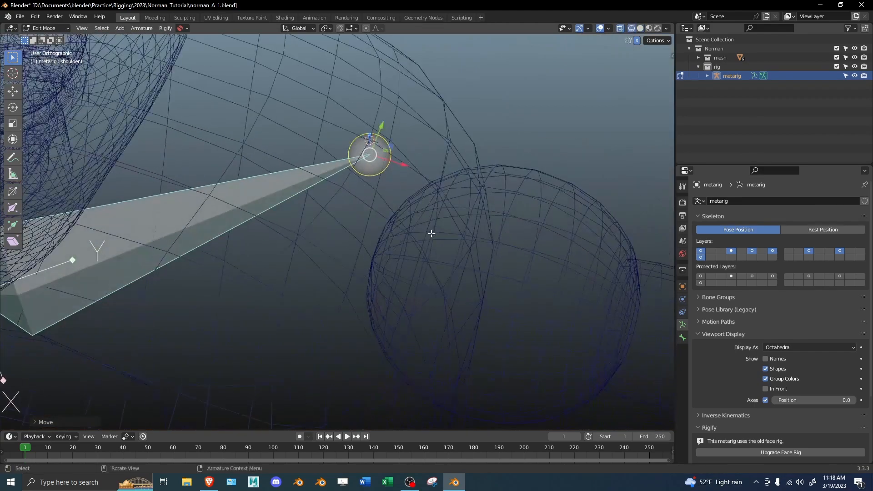
Step: Fine-tune the height of the left shoulder bone's tip against the solid-shaded mesh
{"action": "key", "text": "KP_7"}
{"action": "mouse_move", "coordinate": [349, 129]}
{"action": "middle_mouse_down"}
{"action": "mouse_move", "coordinate": [340, 100]}
{"action": "mouse_move", "coordinate": [332, 113]}
{"action": "middle_mouse_up"}
{"action": "key", "text": "z"}
{"action": "left_click", "coordinate": [391, 150]}
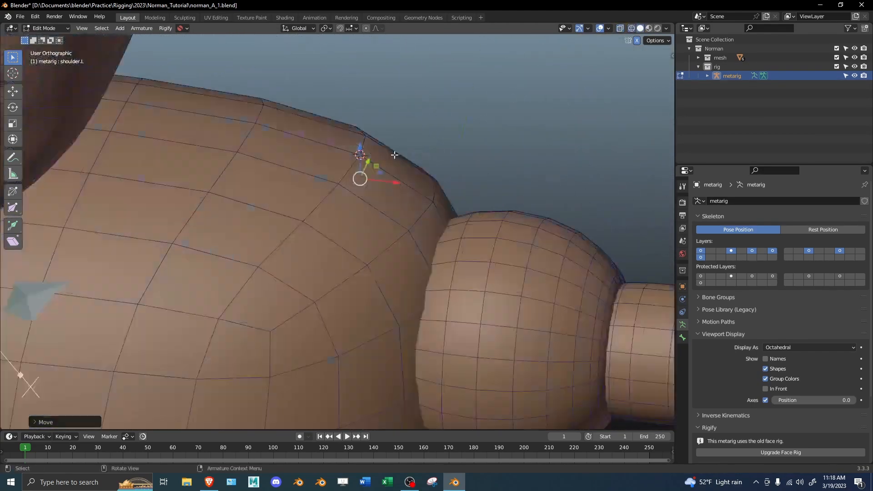
{"action": "middle_click_drag", "start_coordinate": [393, 154], "coordinate": [351, 181]}
{"action": "left_click_drag", "start_coordinate": [345, 169], "coordinate": [346, 175]}
{"action": "scroll", "coordinate": [277, 227], "scroll_direction": "down", "scroll_amount": 3}
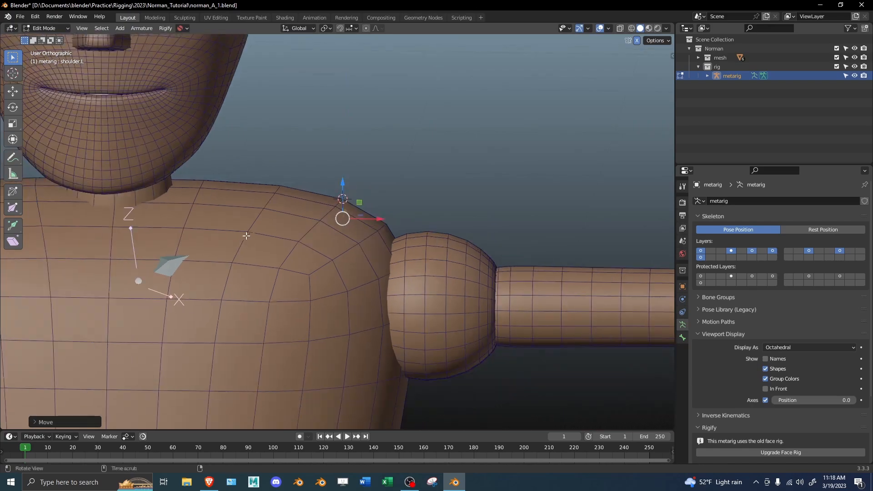
Step: Try rotating the whole left shoulder bone about the global X axis to test its swing
{"action": "middle_click_drag", "start_coordinate": [255, 232], "coordinate": [432, 203], "text": "shift"}
{"action": "key", "text": "z"}
{"action": "left_click", "coordinate": [366, 218]}
{"action": "middle_click_drag", "start_coordinate": [340, 246], "coordinate": [279, 226]}
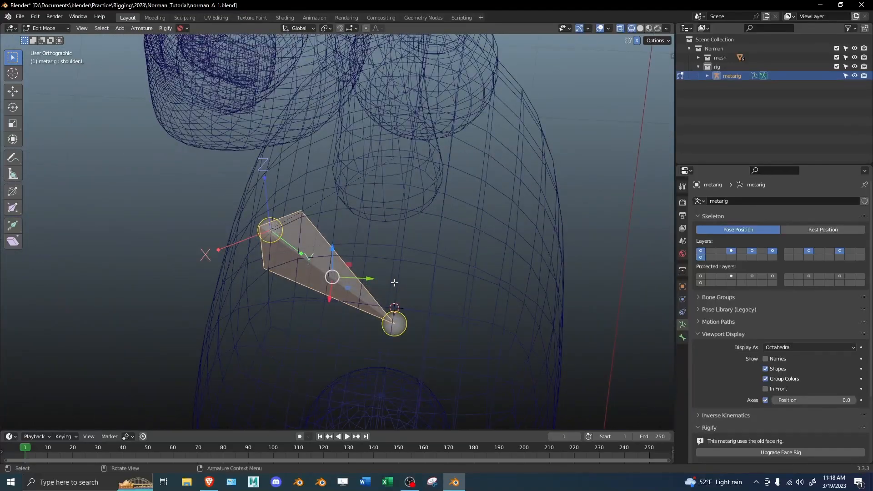
{"action": "middle_click_drag", "start_coordinate": [383, 294], "coordinate": [419, 205]}
{"action": "middle_click_drag", "start_coordinate": [439, 236], "coordinate": [365, 221]}
{"action": "middle_click_drag", "start_coordinate": [466, 226], "coordinate": [447, 228]}
{"action": "key", "text": "r"}
{"action": "key", "text": "x"}
{"action": "left_click", "coordinate": [451, 218]}
{"action": "key", "text": "period"}
{"action": "key", "text": "t"}
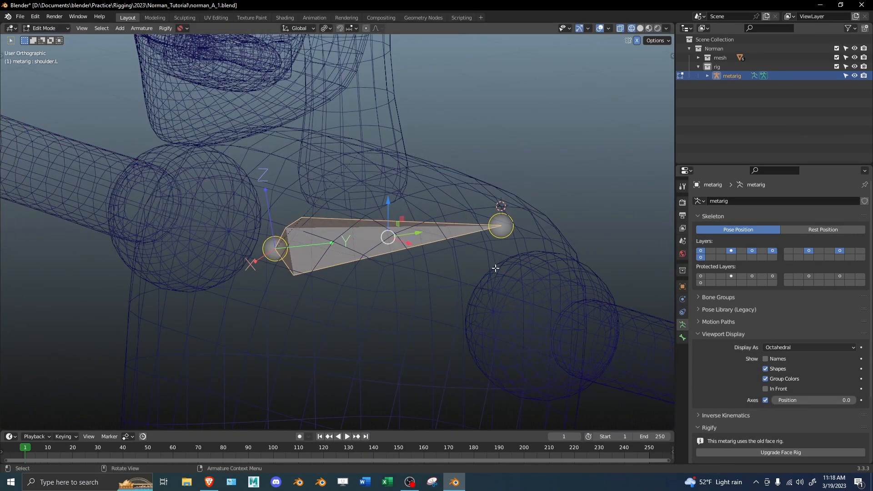
{"action": "key", "text": "r"}
{"action": "key", "text": "x"}
{"action": "left_click", "coordinate": [496, 260]}
Step: Set the transform orientation to Normal and test the left shoulder bone's rotation about its own X axis
{"action": "key", "text": "period"}
{"action": "left_click", "coordinate": [497, 311]}
{"action": "key", "text": "comma"}
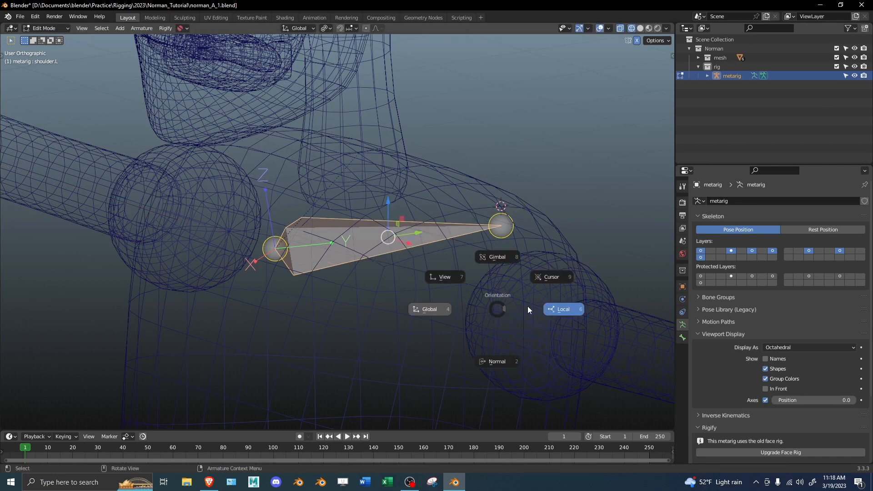
{"action": "left_click", "coordinate": [501, 359]}
{"action": "key", "text": "r"}
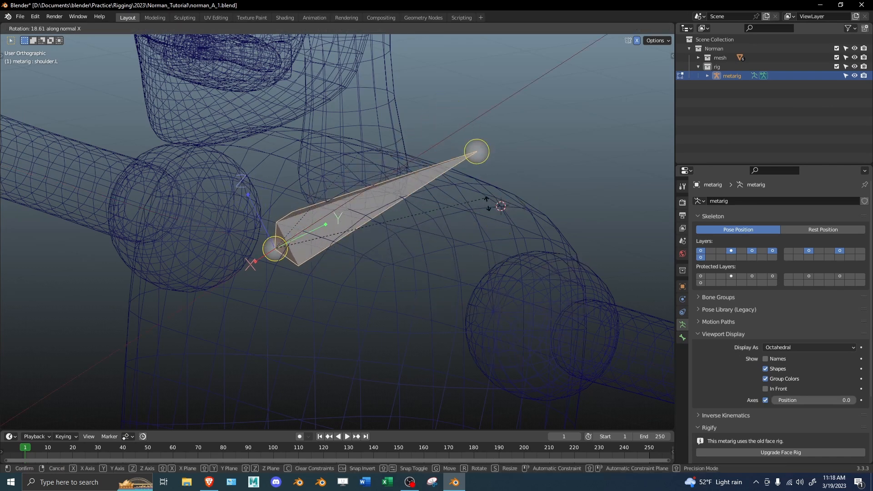
{"action": "right_click", "coordinate": [476, 248]}
Step: Test the left shoulder bone's rotation about its normal X axis in wireframe and solid shading
{"action": "middle_click_drag", "start_coordinate": [475, 248], "coordinate": [391, 238]}
{"action": "key", "text": "r"}
{"action": "key", "text": "x"}
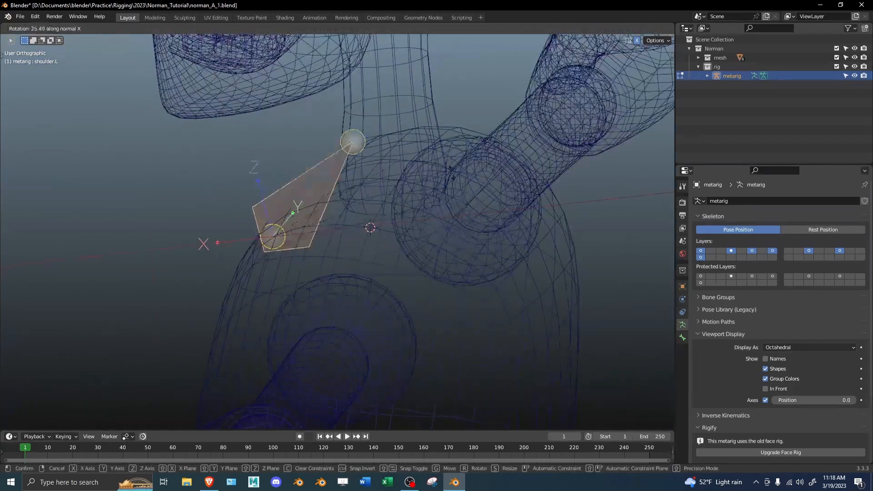
{"action": "left_click", "coordinate": [424, 270]}
{"action": "mouse_move", "coordinate": [424, 269]}
{"action": "middle_mouse_down"}
{"action": "mouse_move", "coordinate": [439, 227]}
{"action": "mouse_move", "coordinate": [421, 248]}
{"action": "middle_mouse_up"}
{"action": "key", "text": "shift+z"}
{"action": "middle_click_drag", "start_coordinate": [420, 248], "coordinate": [410, 257]}
{"action": "key", "text": "r"}
{"action": "key", "text": "x"}
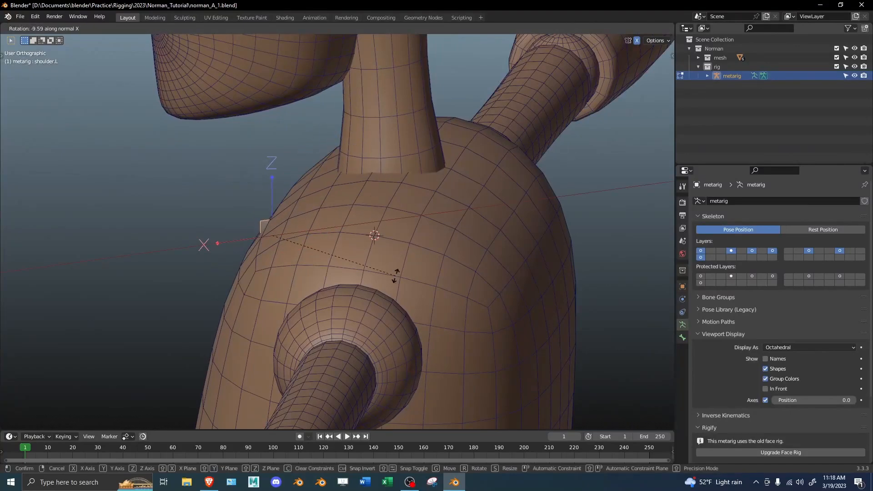
{"action": "left_click", "coordinate": [357, 203]}
Step: Select the whole linked neck piece of the Norman mesh and hide it to expose the torso beneath
{"action": "middle_click_drag", "start_coordinate": [357, 203], "coordinate": [463, 157]}
{"action": "middle_click_drag", "start_coordinate": [536, 193], "coordinate": [445, 261]}
{"action": "key", "text": "alt+z"}
{"action": "key", "text": "Tab"}
{"action": "left_click", "coordinate": [473, 262]}
{"action": "key", "text": "Tab"}
{"action": "middle_click_drag", "start_coordinate": [409, 221], "coordinate": [387, 230]}
{"action": "key", "text": "z"}
{"action": "left_click", "coordinate": [432, 223]}
{"action": "scroll", "coordinate": [421, 226], "scroll_direction": "up", "scroll_amount": 3}
{"action": "key", "text": "z"}
{"action": "left_click", "coordinate": [420, 223]}
{"action": "middle_click_drag", "start_coordinate": [452, 216], "coordinate": [481, 185]}
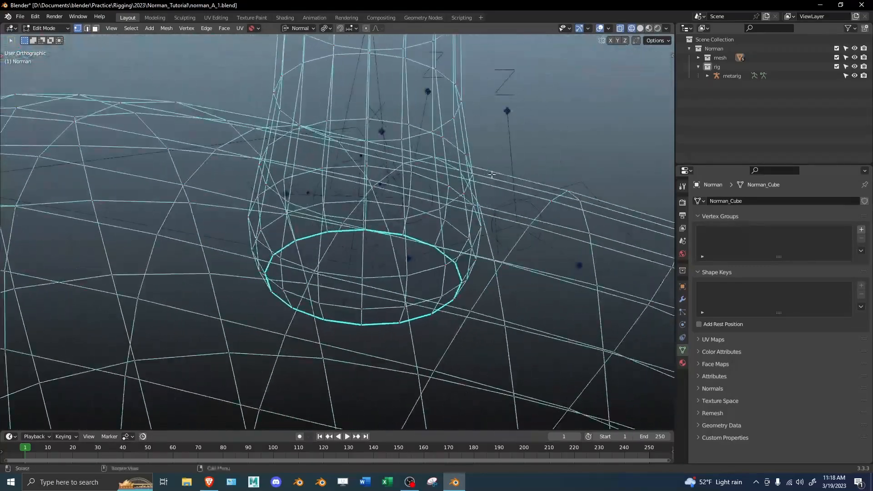
{"action": "key", "text": "k"}
{"action": "key", "text": "Escape"}
{"action": "key", "text": "ctrl+l"}
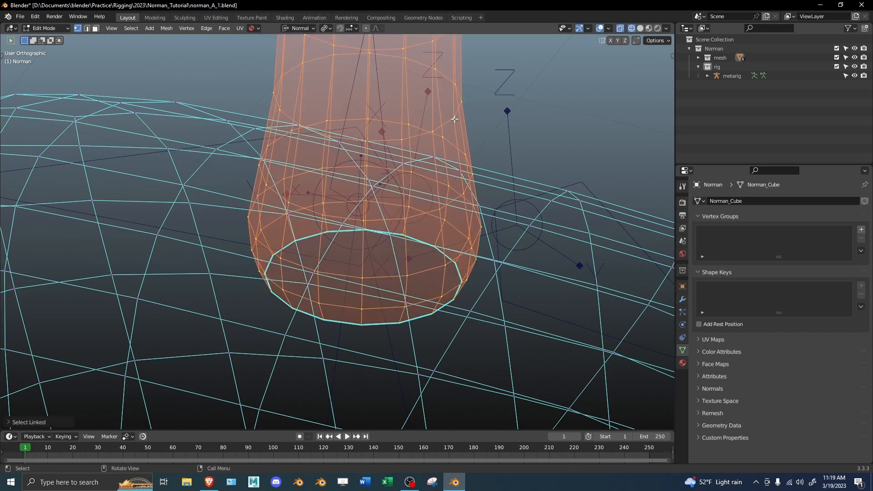
{"action": "key", "text": "h"}
Step: Snap the 3D cursor to the torso geometry under the neck and reveal the hidden neck geometry
{"action": "middle_click_drag", "start_coordinate": [449, 181], "coordinate": [277, 216]}
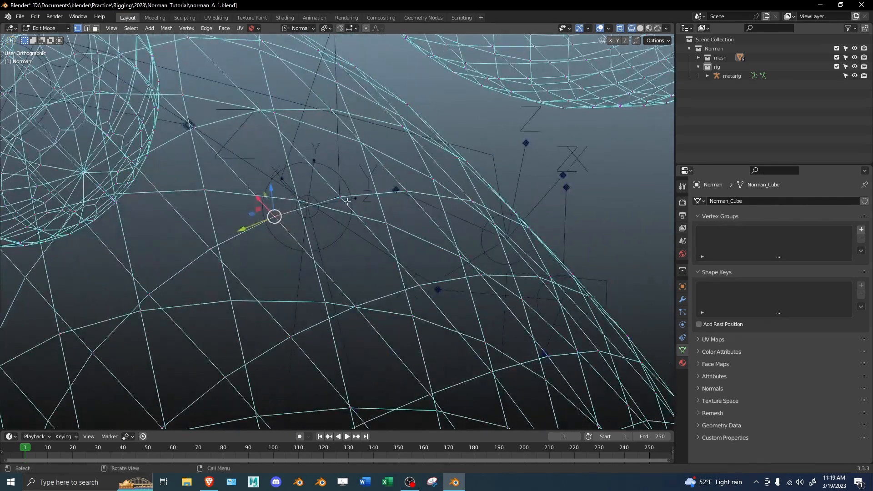
{"action": "key", "text": "shift+s"}
{"action": "left_click", "coordinate": [423, 183]}
{"action": "middle_click_drag", "start_coordinate": [423, 182], "coordinate": [435, 206]}
{"action": "key", "text": "alt+h"}
{"action": "key", "text": "Tab"}
Step: Snap the base of the left shoulder bone to the 3D cursor under the neck
{"action": "scroll", "coordinate": [399, 245], "scroll_direction": "down", "scroll_amount": 4}
{"action": "middle_click_drag", "start_coordinate": [399, 245], "coordinate": [262, 243]}
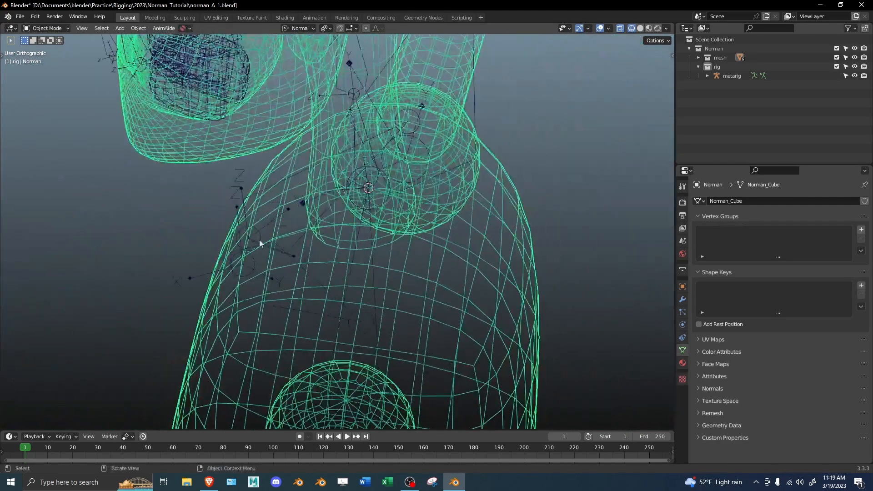
{"action": "left_click", "coordinate": [248, 259]}
{"action": "key", "text": "Tab"}
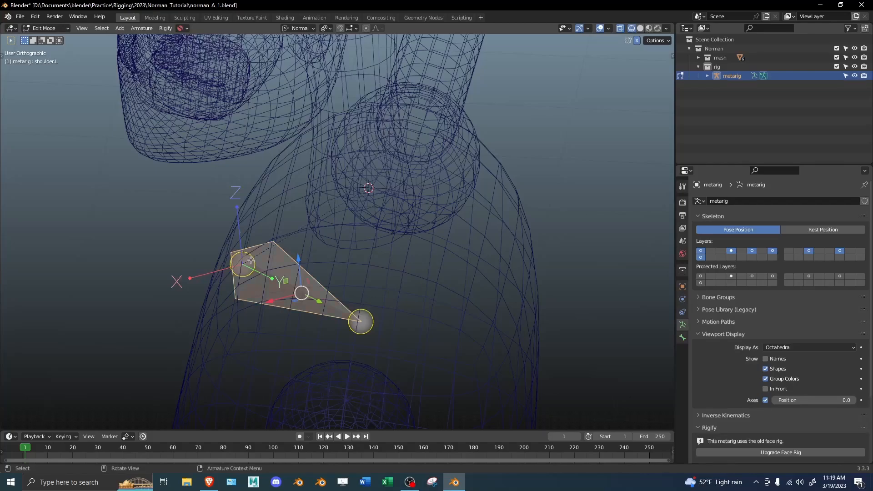
{"action": "key", "text": "shift+s"}
{"action": "left_click", "coordinate": [275, 219]}
{"action": "middle_click_drag", "start_coordinate": [274, 218], "coordinate": [337, 176]}
{"action": "scroll", "coordinate": [391, 178], "scroll_direction": "up", "scroll_amount": 2}
Step: Place the 3D cursor on a torso mesh point beside the centre line under the neck
{"action": "key", "text": "Tab"}
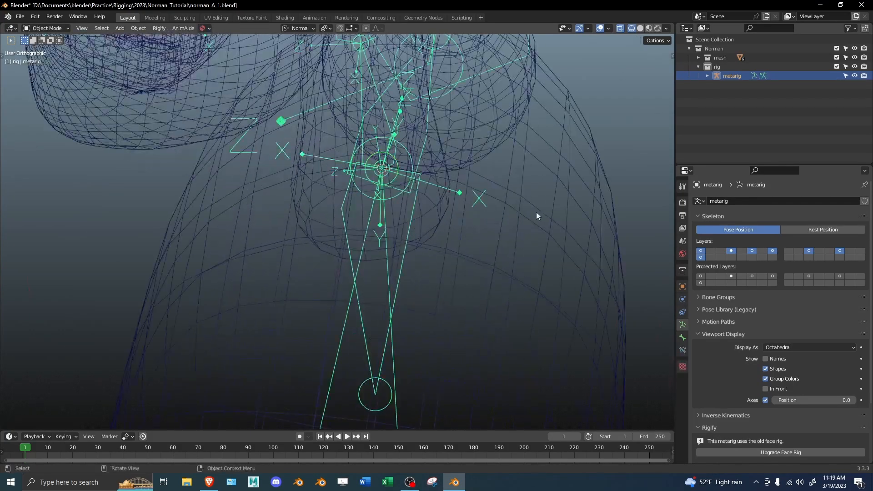
{"action": "middle_click_drag", "start_coordinate": [535, 212], "coordinate": [496, 216]}
{"action": "left_click", "coordinate": [505, 260]}
{"action": "key", "text": "Tab"}
{"action": "key", "text": "shift+z"}
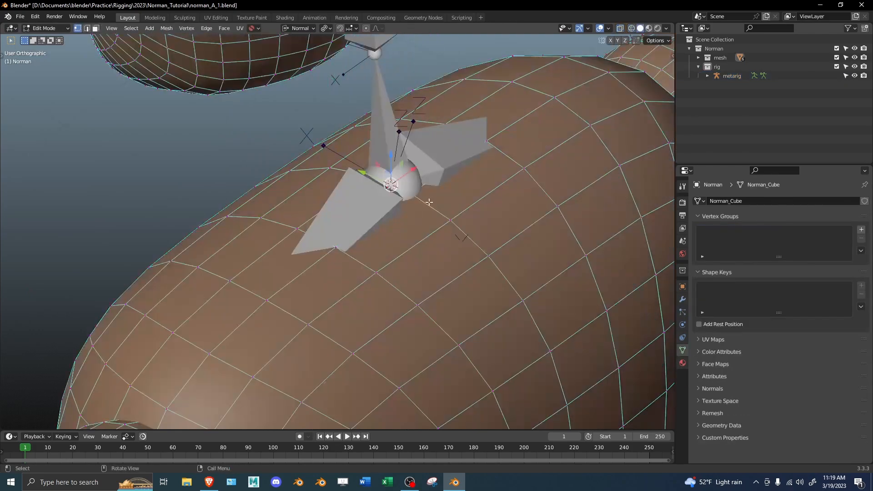
{"action": "key", "text": "Tab"}
{"action": "key", "text": "Tab"}
{"action": "key", "text": "shift+z"}
{"action": "mouse_move", "coordinate": [399, 193]}
{"action": "middle_mouse_down"}
{"action": "mouse_move", "coordinate": [246, 185]}
{"action": "mouse_move", "coordinate": [364, 258]}
{"action": "middle_mouse_up"}
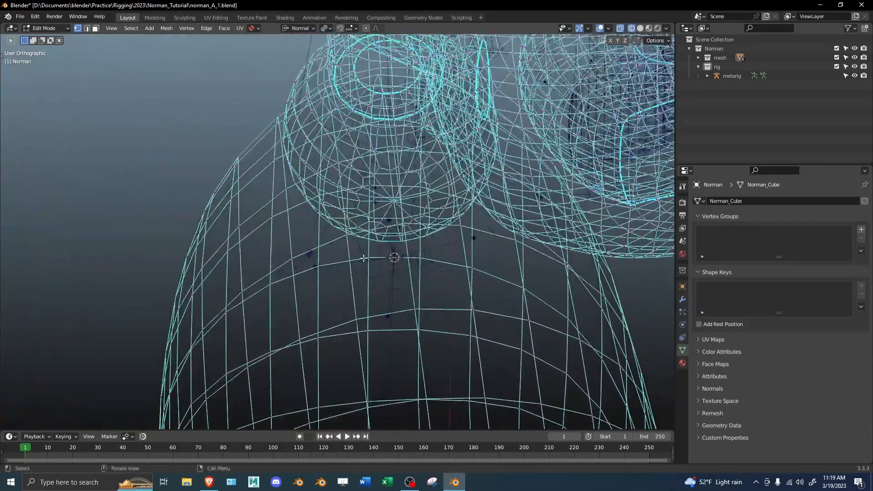
{"action": "key", "text": "Tab"}
Step: Snap the left shoulder bone's base to the 3D cursor's position beside the centre line
{"action": "middle_click_drag", "start_coordinate": [419, 296], "coordinate": [409, 221]}
{"action": "left_click", "coordinate": [430, 261]}
{"action": "key", "text": "Tab"}
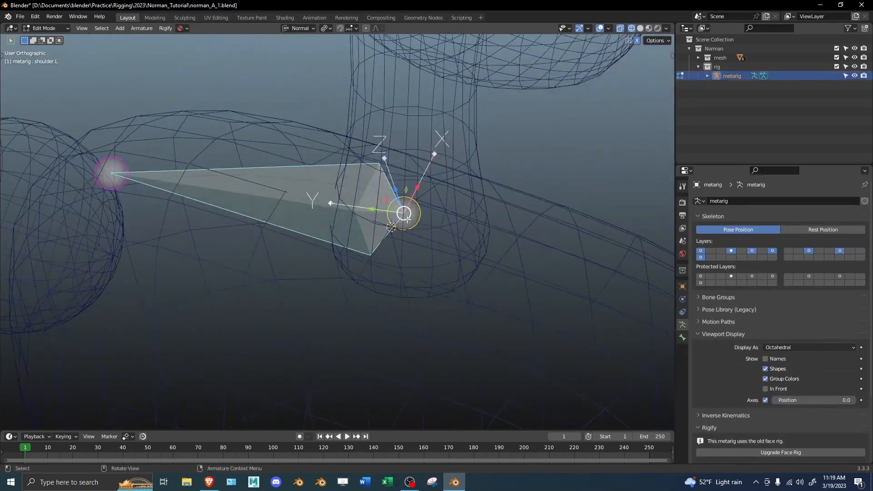
{"action": "key", "text": "shift+s"}
{"action": "left_click", "coordinate": [412, 115]}
Step: Roll the left shoulder bone by about -16 degrees
{"action": "key", "text": "KP_7"}
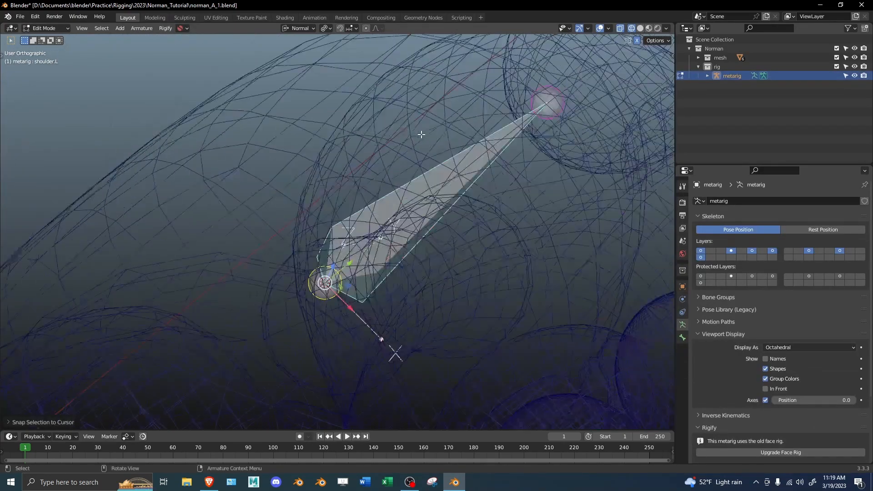
{"action": "key", "text": "shift+z"}
{"action": "mouse_move", "coordinate": [420, 201]}
{"action": "middle_mouse_down"}
{"action": "mouse_move", "coordinate": [405, 175]}
{"action": "mouse_move", "coordinate": [429, 271]}
{"action": "mouse_move", "coordinate": [353, 236]}
{"action": "mouse_move", "coordinate": [360, 223]}
{"action": "mouse_move", "coordinate": [322, 265]}
{"action": "mouse_move", "coordinate": [363, 214]}
{"action": "mouse_move", "coordinate": [406, 218]}
{"action": "middle_mouse_up"}
{"action": "scroll", "coordinate": [410, 214], "scroll_direction": "up", "scroll_amount": 2}
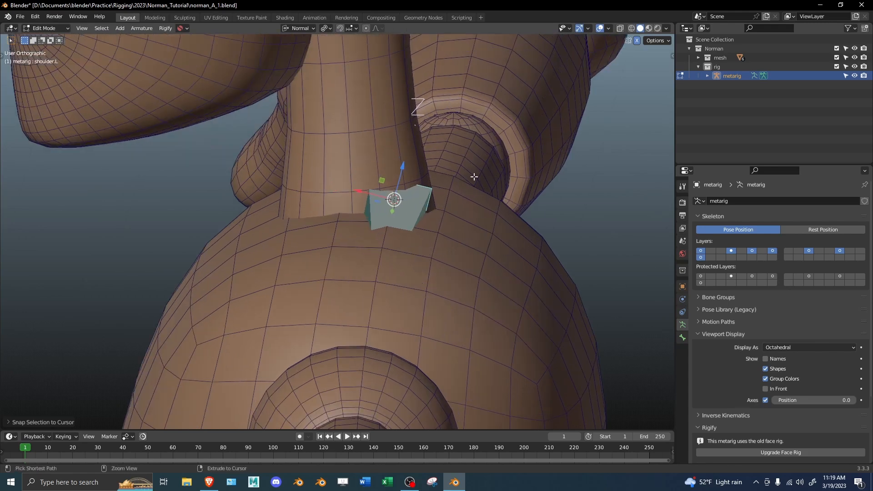
{"action": "key", "text": "ctrl+r"}
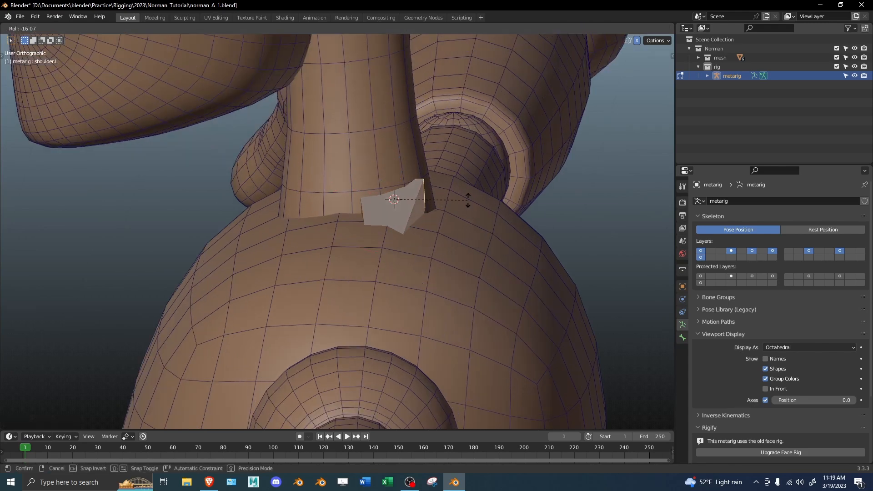
{"action": "left_click", "coordinate": [471, 201]}
{"action": "key", "text": "shift+z"}
{"action": "key", "text": "shift+z"}
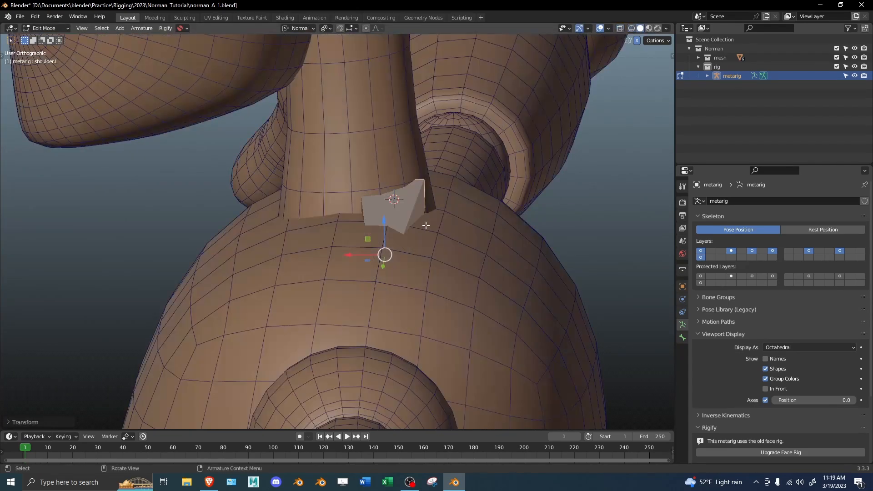
{"action": "scroll", "coordinate": [425, 224], "scroll_direction": "down", "scroll_amount": 1}
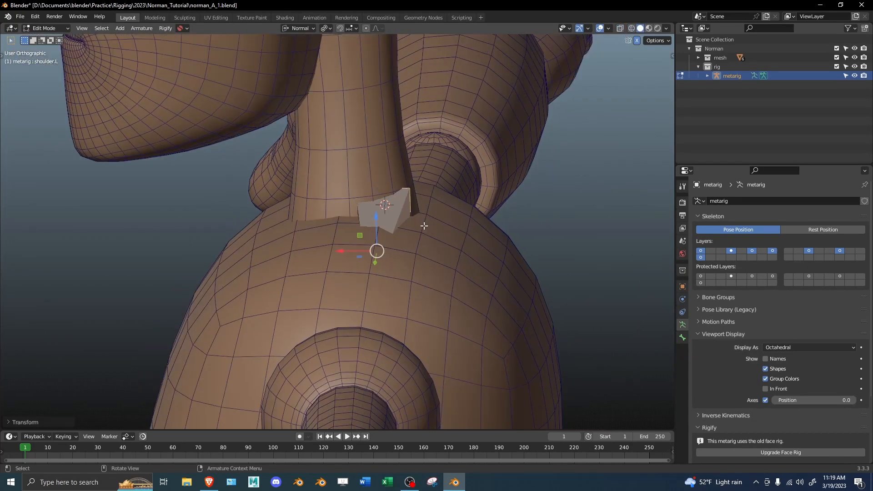
{"action": "middle_click_drag", "start_coordinate": [424, 226], "coordinate": [385, 212]}
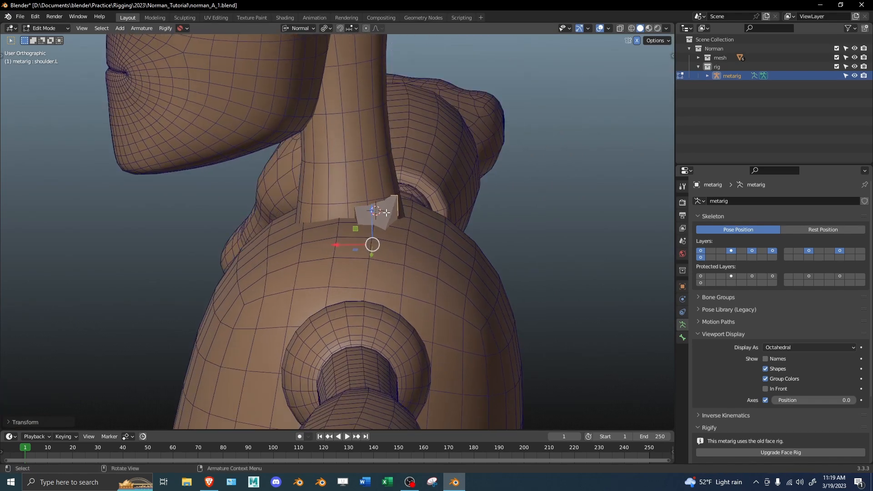
Step: Try rotating the left shoulder bone about its normal X axis from the front of the character
{"action": "left_click", "coordinate": [449, 192]}
{"action": "middle_click_drag", "start_coordinate": [370, 231], "coordinate": [449, 256]}
{"action": "key", "text": "r"}
{"action": "key", "text": "x"}
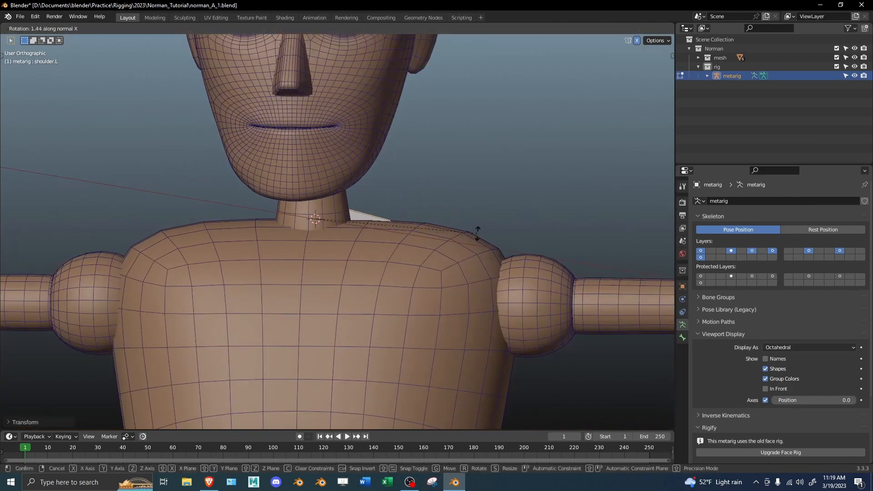
{"action": "right_click", "coordinate": [391, 186]}
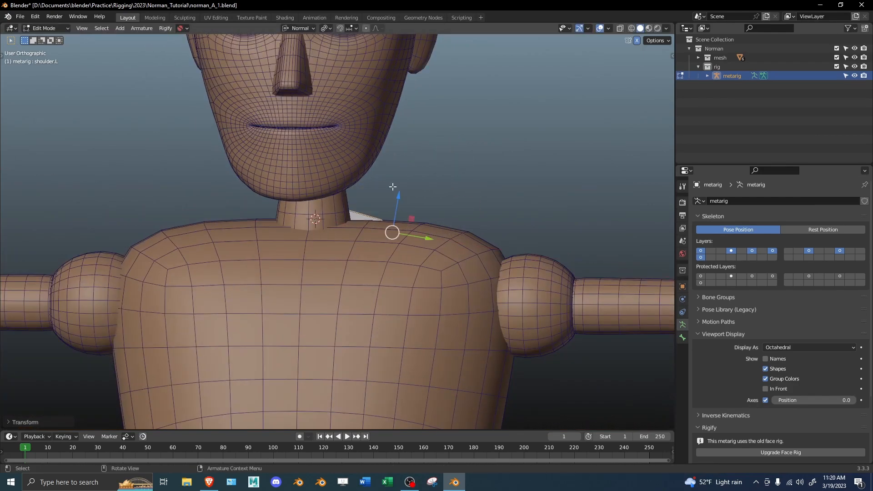
Step: Reveal all the hidden bones of the metarig
{"action": "key", "text": "alt+h"}
{"action": "scroll", "coordinate": [419, 184], "scroll_direction": "down", "scroll_amount": 3}
{"action": "middle_click_drag", "start_coordinate": [420, 183], "coordinate": [434, 255]}
{"action": "scroll", "coordinate": [331, 278], "scroll_direction": "down", "scroll_amount": 3}
Step: Switch the metarig to Pose Mode and select the left upper arm bone
{"action": "key", "text": "Tab"}
{"action": "scroll", "coordinate": [434, 255], "scroll_direction": "up", "scroll_amount": 3}
{"action": "key", "text": "ctrl+Tab"}
{"action": "left_click", "coordinate": [312, 259]}
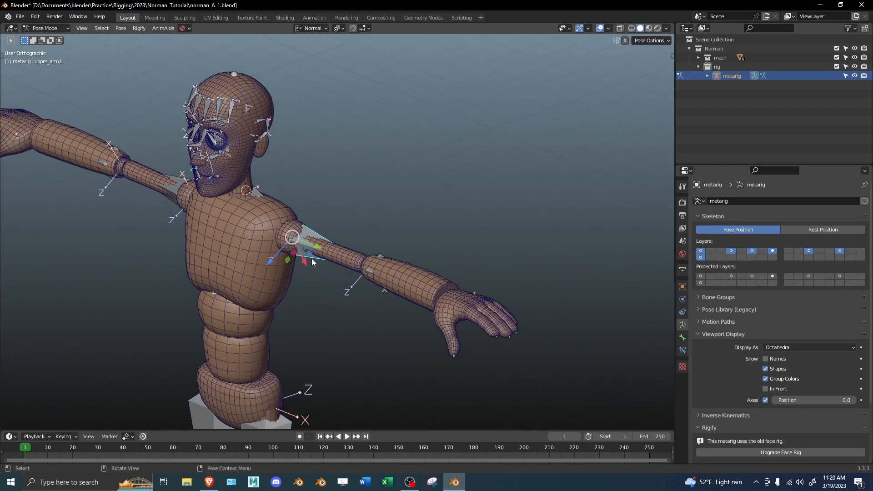
Step: Show the model in wireframe and select the left upper arm and left forearm bones of the metarig
{"action": "scroll", "coordinate": [312, 258], "scroll_direction": "up", "scroll_amount": 2}
{"action": "key", "text": "shift+z"}
{"action": "scroll", "coordinate": [437, 290], "scroll_direction": "up", "scroll_amount": 3}
{"action": "key", "text": "b"}
{"action": "left_click_drag", "start_coordinate": [523, 290], "coordinate": [551, 293]}
{"action": "left_click", "coordinate": [509, 291], "text": "shift"}
{"action": "left_click", "coordinate": [335, 258]}
{"action": "left_click", "coordinate": [508, 292], "text": "shift"}
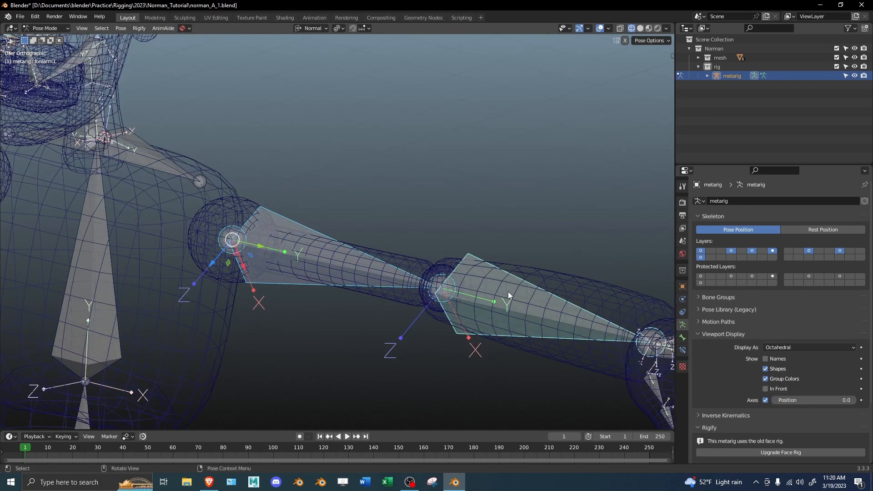
Step: Switch the metarig to Edit Mode and try a freehand roll of the left upper arm and forearm bones
{"action": "key", "text": "Tab"}
{"action": "middle_click_drag", "start_coordinate": [508, 294], "coordinate": [453, 272], "text": "shift"}
{"action": "key", "text": "ctrl+r"}
{"action": "left_click", "coordinate": [536, 302]}
{"action": "key", "text": "KP_1"}
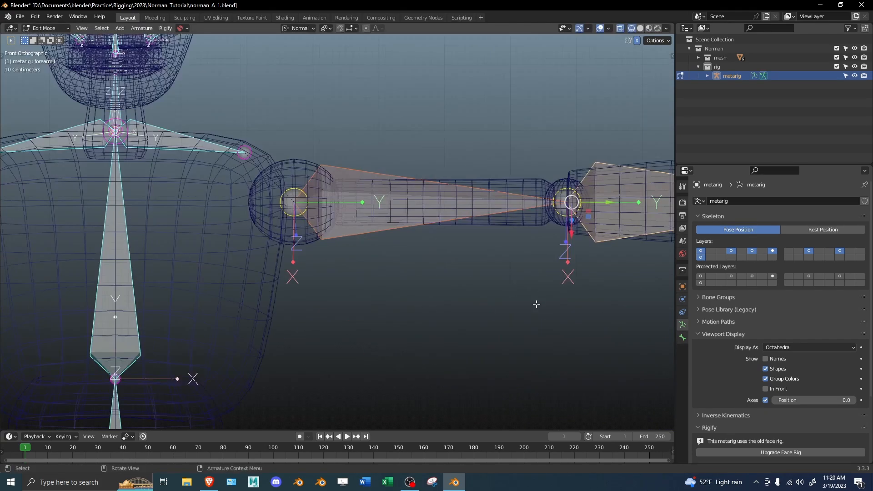
Step: Clear the roll of the left upper arm and forearm bones
{"action": "key", "text": "alt+r"}
{"action": "middle_click_drag", "start_coordinate": [541, 274], "coordinate": [451, 316], "text": "shift"}
{"action": "key", "text": "ctrl+z"}
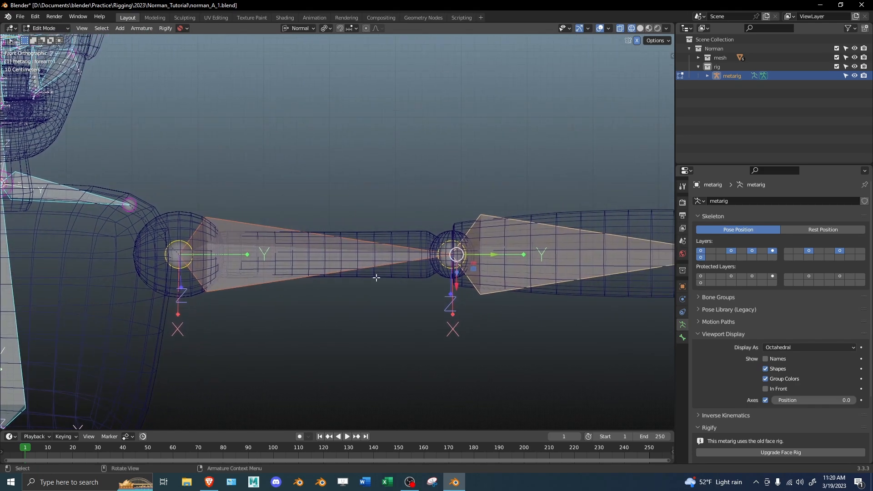
{"action": "key", "text": "alt+r"}
{"action": "middle_click_drag", "start_coordinate": [387, 262], "coordinate": [403, 234]}
{"action": "key", "text": "KP_3"}
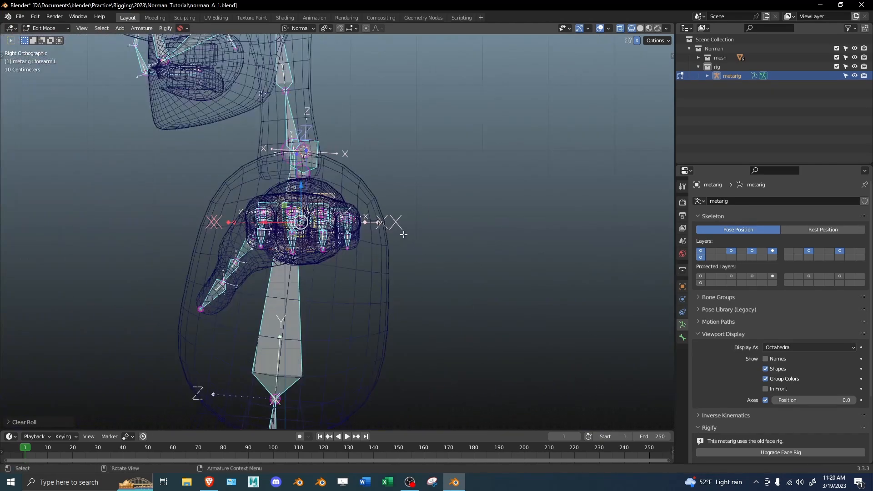
Step: Roll the left upper arm and forearm bones by 90 degrees so their X axes point straight down
{"action": "key", "text": "KP_1"}
{"action": "scroll", "coordinate": [432, 226], "scroll_direction": "down", "scroll_amount": 2}
{"action": "scroll", "coordinate": [475, 161], "scroll_direction": "up", "scroll_amount": 2}
{"action": "key", "text": "ctrl+r"}
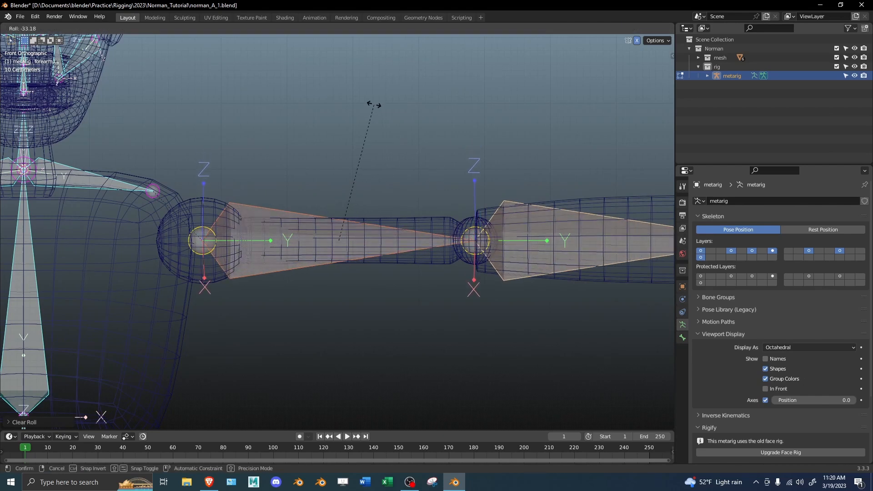
{"action": "type", "text": "90"}
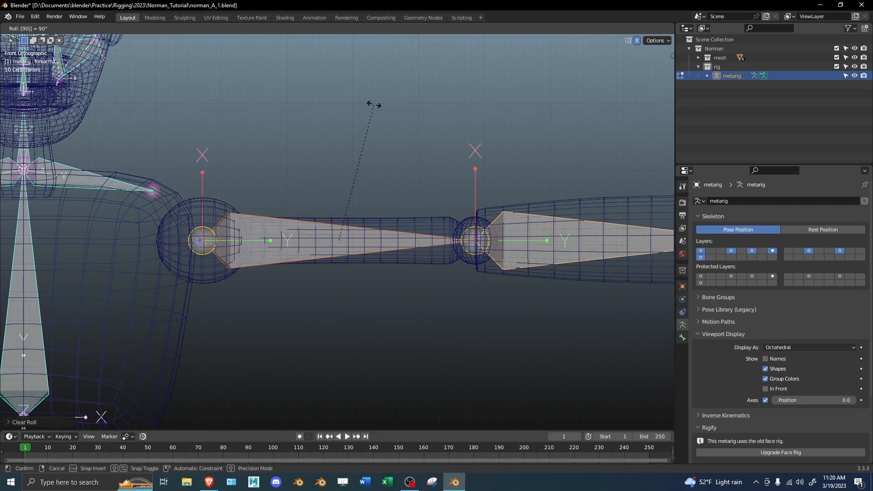
{"action": "key", "text": "Return"}
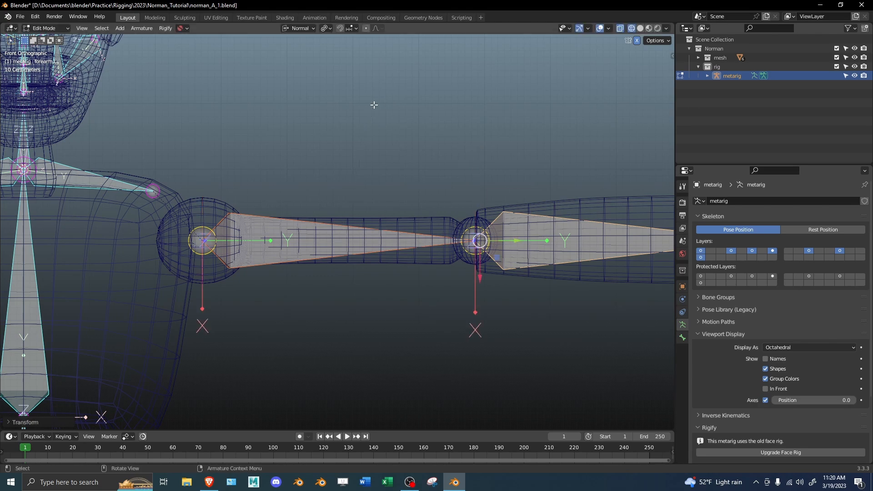
Step: Compare the axis directions of the upper arm and forearm bones on both sides, selecting the right forearm
{"action": "middle_click_drag", "start_coordinate": [403, 216], "coordinate": [358, 268]}
{"action": "middle_click_drag", "start_coordinate": [439, 280], "coordinate": [456, 293]}
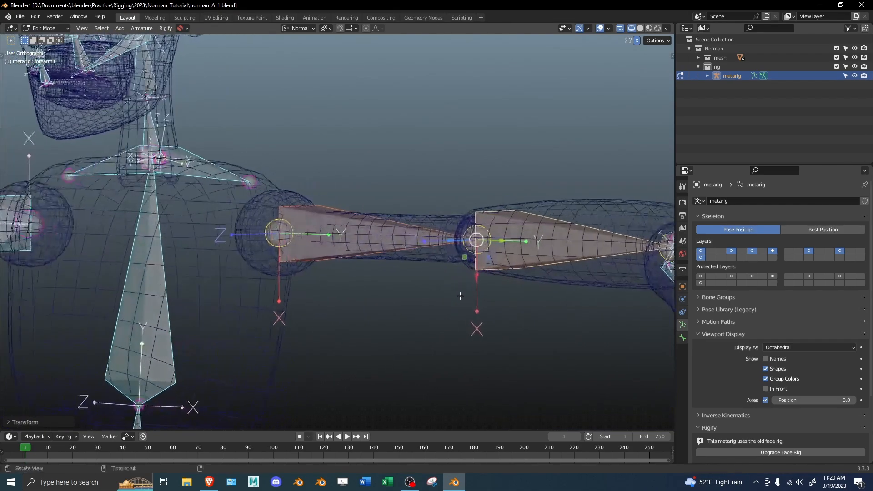
{"action": "middle_click_drag", "start_coordinate": [491, 264], "coordinate": [463, 268]}
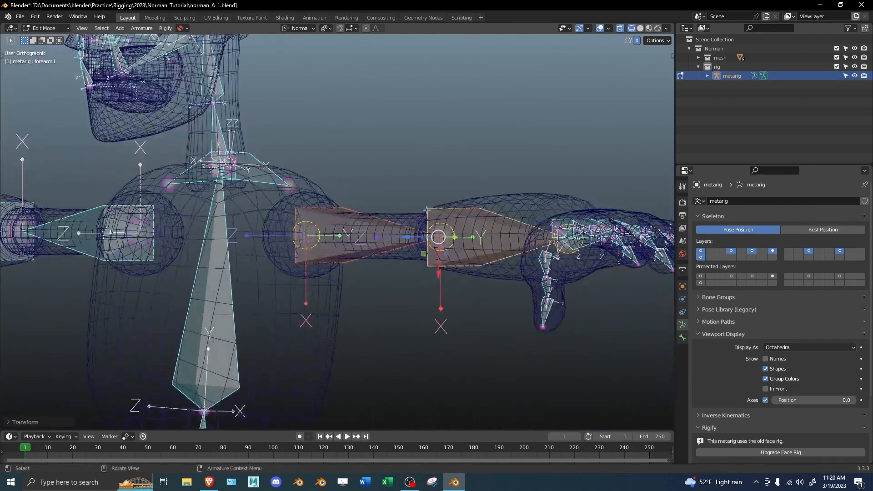
{"action": "middle_click_drag", "start_coordinate": [319, 213], "coordinate": [341, 235]}
{"action": "scroll", "coordinate": [273, 205], "scroll_direction": "down", "scroll_amount": 2}
{"action": "middle_click_drag", "start_coordinate": [254, 200], "coordinate": [348, 212], "text": "shift"}
{"action": "middle_click_drag", "start_coordinate": [218, 181], "coordinate": [237, 182]}
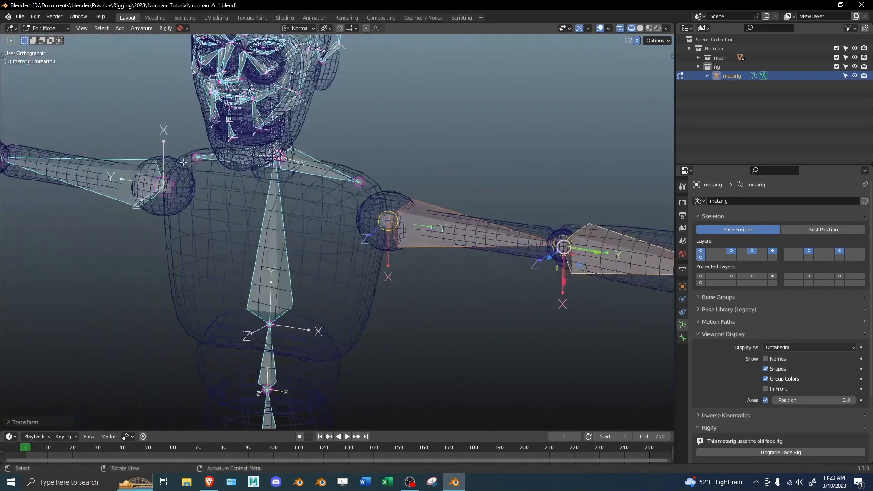
{"action": "scroll", "coordinate": [172, 177], "scroll_direction": "down", "scroll_amount": 2}
{"action": "middle_click_drag", "start_coordinate": [169, 177], "coordinate": [253, 184], "text": "shift"}
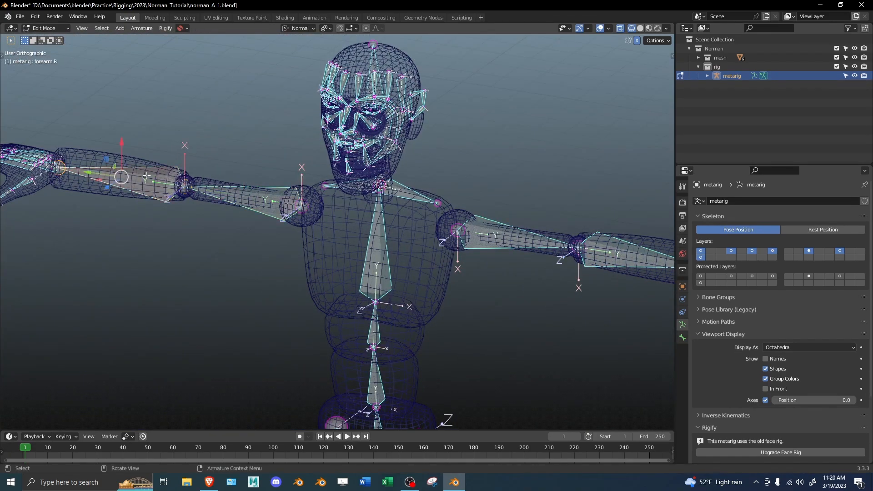
Step: Look over the metarig's torso and lower body and save the file
{"action": "middle_click_drag", "start_coordinate": [375, 187], "coordinate": [329, 182], "text": "shift"}
{"action": "scroll", "coordinate": [381, 163], "scroll_direction": "up", "scroll_amount": 2}
{"action": "middle_click_drag", "start_coordinate": [381, 163], "coordinate": [344, 250], "text": "shift"}
{"action": "middle_click_drag", "start_coordinate": [368, 182], "coordinate": [382, 260], "text": "shift"}
{"action": "scroll", "coordinate": [381, 261], "scroll_direction": "down", "scroll_amount": 8}
{"action": "middle_click_drag", "start_coordinate": [336, 294], "coordinate": [336, 240], "text": "shift"}
{"action": "scroll", "coordinate": [431, 253], "scroll_direction": "down", "scroll_amount": 2}
{"action": "key", "text": "ctrl+s"}
Step: Examine the placement and axes of the metarig bones across the whole body
{"action": "middle_click_drag", "start_coordinate": [417, 263], "coordinate": [389, 251]}
{"action": "scroll", "coordinate": [404, 298], "scroll_direction": "down", "scroll_amount": 1}
{"action": "scroll", "coordinate": [390, 252], "scroll_direction": "up", "scroll_amount": 4}
{"action": "scroll", "coordinate": [390, 251], "scroll_direction": "up", "scroll_amount": 2}
{"action": "middle_click_drag", "start_coordinate": [380, 290], "coordinate": [382, 109], "text": "shift"}
{"action": "middle_click_drag", "start_coordinate": [367, 176], "coordinate": [401, 298]}
{"action": "scroll", "coordinate": [399, 180], "scroll_direction": "down", "scroll_amount": 5}
{"action": "scroll", "coordinate": [370, 239], "scroll_direction": "up", "scroll_amount": 3}
{"action": "scroll", "coordinate": [395, 271], "scroll_direction": "up", "scroll_amount": 3}
{"action": "middle_click_drag", "start_coordinate": [405, 259], "coordinate": [413, 265]}
{"action": "middle_click_drag", "start_coordinate": [464, 275], "coordinate": [396, 248], "text": "shift"}
Step: Return the metarig to Object Mode, save the file and restore solid shading
{"action": "key", "text": "ctrl+Tab"}
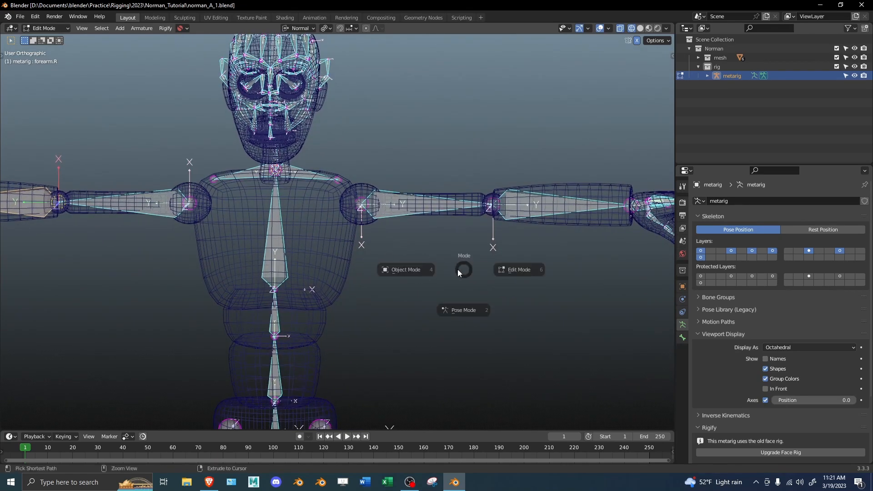
{"action": "left_click", "coordinate": [427, 257]}
{"action": "key", "text": "ctrl+s"}
{"action": "key", "text": "shift+z"}
{"action": "scroll", "coordinate": [468, 245], "scroll_direction": "down", "scroll_amount": 2}
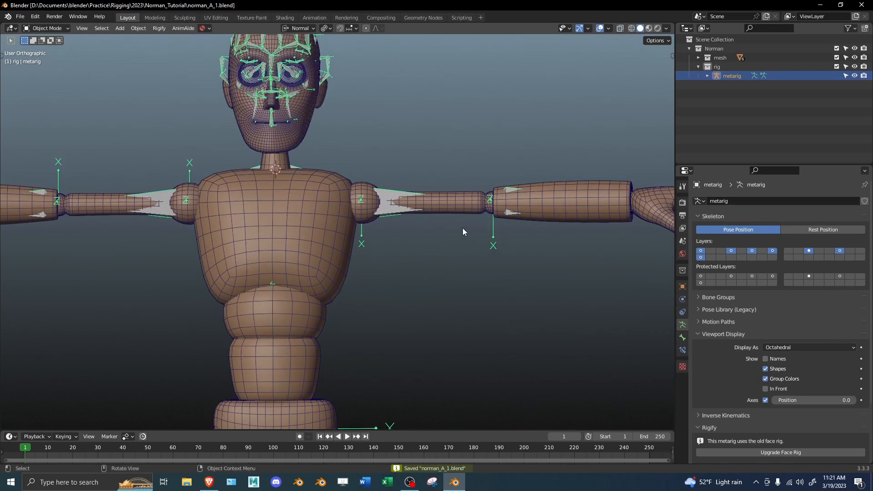
{"action": "scroll", "coordinate": [491, 219], "scroll_direction": "down", "scroll_amount": 2}
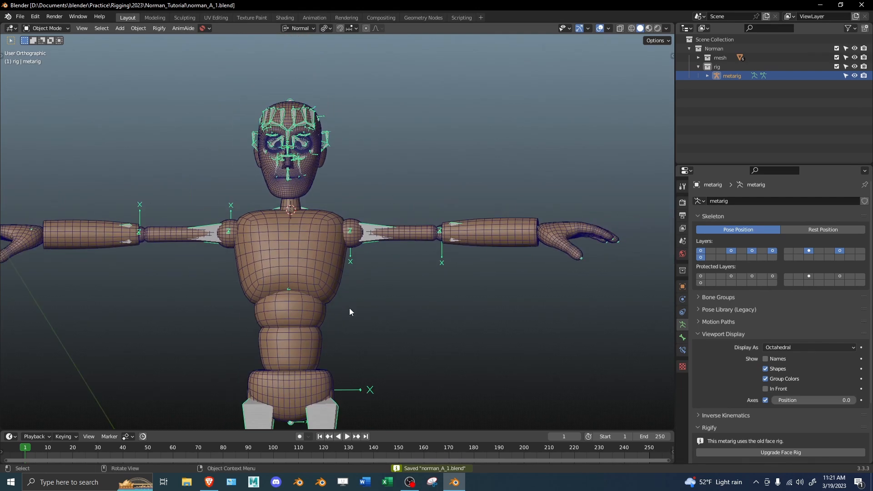
Step: Save the current file and store a new version of it as norman_A_2.blend
{"action": "mouse_move", "coordinate": [351, 274]}
{"action": "middle_mouse_down"}
{"action": "mouse_move", "coordinate": [366, 244]}
{"action": "mouse_move", "coordinate": [358, 255]}
{"action": "mouse_move", "coordinate": [424, 297]}
{"action": "mouse_move", "coordinate": [454, 253]}
{"action": "middle_mouse_up"}
{"action": "scroll", "coordinate": [759, 332], "scroll_direction": "down", "scroll_amount": 4}
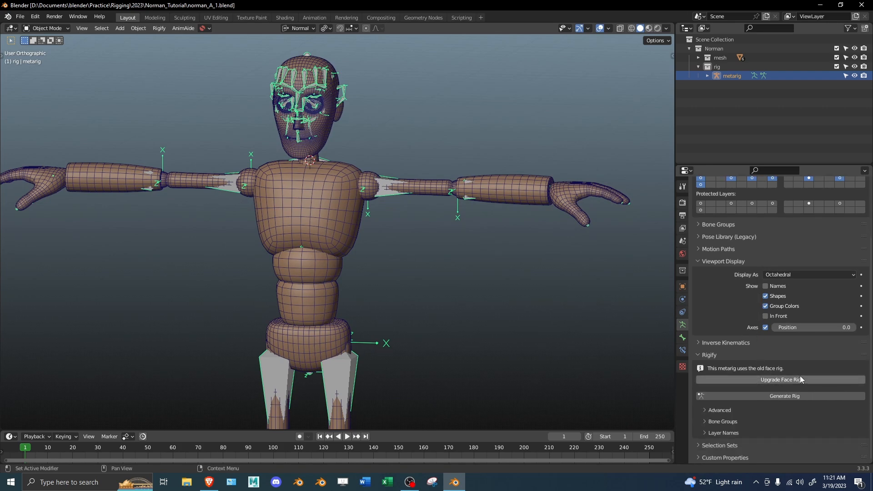
{"action": "key", "text": "ctrl+s"}
{"action": "key", "text": "ctrl+shift+s"}
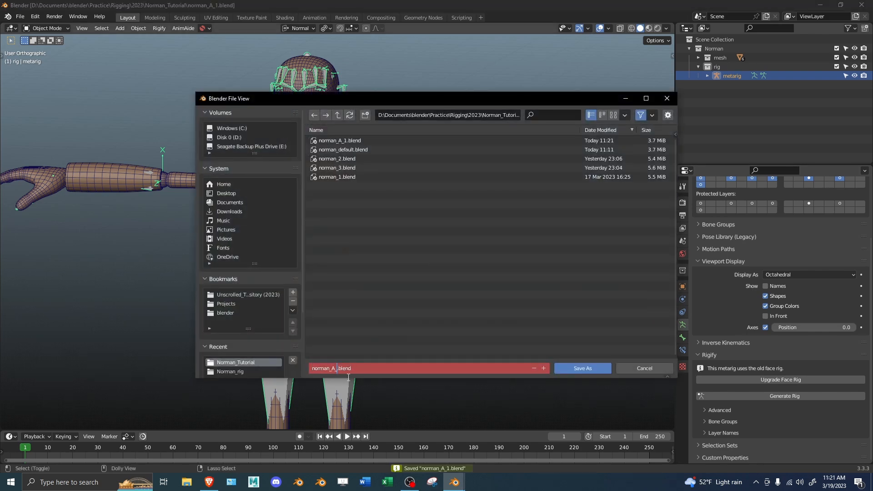
{"action": "type", "text": "2"}
{"action": "key", "text": "Return"}
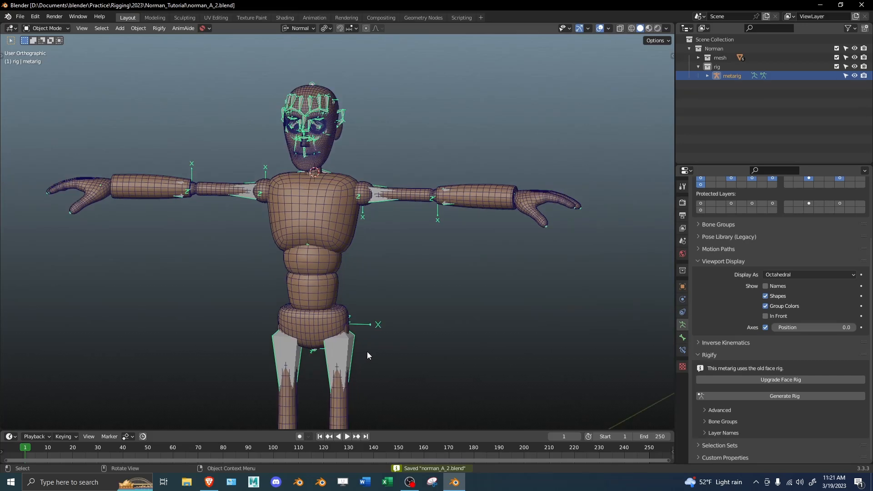
Step: Generate the Rigify control rig from the metarig and view its controls around the character
{"action": "left_click", "coordinate": [711, 395]}
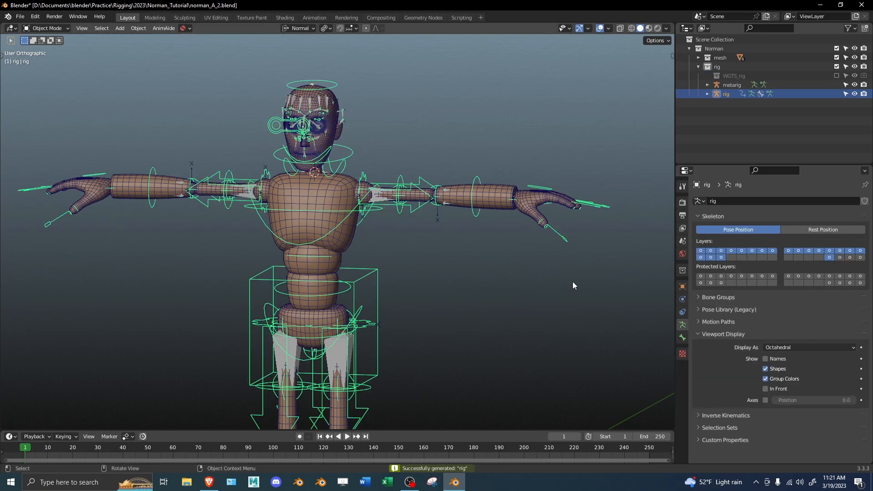
{"action": "middle_click_drag", "start_coordinate": [570, 287], "coordinate": [473, 264]}
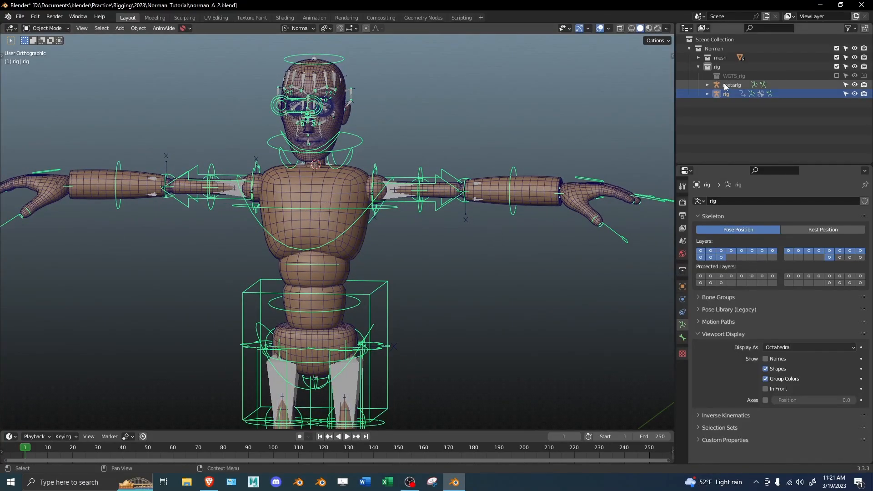
{"action": "middle_click_drag", "start_coordinate": [386, 212], "coordinate": [358, 186]}
{"action": "scroll", "coordinate": [412, 188], "scroll_direction": "up", "scroll_amount": 2}
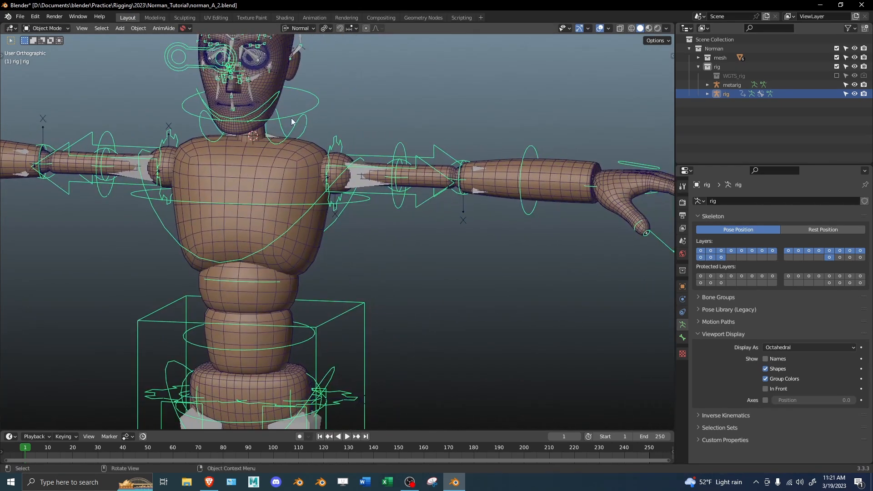
Step: Try moving the left shoulder control of the generated rig in Pose Mode and cancel the move
{"action": "middle_click_drag", "start_coordinate": [294, 123], "coordinate": [306, 127]}
{"action": "key", "text": "Tab"}
{"action": "key", "text": "Tab"}
{"action": "key", "text": "ctrl+Tab"}
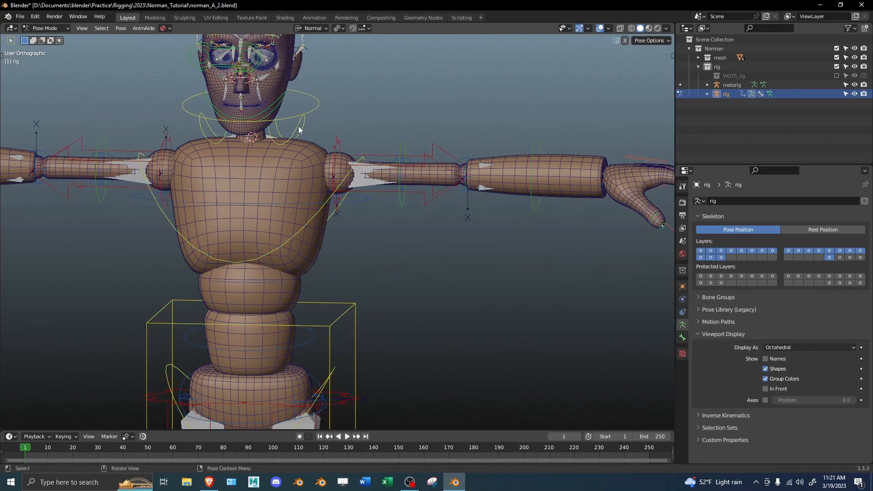
{"action": "left_click", "coordinate": [299, 127]}
{"action": "middle_click_drag", "start_coordinate": [359, 141], "coordinate": [379, 163], "text": "shift"}
{"action": "key", "text": "KP_Decimal"}
{"action": "scroll", "coordinate": [430, 129], "scroll_direction": "down", "scroll_amount": 4}
{"action": "middle_click_drag", "start_coordinate": [406, 252], "coordinate": [413, 247]}
{"action": "key", "text": "g"}
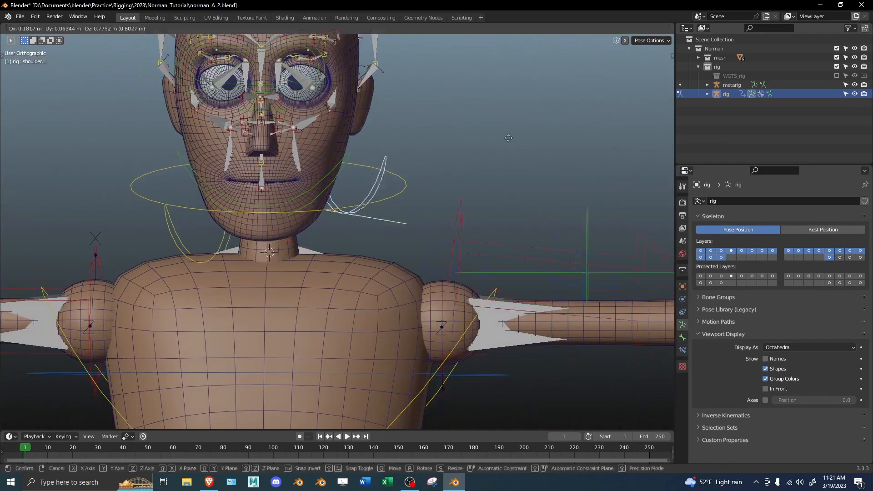
{"action": "key", "text": "Escape"}
{"action": "scroll", "coordinate": [531, 219], "scroll_direction": "down", "scroll_amount": 2}
{"action": "middle_click_drag", "start_coordinate": [531, 220], "coordinate": [427, 247]}
{"action": "scroll", "coordinate": [417, 243], "scroll_direction": "down", "scroll_amount": 2}
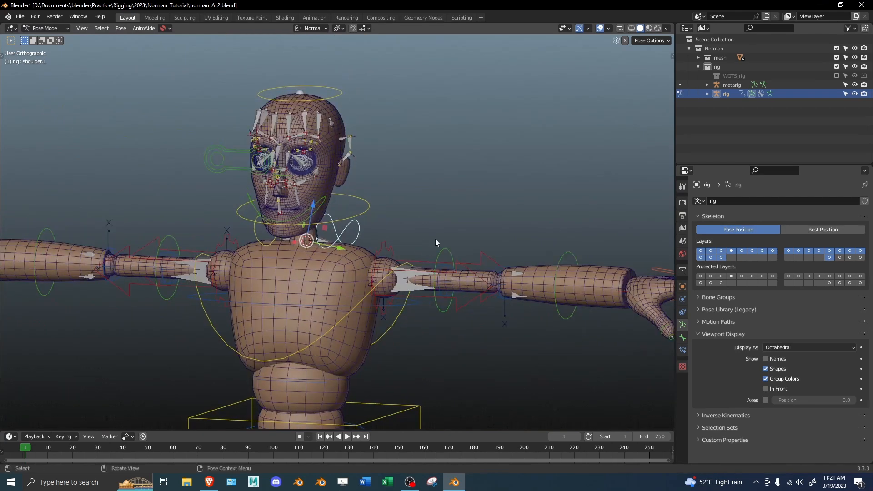
Step: Open the metarig in Edit Mode with wireframe display and view its shoulders from the front
{"action": "key", "text": "ctrl+Tab"}
{"action": "left_click", "coordinate": [721, 87]}
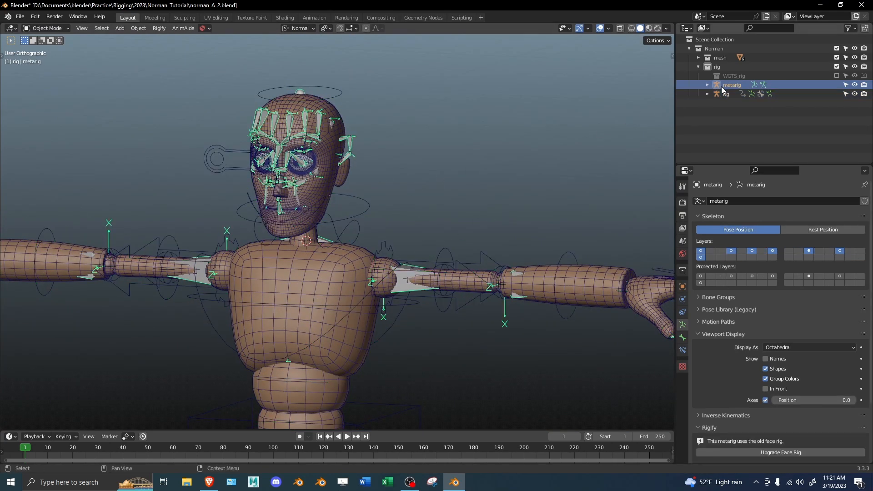
{"action": "key", "text": "Tab"}
{"action": "key", "text": "z"}
{"action": "left_click", "coordinate": [418, 228]}
{"action": "middle_click_drag", "start_coordinate": [338, 274], "coordinate": [407, 209]}
{"action": "left_click", "coordinate": [367, 254]}
{"action": "key", "text": "KP_1"}
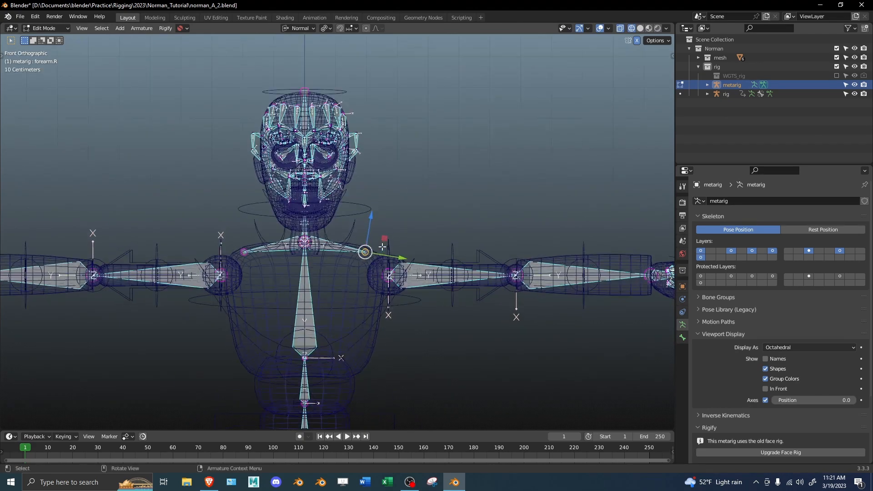
Step: Move the metarig's left shoulder bone, mirrored on the other side, about 1.15 m down along the global Z axis
{"action": "left_click", "coordinate": [338, 250]}
{"action": "middle_click_drag", "start_coordinate": [348, 227], "coordinate": [349, 221], "text": "shift"}
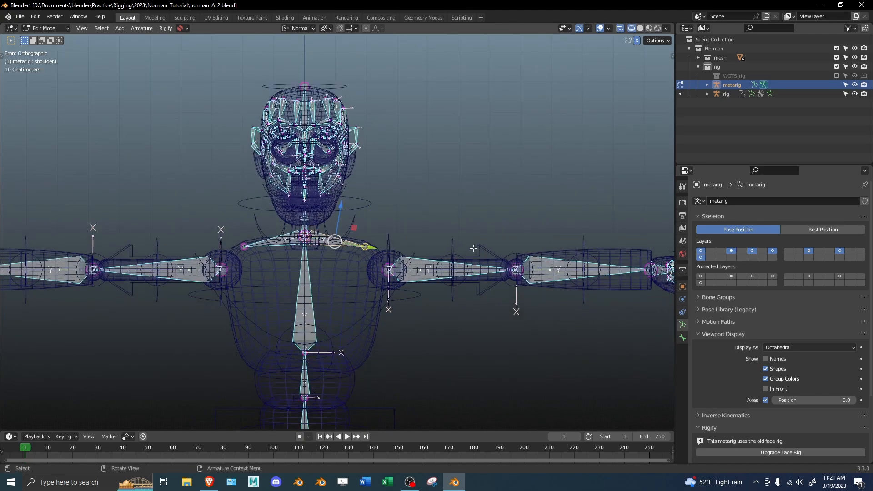
{"action": "key", "text": "g"}
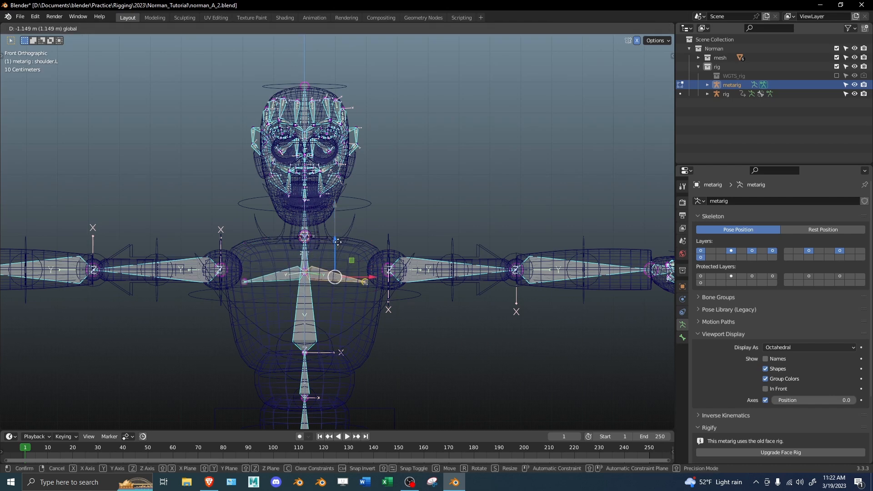
{"action": "left_click", "coordinate": [338, 242]}
Step: Leave Edit Mode and re-generate the Rigify rig from the changed metarig
{"action": "key", "text": "Tab"}
{"action": "middle_click_drag", "start_coordinate": [430, 226], "coordinate": [437, 224]}
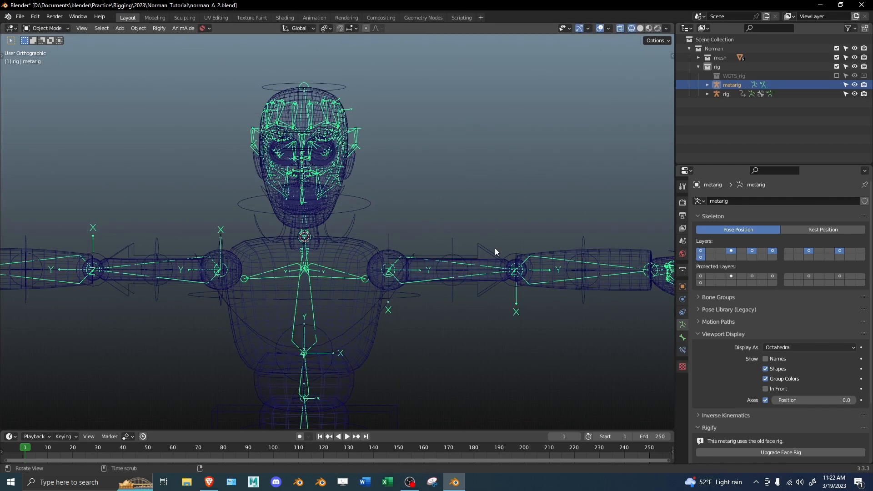
{"action": "scroll", "coordinate": [814, 408], "scroll_direction": "down", "scroll_amount": 4}
{"action": "left_click", "coordinate": [798, 396]}
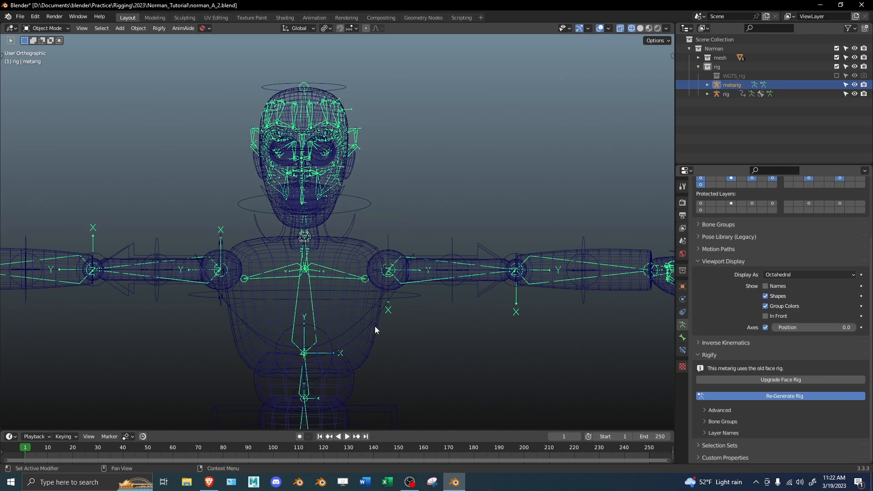
Step: Try moving the left shoulder control of the re-generated rig in Pose Mode and cancel the move
{"action": "middle_click_drag", "start_coordinate": [376, 324], "coordinate": [373, 263]}
{"action": "scroll", "coordinate": [339, 296], "scroll_direction": "up", "scroll_amount": 3}
{"action": "key", "text": "ctrl+Tab"}
{"action": "left_click", "coordinate": [360, 262]}
{"action": "key", "text": "g"}
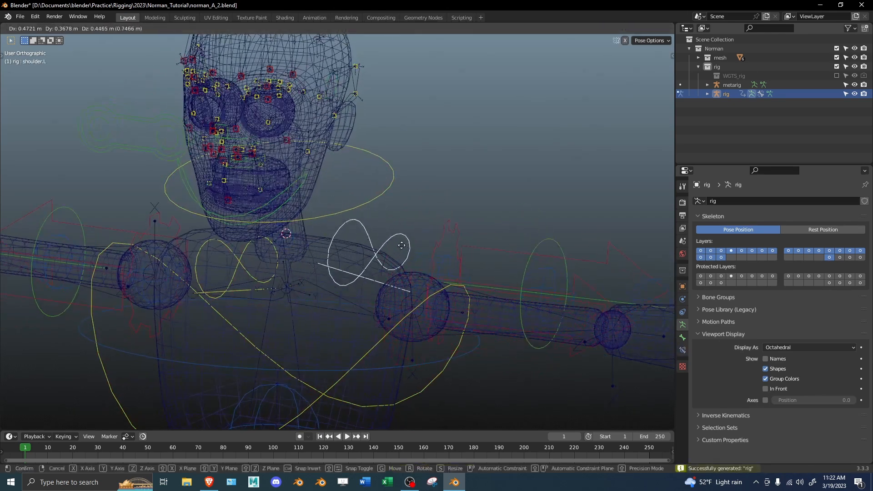
{"action": "right_click", "coordinate": [404, 231]}
{"action": "scroll", "coordinate": [405, 233], "scroll_direction": "down", "scroll_amount": 1}
{"action": "scroll", "coordinate": [405, 232], "scroll_direction": "down", "scroll_amount": 2}
{"action": "middle_click_drag", "start_coordinate": [397, 236], "coordinate": [427, 225]}
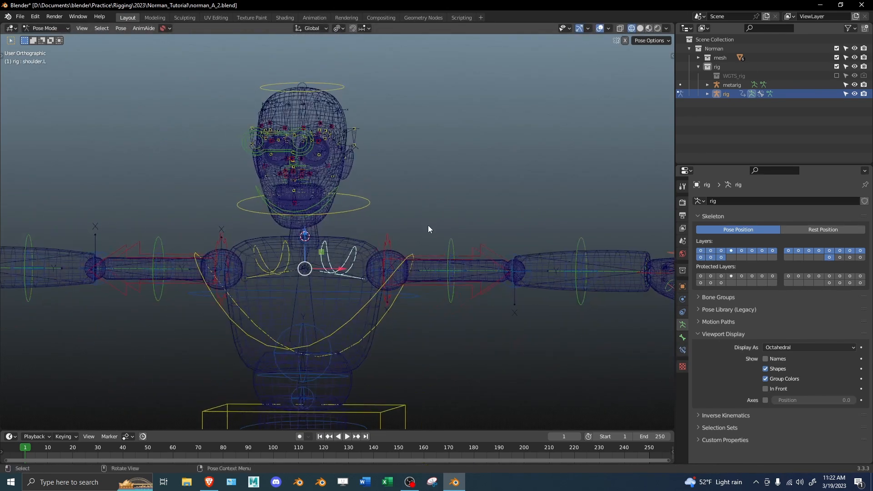
Step: Return the generated rig to Object Mode and show the character in solid shading
{"action": "left_click", "coordinate": [720, 85]}
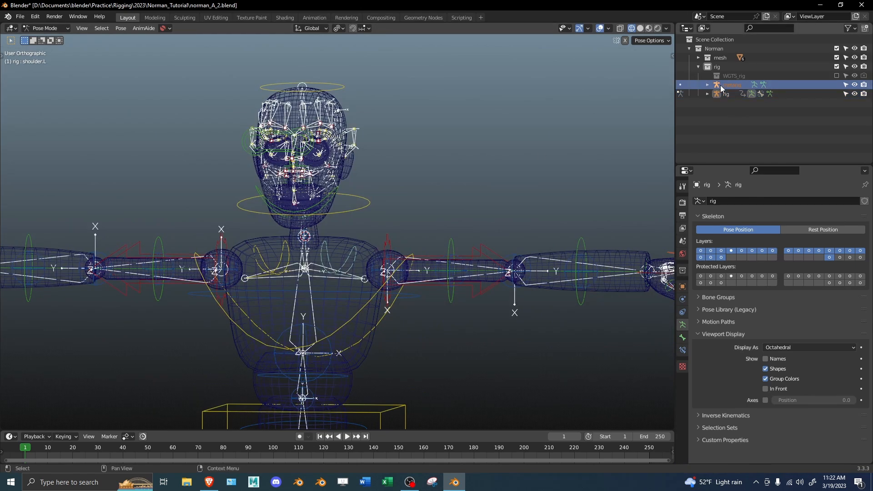
{"action": "left_click", "coordinate": [720, 93]}
{"action": "key", "text": "ctrl+Tab"}
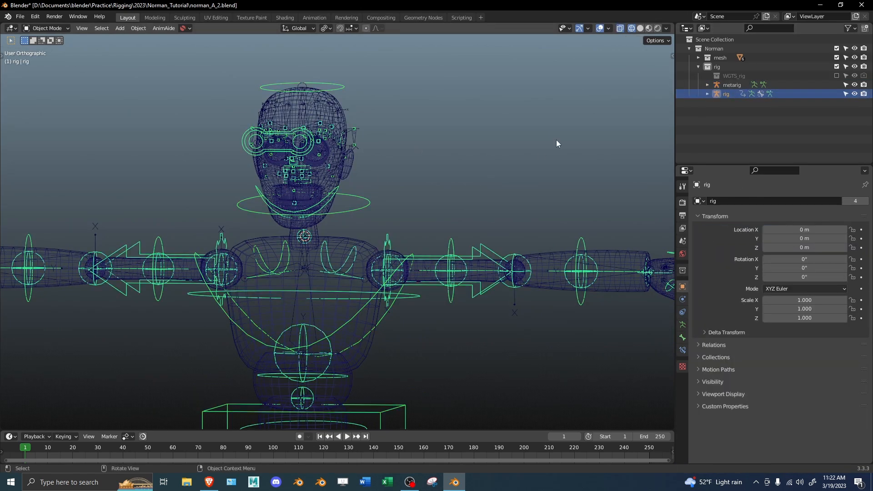
{"action": "mouse_move", "coordinate": [396, 207]}
{"action": "middle_mouse_down"}
{"action": "mouse_move", "coordinate": [500, 205]}
{"action": "mouse_move", "coordinate": [363, 240]}
{"action": "mouse_move", "coordinate": [264, 248]}
{"action": "middle_mouse_up"}
{"action": "key", "text": "shift+z"}
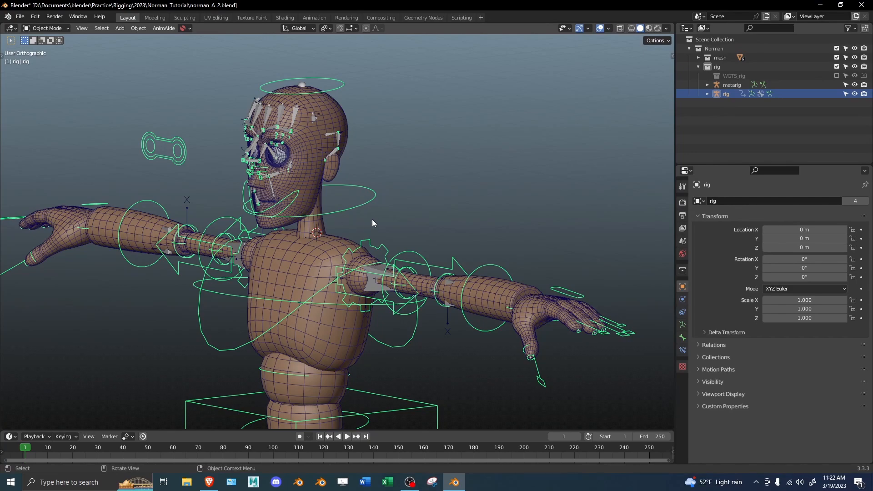
{"action": "middle_click_drag", "start_coordinate": [373, 231], "coordinate": [457, 223]}
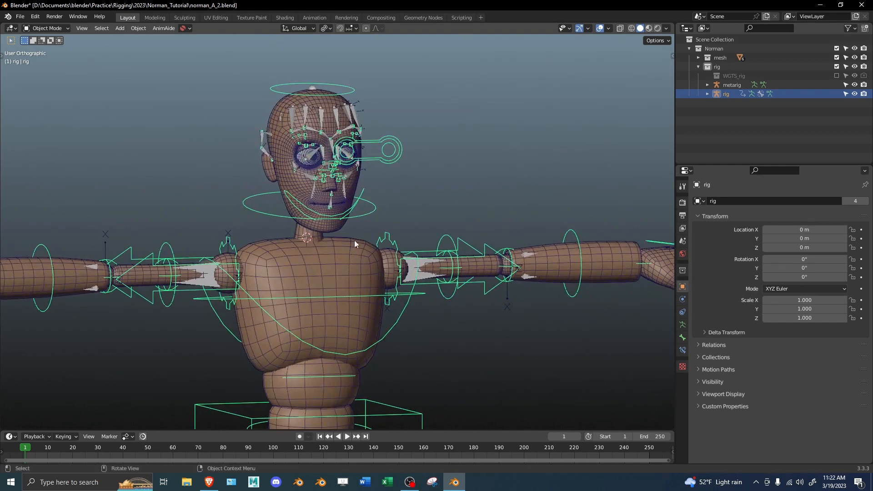
Step: Hide the generated rig object so only the metarig is shown on the character
{"action": "middle_click_drag", "start_coordinate": [371, 239], "coordinate": [337, 240]}
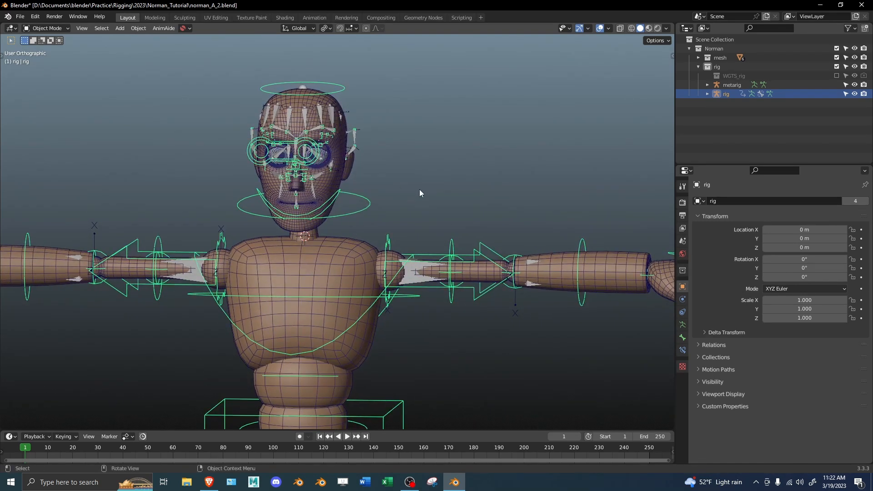
{"action": "middle_click_drag", "start_coordinate": [421, 187], "coordinate": [405, 177]}
{"action": "scroll", "coordinate": [403, 180], "scroll_direction": "up", "scroll_amount": 3}
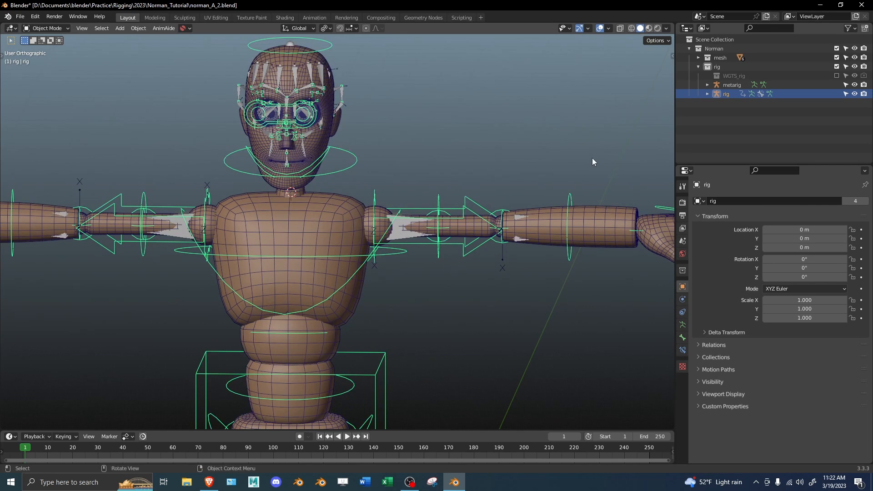
{"action": "left_click", "coordinate": [855, 94]}
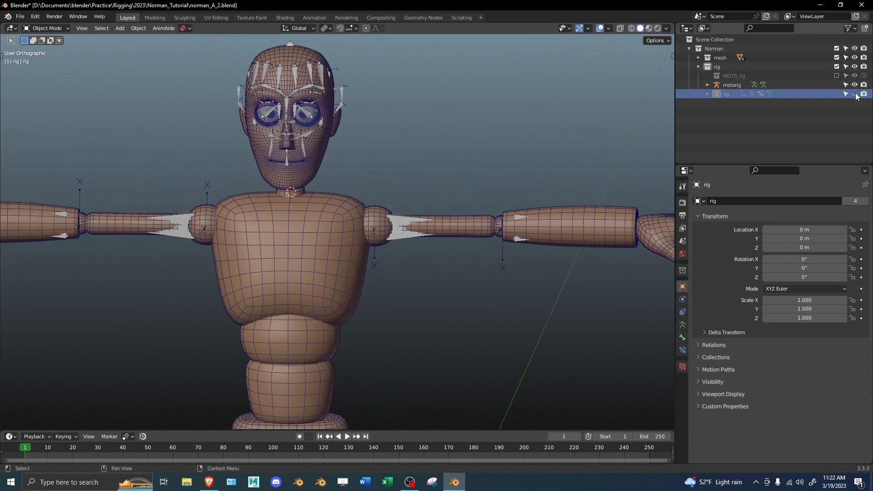
Step: Undo the latest rig changes, including the re-generation of the rig and the metarig's shoulder bone move
{"action": "key", "text": "ctrl+z"}
{"action": "key", "text": "ctrl+z"}
{"action": "key", "text": "ctrl+z"}
{"action": "key", "text": "ctrl+z"}
{"action": "key", "text": "ctrl+z"}
{"action": "key", "text": "ctrl+z"}
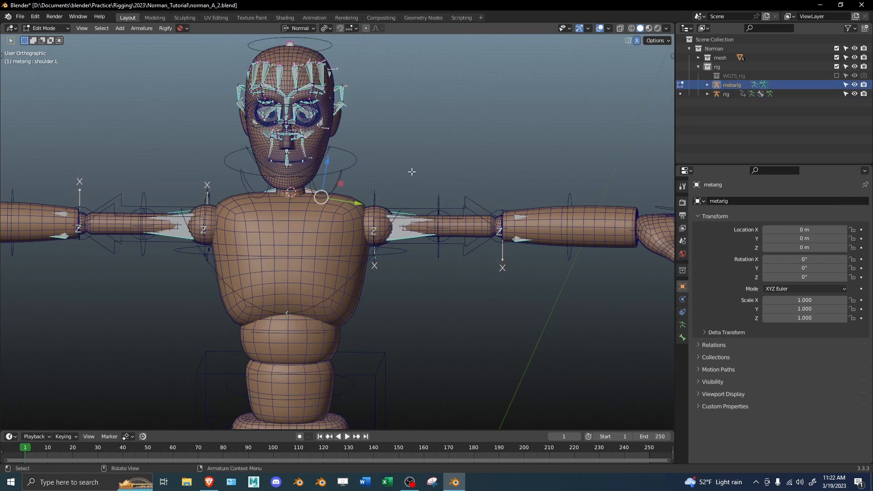
{"action": "key", "text": "ctrl+Tab"}
{"action": "middle_click_drag", "start_coordinate": [394, 171], "coordinate": [439, 170], "text": "shift"}
{"action": "key", "text": "ctrl+z"}
{"action": "key", "text": "ctrl+z"}
{"action": "key", "text": "ctrl+z"}
{"action": "key", "text": "ctrl+z"}
{"action": "key", "text": "ctrl+z"}
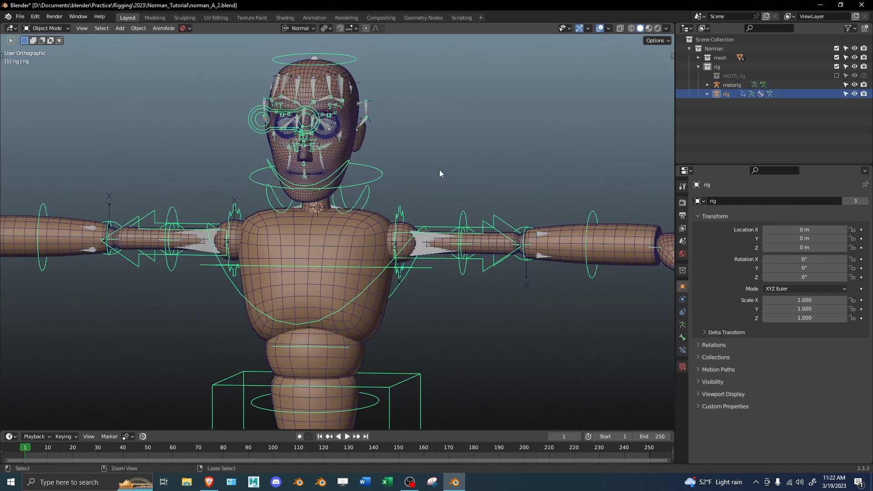
Step: Keep undoing back to before the first rig generation, with only the metarig present and in Object Mode
{"action": "key", "text": "ctrl+z"}
{"action": "key", "text": "ctrl+z"}
{"action": "key", "text": "ctrl+z"}
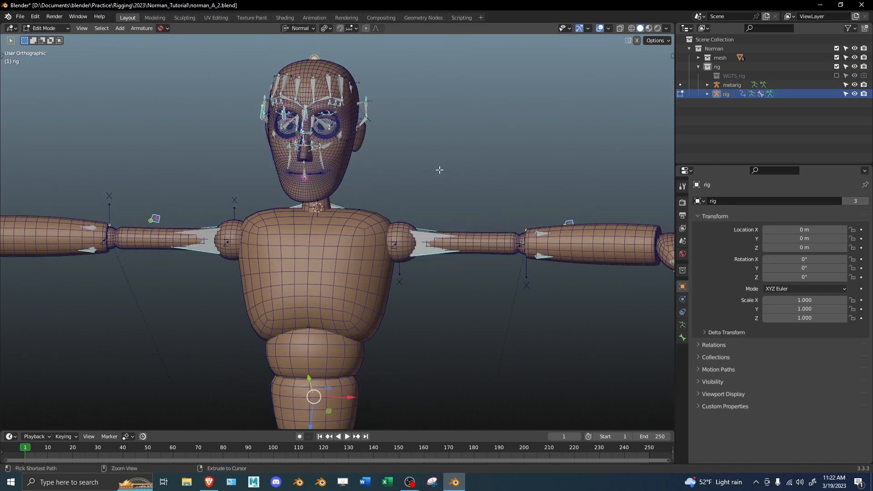
{"action": "middle_click_drag", "start_coordinate": [484, 180], "coordinate": [511, 202], "text": "shift"}
{"action": "key", "text": "ctrl+z"}
{"action": "middle_click_drag", "start_coordinate": [403, 183], "coordinate": [421, 185]}
{"action": "key", "text": "ctrl+z"}
{"action": "key", "text": "ctrl+z"}
{"action": "key", "text": "ctrl+z"}
{"action": "key", "text": "ctrl+z"}
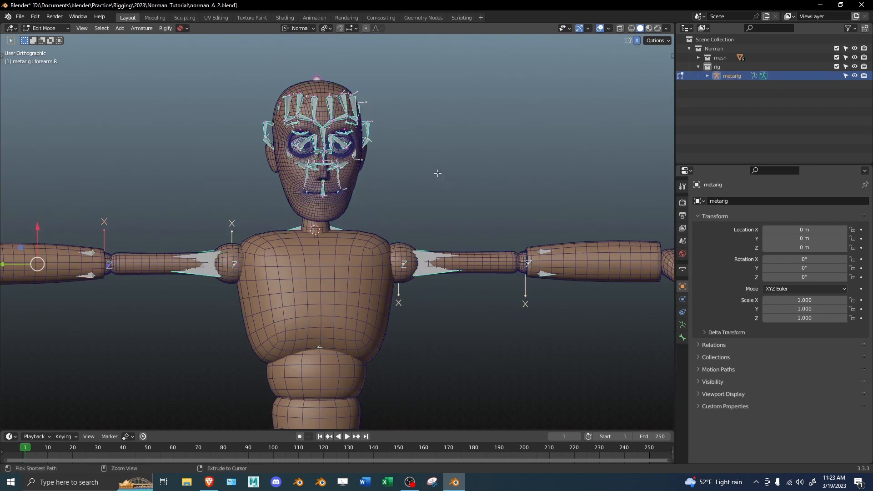
{"action": "middle_click_drag", "start_coordinate": [439, 172], "coordinate": [422, 176]}
{"action": "key", "text": "ctrl+z"}
{"action": "key", "text": "ctrl+z"}
{"action": "key", "text": "ctrl+z"}
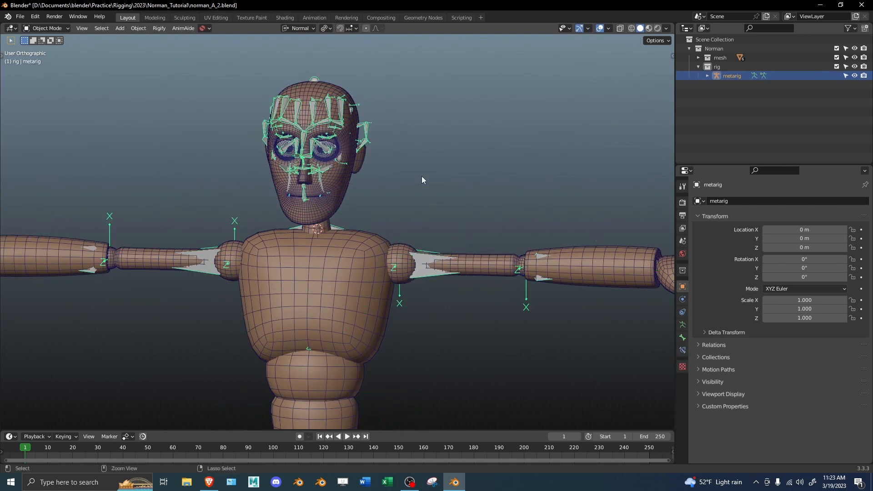
Step: Set snapping to Face Project with Closest as the snap base
{"action": "key", "text": "KP_1"}
{"action": "scroll", "coordinate": [454, 219], "scroll_direction": "up", "scroll_amount": 5}
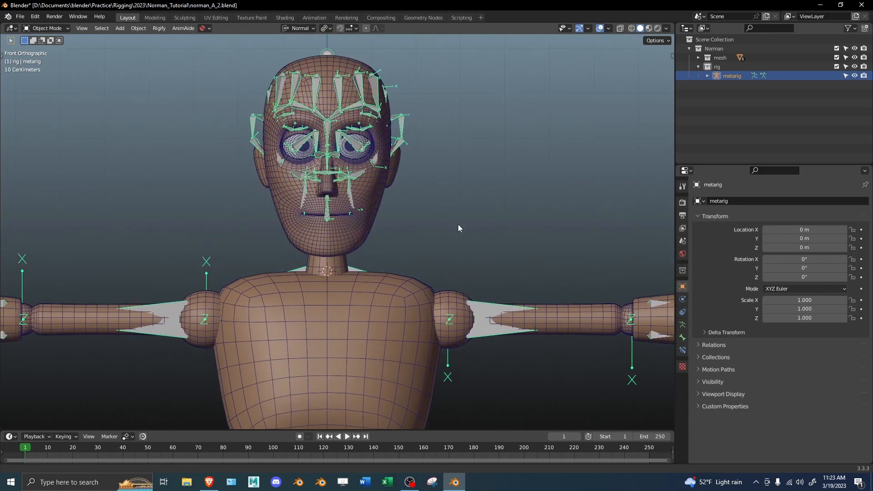
{"action": "middle_click_drag", "start_coordinate": [456, 225], "coordinate": [323, 25]}
{"action": "scroll", "coordinate": [373, 219], "scroll_direction": "up", "scroll_amount": 1}
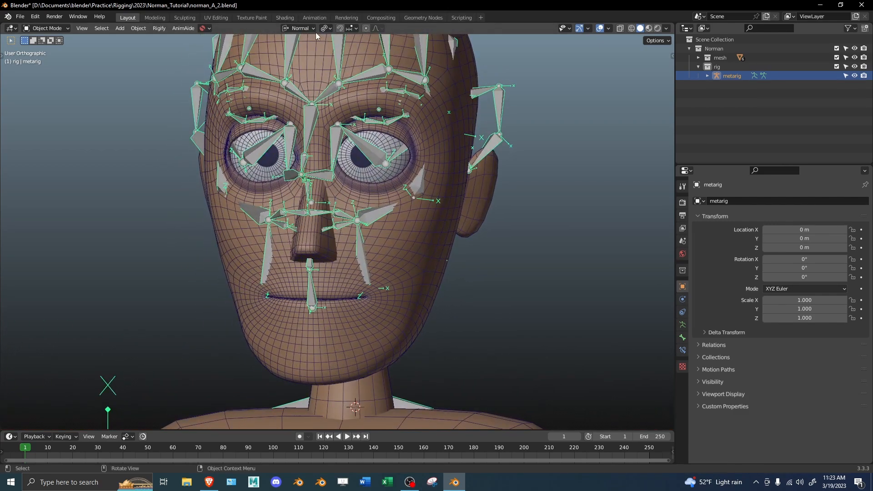
{"action": "left_click", "coordinate": [349, 28]}
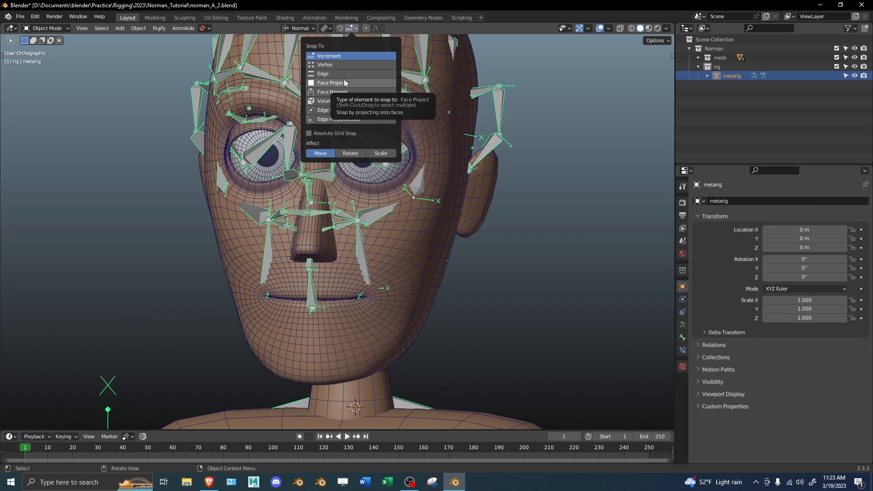
{"action": "left_click", "coordinate": [345, 83]}
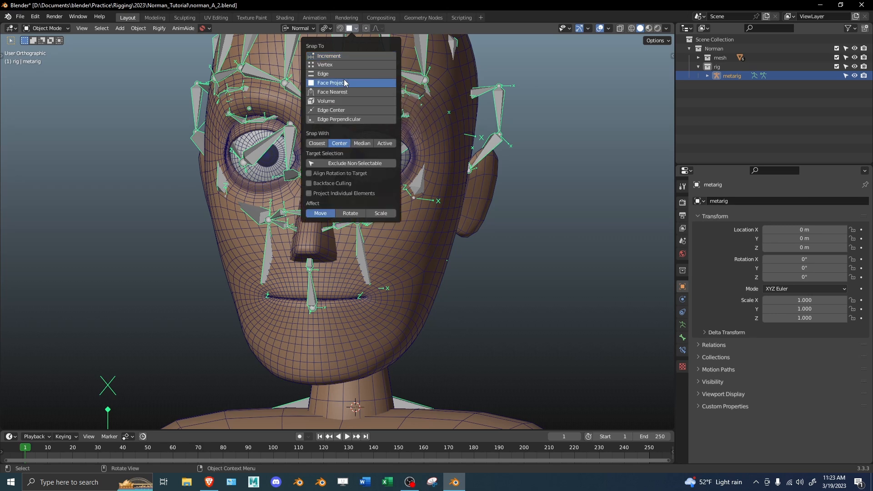
{"action": "left_click", "coordinate": [316, 144]}
Step: Enter Edit Mode on the metarig, show it in wireframe and select the left chin joint
{"action": "key", "text": "KP_1"}
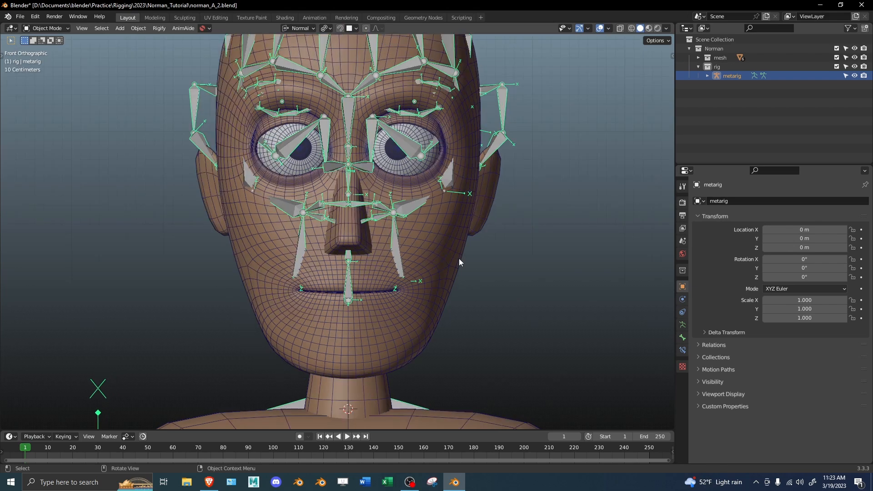
{"action": "scroll", "coordinate": [460, 261], "scroll_direction": "up", "scroll_amount": 6}
{"action": "key", "text": "Tab"}
{"action": "key", "text": "alt+z"}
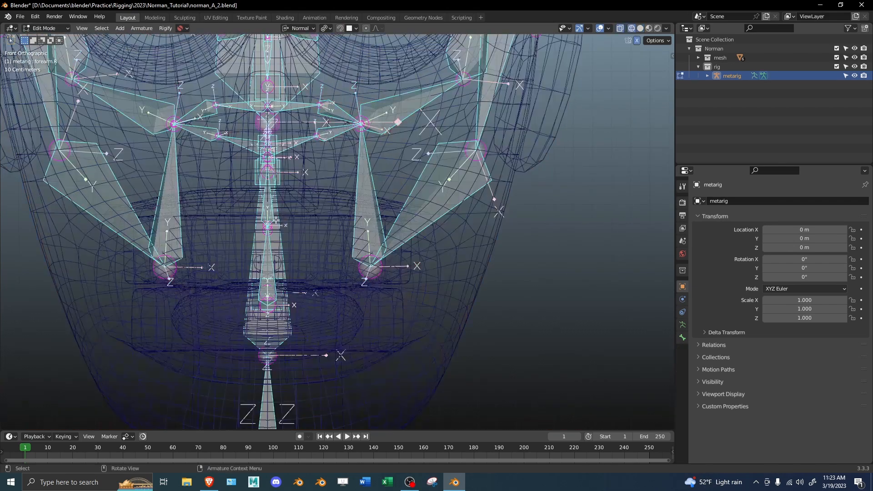
{"action": "scroll", "coordinate": [363, 227], "scroll_direction": "down", "scroll_amount": 4}
{"action": "left_click", "coordinate": [360, 253]}
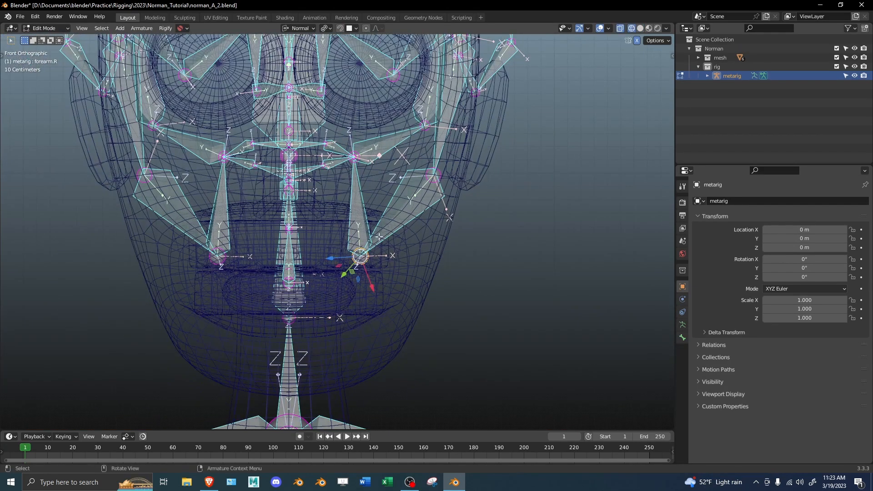
Step: Hide the metarig's main head bone spine.006, the face bone and the upper neck bone
{"action": "scroll", "coordinate": [361, 254], "scroll_direction": "down", "scroll_amount": 2}
{"action": "middle_click_drag", "start_coordinate": [372, 194], "coordinate": [255, 163]}
{"action": "key", "text": "KP_1"}
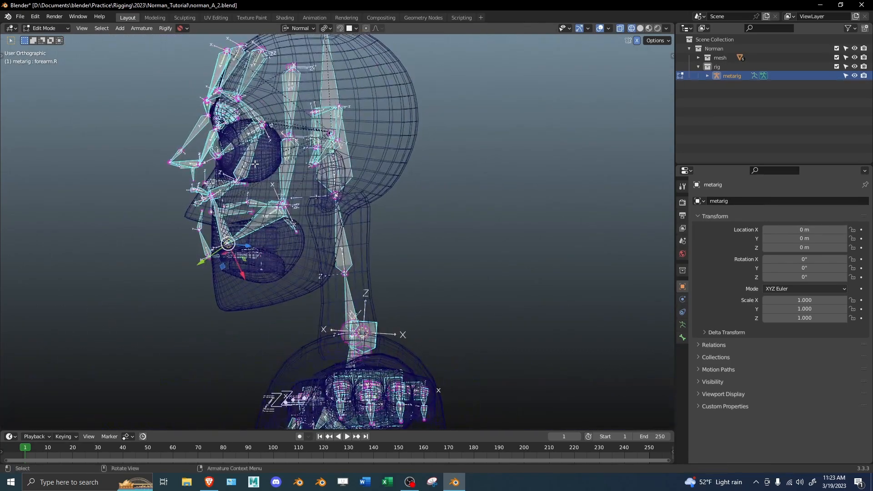
{"action": "key", "text": "KP_3"}
{"action": "scroll", "coordinate": [255, 163], "scroll_direction": "down", "scroll_amount": 2}
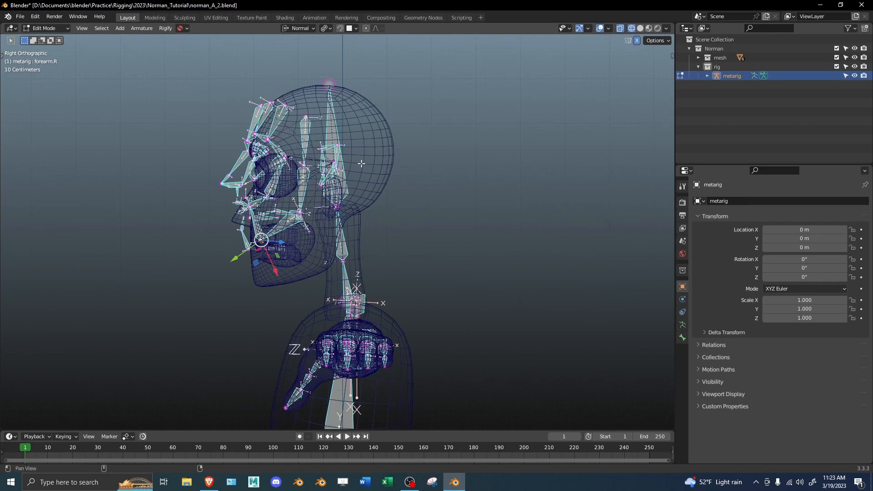
{"action": "middle_click_drag", "start_coordinate": [361, 163], "coordinate": [335, 143], "text": "shift"}
{"action": "middle_click_drag", "start_coordinate": [281, 123], "coordinate": [314, 121]}
{"action": "left_click", "coordinate": [334, 201]}
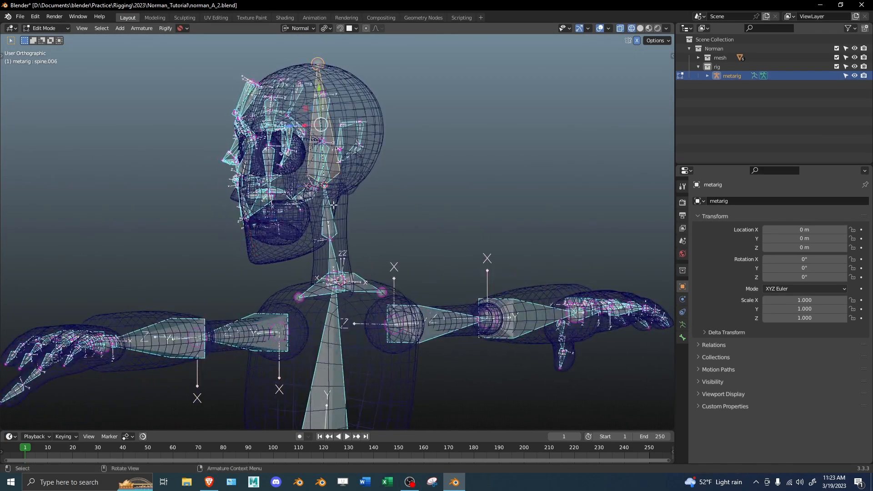
{"action": "left_click", "coordinate": [329, 181]}
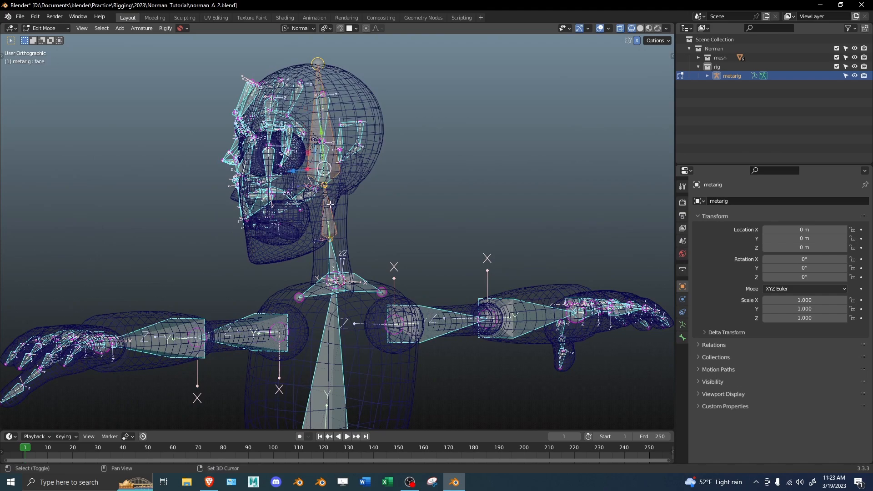
{"action": "middle_click_drag", "start_coordinate": [326, 183], "coordinate": [384, 208]}
{"action": "key", "text": "h"}
Step: Select all facial bones of the metarig from the side view and hide every other bone
{"action": "scroll", "coordinate": [386, 229], "scroll_direction": "down", "scroll_amount": 4}
{"action": "key", "text": "KP_1"}
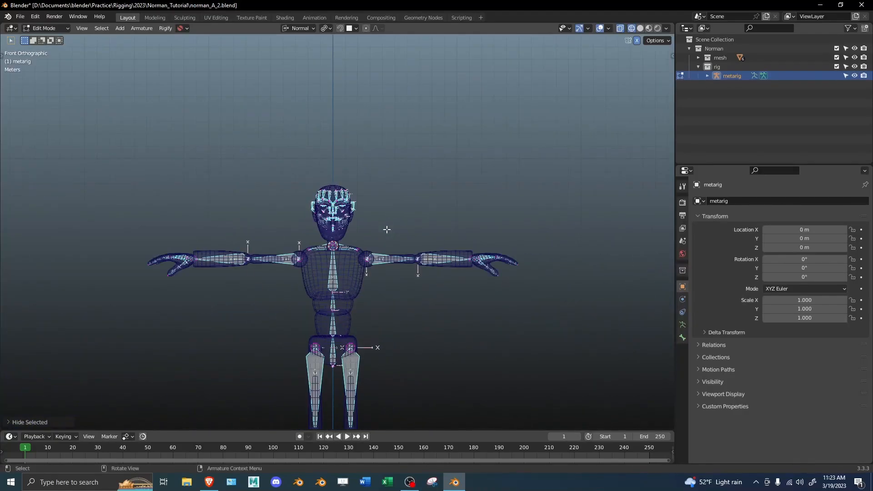
{"action": "key", "text": "KP_3"}
{"action": "scroll", "coordinate": [358, 250], "scroll_direction": "up", "scroll_amount": 5}
{"action": "mouse_move", "coordinate": [355, 210]}
{"action": "right_mouse_down", "text": "ctrl"}
{"action": "mouse_move", "coordinate": [336, 47]}
{"action": "mouse_move", "coordinate": [447, 180]}
{"action": "right_mouse_up", "text": "ctrl"}
{"action": "key", "text": "shift+h"}
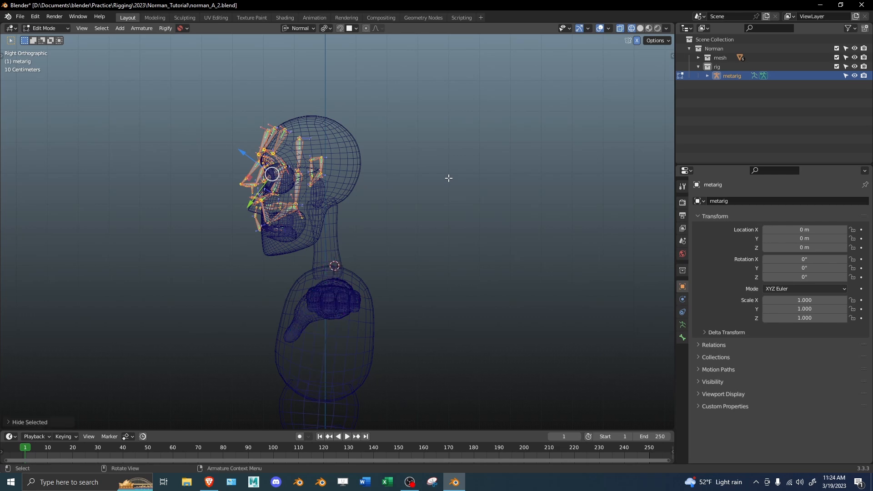
Step: Move the facial bones down and slightly back to fit Norman's head from the side, and save the file
{"action": "scroll", "coordinate": [440, 180], "scroll_direction": "up", "scroll_amount": 3}
{"action": "key", "text": "g"}
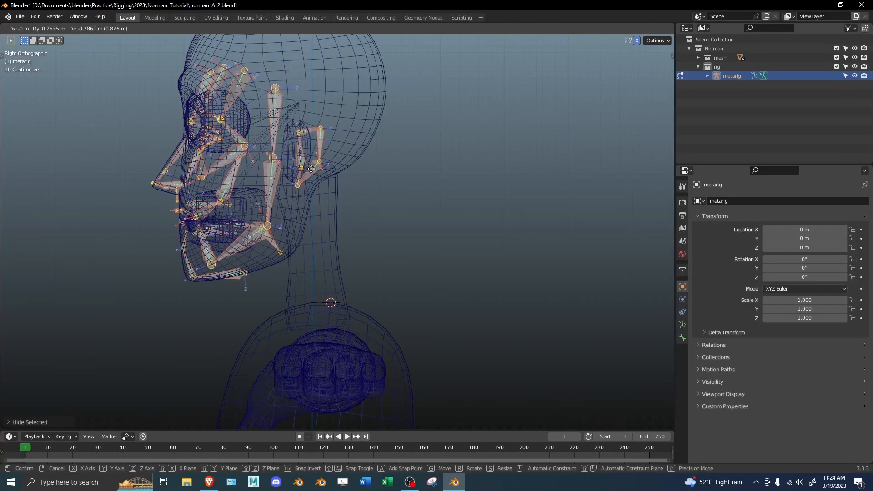
{"action": "left_click", "coordinate": [301, 178]}
{"action": "key", "text": "ctrl+s"}
{"action": "middle_click_drag", "start_coordinate": [300, 177], "coordinate": [371, 185]}
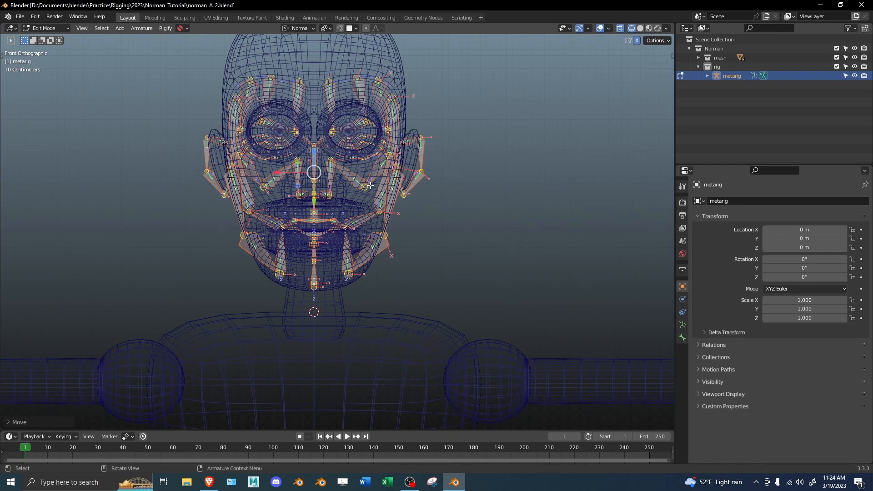
Step: Turn on snapping for placing the facial bones on the mesh surface
{"action": "key", "text": "shift+z"}
{"action": "middle_click_drag", "start_coordinate": [426, 206], "coordinate": [375, 222]}
{"action": "scroll", "coordinate": [375, 223], "scroll_direction": "up", "scroll_amount": 2}
{"action": "left_click", "coordinate": [340, 28]}
{"action": "key", "text": "shift+z"}
Step: Select the left cheek joint of cheek.B.L and move it, snapped onto the cheek surface in solid shading
{"action": "scroll", "coordinate": [342, 213], "scroll_direction": "up", "scroll_amount": 3}
{"action": "left_click", "coordinate": [342, 212]}
{"action": "mouse_move", "coordinate": [342, 213]}
{"action": "middle_mouse_down"}
{"action": "mouse_move", "coordinate": [328, 204]}
{"action": "mouse_move", "coordinate": [328, 212]}
{"action": "mouse_move", "coordinate": [400, 218]}
{"action": "middle_mouse_up"}
{"action": "scroll", "coordinate": [328, 205], "scroll_direction": "up", "scroll_amount": 2}
{"action": "key", "text": "shift+z"}
{"action": "scroll", "coordinate": [424, 211], "scroll_direction": "down", "scroll_amount": 2}
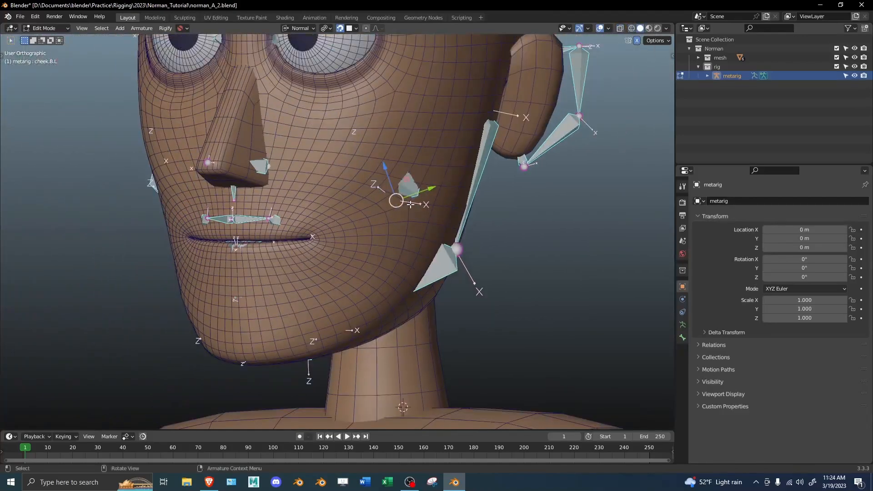
{"action": "key", "text": "g"}
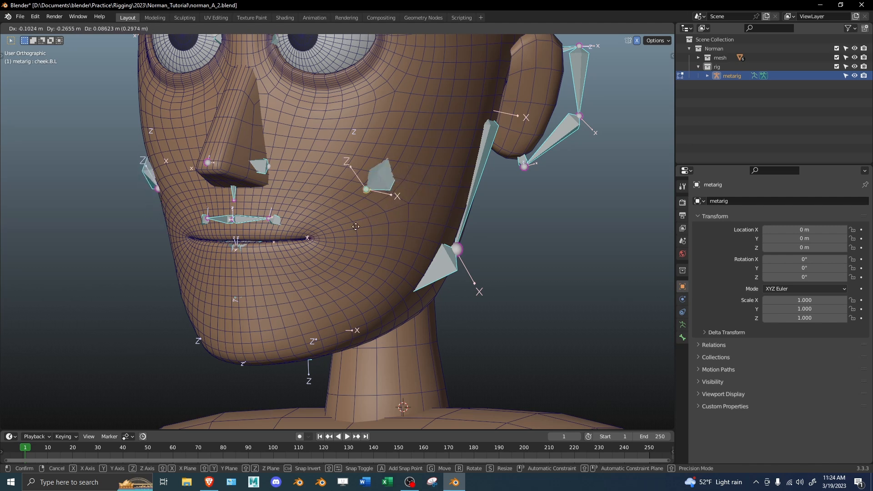
{"action": "left_click", "coordinate": [404, 206]}
{"action": "mouse_move", "coordinate": [404, 206]}
{"action": "middle_mouse_down"}
{"action": "mouse_move", "coordinate": [364, 209]}
{"action": "mouse_move", "coordinate": [405, 208]}
{"action": "middle_mouse_up"}
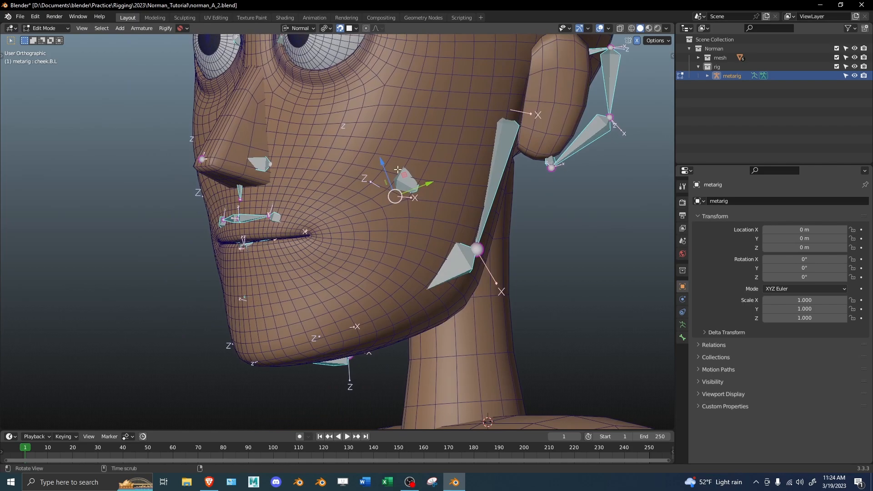
Step: Move the lower joint of the left cheek bone about 0.12 m so it sits on the cheek surface
{"action": "middle_click_drag", "start_coordinate": [380, 162], "coordinate": [393, 213]}
{"action": "key", "text": "g"}
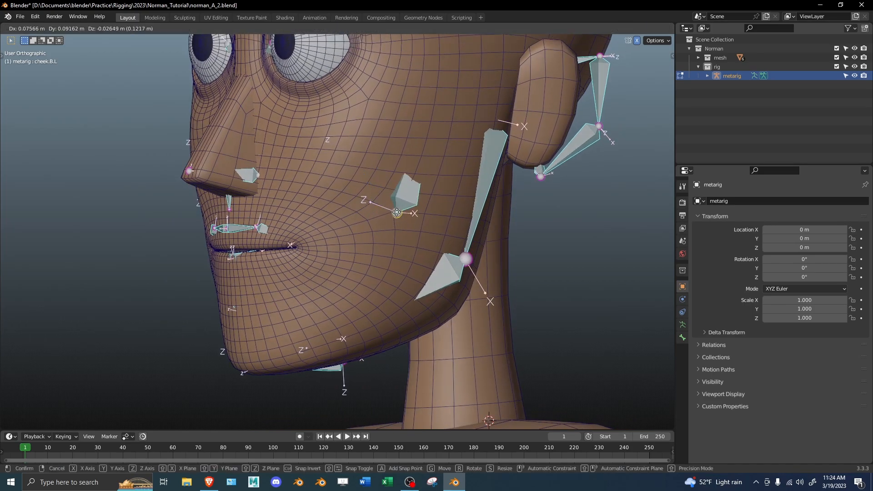
{"action": "left_click", "coordinate": [392, 212]}
Step: Show the model in wireframe and hide the tongue bones inside the mouth
{"action": "key", "text": "shift+z"}
{"action": "mouse_move", "coordinate": [421, 227]}
{"action": "middle_mouse_down"}
{"action": "mouse_move", "coordinate": [469, 230]}
{"action": "mouse_move", "coordinate": [345, 253]}
{"action": "mouse_move", "coordinate": [365, 262]}
{"action": "mouse_move", "coordinate": [363, 243]}
{"action": "middle_mouse_up"}
{"action": "left_click", "coordinate": [342, 244]}
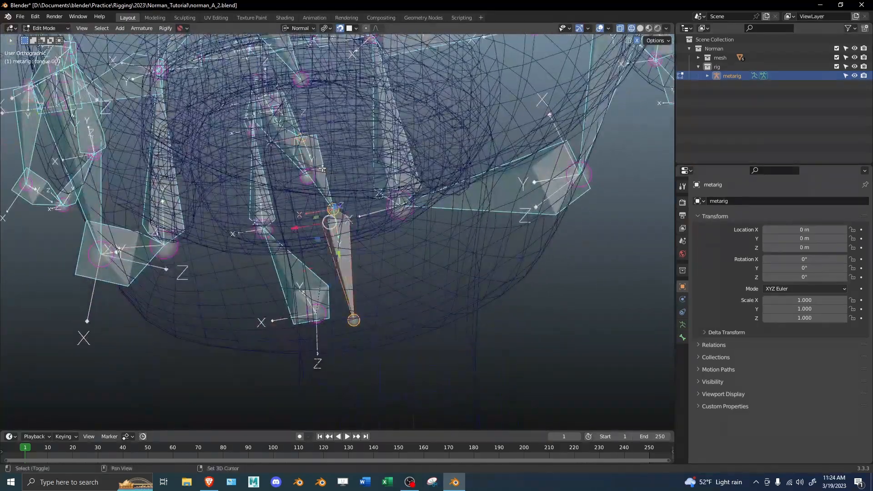
{"action": "middle_click_drag", "start_coordinate": [302, 136], "coordinate": [250, 183]}
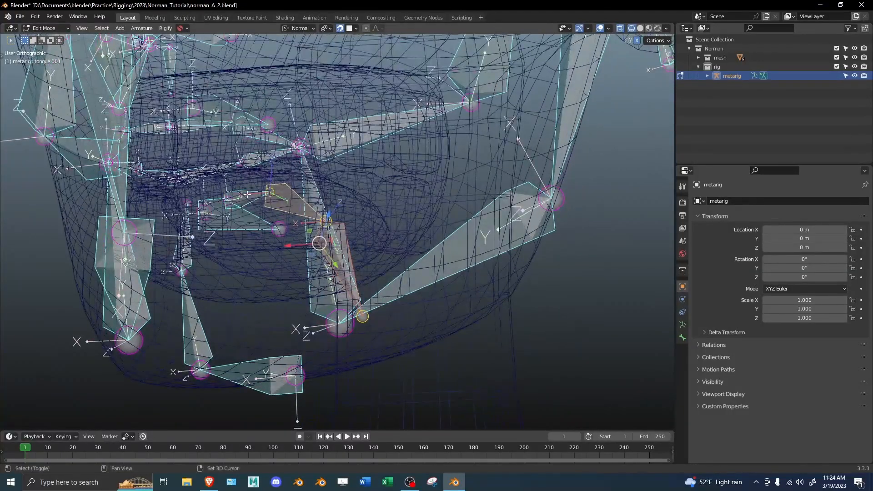
{"action": "left_click", "coordinate": [246, 229]}
{"action": "middle_click_drag", "start_coordinate": [271, 211], "coordinate": [349, 209]}
{"action": "middle_click_drag", "start_coordinate": [354, 162], "coordinate": [320, 198]}
{"action": "key", "text": "h"}
Step: In the right side view, move the rear joint of the central jaw bone back and up toward the jaw corner
{"action": "middle_click_drag", "start_coordinate": [410, 214], "coordinate": [275, 301]}
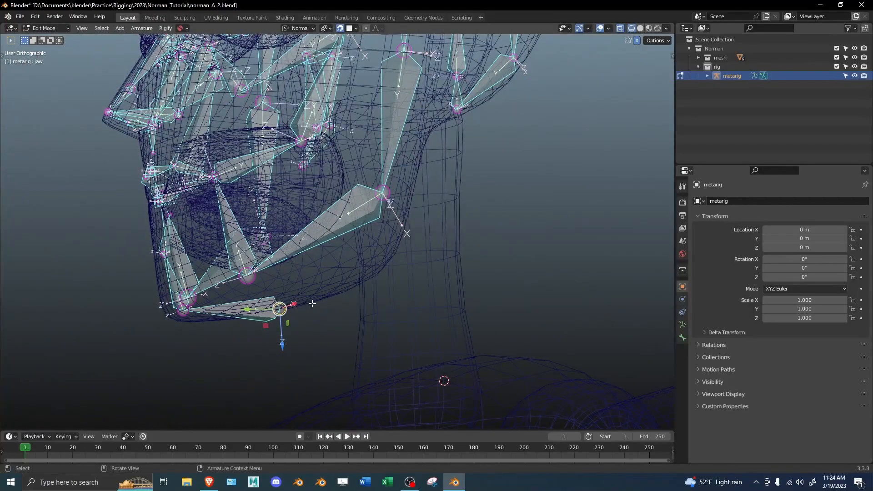
{"action": "key", "text": "KP_3"}
{"action": "scroll", "coordinate": [312, 304], "scroll_direction": "up", "scroll_amount": 2}
{"action": "middle_click_drag", "start_coordinate": [312, 304], "coordinate": [345, 272]}
{"action": "key", "text": "KP_3"}
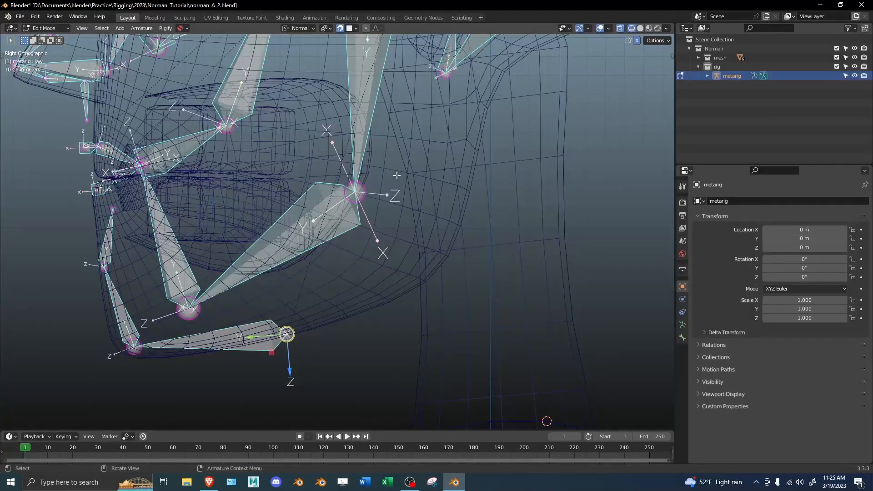
{"action": "middle_click_drag", "start_coordinate": [417, 170], "coordinate": [352, 192], "text": "shift"}
{"action": "key", "text": "g"}
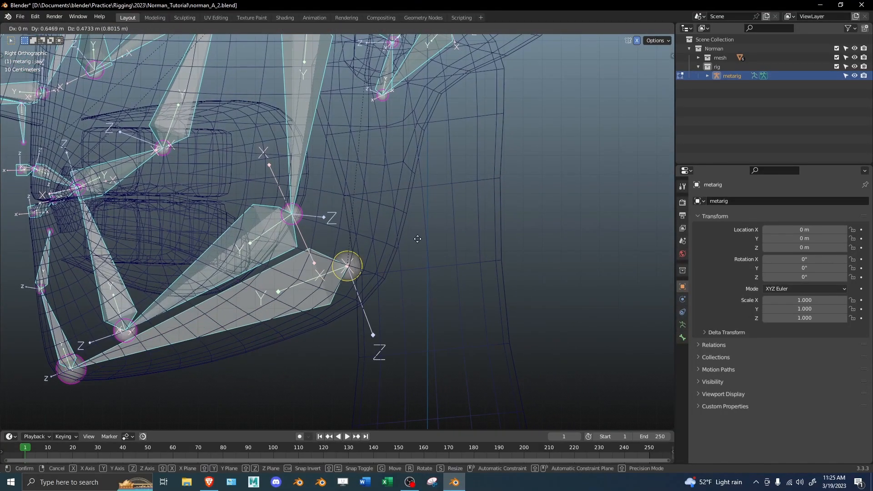
{"action": "left_click", "coordinate": [411, 243]}
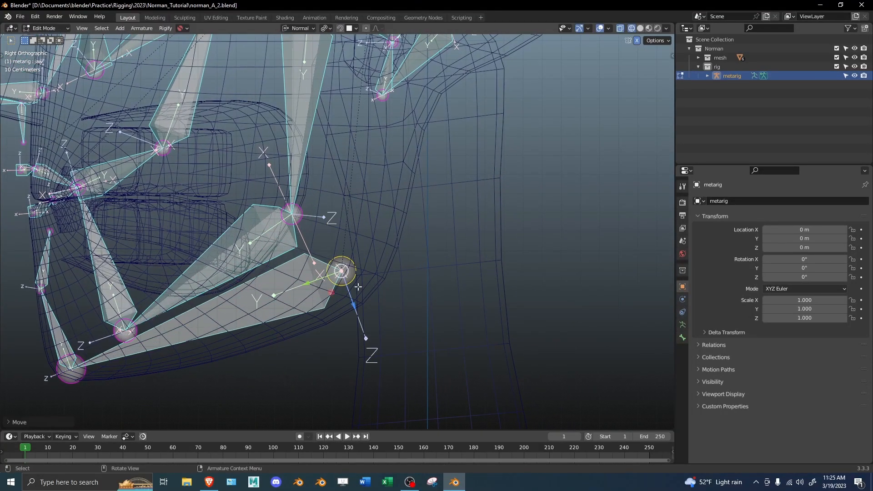
Step: Raise the rear joint of the central jaw bone and shift the bone slightly back and down
{"action": "scroll", "coordinate": [421, 266], "scroll_direction": "up", "scroll_amount": 1}
{"action": "key", "text": "g"}
{"action": "left_click", "coordinate": [406, 188]}
{"action": "scroll", "coordinate": [404, 190], "scroll_direction": "down", "scroll_amount": 3}
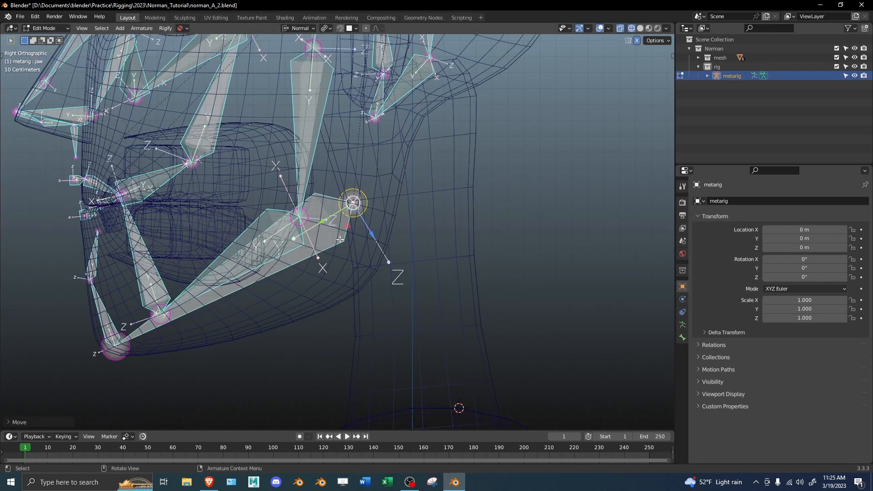
{"action": "left_click", "coordinate": [337, 244]}
{"action": "key", "text": "g"}
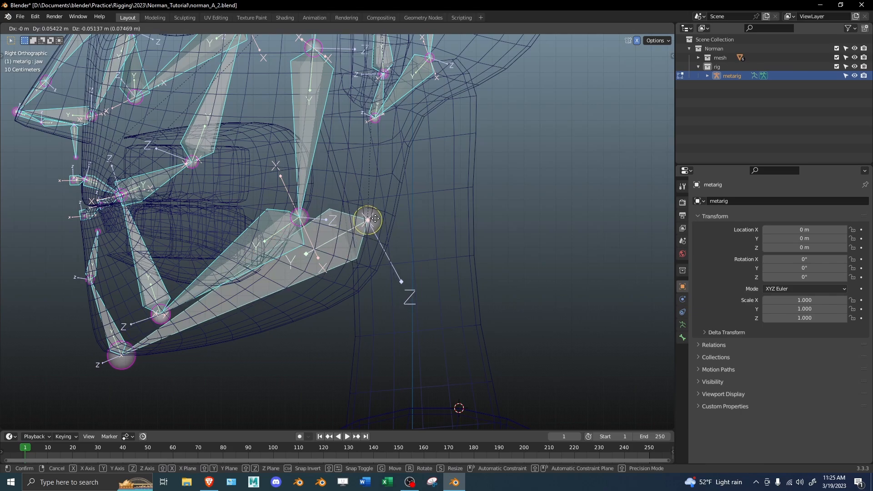
{"action": "left_click", "coordinate": [342, 260]}
Step: Check the names of the central jaw bone and the chin bones in the right side view
{"action": "middle_click_drag", "start_coordinate": [342, 261], "coordinate": [320, 156]}
{"action": "key", "text": "KP_3"}
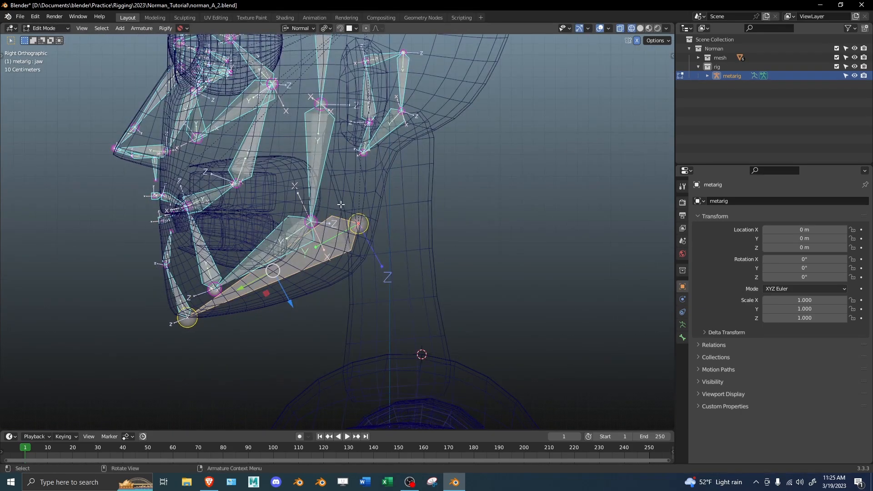
{"action": "key", "text": "F2"}
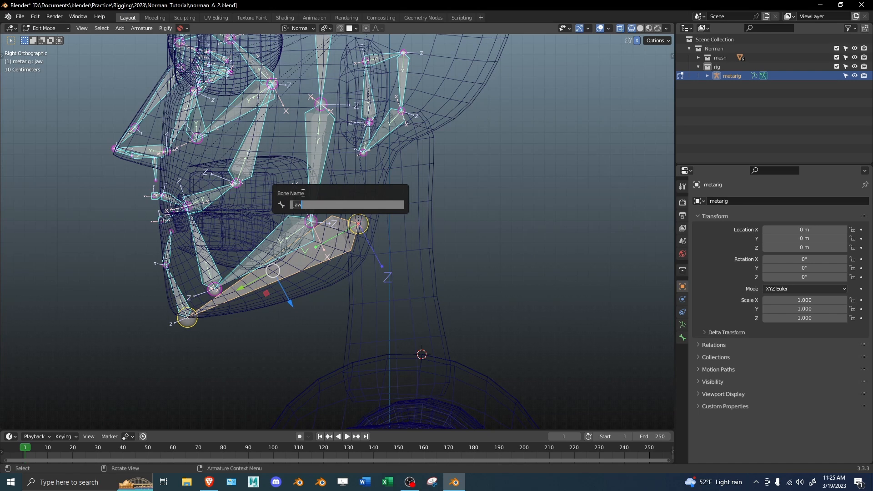
{"action": "left_click", "coordinate": [175, 293]}
{"action": "key", "text": "F2"}
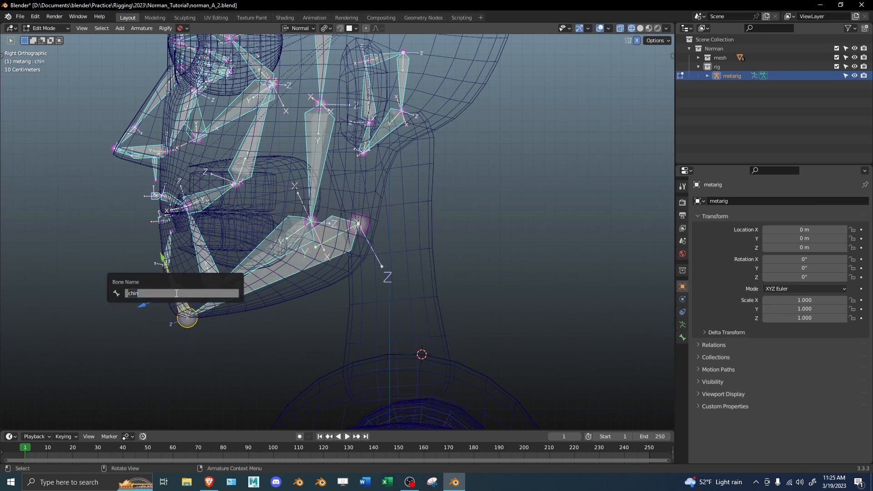
{"action": "key", "text": "Escape"}
{"action": "left_click", "coordinate": [168, 249]}
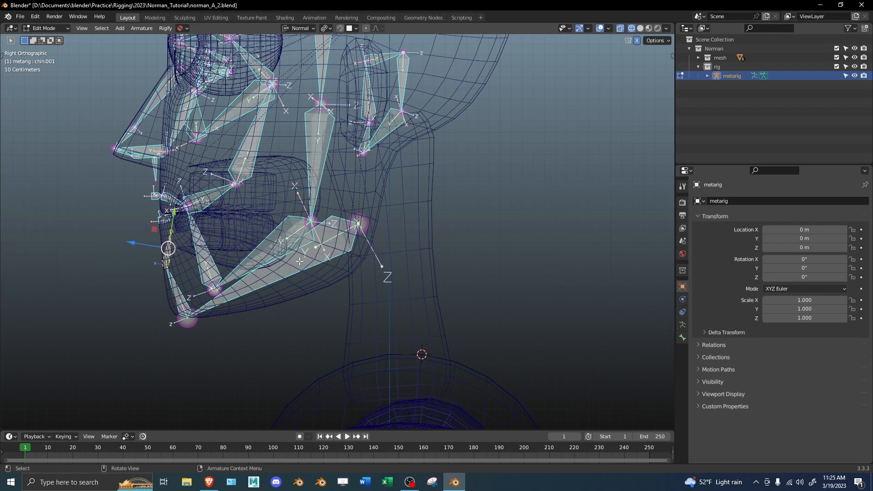
{"action": "left_click", "coordinate": [330, 254]}
{"action": "key", "text": "F2"}
{"action": "key", "text": "Escape"}
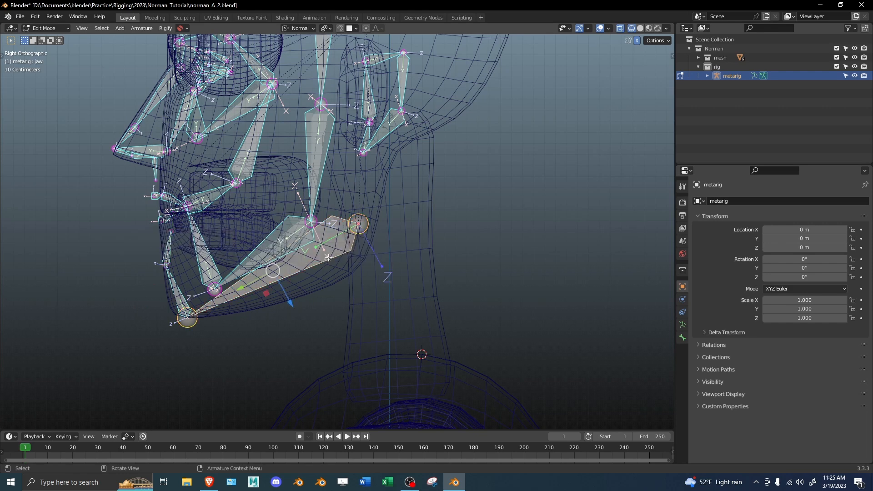
Step: Move the rear joint of the central jaw bone up about 0.6 m, just below the ear
{"action": "left_click", "coordinate": [358, 224]}
{"action": "middle_click_drag", "start_coordinate": [380, 203], "coordinate": [392, 242], "text": "shift"}
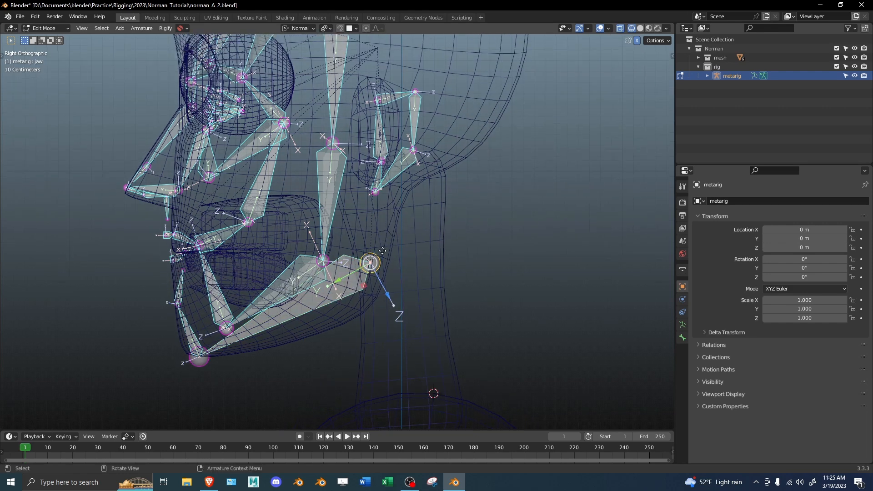
{"action": "key", "text": "g"}
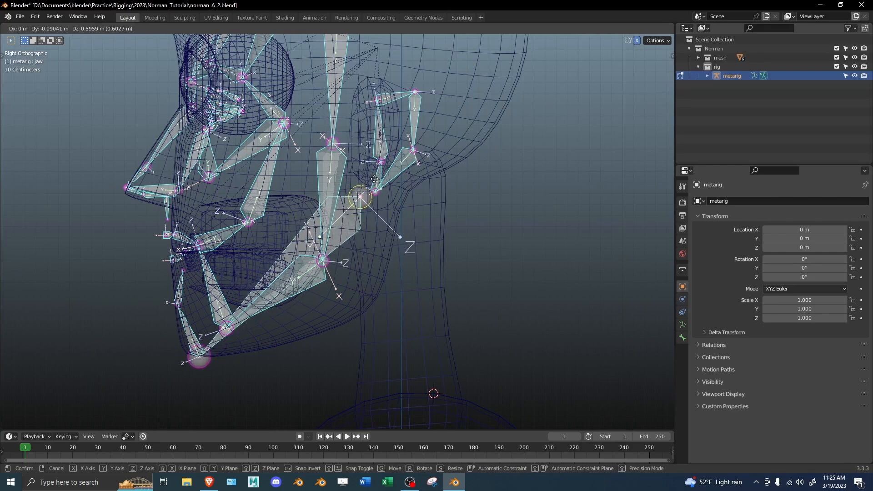
{"action": "left_click", "coordinate": [374, 179]}
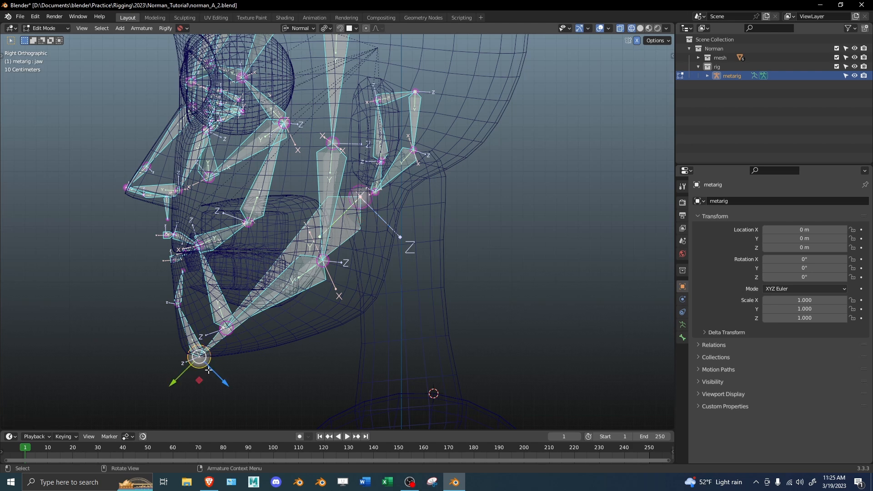
Step: Move the chin tip, middle chin and upper chin joints so the chin bones follow the front of the chin
{"action": "left_click_drag", "start_coordinate": [240, 394], "coordinate": [185, 298]}
{"action": "key", "text": "g"}
{"action": "left_click", "coordinate": [165, 316]}
{"action": "key", "text": "g"}
{"action": "left_click", "coordinate": [186, 303]}
{"action": "key", "text": "g"}
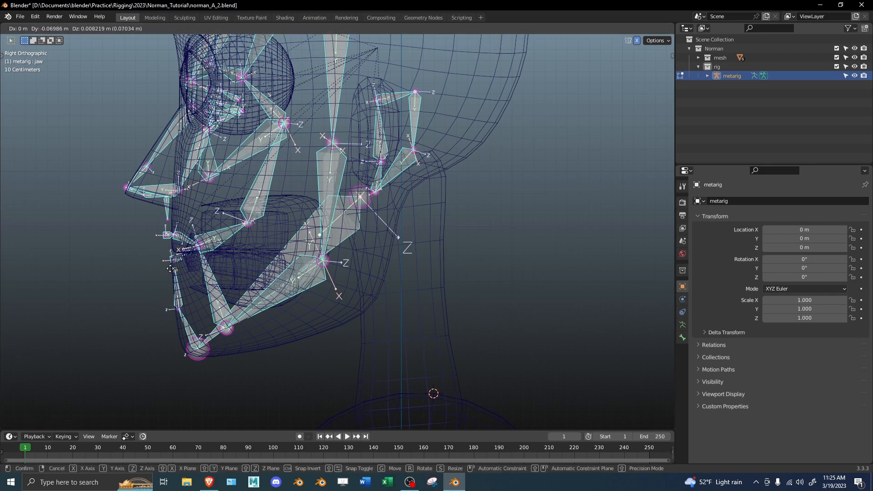
{"action": "left_click", "coordinate": [169, 269]}
Step: Review the jaw and chin bone placement from several angles and save the file
{"action": "middle_click_drag", "start_coordinate": [283, 276], "coordinate": [201, 271]}
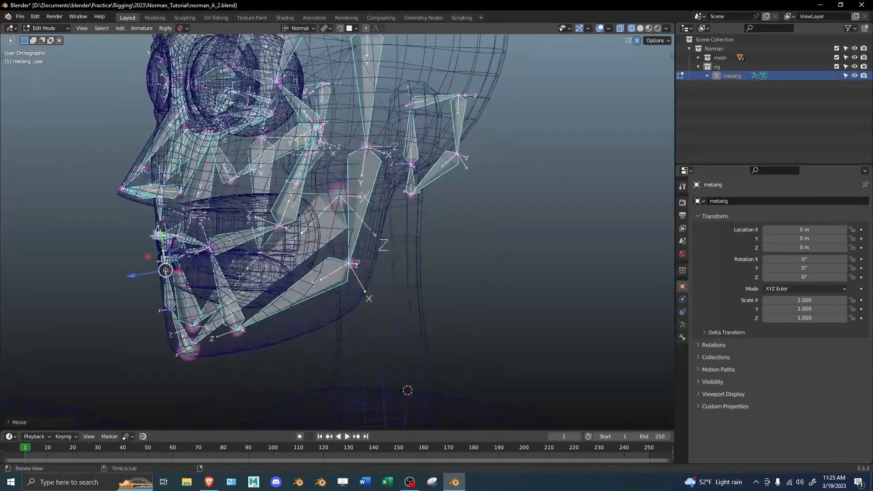
{"action": "middle_click_drag", "start_coordinate": [237, 166], "coordinate": [307, 171]}
{"action": "middle_click_drag", "start_coordinate": [318, 235], "coordinate": [298, 263]}
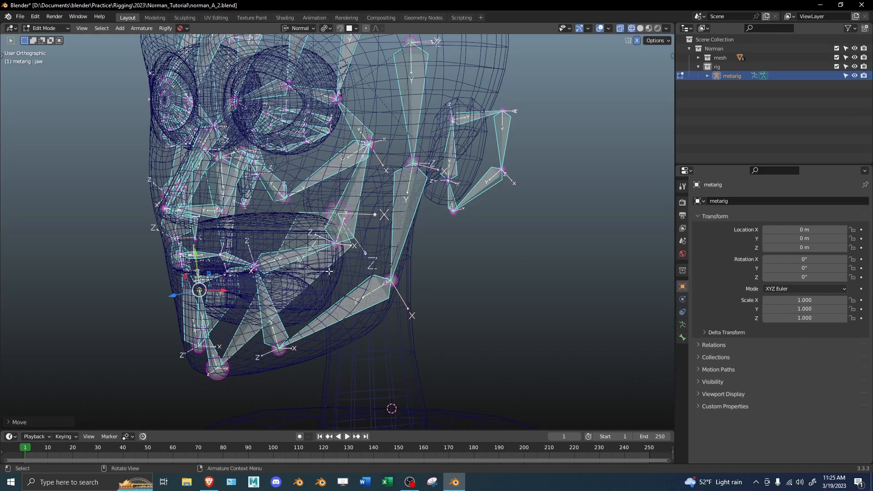
{"action": "middle_click_drag", "start_coordinate": [289, 257], "coordinate": [340, 237]}
{"action": "key", "text": "ctrl+s"}
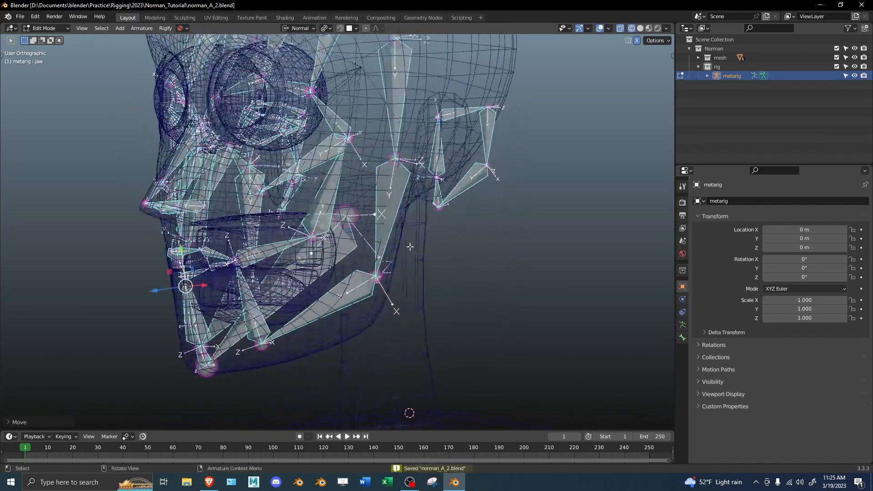
Step: Return to Object Mode with solid shading and generate the Rigify rig from the metarig
{"action": "key", "text": "Tab"}
{"action": "middle_click_drag", "start_coordinate": [337, 268], "coordinate": [412, 254]}
{"action": "key", "text": "z"}
{"action": "middle_click_drag", "start_coordinate": [566, 256], "coordinate": [572, 257]}
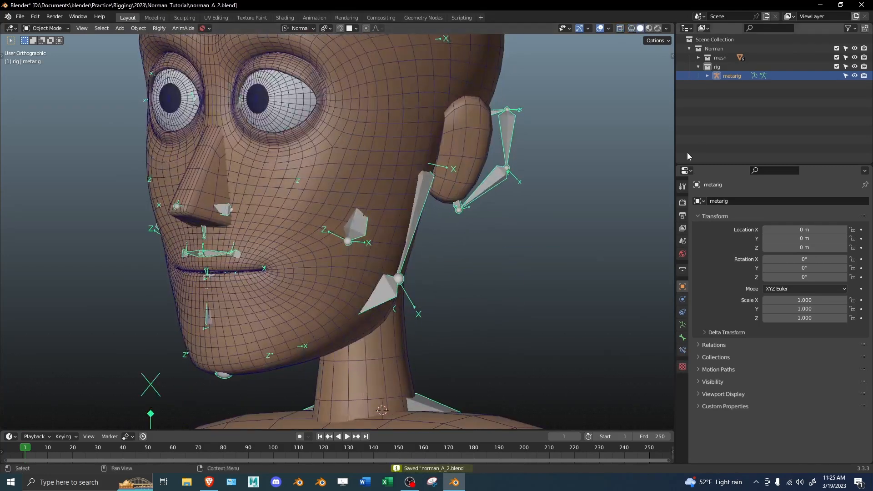
{"action": "left_click", "coordinate": [682, 325]}
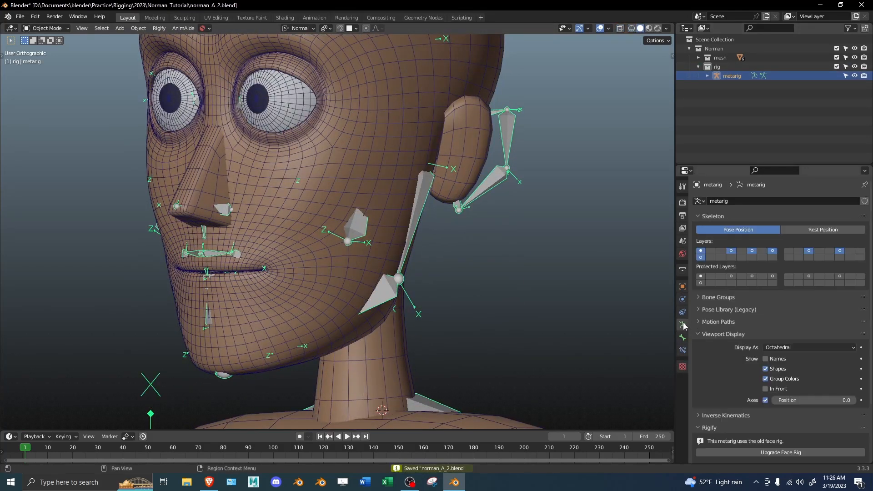
{"action": "scroll", "coordinate": [781, 427], "scroll_direction": "down", "scroll_amount": 4}
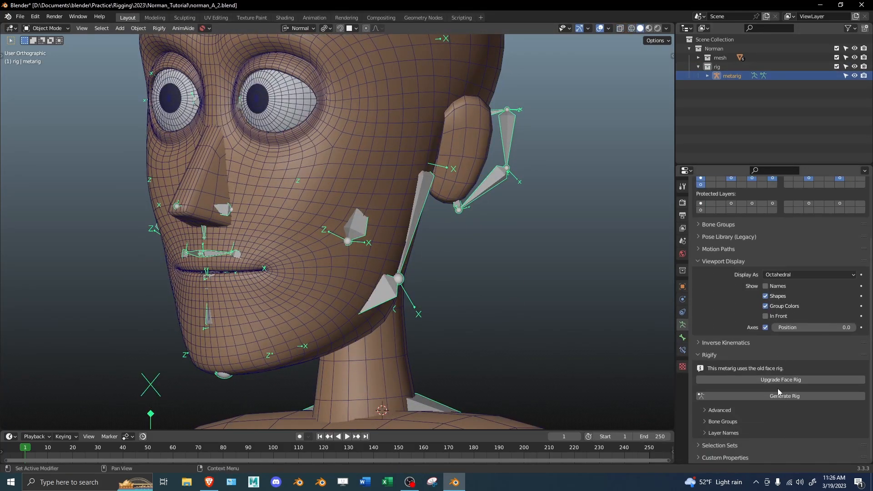
{"action": "left_click", "coordinate": [775, 397]}
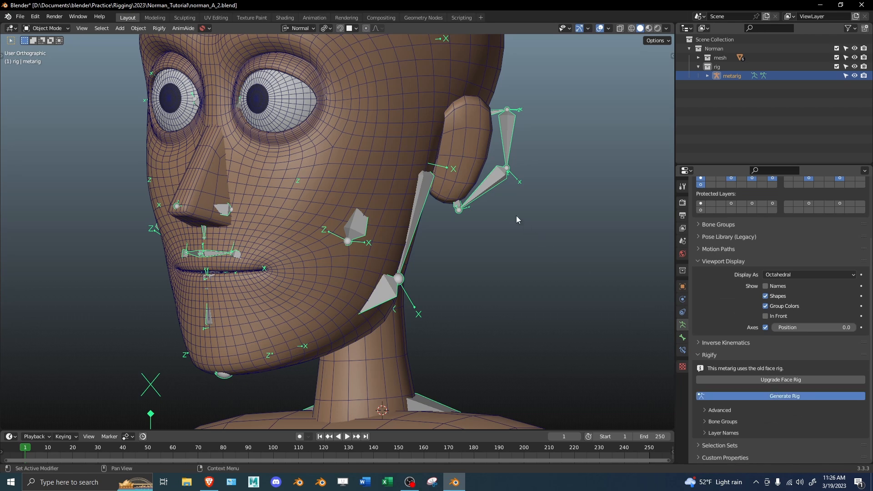
Step: Inspect the jaw area in wireframe and undo the rig generation
{"action": "key", "text": "shift+z"}
{"action": "middle_click_drag", "start_coordinate": [348, 256], "coordinate": [378, 254]}
{"action": "scroll", "coordinate": [346, 266], "scroll_direction": "up", "scroll_amount": 2}
{"action": "mouse_move", "coordinate": [301, 279]}
{"action": "middle_mouse_down"}
{"action": "mouse_move", "coordinate": [395, 237]}
{"action": "mouse_move", "coordinate": [287, 238]}
{"action": "mouse_move", "coordinate": [495, 245]}
{"action": "mouse_move", "coordinate": [370, 233]}
{"action": "mouse_move", "coordinate": [363, 240]}
{"action": "middle_mouse_up"}
{"action": "key", "text": "shift+z"}
{"action": "key", "text": "ctrl+z"}
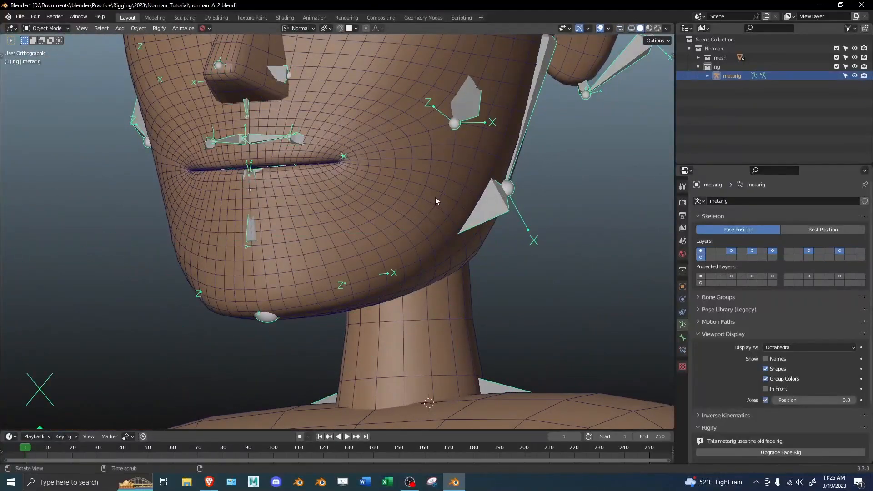
Step: Edit the metarig, turn on snapping and check the name of the left lower jaw bone
{"action": "middle_click_drag", "start_coordinate": [505, 210], "coordinate": [373, 88]}
{"action": "key", "text": "Tab"}
{"action": "left_click", "coordinate": [426, 216]}
{"action": "left_click", "coordinate": [341, 28]}
{"action": "left_click_drag", "start_coordinate": [399, 233], "coordinate": [379, 269]}
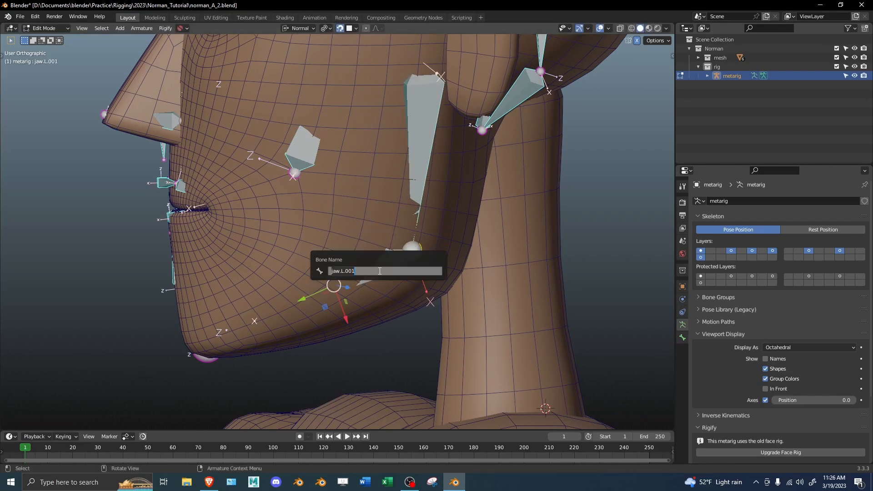
Step: In wireframe, delete the left upper and lower jaw side bones together with the left chin bone
{"action": "middle_click_drag", "start_coordinate": [402, 199], "coordinate": [496, 167]}
{"action": "key", "text": "shift+z"}
{"action": "left_click", "coordinate": [425, 259]}
{"action": "left_click", "coordinate": [474, 165], "text": "shift"}
{"action": "left_click", "coordinate": [367, 253], "text": "shift"}
{"action": "middle_click_drag", "start_coordinate": [430, 234], "coordinate": [438, 239]}
{"action": "key", "text": "x"}
{"action": "left_click", "coordinate": [416, 238]}
Step: Return to Object Mode with solid shading and try to generate the rig without the left jaw bones
{"action": "key", "text": "Tab"}
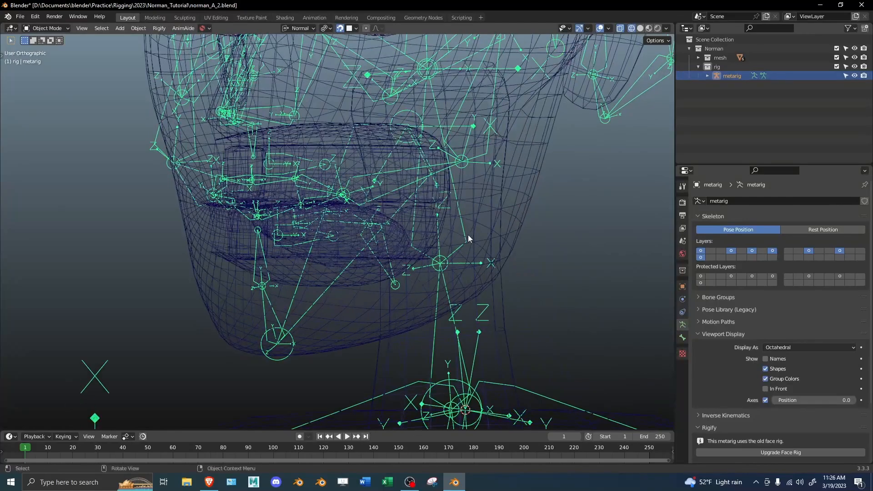
{"action": "key", "text": "shift+z"}
{"action": "scroll", "coordinate": [798, 395], "scroll_direction": "down", "scroll_amount": 4}
{"action": "left_click", "coordinate": [799, 397]}
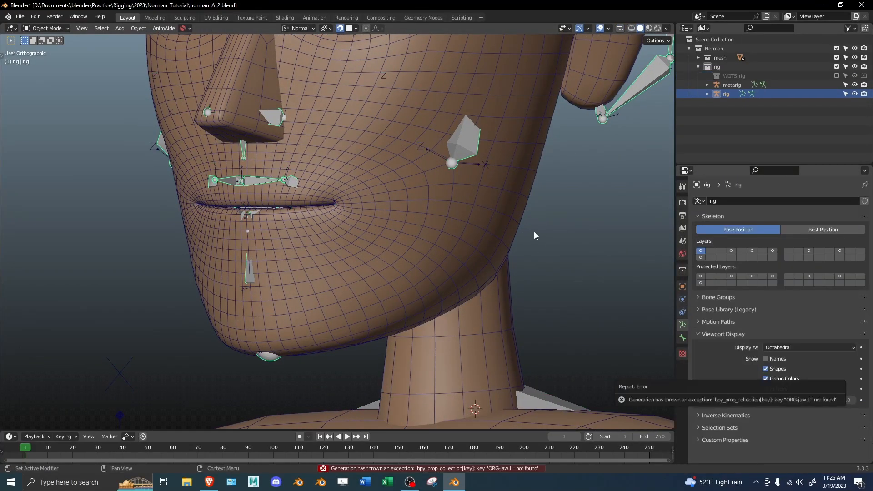
Step: Undo the rig generation and the deletion of the left jaw and chin bones
{"action": "middle_click_drag", "start_coordinate": [521, 207], "coordinate": [501, 200]}
{"action": "key", "text": "ctrl+z"}
{"action": "key", "text": "ctrl+z"}
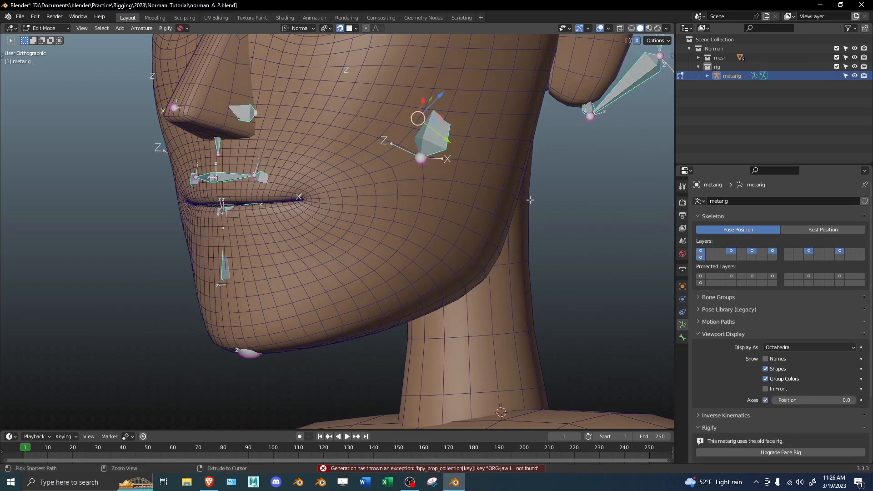
{"action": "left_click", "coordinate": [529, 200]}
{"action": "key", "text": "z"}
{"action": "left_click", "coordinate": [493, 245]}
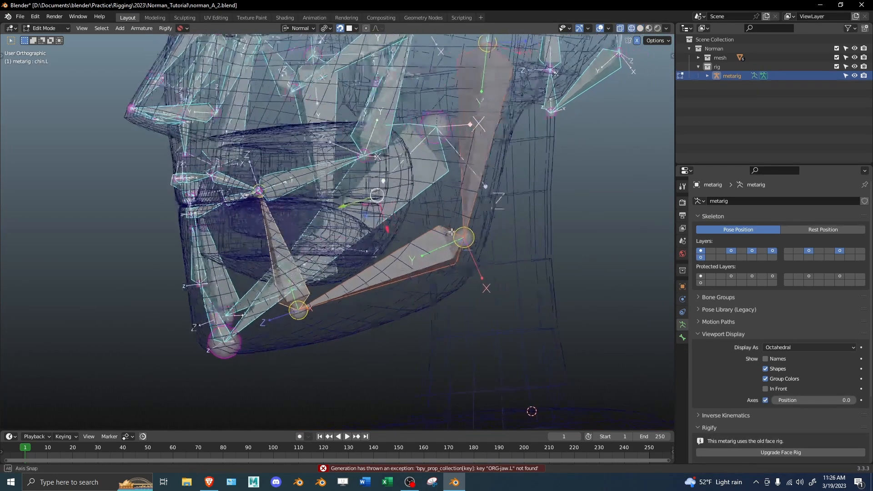
Step: Move the joint between the left upper and lower jaw bones onto the surface at the jaw corner
{"action": "middle_click_drag", "start_coordinate": [454, 232], "coordinate": [433, 226]}
{"action": "left_click", "coordinate": [447, 233]}
{"action": "middle_click_drag", "start_coordinate": [467, 261], "coordinate": [443, 237]}
{"action": "key", "text": "g"}
{"action": "left_click", "coordinate": [453, 249]}
Step: Move the joint shared by the left lower jaw and chin bones onto the lower jawline, adjusting it in front view
{"action": "left_click", "coordinate": [345, 306]}
{"action": "key", "text": "f"}
{"action": "key", "text": "ctrl+z"}
{"action": "middle_click_drag", "start_coordinate": [365, 307], "coordinate": [380, 308]}
{"action": "key", "text": "g"}
{"action": "left_click", "coordinate": [386, 308]}
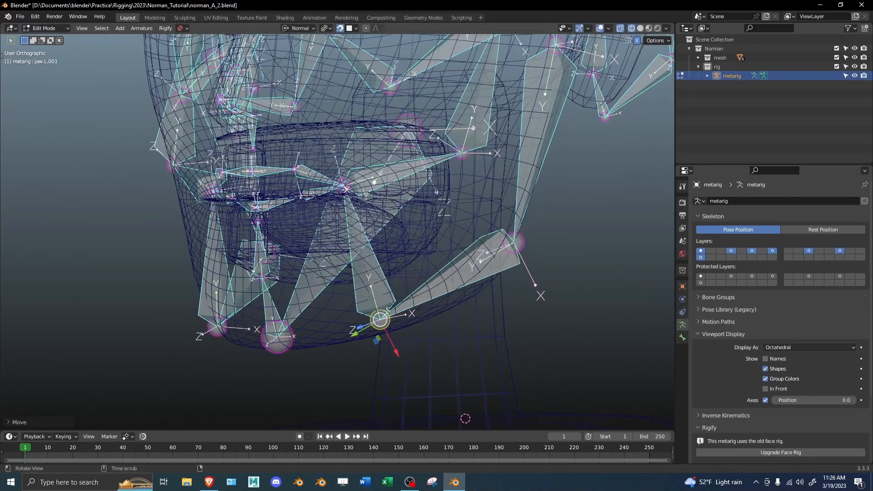
{"action": "key", "text": "KP_1"}
{"action": "key", "text": "g"}
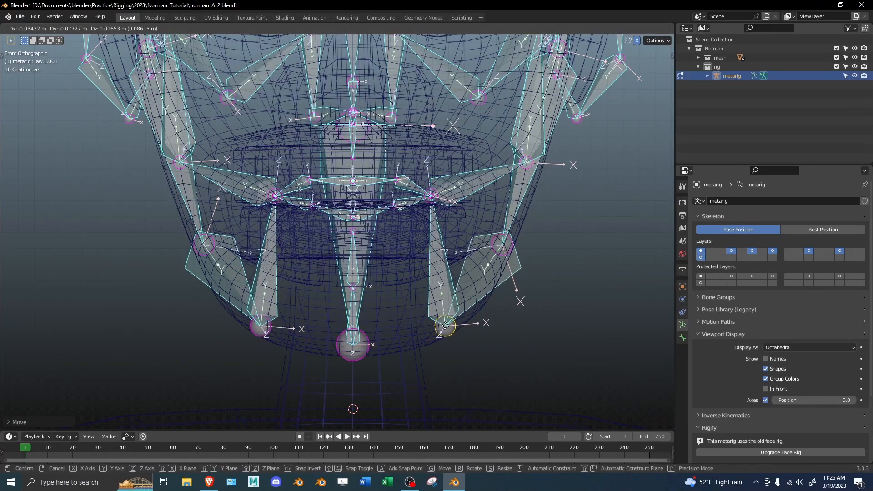
{"action": "left_click", "coordinate": [415, 328]}
Step: Box-select the middle joint of the central chin bones and move it against the front of the chin
{"action": "middle_click_drag", "start_coordinate": [415, 328], "coordinate": [182, 191]}
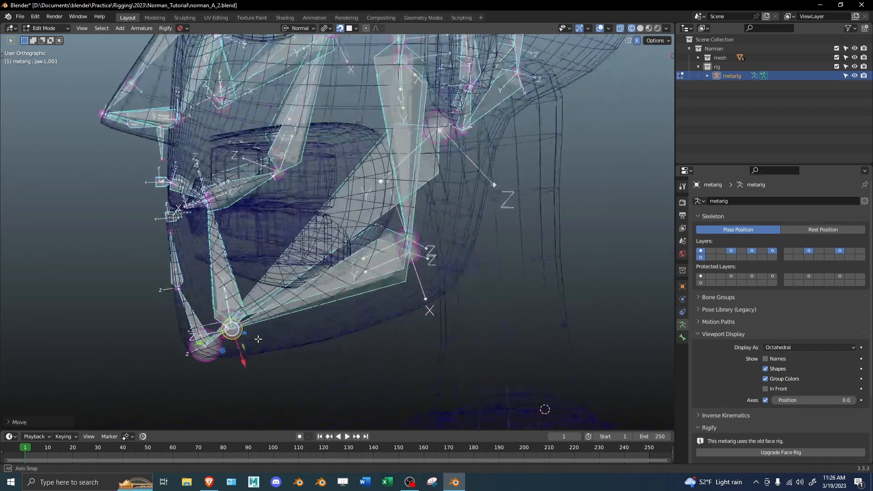
{"action": "key", "text": "b"}
{"action": "left_click_drag", "start_coordinate": [176, 287], "coordinate": [186, 278]}
{"action": "key", "text": "g"}
{"action": "left_click", "coordinate": [193, 292]}
Step: Delete the central chin bones and try generating the rig without them
{"action": "middle_click_drag", "start_coordinate": [193, 292], "coordinate": [213, 292], "text": "shift"}
{"action": "left_click", "coordinate": [207, 305]}
{"action": "key", "text": "x"}
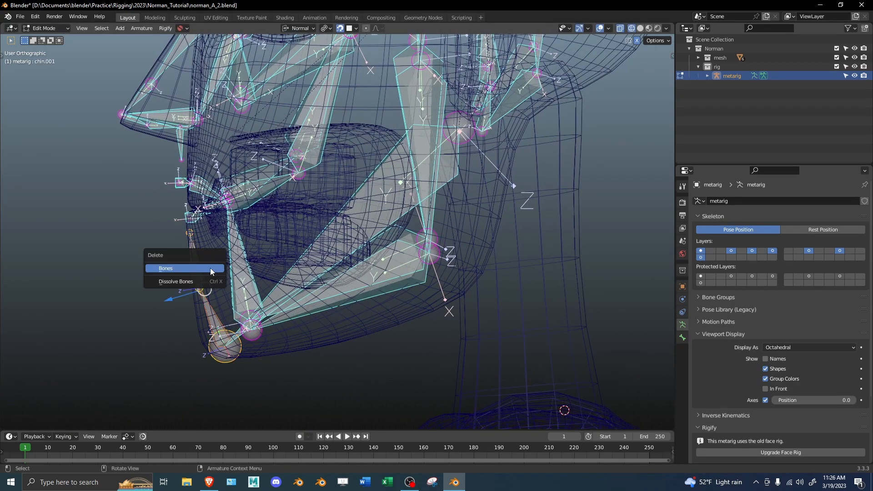
{"action": "left_click", "coordinate": [184, 266]}
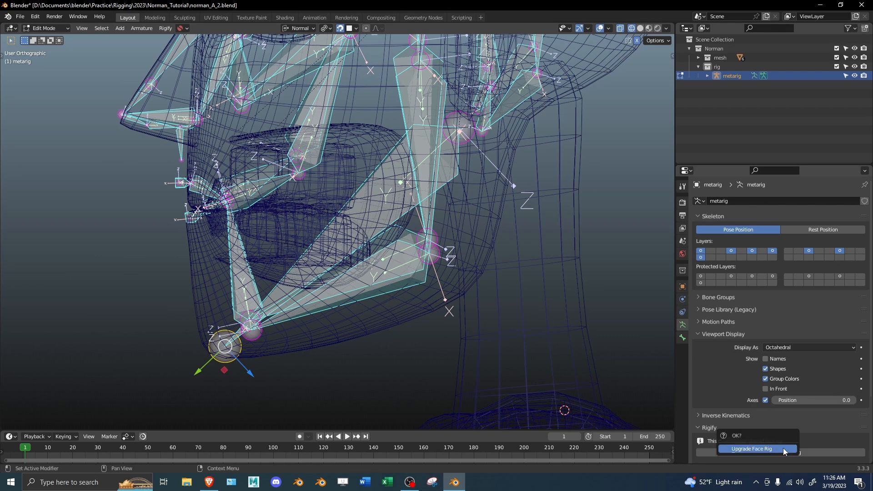
{"action": "scroll", "coordinate": [776, 372], "scroll_direction": "down", "scroll_amount": 4}
{"action": "left_click", "coordinate": [776, 386]}
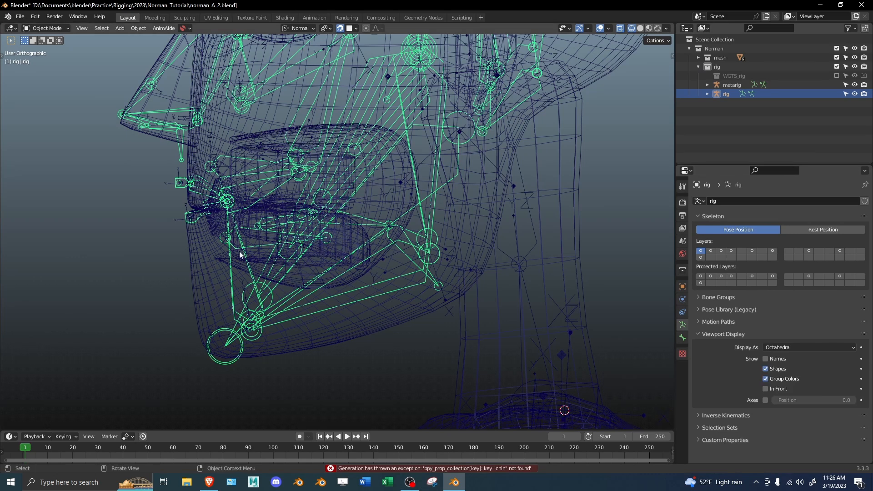
Step: Undo the rig generation and chin bone deletion, and test the rig generation with those bones restored
{"action": "key", "text": "ctrl+z"}
{"action": "scroll", "coordinate": [759, 441], "scroll_direction": "down", "scroll_amount": 5}
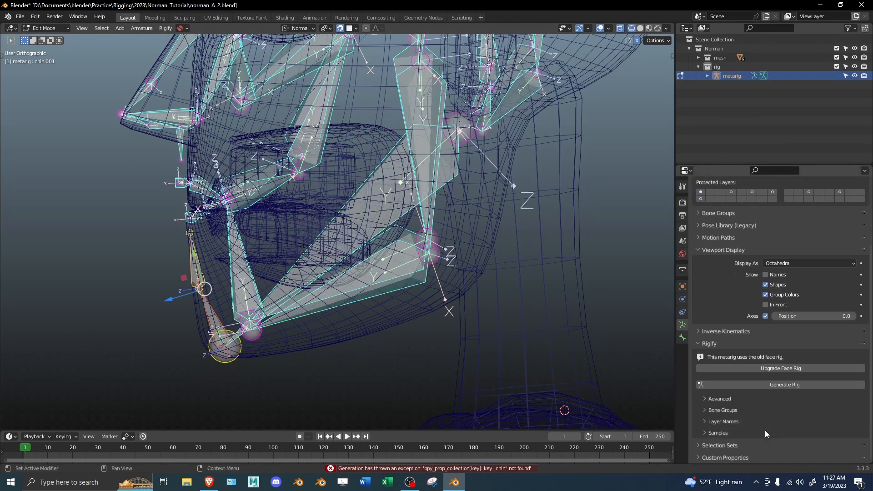
{"action": "left_click", "coordinate": [767, 386]}
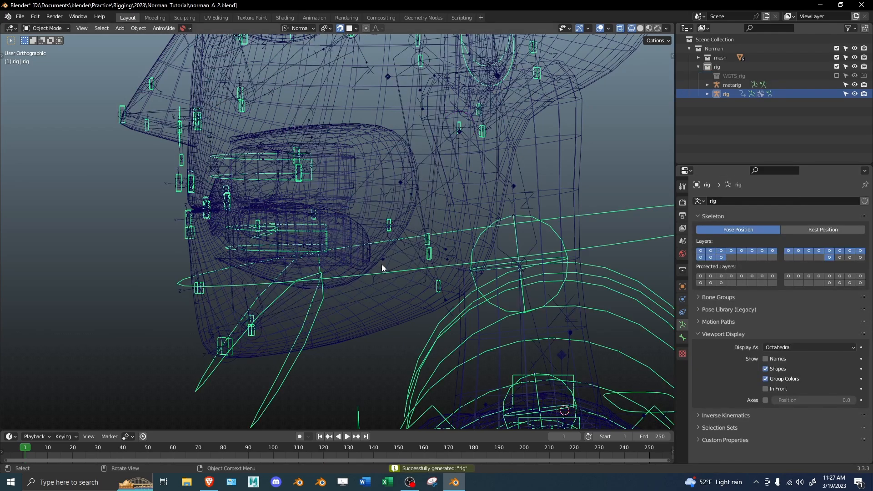
Step: Undo the test rig generation and the last move of the central chin bones' middle joint
{"action": "key", "text": "ctrl+z"}
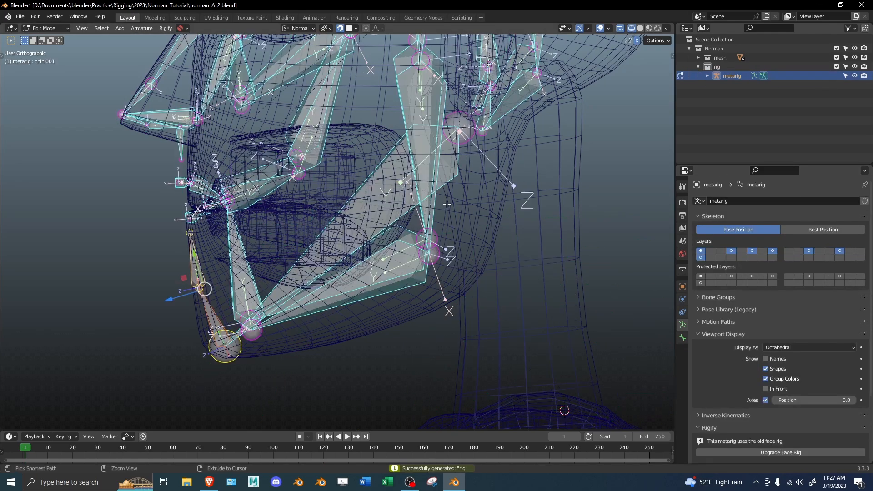
{"action": "middle_click_drag", "start_coordinate": [448, 203], "coordinate": [491, 218]}
{"action": "middle_click_drag", "start_coordinate": [327, 221], "coordinate": [394, 218]}
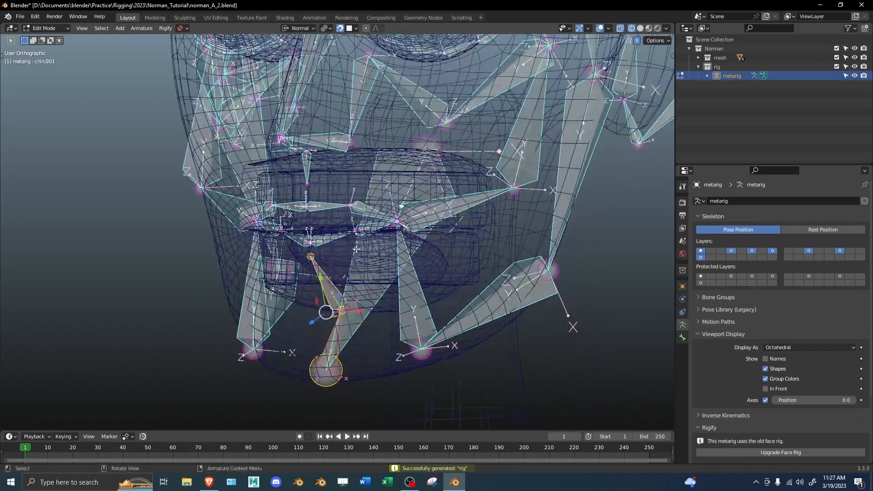
{"action": "key", "text": "ctrl+z"}
{"action": "key", "text": "ctrl+z"}
{"action": "key", "text": "ctrl+z"}
{"action": "middle_click_drag", "start_coordinate": [357, 248], "coordinate": [434, 260]}
{"action": "scroll", "coordinate": [434, 260], "scroll_direction": "up", "scroll_amount": 2}
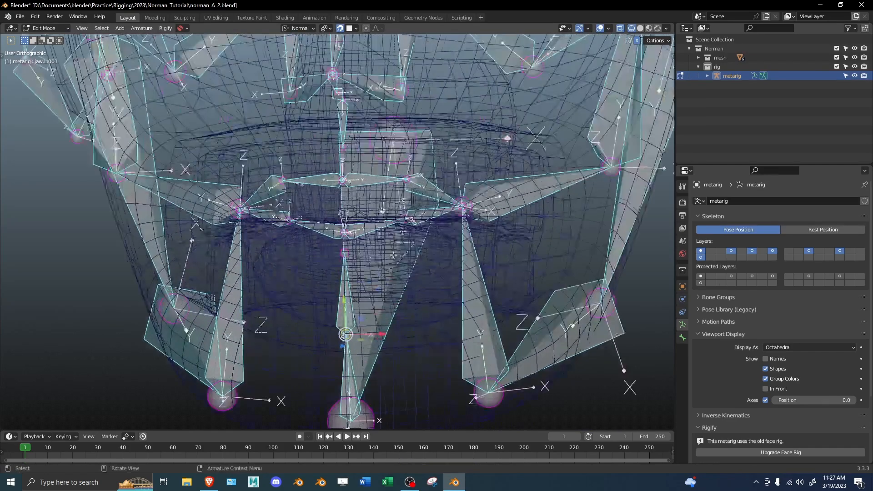
Step: Move the top joint of the central chin bones down onto the chin surface below the lower lip in side view
{"action": "key", "text": "shift+z"}
{"action": "scroll", "coordinate": [435, 260], "scroll_direction": "up", "scroll_amount": 2}
{"action": "key", "text": "z"}
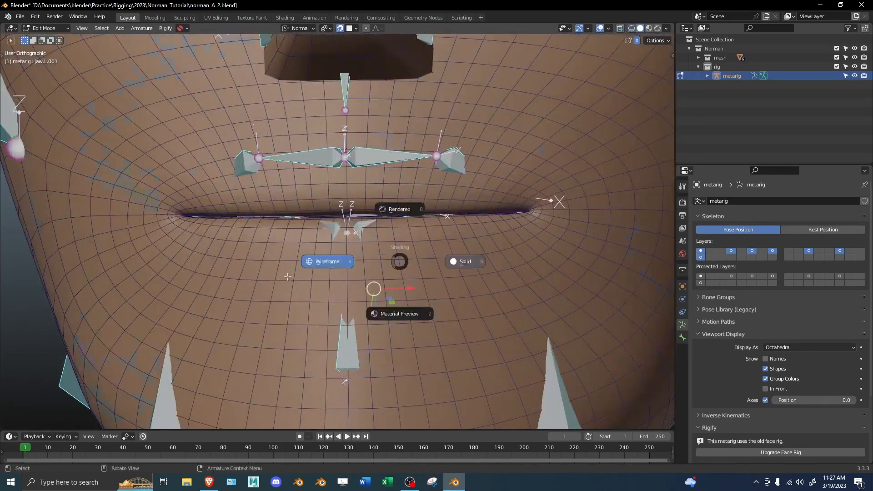
{"action": "left_click", "coordinate": [302, 273]}
{"action": "left_click", "coordinate": [349, 263]}
{"action": "key", "text": "KP_3"}
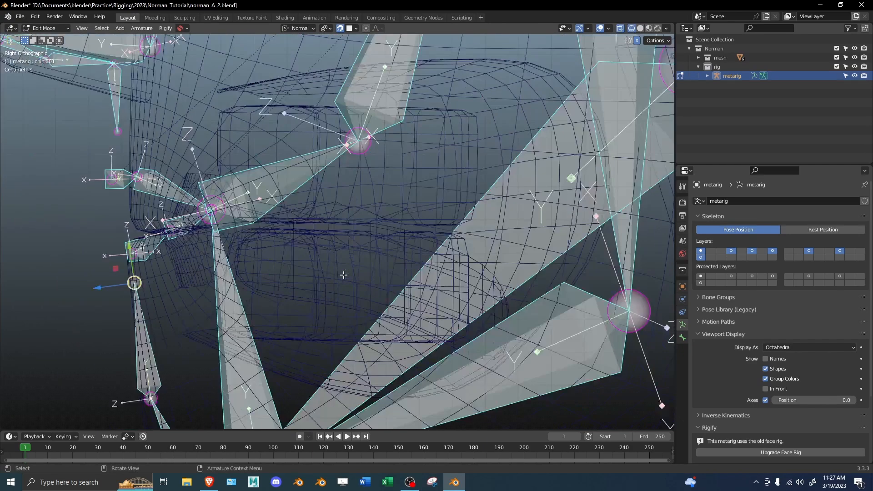
{"action": "middle_click_drag", "start_coordinate": [344, 274], "coordinate": [398, 227], "text": "shift"}
{"action": "key", "text": "g"}
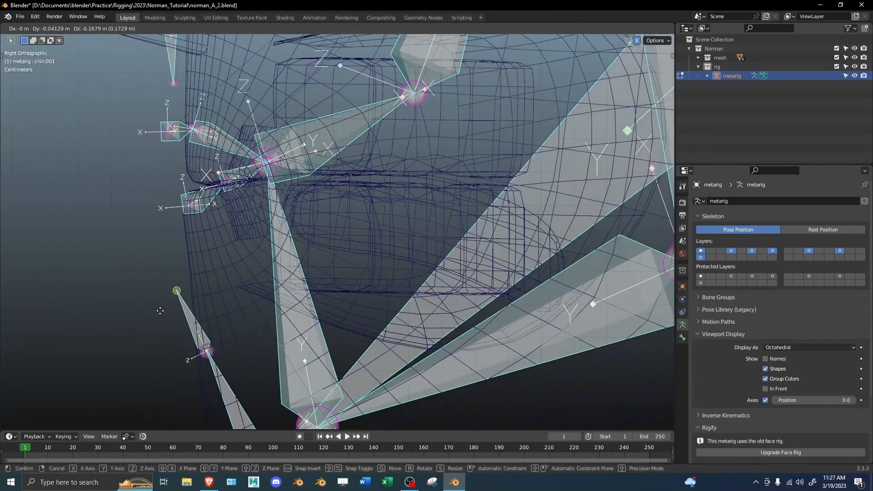
{"action": "left_click", "coordinate": [181, 311]}
Step: Try to lower the middle joint of the central chin bones and shift their bottom joint backward
{"action": "middle_click_drag", "start_coordinate": [209, 353], "coordinate": [226, 256], "text": "shift"}
{"action": "left_click", "coordinate": [235, 263]}
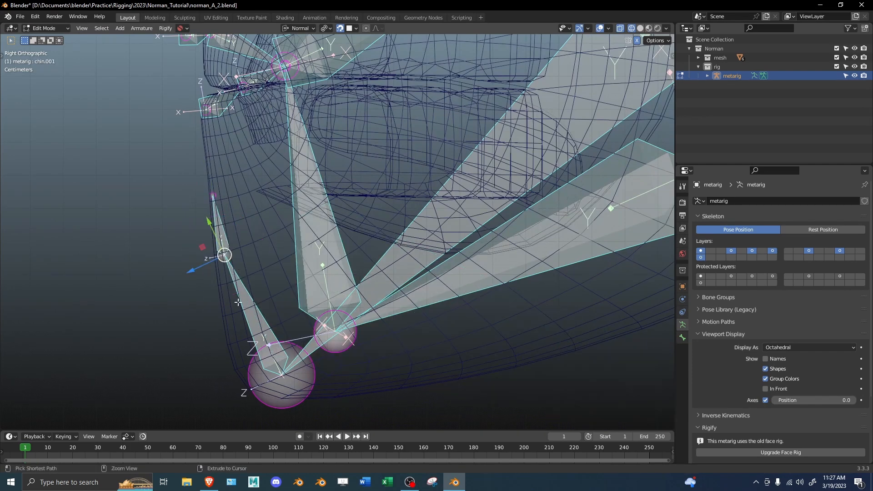
{"action": "key", "text": "g"}
{"action": "left_click", "coordinate": [233, 320]}
{"action": "left_click", "coordinate": [273, 391]}
{"action": "key", "text": "g"}
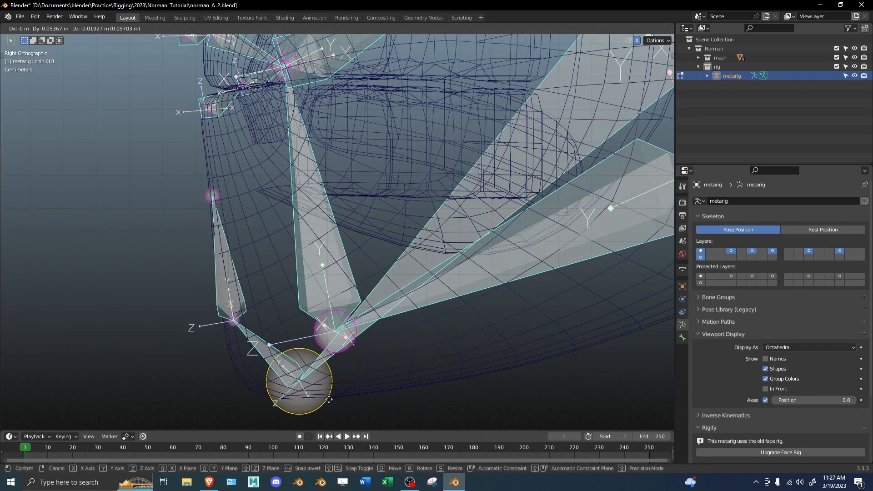
{"action": "right_click", "coordinate": [383, 377]}
{"action": "middle_click_drag", "start_coordinate": [395, 315], "coordinate": [391, 224]}
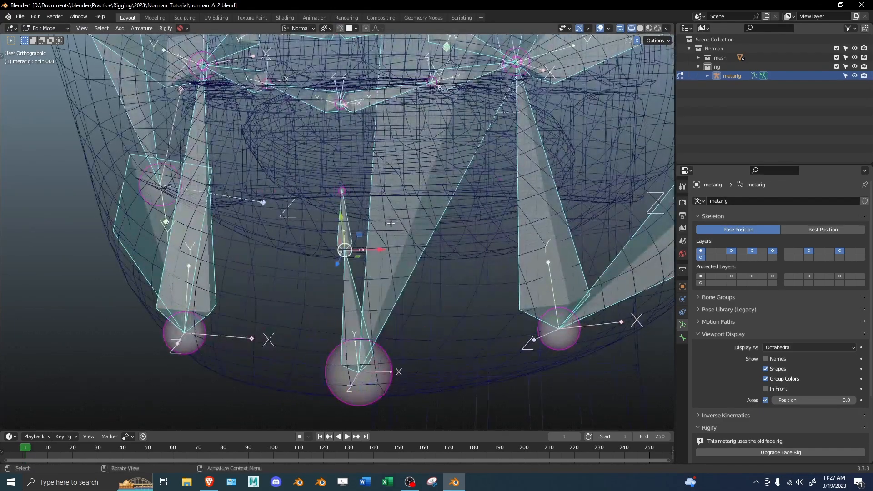
Step: Move the bottom joint of the central chin bones back under the chin and reposition the middle joint along the chin's front
{"action": "key", "text": "KP_3"}
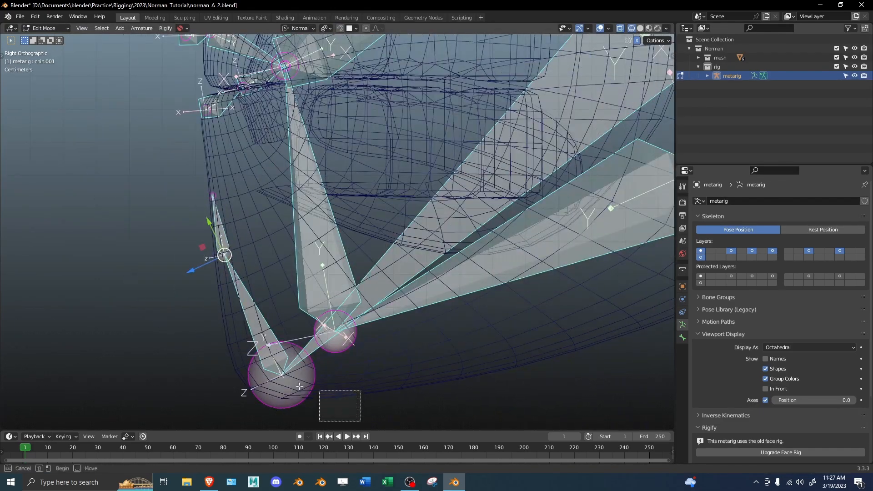
{"action": "key", "text": "g"}
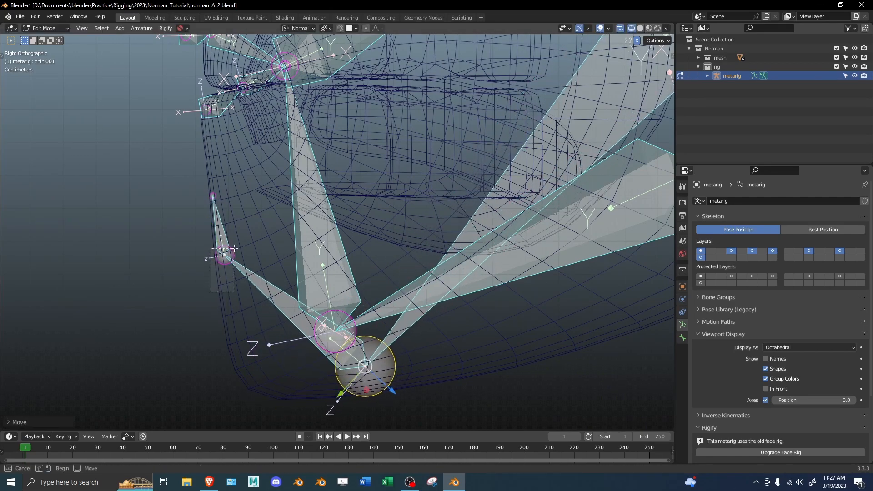
{"action": "left_click_drag", "start_coordinate": [234, 249], "coordinate": [235, 248]}
{"action": "key", "text": "g"}
{"action": "left_click", "coordinate": [238, 277]}
{"action": "scroll", "coordinate": [238, 278], "scroll_direction": "down", "scroll_amount": 2}
{"action": "left_click", "coordinate": [325, 341]}
{"action": "mouse_move", "coordinate": [273, 291]}
{"action": "middle_mouse_down"}
{"action": "mouse_move", "coordinate": [360, 298]}
{"action": "mouse_move", "coordinate": [271, 296]}
{"action": "middle_mouse_up"}
{"action": "left_click", "coordinate": [354, 294]}
{"action": "key", "text": "g"}
{"action": "left_click", "coordinate": [273, 323]}
Step: Turn snapping on in solid shading and move the left mouth-corner joint onto the corner of the lips
{"action": "mouse_move", "coordinate": [359, 291]}
{"action": "middle_mouse_down"}
{"action": "mouse_move", "coordinate": [467, 255]}
{"action": "mouse_move", "coordinate": [409, 248]}
{"action": "mouse_move", "coordinate": [392, 200]}
{"action": "mouse_move", "coordinate": [415, 187]}
{"action": "mouse_move", "coordinate": [362, 240]}
{"action": "middle_mouse_up"}
{"action": "key", "text": "z"}
{"action": "scroll", "coordinate": [473, 255], "scroll_direction": "up", "scroll_amount": 2}
{"action": "key", "text": "z"}
{"action": "left_click", "coordinate": [392, 198]}
{"action": "key", "text": "z"}
{"action": "scroll", "coordinate": [364, 241], "scroll_direction": "up", "scroll_amount": 2}
{"action": "key", "text": "shift+Tab"}
{"action": "key", "text": "g"}
{"action": "left_click", "coordinate": [412, 270]}
{"action": "middle_click_drag", "start_coordinate": [262, 291], "coordinate": [395, 266], "text": "shift"}
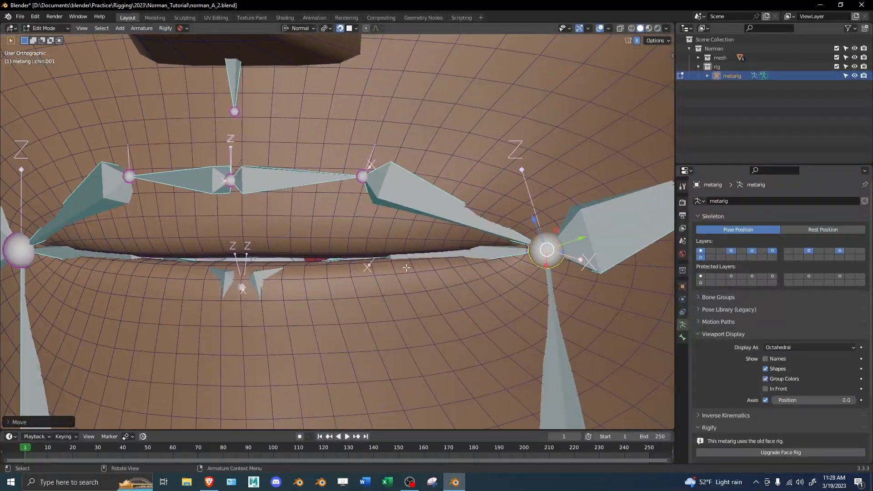
Step: Snap the joint between the left lower lip bones onto the lower lip surface in front view
{"action": "key", "text": "z"}
{"action": "left_click", "coordinate": [371, 257]}
{"action": "key", "text": "z"}
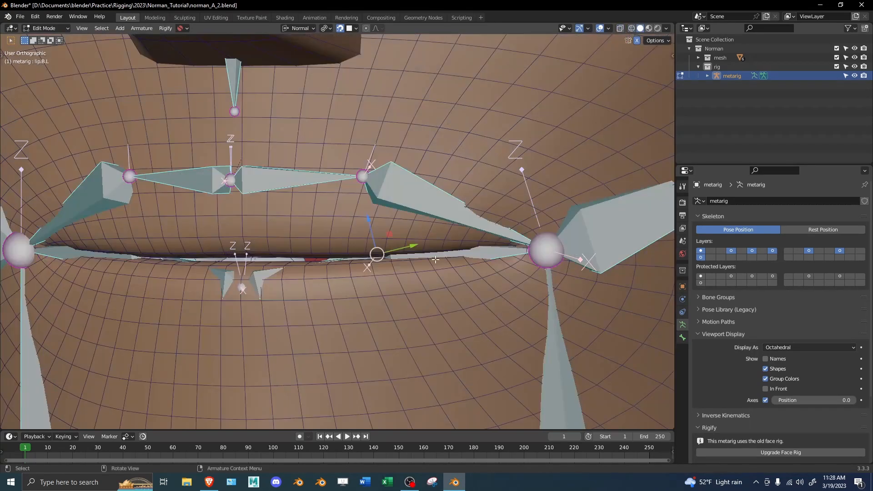
{"action": "key", "text": "KP_1"}
{"action": "key", "text": "KP_3"}
{"action": "key", "text": "KP_1"}
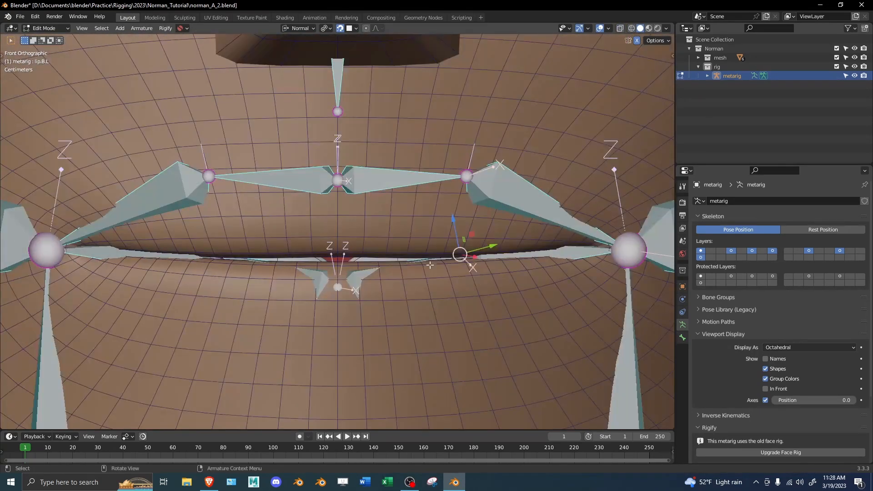
{"action": "key", "text": "g"}
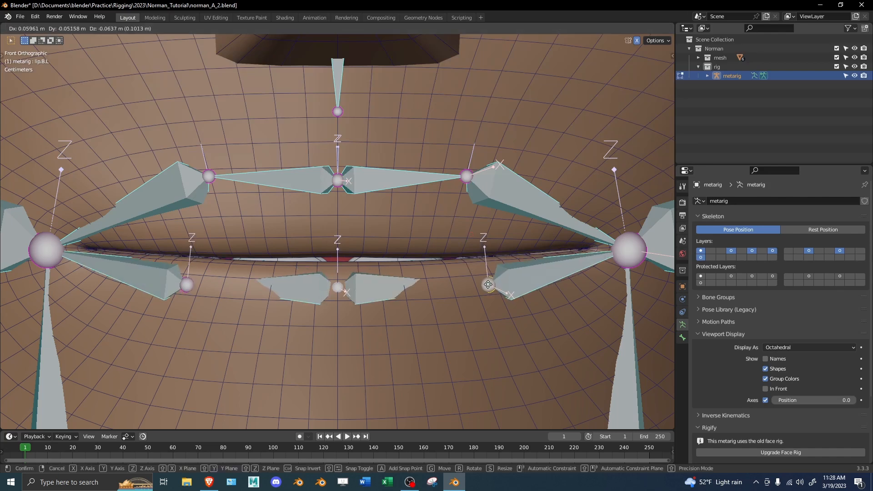
{"action": "right_click", "coordinate": [501, 284]}
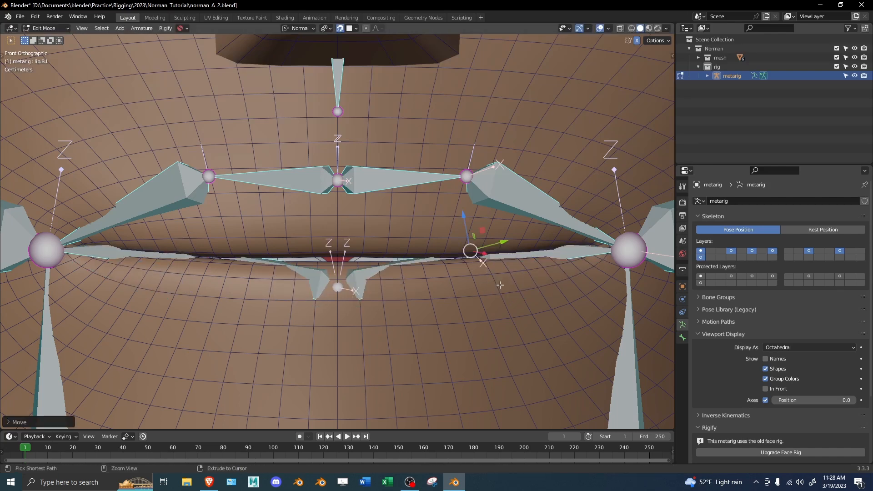
{"action": "key", "text": "g"}
{"action": "left_click", "coordinate": [501, 285]}
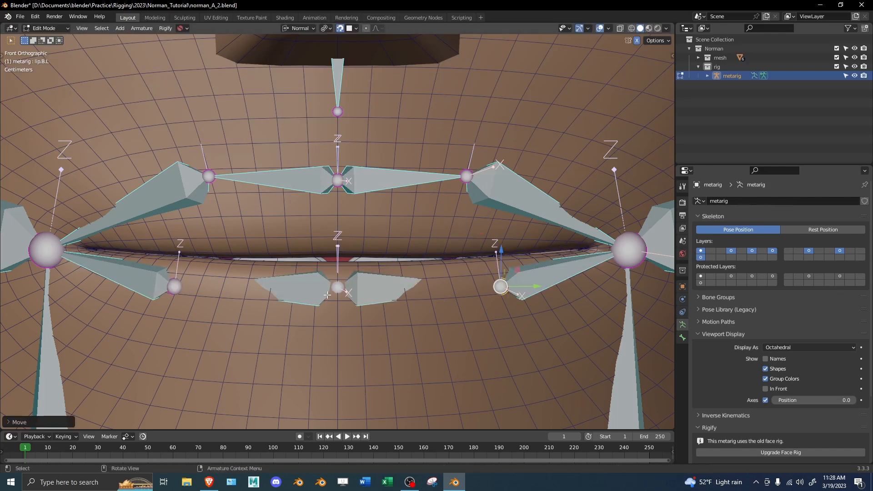
Step: Select the centre joint of the lower lip bones and fit it to the lip surface in side view without snapping
{"action": "left_click_drag", "start_coordinate": [326, 300], "coordinate": [348, 284]}
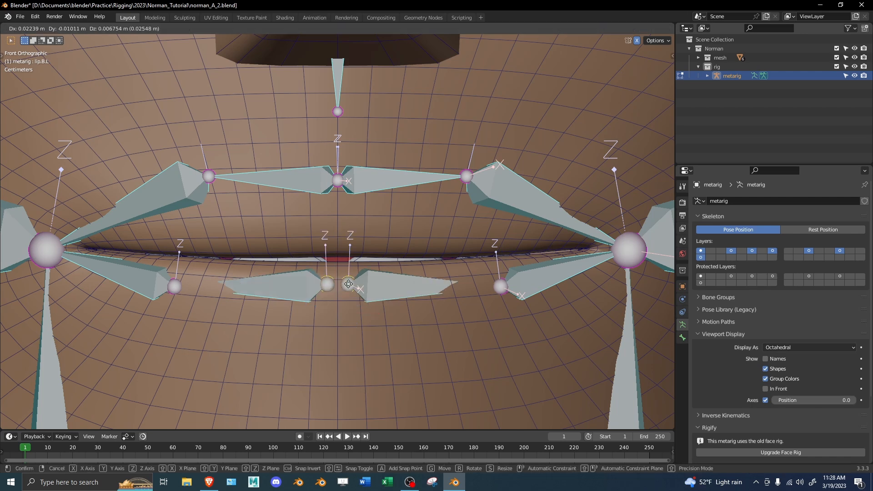
{"action": "key", "text": "KP_3"}
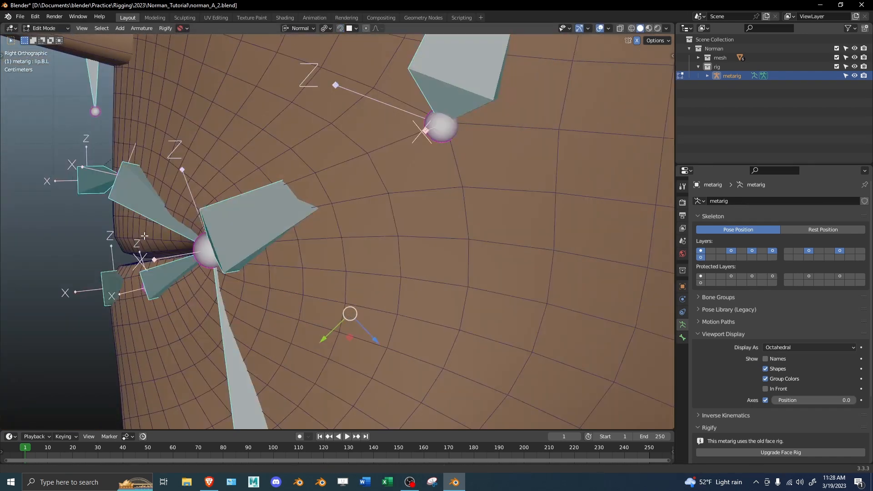
{"action": "middle_click_drag", "start_coordinate": [140, 236], "coordinate": [159, 232], "text": "shift"}
{"action": "key", "text": "shift+z"}
{"action": "middle_click_drag", "start_coordinate": [102, 249], "coordinate": [218, 245], "text": "shift"}
{"action": "key", "text": "g"}
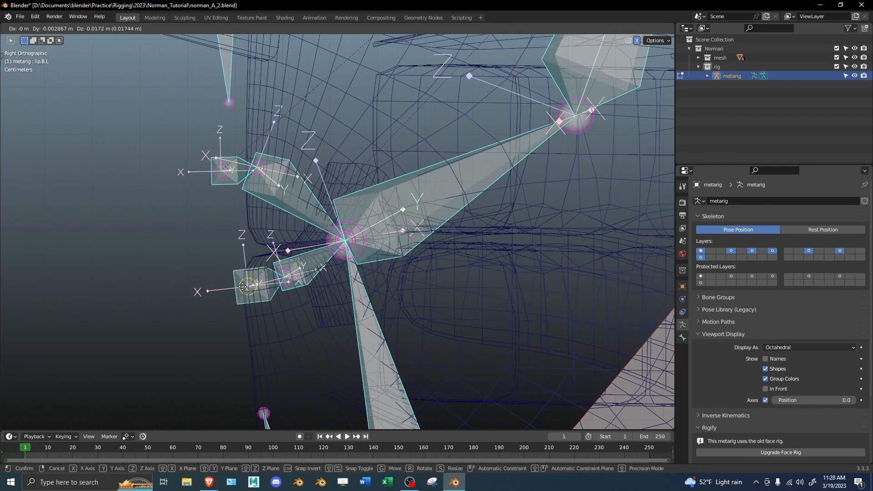
{"action": "left_click", "coordinate": [243, 283]}
{"action": "key", "text": "shift+z"}
{"action": "mouse_move", "coordinate": [312, 206]}
{"action": "middle_mouse_down", "text": "shift"}
{"action": "mouse_move", "coordinate": [381, 221]}
{"action": "mouse_move", "coordinate": [407, 245]}
{"action": "mouse_move", "coordinate": [387, 232]}
{"action": "middle_mouse_up", "text": "shift"}
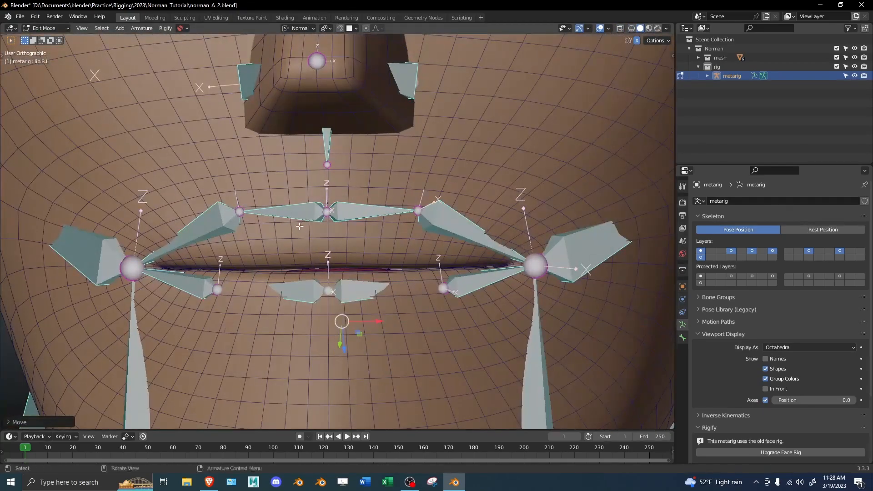
Step: Try to snap the centre joint of the upper lip bones onto the lip surface
{"action": "left_click", "coordinate": [331, 211], "text": "shift"}
{"action": "key", "text": "KP_1"}
{"action": "left_click", "coordinate": [332, 211]}
{"action": "key", "text": "g"}
{"action": "right_click", "coordinate": [332, 211]}
{"action": "key", "text": "KP_3"}
{"action": "scroll", "coordinate": [295, 209], "scroll_direction": "up", "scroll_amount": 3}
{"action": "left_click_drag", "start_coordinate": [218, 203], "coordinate": [295, 193], "text": "alt"}
{"action": "key", "text": "shift+z"}
{"action": "key", "text": "KP_1"}
{"action": "key", "text": "shift+z"}
{"action": "key", "text": "shift+Tab"}
{"action": "key", "text": "g"}
{"action": "right_click", "coordinate": [340, 210]}
Step: Move the centre joint of the upper lip bones down and back onto the lip surface in side view
{"action": "key", "text": "KP_3"}
{"action": "key", "text": "KP_1"}
{"action": "key", "text": "z"}
{"action": "left_click", "coordinate": [348, 227]}
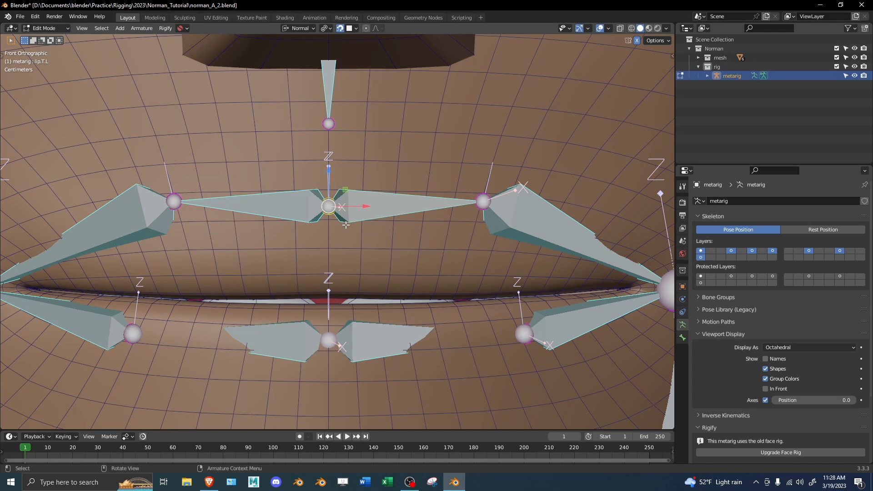
{"action": "key", "text": "KP_3"}
{"action": "key", "text": "z"}
{"action": "left_click", "coordinate": [266, 212]}
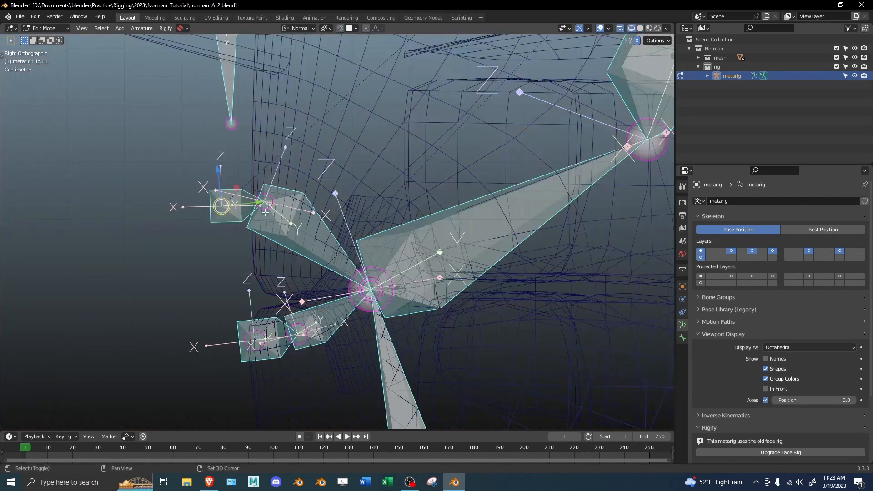
{"action": "key", "text": "g"}
{"action": "left_click", "coordinate": [270, 240]}
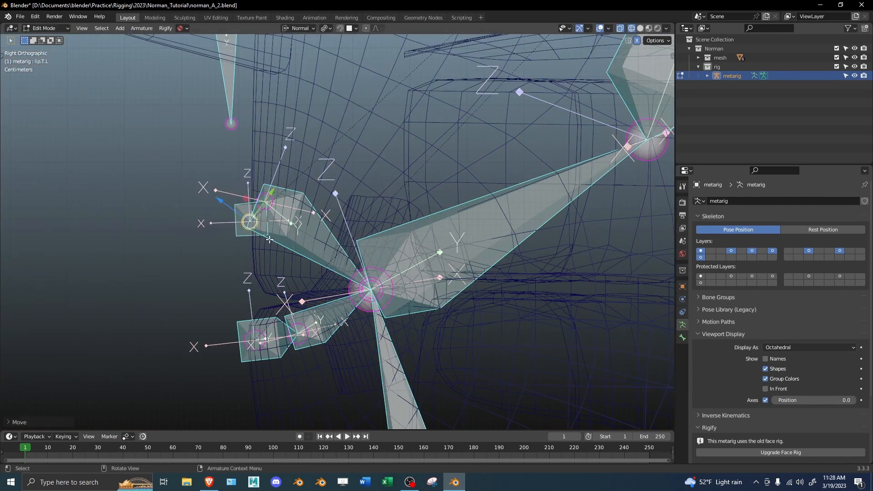
Step: Snap the joint between the left upper lip bones onto the upper lip surface in solid shading
{"action": "middle_click_drag", "start_coordinate": [263, 173], "coordinate": [358, 187]}
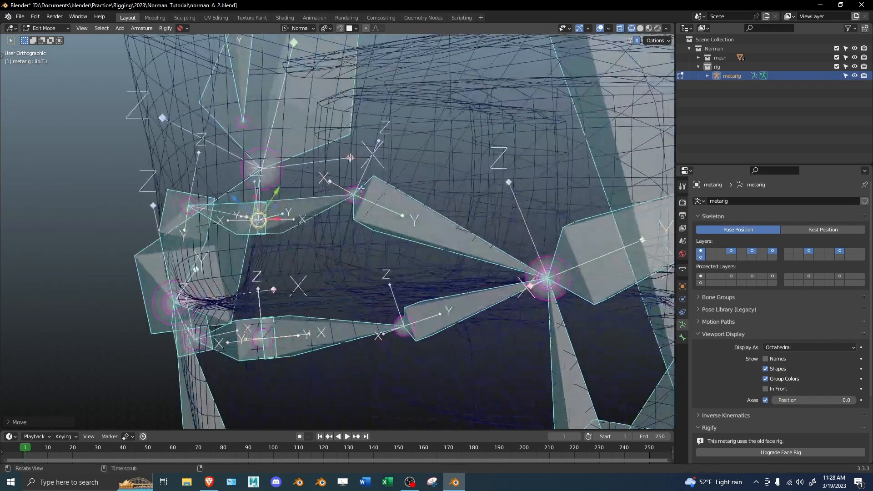
{"action": "key", "text": "z"}
{"action": "left_click", "coordinate": [420, 212]}
{"action": "scroll", "coordinate": [409, 218], "scroll_direction": "down", "scroll_amount": 3}
{"action": "middle_click_drag", "start_coordinate": [396, 225], "coordinate": [442, 234]}
{"action": "scroll", "coordinate": [442, 234], "scroll_direction": "up", "scroll_amount": 2}
{"action": "key", "text": "g"}
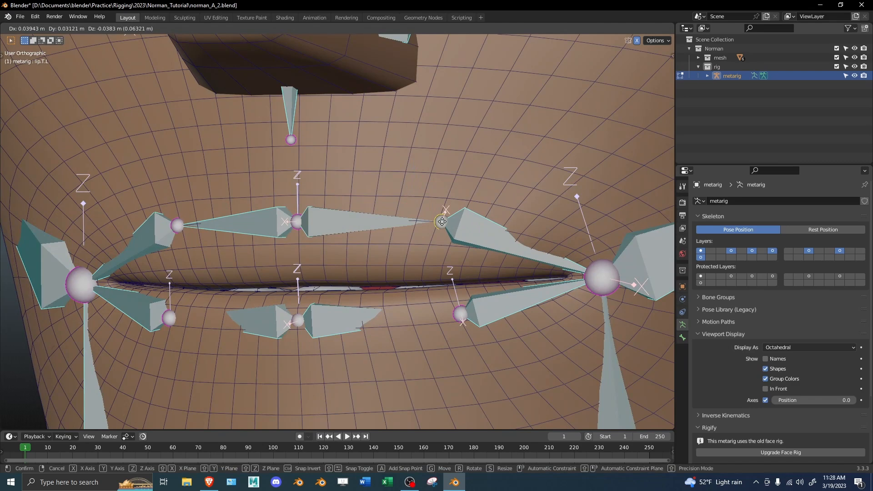
{"action": "left_click", "coordinate": [439, 219]}
Step: Lower the left lower-lip joint slightly and bring the left upper-lip joint down and outward toward the lip edge in front view
{"action": "key", "text": "KP_1"}
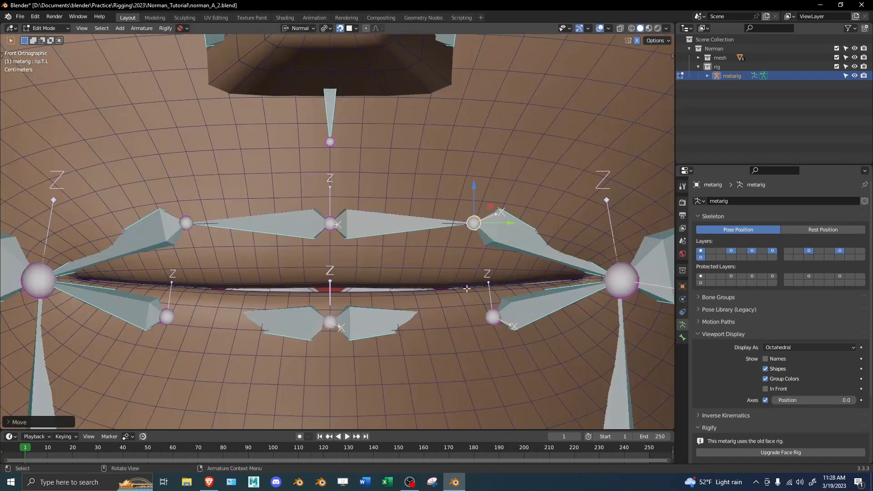
{"action": "left_click_drag", "start_coordinate": [488, 316], "coordinate": [479, 310]}
{"action": "key", "text": "g"}
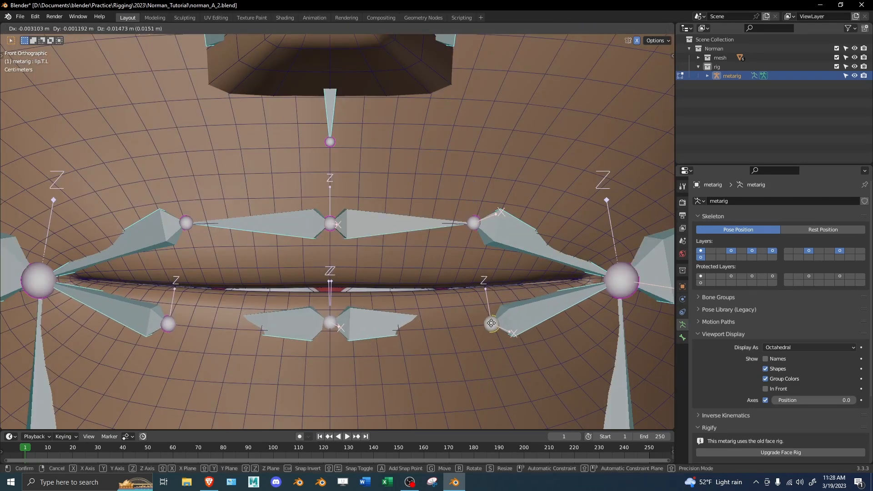
{"action": "left_click", "coordinate": [491, 323]}
{"action": "left_click", "coordinate": [473, 222]}
{"action": "key", "text": "g"}
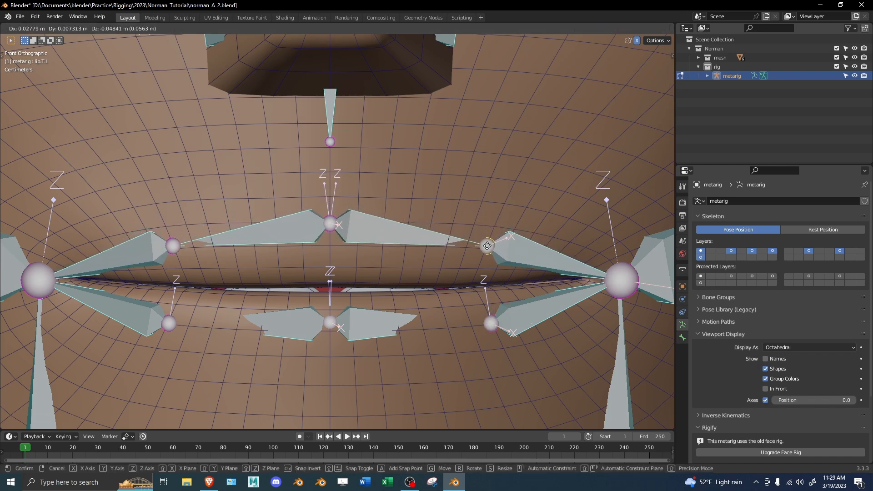
{"action": "left_click", "coordinate": [487, 245]}
Step: Raise the left lower-lip joint slightly along the lower lip surface in front view
{"action": "left_click", "coordinate": [491, 324]}
{"action": "key", "text": "g"}
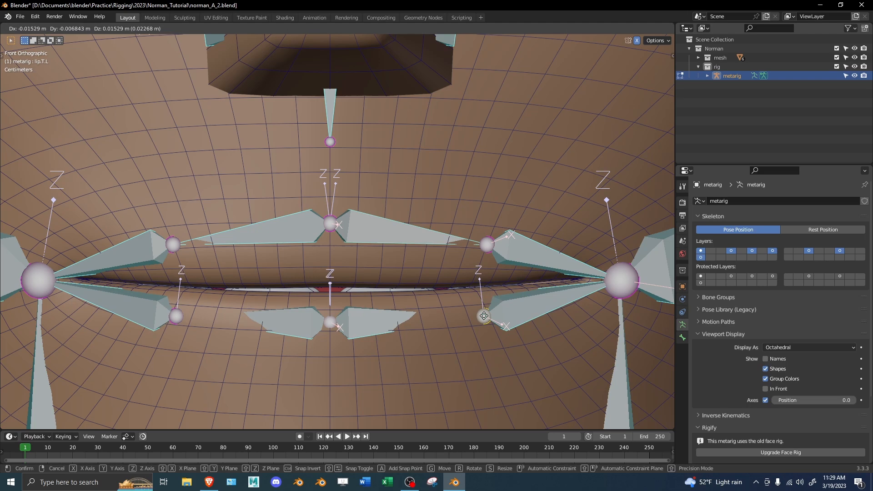
{"action": "left_click", "coordinate": [490, 319]}
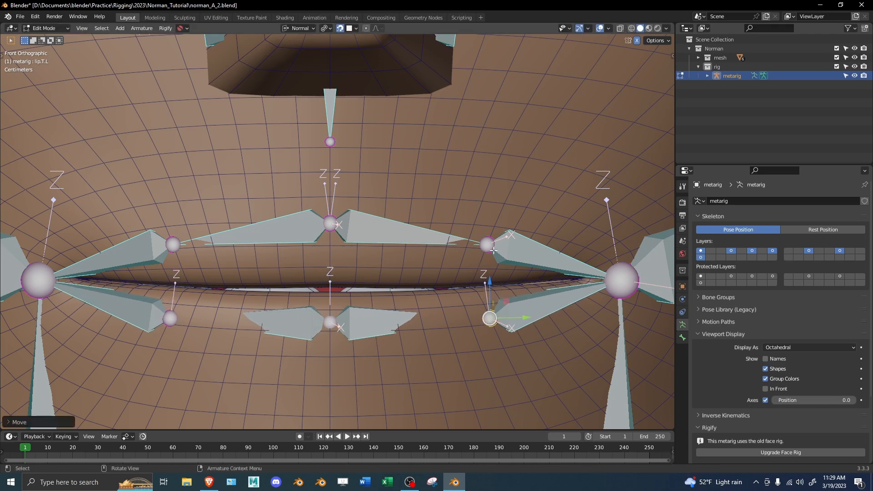
Step: Delete the chain of small bones beneath the nose tip, including nose.003 and nose.004
{"action": "scroll", "coordinate": [442, 242], "scroll_direction": "down", "scroll_amount": 3}
{"action": "middle_click_drag", "start_coordinate": [367, 166], "coordinate": [376, 188], "text": "shift"}
{"action": "key", "text": "z"}
{"action": "left_click", "coordinate": [327, 199]}
{"action": "middle_click_drag", "start_coordinate": [360, 144], "coordinate": [364, 221], "text": "shift"}
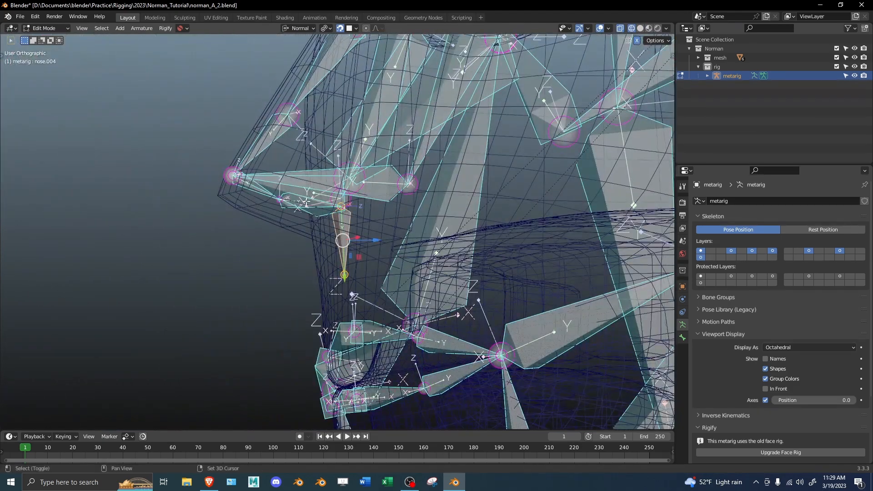
{"action": "mouse_move", "coordinate": [296, 206]}
{"action": "middle_mouse_down"}
{"action": "mouse_move", "coordinate": [311, 215]}
{"action": "mouse_move", "coordinate": [285, 214]}
{"action": "middle_mouse_up"}
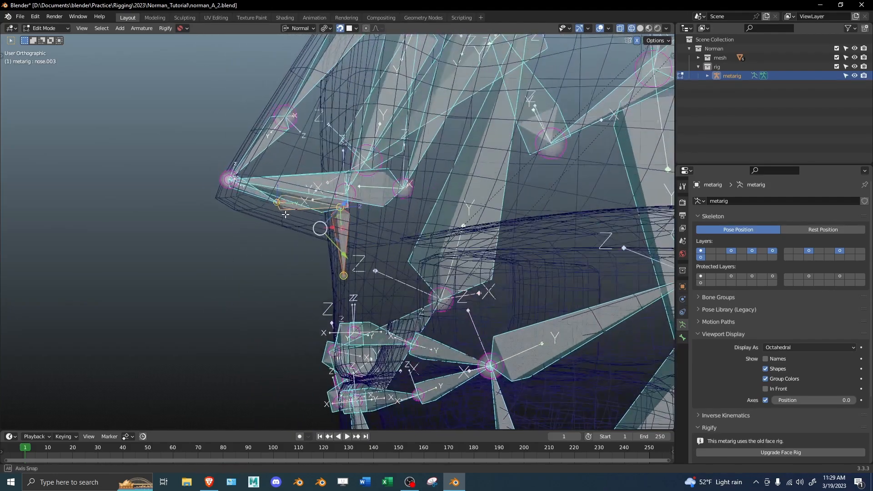
{"action": "left_click", "coordinate": [285, 233]}
{"action": "left_click", "coordinate": [263, 203]}
{"action": "key", "text": "x"}
{"action": "left_click", "coordinate": [263, 203]}
Step: Try to generate the rig with the lower nose bones missing, and undo their deletion
{"action": "scroll", "coordinate": [759, 411], "scroll_direction": "down", "scroll_amount": 4}
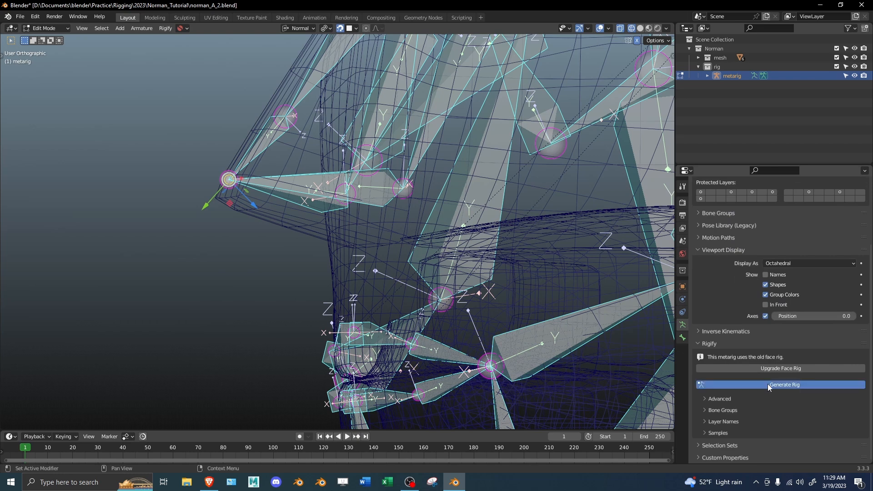
{"action": "left_click", "coordinate": [767, 384]}
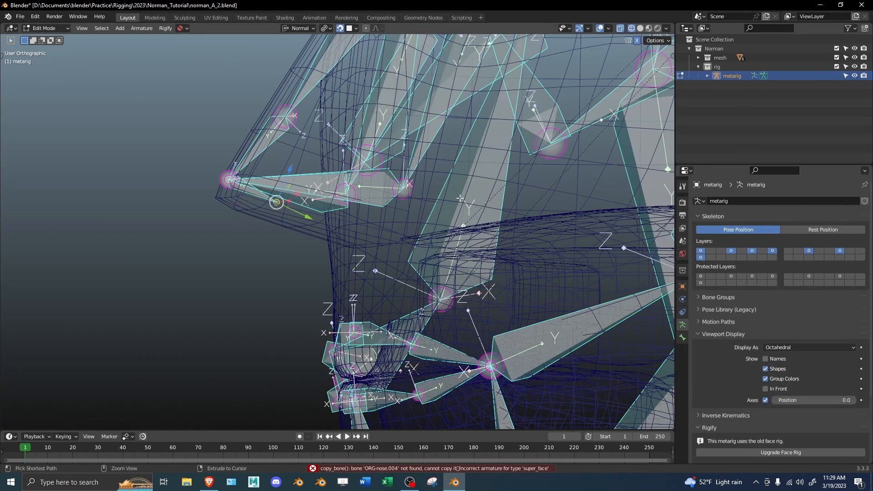
{"action": "key", "text": "ctrl+z"}
{"action": "key", "text": "F2"}
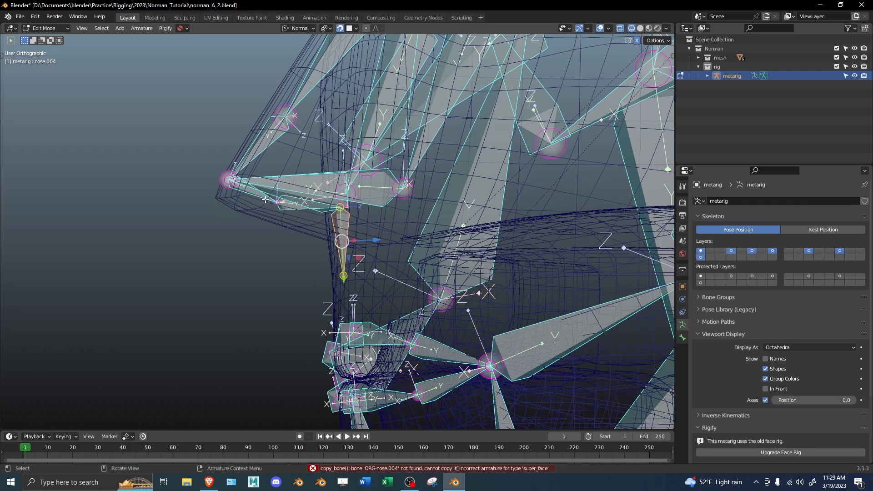
Step: Move the joint between nose.003 and nose.004 and the lower end of nose.004 onto the face profile in side view
{"action": "scroll", "coordinate": [341, 235], "scroll_direction": "up", "scroll_amount": 2}
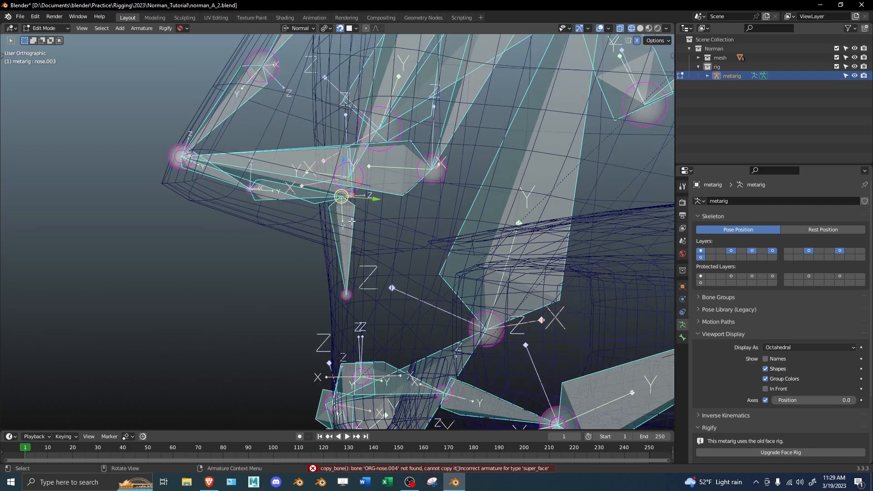
{"action": "key", "text": "KP_3"}
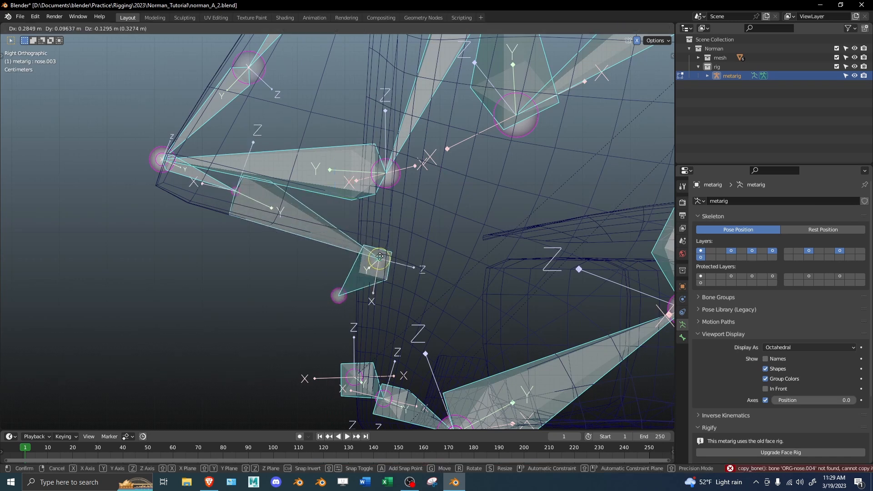
{"action": "key", "text": "g"}
{"action": "left_click", "coordinate": [384, 274]}
{"action": "left_click_drag", "start_coordinate": [363, 299], "coordinate": [368, 292]}
{"action": "key", "text": "g"}
{"action": "left_click", "coordinate": [376, 287]}
Step: Move the joint in the middle of the nose bridge up along the nose profile in side view
{"action": "middle_click_drag", "start_coordinate": [291, 86], "coordinate": [291, 228], "text": "shift"}
{"action": "left_click_drag", "start_coordinate": [220, 232], "coordinate": [278, 193]}
{"action": "key", "text": "g"}
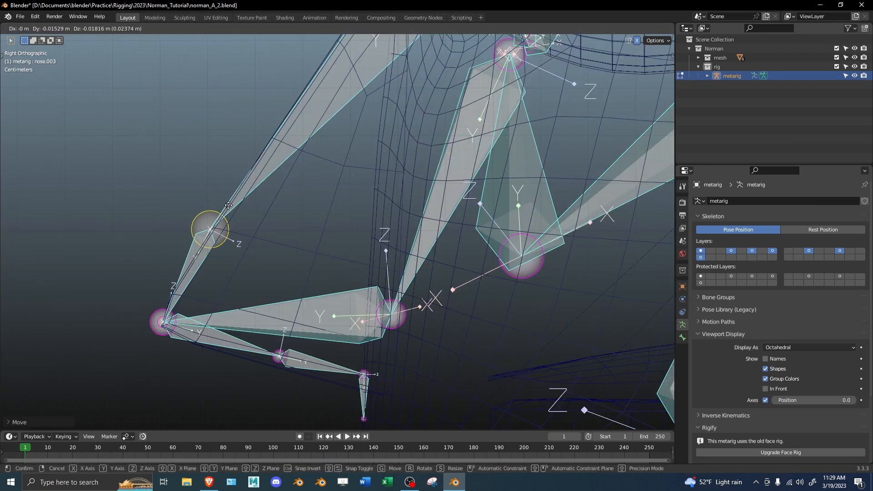
{"action": "left_click", "coordinate": [244, 213]}
{"action": "middle_click_drag", "start_coordinate": [271, 158], "coordinate": [271, 286], "text": "shift"}
{"action": "scroll", "coordinate": [270, 287], "scroll_direction": "down", "scroll_amount": 2}
{"action": "key", "text": "g"}
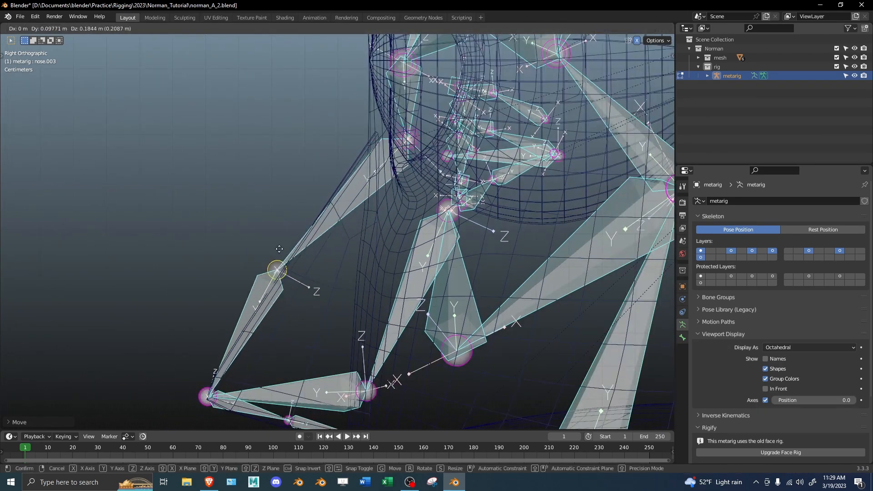
{"action": "left_click", "coordinate": [284, 250]}
Step: Move the top joint of the nose bridge bones forward onto the nose root profile in side view
{"action": "scroll", "coordinate": [282, 253], "scroll_direction": "up", "scroll_amount": 3}
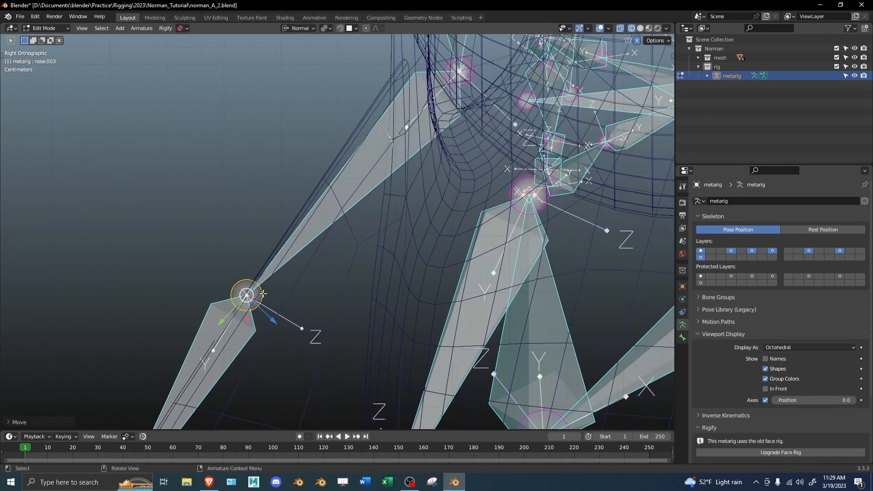
{"action": "middle_click_drag", "start_coordinate": [321, 183], "coordinate": [333, 235], "text": "shift"}
{"action": "left_click", "coordinate": [427, 174]}
{"action": "key", "text": "g"}
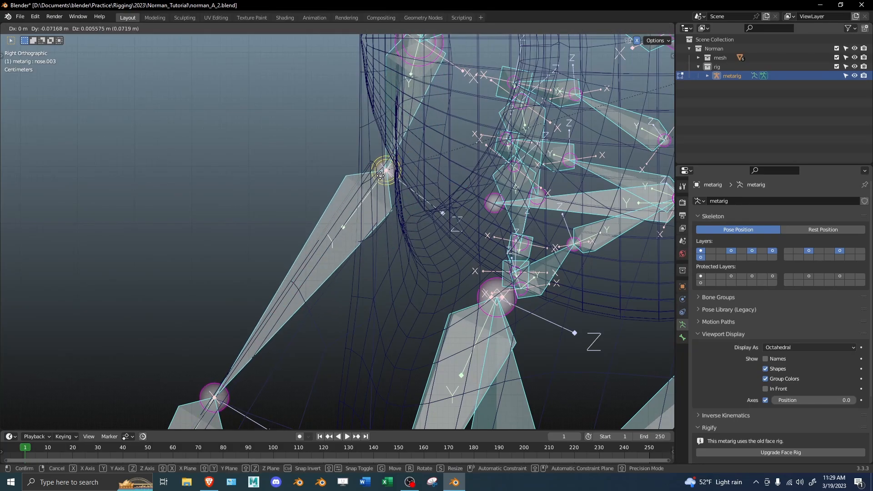
{"action": "left_click", "coordinate": [381, 174]}
Step: Snap the outer joint of the left upper cheek bones onto the cheek surface in solid shading
{"action": "scroll", "coordinate": [319, 213], "scroll_direction": "down", "scroll_amount": 3}
{"action": "mouse_move", "coordinate": [288, 231]}
{"action": "middle_mouse_down"}
{"action": "mouse_move", "coordinate": [409, 282]}
{"action": "mouse_move", "coordinate": [432, 311]}
{"action": "mouse_move", "coordinate": [311, 144]}
{"action": "mouse_move", "coordinate": [282, 145]}
{"action": "middle_mouse_up"}
{"action": "scroll", "coordinate": [432, 310], "scroll_direction": "down", "scroll_amount": 2}
{"action": "key", "text": "shift+z"}
{"action": "mouse_move", "coordinate": [391, 232]}
{"action": "middle_mouse_down"}
{"action": "mouse_move", "coordinate": [350, 227]}
{"action": "mouse_move", "coordinate": [395, 226]}
{"action": "mouse_move", "coordinate": [383, 245]}
{"action": "middle_mouse_up"}
{"action": "left_click", "coordinate": [345, 230]}
{"action": "left_click", "coordinate": [392, 226]}
{"action": "left_click", "coordinate": [403, 225]}
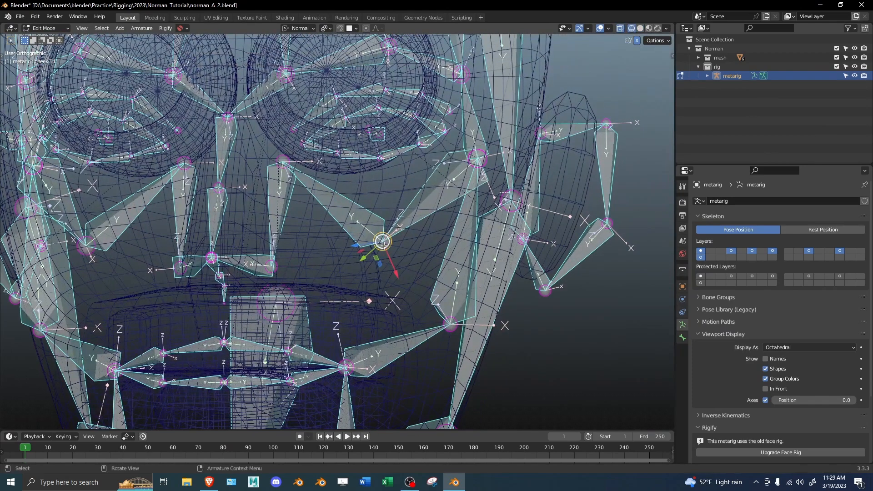
{"action": "key", "text": "shift+z"}
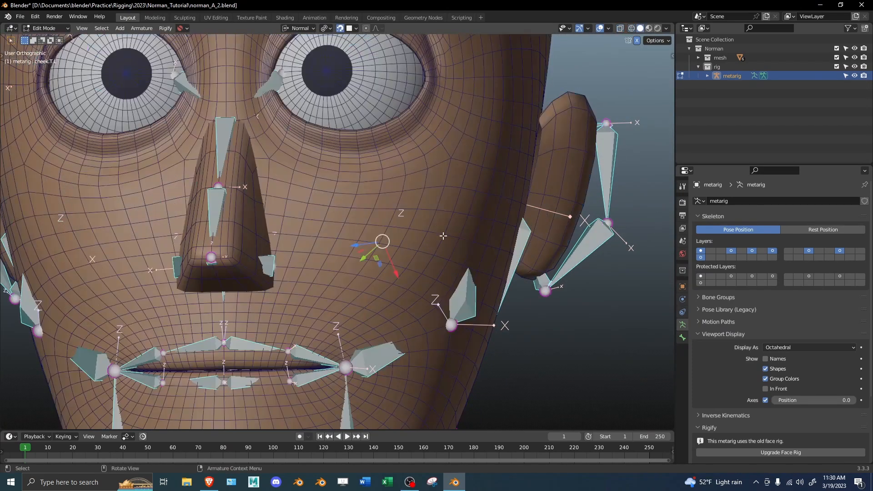
{"action": "left_click_drag", "start_coordinate": [382, 241], "coordinate": [380, 234]}
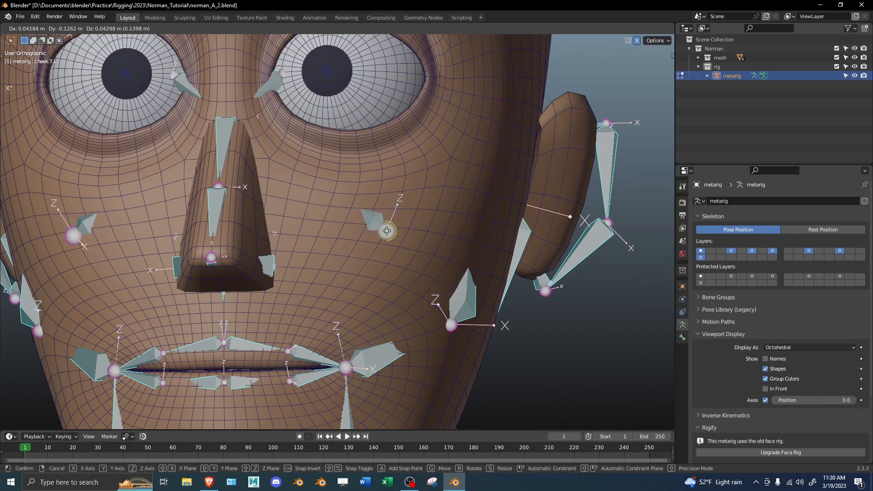
{"action": "left_click_drag", "start_coordinate": [387, 230], "coordinate": [387, 231]}
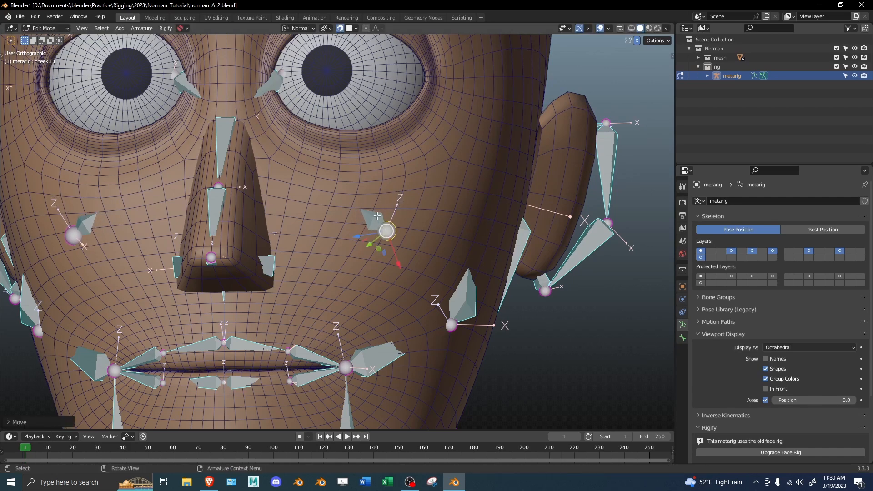
Step: Check the names of the left upper and lower cheek bones
{"action": "left_click", "coordinate": [377, 216]}
{"action": "key", "text": "F2"}
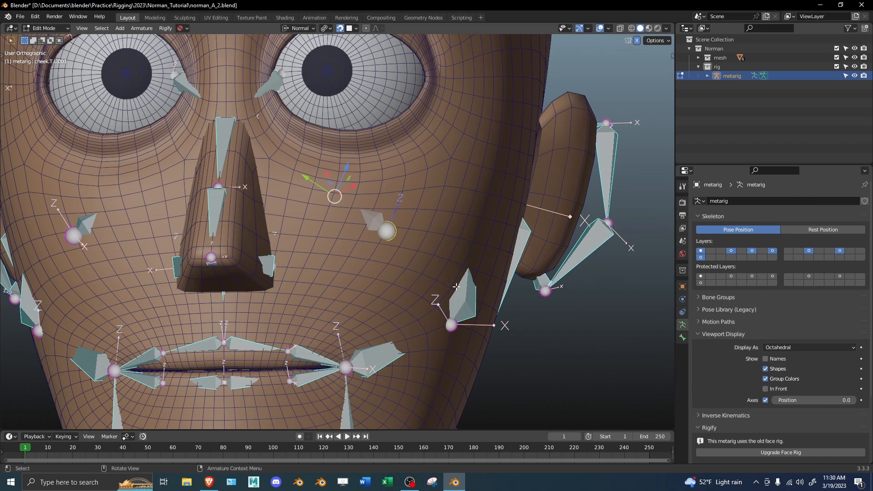
{"action": "left_click", "coordinate": [455, 287]}
{"action": "key", "text": "F2"}
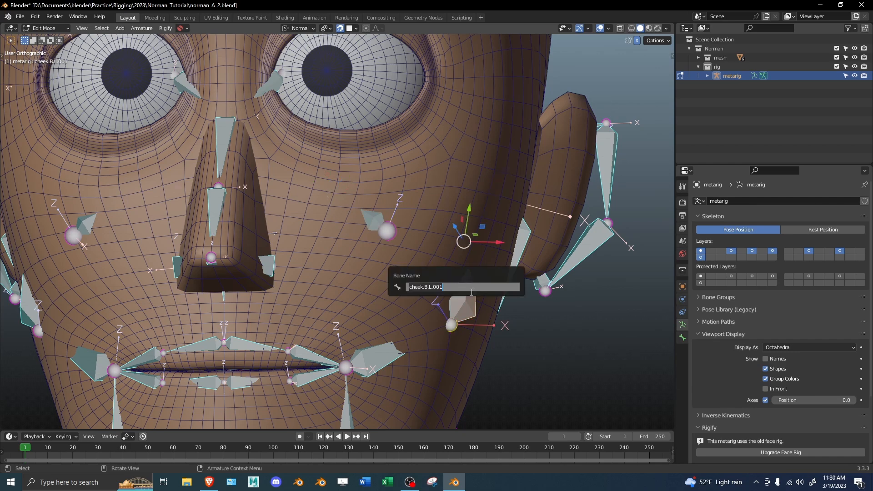
Step: Snap the inner joint of cheek.T.L.001 onto the face surface beside the nose bridge
{"action": "scroll", "coordinate": [377, 196], "scroll_direction": "up", "scroll_amount": 4}
{"action": "key", "text": "alt+z"}
{"action": "middle_click_drag", "start_coordinate": [385, 196], "coordinate": [292, 233], "text": "shift"}
{"action": "scroll", "coordinate": [341, 227], "scroll_direction": "up", "scroll_amount": 2}
{"action": "key", "text": "alt+z"}
{"action": "key", "text": "g"}
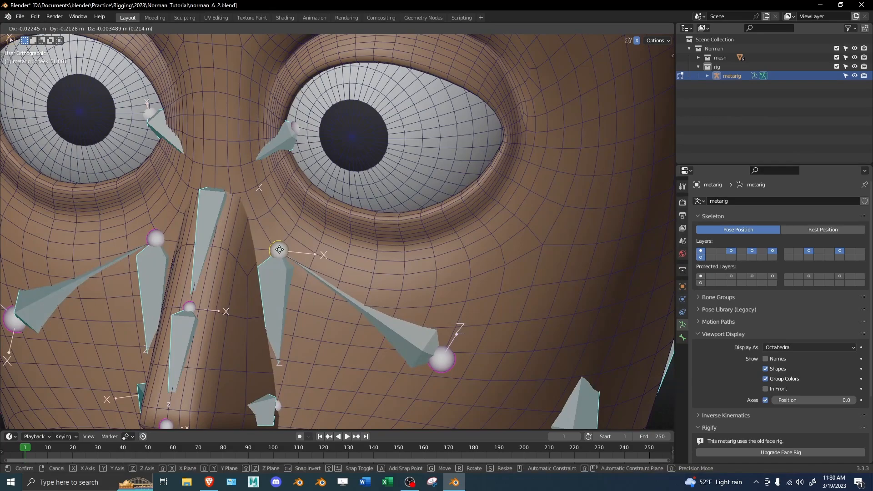
{"action": "left_click", "coordinate": [276, 251]}
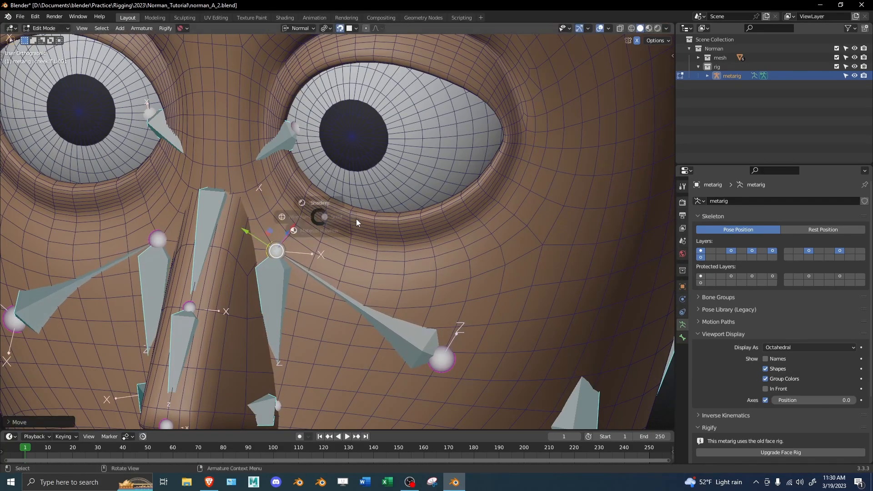
Step: Move the inner left brow joint up and inward above the eye socket in wireframe shading
{"action": "key", "text": "alt+z"}
{"action": "middle_click_drag", "start_coordinate": [413, 207], "coordinate": [254, 241]}
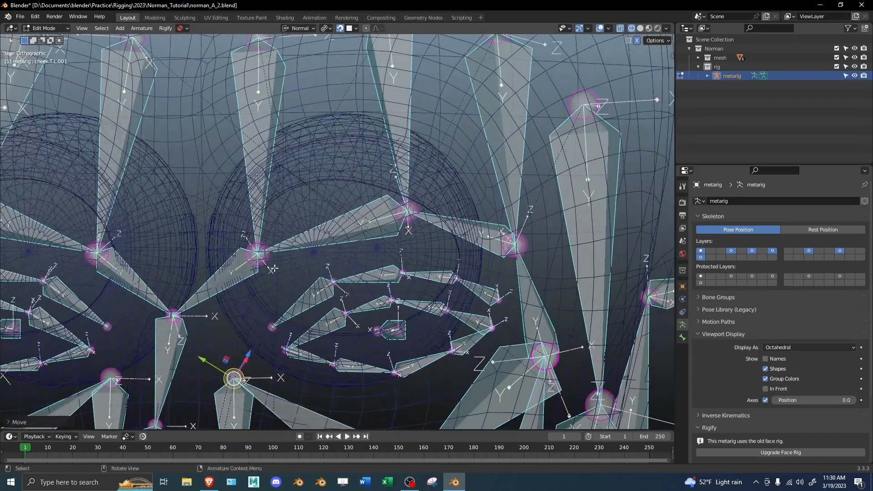
{"action": "left_click", "coordinate": [244, 250]}
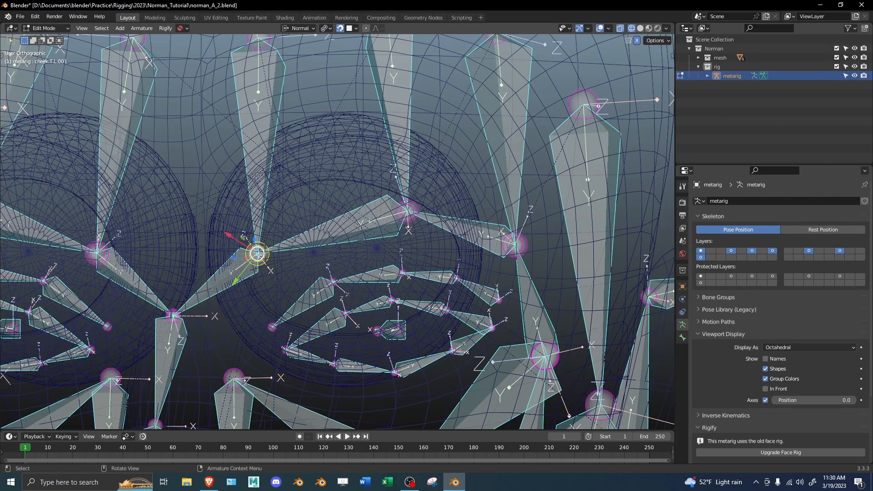
{"action": "key", "text": "r"}
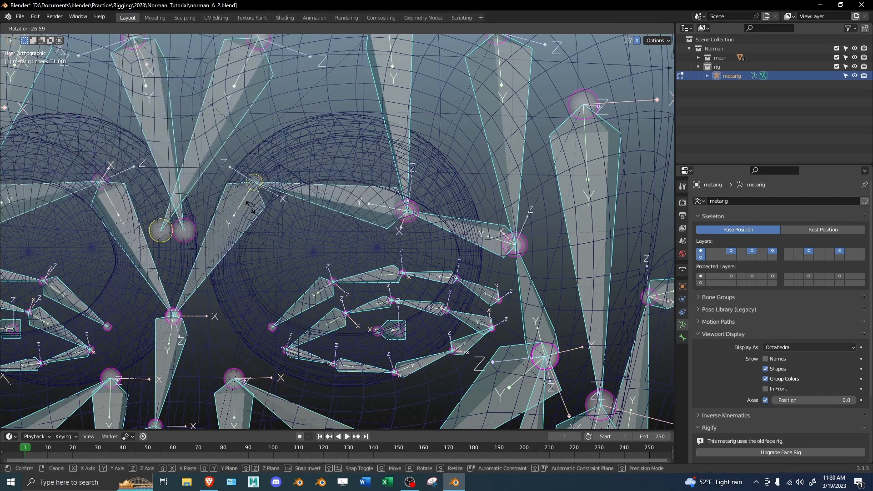
{"action": "right_click", "coordinate": [250, 208]}
{"action": "left_click", "coordinate": [269, 269]}
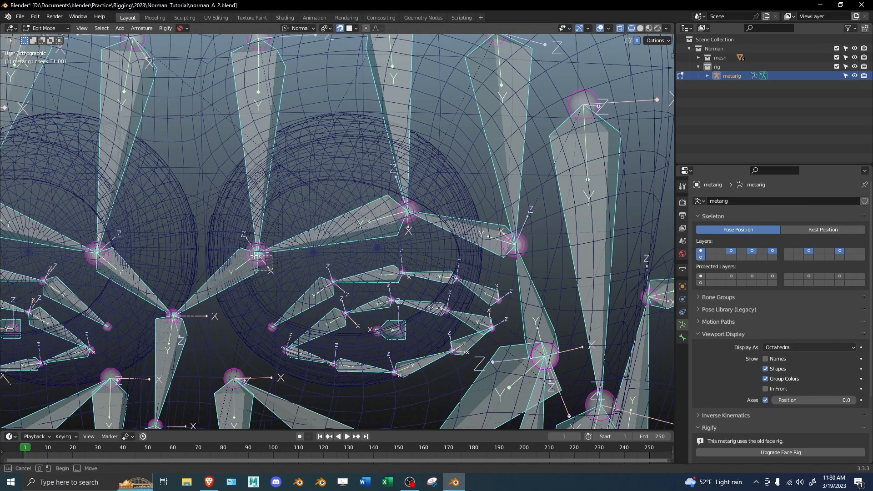
{"action": "key", "text": "g"}
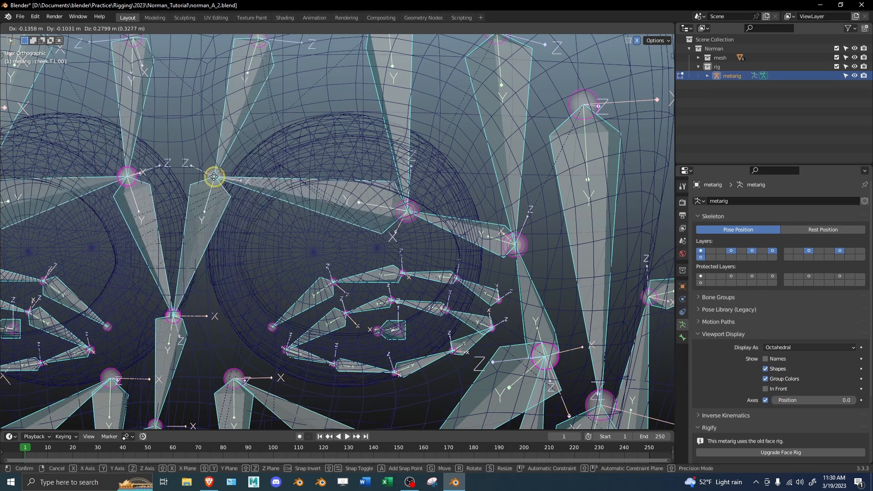
{"action": "left_click", "coordinate": [211, 178]}
Step: Settle the inner left brow joint on the inner end of the brow ridge in solid shading
{"action": "key", "text": "z"}
{"action": "left_click", "coordinate": [293, 174]}
{"action": "scroll", "coordinate": [294, 175], "scroll_direction": "down", "scroll_amount": 1}
{"action": "middle_click_drag", "start_coordinate": [293, 177], "coordinate": [300, 174]}
{"action": "mouse_move", "coordinate": [300, 175]}
{"action": "middle_mouse_down", "text": "shift"}
{"action": "mouse_move", "coordinate": [300, 207]}
{"action": "mouse_move", "coordinate": [281, 235]}
{"action": "middle_mouse_up", "text": "shift"}
{"action": "scroll", "coordinate": [291, 208], "scroll_direction": "down", "scroll_amount": 2}
{"action": "left_click_drag", "start_coordinate": [277, 237], "coordinate": [280, 201]}
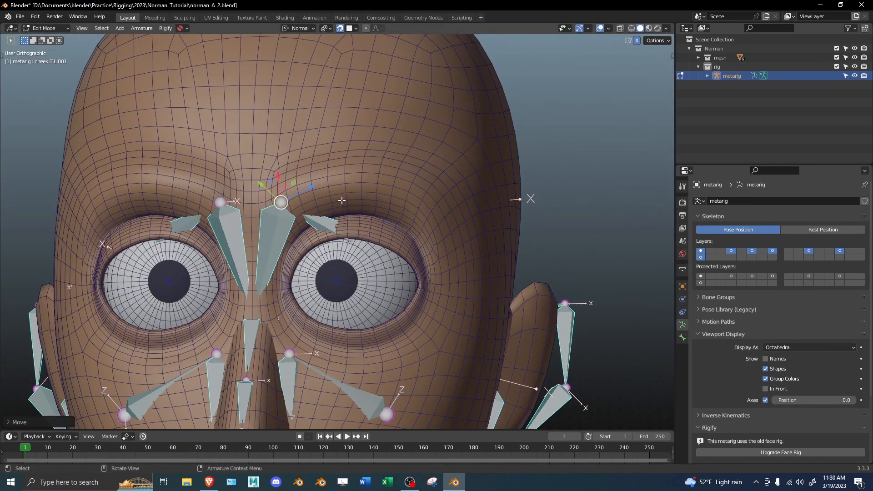
Step: Move the middle and outer left brow joints up onto the brow ridge above the eye
{"action": "key", "text": "z"}
{"action": "middle_click_drag", "start_coordinate": [379, 199], "coordinate": [364, 220], "text": "shift"}
{"action": "left_click", "coordinate": [373, 275]}
{"action": "left_click_drag", "start_coordinate": [373, 275], "coordinate": [357, 201]}
{"action": "left_click", "coordinate": [434, 296]}
{"action": "left_click_drag", "start_coordinate": [433, 296], "coordinate": [429, 213]}
Step: Move the upper end of the inner left forehead bone up onto the upper forehead in front view
{"action": "key", "text": "shift+z"}
{"action": "middle_click_drag", "start_coordinate": [485, 190], "coordinate": [250, 197]}
{"action": "left_click", "coordinate": [333, 195]}
{"action": "key", "text": "shift+z"}
{"action": "key", "text": "KP_1"}
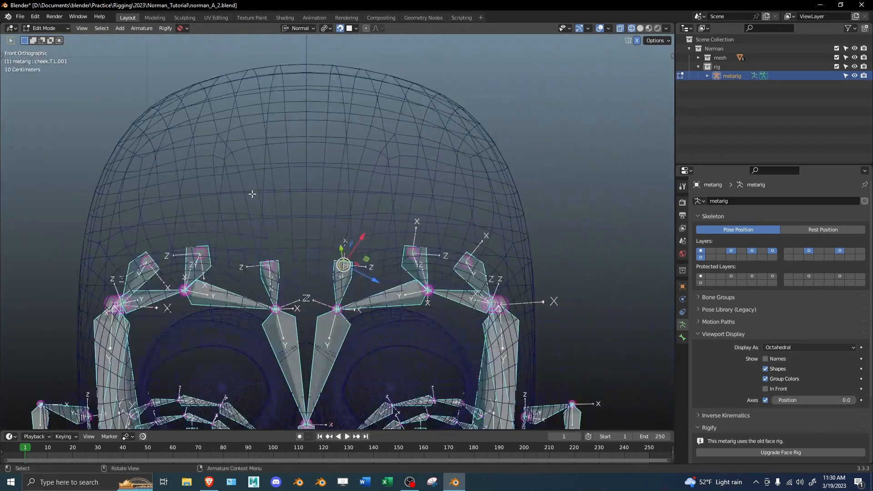
{"action": "key", "text": "g"}
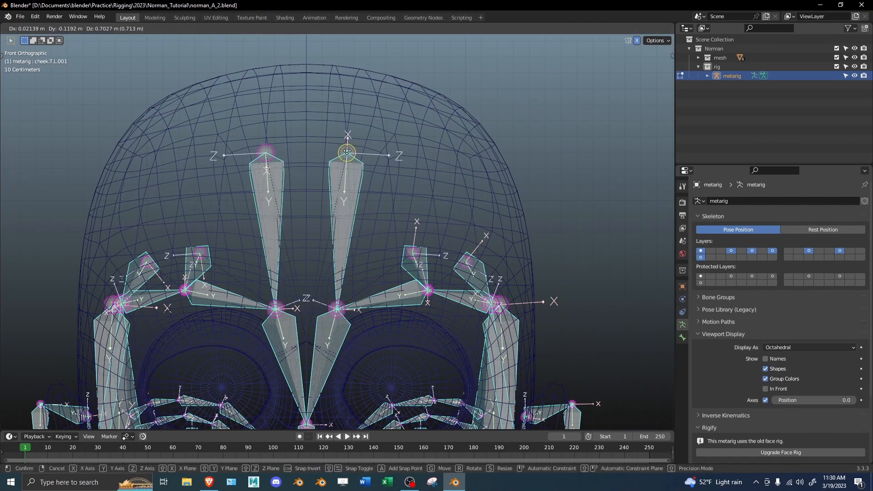
{"action": "left_click", "coordinate": [384, 187]}
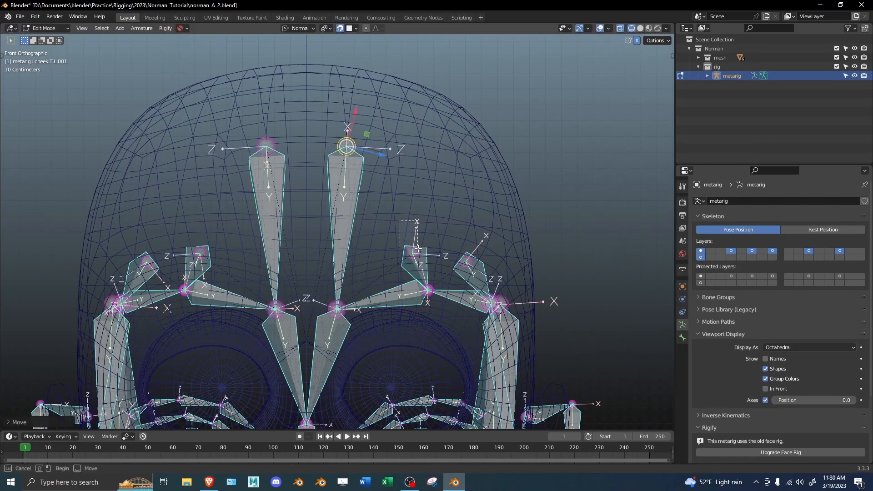
Step: Move the upper ends of the middle and outer left forehead bones up onto the upper forehead in front view
{"action": "left_click_drag", "start_coordinate": [417, 247], "coordinate": [417, 247]}
{"action": "key", "text": "g"}
{"action": "left_click", "coordinate": [468, 245]}
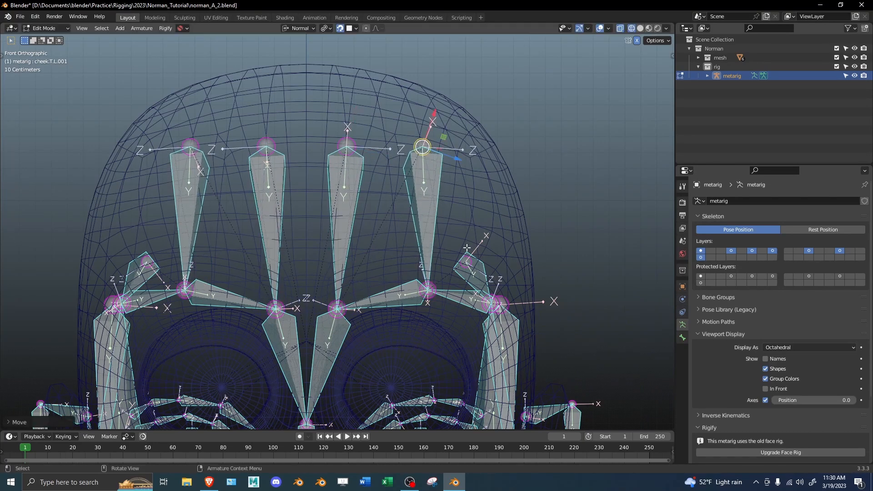
{"action": "key", "text": "g"}
{"action": "left_click", "coordinate": [483, 158]}
Step: Snap the upper end of the middle left forehead bone onto the forehead surface in solid shading
{"action": "key", "text": "shift+z"}
{"action": "mouse_move", "coordinate": [483, 158]}
{"action": "middle_mouse_down"}
{"action": "mouse_move", "coordinate": [468, 225]}
{"action": "mouse_move", "coordinate": [456, 149]}
{"action": "middle_mouse_up"}
{"action": "left_click_drag", "start_coordinate": [429, 135], "coordinate": [428, 134]}
{"action": "scroll", "coordinate": [438, 175], "scroll_direction": "up", "scroll_amount": 1}
{"action": "middle_click_drag", "start_coordinate": [438, 181], "coordinate": [427, 194], "text": "shift"}
{"action": "key", "text": "g"}
{"action": "left_click", "coordinate": [441, 168]}
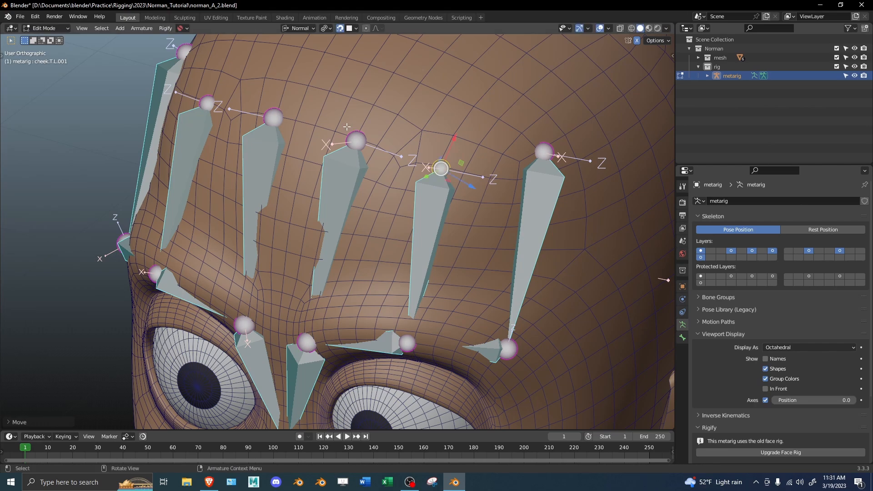
Step: Adjust the upper ends of the inner and outer left forehead bones on the forehead surface
{"action": "left_click", "coordinate": [356, 141]}
{"action": "middle_click_drag", "start_coordinate": [356, 140], "coordinate": [387, 141]}
{"action": "key", "text": "g"}
{"action": "left_click", "coordinate": [366, 139]}
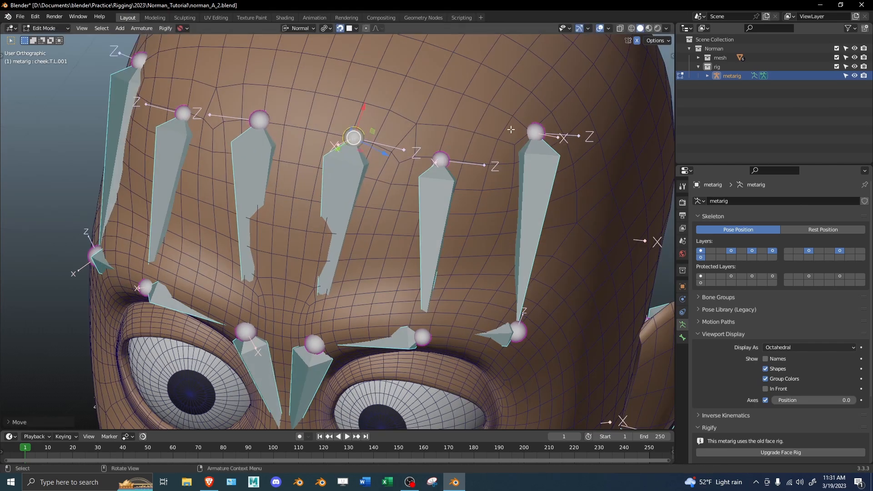
{"action": "mouse_move", "coordinate": [559, 137]}
{"action": "middle_mouse_down", "text": "shift"}
{"action": "mouse_move", "coordinate": [453, 118]}
{"action": "mouse_move", "coordinate": [392, 133]}
{"action": "middle_mouse_up", "text": "shift"}
{"action": "key", "text": "g"}
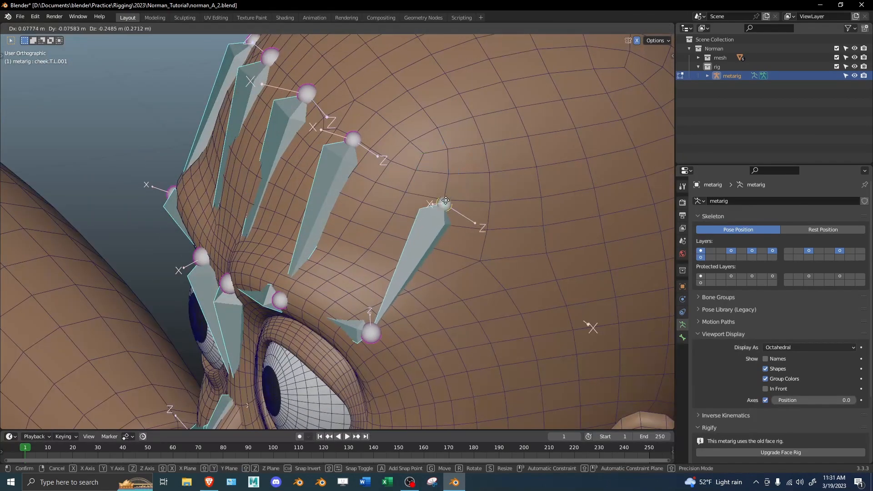
{"action": "left_click", "coordinate": [398, 193]}
Step: Snap the middle joint of the left brow onto the brow surface in front view
{"action": "middle_click_drag", "start_coordinate": [398, 194], "coordinate": [474, 182]}
{"action": "key", "text": "z"}
{"action": "left_click", "coordinate": [329, 226]}
{"action": "key", "text": "g"}
{"action": "left_click", "coordinate": [332, 200]}
{"action": "key", "text": "z"}
{"action": "scroll", "coordinate": [331, 201], "scroll_direction": "up", "scroll_amount": 2}
{"action": "key", "text": "g"}
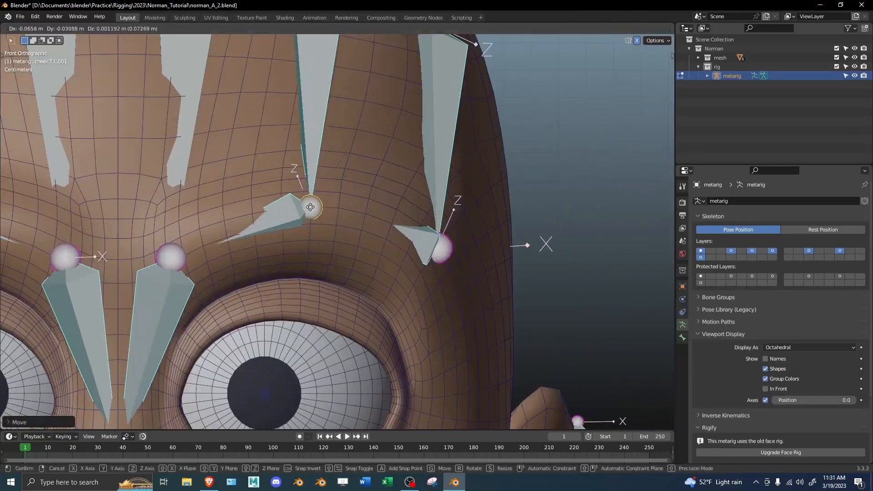
{"action": "left_click", "coordinate": [311, 207]}
Step: Snap the outer joint of the left brow onto the surface above the eye's outer corner
{"action": "left_click", "coordinate": [172, 255]}
{"action": "left_click", "coordinate": [181, 238]}
{"action": "middle_click_drag", "start_coordinate": [181, 238], "coordinate": [100, 257]}
{"action": "left_click", "coordinate": [462, 269]}
{"action": "key", "text": "g"}
{"action": "left_click", "coordinate": [462, 268]}
{"action": "key", "text": "z"}
{"action": "key", "text": "z"}
{"action": "key", "text": "g"}
{"action": "left_click", "coordinate": [450, 278]}
{"action": "middle_click_drag", "start_coordinate": [450, 277], "coordinate": [401, 265]}
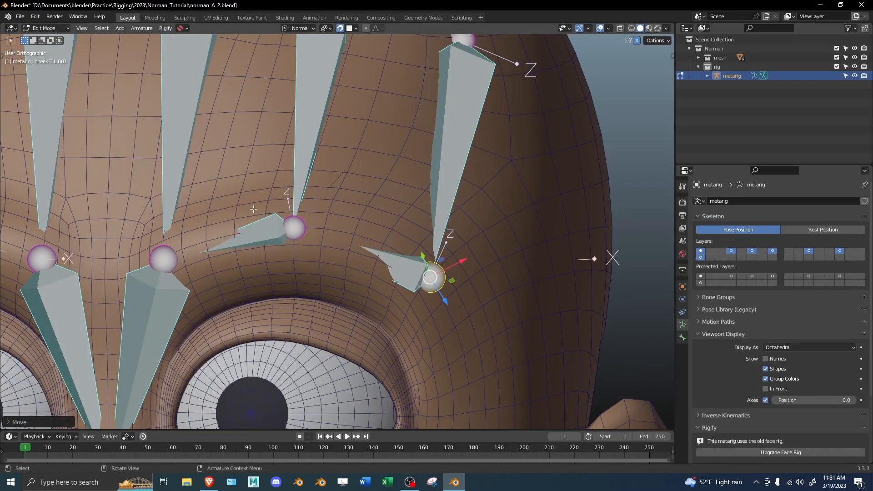
Step: Examine the placement of the left brow joints against the face surface from several angles
{"action": "middle_click_drag", "start_coordinate": [400, 272], "coordinate": [274, 170]}
{"action": "middle_click_drag", "start_coordinate": [329, 197], "coordinate": [358, 200]}
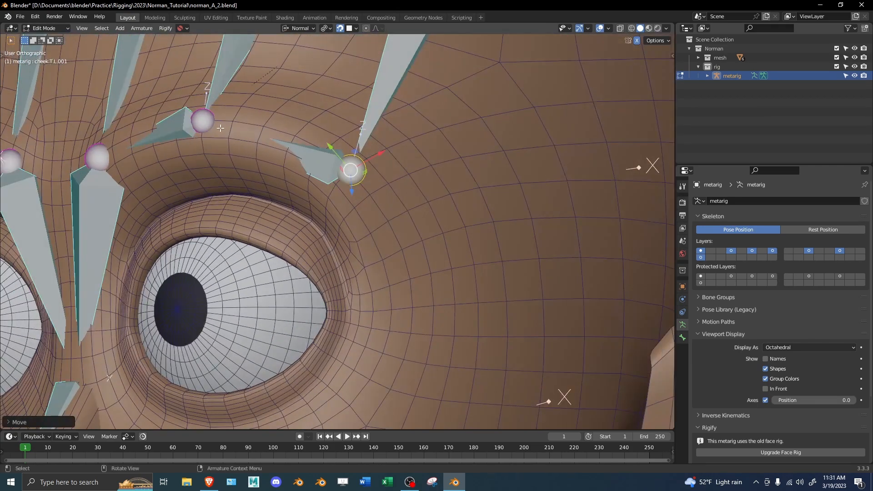
{"action": "middle_click_drag", "start_coordinate": [234, 134], "coordinate": [326, 180]}
{"action": "left_click", "coordinate": [351, 199]}
{"action": "middle_click_drag", "start_coordinate": [513, 237], "coordinate": [303, 133]}
{"action": "scroll", "coordinate": [305, 135], "scroll_direction": "down", "scroll_amount": 4}
{"action": "middle_click_drag", "start_coordinate": [357, 162], "coordinate": [347, 106]}
{"action": "key", "text": "Escape"}
Step: Snap both ends of the left temple bone onto the side of the head in front of and above the ear
{"action": "key", "text": "z"}
{"action": "left_click", "coordinate": [368, 180]}
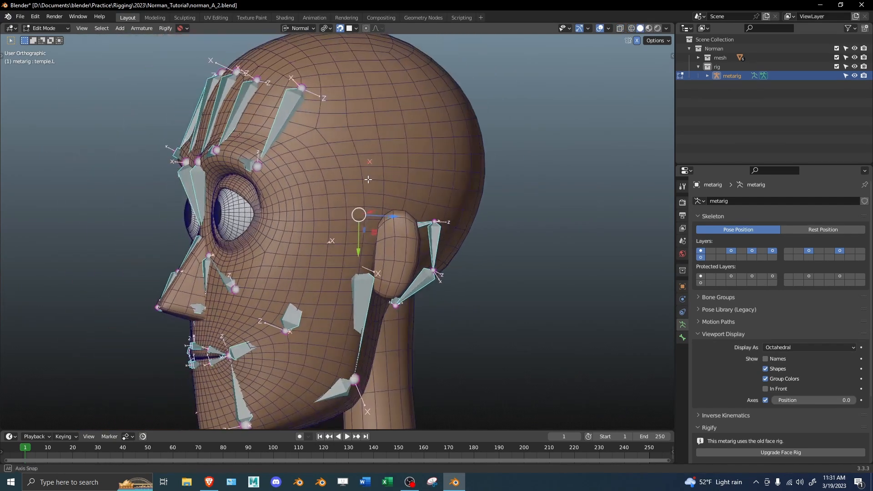
{"action": "key", "text": "g"}
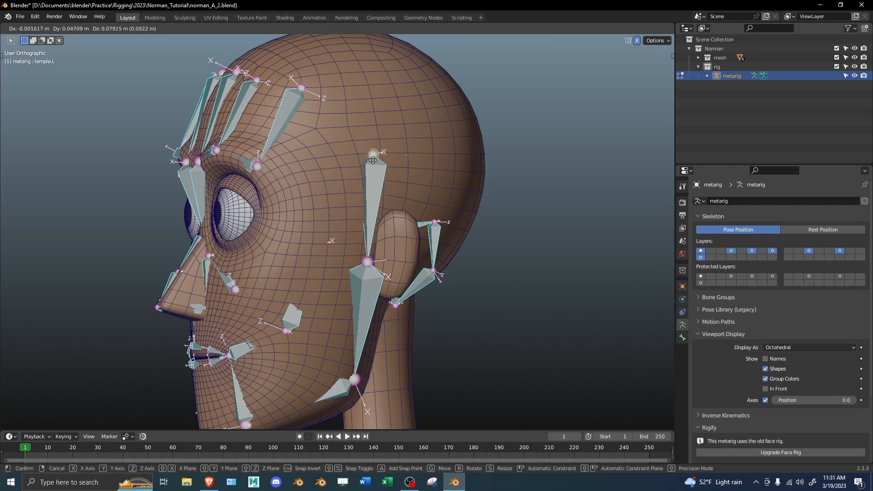
{"action": "left_click", "coordinate": [366, 132]}
{"action": "left_click_drag", "start_coordinate": [372, 262], "coordinate": [366, 235]}
{"action": "left_click", "coordinate": [368, 252]}
{"action": "key", "text": "F2"}
{"action": "key", "text": "Escape"}
{"action": "left_click", "coordinate": [370, 196]}
{"action": "key", "text": "F2"}
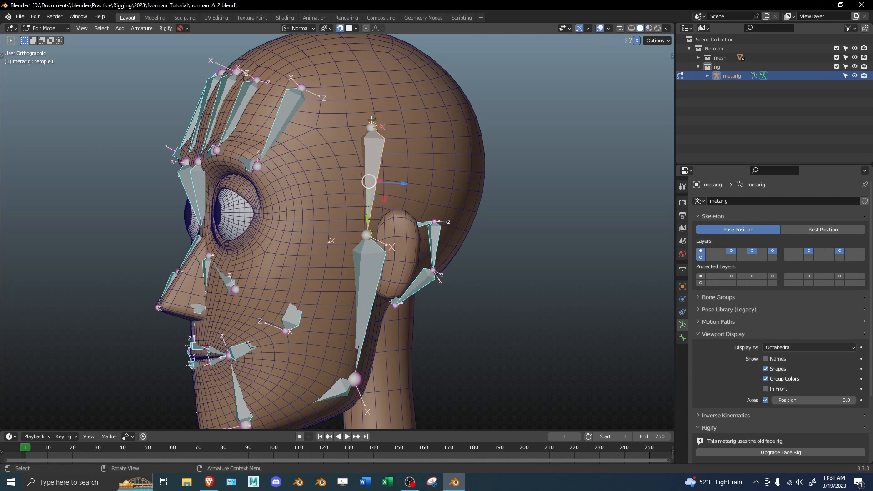
{"action": "key", "text": "F2"}
{"action": "key", "text": "Escape"}
Step: Move the left temple bone's upper end slightly down and forward, and adjust its lower joint beside the ear
{"action": "middle_click_drag", "start_coordinate": [368, 138], "coordinate": [364, 142]}
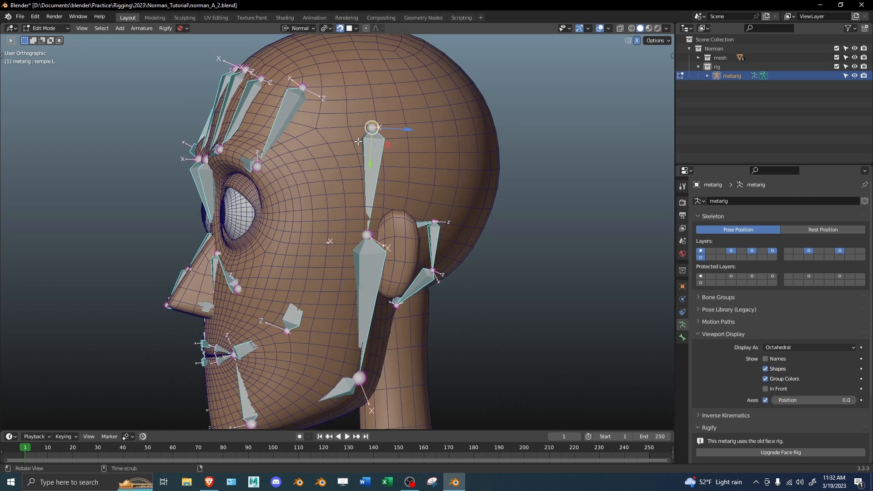
{"action": "key", "text": "g"}
{"action": "left_click", "coordinate": [354, 142]}
{"action": "left_click", "coordinate": [367, 235]}
{"action": "key", "text": "g"}
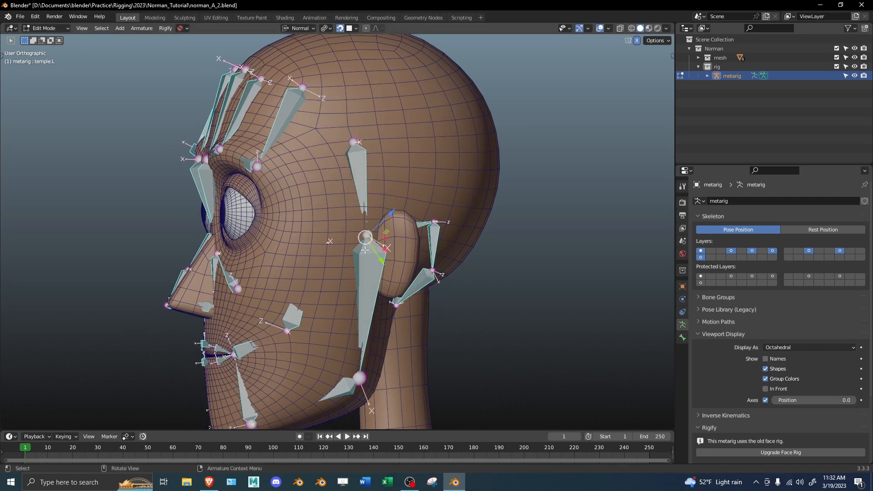
{"action": "left_click", "coordinate": [367, 236]}
Step: Raise the joint between the left temple and jaw bones beside the ear in wireframe, then return to solid shading
{"action": "key", "text": "shift+z"}
{"action": "scroll", "coordinate": [368, 237], "scroll_direction": "up", "scroll_amount": 2}
{"action": "mouse_move", "coordinate": [377, 240]}
{"action": "middle_mouse_down"}
{"action": "mouse_move", "coordinate": [422, 243]}
{"action": "mouse_move", "coordinate": [395, 234]}
{"action": "middle_mouse_up"}
{"action": "key", "text": "g"}
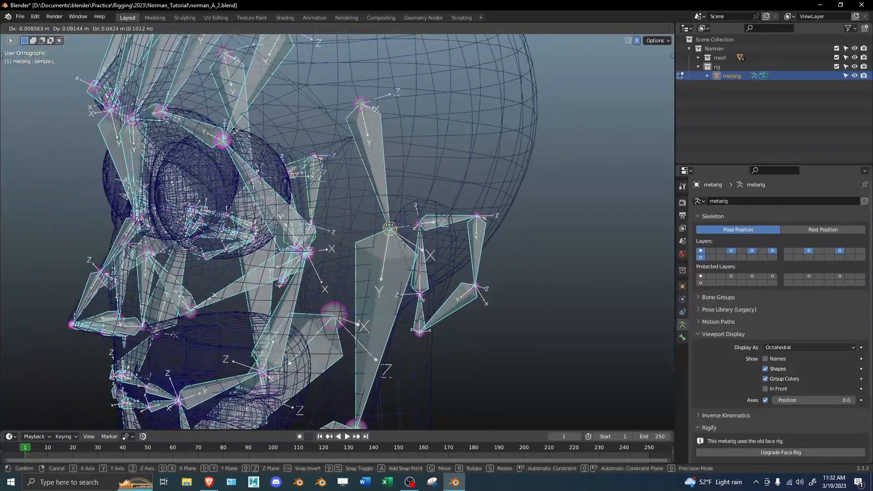
{"action": "left_click", "coordinate": [385, 211]}
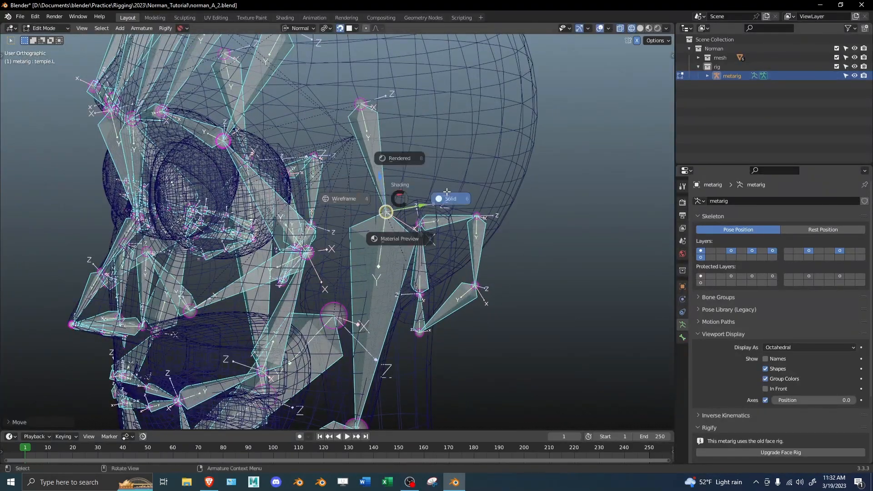
{"action": "key", "text": "shift+z"}
{"action": "scroll", "coordinate": [396, 185], "scroll_direction": "up", "scroll_amount": 5}
Step: Leave the metarig's editing at the left ear and open the Norman mesh for vertex editing
{"action": "key", "text": "Tab"}
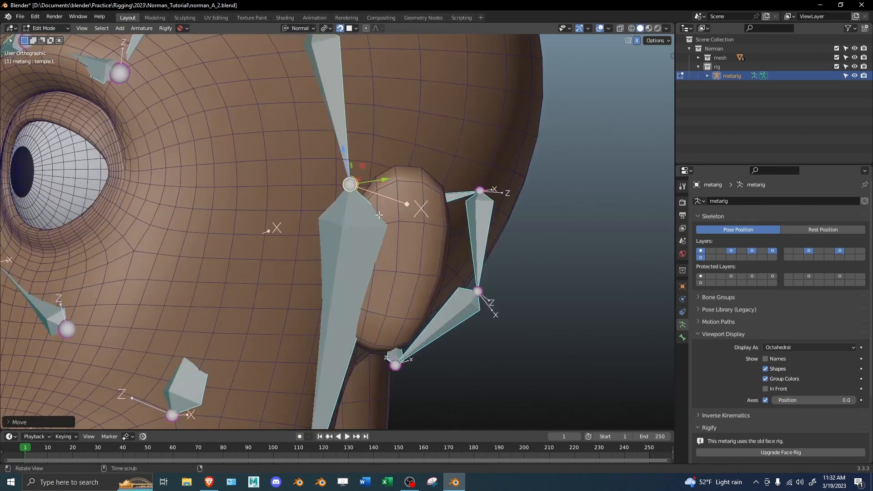
{"action": "middle_click_drag", "start_coordinate": [328, 228], "coordinate": [413, 217]}
{"action": "key", "text": "Tab"}
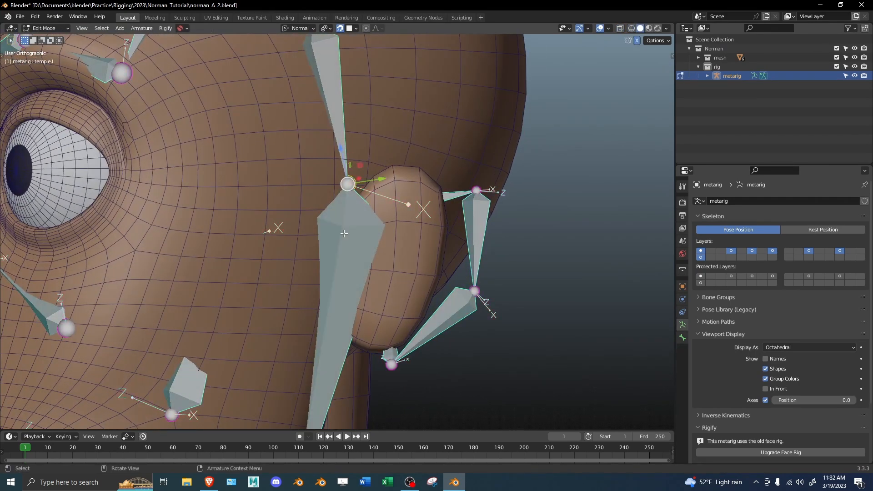
{"action": "key", "text": "h"}
{"action": "middle_click_drag", "start_coordinate": [434, 246], "coordinate": [387, 281]}
{"action": "left_click", "coordinate": [448, 197]}
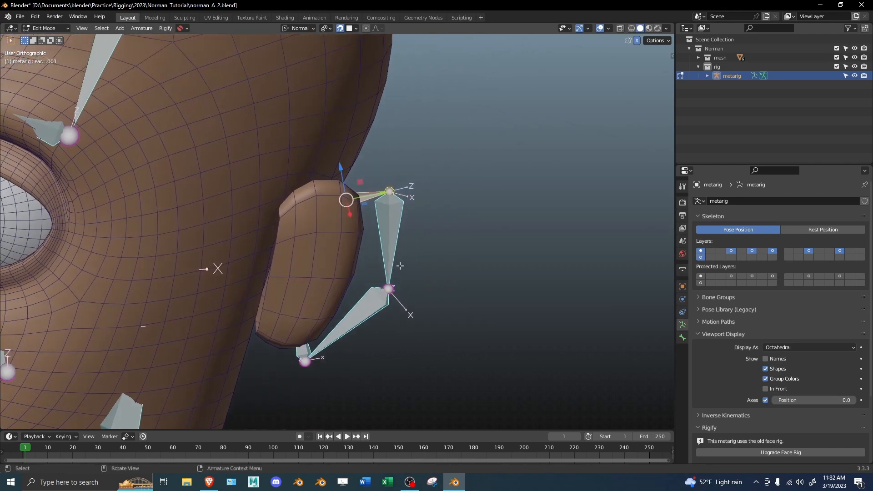
{"action": "scroll", "coordinate": [387, 279], "scroll_direction": "up", "scroll_amount": 2}
{"action": "key", "text": "Tab"}
{"action": "key", "text": "ctrl+Tab"}
{"action": "key", "text": "ctrl+Tab"}
{"action": "left_click", "coordinate": [344, 250]}
{"action": "key", "text": "Tab"}
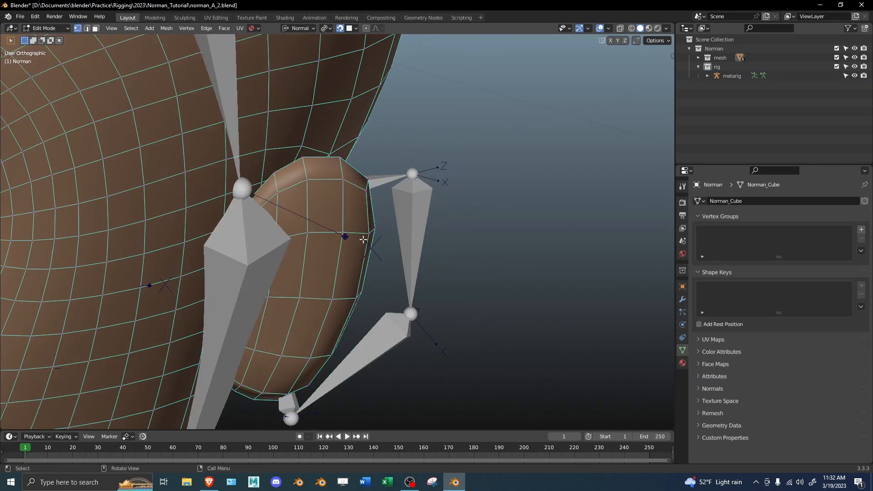
Step: Snap the upper joint of the left ear bones to the 3D cursor at the top of the ear mesh
{"action": "key", "text": "shift+z"}
{"action": "scroll", "coordinate": [360, 241], "scroll_direction": "up", "scroll_amount": 2}
{"action": "mouse_move", "coordinate": [386, 164]}
{"action": "middle_mouse_down"}
{"action": "mouse_move", "coordinate": [439, 113]}
{"action": "mouse_move", "coordinate": [428, 107]}
{"action": "mouse_move", "coordinate": [461, 160]}
{"action": "middle_mouse_up"}
{"action": "key", "text": "Tab"}
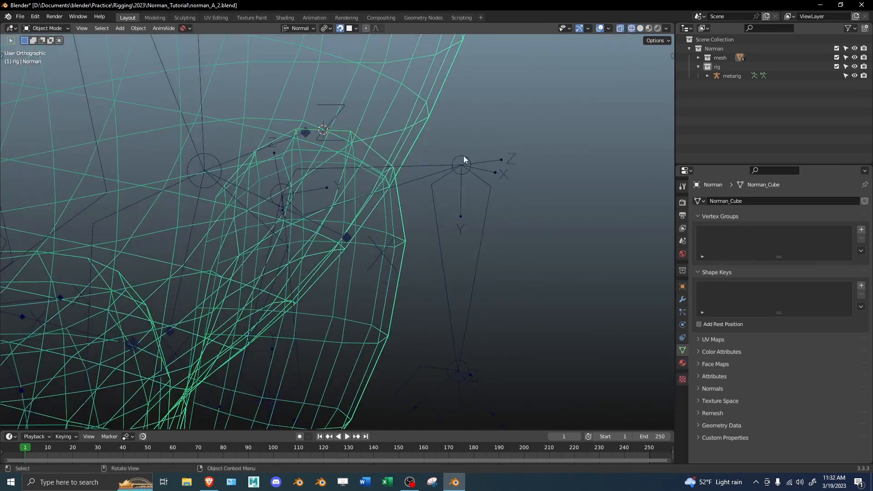
{"action": "left_click", "coordinate": [462, 162]}
{"action": "key", "text": "Tab"}
{"action": "key", "text": "shift+s"}
Step: Snap the upper front end of the left ear bones to the mesh vertex where the ear meets the head
{"action": "key", "text": "Tab"}
{"action": "left_click", "coordinate": [231, 171]}
{"action": "key", "text": "Tab"}
{"action": "key", "text": "shift+z"}
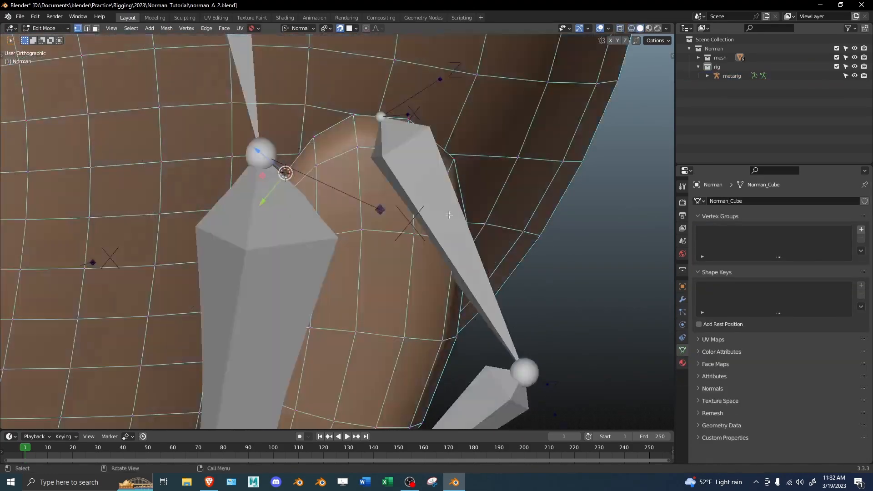
{"action": "key", "text": "Tab"}
{"action": "left_click", "coordinate": [509, 299]}
{"action": "key", "text": "Tab"}
{"action": "key", "text": "shift+z"}
{"action": "left_click", "coordinate": [391, 247]}
{"action": "left_click", "coordinate": [391, 141]}
{"action": "key", "text": "shift+s"}
{"action": "middle_click_drag", "start_coordinate": [422, 201], "coordinate": [400, 42], "text": "shift"}
Step: Snap the lower front end of the left ear bones to the vertex where the earlobe meets the head
{"action": "key", "text": "Tab"}
{"action": "left_click", "coordinate": [299, 283]}
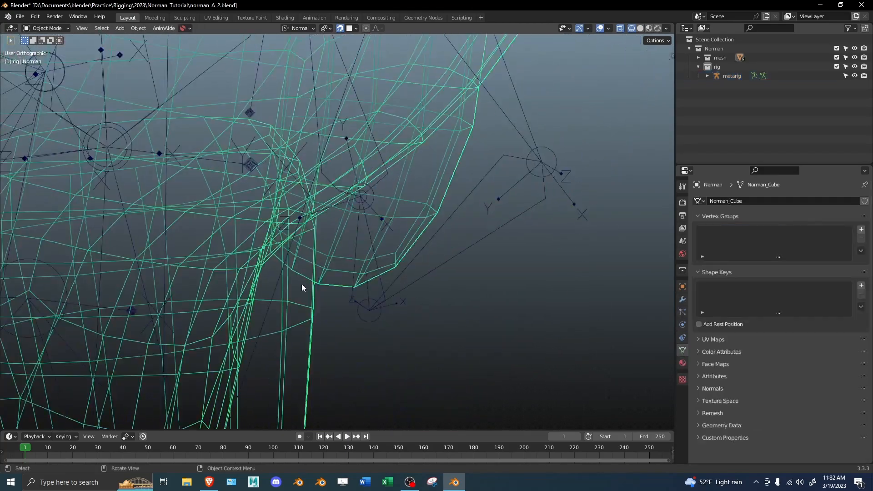
{"action": "key", "text": "Tab"}
{"action": "left_click", "coordinate": [256, 276]}
{"action": "key", "text": "shift+s"}
{"action": "left_click", "coordinate": [369, 317]}
{"action": "left_click_drag", "start_coordinate": [364, 243], "coordinate": [339, 210]}
{"action": "key", "text": "shift+s"}
Step: Snap the bottom joint of the left ear bones to the lowest part of the ear mesh using the 3D cursor
{"action": "key", "text": "Tab"}
{"action": "left_click", "coordinate": [347, 290]}
{"action": "key", "text": "Tab"}
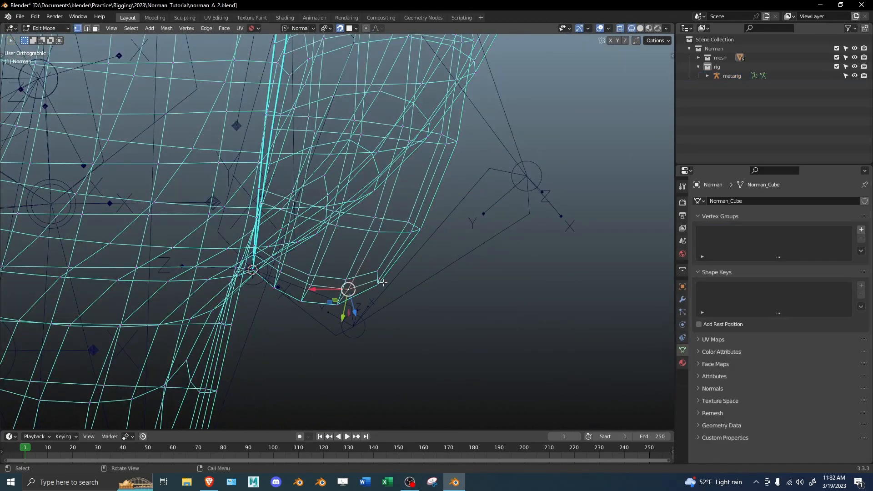
{"action": "key", "text": "shift+z"}
{"action": "left_click", "coordinate": [419, 257]}
{"action": "key", "text": "Tab"}
{"action": "key", "text": "Tab"}
{"action": "left_click", "coordinate": [381, 300]}
{"action": "key", "text": "Tab"}
{"action": "left_click", "coordinate": [386, 293]}
{"action": "key", "text": "Tab"}
{"action": "left_click", "coordinate": [432, 291]}
{"action": "key", "text": "Tab"}
{"action": "key", "text": "shift+s"}
Step: Snap the back joint of the left ear bones to a vertex on the ear's rear edge using the 3D cursor
{"action": "middle_click_drag", "start_coordinate": [430, 288], "coordinate": [243, 308]}
{"action": "key", "text": "Tab"}
{"action": "left_click", "coordinate": [393, 212]}
{"action": "key", "text": "Tab"}
{"action": "key", "text": "Tab"}
{"action": "left_click", "coordinate": [397, 248]}
{"action": "key", "text": "Tab"}
{"action": "key", "text": "shift+s"}
Step: Snap the joint shared by the left brow and cheek bones onto the face surface beside the eye's outer corner
{"action": "middle_click_drag", "start_coordinate": [404, 240], "coordinate": [443, 255]}
{"action": "scroll", "coordinate": [320, 247], "scroll_direction": "down", "scroll_amount": 4}
{"action": "scroll", "coordinate": [320, 247], "scroll_direction": "down", "scroll_amount": 2}
{"action": "middle_click_drag", "start_coordinate": [320, 246], "coordinate": [462, 257], "text": "shift"}
{"action": "scroll", "coordinate": [462, 257], "scroll_direction": "up", "scroll_amount": 3}
{"action": "middle_click_drag", "start_coordinate": [391, 314], "coordinate": [411, 255], "text": "shift"}
{"action": "middle_click_drag", "start_coordinate": [412, 254], "coordinate": [359, 257]}
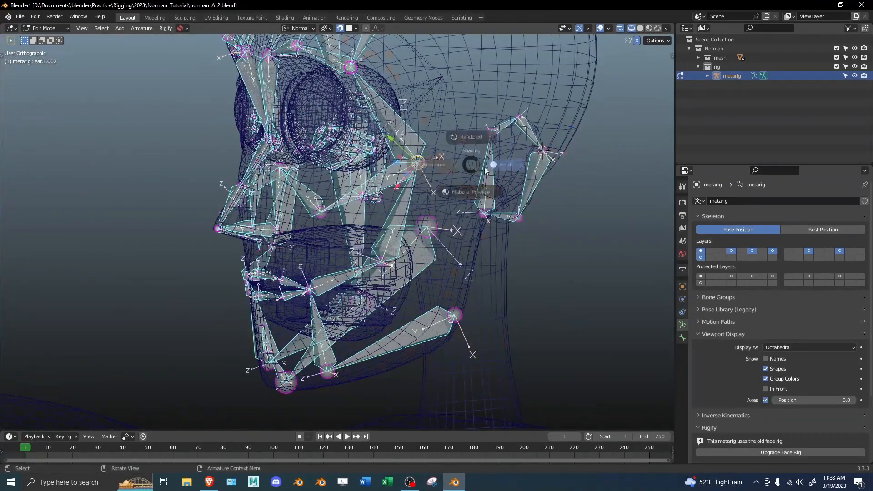
{"action": "left_click", "coordinate": [483, 171]}
{"action": "key", "text": "g"}
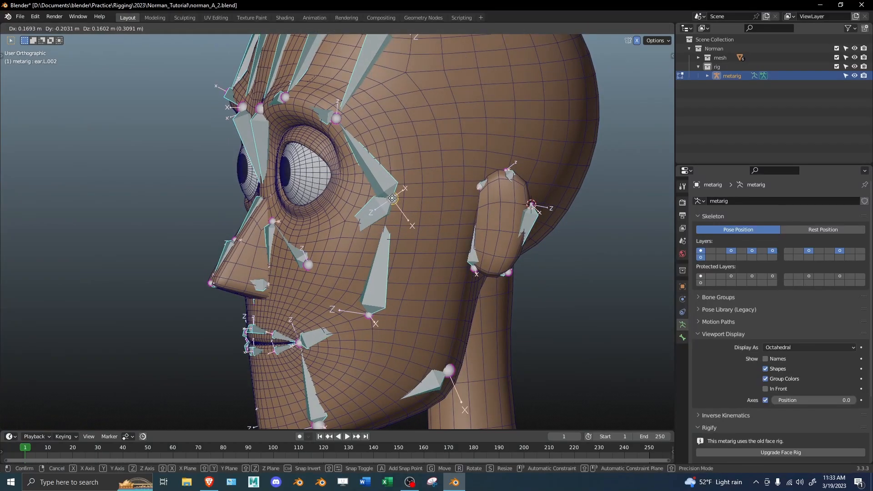
{"action": "left_click", "coordinate": [390, 198]}
Step: Switch the face to wireframe shading seen from the front and save the file
{"action": "middle_click_drag", "start_coordinate": [390, 198], "coordinate": [468, 216]}
{"action": "key", "text": "z"}
{"action": "left_click", "coordinate": [448, 230]}
{"action": "scroll", "coordinate": [448, 230], "scroll_direction": "up", "scroll_amount": 2}
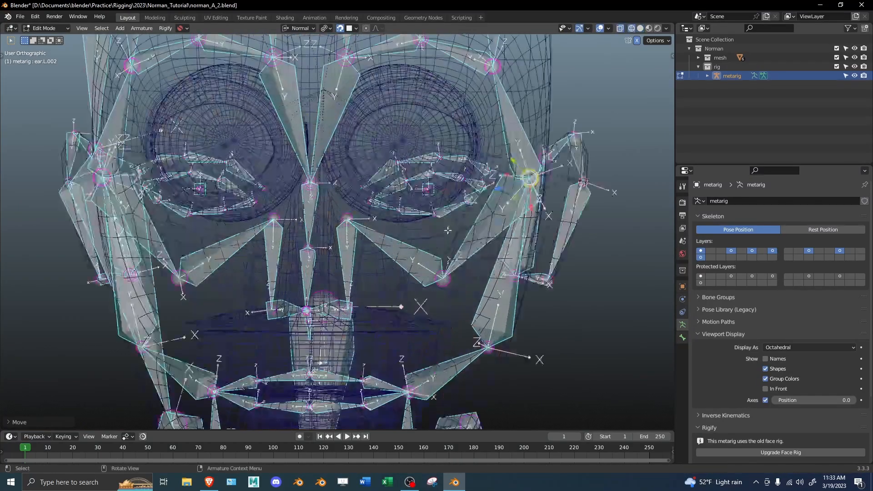
{"action": "key", "text": "ctrl+s"}
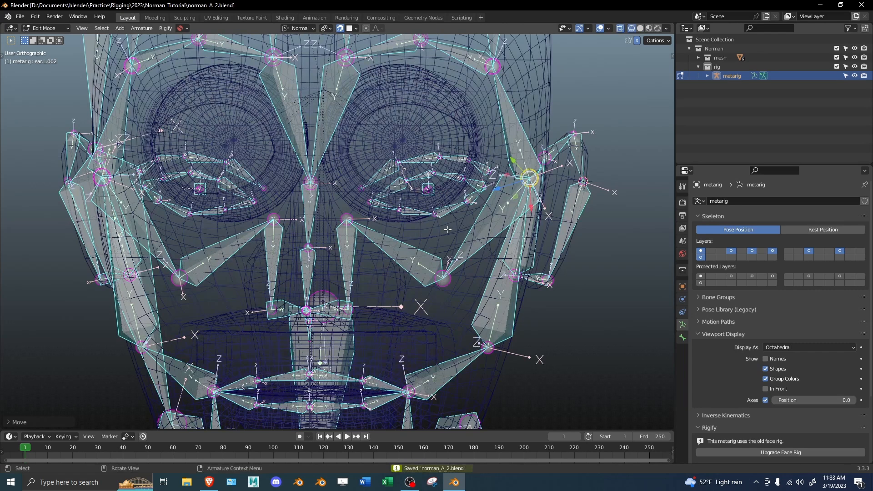
Step: Turn off snapping, move the left lower brow bones up above the eye and rotate them by about 6 degrees
{"action": "key", "text": "shift+Tab"}
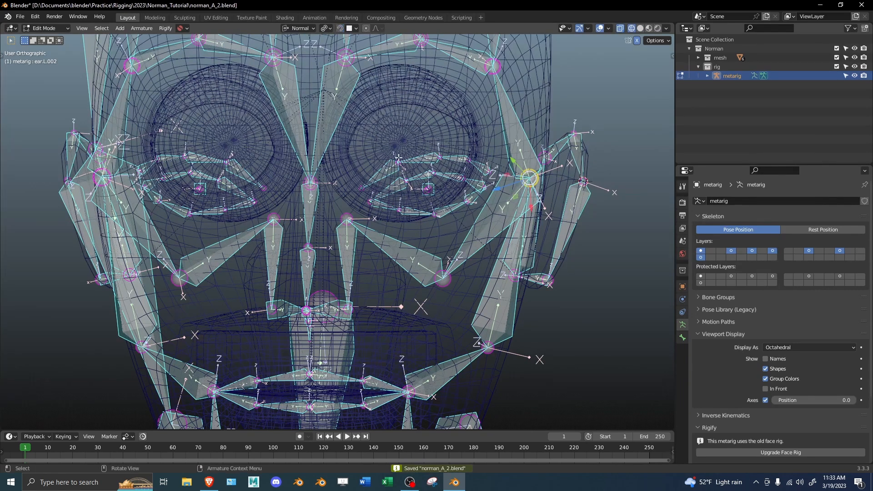
{"action": "left_click", "coordinate": [455, 155], "text": "shift"}
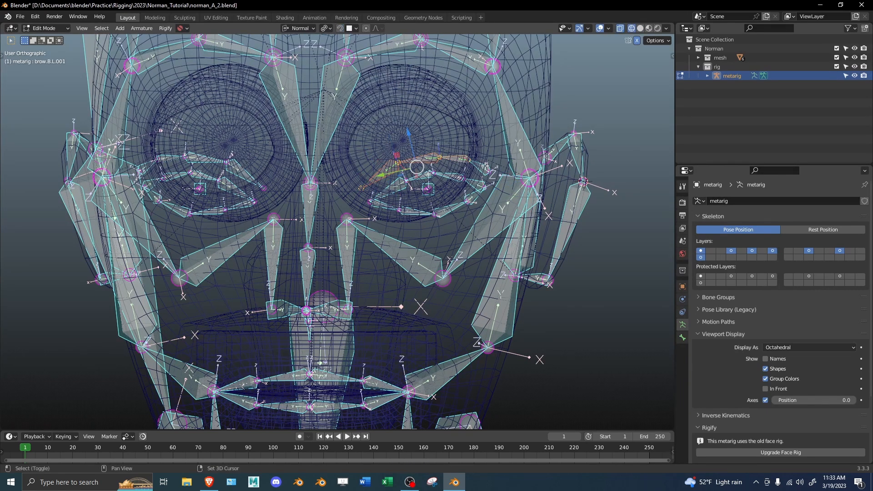
{"action": "key", "text": "g"}
{"action": "left_click", "coordinate": [424, 69]}
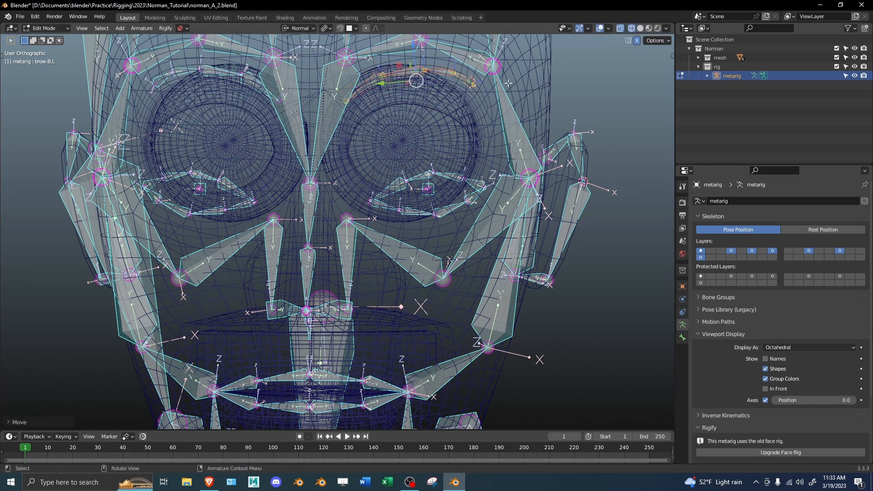
{"action": "key", "text": "r"}
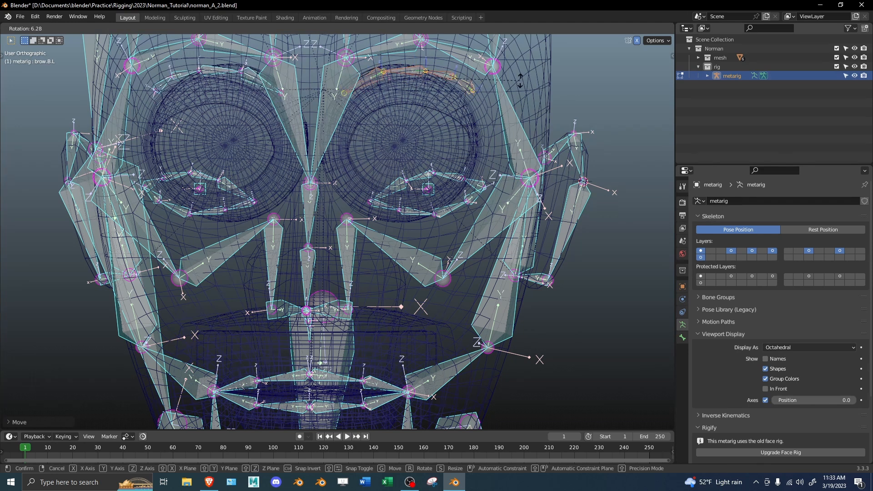
{"action": "left_click", "coordinate": [519, 81]}
Step: Move the left eye and eyelid bones to the centre of the eyeball and rotate them by about 9 degrees
{"action": "middle_click_drag", "start_coordinate": [430, 150], "coordinate": [423, 164], "text": "shift"}
{"action": "left_click_drag", "start_coordinate": [359, 227], "coordinate": [472, 173]}
{"action": "key", "text": "g"}
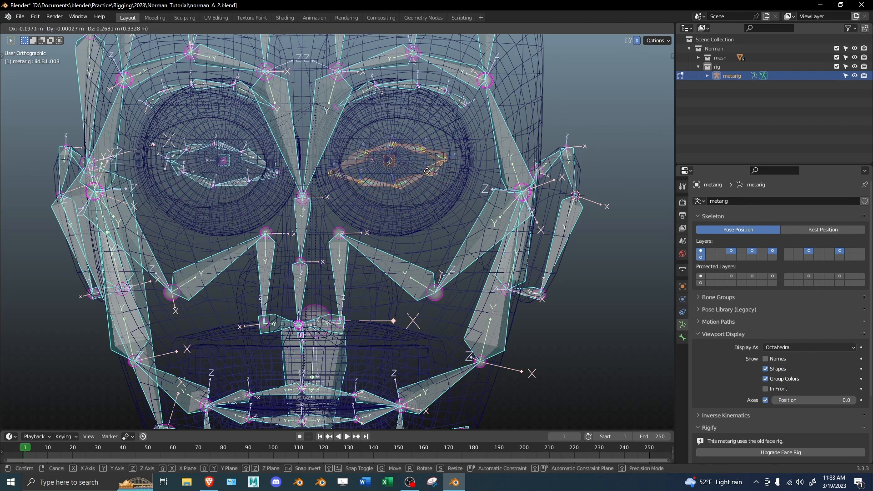
{"action": "left_click", "coordinate": [424, 167]}
{"action": "key", "text": "r"}
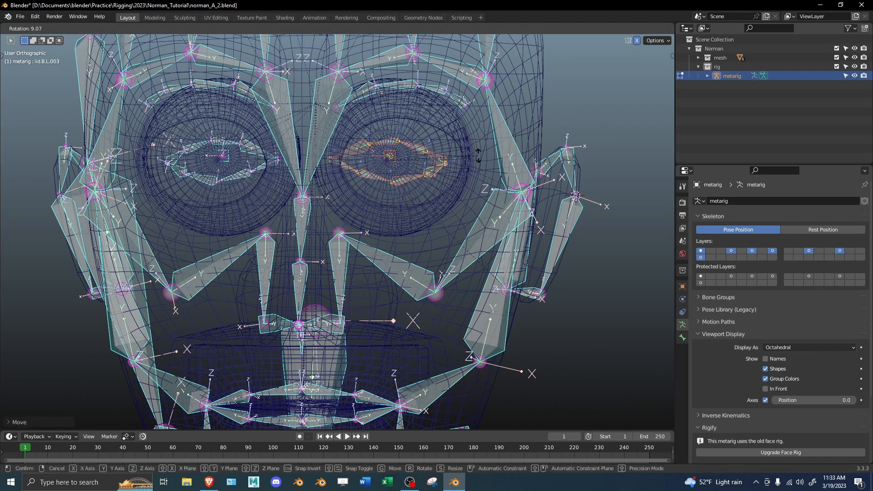
{"action": "left_click", "coordinate": [478, 156]}
Step: Isolate the left eyelid bones by hiding all unselected bones and the left eye bone
{"action": "key", "text": "shift+h"}
{"action": "middle_click_drag", "start_coordinate": [475, 153], "coordinate": [361, 202]}
{"action": "left_click", "coordinate": [323, 193]}
{"action": "key", "text": "h"}
{"action": "scroll", "coordinate": [359, 203], "scroll_direction": "up", "scroll_amount": 1}
{"action": "left_click_drag", "start_coordinate": [320, 217], "coordinate": [538, 75]}
{"action": "middle_click_drag", "start_coordinate": [536, 79], "coordinate": [487, 124], "text": "shift"}
Step: From the front in solid shading, turn on snapping and move the inner eye-corner joint onto the left eye's inner corner
{"action": "key", "text": "KP_1"}
{"action": "key", "text": "z"}
{"action": "left_click", "coordinate": [574, 225]}
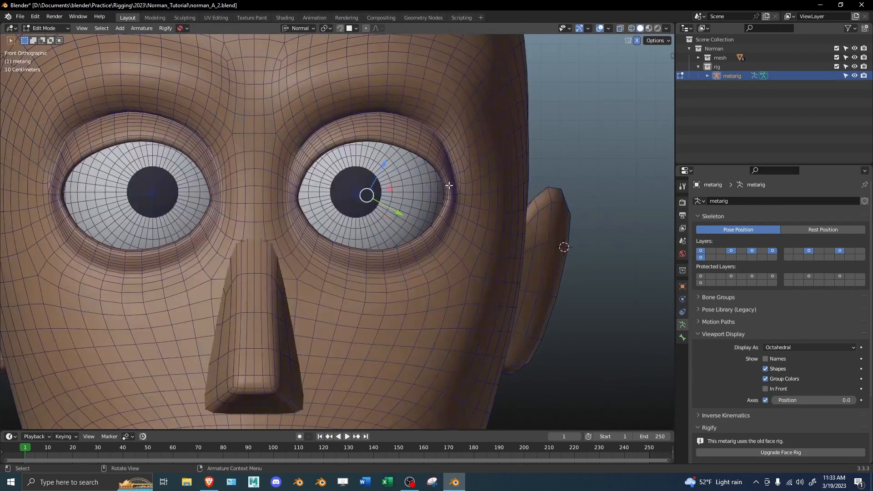
{"action": "key", "text": "shift+z"}
{"action": "scroll", "coordinate": [294, 186], "scroll_direction": "up", "scroll_amount": 2}
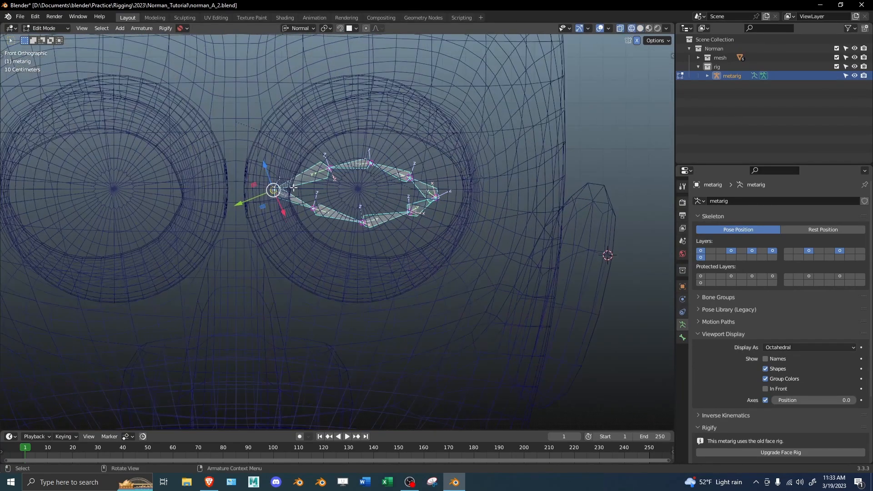
{"action": "key", "text": "z"}
{"action": "left_click", "coordinate": [328, 197]}
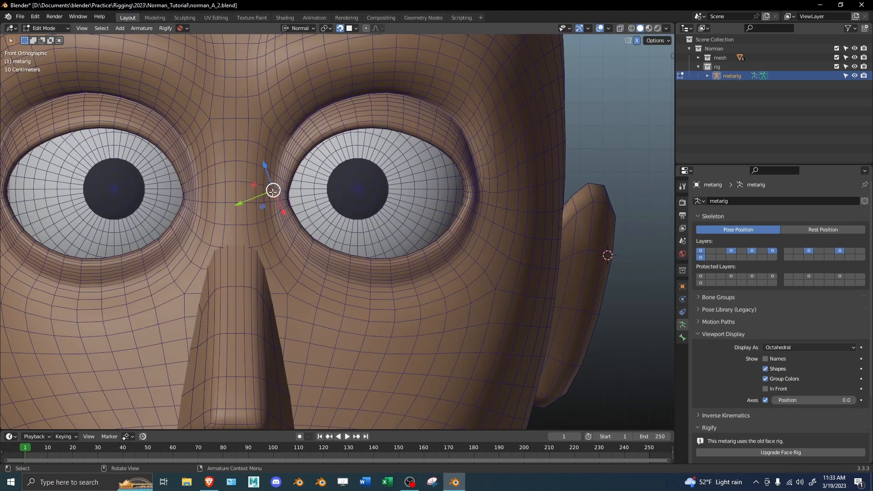
{"action": "left_click_drag", "start_coordinate": [274, 191], "coordinate": [273, 196]}
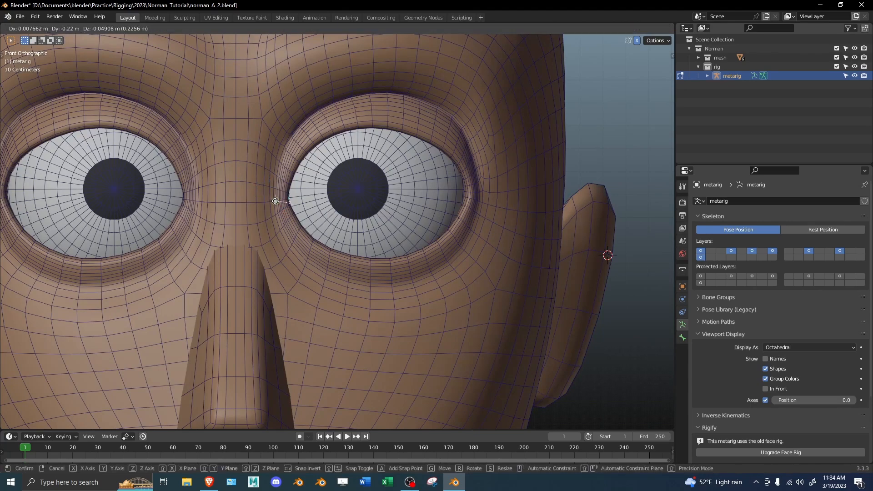
{"action": "left_click", "coordinate": [275, 201]}
Step: Move the inner upper-lid joint up onto the upper inner rim of the left eye socket
{"action": "key", "text": "z"}
{"action": "left_click", "coordinate": [311, 203]}
{"action": "left_click_drag", "start_coordinate": [316, 157], "coordinate": [340, 178]}
{"action": "key", "text": "z"}
{"action": "key", "text": "g"}
{"action": "left_click", "coordinate": [309, 115]}
Step: In wireframe, move the middle and outer upper-lid joints and the outer eye-corner joint out to the left eye socket's rim
{"action": "key", "text": "shift+z"}
{"action": "left_click_drag", "start_coordinate": [351, 142], "coordinate": [428, 180]}
{"action": "key", "text": "g"}
{"action": "left_click", "coordinate": [377, 91]}
{"action": "key", "text": "g"}
{"action": "left_click", "coordinate": [457, 132]}
{"action": "left_click", "coordinate": [477, 203]}
Step: Move the inner, middle and outer lower-lid joints down onto the lower rim of the left eye socket
{"action": "key", "text": "g"}
{"action": "left_click", "coordinate": [305, 257]}
{"action": "left_click_drag", "start_coordinate": [304, 199], "coordinate": [371, 232]}
{"action": "key", "text": "g"}
{"action": "left_click", "coordinate": [370, 281]}
{"action": "left_click_drag", "start_coordinate": [401, 202], "coordinate": [419, 221]}
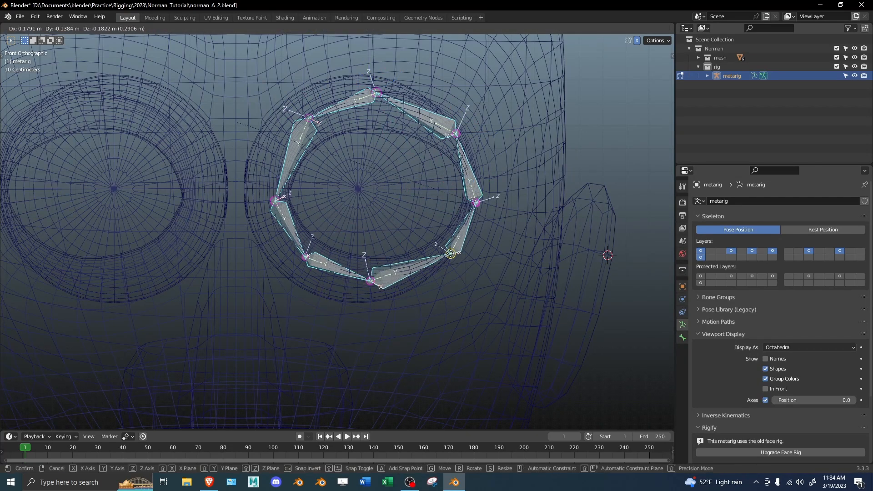
{"action": "left_click", "coordinate": [450, 253]}
Step: Return to solid shading and nudge the inner eye-corner joint slightly upward on the mesh
{"action": "key", "text": "shift+z"}
{"action": "left_click", "coordinate": [273, 201]}
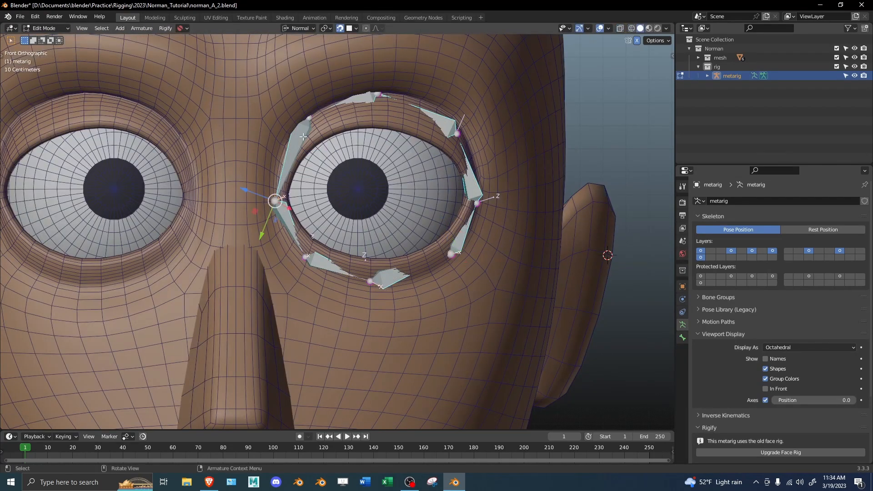
{"action": "key", "text": "g"}
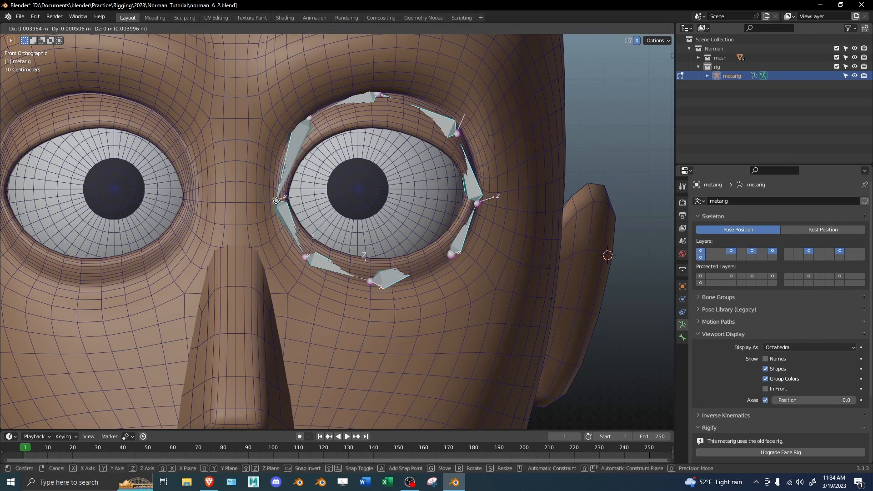
{"action": "left_click", "coordinate": [276, 199]}
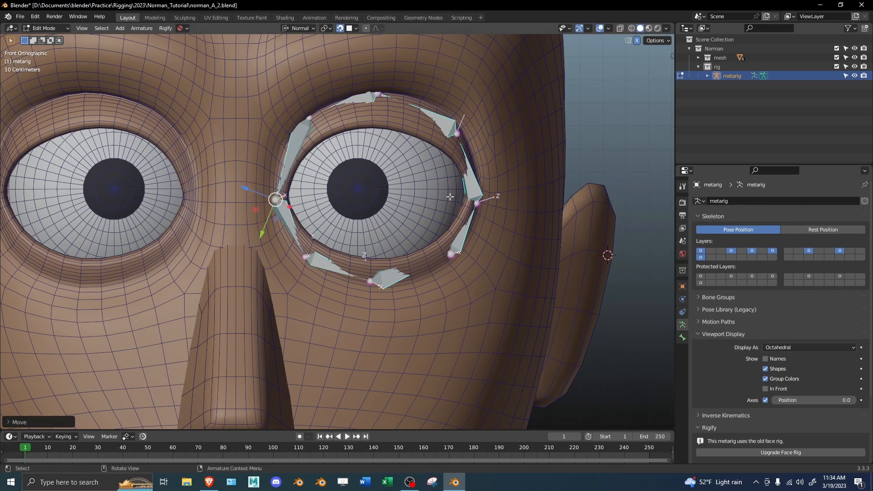
Step: Set the transform orientation to Global, level the inner and outer eye-corner joints at one height and shift them slightly outward
{"action": "left_click", "coordinate": [478, 204], "text": "shift"}
{"action": "key", "text": "comma"}
{"action": "left_click", "coordinate": [460, 221]}
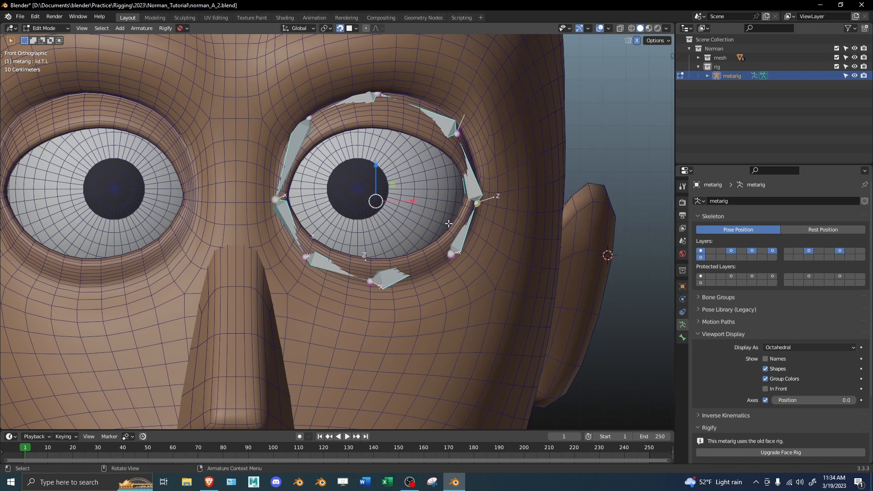
{"action": "key", "text": "s"}
{"action": "left_click", "coordinate": [449, 224]}
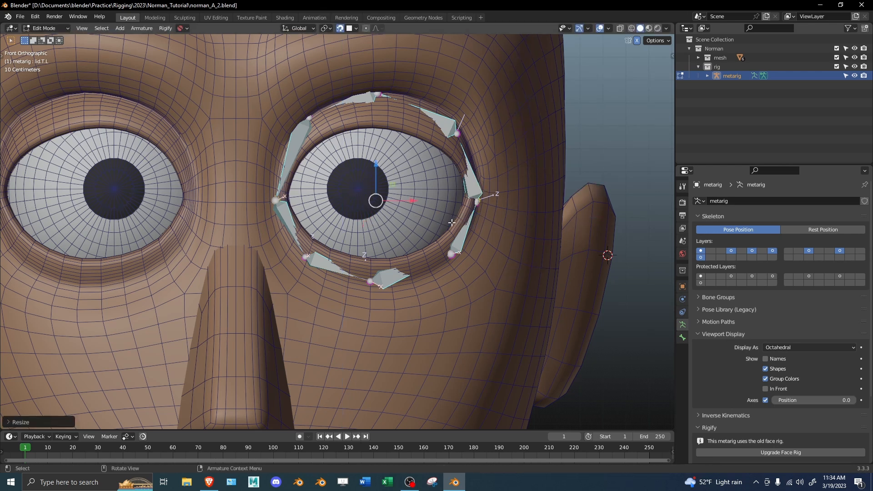
{"action": "mouse_move", "coordinate": [392, 200]}
{"action": "left_mouse_down"}
{"action": "mouse_move", "coordinate": [404, 202]}
{"action": "mouse_move", "coordinate": [395, 200]}
{"action": "left_mouse_up"}
{"action": "right_click", "coordinate": [403, 202]}
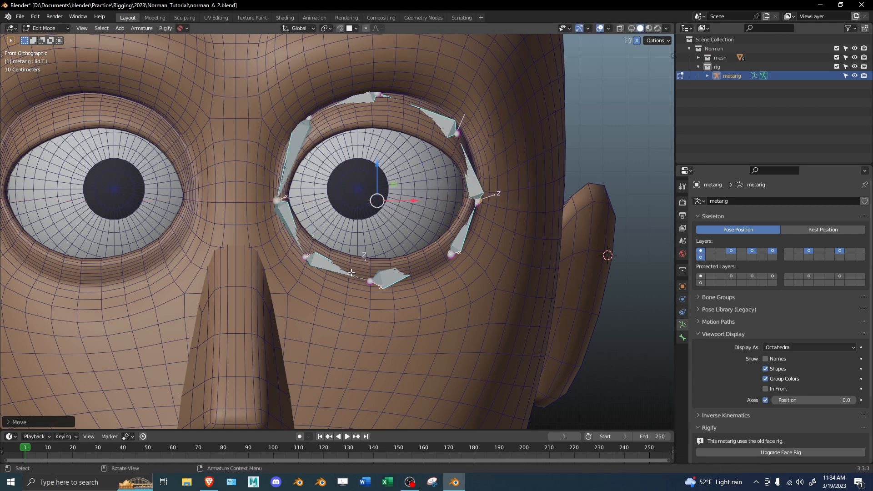
Step: Align the inner upper and lower lid joints vertically by scaling them to 0 along X, and adjust the pair's position
{"action": "left_click", "coordinate": [304, 118]}
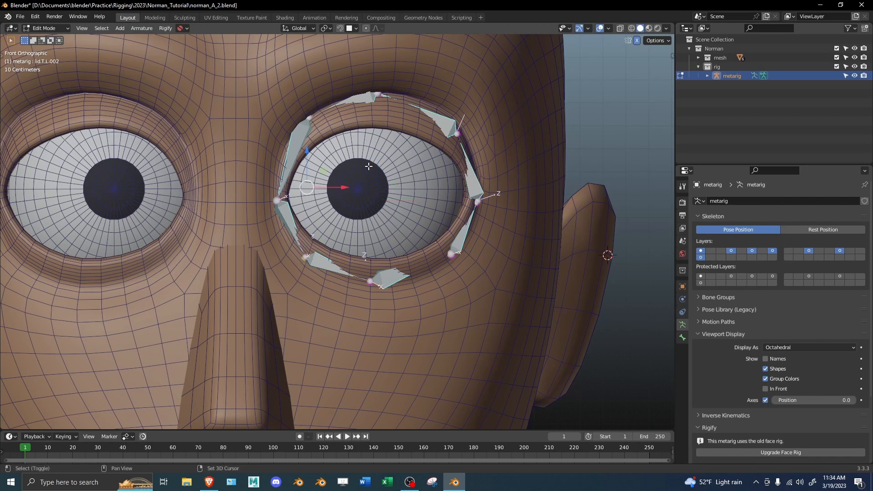
{"action": "key", "text": "s"}
{"action": "key", "text": "x"}
{"action": "key", "text": "0"}
{"action": "key", "text": "Return"}
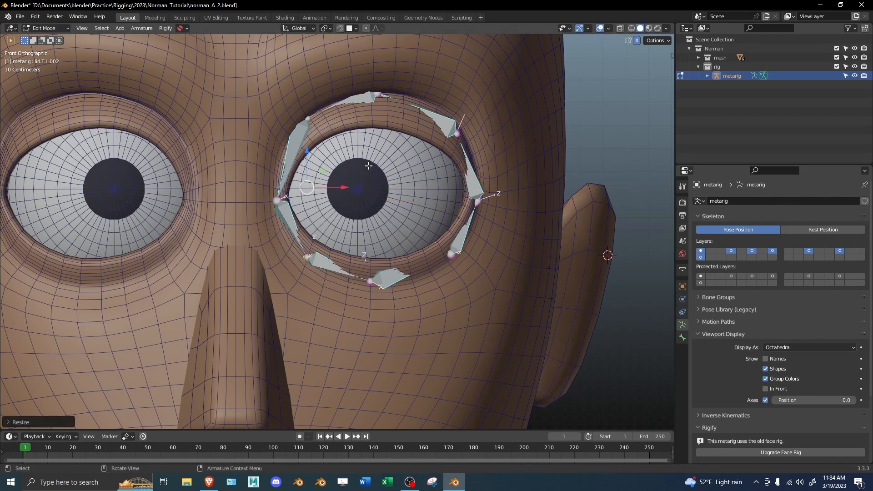
{"action": "left_click_drag", "start_coordinate": [304, 158], "coordinate": [306, 165]}
Step: Align the middle upper and lower lid joints vertically and shift the pair slightly toward the nose
{"action": "key", "text": "alt+z"}
{"action": "left_click", "coordinate": [373, 89]}
{"action": "key", "text": "s"}
{"action": "left_click", "coordinate": [393, 219]}
{"action": "key", "text": "alt+z"}
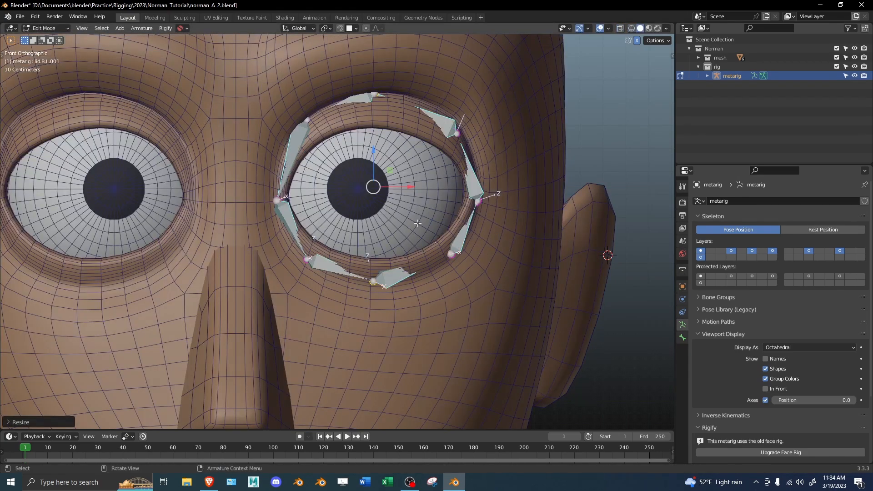
{"action": "left_click_drag", "start_coordinate": [406, 188], "coordinate": [408, 191]}
{"action": "key", "text": "s"}
{"action": "key", "text": "z"}
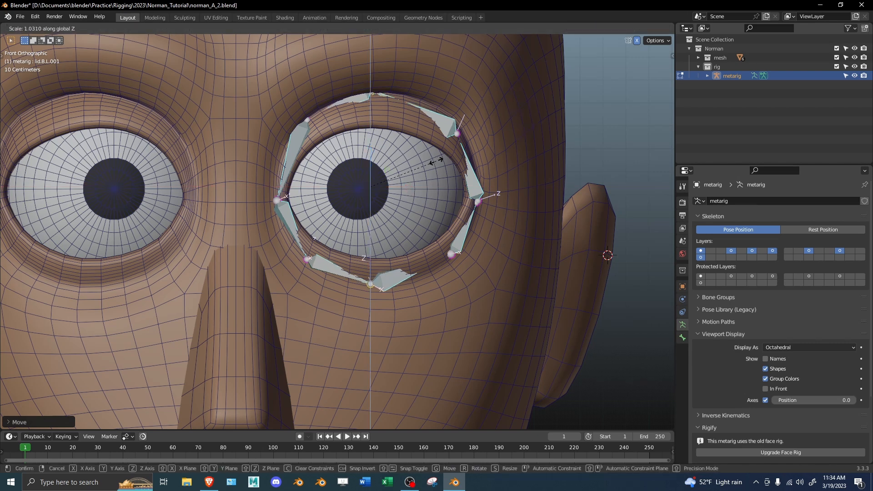
{"action": "right_click", "coordinate": [434, 162]}
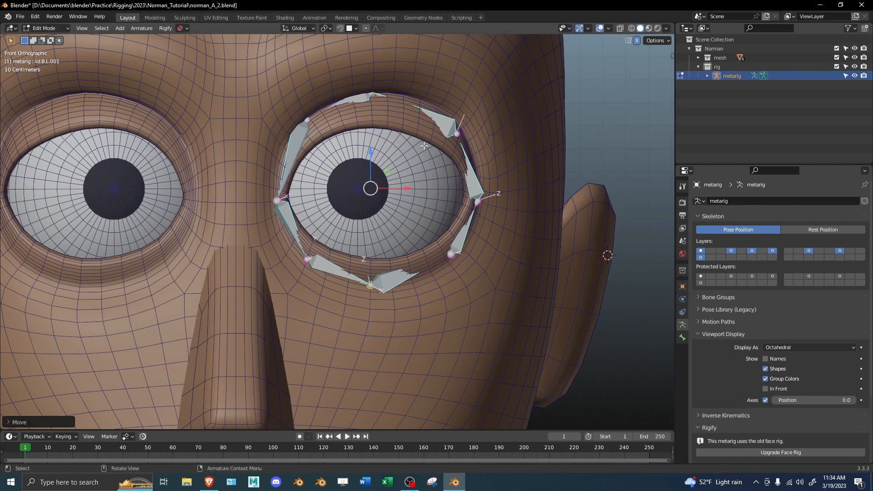
Step: Align the outer upper and lower lid joints vertically and spread them apart along Z
{"action": "left_click", "coordinate": [455, 134]}
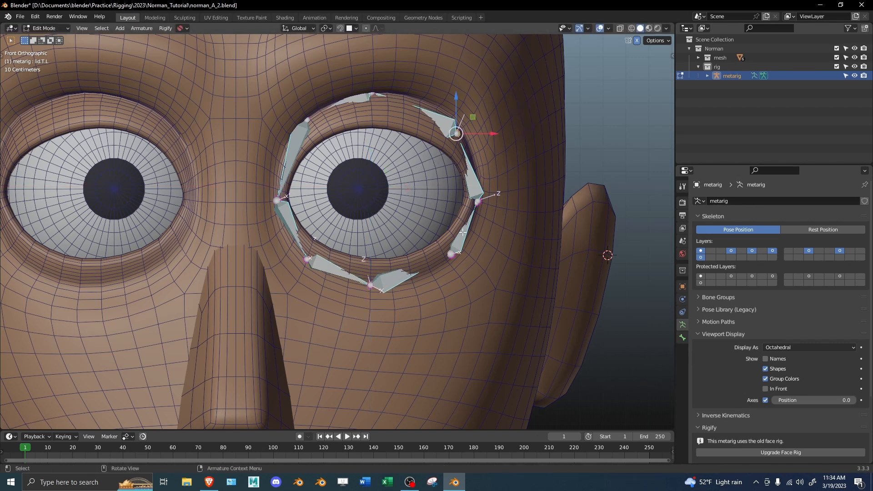
{"action": "key", "text": "s"}
{"action": "left_click", "coordinate": [485, 211]}
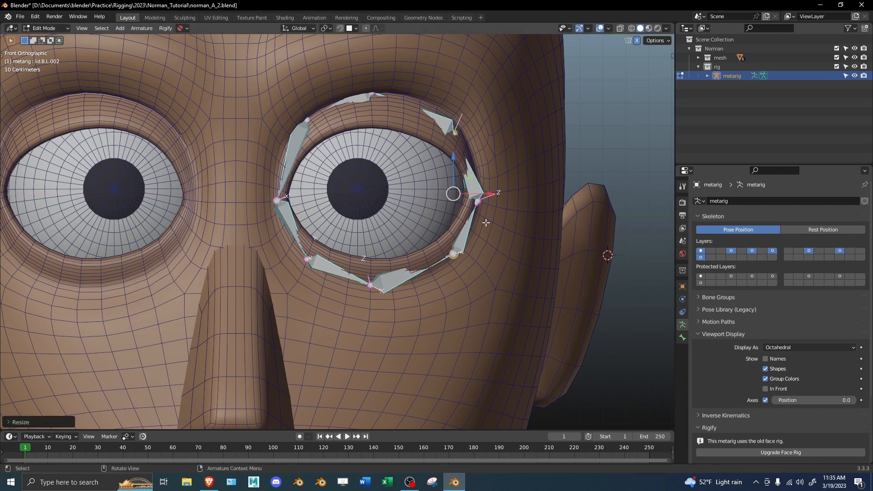
{"action": "key", "text": "s"}
{"action": "right_click", "coordinate": [486, 192]}
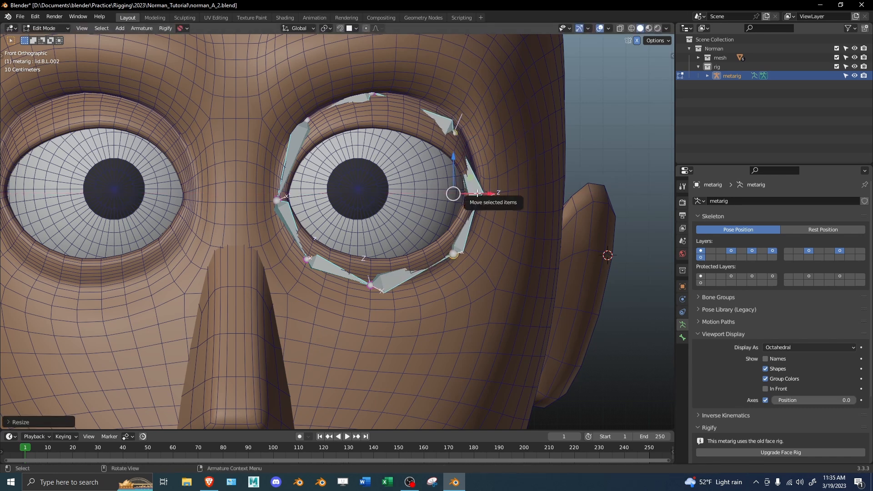
{"action": "key", "text": "s"}
{"action": "key", "text": "z"}
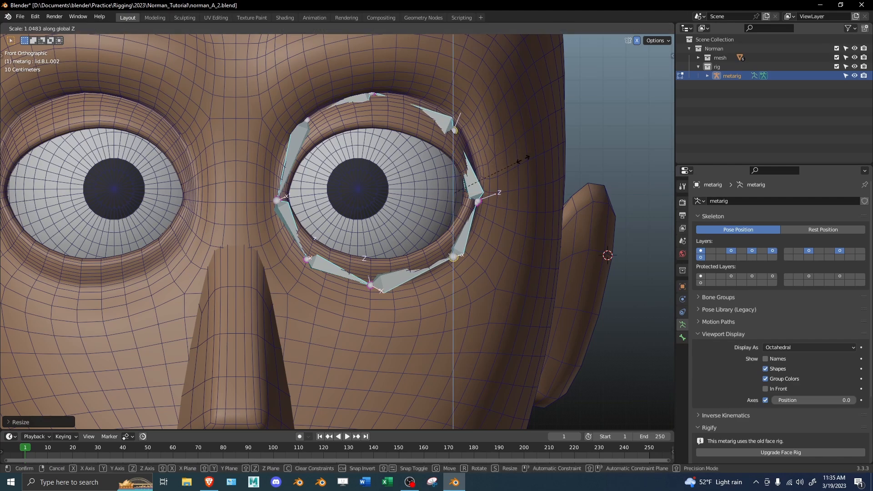
{"action": "left_click", "coordinate": [560, 150]}
Step: Scale the outer lid joint pair by about 1.02 along Z and adjust the lower joint's height
{"action": "scroll", "coordinate": [451, 191], "scroll_direction": "up", "scroll_amount": 8}
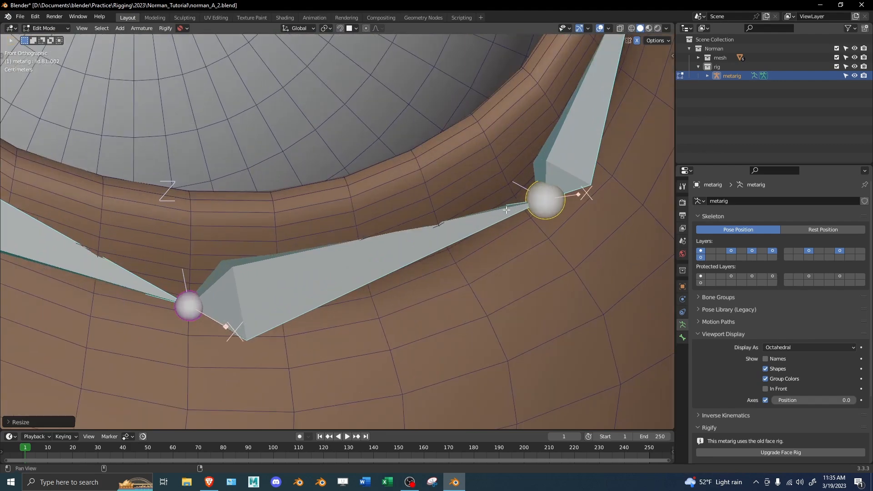
{"action": "scroll", "coordinate": [506, 210], "scroll_direction": "down", "scroll_amount": 6}
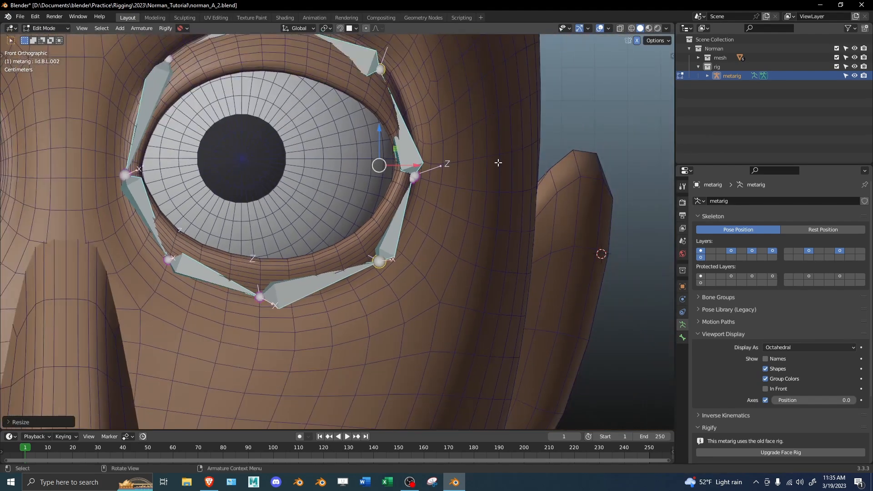
{"action": "key", "text": "s"}
{"action": "key", "text": "z"}
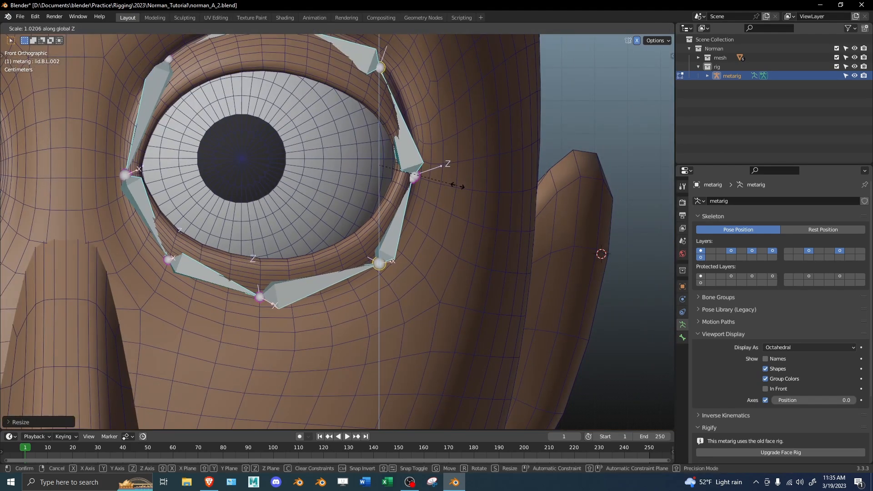
{"action": "left_click", "coordinate": [456, 187]}
{"action": "left_click_drag", "start_coordinate": [403, 273], "coordinate": [364, 251]}
{"action": "key", "text": "g"}
{"action": "key", "text": "z"}
{"action": "left_click", "coordinate": [374, 255]}
Step: Turn snapping back on and snap the outer lower and outer upper lid joints onto the eye socket surface
{"action": "middle_click_drag", "start_coordinate": [388, 98], "coordinate": [411, 243], "text": "shift"}
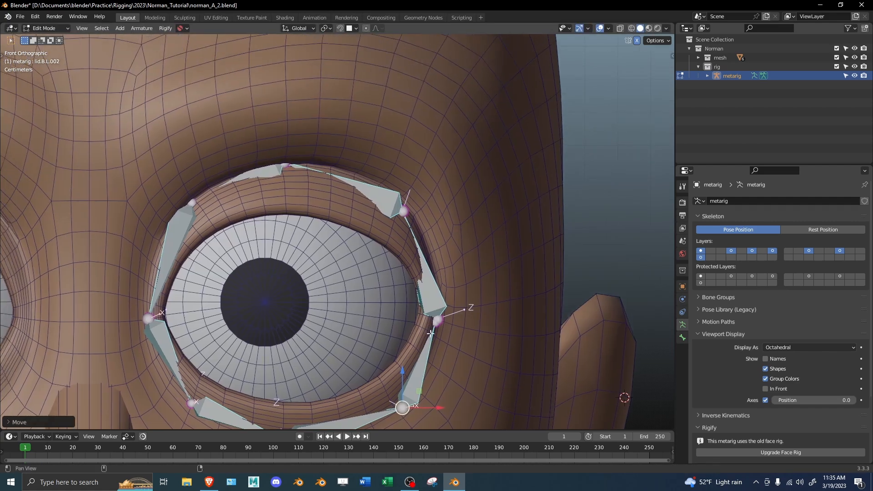
{"action": "middle_click_drag", "start_coordinate": [431, 333], "coordinate": [416, 302], "text": "shift"}
{"action": "key", "text": "shift+Tab"}
{"action": "left_click_drag", "start_coordinate": [404, 284], "coordinate": [404, 312]}
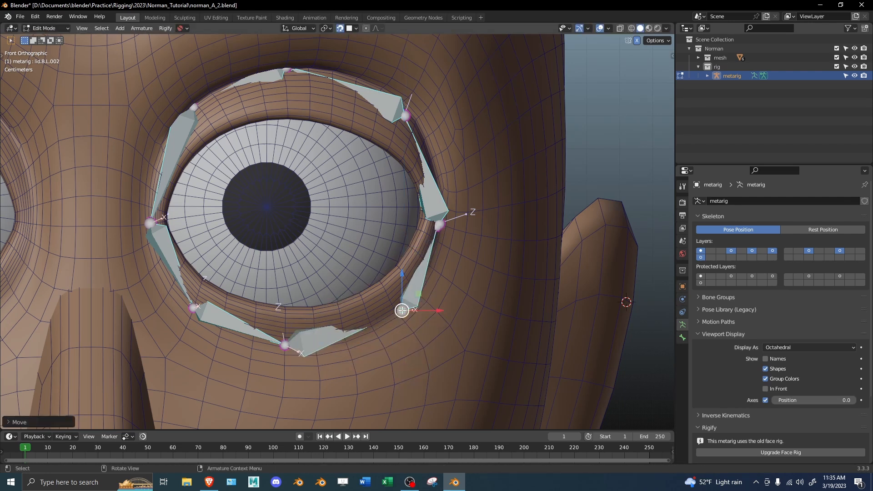
{"action": "left_click_drag", "start_coordinate": [405, 312], "coordinate": [403, 311]}
{"action": "left_click", "coordinate": [410, 118]}
{"action": "left_click_drag", "start_coordinate": [410, 118], "coordinate": [406, 109]}
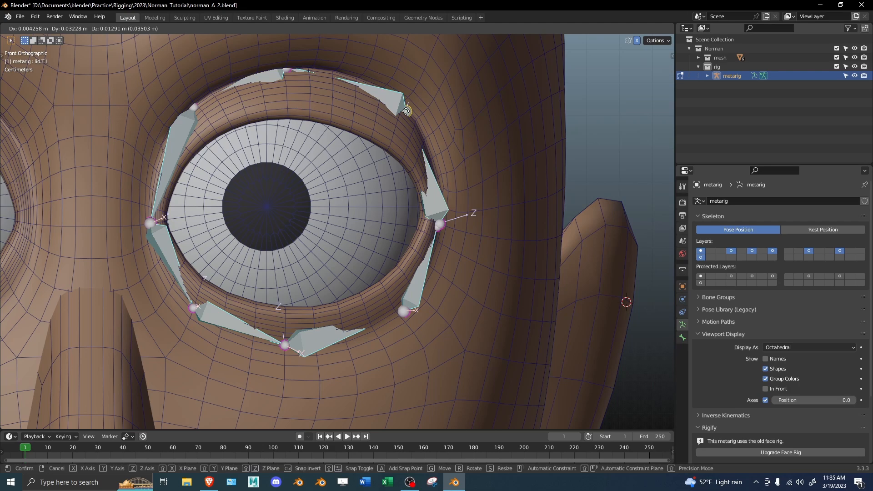
{"action": "left_click_drag", "start_coordinate": [406, 110], "coordinate": [406, 112]}
{"action": "middle_click_drag", "start_coordinate": [408, 119], "coordinate": [430, 185], "text": "shift"}
{"action": "middle_click_drag", "start_coordinate": [302, 214], "coordinate": [354, 208], "text": "shift"}
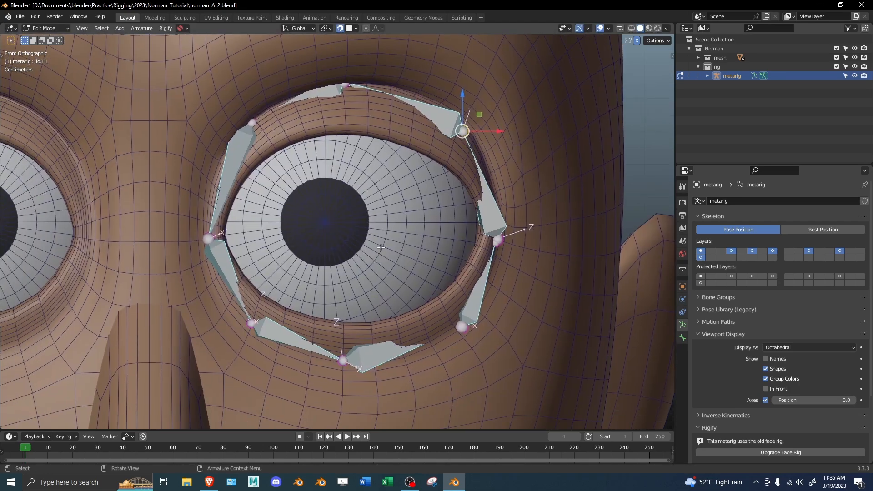
{"action": "middle_click_drag", "start_coordinate": [365, 341], "coordinate": [351, 306]}
{"action": "key", "text": "KP_1"}
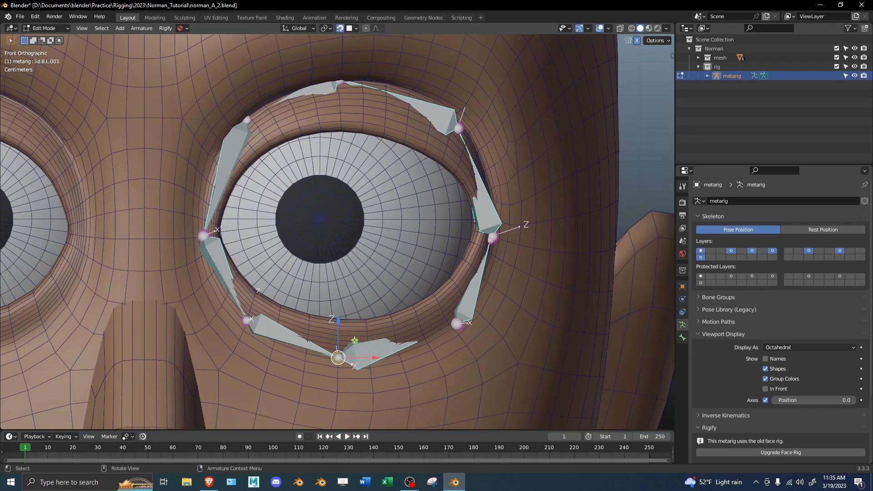
{"action": "key", "text": "g"}
{"action": "key", "text": "z"}
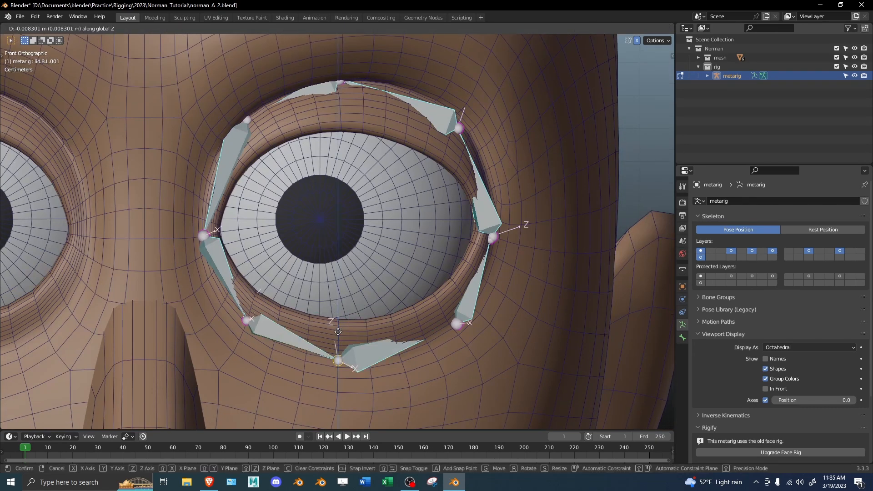
{"action": "right_click", "coordinate": [346, 383]}
Step: Snap the middle and inner lower-lid joints, the inner corner joint and the three upper-lid joints onto the left eyelid's edge
{"action": "left_click_drag", "start_coordinate": [337, 329], "coordinate": [254, 294]}
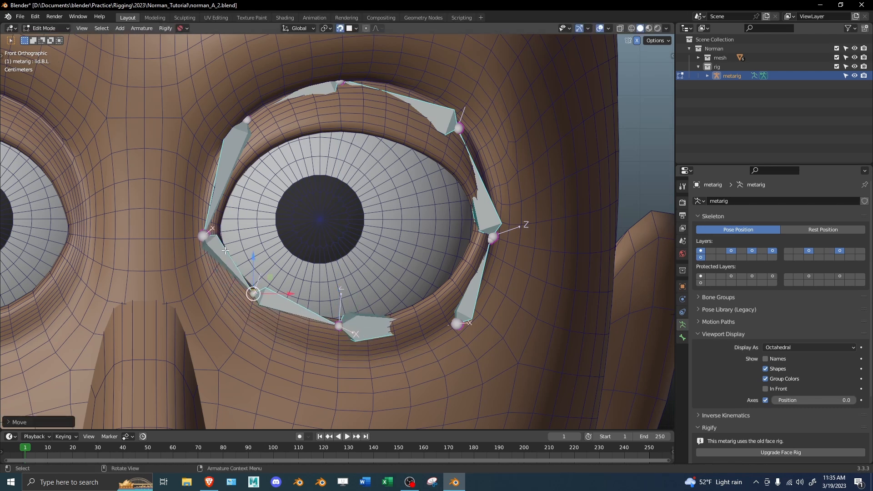
{"action": "left_click_drag", "start_coordinate": [205, 235], "coordinate": [213, 237]}
{"action": "left_click_drag", "start_coordinate": [248, 119], "coordinate": [251, 152]}
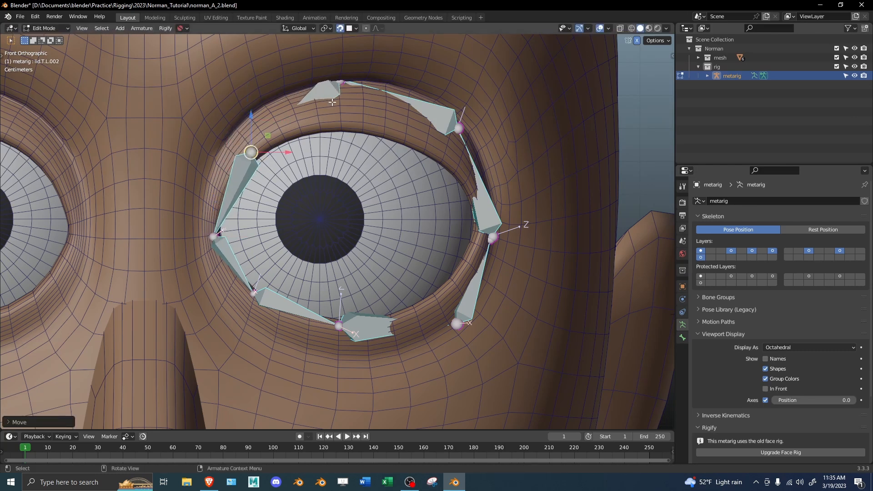
{"action": "left_click_drag", "start_coordinate": [341, 81], "coordinate": [340, 121]}
{"action": "left_click_drag", "start_coordinate": [461, 124], "coordinate": [445, 149]}
Step: Snap the outer corner and outer lower-lid joints onto the eyelid edge and fine-tune the inner lower-lid joint
{"action": "scroll", "coordinate": [499, 233], "scroll_direction": "up", "scroll_amount": 2}
{"action": "left_click", "coordinate": [499, 233]}
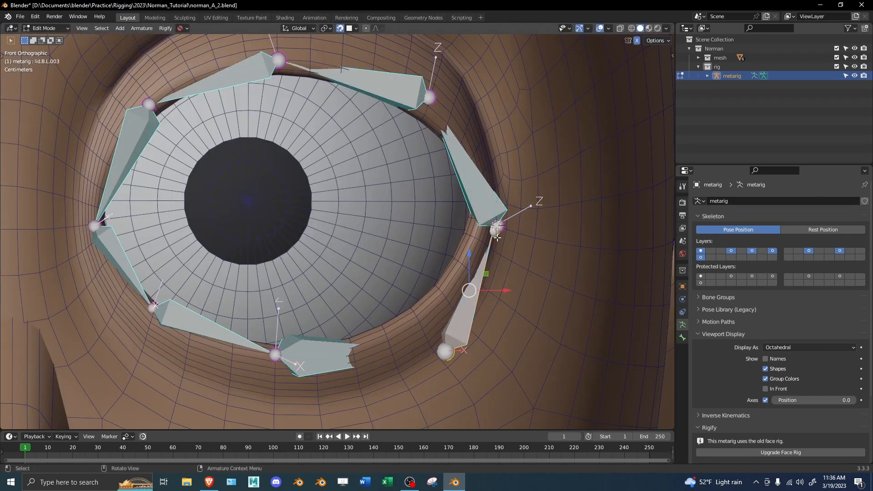
{"action": "left_click_drag", "start_coordinate": [497, 237], "coordinate": [484, 219]}
{"action": "left_click", "coordinate": [445, 350]}
{"action": "left_click_drag", "start_coordinate": [446, 351], "coordinate": [415, 314]}
{"action": "left_click", "coordinate": [153, 307]}
{"action": "left_click_drag", "start_coordinate": [153, 308], "coordinate": [155, 311]}
Step: Align the middle upper and lower lid joints vertically by scaling them to 0 along X
{"action": "left_click", "coordinate": [340, 28]}
{"action": "left_click", "coordinate": [303, 68]}
{"action": "left_click", "coordinate": [275, 354]}
{"action": "left_click", "coordinate": [277, 60], "text": "shift"}
{"action": "key", "text": "s"}
{"action": "key", "text": "x"}
{"action": "key", "text": "0"}
{"action": "key", "text": "Return"}
Step: Align the inner upper and lower lid joints vertically by scaling them to 0 along X
{"action": "middle_click_drag", "start_coordinate": [278, 82], "coordinate": [341, 115], "text": "shift"}
{"action": "left_click", "coordinate": [211, 138]}
{"action": "left_click", "coordinate": [216, 345], "text": "shift"}
{"action": "key", "text": "s"}
{"action": "key", "text": "x"}
{"action": "key", "text": "0"}
{"action": "key", "text": "Return"}
Step: Align the outer upper and lower lid joints vertically by scaling them to 0 along X
{"action": "left_click", "coordinate": [492, 132]}
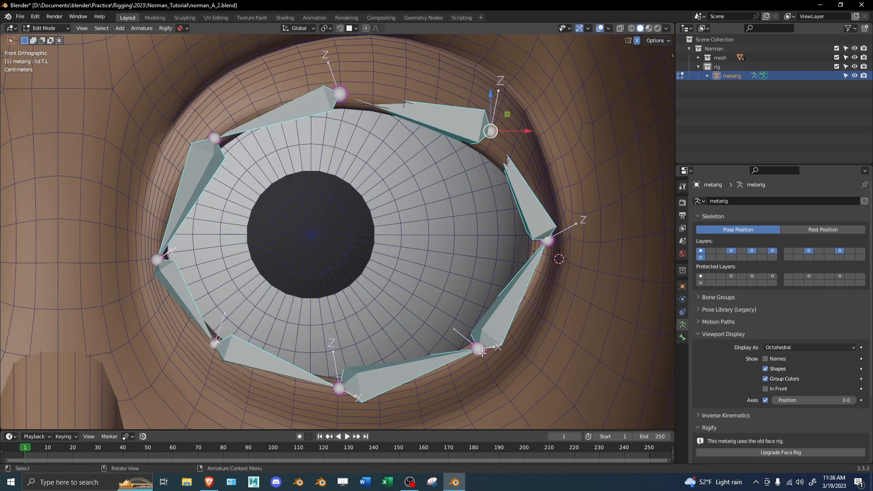
{"action": "left_click", "coordinate": [479, 348], "text": "shift"}
{"action": "key", "text": "s"}
{"action": "key", "text": "x"}
{"action": "key", "text": "0"}
{"action": "key", "text": "Return"}
Step: Check the whole face rig in Object Mode, return to editing the metarig's bones and save the file
{"action": "left_click", "coordinate": [157, 259]}
{"action": "left_click", "coordinate": [547, 240], "text": "shift"}
{"action": "key", "text": "ctrl+z"}
{"action": "left_click", "coordinate": [491, 136]}
{"action": "key", "text": "Tab"}
{"action": "scroll", "coordinate": [492, 153], "scroll_direction": "down", "scroll_amount": 6}
{"action": "scroll", "coordinate": [391, 227], "scroll_direction": "up", "scroll_amount": 3}
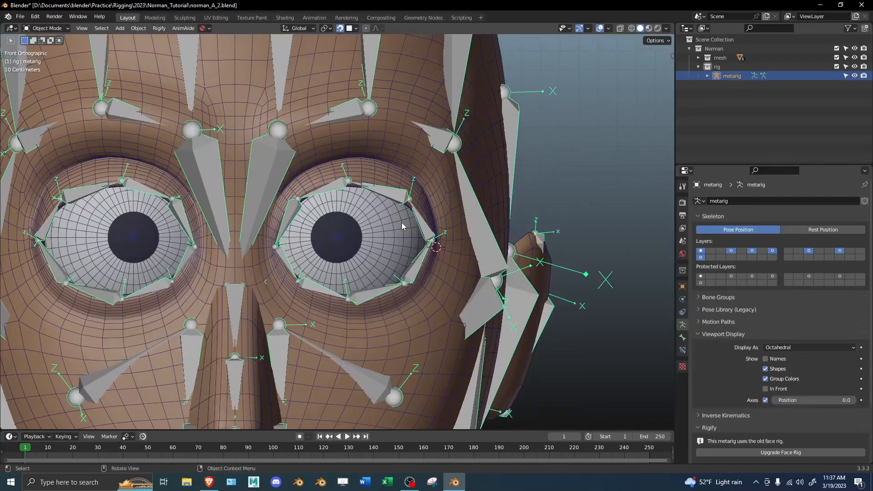
{"action": "key", "text": "Tab"}
{"action": "key", "text": "ctrl+s"}
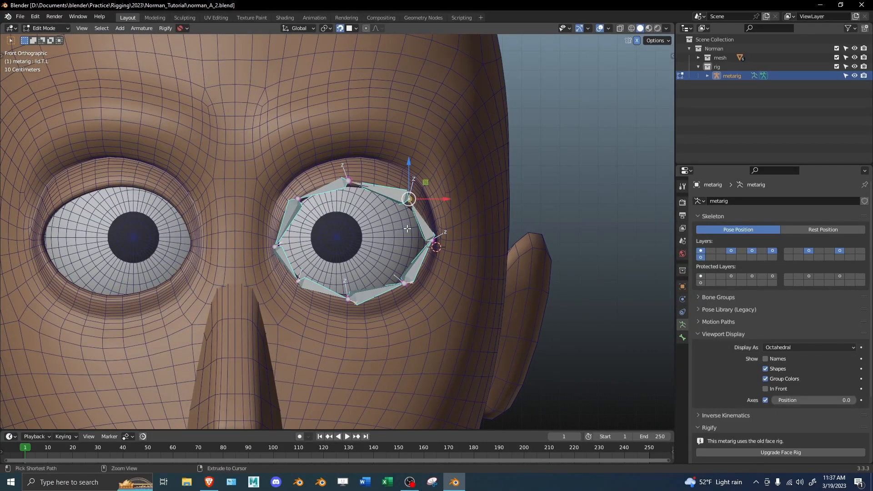
Step: Reveal the hidden metarig bones and select the four lower brow bones above the left eye
{"action": "key", "text": "shift+z"}
{"action": "middle_click_drag", "start_coordinate": [386, 167], "coordinate": [314, 196], "text": "shift"}
{"action": "key", "text": "alt+h"}
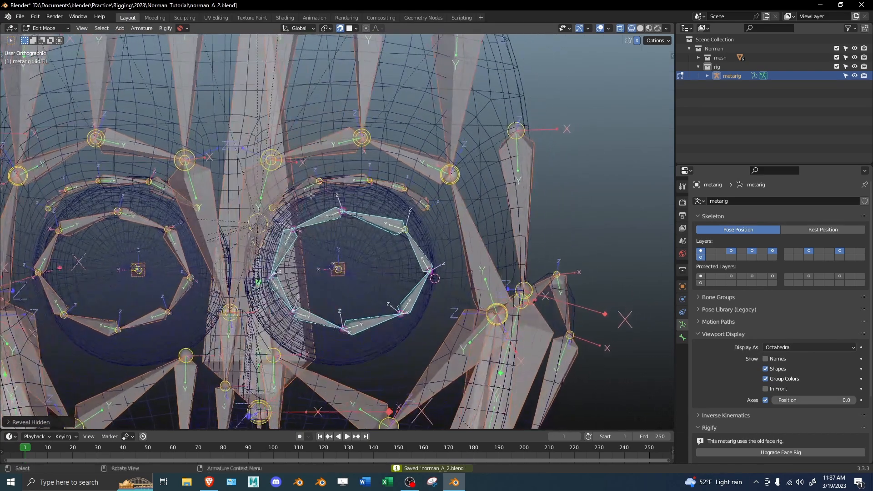
{"action": "left_click", "coordinate": [310, 192]}
{"action": "left_click", "coordinate": [359, 184], "text": "shift"}
{"action": "left_click", "coordinate": [395, 188], "text": "shift"}
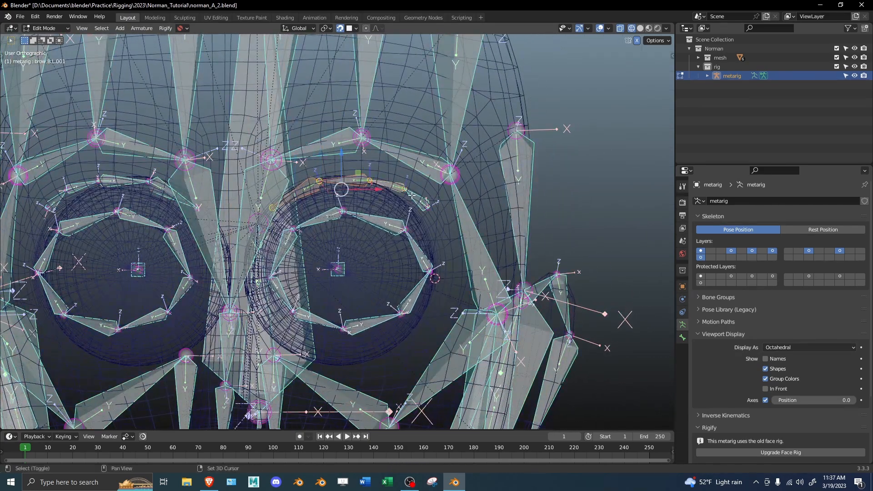
{"action": "left_click", "coordinate": [424, 209], "text": "shift"}
{"action": "key", "text": "z"}
{"action": "left_click", "coordinate": [445, 198]}
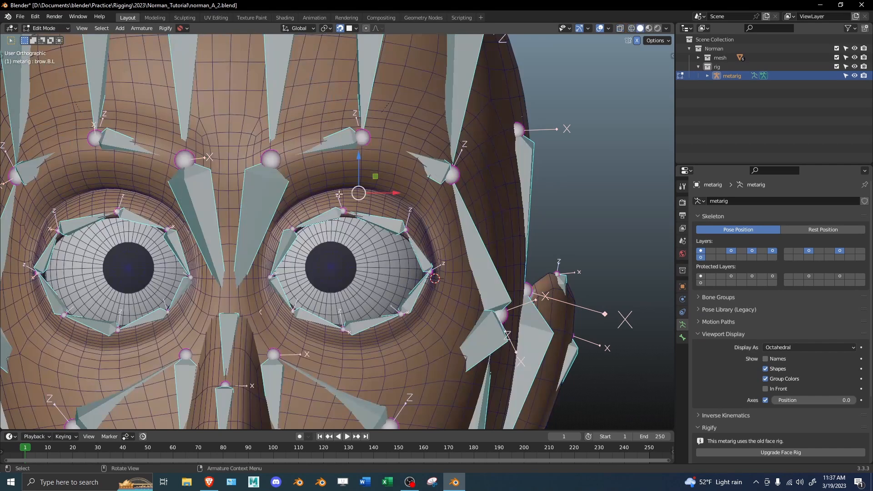
{"action": "scroll", "coordinate": [328, 185], "scroll_direction": "up", "scroll_amount": 3}
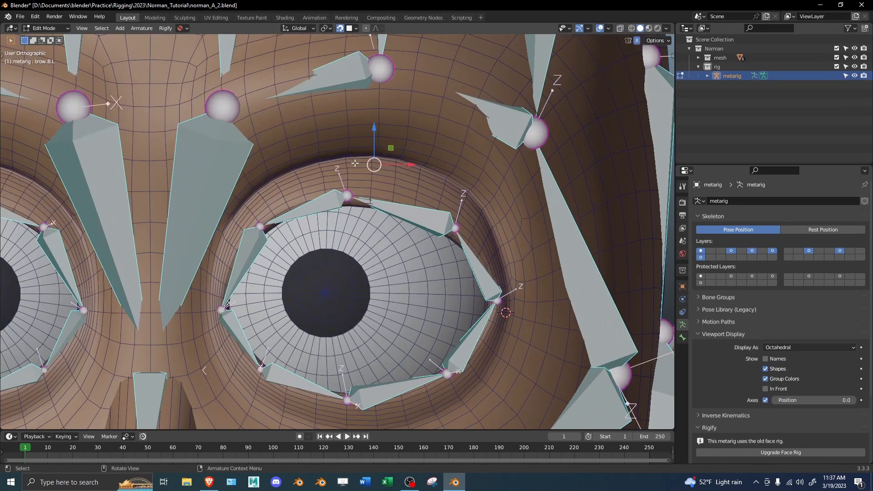
{"action": "key", "text": "h"}
{"action": "right_click", "coordinate": [379, 164]}
{"action": "key", "text": "shift+Tab"}
{"action": "key", "text": "shift+z"}
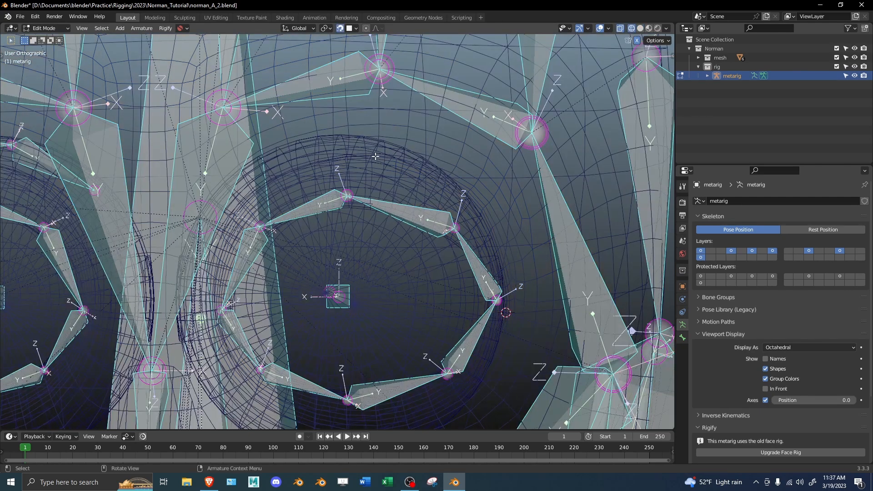
{"action": "scroll", "coordinate": [380, 168], "scroll_direction": "down", "scroll_amount": 3}
{"action": "key", "text": "alt+h"}
{"action": "key", "text": "z"}
Step: Try moving a middle joint of the left lower brow chain, and hide every bone except that chain's four bones
{"action": "left_click", "coordinate": [363, 184]}
{"action": "key", "text": "g"}
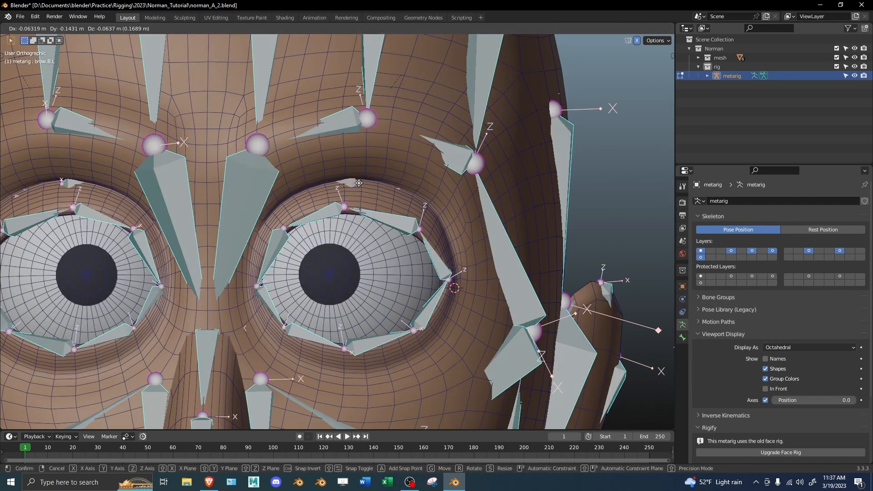
{"action": "left_click", "coordinate": [359, 183]}
{"action": "key", "text": "z"}
{"action": "left_click", "coordinate": [400, 181]}
{"action": "key", "text": "shift+h"}
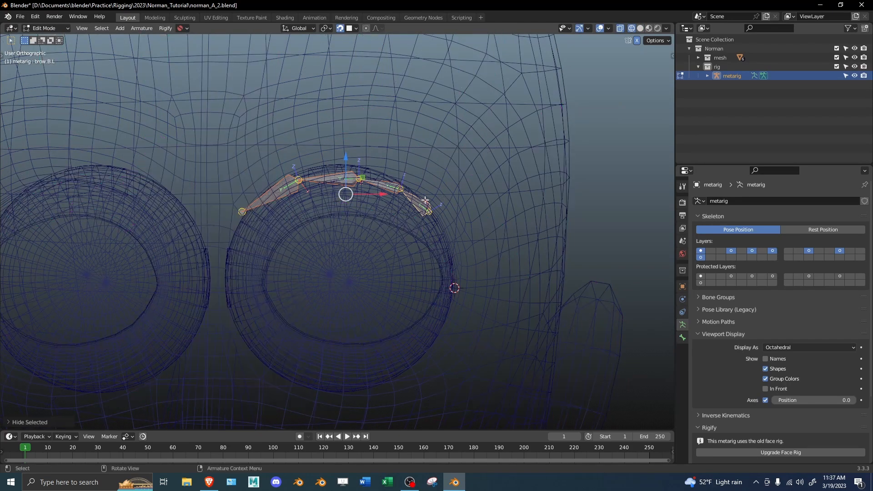
Step: Move the inner end joint of the left lower brow chain onto the mesh at the inner corner of the eye socket
{"action": "key", "text": "z"}
{"action": "key", "text": "r"}
{"action": "left_click", "coordinate": [456, 188]}
{"action": "key", "text": "z"}
{"action": "key", "text": "shift+z"}
{"action": "key", "text": "g"}
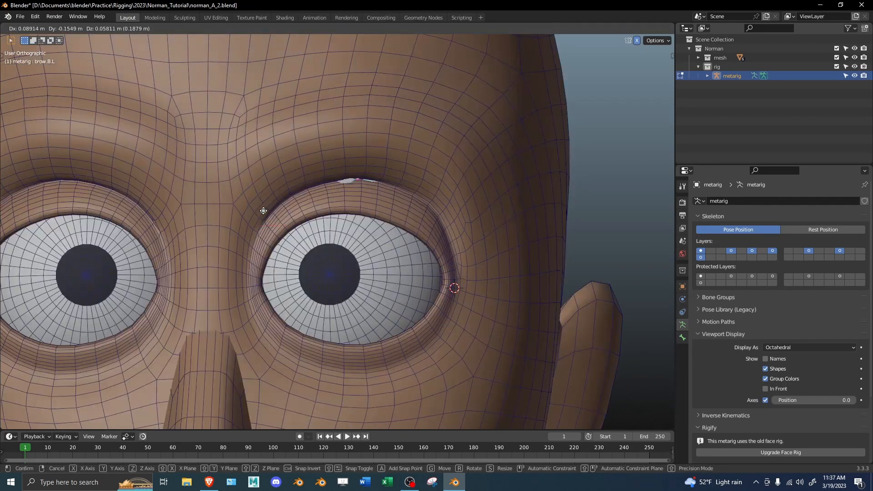
{"action": "left_click", "coordinate": [254, 210]}
Step: Place the second and middle joints of the left lower brow chain on the mesh just above the eyelid crease
{"action": "key", "text": "shift+z"}
{"action": "left_click", "coordinate": [296, 187]}
{"action": "key", "text": "shift+z"}
{"action": "key", "text": "g"}
{"action": "left_click", "coordinate": [304, 175]}
{"action": "key", "text": "shift+z"}
{"action": "left_click", "coordinate": [356, 172]}
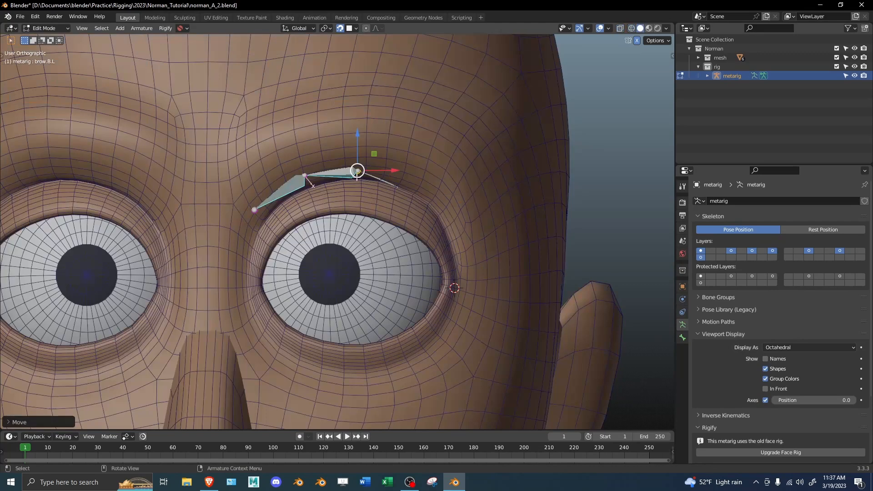
{"action": "left_click", "coordinate": [366, 167]}
Step: Move the last two joints of the left lower brow chain so the chain curves around the outer side of the eye socket
{"action": "key", "text": "shift+z"}
{"action": "left_click", "coordinate": [407, 183]}
{"action": "key", "text": "g"}
{"action": "left_click", "coordinate": [417, 178]}
{"action": "key", "text": "shift+z"}
{"action": "key", "text": "g"}
{"action": "left_click", "coordinate": [422, 181]}
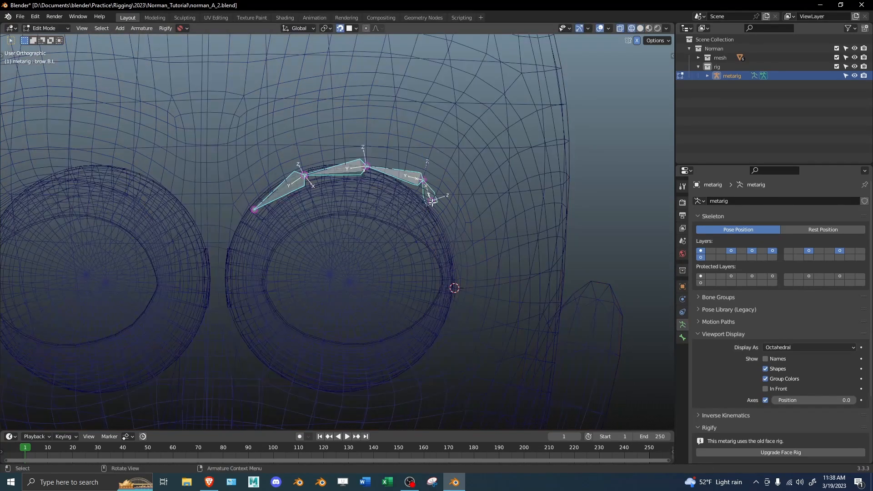
{"action": "key", "text": "g"}
{"action": "left_click", "coordinate": [456, 213]}
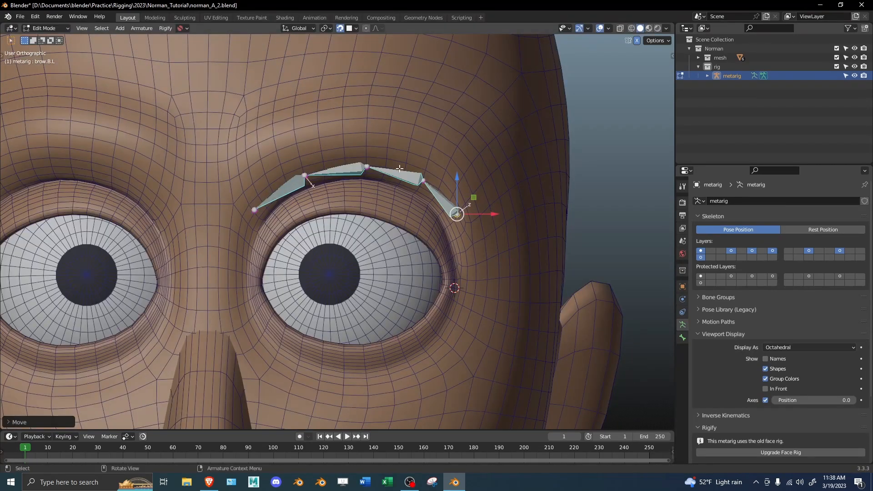
Step: Return to Object Mode and examine the brow, eyelid and mouth bones across the face in solid and wireframe display
{"action": "scroll", "coordinate": [427, 191], "scroll_direction": "up", "scroll_amount": 2}
{"action": "left_click", "coordinate": [294, 151]}
{"action": "left_click", "coordinate": [505, 208]}
{"action": "key", "text": "g"}
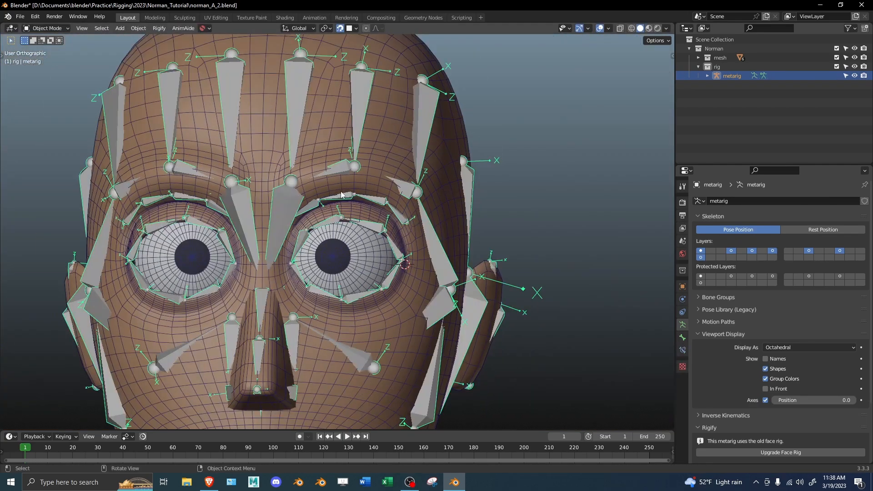
{"action": "middle_click_drag", "start_coordinate": [346, 193], "coordinate": [330, 209]}
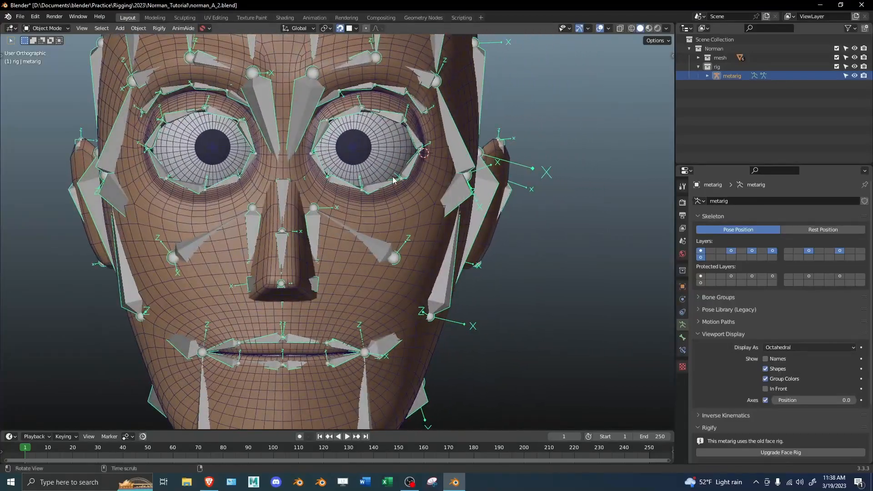
{"action": "middle_click_drag", "start_coordinate": [394, 181], "coordinate": [382, 186]}
{"action": "key", "text": "z"}
{"action": "mouse_move", "coordinate": [325, 181]}
{"action": "middle_mouse_down"}
{"action": "mouse_move", "coordinate": [302, 177]}
{"action": "mouse_move", "coordinate": [348, 184]}
{"action": "mouse_move", "coordinate": [412, 175]}
{"action": "mouse_move", "coordinate": [389, 174]}
{"action": "mouse_move", "coordinate": [406, 162]}
{"action": "mouse_move", "coordinate": [339, 179]}
{"action": "mouse_move", "coordinate": [390, 179]}
{"action": "middle_mouse_up"}
{"action": "scroll", "coordinate": [313, 180], "scroll_direction": "up", "scroll_amount": 1}
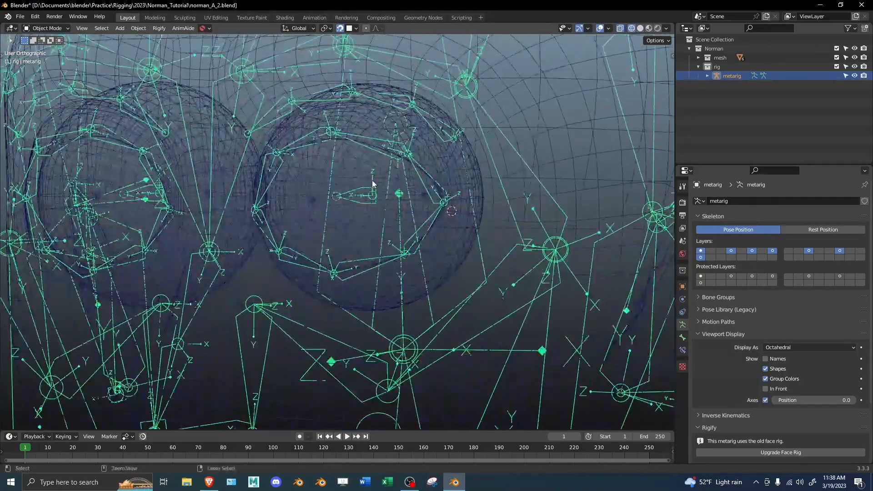
Step: Isolate the eye.L bone and inspect its position inside the left eyeball
{"action": "key", "text": "ctrl+Tab"}
{"action": "left_click", "coordinate": [362, 200]}
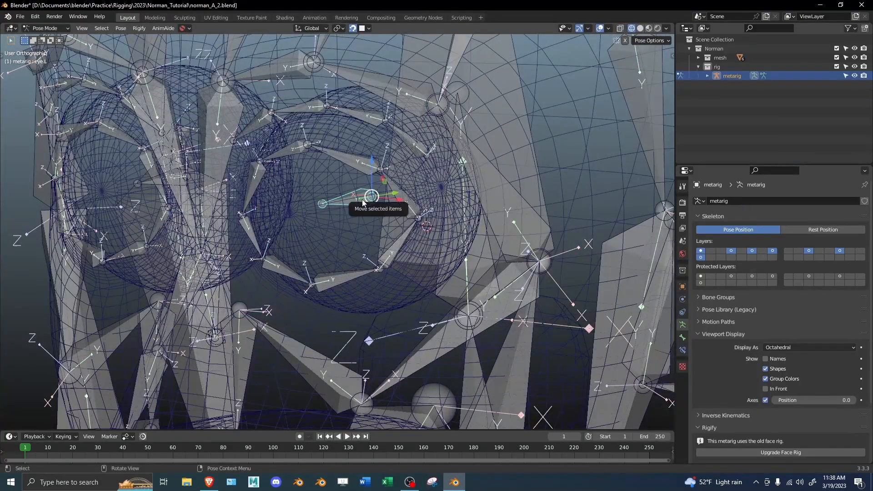
{"action": "key", "text": "Tab"}
{"action": "key", "text": "Tab"}
{"action": "key", "text": "Tab"}
{"action": "key", "text": "alt+h"}
{"action": "key", "text": "alt+a"}
{"action": "key", "text": "shift+h"}
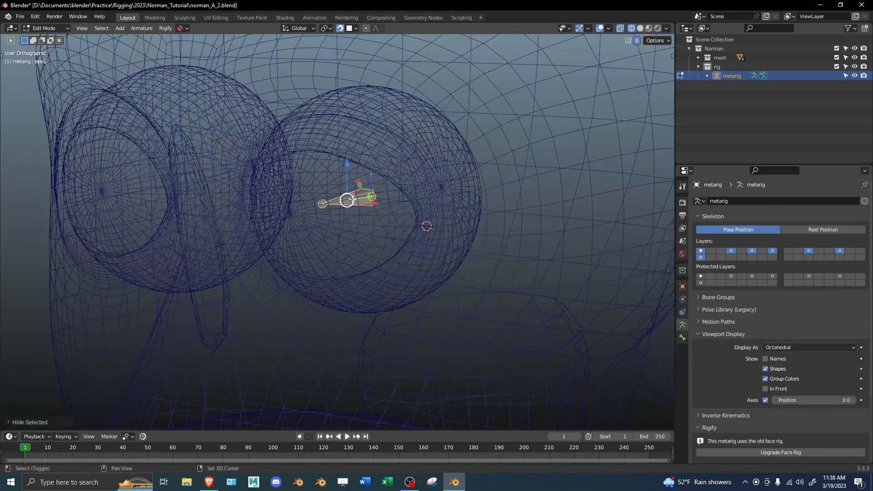
{"action": "middle_click_drag", "start_coordinate": [352, 198], "coordinate": [329, 200]}
{"action": "key", "text": "Tab"}
{"action": "key", "text": "ctrl+Tab"}
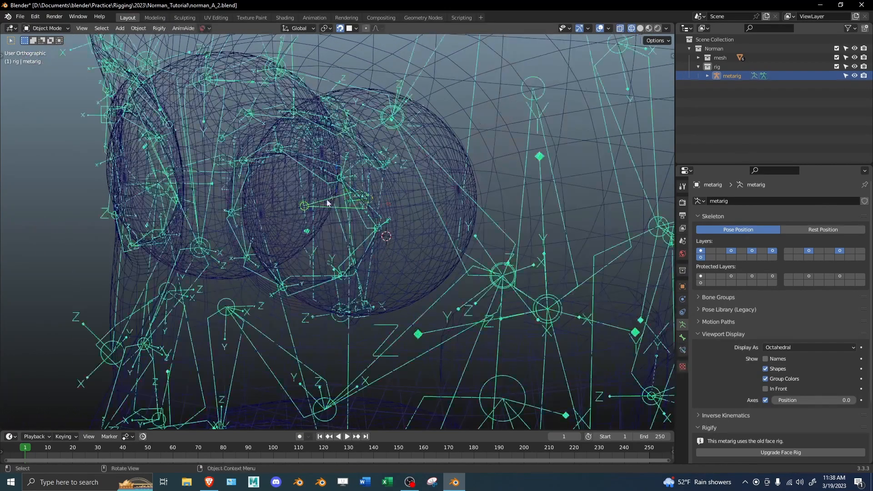
Step: Open the left eyeball mesh in Edit Mode and isolate it in Local View
{"action": "left_click", "coordinate": [358, 229]}
{"action": "key", "text": "Tab"}
{"action": "middle_click_drag", "start_coordinate": [392, 183], "coordinate": [358, 194]}
{"action": "key", "text": "z"}
{"action": "left_click", "coordinate": [434, 192]}
{"action": "mouse_move", "coordinate": [434, 193]}
{"action": "middle_mouse_down"}
{"action": "mouse_move", "coordinate": [444, 203]}
{"action": "mouse_move", "coordinate": [419, 160]}
{"action": "mouse_move", "coordinate": [394, 209]}
{"action": "middle_mouse_up"}
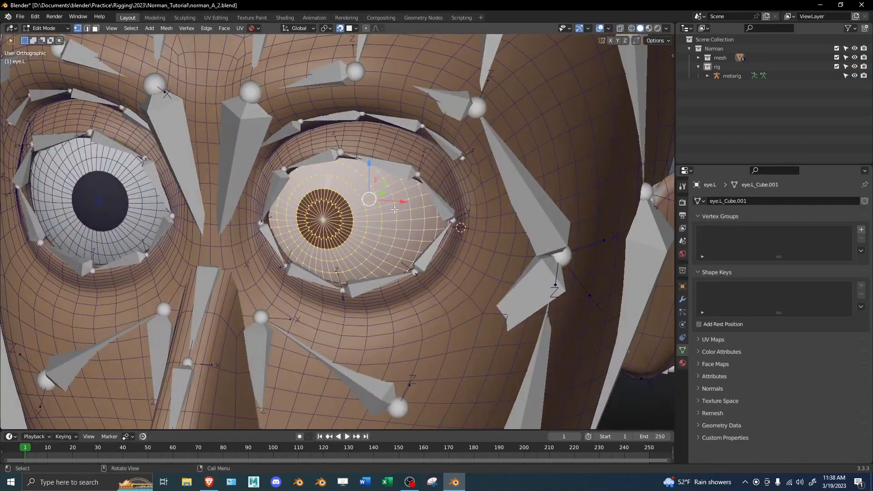
{"action": "key", "text": "KP_Divide"}
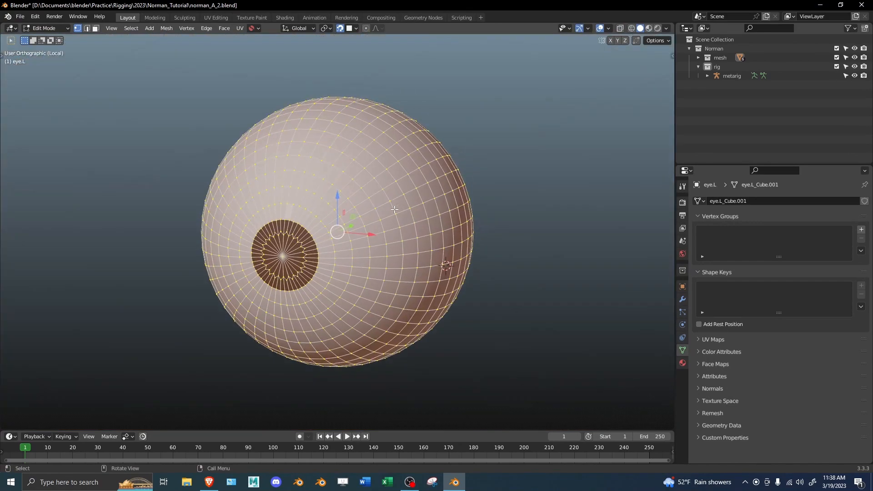
Step: Select the edge loop around the middle of the eyeball, halfway between the pupil and the back
{"action": "middle_click_drag", "start_coordinate": [399, 211], "coordinate": [324, 261]}
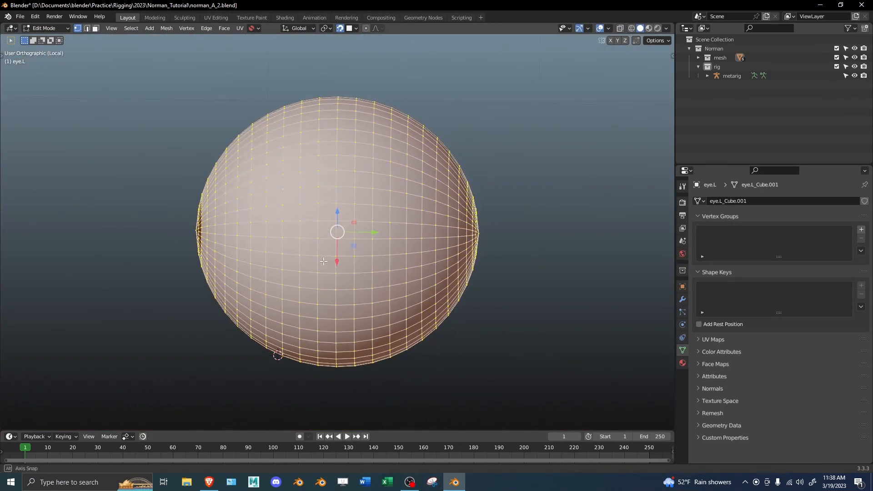
{"action": "left_click", "coordinate": [336, 192], "text": "alt"}
{"action": "middle_click_drag", "start_coordinate": [337, 192], "coordinate": [482, 168]}
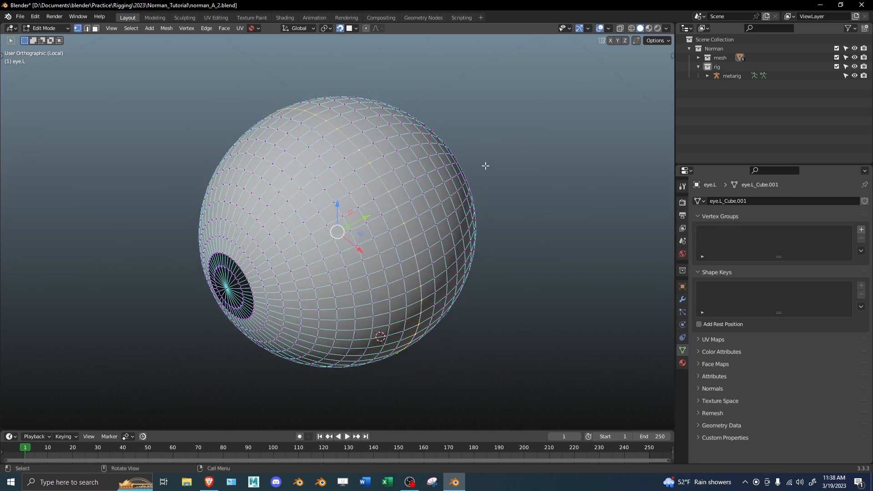
Step: Look up the Toggle Local View command and its shortcut in the operator search
{"action": "key", "text": "F3"}
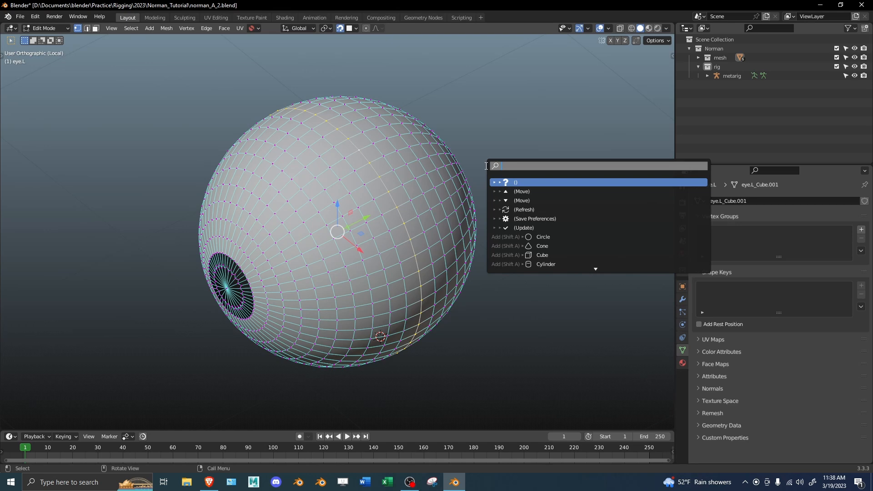
{"action": "type", "text": "/"}
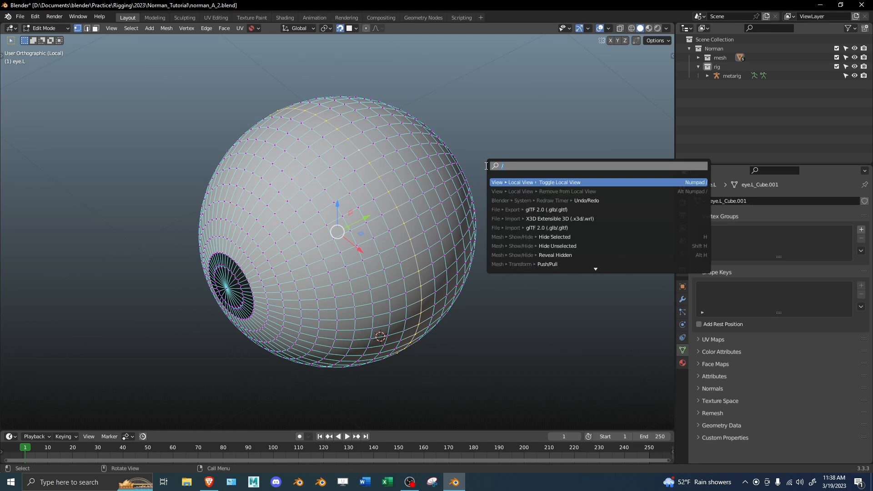
{"action": "key", "text": "Escape"}
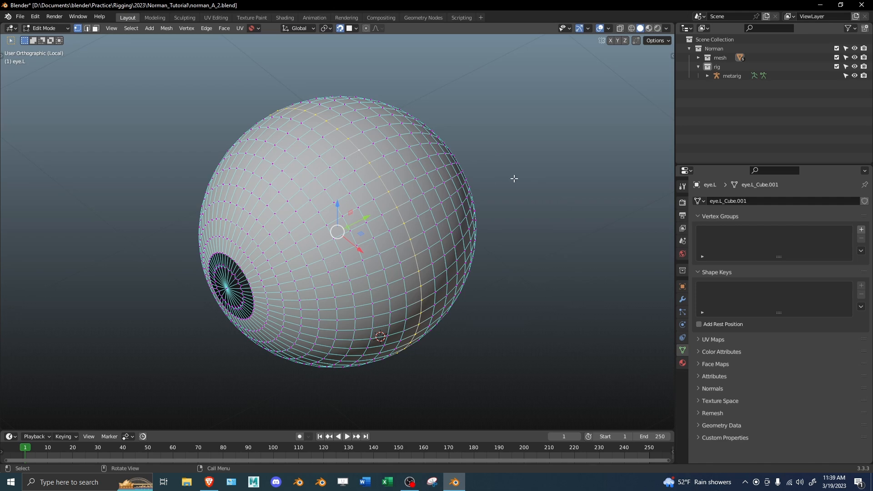
Step: Snap the 3D cursor to the eyeball's centre using the selected middle edge loop
{"action": "key", "text": "a"}
{"action": "middle_click_drag", "start_coordinate": [404, 174], "coordinate": [378, 133]}
{"action": "key", "text": "KP_7"}
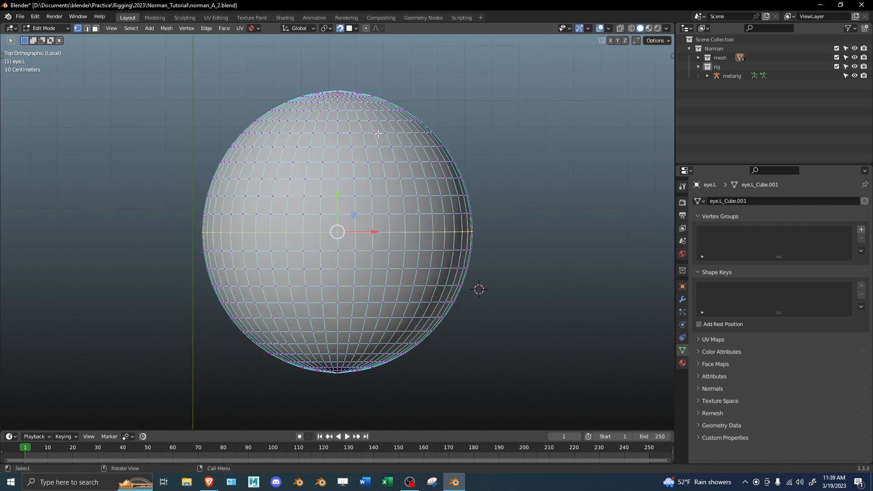
{"action": "key", "text": "shift+s"}
{"action": "left_click", "coordinate": [458, 267]}
{"action": "middle_click_drag", "start_coordinate": [421, 253], "coordinate": [350, 244]}
Step: Leave Local View, isolate the metarig's eye.L bone in Edit Mode and snap its base to the 3D cursor
{"action": "key", "text": "KP_Divide"}
{"action": "key", "text": "Tab"}
{"action": "left_click", "coordinate": [419, 266]}
{"action": "key", "text": "Tab"}
{"action": "key", "text": "shift+h"}
{"action": "key", "text": "shift+z"}
{"action": "key", "text": "shift+s"}
{"action": "left_click", "coordinate": [361, 157]}
{"action": "key", "text": "shift+z"}
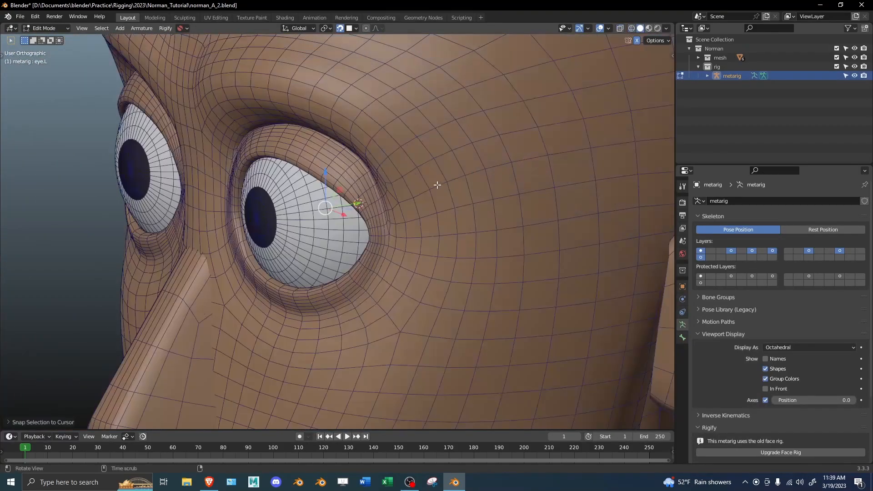
Step: Set the pivot point to Individual Origins and scale up the eye.L bone until its tip passes the front of the eyeball
{"action": "middle_click_drag", "start_coordinate": [446, 185], "coordinate": [417, 175]}
{"action": "key", "text": "KP_3"}
{"action": "key", "text": "shift+z"}
{"action": "scroll", "coordinate": [417, 173], "scroll_direction": "up", "scroll_amount": 6}
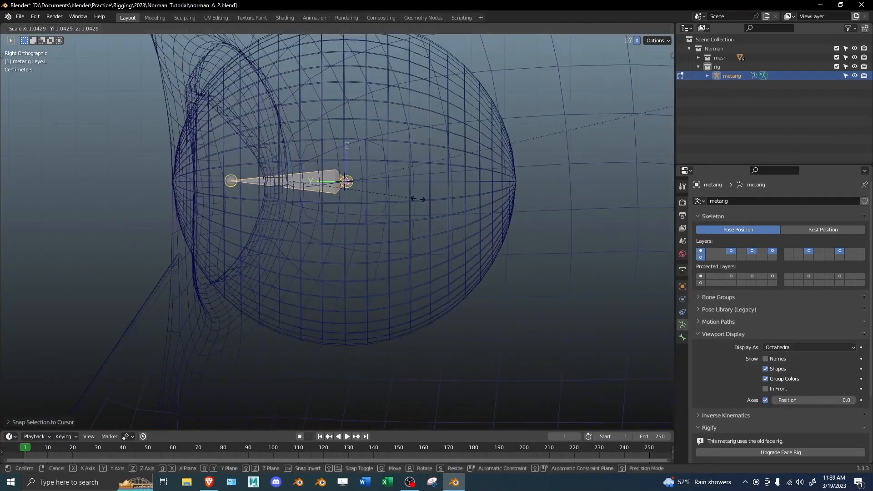
{"action": "key", "text": "period"}
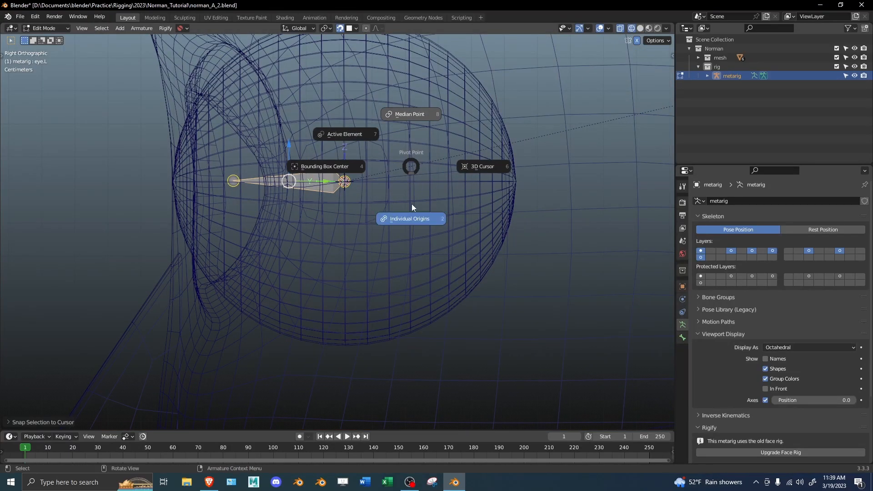
{"action": "left_click", "coordinate": [410, 216]}
{"action": "key", "text": "s"}
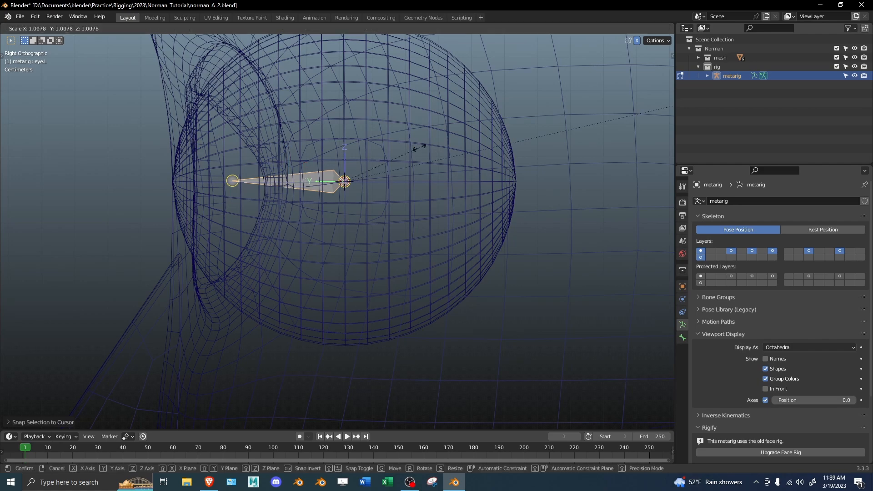
{"action": "left_click", "coordinate": [471, 166]}
Step: Reveal the hidden bones and check the eye and face bones over the mesh, ending in Object Mode
{"action": "key", "text": "shift+z"}
{"action": "middle_click_drag", "start_coordinate": [376, 170], "coordinate": [471, 196]}
{"action": "scroll", "coordinate": [470, 196], "scroll_direction": "down", "scroll_amount": 4}
{"action": "key", "text": "alt+h"}
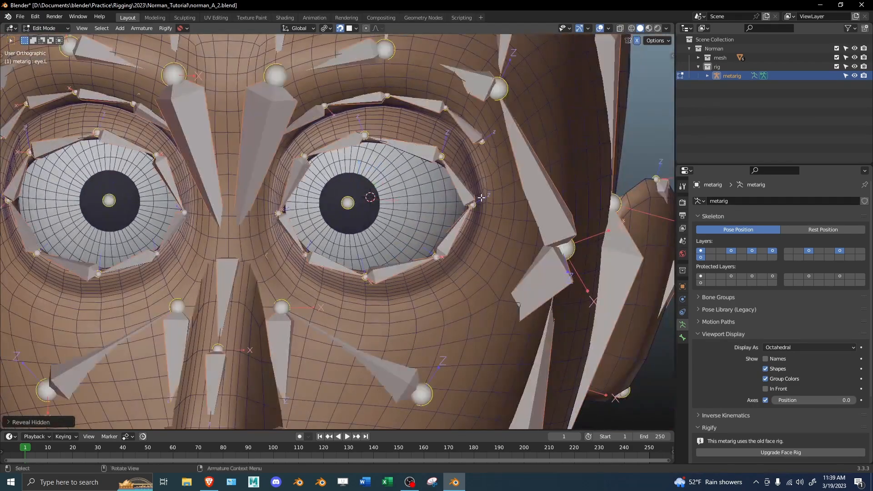
{"action": "scroll", "coordinate": [500, 196], "scroll_direction": "down", "scroll_amount": 3}
{"action": "scroll", "coordinate": [517, 194], "scroll_direction": "down", "scroll_amount": 2}
{"action": "scroll", "coordinate": [331, 184], "scroll_direction": "up", "scroll_amount": 7}
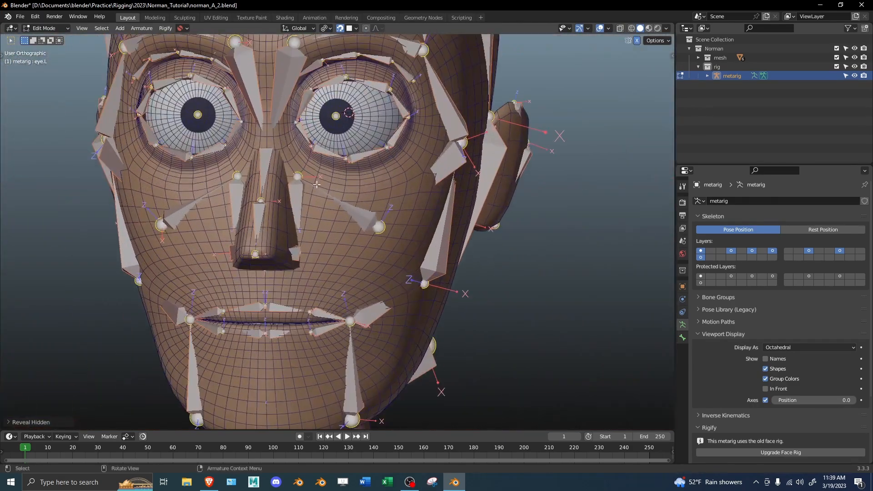
{"action": "key", "text": "Tab"}
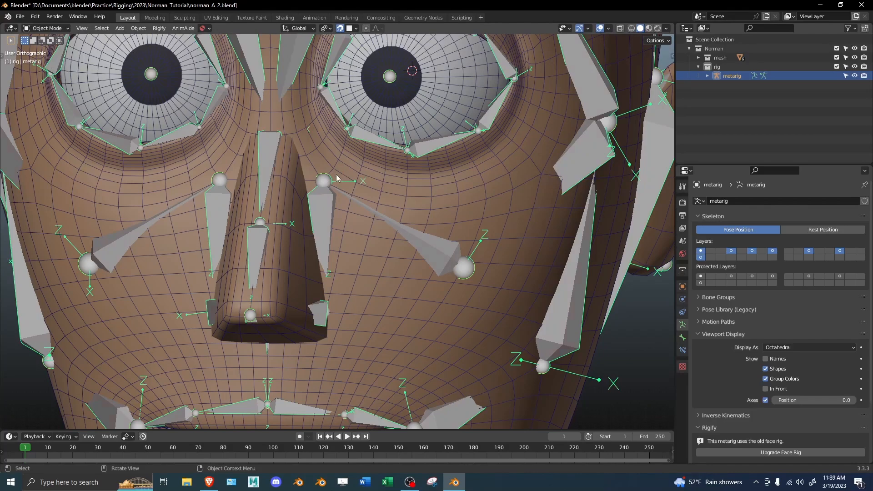
Step: Reposition the joint beside the nose bridge where the left upper cheek bone meets the nose side bone
{"action": "key", "text": "Tab"}
{"action": "scroll", "coordinate": [336, 180], "scroll_direction": "up", "scroll_amount": 1}
{"action": "left_click", "coordinate": [331, 183]}
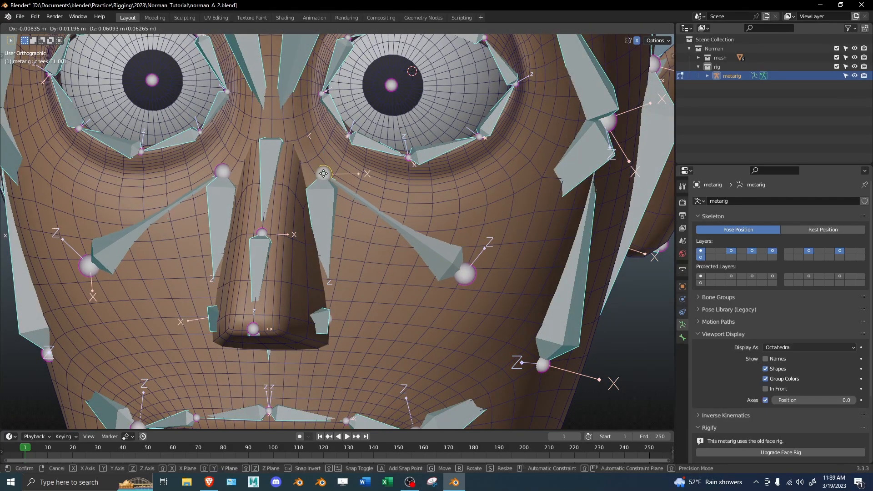
{"action": "key", "text": "g"}
{"action": "left_click", "coordinate": [322, 189]}
{"action": "scroll", "coordinate": [323, 189], "scroll_direction": "down", "scroll_amount": 6}
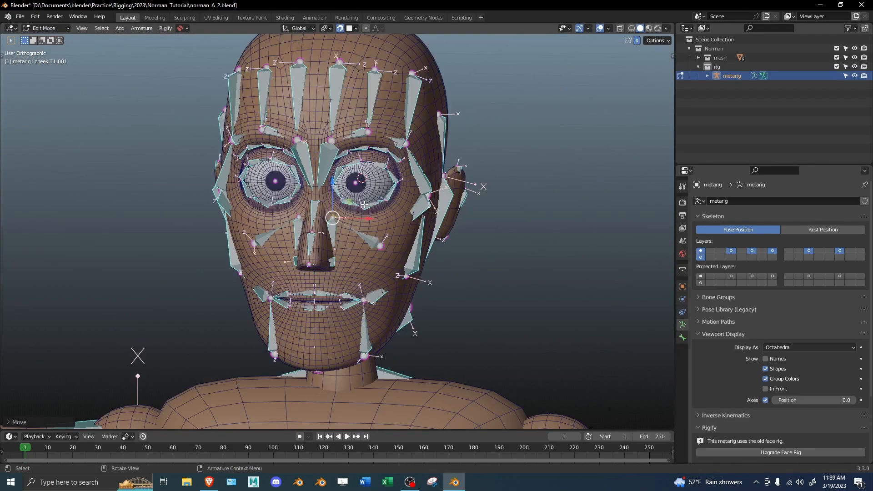
Step: Save the current file and save a new version of it as norman_A_3.blend
{"action": "middle_click_drag", "start_coordinate": [395, 155], "coordinate": [105, 159]}
{"action": "scroll", "coordinate": [380, 272], "scroll_direction": "down", "scroll_amount": 2}
{"action": "middle_click_drag", "start_coordinate": [382, 273], "coordinate": [343, 246], "text": "shift"}
{"action": "key", "text": "ctrl+s"}
{"action": "key", "text": "ctrl+shift+s"}
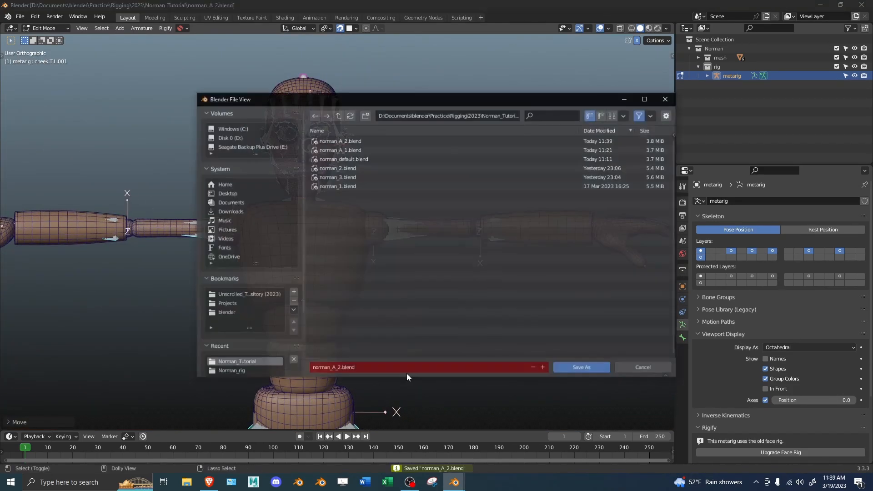
{"action": "left_click", "coordinate": [341, 369]}
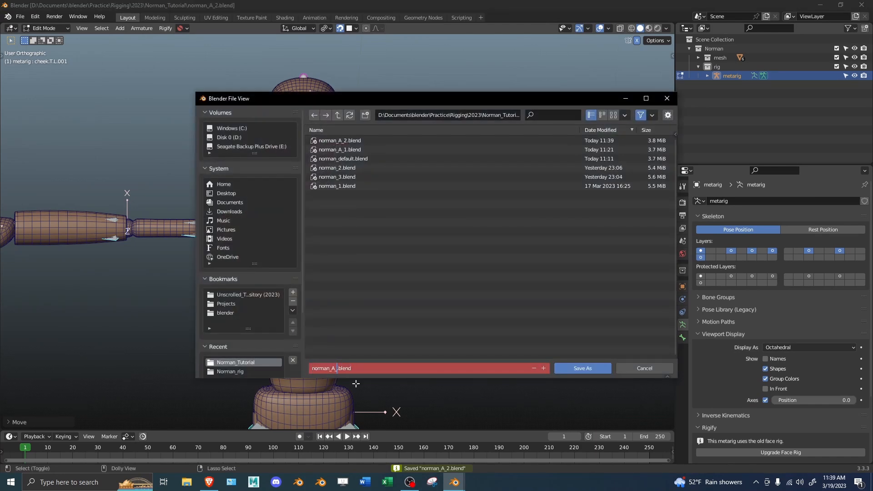
{"action": "type", "text": "3"}
{"action": "key", "text": "Return"}
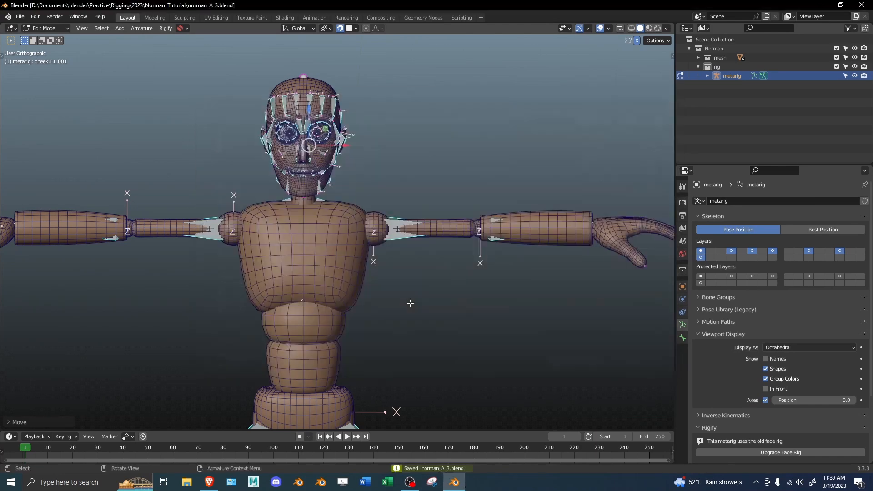
Step: Put the metarig into Pose Mode and select the upper_arm.L bone
{"action": "middle_click_drag", "start_coordinate": [498, 267], "coordinate": [394, 279], "text": "shift"}
{"action": "key", "text": "ctrl+Tab"}
{"action": "left_click", "coordinate": [439, 286]}
{"action": "middle_click_drag", "start_coordinate": [340, 241], "coordinate": [365, 198]}
{"action": "key", "text": "ctrl+Tab"}
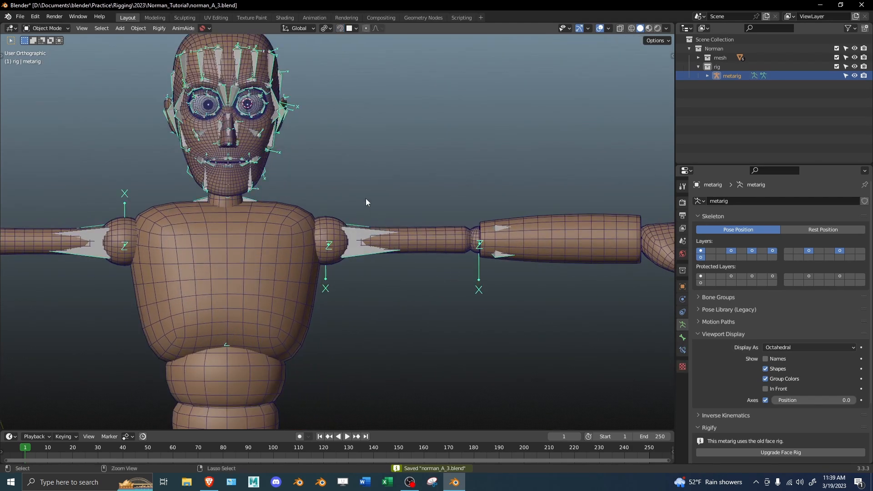
{"action": "key", "text": "ctrl+Tab"}
{"action": "left_click", "coordinate": [359, 229]}
{"action": "scroll", "coordinate": [391, 217], "scroll_direction": "up", "scroll_amount": 2}
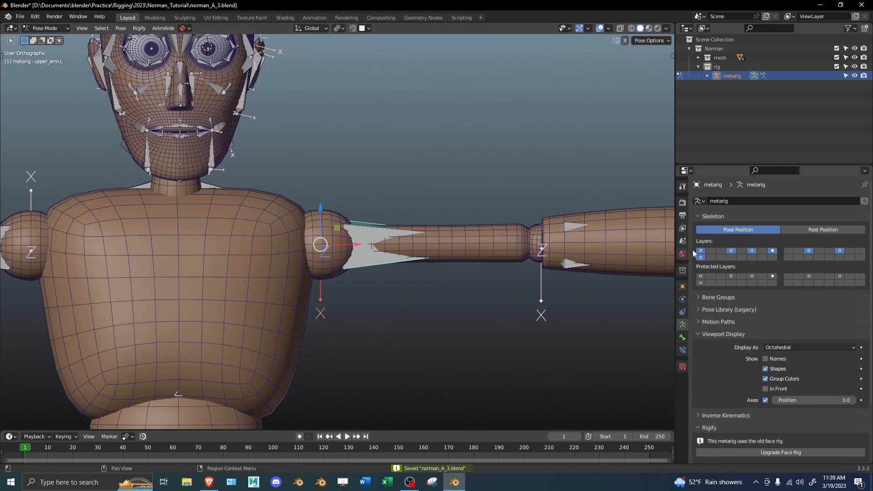
Step: Examine the bone properties of upper_arm.L and forearm.L, comparing their Rigify type settings
{"action": "key", "text": "ctrl+Tab"}
{"action": "key", "text": "ctrl+Tab"}
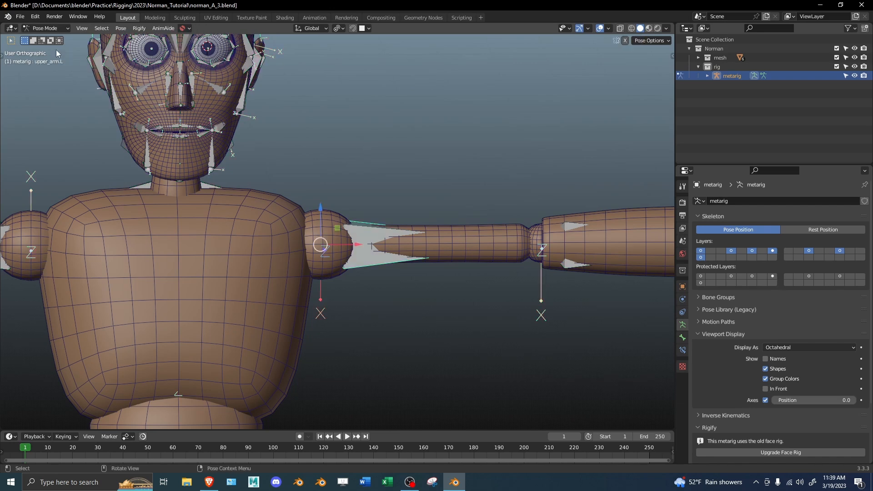
{"action": "left_click", "coordinate": [43, 28]}
{"action": "left_click", "coordinate": [72, 60]}
{"action": "left_click", "coordinate": [683, 336]}
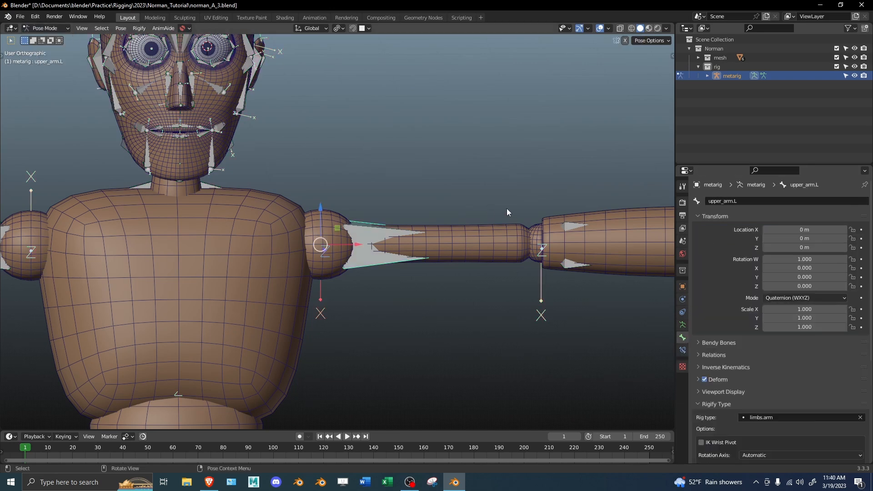
{"action": "scroll", "coordinate": [808, 318], "scroll_direction": "down", "scroll_amount": 6}
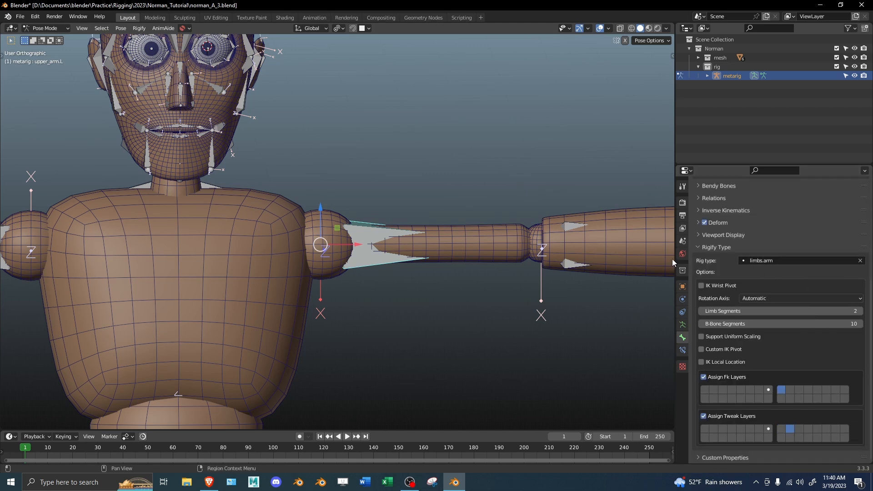
{"action": "left_click", "coordinate": [571, 249]}
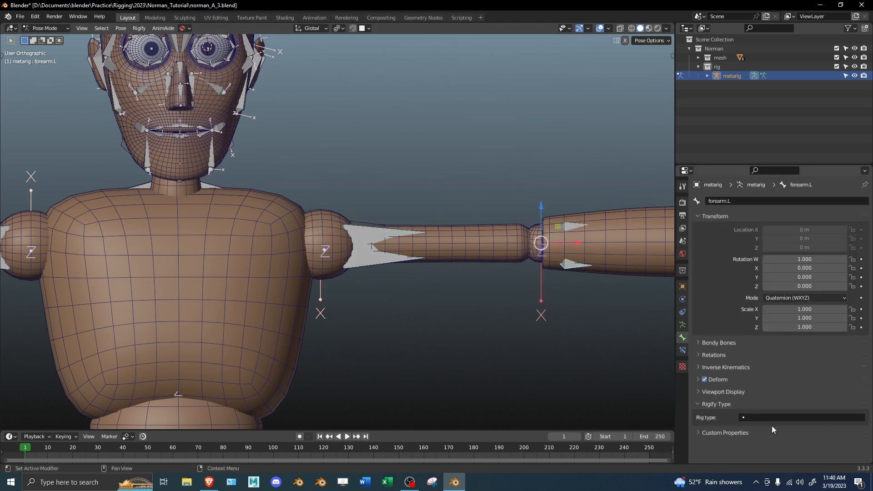
{"action": "left_click", "coordinate": [751, 414]}
{"action": "left_click", "coordinate": [369, 225]}
Step: Display the scene in wireframe and examine the left arm bone chain and the limbs.arm options of upper_arm.L
{"action": "scroll", "coordinate": [479, 239], "scroll_direction": "up", "scroll_amount": 2}
{"action": "scroll", "coordinate": [509, 233], "scroll_direction": "down", "scroll_amount": 3}
{"action": "mouse_move", "coordinate": [506, 231]}
{"action": "middle_mouse_down", "text": "shift"}
{"action": "mouse_move", "coordinate": [409, 211]}
{"action": "mouse_move", "coordinate": [530, 217]}
{"action": "middle_mouse_up", "text": "shift"}
{"action": "key", "text": "shift+z"}
{"action": "middle_click_drag", "start_coordinate": [628, 242], "coordinate": [564, 253], "text": "shift"}
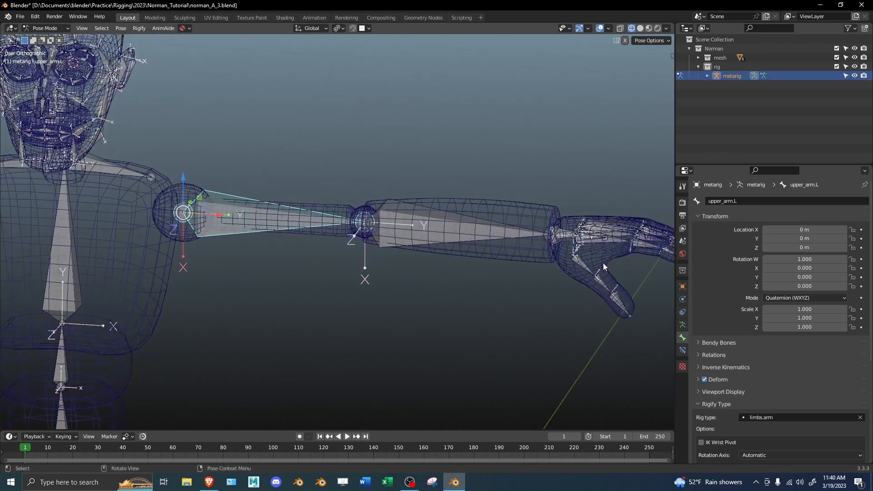
{"action": "scroll", "coordinate": [739, 323], "scroll_direction": "down", "scroll_amount": 8}
{"action": "scroll", "coordinate": [437, 223], "scroll_direction": "up", "scroll_amount": 1}
{"action": "middle_click_drag", "start_coordinate": [437, 223], "coordinate": [209, 227], "text": "shift"}
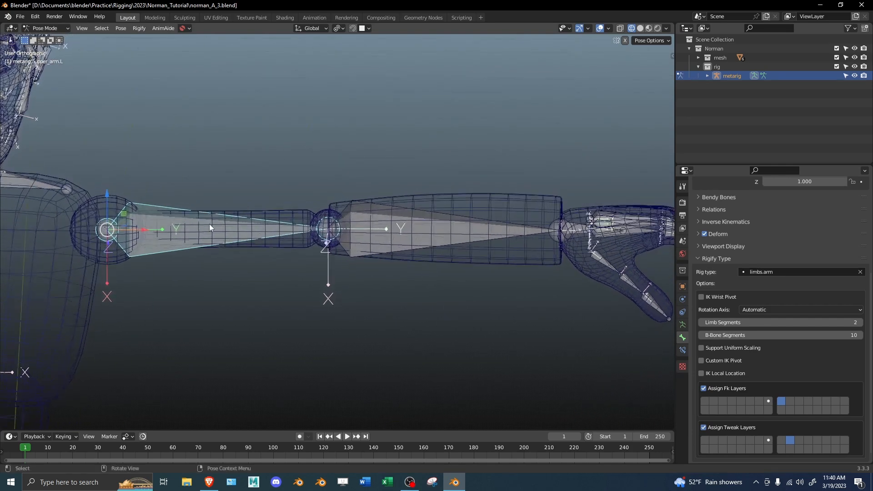
{"action": "left_click", "coordinate": [366, 225]}
{"action": "left_click", "coordinate": [247, 228]}
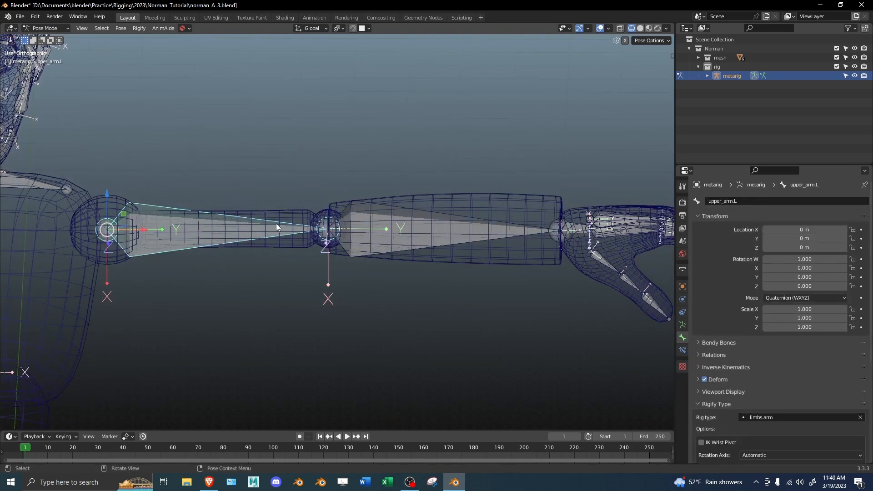
{"action": "scroll", "coordinate": [818, 367], "scroll_direction": "down", "scroll_amount": 8}
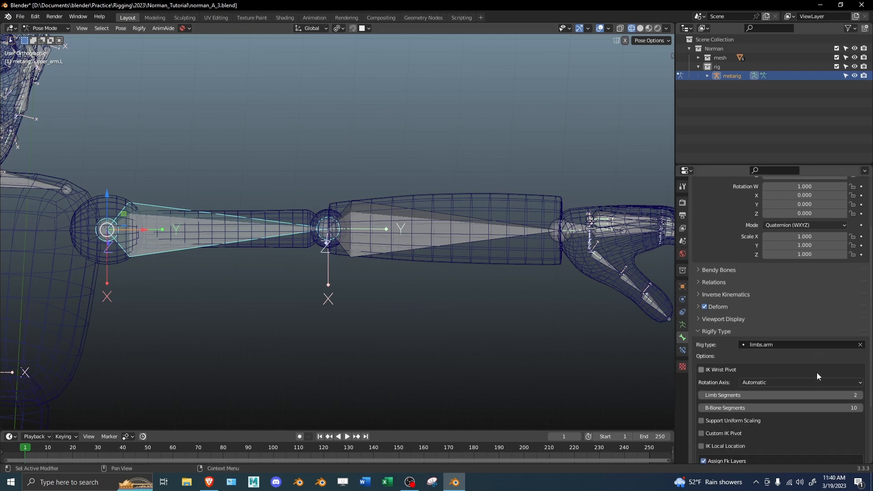
{"action": "scroll", "coordinate": [791, 282], "scroll_direction": "down", "scroll_amount": 1}
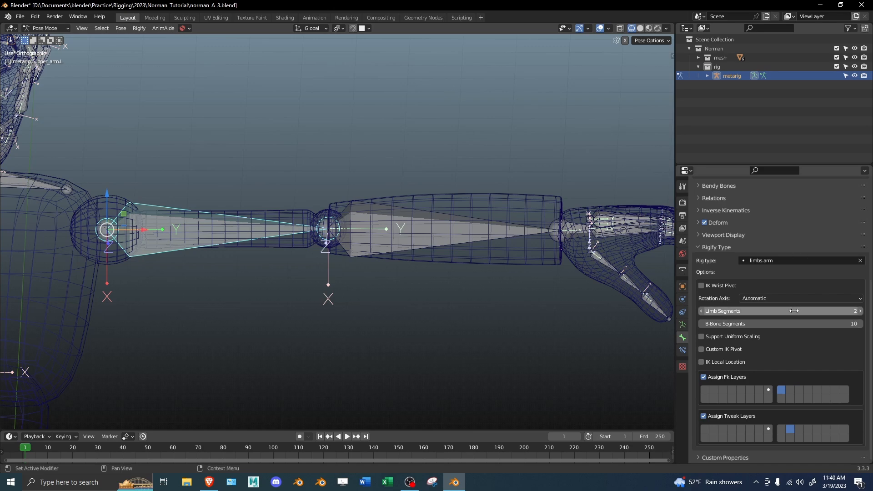
Step: Check the Rigify type field and orientation of the forearm.L and hand.L bones
{"action": "left_click", "coordinate": [492, 227]}
{"action": "scroll", "coordinate": [594, 237], "scroll_direction": "up", "scroll_amount": 3}
{"action": "middle_click_drag", "start_coordinate": [594, 237], "coordinate": [428, 237], "text": "shift"}
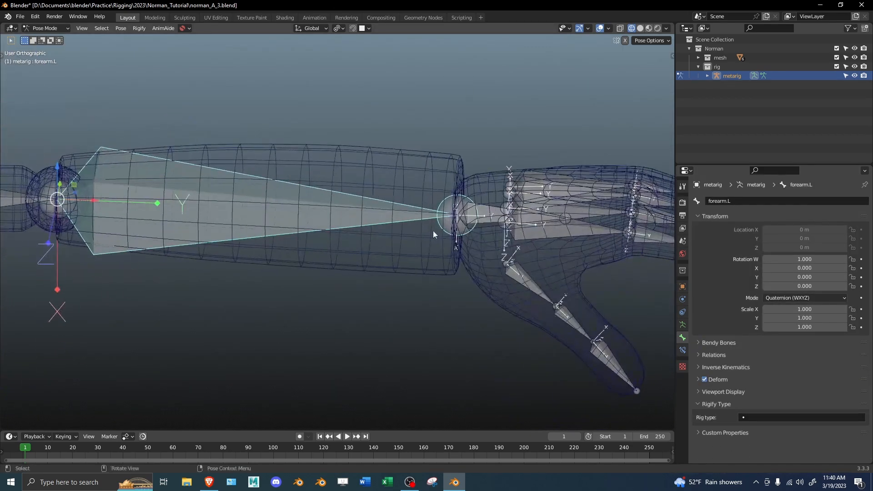
{"action": "left_click", "coordinate": [482, 212]}
{"action": "middle_click_drag", "start_coordinate": [489, 232], "coordinate": [496, 211]}
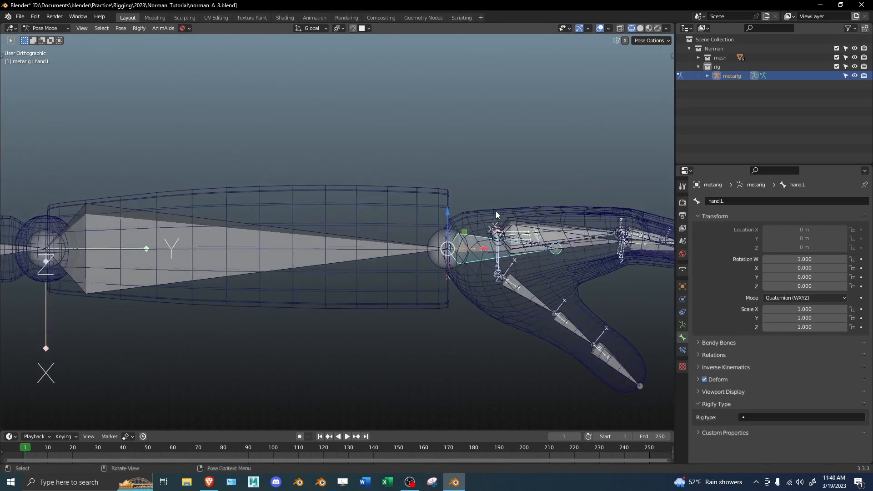
Step: Isolate the hand.L bone in Edit Mode, clear its roll to 0°, and check its axes in Pose Mode
{"action": "key", "text": "KP_1"}
{"action": "key", "text": "Tab"}
{"action": "key", "text": "KP_3"}
{"action": "left_click_drag", "start_coordinate": [493, 238], "coordinate": [526, 271], "text": "alt"}
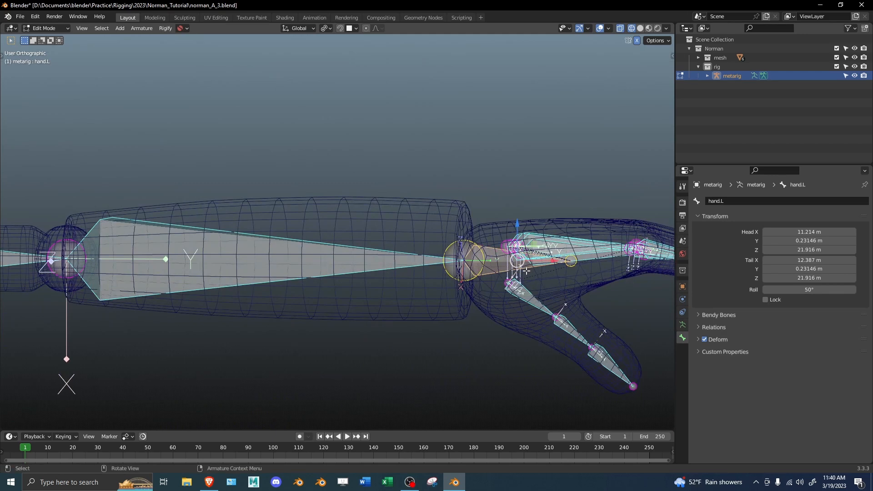
{"action": "key", "text": "shift+h"}
{"action": "key", "text": "KP_1"}
{"action": "left_click_drag", "start_coordinate": [507, 260], "coordinate": [390, 230], "text": "alt"}
{"action": "key", "text": "alt+r"}
{"action": "key", "text": "ctrl+Tab"}
{"action": "middle_click_drag", "start_coordinate": [390, 227], "coordinate": [458, 217]}
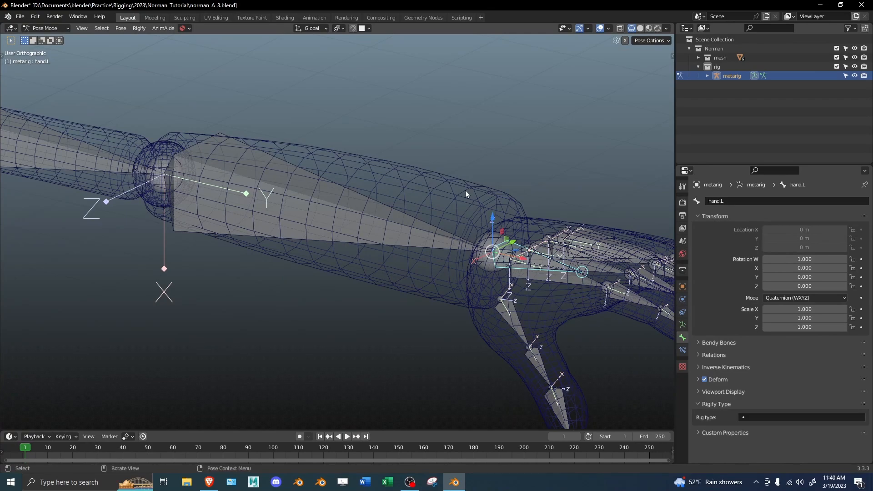
{"action": "middle_click_drag", "start_coordinate": [465, 190], "coordinate": [486, 251]}
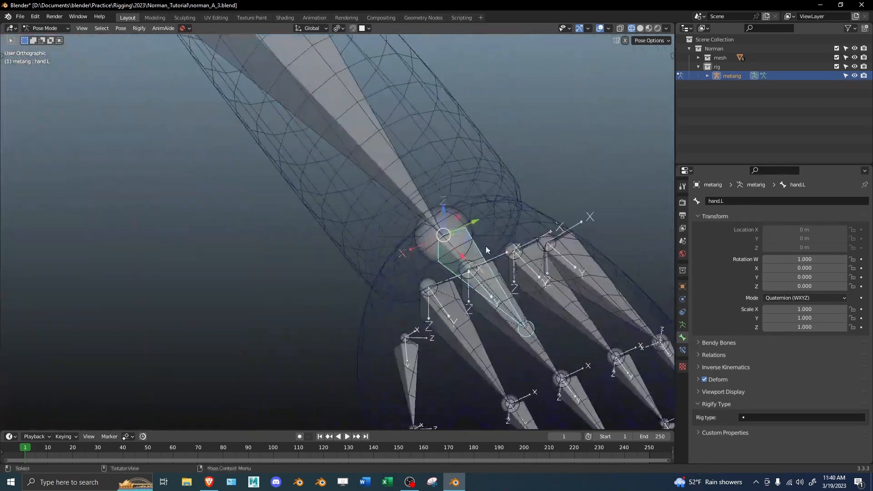
Step: Reveal the hidden metarig bones in Edit Mode, return to Pose Mode and save the file
{"action": "mouse_move", "coordinate": [322, 241]}
{"action": "middle_mouse_down"}
{"action": "mouse_move", "coordinate": [270, 275]}
{"action": "mouse_move", "coordinate": [306, 216]}
{"action": "middle_mouse_up"}
{"action": "key", "text": "Tab"}
{"action": "key", "text": "shift+z"}
{"action": "middle_click_drag", "start_coordinate": [300, 250], "coordinate": [405, 220]}
{"action": "key", "text": "alt+h"}
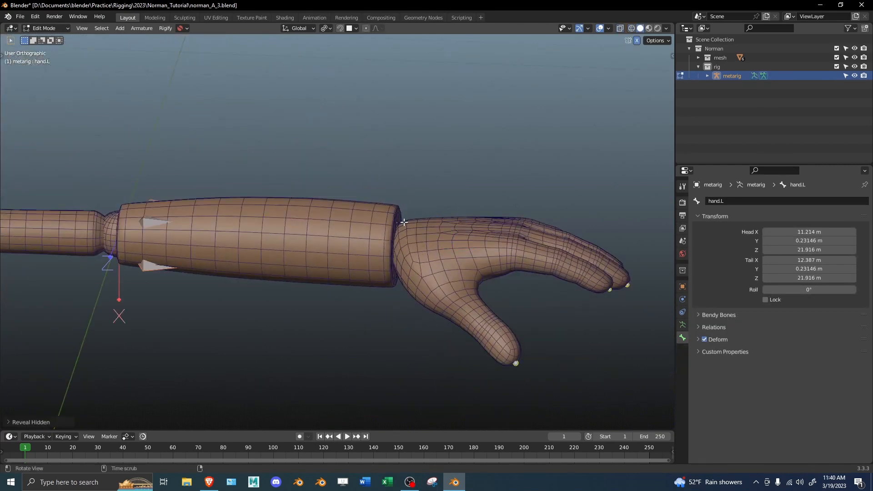
{"action": "key", "text": "shift+z"}
{"action": "middle_click_drag", "start_coordinate": [259, 241], "coordinate": [423, 216], "text": "shift"}
{"action": "middle_click_drag", "start_coordinate": [352, 238], "coordinate": [401, 235], "text": "shift"}
{"action": "key", "text": "ctrl+s"}
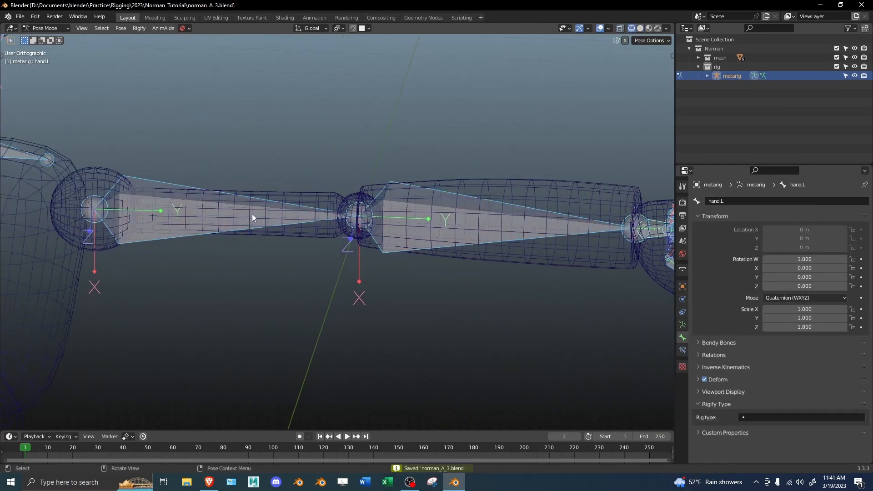
Step: Select upper_arm.L and view the Rotation Axis choices in its limbs.arm options
{"action": "left_click", "coordinate": [271, 221]}
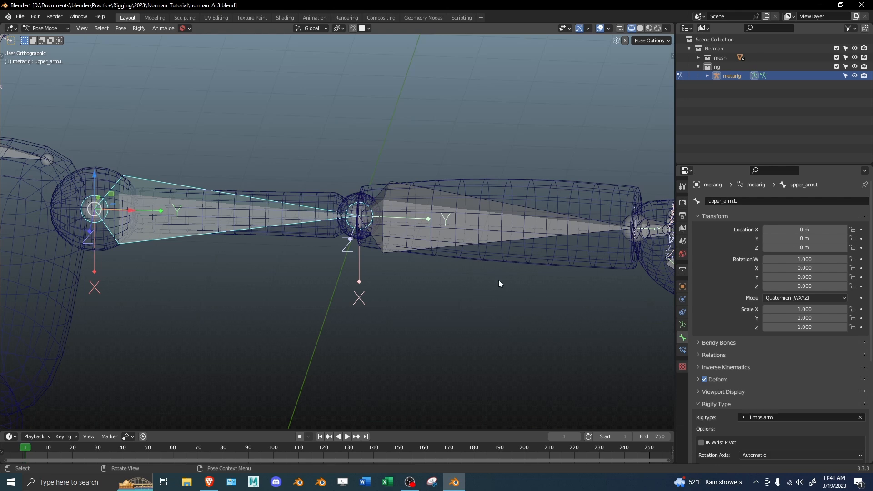
{"action": "middle_click_drag", "start_coordinate": [503, 299], "coordinate": [337, 262]}
{"action": "key", "text": "z"}
{"action": "middle_click_drag", "start_coordinate": [500, 261], "coordinate": [417, 254]}
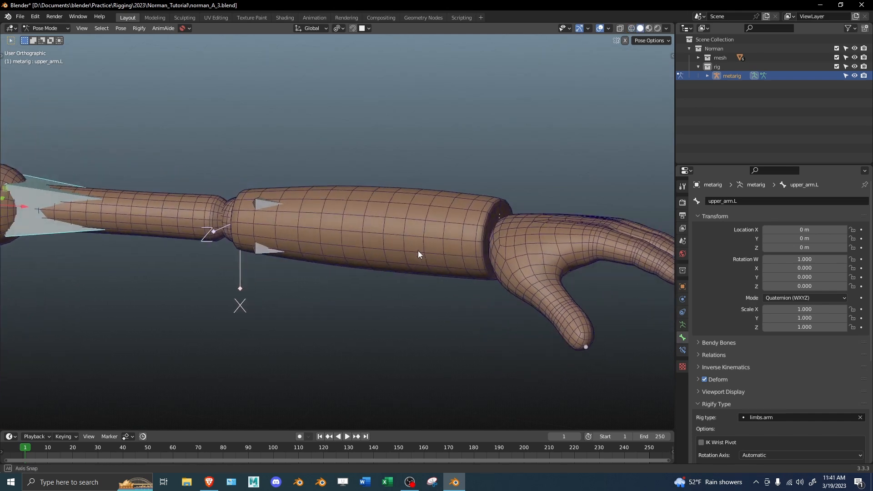
{"action": "scroll", "coordinate": [814, 355], "scroll_direction": "down", "scroll_amount": 5}
{"action": "scroll", "coordinate": [815, 355], "scroll_direction": "down", "scroll_amount": 4}
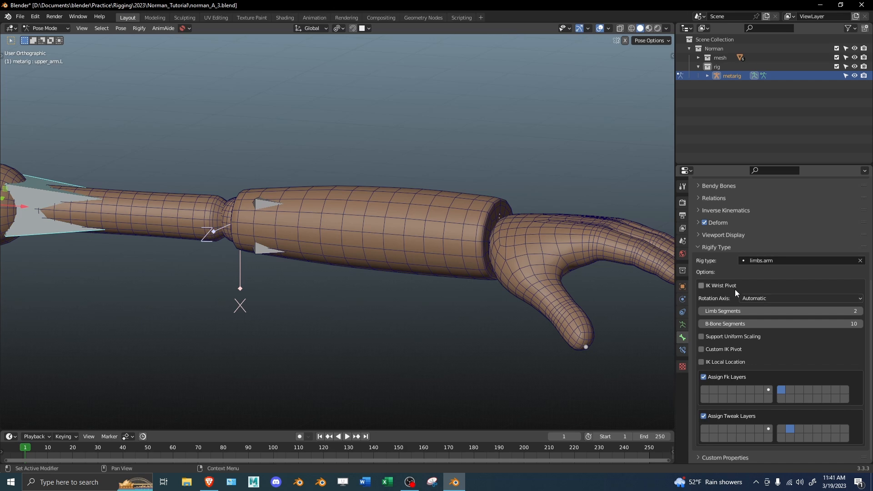
{"action": "left_click", "coordinate": [758, 299]}
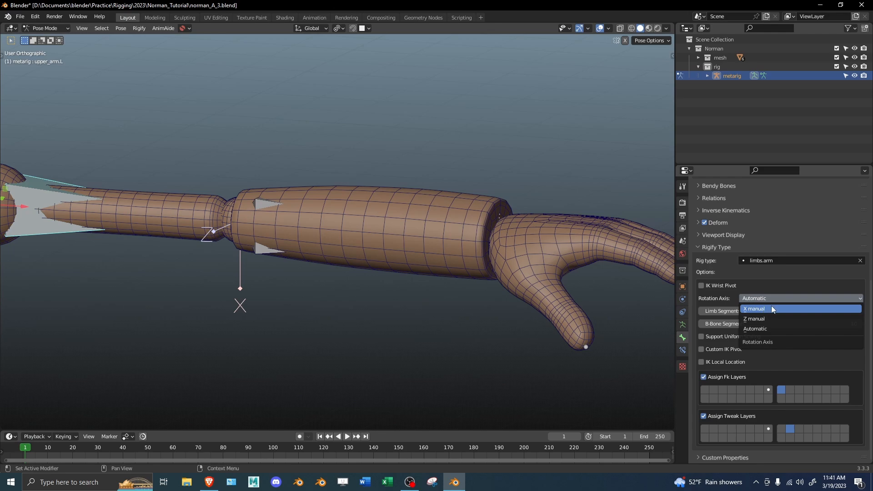
Step: Try to raise the left elbow joint in Edit Mode from the front view
{"action": "middle_click_drag", "start_coordinate": [302, 207], "coordinate": [422, 301], "text": "shift"}
{"action": "key", "text": "shift+z"}
{"action": "middle_click_drag", "start_coordinate": [380, 199], "coordinate": [379, 215]}
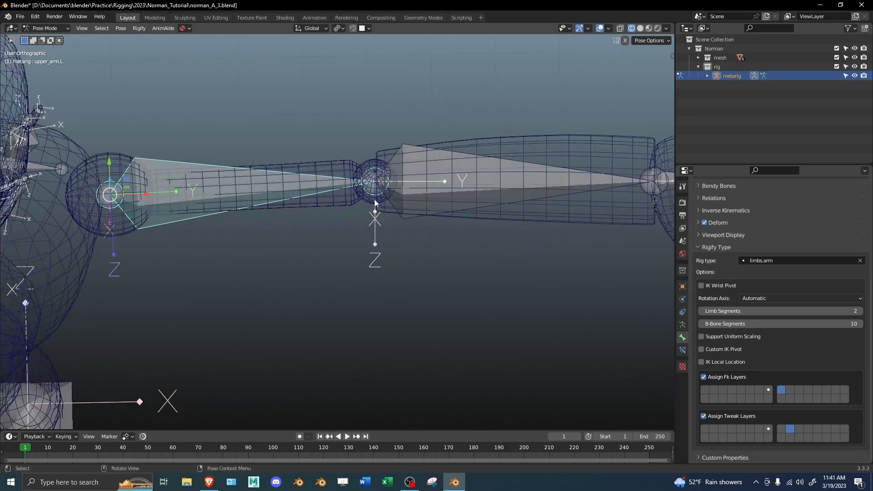
{"action": "key", "text": "Tab"}
{"action": "left_click", "coordinate": [373, 173]}
{"action": "key", "text": "KP_1"}
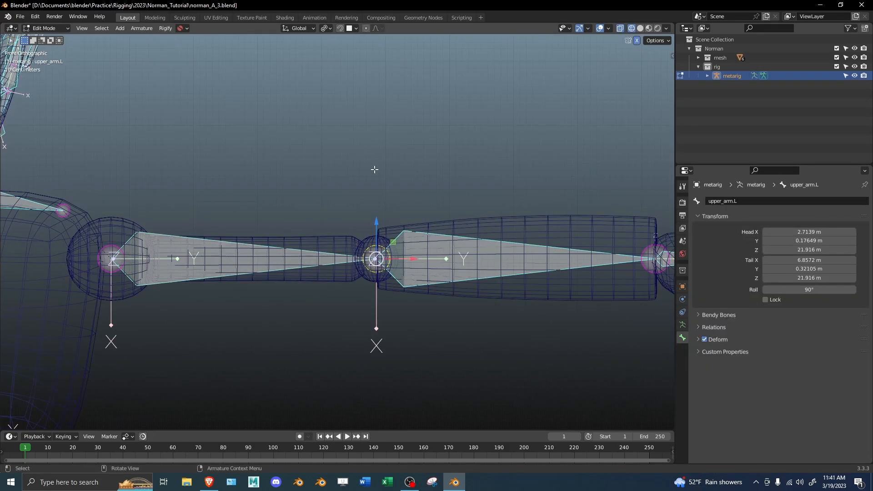
{"action": "left_click_drag", "start_coordinate": [378, 231], "coordinate": [381, 214]}
{"action": "middle_click_drag", "start_coordinate": [380, 214], "coordinate": [403, 181]}
{"action": "key", "text": "Tab"}
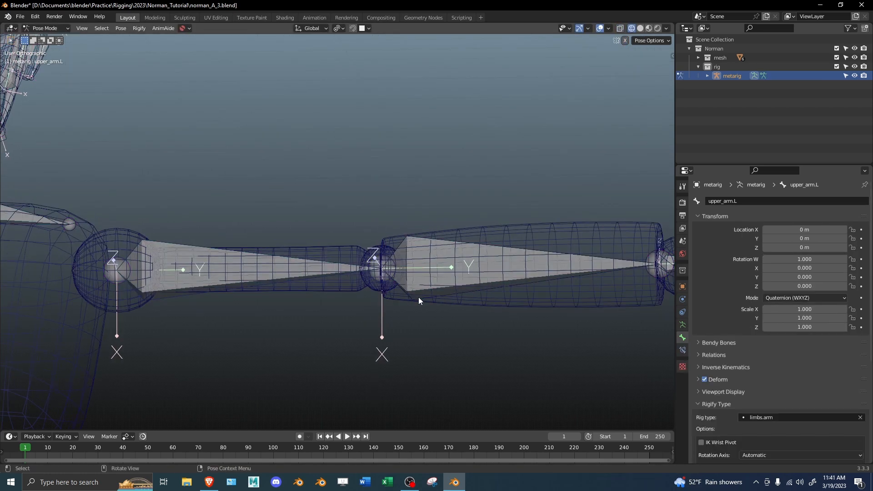
Step: Move the left elbow joint toward the character's front along Y in Edit Mode from the top view
{"action": "left_click", "coordinate": [367, 271]}
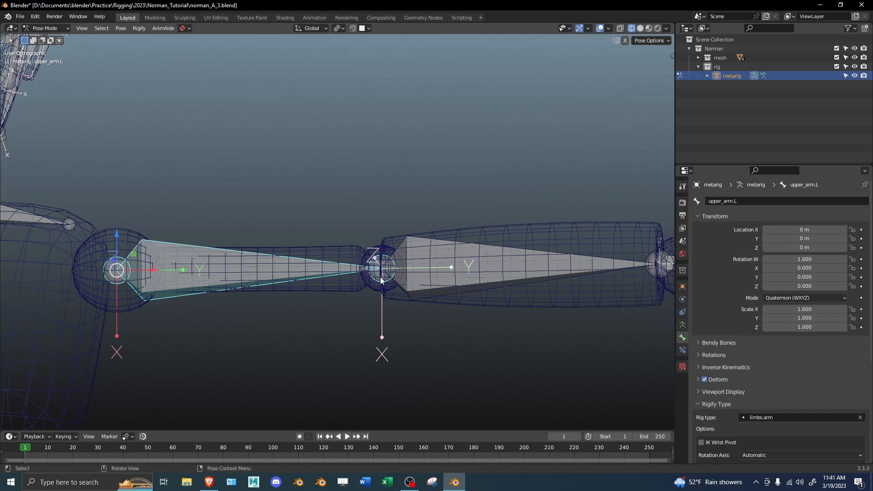
{"action": "key", "text": "KP_7"}
{"action": "key", "text": "Tab"}
{"action": "left_click", "coordinate": [381, 175]}
{"action": "left_click_drag", "start_coordinate": [375, 130], "coordinate": [375, 155]}
{"action": "key", "text": "Tab"}
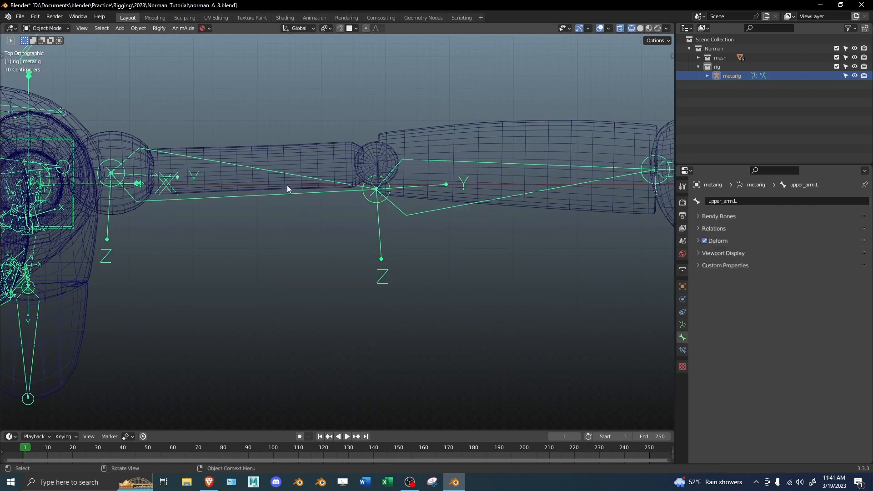
Step: Return to solid shading in Object Mode and generate the Rigify rig from the metarig
{"action": "left_click", "coordinate": [303, 183]}
{"action": "key", "text": "shift+z"}
{"action": "left_click_drag", "start_coordinate": [351, 208], "coordinate": [354, 193], "text": "alt"}
{"action": "left_click", "coordinate": [354, 193]}
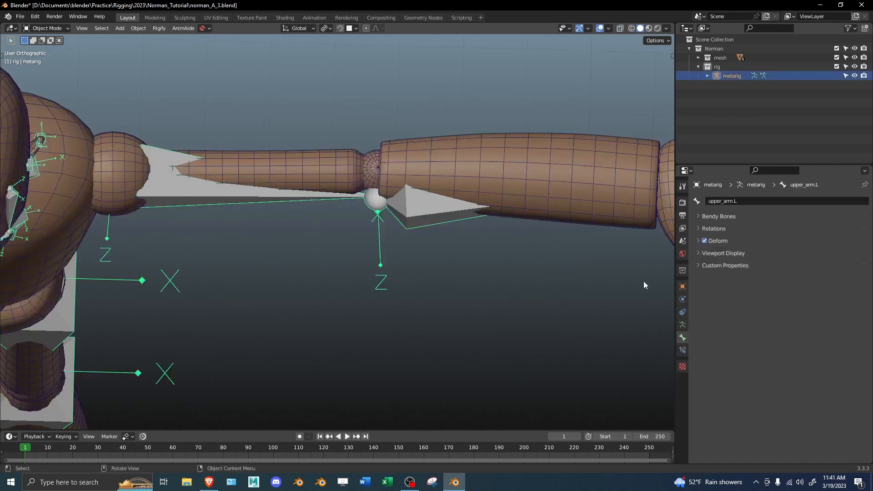
{"action": "left_click", "coordinate": [682, 324]}
{"action": "scroll", "coordinate": [786, 452], "scroll_direction": "down", "scroll_amount": 4}
{"action": "left_click", "coordinate": [785, 395]}
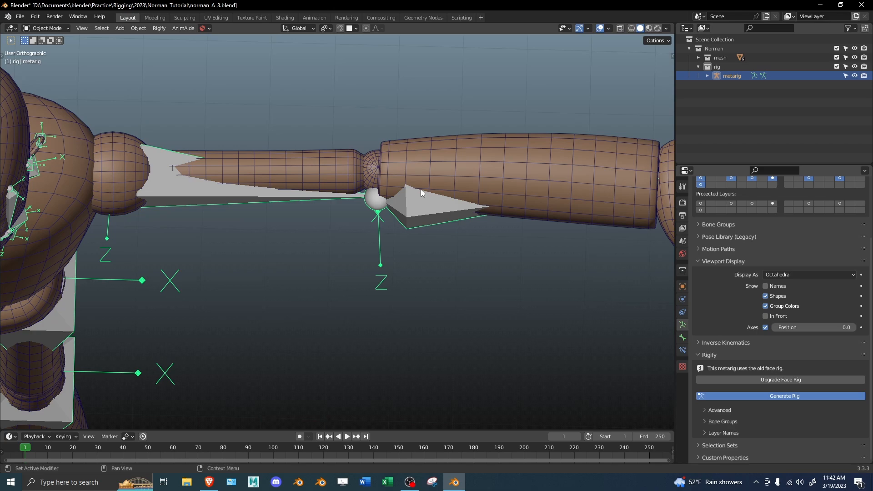
Step: Try moving the generated rig's hand_ik.L control in Pose Mode to test the elbow bend, and cancel the move
{"action": "key", "text": "ctrl+Tab"}
{"action": "middle_click_drag", "start_coordinate": [555, 226], "coordinate": [527, 281]}
{"action": "left_click", "coordinate": [517, 275]}
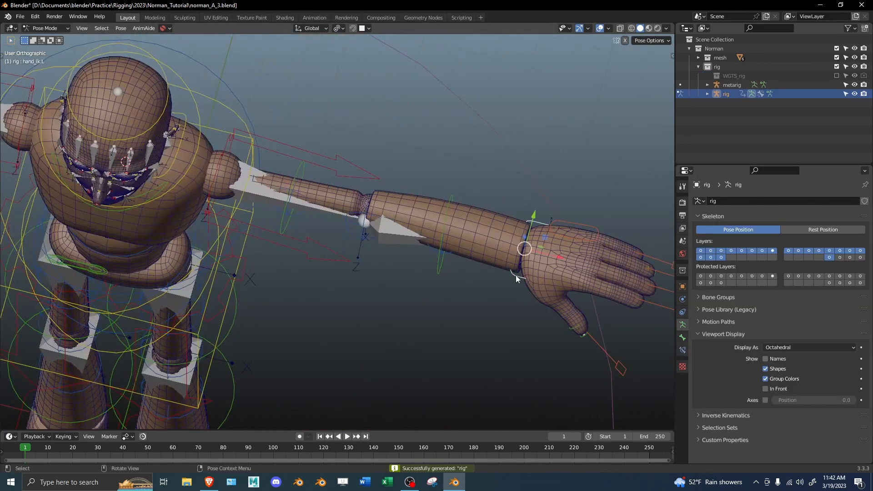
{"action": "key", "text": "g"}
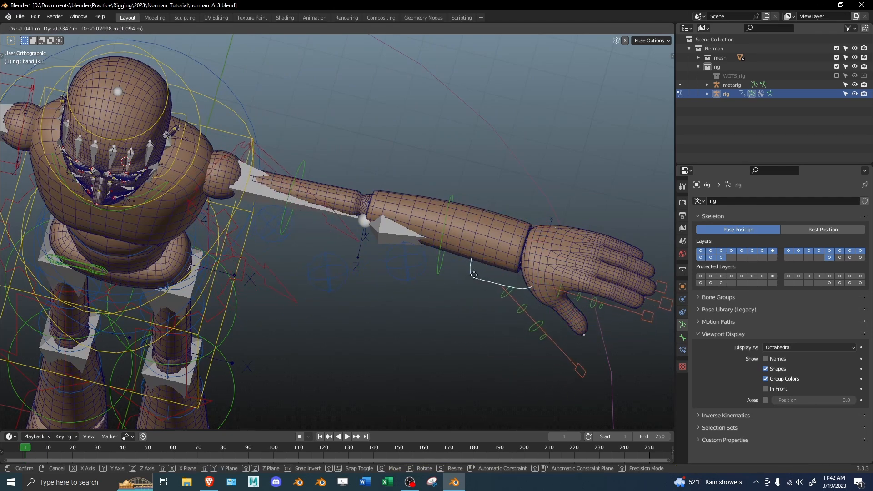
{"action": "key", "text": "Escape"}
{"action": "middle_click_drag", "start_coordinate": [421, 264], "coordinate": [444, 286]}
{"action": "key", "text": "ctrl+Tab"}
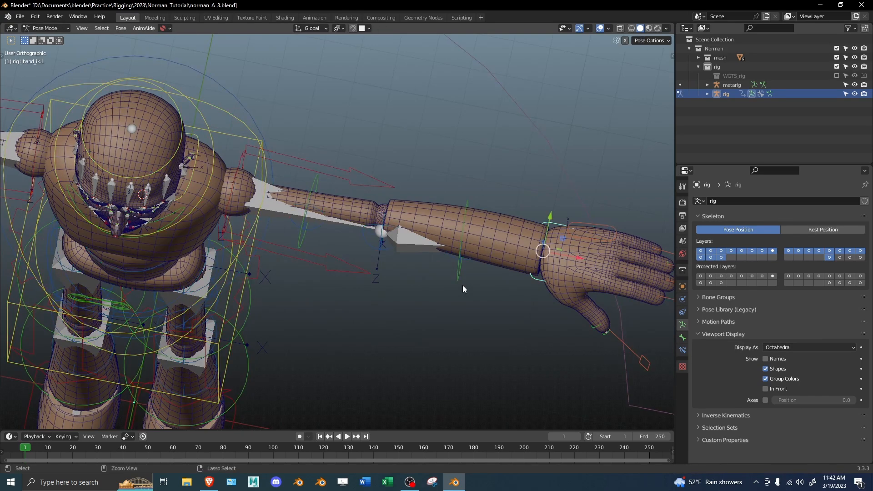
Step: Undo the rig generation and the forward elbow move, going back to the metarig in Edit Mode
{"action": "key", "text": "ctrl+Tab"}
{"action": "key", "text": "ctrl+z"}
{"action": "key", "text": "ctrl+z"}
{"action": "key", "text": "ctrl+z"}
{"action": "key", "text": "ctrl+z"}
{"action": "key", "text": "ctrl+z"}
{"action": "key", "text": "ctrl+z"}
{"action": "key", "text": "ctrl+z"}
{"action": "key", "text": "ctrl+z"}
{"action": "key", "text": "ctrl+z"}
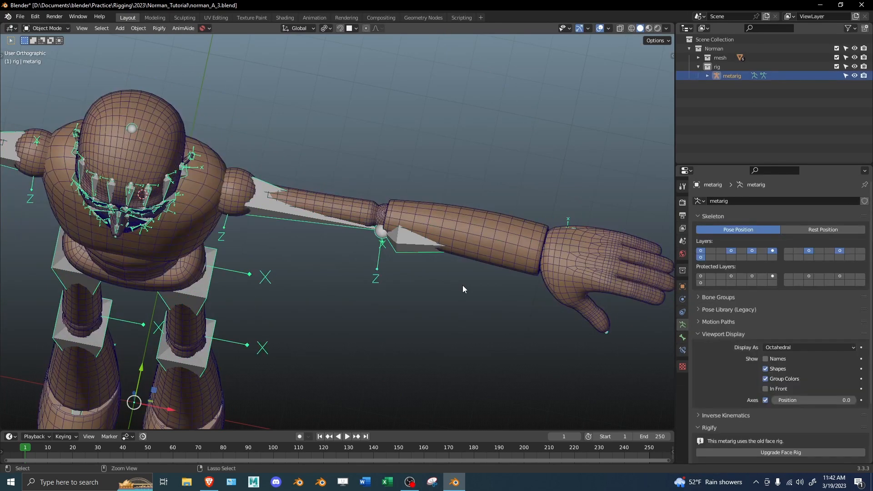
Step: Try moving the metarig's left elbow joint backward along Y in wireframe shading from the top view
{"action": "key", "text": "KP_7"}
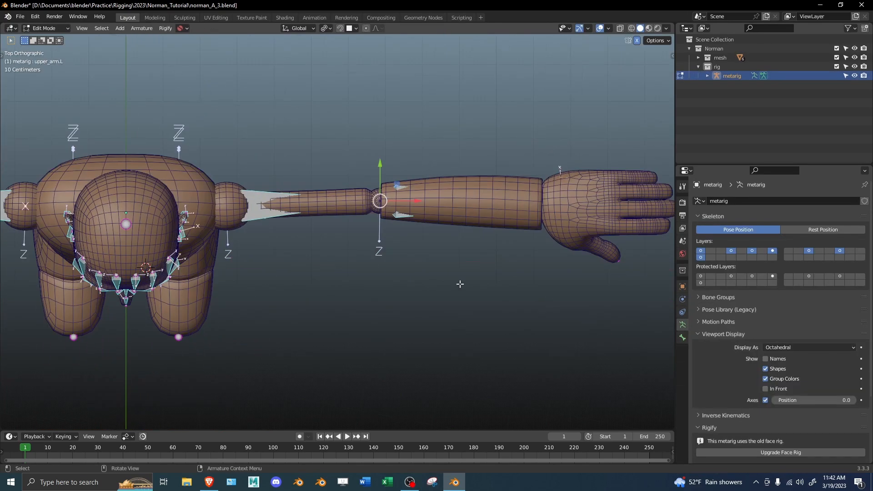
{"action": "key", "text": "shift+z"}
{"action": "scroll", "coordinate": [418, 214], "scroll_direction": "up", "scroll_amount": 3}
{"action": "middle_click_drag", "start_coordinate": [431, 201], "coordinate": [397, 222], "text": "shift"}
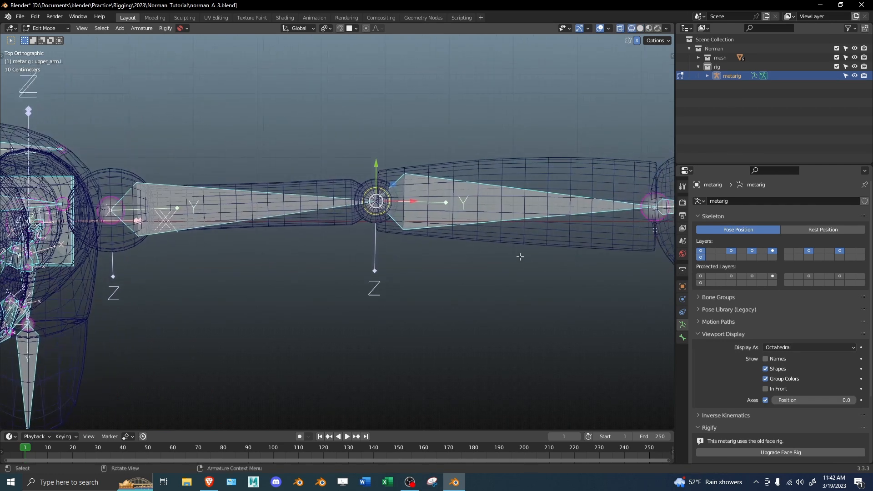
{"action": "key", "text": "g"}
{"action": "key", "text": "y"}
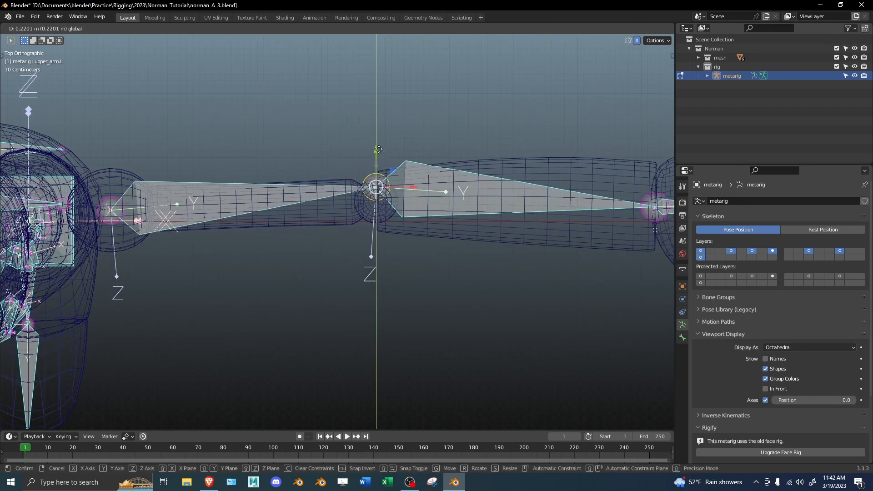
{"action": "left_click_drag", "start_coordinate": [379, 147], "coordinate": [382, 154]}
{"action": "right_click", "coordinate": [382, 154]}
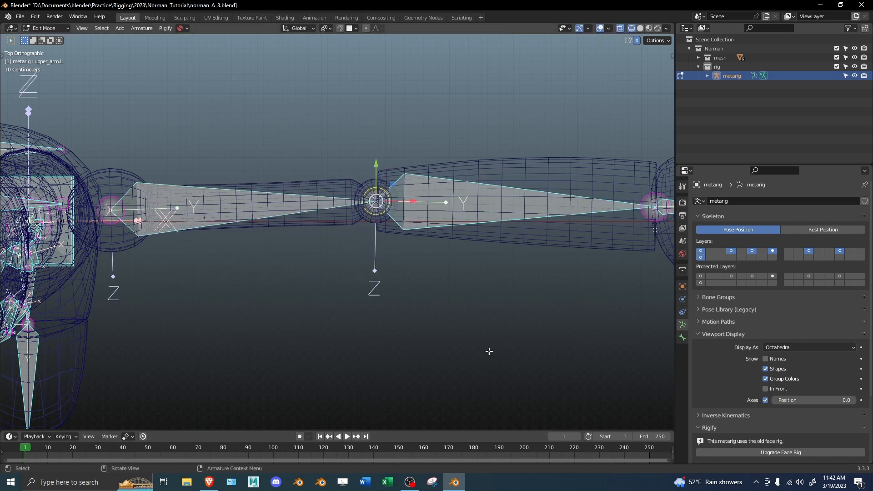
{"action": "scroll", "coordinate": [406, 236], "scroll_direction": "up", "scroll_amount": 2}
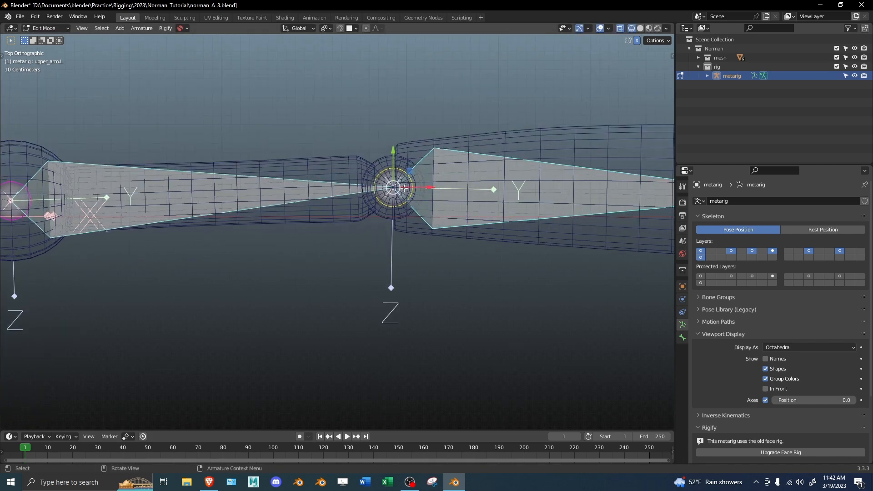
{"action": "scroll", "coordinate": [444, 256], "scroll_direction": "down", "scroll_amount": 3}
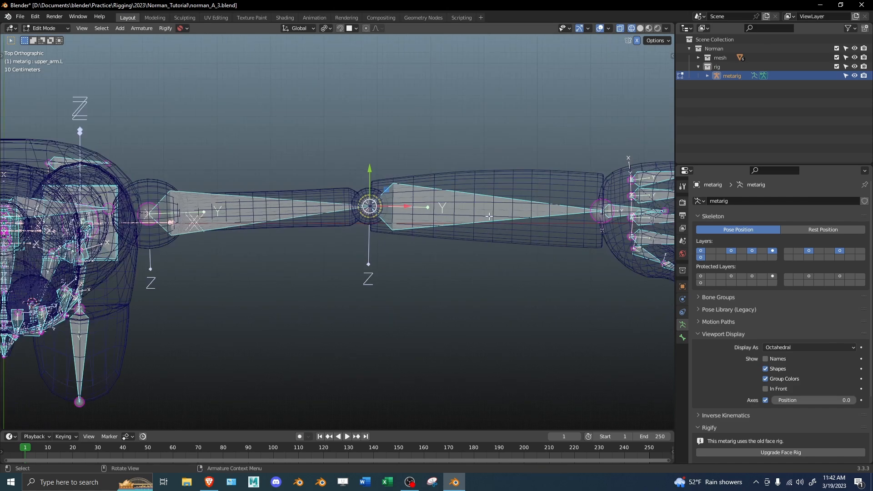
Step: In Pose Mode, set the Rigify rotation axis of the metarig's upper_arm.L bone to X manual
{"action": "key", "text": "ctrl+Tab"}
{"action": "left_click", "coordinate": [247, 208]}
{"action": "scroll", "coordinate": [771, 336], "scroll_direction": "down", "scroll_amount": 4}
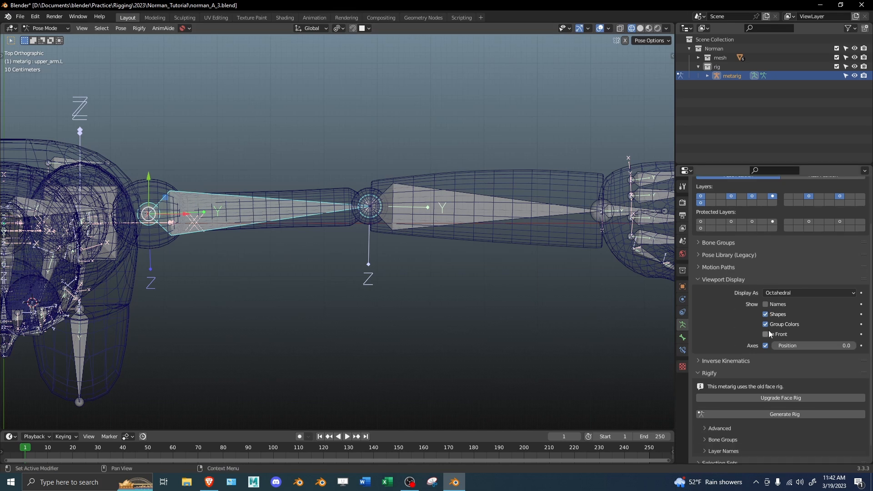
{"action": "left_click", "coordinate": [681, 337]}
{"action": "scroll", "coordinate": [802, 316], "scroll_direction": "down", "scroll_amount": 5}
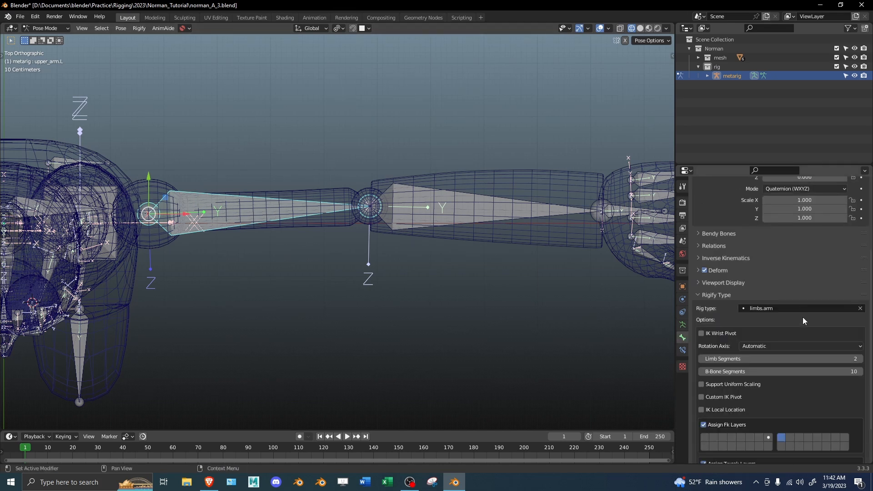
{"action": "left_click", "coordinate": [768, 298]}
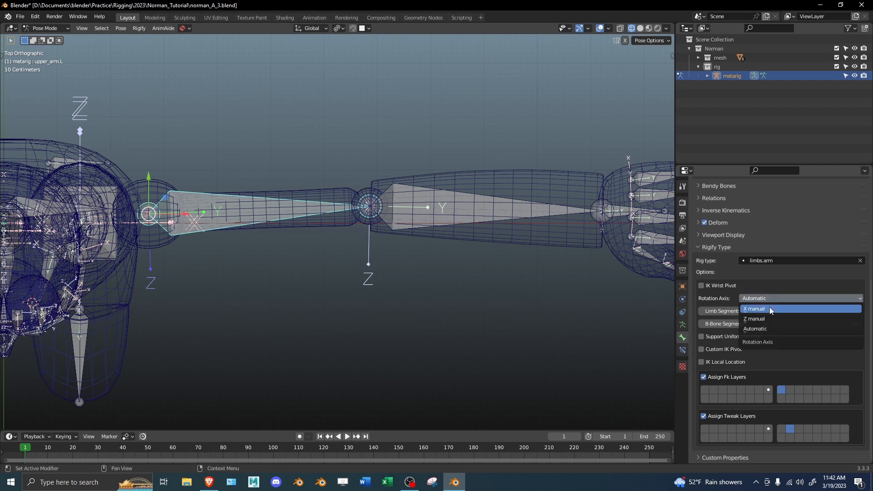
{"action": "left_click", "coordinate": [769, 307]}
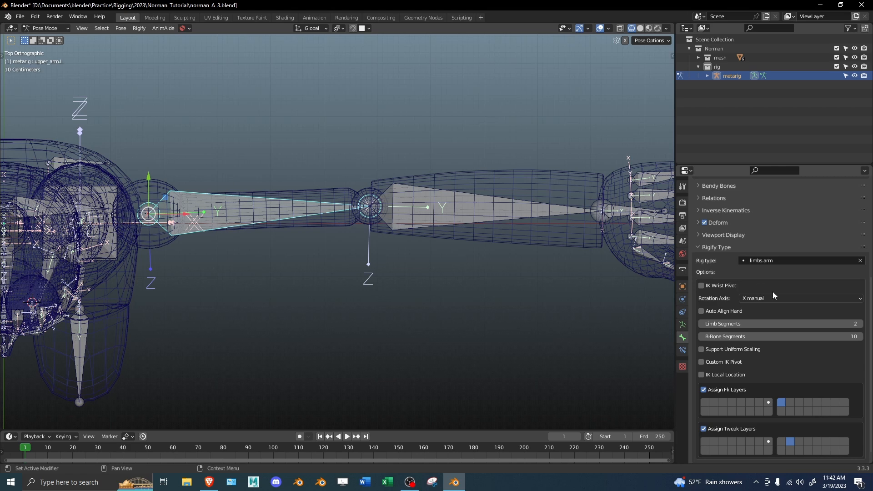
Step: Set the Rigify rotation axis of the opposite upper_arm.R bone to X manual
{"action": "scroll", "coordinate": [472, 243], "scroll_direction": "down", "scroll_amount": 1}
{"action": "middle_click_drag", "start_coordinate": [312, 241], "coordinate": [637, 216], "text": "shift"}
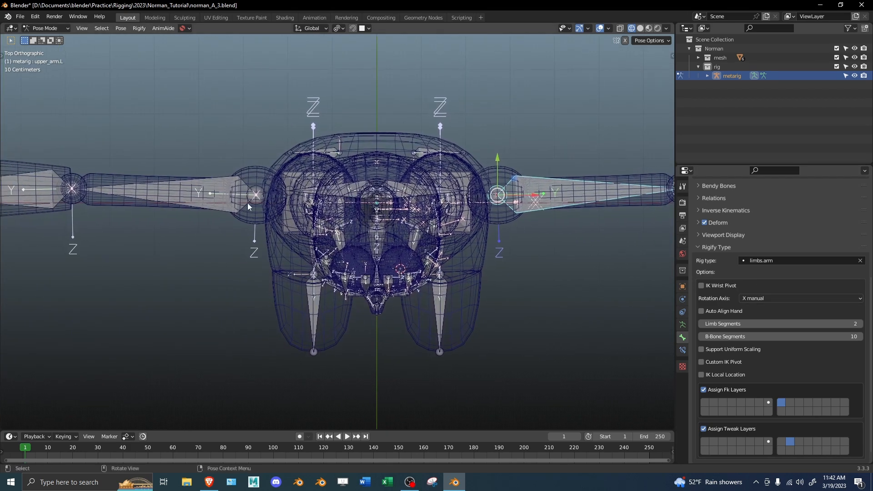
{"action": "left_click", "coordinate": [209, 197]}
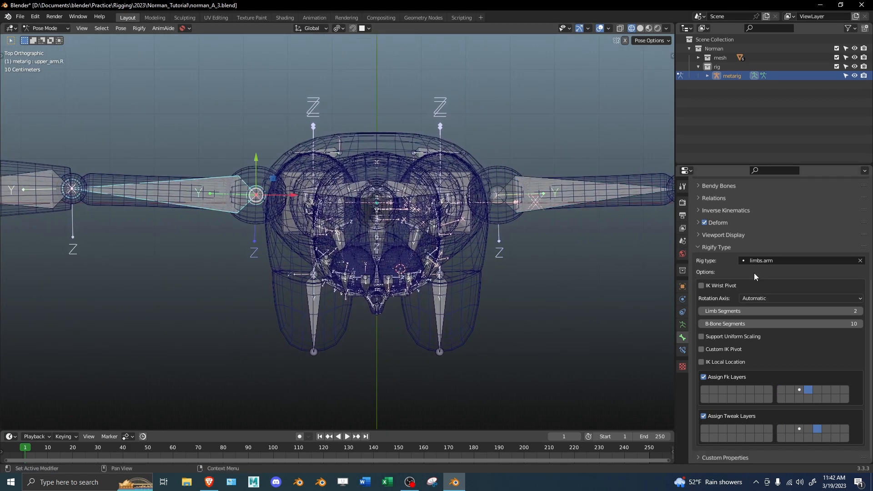
{"action": "left_click", "coordinate": [778, 296]}
{"action": "left_click", "coordinate": [776, 306]}
Step: Return to solid shading in Object Mode and generate the Rigify rig with the manual arm axes
{"action": "scroll", "coordinate": [336, 179], "scroll_direction": "down", "scroll_amount": 2}
{"action": "middle_click_drag", "start_coordinate": [390, 183], "coordinate": [228, 164], "text": "shift"}
{"action": "mouse_move", "coordinate": [389, 220]}
{"action": "middle_mouse_down"}
{"action": "mouse_move", "coordinate": [399, 209]}
{"action": "mouse_move", "coordinate": [401, 166]}
{"action": "mouse_move", "coordinate": [321, 188]}
{"action": "middle_mouse_up"}
{"action": "key", "text": "ctrl+Tab"}
{"action": "key", "text": "shift+z"}
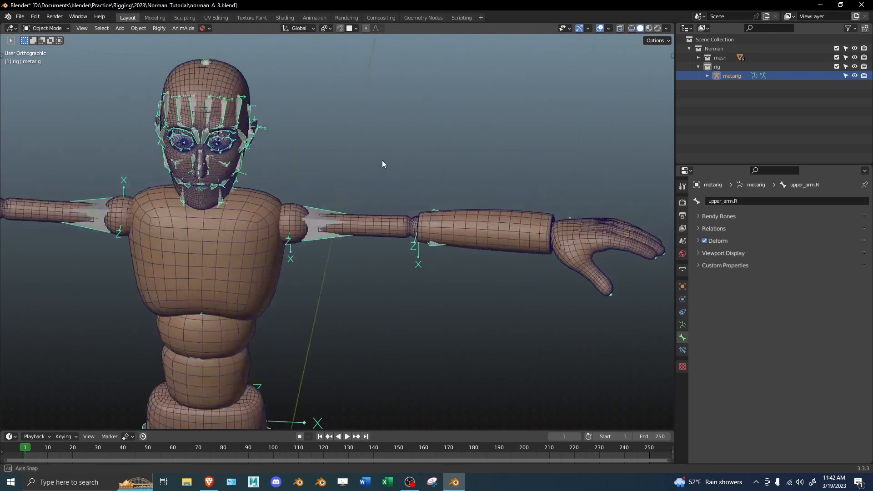
{"action": "left_click", "coordinate": [682, 325]}
{"action": "scroll", "coordinate": [786, 318], "scroll_direction": "down", "scroll_amount": 4}
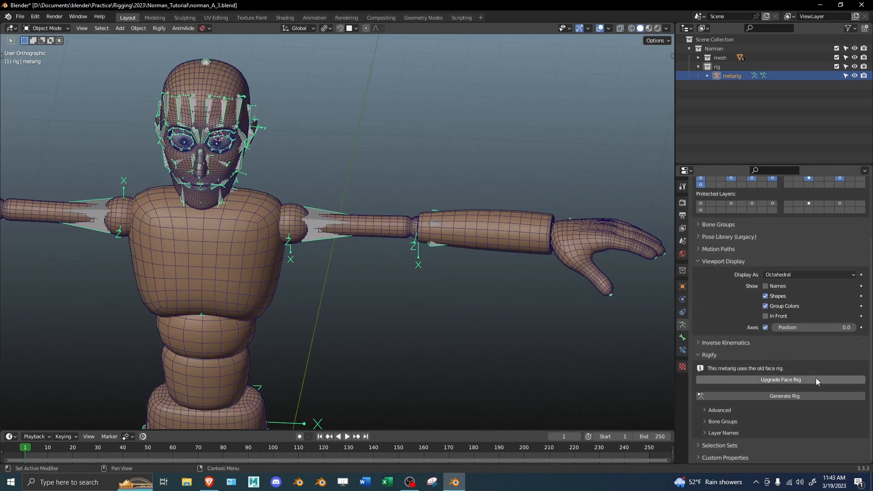
{"action": "left_click", "coordinate": [807, 396]}
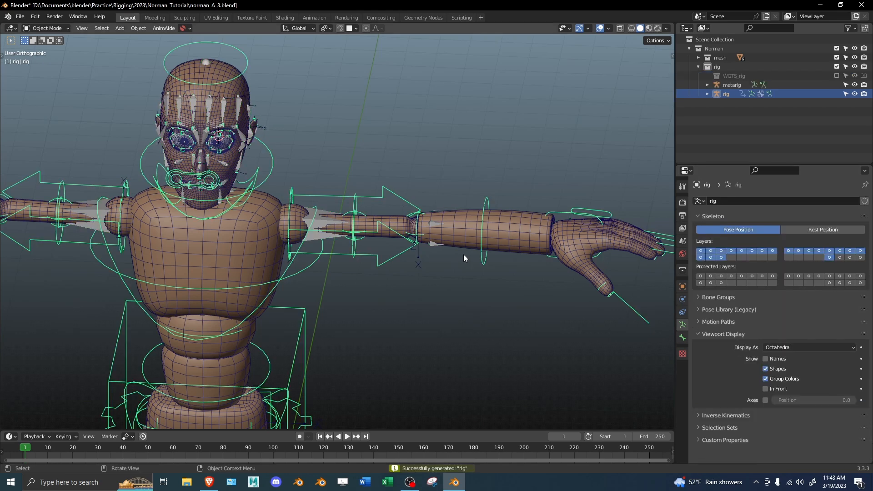
Step: Test the elbow bend in Pose Mode by moving the generated rig's hand_ik.L control, cancelling each move
{"action": "scroll", "coordinate": [491, 256], "scroll_direction": "up", "scroll_amount": 2}
{"action": "left_click", "coordinate": [595, 211]}
{"action": "scroll", "coordinate": [595, 214], "scroll_direction": "down", "scroll_amount": 2}
{"action": "key", "text": "g"}
{"action": "right_click", "coordinate": [567, 257]}
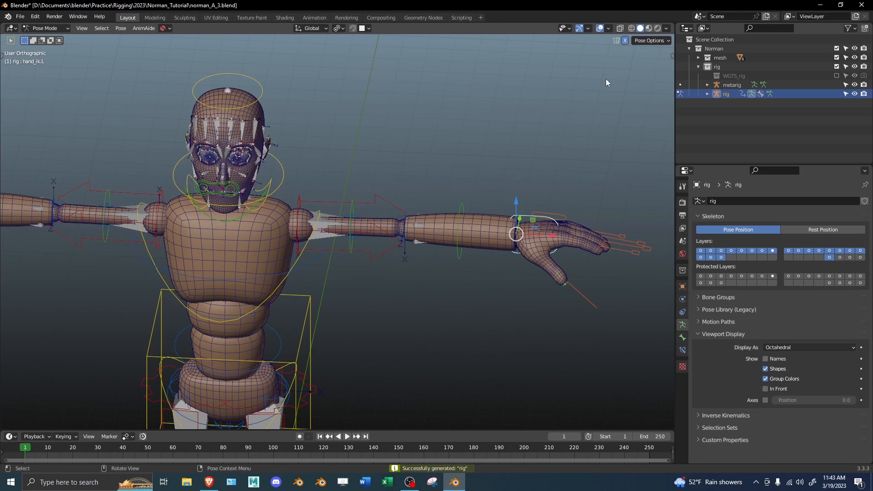
{"action": "key", "text": "g"}
{"action": "right_click", "coordinate": [498, 192]}
{"action": "scroll", "coordinate": [491, 202], "scroll_direction": "down", "scroll_amount": 3}
{"action": "key", "text": "g"}
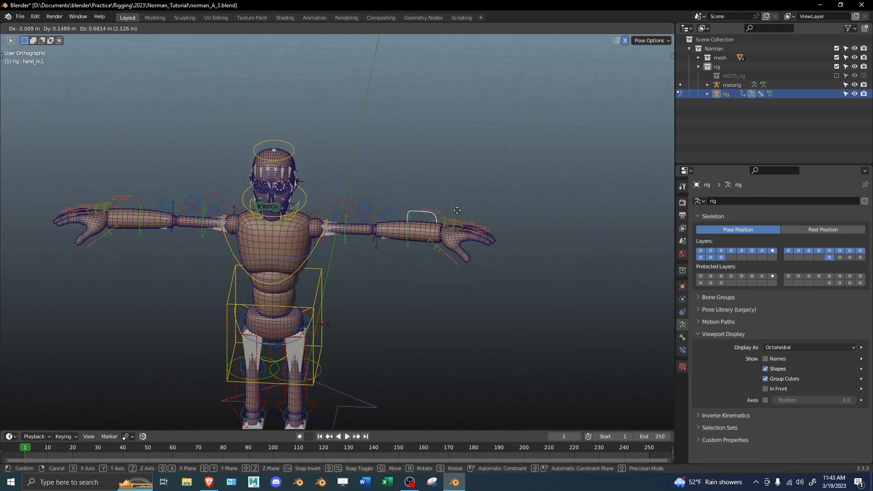
{"action": "right_click", "coordinate": [463, 214]}
Step: Leave Pose Mode and undo the rig generation to get back to the metarig
{"action": "scroll", "coordinate": [428, 217], "scroll_direction": "up", "scroll_amount": 3}
{"action": "key", "text": "ctrl+Tab"}
{"action": "key", "text": "ctrl+z"}
{"action": "key", "text": "ctrl+z"}
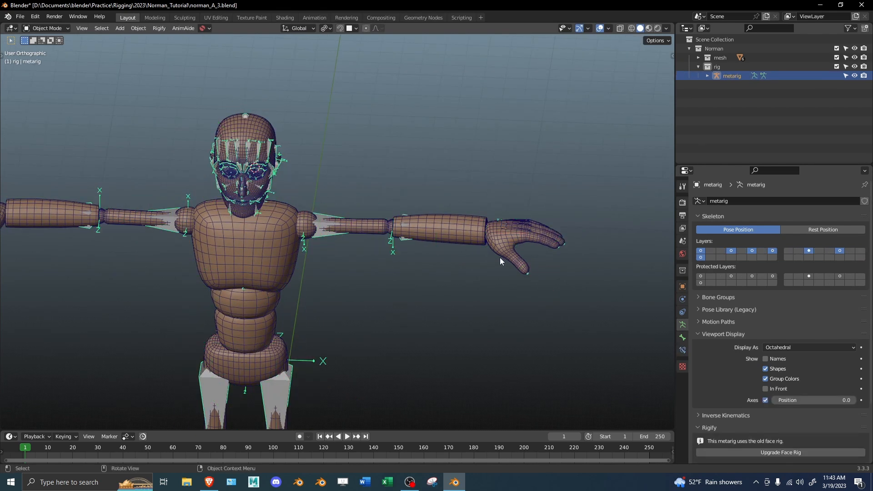
Step: In wireframe shading and Pose Mode, select the left index finger's base bone f_index.01.L and show its Rigify Type options
{"action": "scroll", "coordinate": [517, 256], "scroll_direction": "up", "scroll_amount": 2}
{"action": "key", "text": "shift+z"}
{"action": "middle_click_drag", "start_coordinate": [498, 239], "coordinate": [330, 214], "text": "shift"}
{"action": "scroll", "coordinate": [455, 223], "scroll_direction": "up", "scroll_amount": 2}
{"action": "scroll", "coordinate": [473, 212], "scroll_direction": "up", "scroll_amount": 2}
{"action": "middle_click_drag", "start_coordinate": [485, 202], "coordinate": [364, 239], "text": "shift"}
{"action": "scroll", "coordinate": [400, 223], "scroll_direction": "up", "scroll_amount": 3}
{"action": "middle_click_drag", "start_coordinate": [473, 189], "coordinate": [312, 179], "text": "shift"}
{"action": "key", "text": "ctrl+Tab"}
{"action": "scroll", "coordinate": [336, 252], "scroll_direction": "up", "scroll_amount": 2}
{"action": "left_click", "coordinate": [336, 251]}
{"action": "middle_click_drag", "start_coordinate": [388, 254], "coordinate": [314, 179]}
{"action": "left_click", "coordinate": [682, 337]}
{"action": "scroll", "coordinate": [722, 321], "scroll_direction": "down", "scroll_amount": 5}
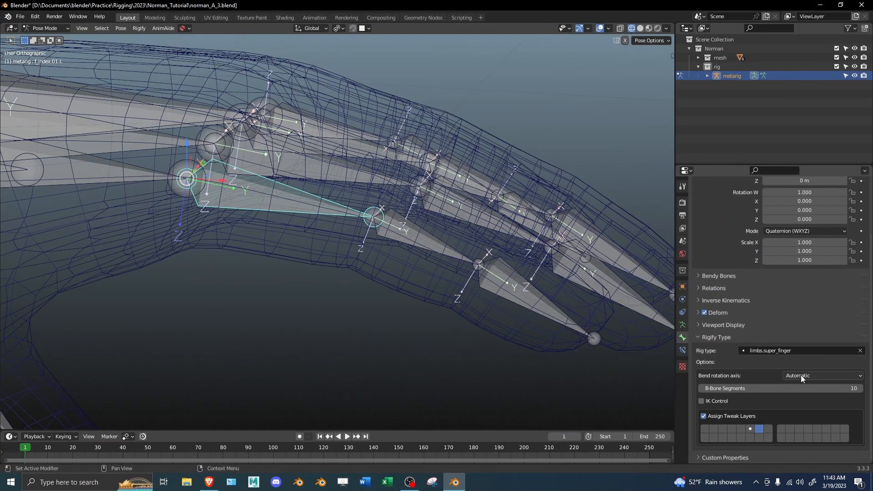
Step: Check the index finger's bone axes and set the bend rotation axis of f_index.01.L to X manual
{"action": "middle_click_drag", "start_coordinate": [536, 273], "coordinate": [473, 292]}
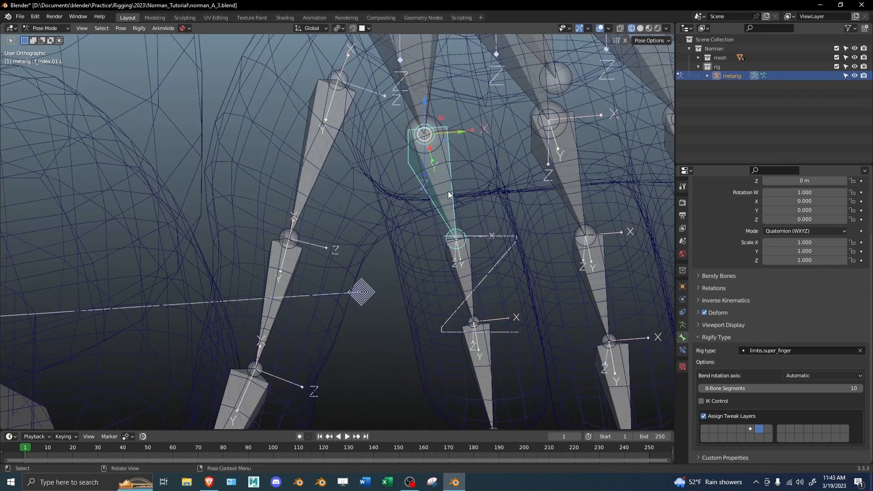
{"action": "middle_click_drag", "start_coordinate": [441, 208], "coordinate": [593, 238]}
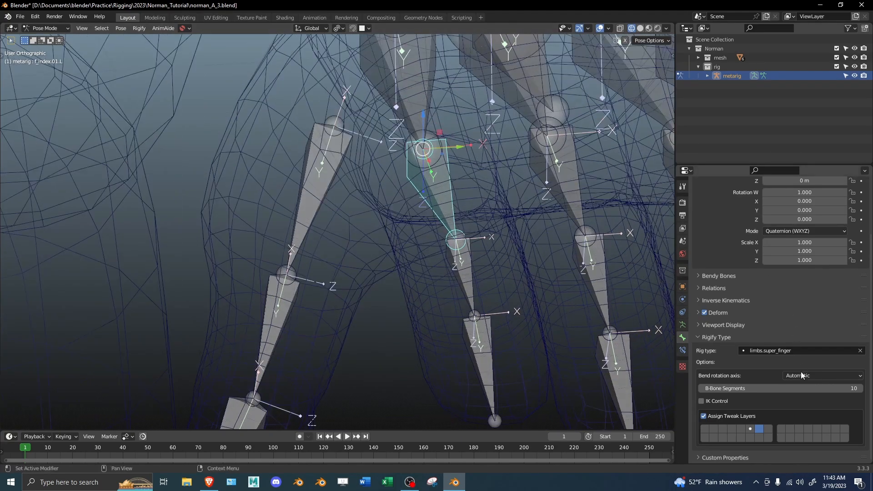
{"action": "middle_click_drag", "start_coordinate": [528, 186], "coordinate": [445, 241]}
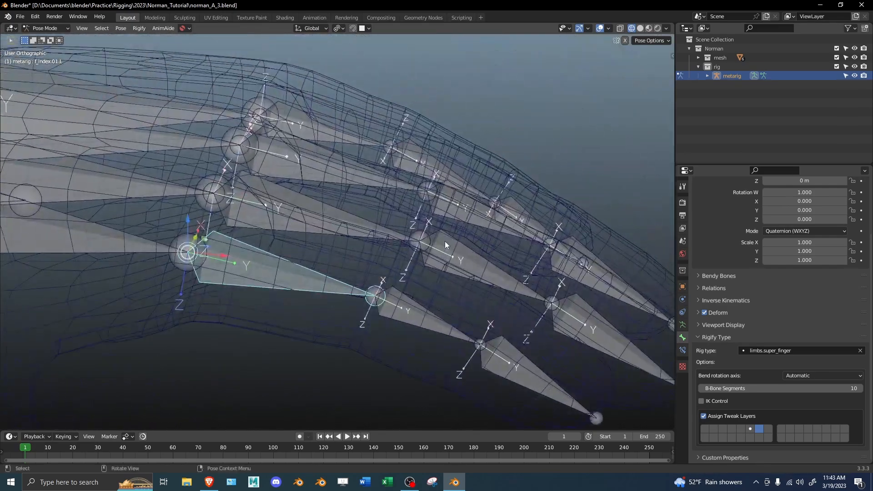
{"action": "left_click", "coordinate": [815, 375]}
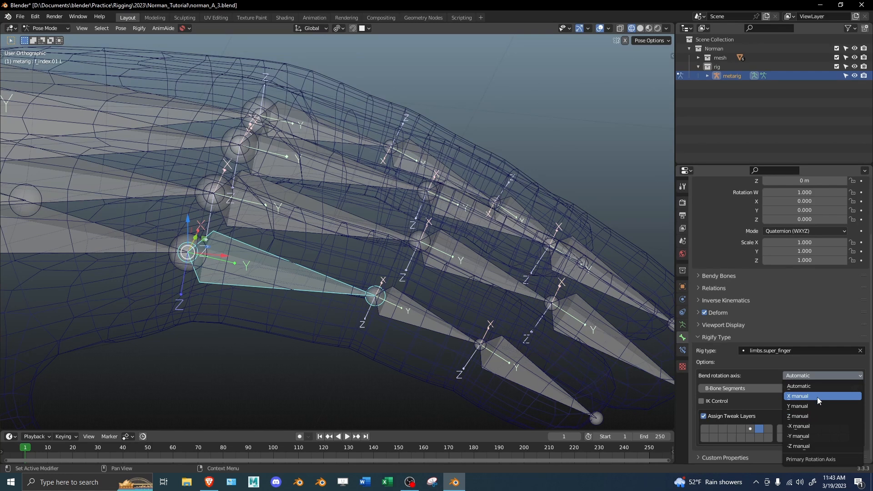
{"action": "left_click", "coordinate": [817, 397]}
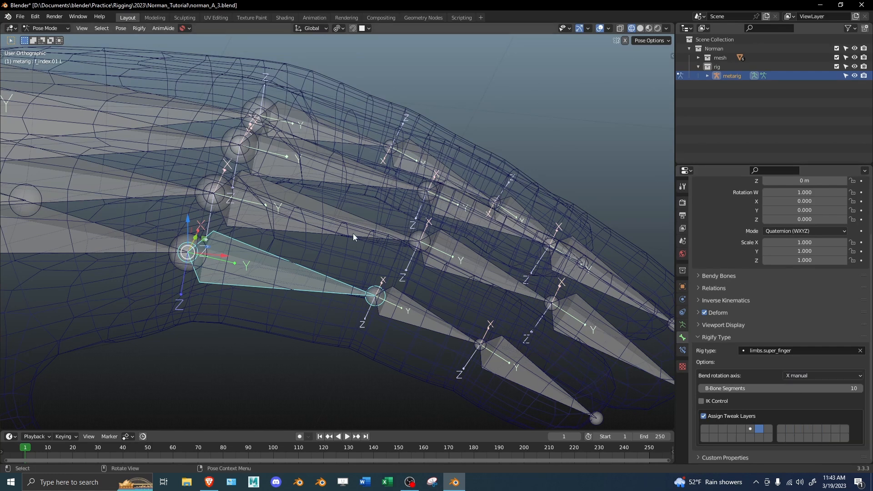
Step: Generate the rig and try scaling the left index finger's master control to test its curl, cancelling the scale
{"action": "middle_click_drag", "start_coordinate": [364, 223], "coordinate": [420, 221]}
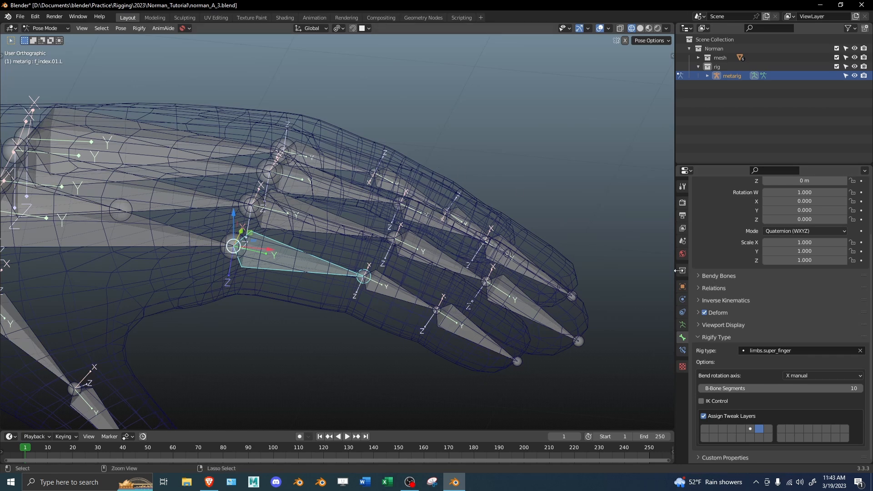
{"action": "left_click", "coordinate": [682, 324]}
{"action": "left_click", "coordinate": [768, 396]}
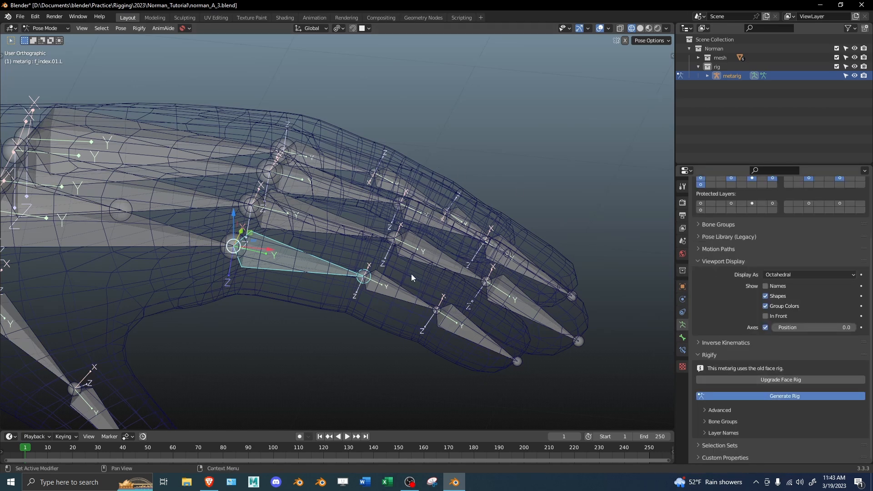
{"action": "middle_click_drag", "start_coordinate": [532, 275], "coordinate": [417, 214], "text": "shift"}
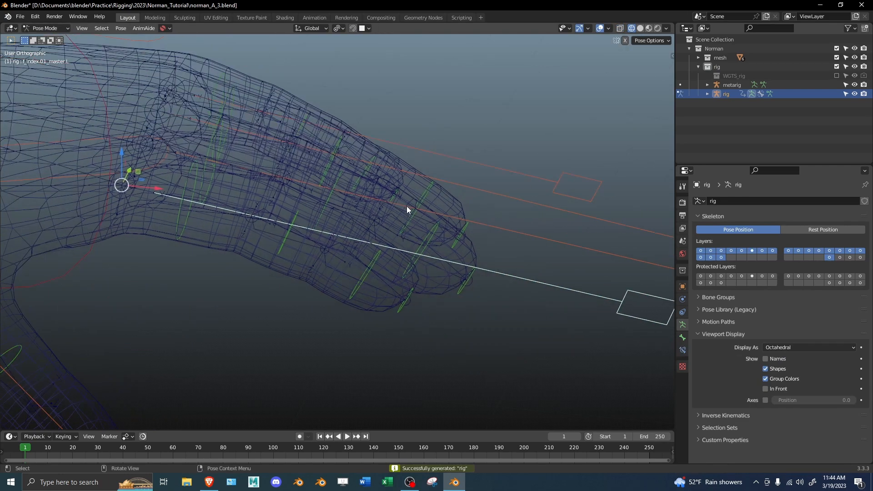
{"action": "key", "text": "s"}
{"action": "key", "text": "Escape"}
Step: Undo the generation of the finger test rig and return to the metarig in Pose Mode
{"action": "key", "text": "ctrl+Tab"}
{"action": "key", "text": "ctrl+z"}
{"action": "key", "text": "ctrl+z"}
{"action": "key", "text": "ctrl+z"}
{"action": "key", "text": "ctrl+z"}
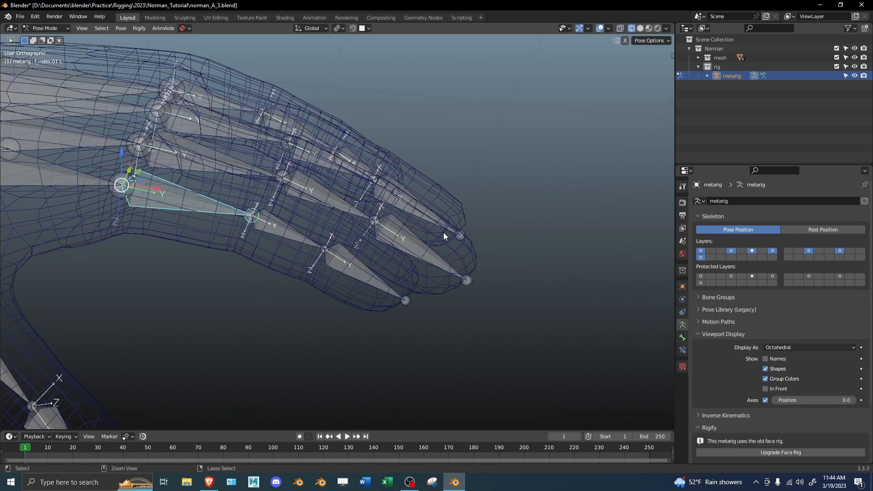
Step: Set the bend rotation axis of the left middle finger's base bone f_middle.01.L to X manual
{"action": "middle_click_drag", "start_coordinate": [257, 165], "coordinate": [441, 307], "text": "shift"}
{"action": "left_click", "coordinate": [405, 303]}
{"action": "scroll", "coordinate": [405, 303], "scroll_direction": "up", "scroll_amount": 2}
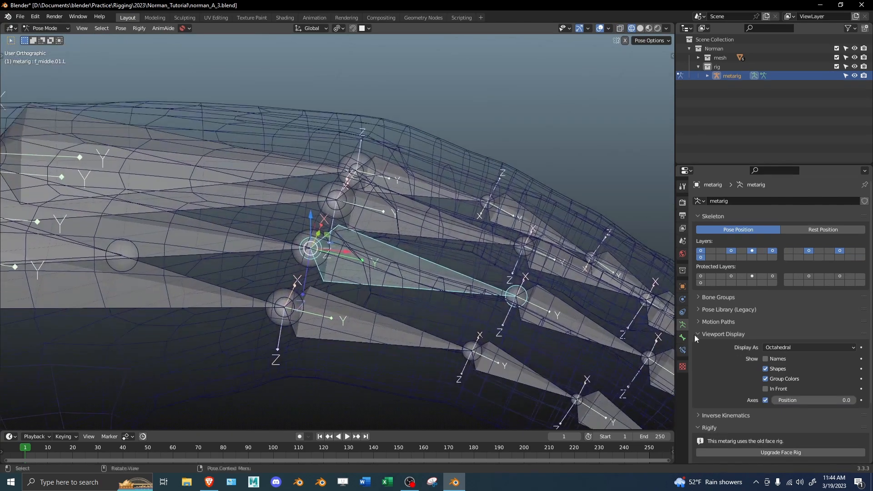
{"action": "left_click", "coordinate": [682, 338]}
{"action": "scroll", "coordinate": [778, 321], "scroll_direction": "down", "scroll_amount": 4}
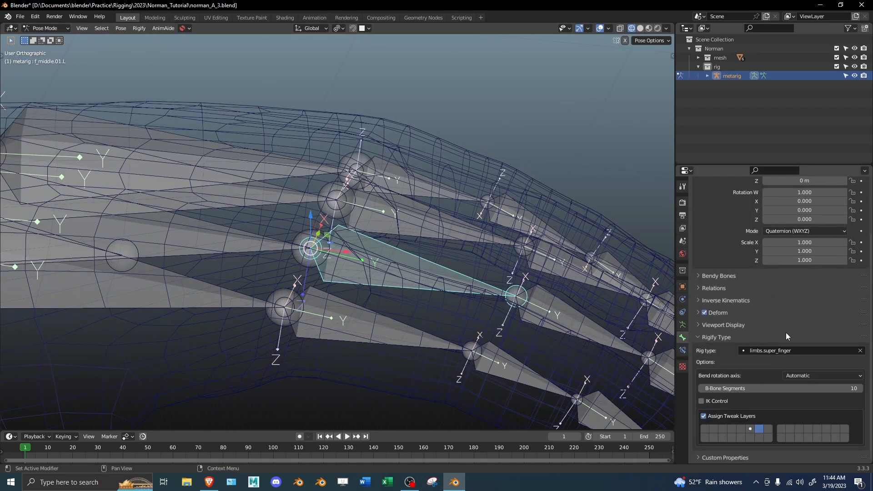
{"action": "left_click", "coordinate": [808, 375]}
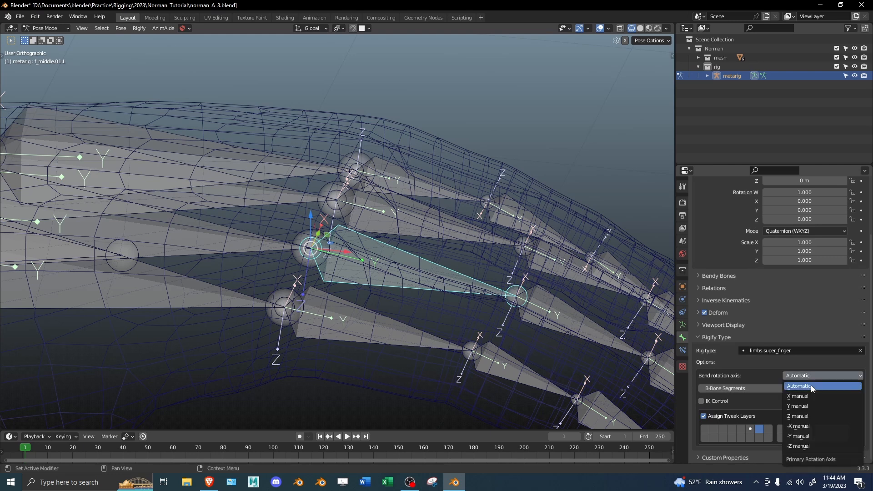
{"action": "left_click", "coordinate": [811, 395]}
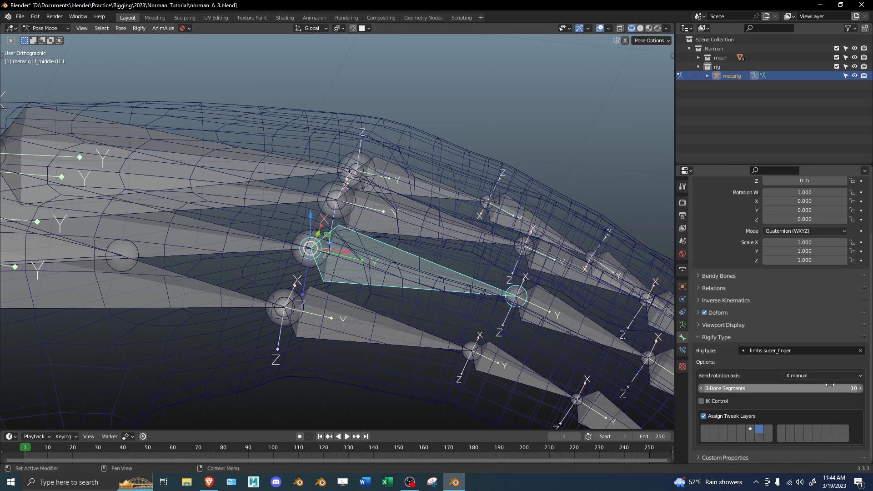
Step: Set the bend rotation axis of the left ring and pinky base bones, f_ring.01.L and f_pinky.01.L, to X manual
{"action": "left_click", "coordinate": [534, 253]}
{"action": "left_click", "coordinate": [813, 377]}
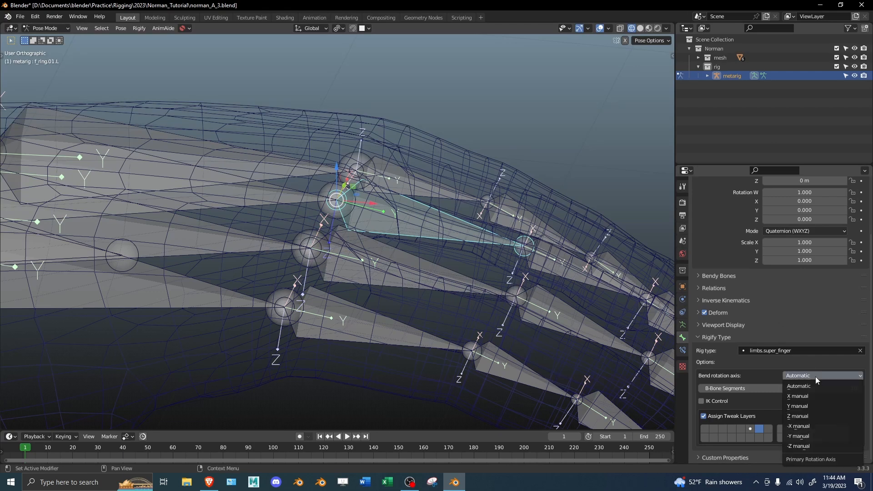
{"action": "left_click", "coordinate": [813, 386]}
{"action": "left_click", "coordinate": [445, 190]}
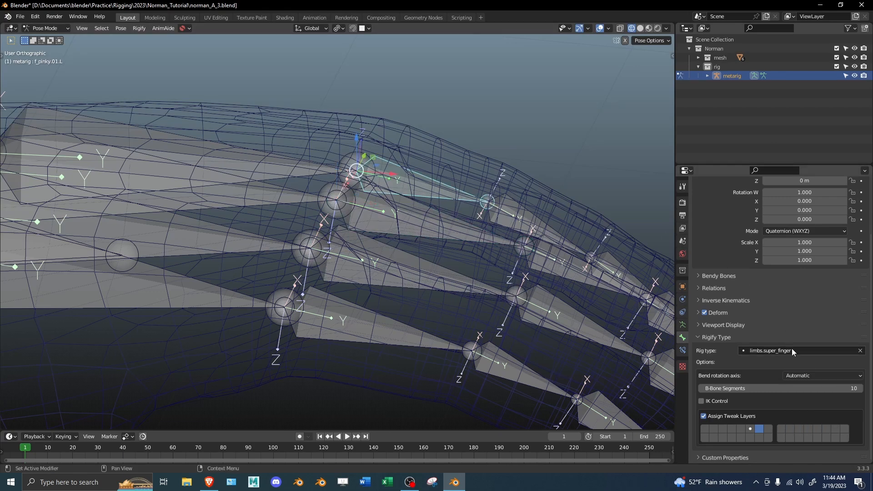
{"action": "left_click", "coordinate": [803, 373]}
{"action": "left_click", "coordinate": [805, 396]}
Step: Set the bend rotation axis of the left thumb's base bone thumb.01.L to X manual
{"action": "middle_click_drag", "start_coordinate": [450, 191], "coordinate": [465, 177]}
{"action": "middle_click_drag", "start_coordinate": [128, 263], "coordinate": [285, 179], "text": "shift"}
{"action": "left_click", "coordinate": [264, 212]}
{"action": "middle_click_drag", "start_coordinate": [279, 211], "coordinate": [450, 203]}
{"action": "left_click", "coordinate": [796, 375]}
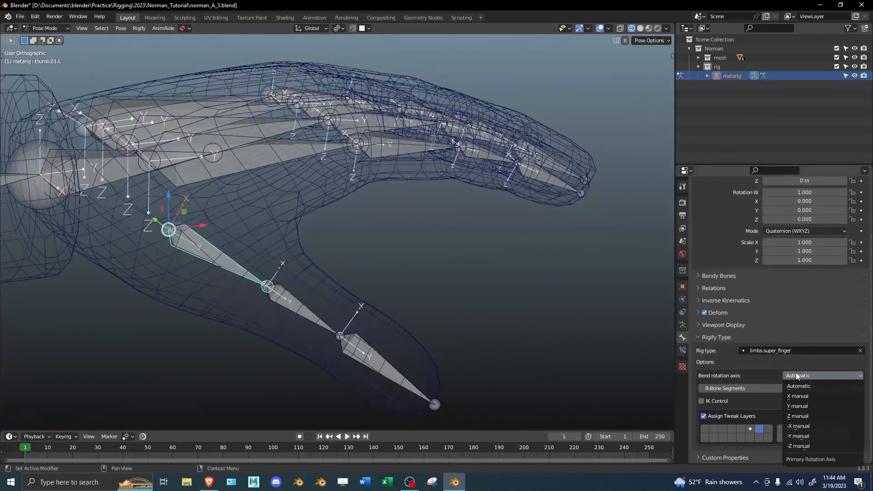
{"action": "left_click", "coordinate": [805, 395]}
{"action": "middle_click_drag", "start_coordinate": [440, 263], "coordinate": [392, 233]}
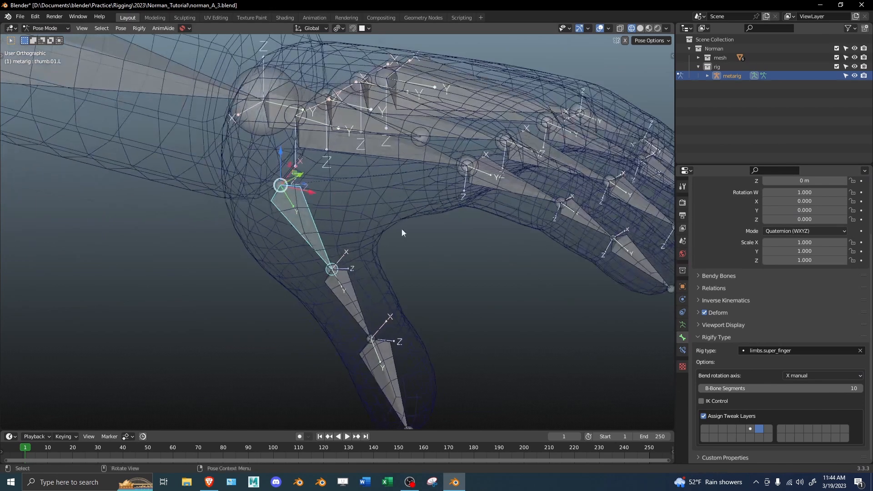
Step: Generate the rig and try scaling the left hand's finger and thumb master controls to test their curl, cancelling the scale
{"action": "key", "text": "ctrl+Tab"}
{"action": "left_click", "coordinate": [683, 324]}
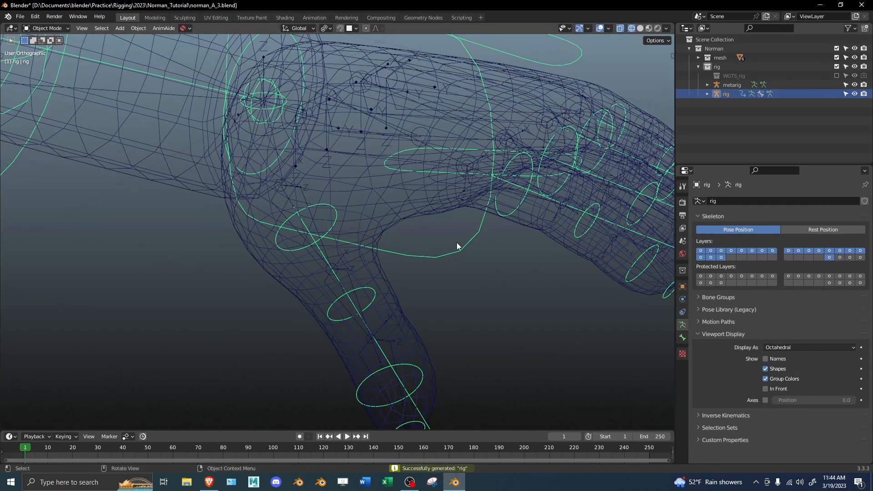
{"action": "middle_click_drag", "start_coordinate": [456, 243], "coordinate": [461, 319], "text": "ctrl"}
{"action": "key", "text": "ctrl+Tab"}
{"action": "left_click_drag", "start_coordinate": [581, 208], "coordinate": [582, 206], "text": "shift"}
{"action": "key", "text": "period"}
{"action": "left_click", "coordinate": [541, 236]}
{"action": "key", "text": "s"}
{"action": "right_click", "coordinate": [541, 302]}
{"action": "middle_click_drag", "start_coordinate": [529, 274], "coordinate": [552, 324]}
{"action": "key", "text": "s"}
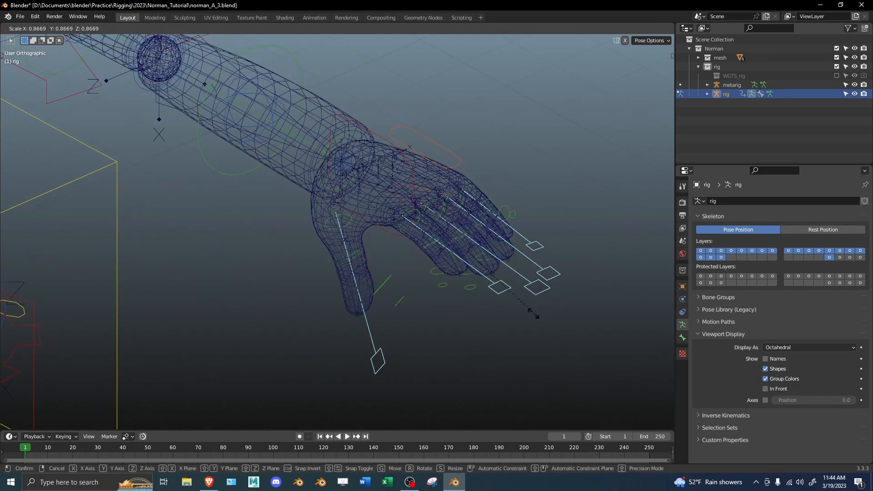
{"action": "right_click", "coordinate": [547, 310]}
Step: Undo the rig generation and return to the metarig in Pose Mode
{"action": "key", "text": "ctrl+Tab"}
{"action": "middle_click_drag", "start_coordinate": [471, 254], "coordinate": [509, 253], "text": "shift"}
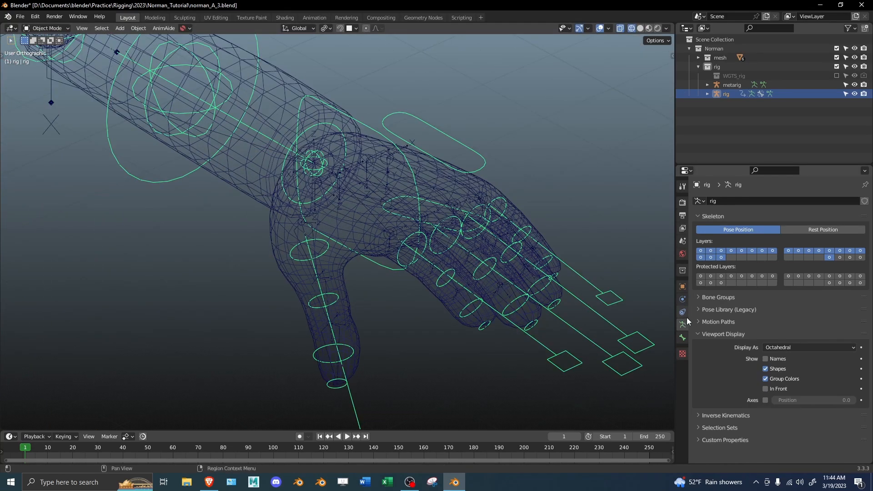
{"action": "key", "text": "ctrl+Tab"}
{"action": "left_click", "coordinate": [540, 219]}
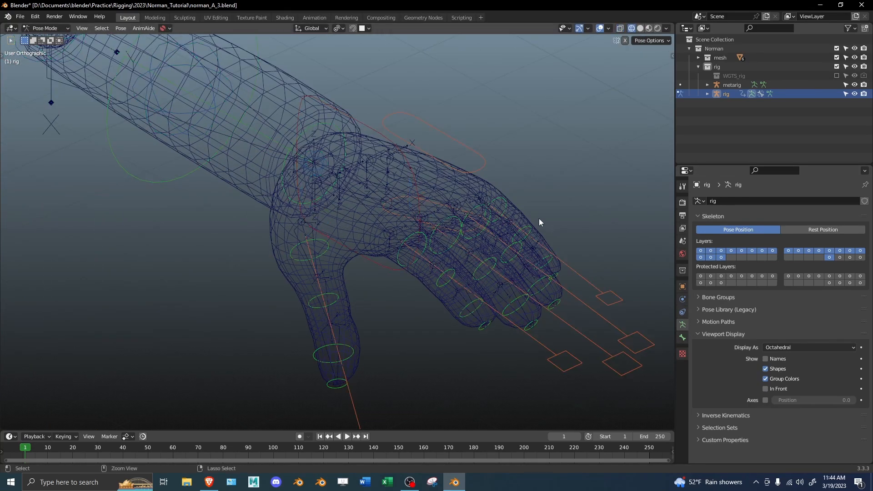
{"action": "key", "text": "ctrl+Tab"}
{"action": "key", "text": "ctrl+z"}
{"action": "middle_click_drag", "start_coordinate": [541, 217], "coordinate": [470, 247]}
{"action": "key", "text": "ctrl+Tab"}
Step: Select the three left pinky finger bones and put the metarig in Edit Mode
{"action": "left_click", "coordinate": [479, 205]}
{"action": "left_click", "coordinate": [455, 304]}
{"action": "middle_click_drag", "start_coordinate": [455, 303], "coordinate": [520, 285]}
{"action": "key", "text": "Tab"}
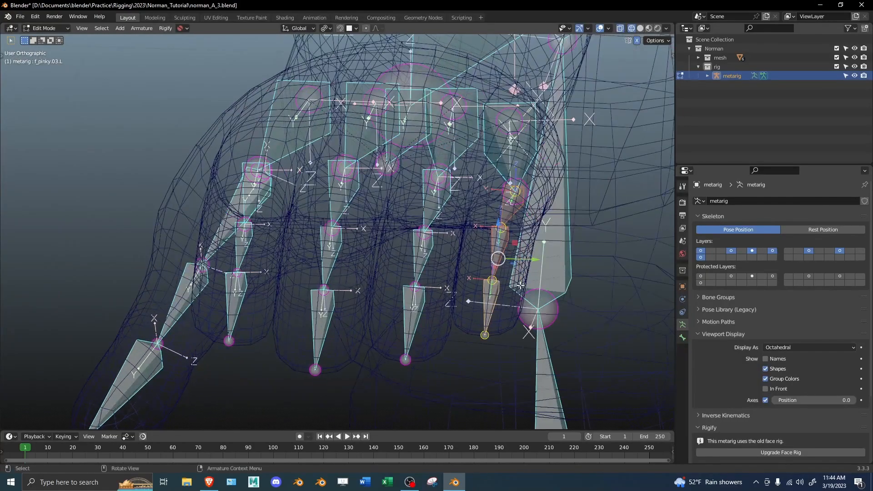
{"action": "key", "text": "ctrl+r"}
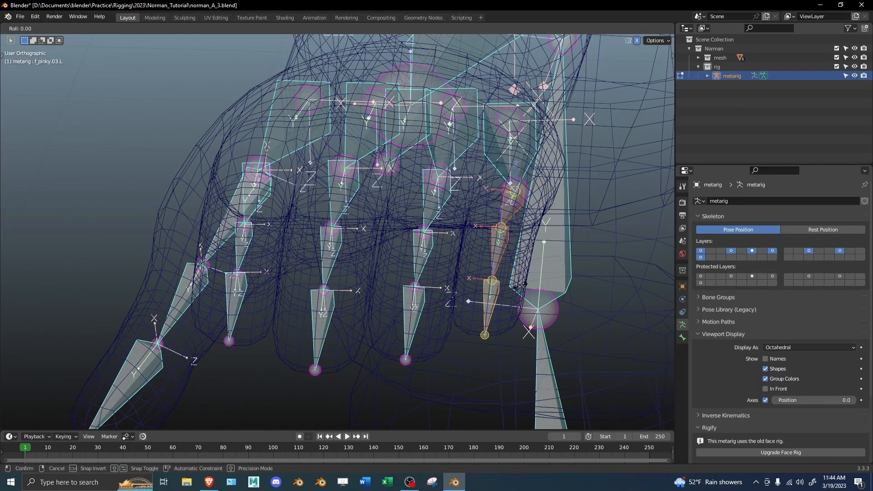
{"action": "left_click", "coordinate": [520, 285]}
{"action": "key", "text": "ctrl+r"}
{"action": "left_click", "coordinate": [521, 285]}
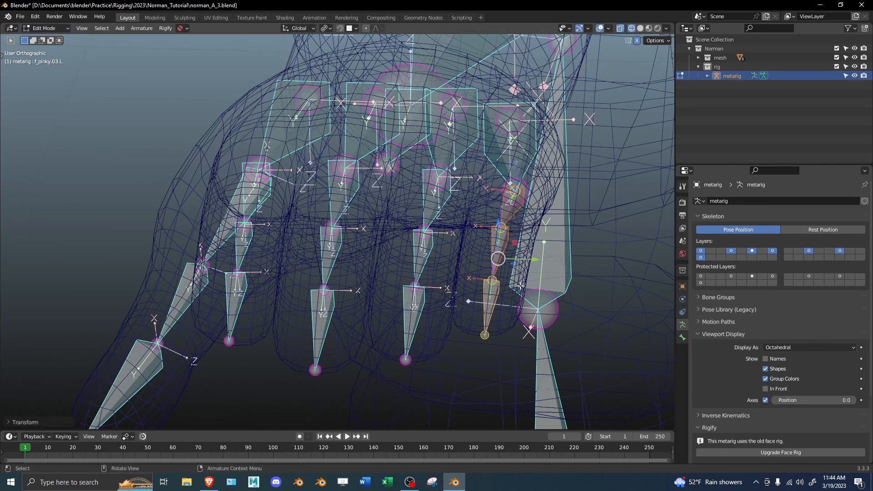
{"action": "key", "text": "period"}
{"action": "left_click", "coordinate": [538, 179]}
{"action": "key", "text": "ctrl+r"}
{"action": "left_click", "coordinate": [601, 254]}
Step: Roll the three left pinky bones by 180°
{"action": "key", "text": "ctrl+r"}
{"action": "type", "text": "18"}
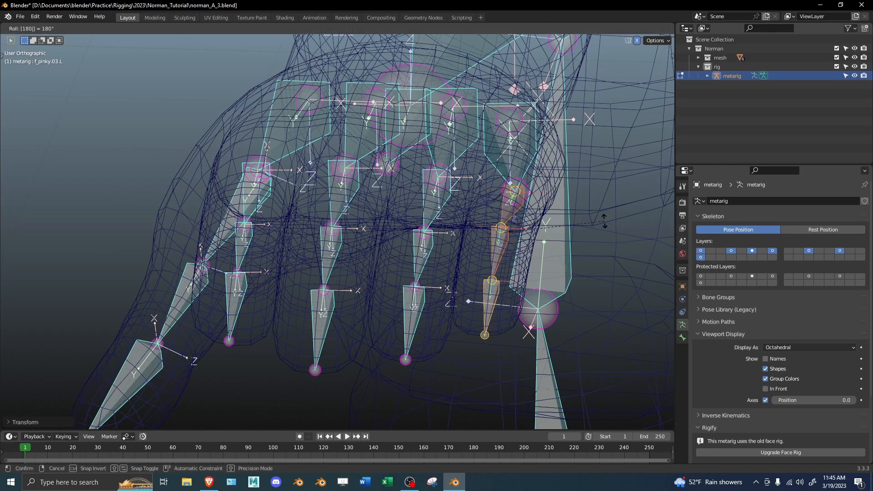
{"action": "key", "text": "Return"}
Step: Generate the rig from the metarig in Pose Mode and test the four left finger master controls by scaling them together
{"action": "middle_click_drag", "start_coordinate": [603, 223], "coordinate": [574, 268]}
{"action": "key", "text": "ctrl+Tab"}
{"action": "scroll", "coordinate": [787, 432], "scroll_direction": "down", "scroll_amount": 4}
{"action": "left_click", "coordinate": [784, 394]}
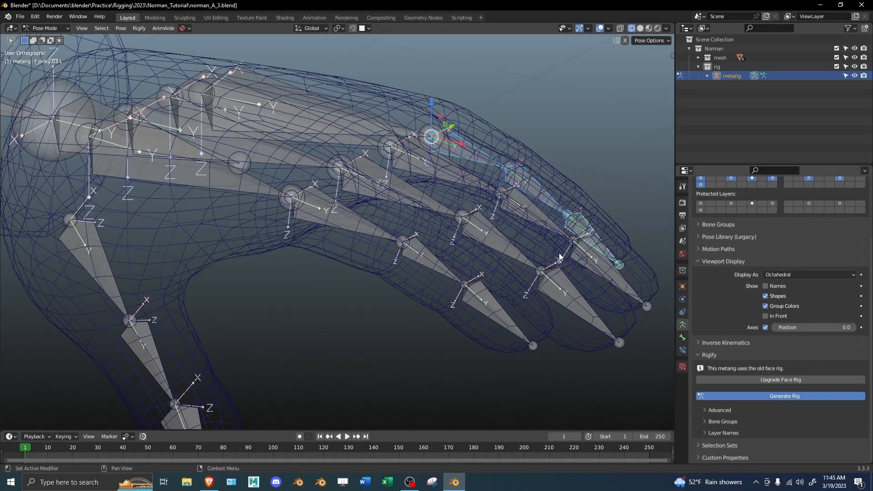
{"action": "scroll", "coordinate": [558, 252], "scroll_direction": "down", "scroll_amount": 5}
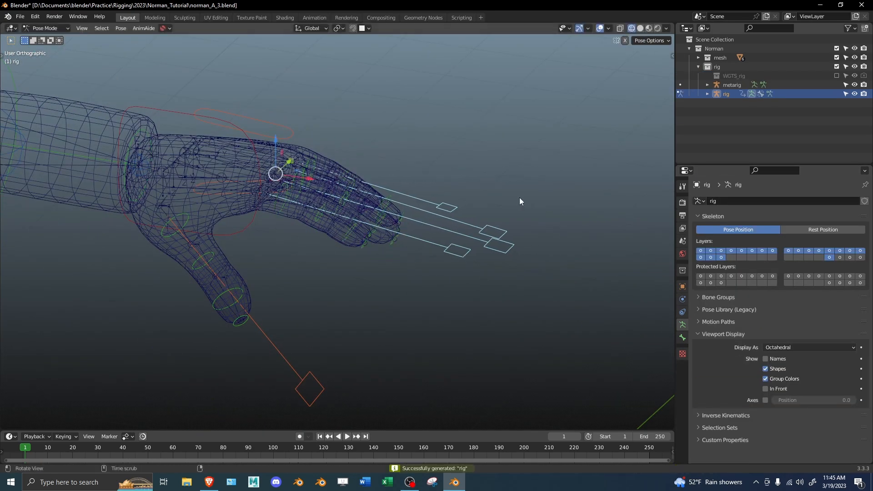
{"action": "key", "text": "s"}
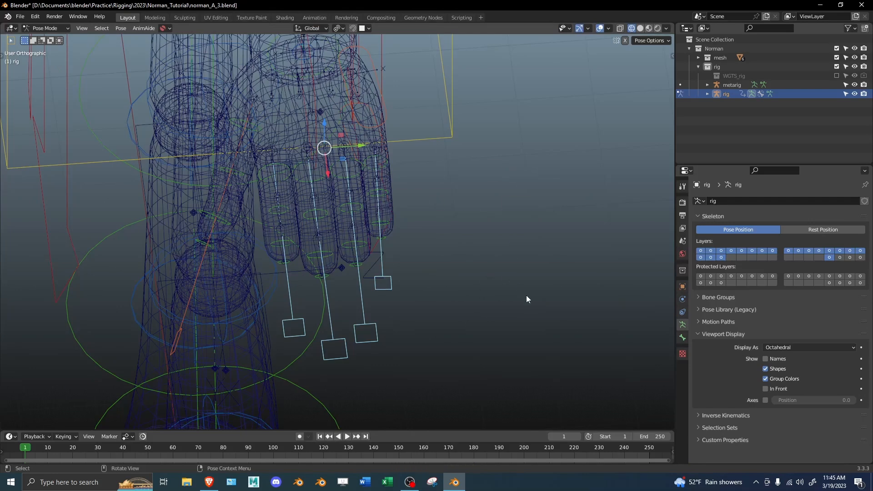
{"action": "key", "text": "s"}
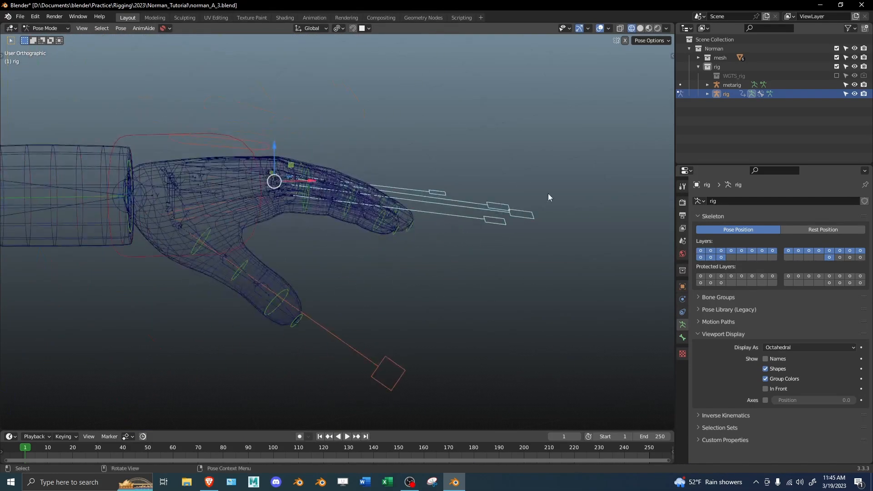
Step: Try scaling the left thumb's master control thumb.01_master.L to test its curl, cancelling the scale
{"action": "left_click", "coordinate": [462, 188]}
{"action": "left_click", "coordinate": [389, 374]}
{"action": "key", "text": "s"}
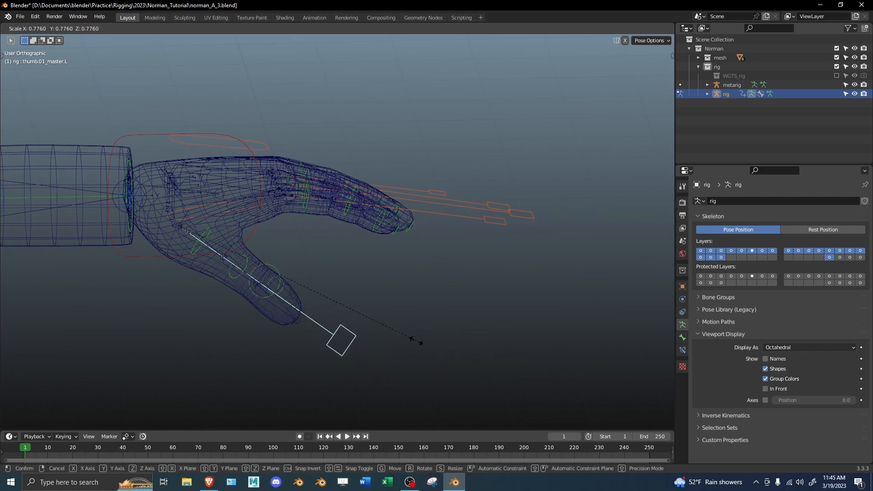
{"action": "right_click", "coordinate": [416, 340]}
Step: Switch the viewport to solid shading to inspect the left hand
{"action": "middle_click_drag", "start_coordinate": [336, 334], "coordinate": [294, 318]}
{"action": "key", "text": "z"}
{"action": "scroll", "coordinate": [363, 268], "scroll_direction": "down", "scroll_amount": 2}
{"action": "mouse_move", "coordinate": [389, 281]}
{"action": "middle_mouse_down", "text": "shift"}
{"action": "mouse_move", "coordinate": [473, 313]}
{"action": "mouse_move", "coordinate": [410, 308]}
{"action": "mouse_move", "coordinate": [507, 300]}
{"action": "middle_mouse_up", "text": "shift"}
{"action": "key", "text": "ctrl+Tab"}
{"action": "middle_click_drag", "start_coordinate": [396, 261], "coordinate": [386, 185]}
{"action": "key", "text": "ctrl+Tab"}
Step: Try rotating the left hand control hand_ik.L about the global X axis to test the wrist
{"action": "left_click", "coordinate": [342, 160]}
{"action": "key", "text": "r"}
{"action": "key", "text": "x"}
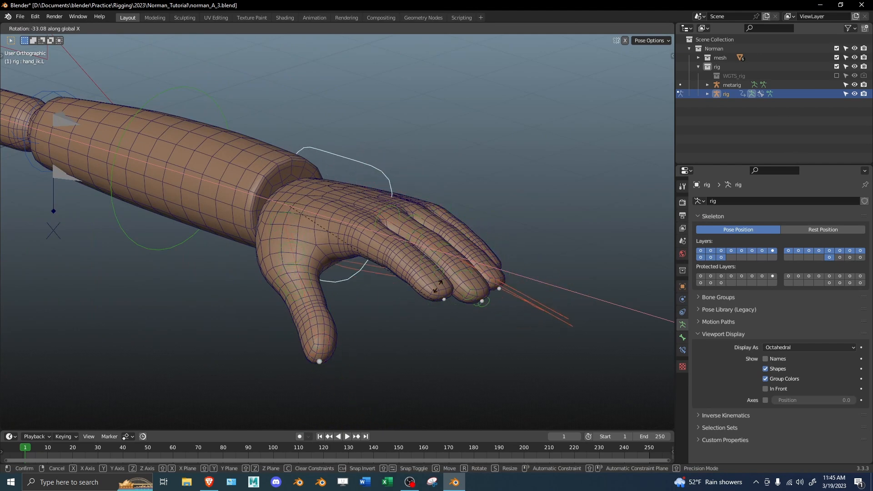
{"action": "left_click", "coordinate": [446, 198]}
{"action": "middle_click_drag", "start_coordinate": [446, 198], "coordinate": [444, 218]}
{"action": "key", "text": "r"}
{"action": "key", "text": "x"}
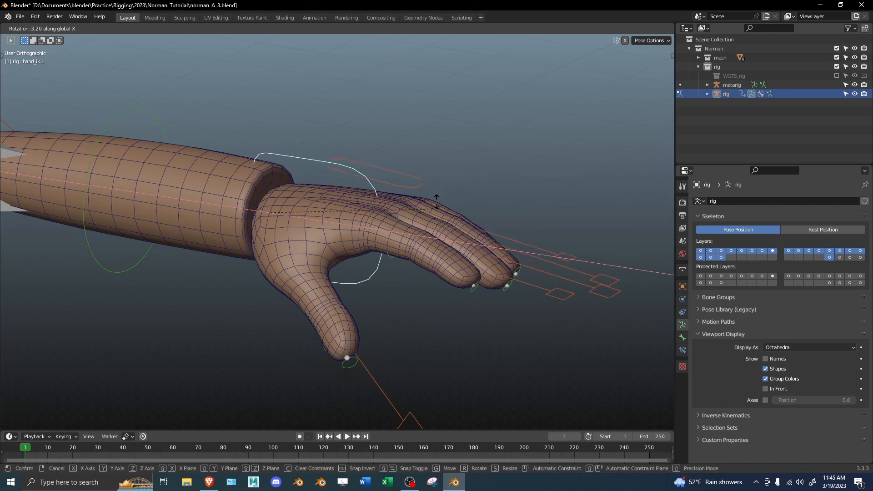
{"action": "right_click", "coordinate": [436, 198]}
Step: Switch the transform orientation to Local and try rotating hand_ik.L about its local X axis, cancelling the rotation
{"action": "key", "text": "comma"}
{"action": "left_click", "coordinate": [522, 200]}
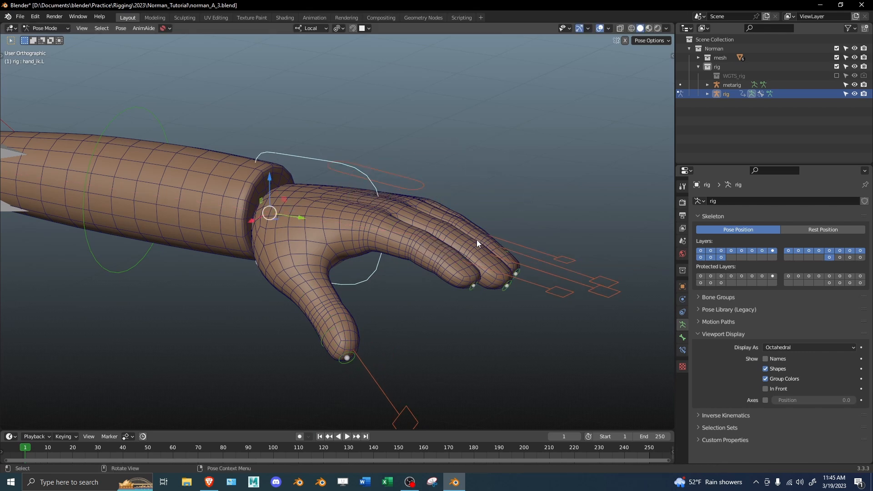
{"action": "key", "text": "r"}
{"action": "key", "text": "x"}
{"action": "right_click", "coordinate": [446, 159]}
Step: Undo the hand tests and the rig generation until only the metarig remains
{"action": "middle_click_drag", "start_coordinate": [539, 264], "coordinate": [463, 280]}
{"action": "key", "text": "ctrl+Tab"}
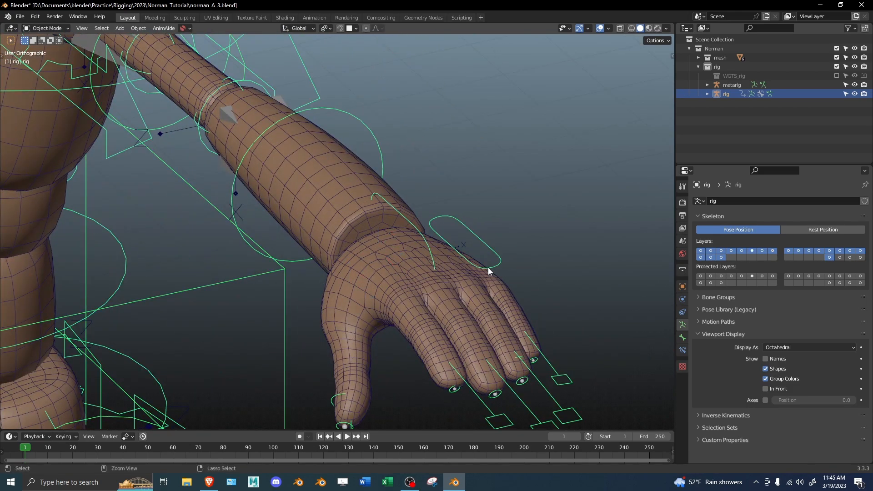
{"action": "key", "text": "ctrl+z"}
{"action": "key", "text": "ctrl+z"}
{"action": "key", "text": "ctrl+z"}
{"action": "key", "text": "ctrl+z"}
{"action": "key", "text": "ctrl+z"}
{"action": "key", "text": "ctrl+z"}
{"action": "key", "text": "ctrl+z"}
{"action": "key", "text": "ctrl+z"}
{"action": "key", "text": "ctrl+shift+z"}
{"action": "key", "text": "ctrl+shift+z"}
{"action": "key", "text": "ctrl+shift+z"}
{"action": "key", "text": "ctrl+z"}
Step: Select the left hand bone hand.L of the metarig in wireframe view and enter Edit Mode
{"action": "key", "text": "z"}
{"action": "right_click_drag", "start_coordinate": [324, 256], "coordinate": [444, 293], "text": "alt"}
{"action": "mouse_move", "coordinate": [477, 309]}
{"action": "left_mouse_down", "text": "alt"}
{"action": "mouse_move", "coordinate": [498, 319]}
{"action": "mouse_move", "coordinate": [496, 342]}
{"action": "mouse_move", "coordinate": [540, 347]}
{"action": "mouse_move", "coordinate": [577, 305]}
{"action": "mouse_move", "coordinate": [629, 313]}
{"action": "mouse_move", "coordinate": [304, 302]}
{"action": "left_mouse_up", "text": "alt"}
{"action": "left_click", "coordinate": [498, 314]}
{"action": "left_click", "coordinate": [340, 279]}
{"action": "left_click_drag", "start_coordinate": [340, 279], "coordinate": [490, 274], "text": "alt"}
{"action": "key", "text": "ctrl+r"}
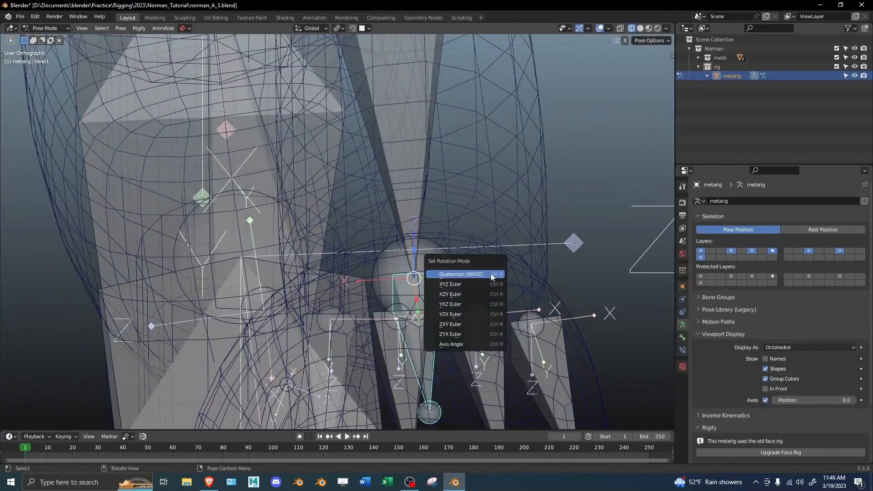
{"action": "key", "text": "Tab"}
Step: Roll the hand.L bone half a turn so its X axis points the same way as the finger bones' X axes
{"action": "left_click_drag", "start_coordinate": [524, 216], "coordinate": [429, 184], "text": "alt"}
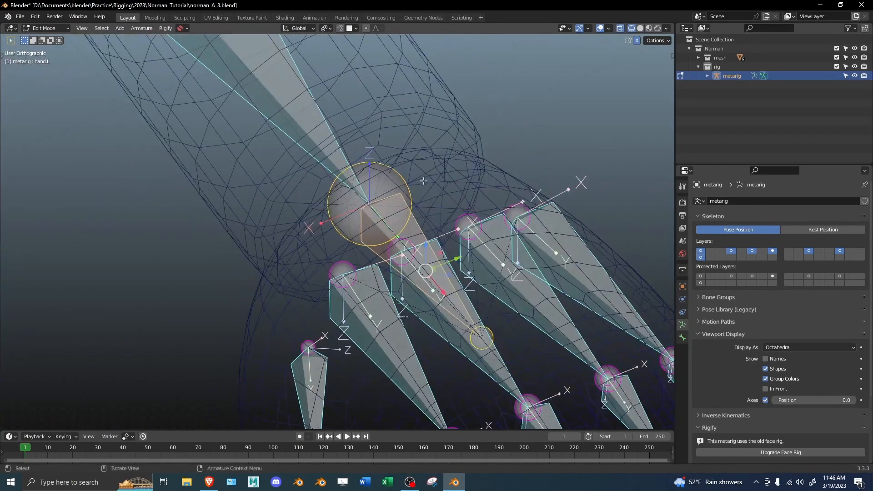
{"action": "key", "text": "ctrl+r"}
{"action": "key", "text": "Return"}
{"action": "scroll", "coordinate": [402, 208], "scroll_direction": "down", "scroll_amount": 4}
{"action": "scroll", "coordinate": [416, 191], "scroll_direction": "up", "scroll_amount": 3}
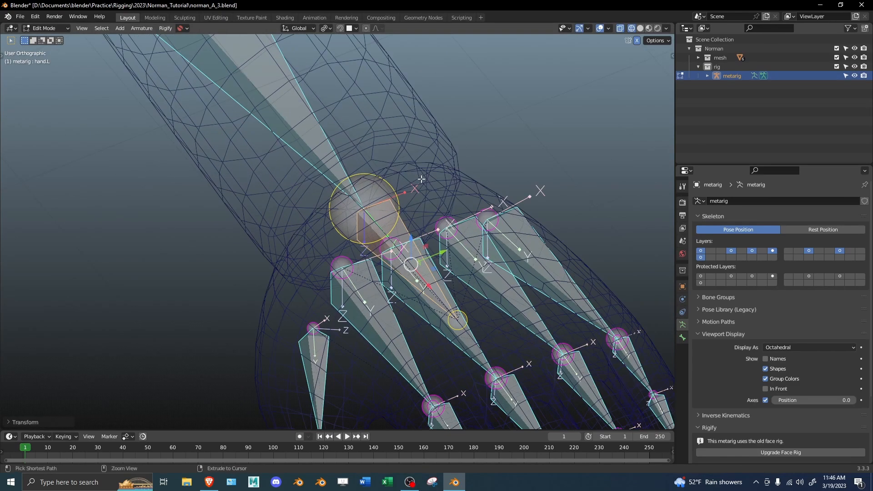
Step: Generate the rig in solid view and try rotating hand_ik.L about its local X axis, cancelling the rotation
{"action": "middle_click_drag", "start_coordinate": [420, 180], "coordinate": [448, 175]}
{"action": "key", "text": "shift+z"}
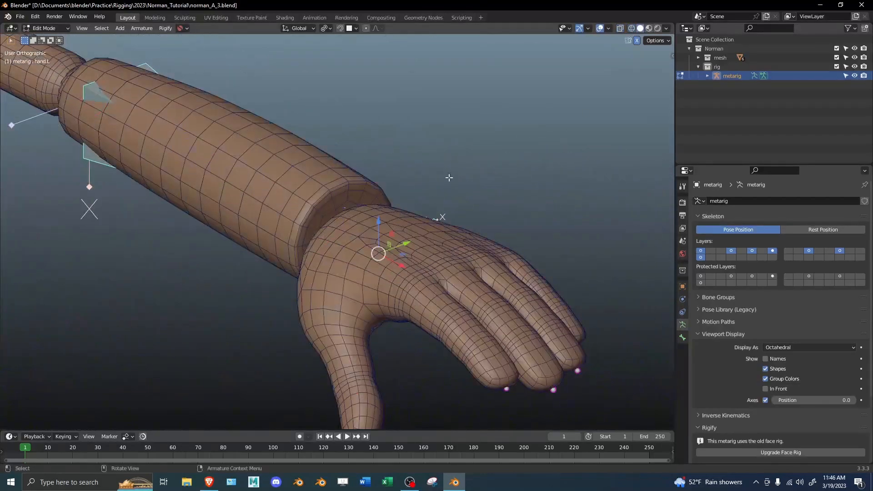
{"action": "scroll", "coordinate": [727, 332], "scroll_direction": "down", "scroll_amount": 4}
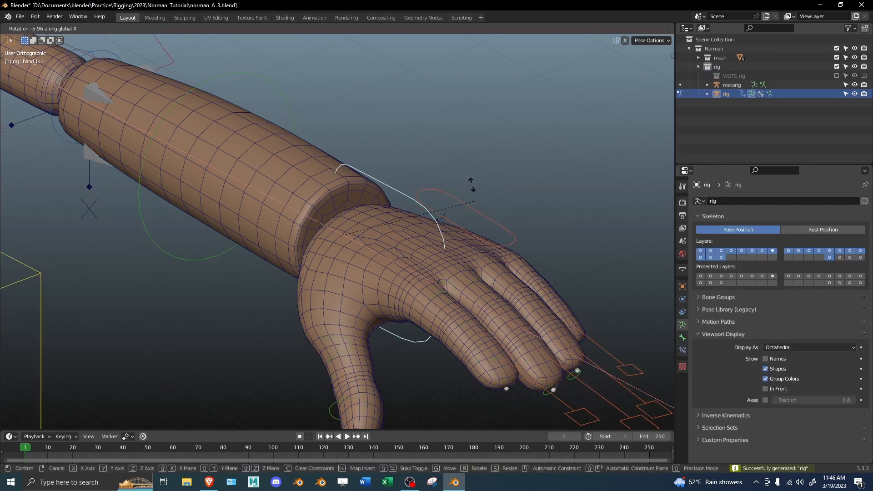
{"action": "key", "text": "comma"}
{"action": "left_click", "coordinate": [537, 177]}
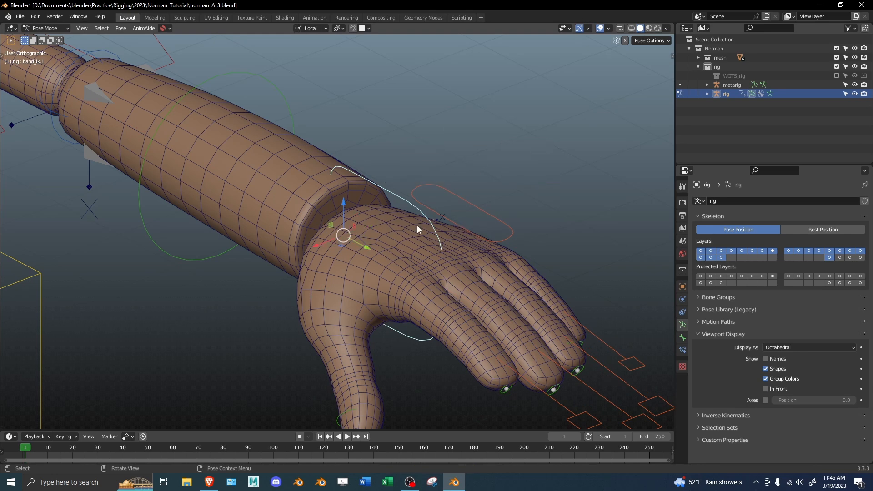
{"action": "middle_click_drag", "start_coordinate": [457, 216], "coordinate": [444, 221]}
{"action": "key", "text": "r"}
{"action": "key", "text": "x"}
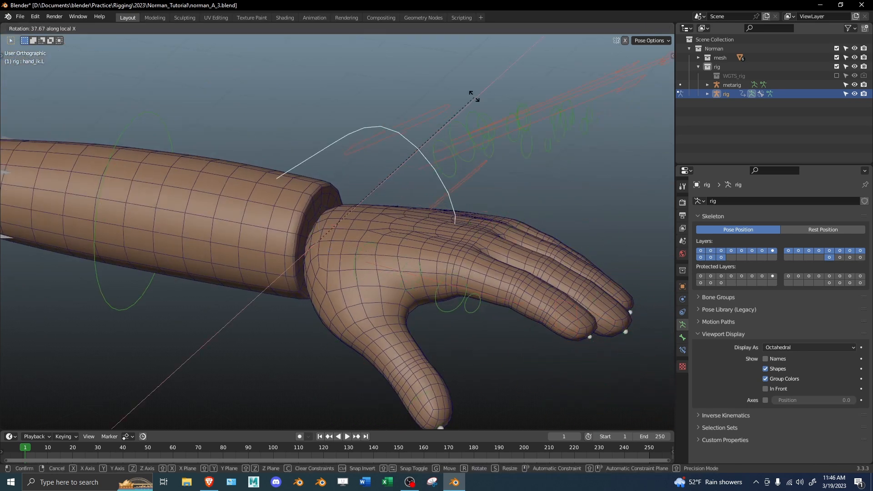
{"action": "right_click", "coordinate": [485, 200]}
Step: Set the custom shape's Y rotation for the left hand control hand_ik.L to 90°
{"action": "middle_click_drag", "start_coordinate": [340, 211], "coordinate": [362, 180]}
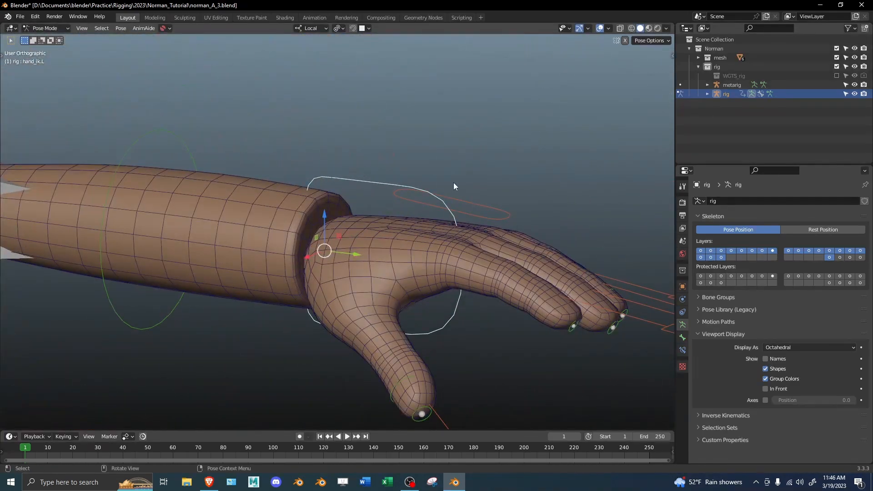
{"action": "left_click", "coordinate": [682, 337]}
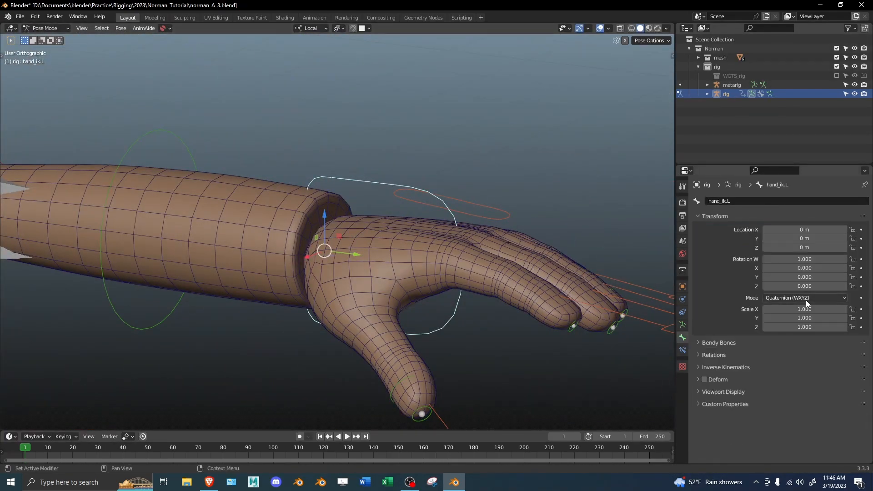
{"action": "left_click", "coordinate": [764, 391]}
{"action": "scroll", "coordinate": [775, 342], "scroll_direction": "down", "scroll_amount": 5}
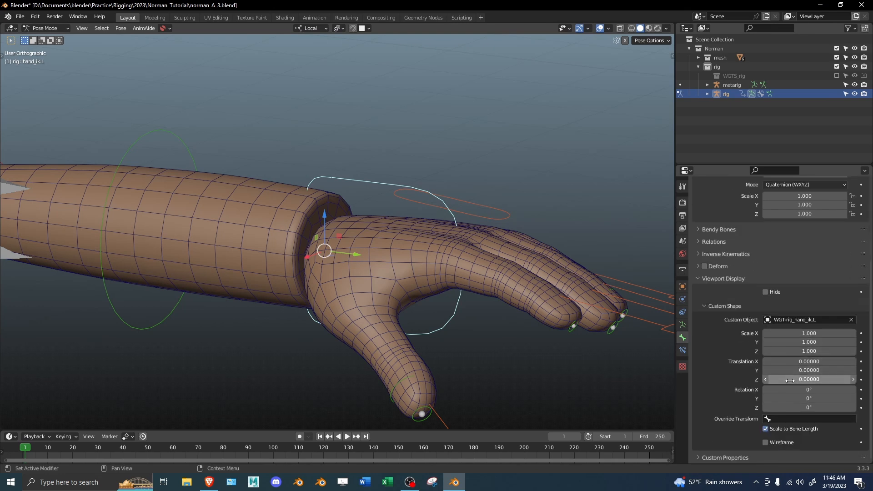
{"action": "left_click_drag", "start_coordinate": [797, 399], "coordinate": [816, 398]}
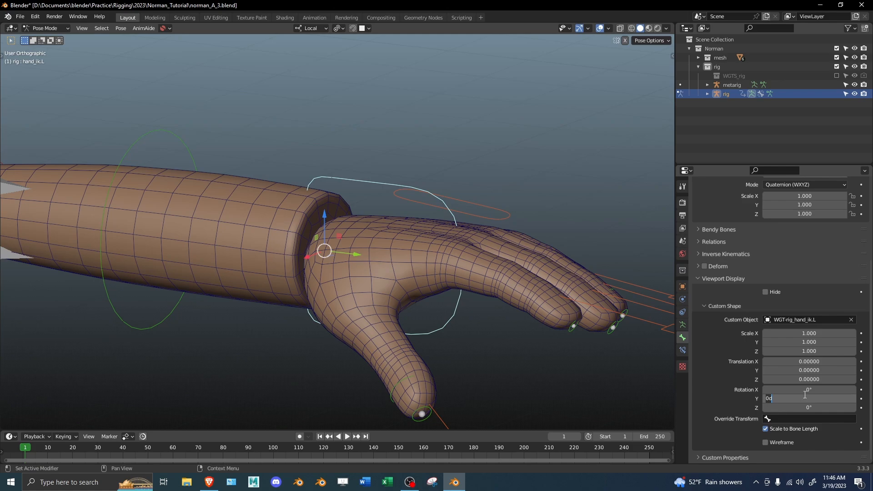
Step: Test the left hand control with its turned custom shape by rotating it about the X axis
{"action": "middle_click_drag", "start_coordinate": [449, 251], "coordinate": [389, 276]}
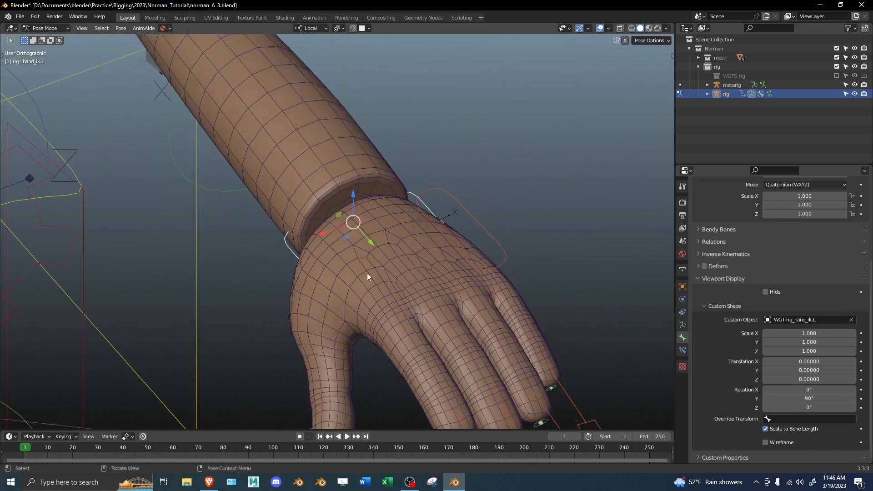
{"action": "key", "text": "r"}
{"action": "key", "text": "x"}
{"action": "key", "text": "x"}
{"action": "left_click", "coordinate": [406, 195]}
{"action": "scroll", "coordinate": [406, 200], "scroll_direction": "down", "scroll_amount": 3}
{"action": "middle_click_drag", "start_coordinate": [406, 200], "coordinate": [445, 217]}
Step: Undo the custom shape change and the rig generation, returning to the metarig's hand.L bone in Edit Mode
{"action": "key", "text": "ctrl+z"}
{"action": "key", "text": "ctrl+z"}
{"action": "key", "text": "ctrl+z"}
{"action": "key", "text": "ctrl+z"}
{"action": "key", "text": "ctrl+z"}
{"action": "key", "text": "ctrl+z"}
{"action": "key", "text": "ctrl+z"}
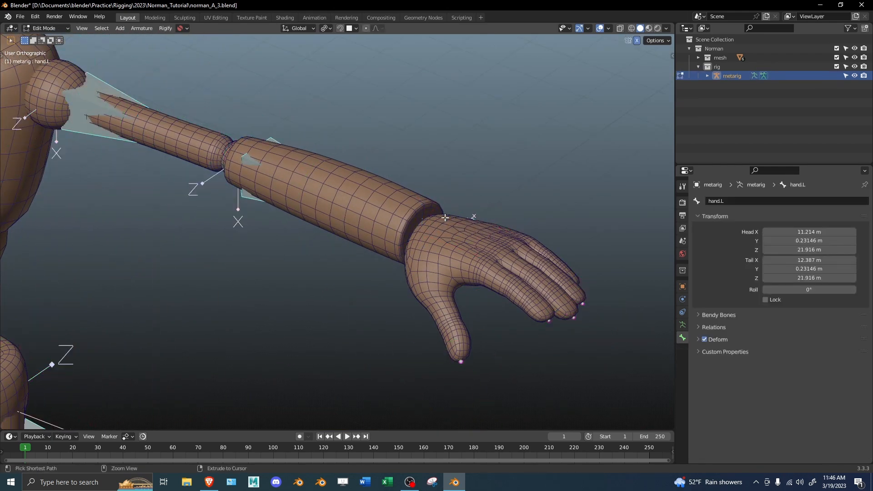
{"action": "key", "text": "ctrl+shift+z"}
{"action": "key", "text": "ctrl+z"}
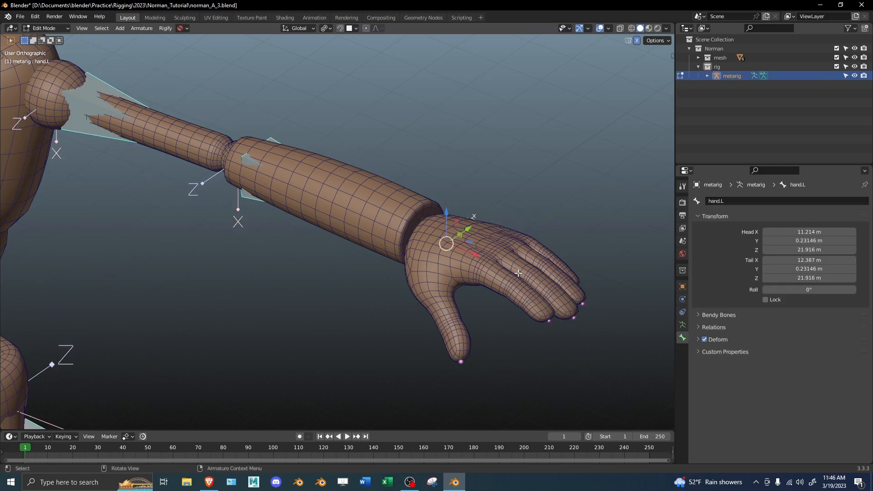
Step: Save the file and select the metarig's left thigh bone in Pose Mode, with the character shown in wireframe
{"action": "key", "text": "shift+z"}
{"action": "key", "text": "ctrl+s"}
{"action": "middle_click_drag", "start_coordinate": [401, 283], "coordinate": [397, 141]}
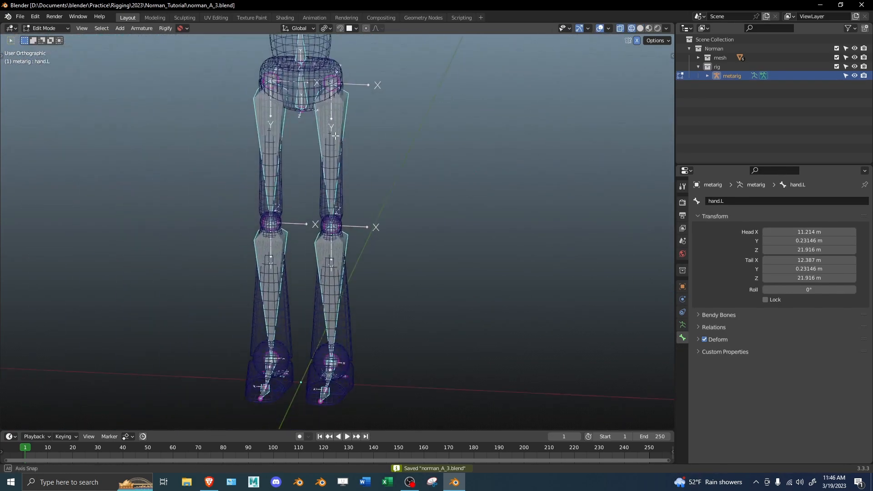
{"action": "middle_click_drag", "start_coordinate": [345, 138], "coordinate": [401, 130], "text": "shift"}
{"action": "key", "text": "ctrl+Tab"}
{"action": "left_click", "coordinate": [383, 141]}
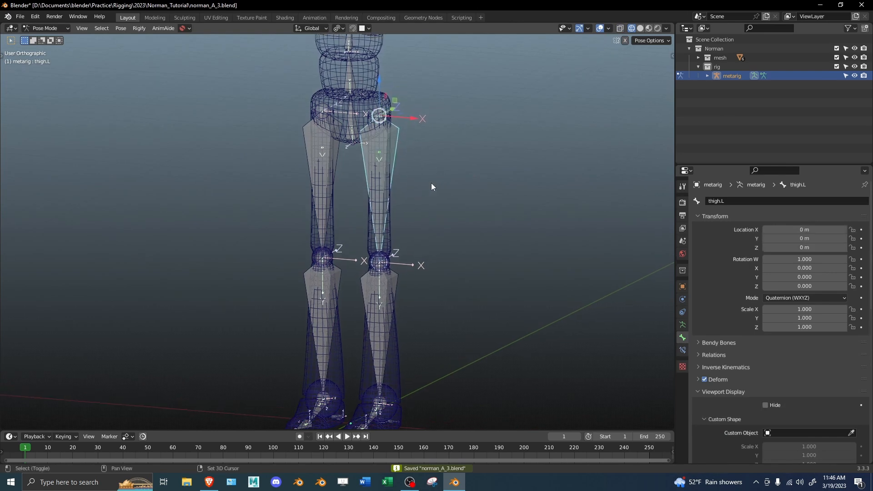
Step: Set the Rigify rotation axis of the left thigh's limbs.leg type to X manual
{"action": "scroll", "coordinate": [757, 354], "scroll_direction": "down", "scroll_amount": 12}
{"action": "scroll", "coordinate": [841, 317], "scroll_direction": "down", "scroll_amount": 5}
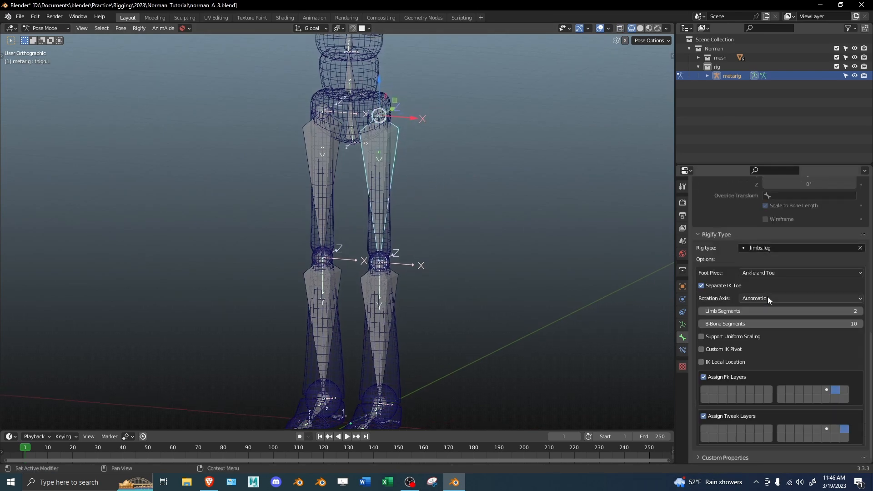
{"action": "scroll", "coordinate": [478, 213], "scroll_direction": "up", "scroll_amount": 2}
{"action": "middle_click_drag", "start_coordinate": [444, 164], "coordinate": [615, 256], "text": "shift"}
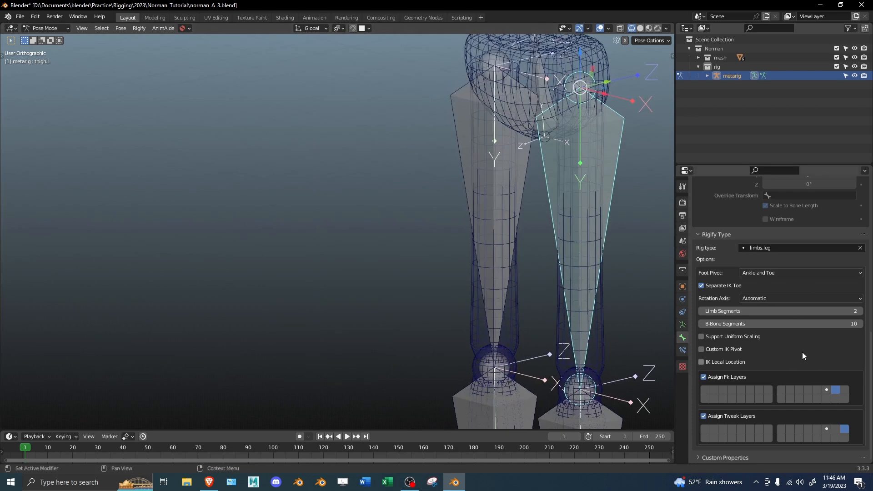
{"action": "middle_click_drag", "start_coordinate": [451, 208], "coordinate": [254, 223], "text": "shift"}
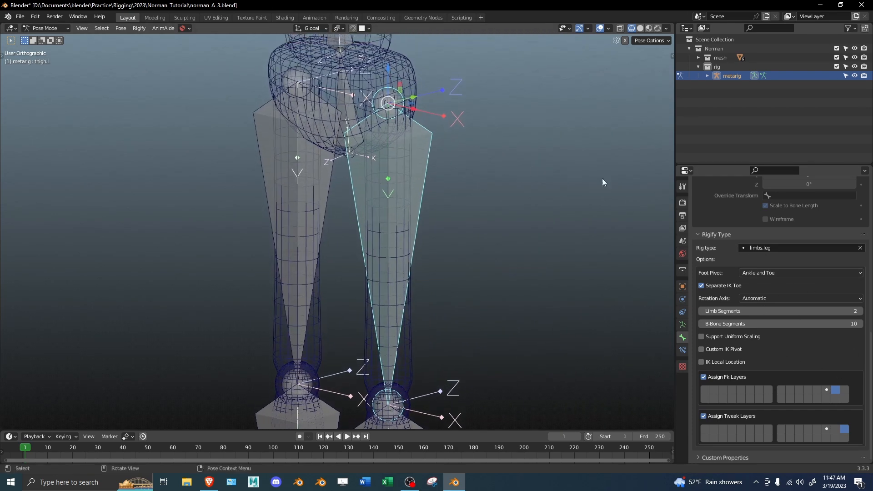
{"action": "left_click", "coordinate": [775, 298]}
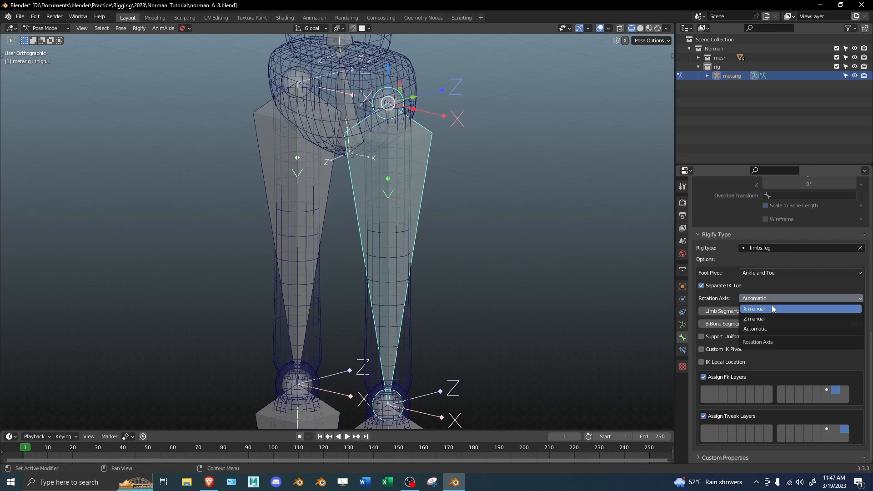
{"action": "left_click", "coordinate": [773, 309]}
{"action": "scroll", "coordinate": [442, 245], "scroll_direction": "down", "scroll_amount": 4}
{"action": "middle_click_drag", "start_coordinate": [442, 245], "coordinate": [459, 182], "text": "shift"}
{"action": "middle_click_drag", "start_coordinate": [482, 222], "coordinate": [492, 227]}
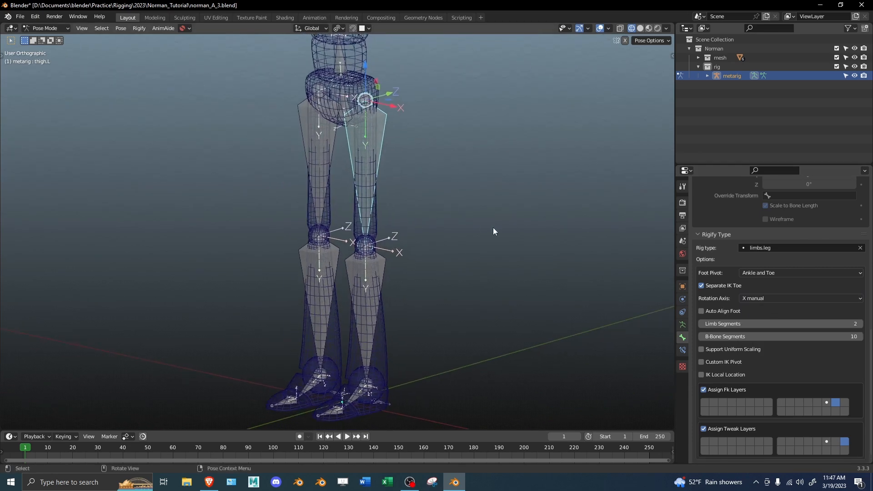
Step: Select the right thigh bone thigh.R and set its Rigify rotation axis to X manual
{"action": "key", "text": "ctrl+Tab"}
{"action": "key", "text": "ctrl+Tab"}
{"action": "left_click", "coordinate": [318, 167]}
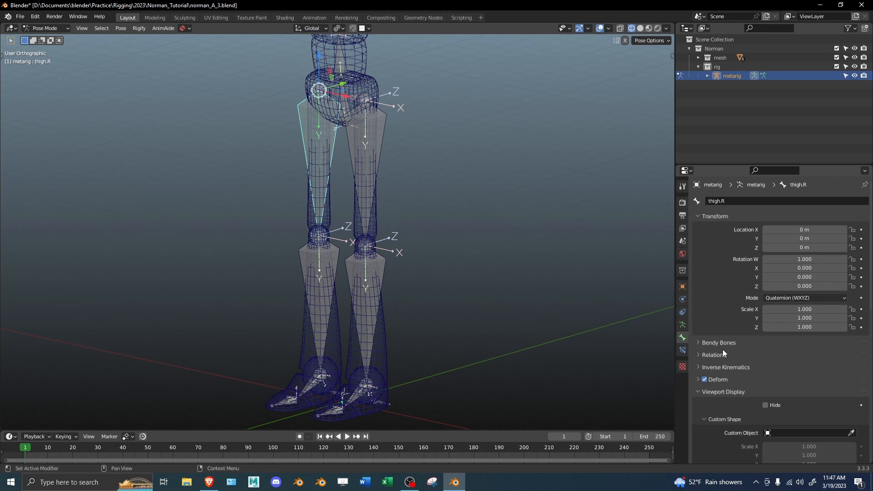
{"action": "scroll", "coordinate": [750, 314], "scroll_direction": "down", "scroll_amount": 15}
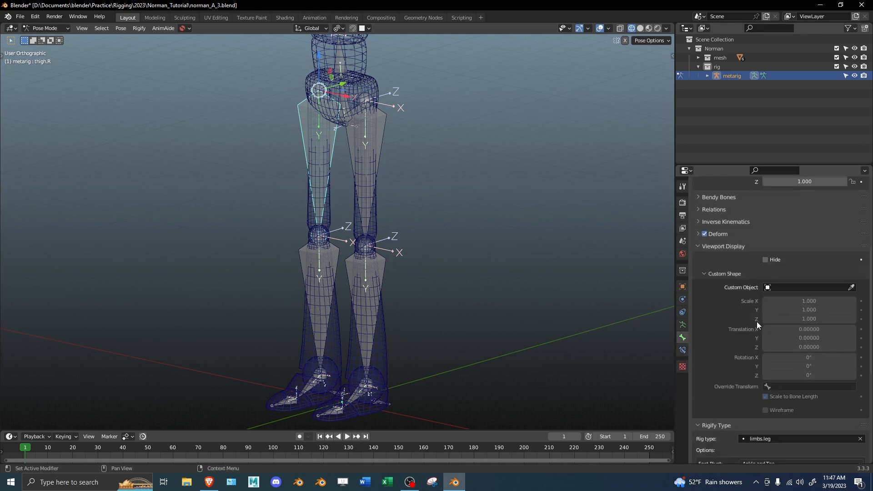
{"action": "left_click", "coordinate": [777, 298]}
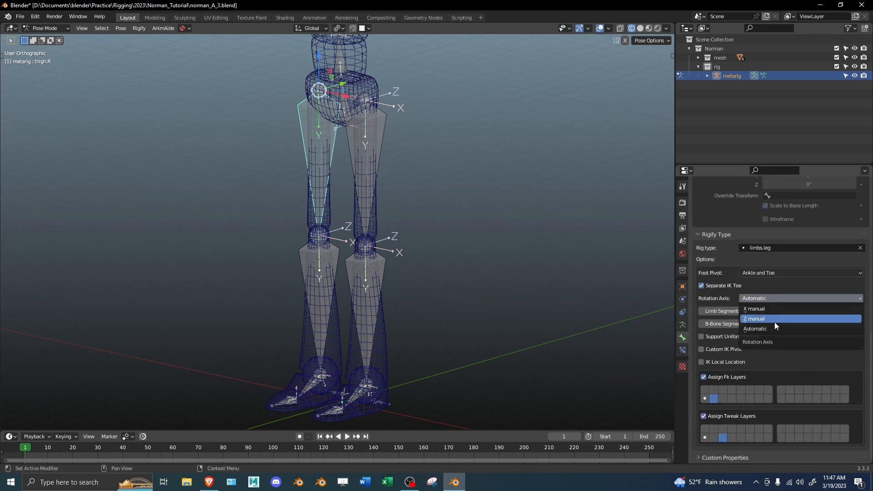
{"action": "left_click", "coordinate": [776, 309]}
Step: Generate the rig from the metarig in Object Mode and put the new rig into Pose Mode
{"action": "key", "text": "ctrl+Tab"}
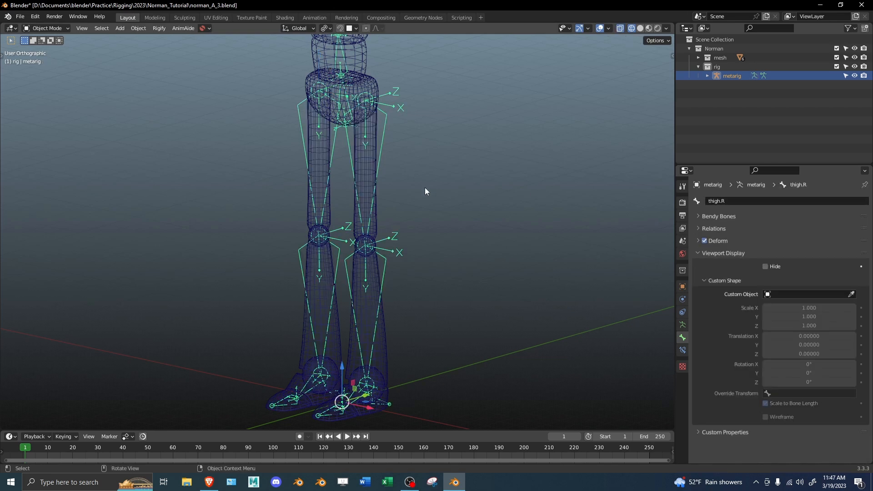
{"action": "left_click", "coordinate": [682, 325]}
{"action": "scroll", "coordinate": [812, 367], "scroll_direction": "down", "scroll_amount": 4}
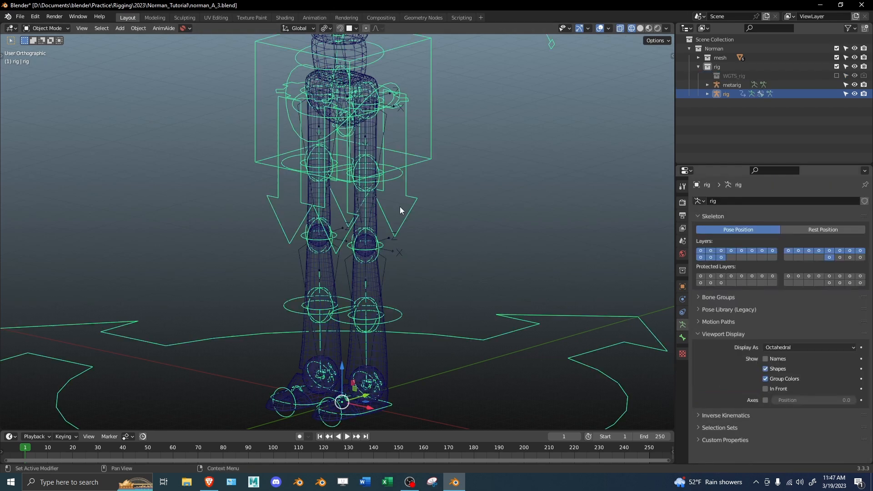
{"action": "key", "text": "ctrl+Tab"}
Step: Test the leg bending by moving both foot IK controls several times, cancelling each move
{"action": "left_click", "coordinate": [392, 404]}
{"action": "middle_click_drag", "start_coordinate": [392, 403], "coordinate": [330, 394]}
{"action": "key", "text": "g"}
{"action": "right_click", "coordinate": [421, 354]}
{"action": "key", "text": "g"}
{"action": "right_click", "coordinate": [291, 250]}
{"action": "middle_click_drag", "start_coordinate": [334, 318], "coordinate": [303, 321]}
{"action": "key", "text": "g"}
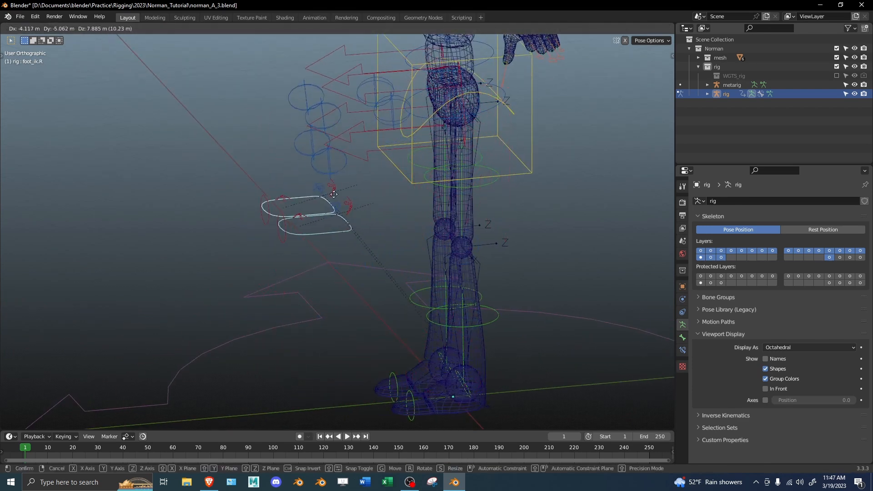
{"action": "right_click", "coordinate": [350, 218]}
Step: Examine the generated rig in solid view from the front and around its right arm
{"action": "mouse_move", "coordinate": [346, 260]}
{"action": "middle_mouse_down"}
{"action": "mouse_move", "coordinate": [399, 239]}
{"action": "mouse_move", "coordinate": [432, 210]}
{"action": "middle_mouse_up"}
{"action": "key", "text": "z"}
{"action": "left_click", "coordinate": [415, 223]}
{"action": "scroll", "coordinate": [415, 215], "scroll_direction": "down", "scroll_amount": 1}
{"action": "middle_click_drag", "start_coordinate": [437, 191], "coordinate": [448, 282], "text": "shift"}
{"action": "scroll", "coordinate": [448, 283], "scroll_direction": "up", "scroll_amount": 2}
{"action": "middle_click_drag", "start_coordinate": [404, 258], "coordinate": [491, 298], "text": "shift"}
{"action": "middle_click_drag", "start_coordinate": [450, 272], "coordinate": [455, 223]}
{"action": "scroll", "coordinate": [480, 229], "scroll_direction": "down", "scroll_amount": 2}
{"action": "key", "text": "KP_1"}
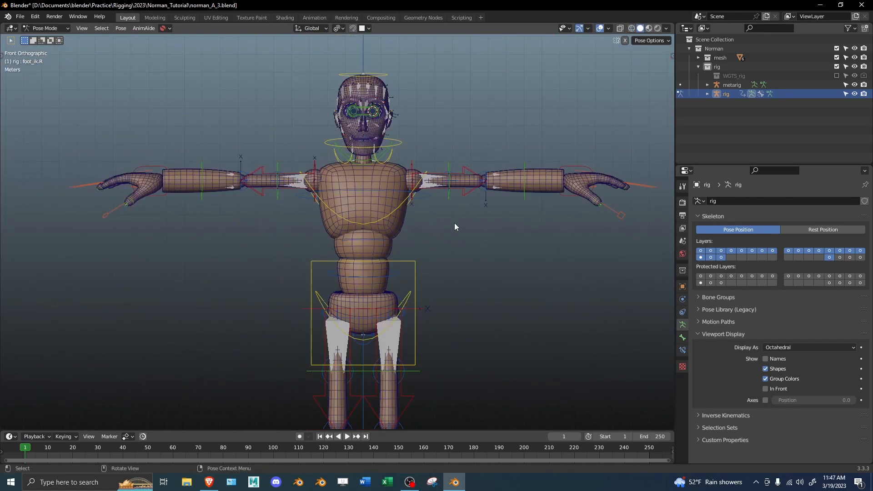
{"action": "left_click_drag", "start_coordinate": [456, 221], "coordinate": [402, 205], "text": "alt"}
{"action": "scroll", "coordinate": [402, 202], "scroll_direction": "down", "scroll_amount": 1}
{"action": "scroll", "coordinate": [402, 202], "scroll_direction": "down", "scroll_amount": 1}
{"action": "left_click_drag", "start_coordinate": [304, 177], "coordinate": [422, 245], "text": "alt+shift"}
Step: Return to Object Mode and undo the rig generation so that only the metarig is left
{"action": "key", "text": "ctrl+Tab"}
{"action": "scroll", "coordinate": [298, 243], "scroll_direction": "up", "scroll_amount": 3}
{"action": "left_click_drag", "start_coordinate": [294, 239], "coordinate": [432, 264], "text": "alt+shift"}
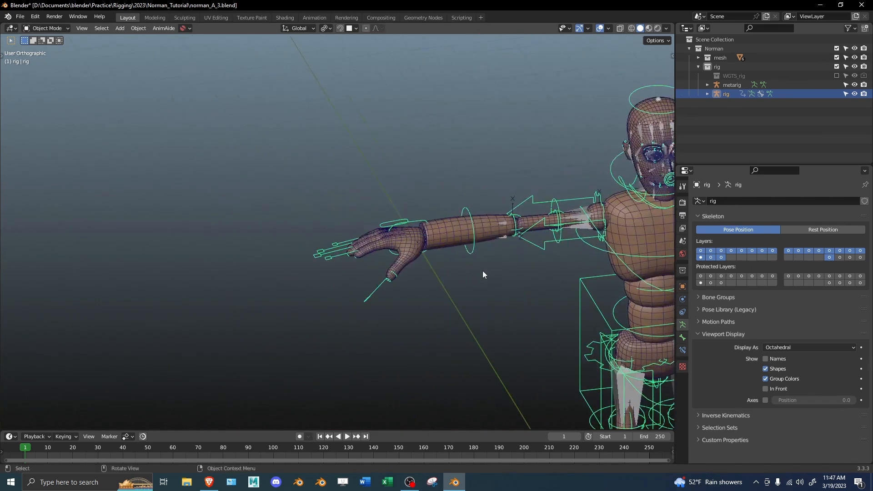
{"action": "key", "text": "ctrl+z"}
{"action": "key", "text": "ctrl+z"}
{"action": "key", "text": "ctrl+z"}
{"action": "key", "text": "ctrl+z"}
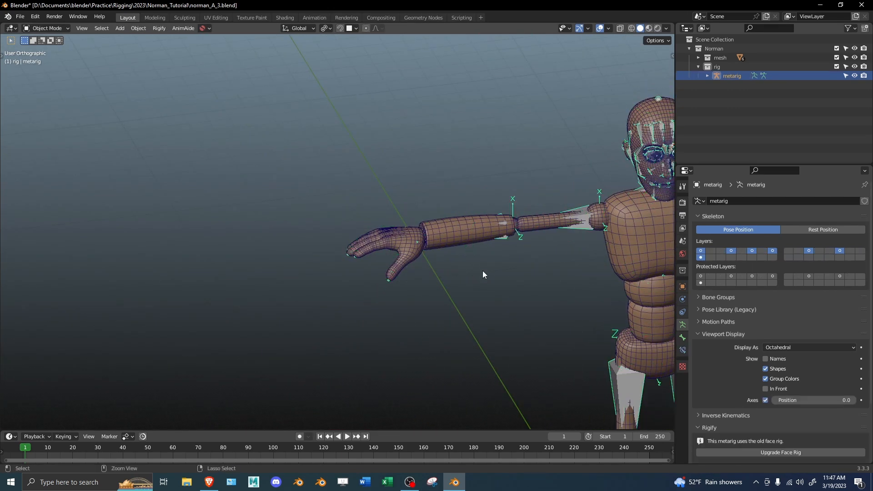
Step: Check the Rigify type options of the right hand's palm bones in Pose Mode, including the primary rotation axis of palm.01.R
{"action": "scroll", "coordinate": [482, 271], "scroll_direction": "up", "scroll_amount": 3}
{"action": "key", "text": "shift+z"}
{"action": "scroll", "coordinate": [503, 236], "scroll_direction": "up", "scroll_amount": 3}
{"action": "left_click_drag", "start_coordinate": [382, 244], "coordinate": [428, 274], "text": "alt"}
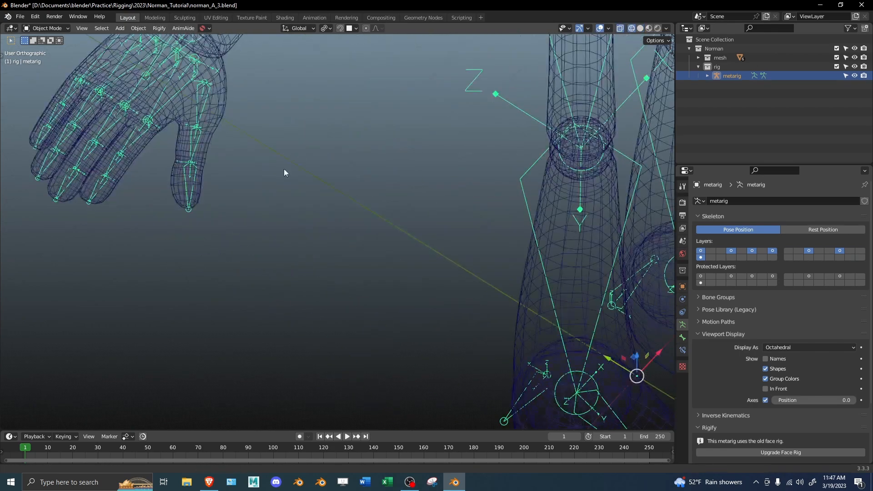
{"action": "left_click_drag", "start_coordinate": [266, 142], "coordinate": [303, 252], "text": "alt+shift"}
{"action": "key", "text": "ctrl+Tab"}
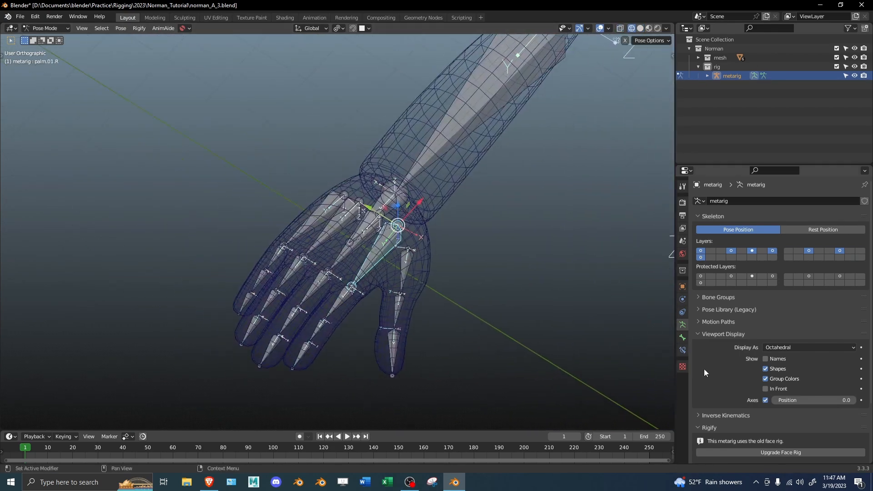
{"action": "left_click", "coordinate": [682, 337]}
{"action": "scroll", "coordinate": [731, 304], "scroll_direction": "down", "scroll_amount": 5}
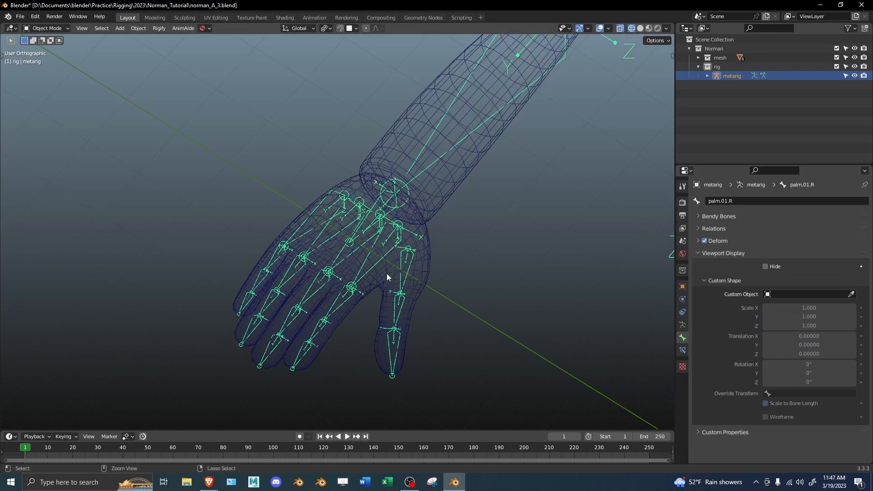
{"action": "scroll", "coordinate": [721, 316], "scroll_direction": "down", "scroll_amount": 8}
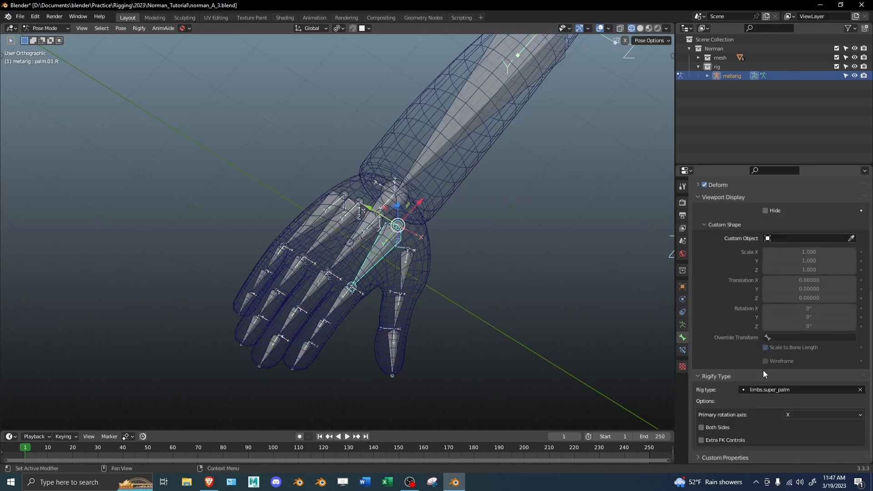
{"action": "scroll", "coordinate": [421, 218], "scroll_direction": "up", "scroll_amount": 2}
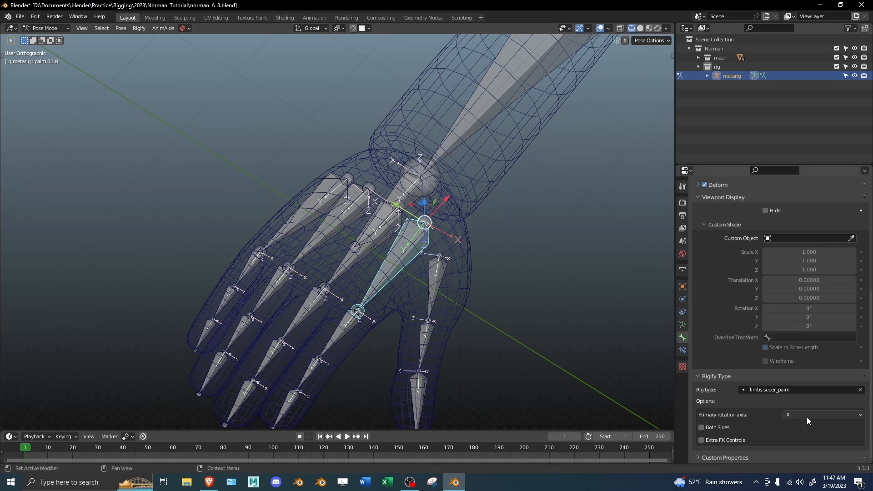
{"action": "left_click", "coordinate": [377, 244]}
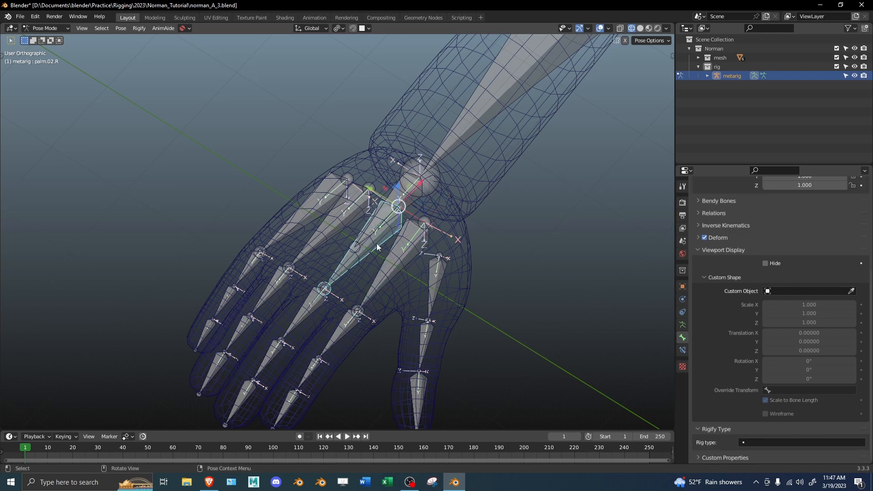
{"action": "left_click", "coordinate": [321, 237]}
Step: Set the Rigify bend rotation axis to X manual for the first bones of the right index and middle fingers
{"action": "left_click", "coordinate": [340, 330]}
{"action": "middle_click_drag", "start_coordinate": [367, 284], "coordinate": [386, 214], "text": "shift"}
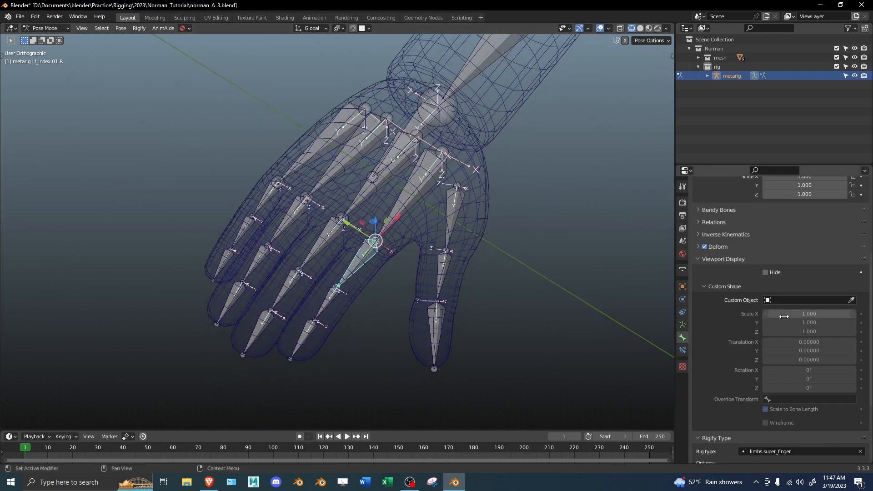
{"action": "scroll", "coordinate": [788, 332], "scroll_direction": "down", "scroll_amount": 5}
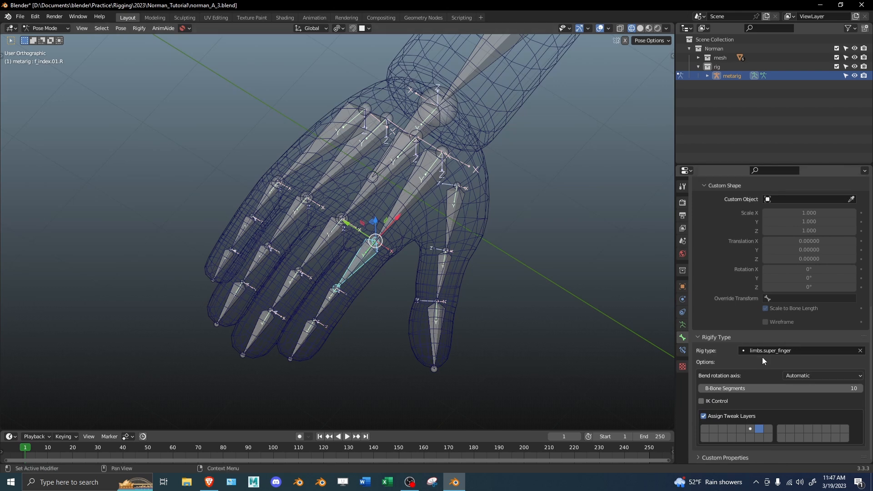
{"action": "left_click", "coordinate": [806, 376]}
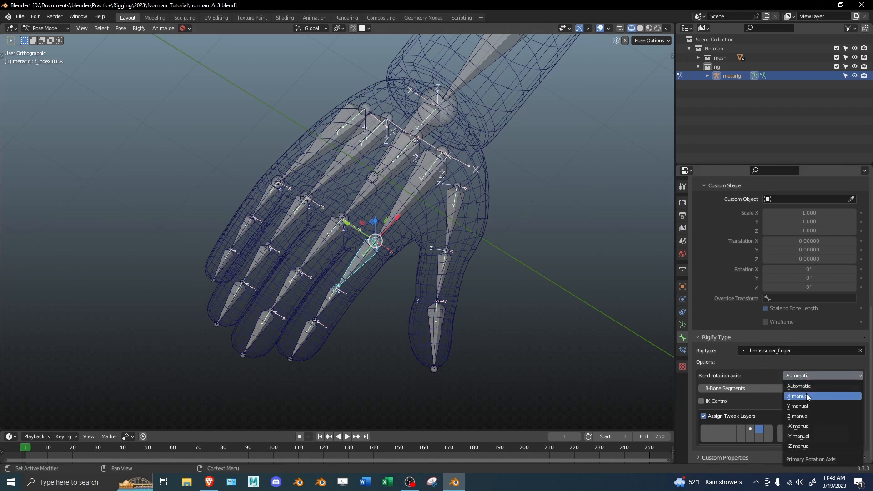
{"action": "left_click", "coordinate": [324, 241]}
{"action": "left_click", "coordinate": [803, 378]}
{"action": "left_click", "coordinate": [808, 396]}
Step: Set the Rigify bend rotation axis to X manual for the first bones of the right ring and pinky fingers
{"action": "left_click", "coordinate": [291, 219]}
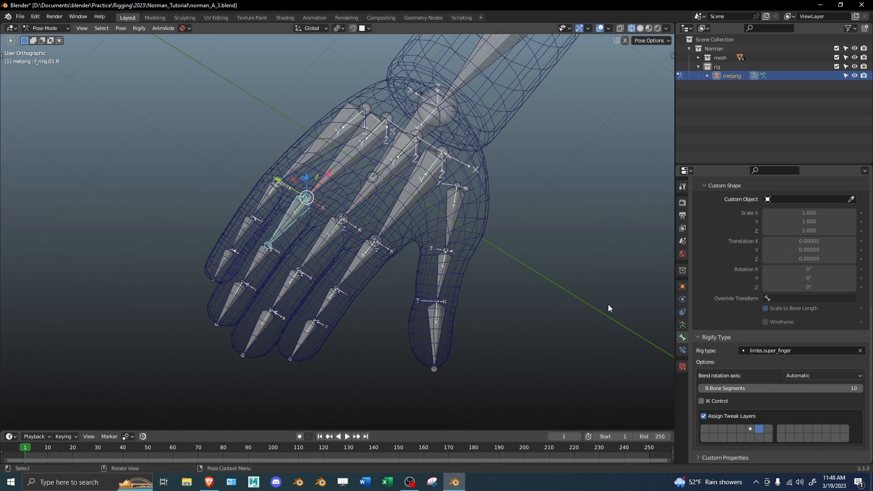
{"action": "left_click", "coordinate": [793, 374]}
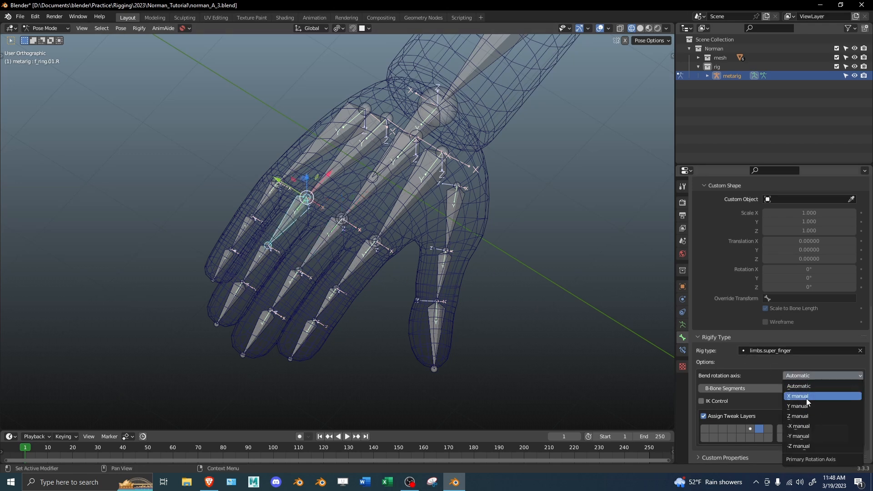
{"action": "left_click", "coordinate": [806, 397]}
{"action": "left_click", "coordinate": [814, 376]}
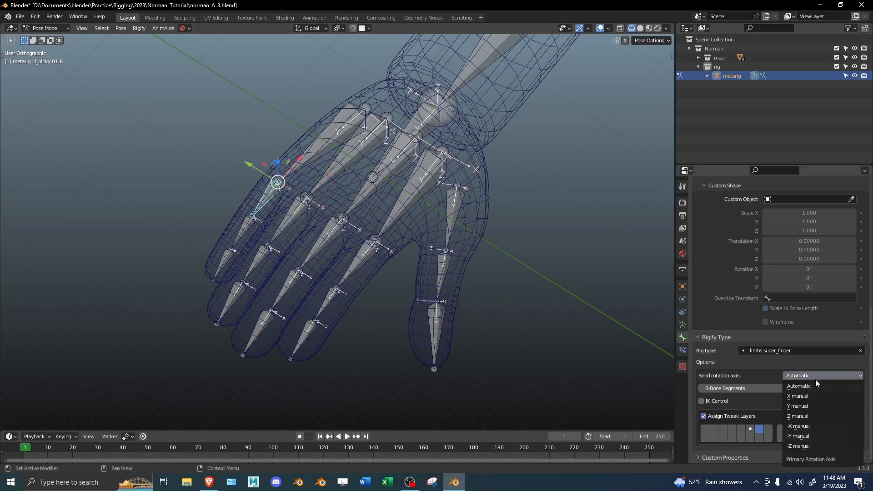
{"action": "left_click", "coordinate": [817, 400]}
Step: Generate the rig from the metarig in Object Mode to try out the right hand's new finger settings
{"action": "middle_click_drag", "start_coordinate": [477, 273], "coordinate": [363, 223]}
{"action": "scroll", "coordinate": [454, 273], "scroll_direction": "down", "scroll_amount": 1}
{"action": "middle_click_drag", "start_coordinate": [561, 332], "coordinate": [435, 159], "text": "shift"}
{"action": "middle_click_drag", "start_coordinate": [435, 159], "coordinate": [441, 221]}
{"action": "scroll", "coordinate": [441, 221], "scroll_direction": "down", "scroll_amount": 1}
{"action": "key", "text": "ctrl+Tab"}
{"action": "scroll", "coordinate": [441, 220], "scroll_direction": "down", "scroll_amount": 3}
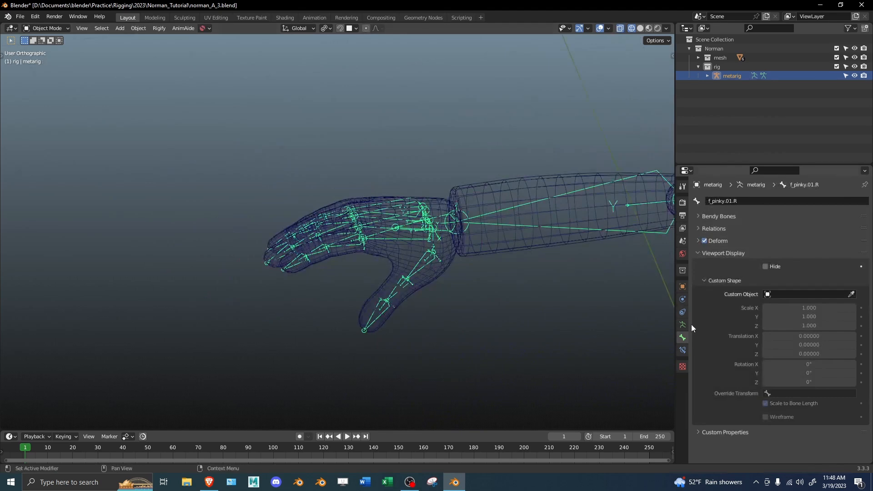
{"action": "left_click", "coordinate": [683, 325]}
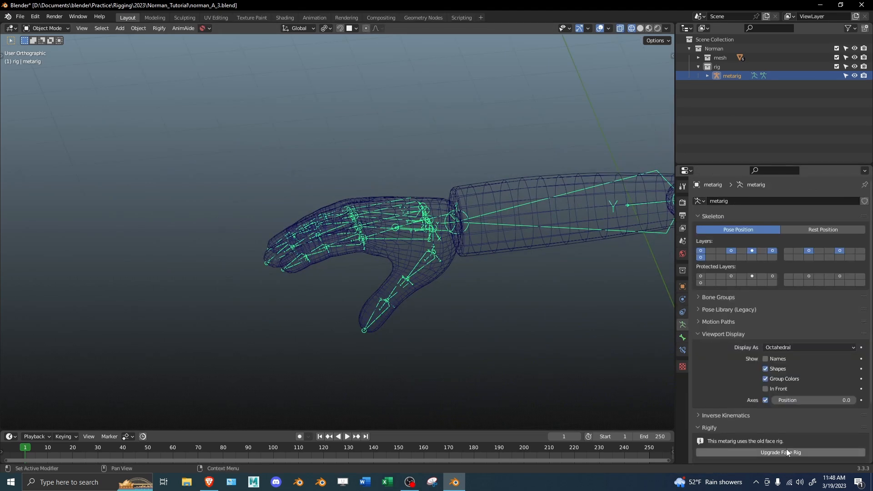
{"action": "scroll", "coordinate": [785, 445], "scroll_direction": "down", "scroll_amount": 4}
{"action": "left_click", "coordinate": [773, 397]}
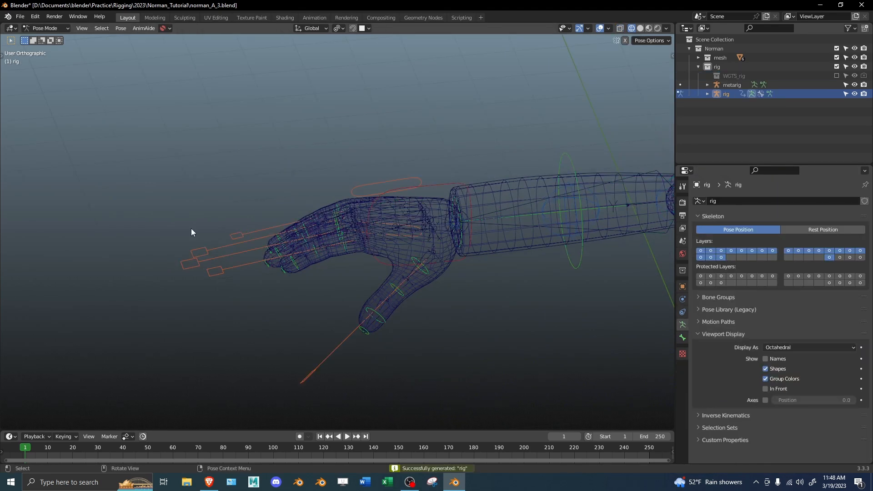
Step: Test the finger curl by scaling the right hand's four finger master controls, cancelling each scale
{"action": "middle_click_drag", "start_coordinate": [200, 255], "coordinate": [220, 301]}
{"action": "left_click_drag", "start_coordinate": [220, 306], "coordinate": [129, 267]}
{"action": "middle_click_drag", "start_coordinate": [129, 268], "coordinate": [265, 207]}
{"action": "left_click_drag", "start_coordinate": [265, 208], "coordinate": [181, 186]}
{"action": "middle_click_drag", "start_coordinate": [182, 186], "coordinate": [272, 200]}
{"action": "key", "text": "s"}
{"action": "right_click", "coordinate": [278, 187]}
{"action": "middle_click_drag", "start_coordinate": [378, 166], "coordinate": [295, 88]}
{"action": "key", "text": "s"}
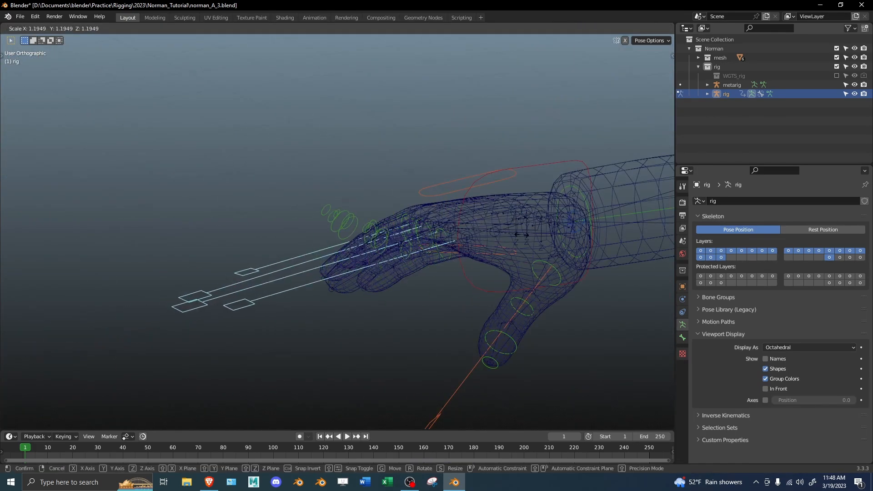
{"action": "right_click", "coordinate": [496, 259]}
Step: Leave Pose Mode and undo the finger control test and rig generation to get back to the metarig
{"action": "middle_click_drag", "start_coordinate": [495, 260], "coordinate": [569, 327]}
{"action": "key", "text": "ctrl+Tab"}
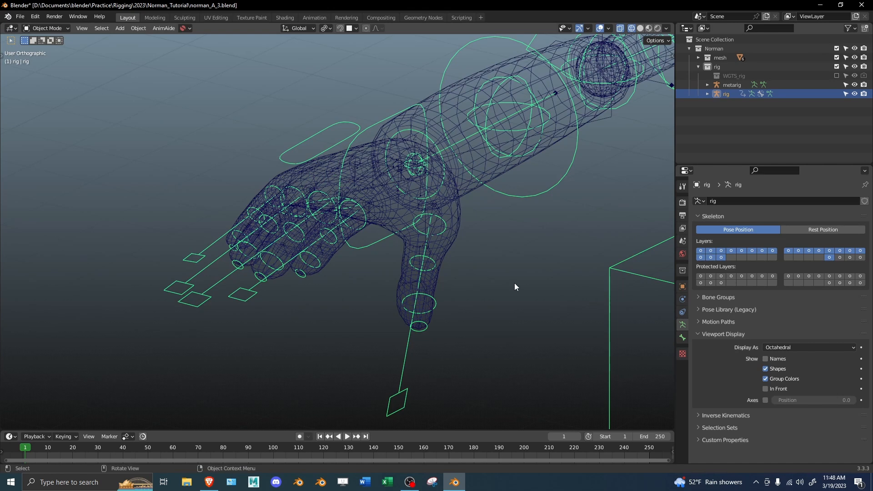
{"action": "key", "text": "ctrl+z"}
{"action": "key", "text": "ctrl+z"}
{"action": "key", "text": "ctrl+z"}
{"action": "key", "text": "ctrl+z"}
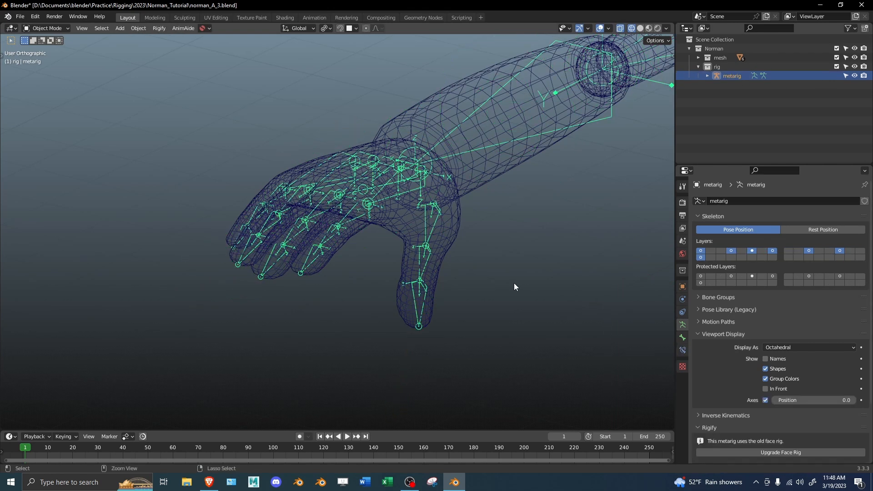
Step: Check the Rigify bend rotation axis of the right thumb's first bone, and generate the rig from the metarig to try it
{"action": "key", "text": "ctrl+Tab"}
{"action": "left_click", "coordinate": [437, 223]}
{"action": "scroll", "coordinate": [793, 406], "scroll_direction": "down", "scroll_amount": 5}
{"action": "left_click", "coordinate": [682, 337]}
{"action": "scroll", "coordinate": [823, 362], "scroll_direction": "down", "scroll_amount": 10}
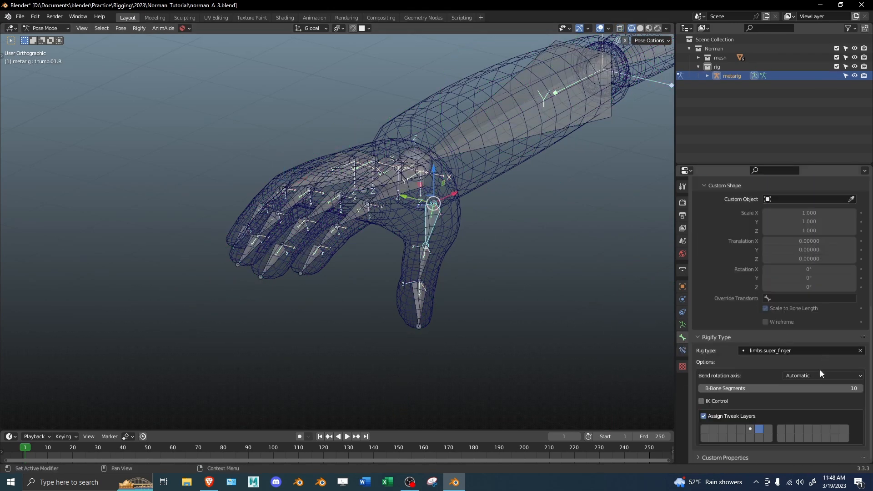
{"action": "left_click", "coordinate": [682, 325]}
{"action": "left_click", "coordinate": [773, 396]}
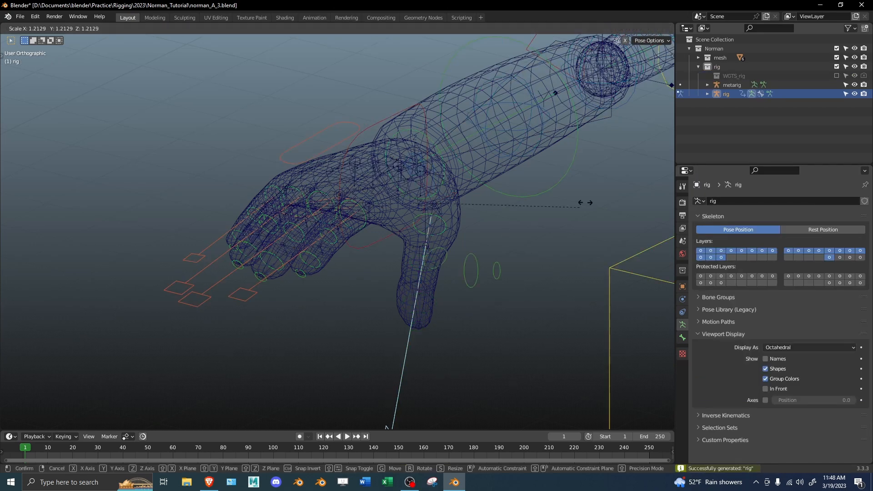
Step: Test the right thumb's curl by scaling its master control, cancel the scale and leave Pose Mode
{"action": "middle_click_drag", "start_coordinate": [550, 240], "coordinate": [427, 300]}
{"action": "key", "text": "s"}
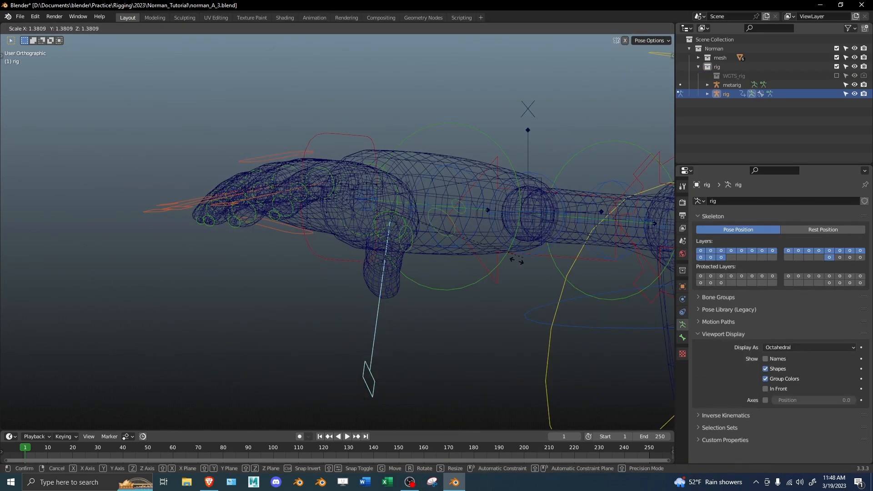
{"action": "right_click", "coordinate": [391, 279]}
{"action": "scroll", "coordinate": [420, 259], "scroll_direction": "down", "scroll_amount": 3}
{"action": "middle_click_drag", "start_coordinate": [473, 198], "coordinate": [514, 219], "text": "shift"}
{"action": "scroll", "coordinate": [514, 218], "scroll_direction": "up", "scroll_amount": 2}
{"action": "scroll", "coordinate": [514, 219], "scroll_direction": "down", "scroll_amount": 2}
{"action": "key", "text": "ctrl+Tab"}
Step: Switch the viewport back to solid shading and examine the generated face controls around the eyes, nose, mouth and jaw
{"action": "mouse_move", "coordinate": [475, 188]}
{"action": "middle_mouse_down"}
{"action": "mouse_move", "coordinate": [580, 202]}
{"action": "mouse_move", "coordinate": [338, 161]}
{"action": "middle_mouse_up"}
{"action": "key", "text": "shift+z"}
{"action": "middle_click_drag", "start_coordinate": [568, 153], "coordinate": [469, 259], "text": "shift"}
{"action": "middle_click_drag", "start_coordinate": [455, 254], "coordinate": [405, 209]}
{"action": "scroll", "coordinate": [419, 236], "scroll_direction": "up", "scroll_amount": 1}
{"action": "scroll", "coordinate": [419, 237], "scroll_direction": "up", "scroll_amount": 3}
{"action": "scroll", "coordinate": [457, 244], "scroll_direction": "up", "scroll_amount": 3}
{"action": "scroll", "coordinate": [458, 238], "scroll_direction": "up", "scroll_amount": 4}
{"action": "scroll", "coordinate": [470, 240], "scroll_direction": "down", "scroll_amount": 4}
{"action": "middle_click_drag", "start_coordinate": [400, 242], "coordinate": [471, 236], "text": "shift"}
{"action": "middle_click_drag", "start_coordinate": [305, 225], "coordinate": [523, 198], "text": "shift"}
{"action": "scroll", "coordinate": [523, 197], "scroll_direction": "down", "scroll_amount": 2}
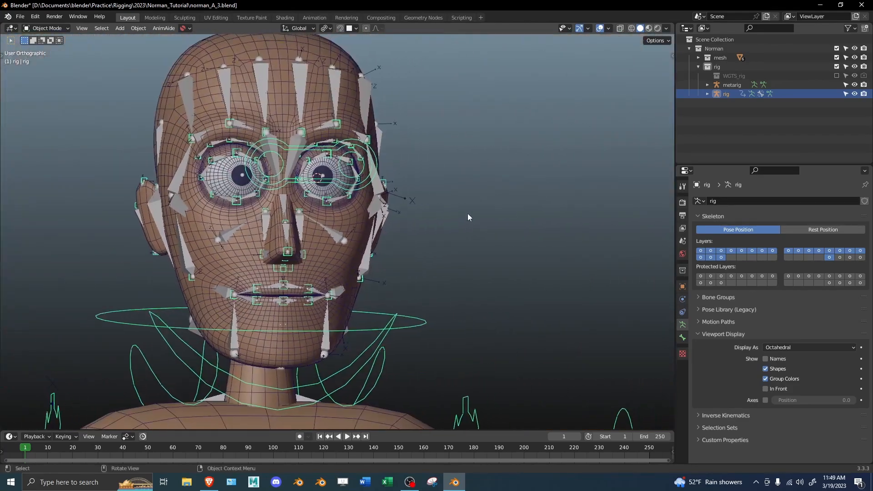
{"action": "middle_click_drag", "start_coordinate": [468, 212], "coordinate": [419, 219]}
{"action": "scroll", "coordinate": [498, 235], "scroll_direction": "up", "scroll_amount": 2}
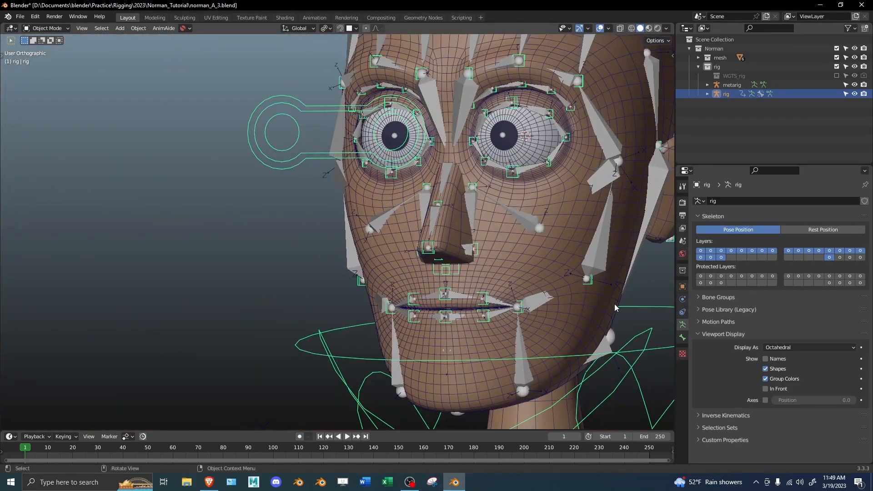
Step: Undo the rig generation to get back to the metarig
{"action": "key", "text": "ctrl+z"}
{"action": "key", "text": "ctrl+z"}
{"action": "key", "text": "ctrl+shift+z"}
{"action": "key", "text": "ctrl+z"}
Step: Upgrade the metarig's legacy face rig to the new modular face in Object Mode
{"action": "middle_click_drag", "start_coordinate": [522, 315], "coordinate": [560, 315]}
{"action": "scroll", "coordinate": [768, 352], "scroll_direction": "down", "scroll_amount": 3}
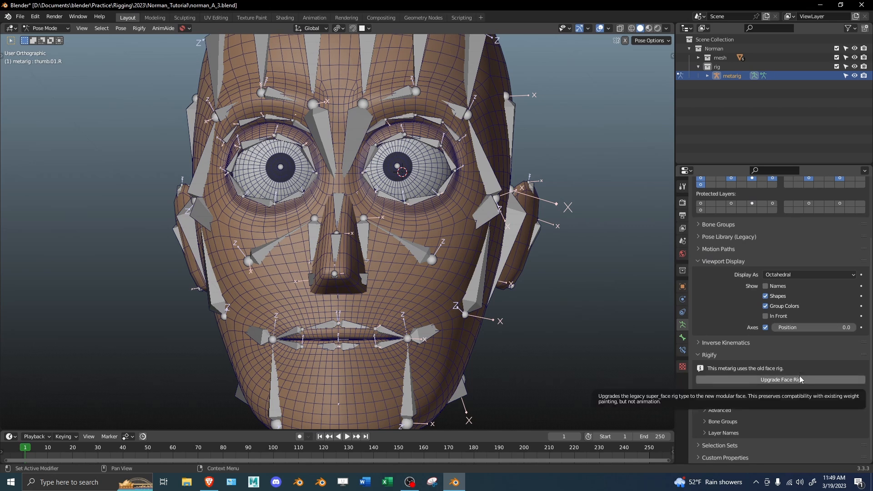
{"action": "scroll", "coordinate": [338, 338], "scroll_direction": "up", "scroll_amount": 1}
{"action": "middle_click_drag", "start_coordinate": [376, 330], "coordinate": [405, 263], "text": "shift"}
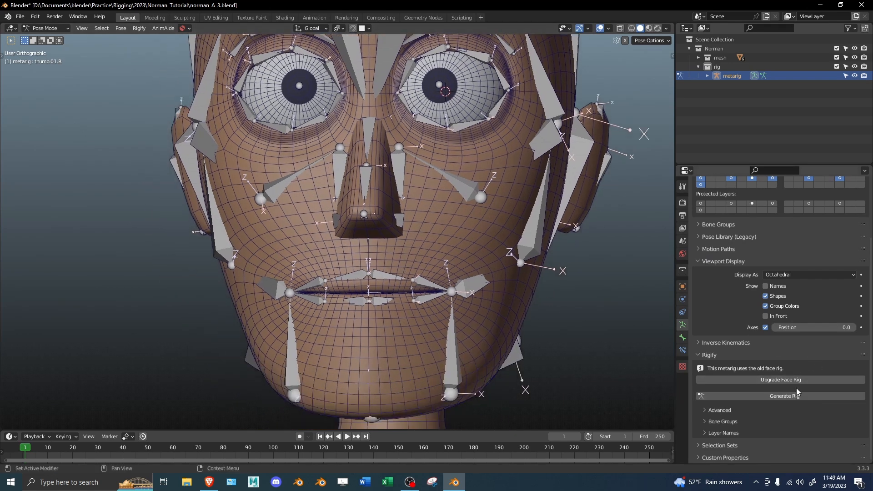
{"action": "scroll", "coordinate": [519, 286], "scroll_direction": "up", "scroll_amount": 4}
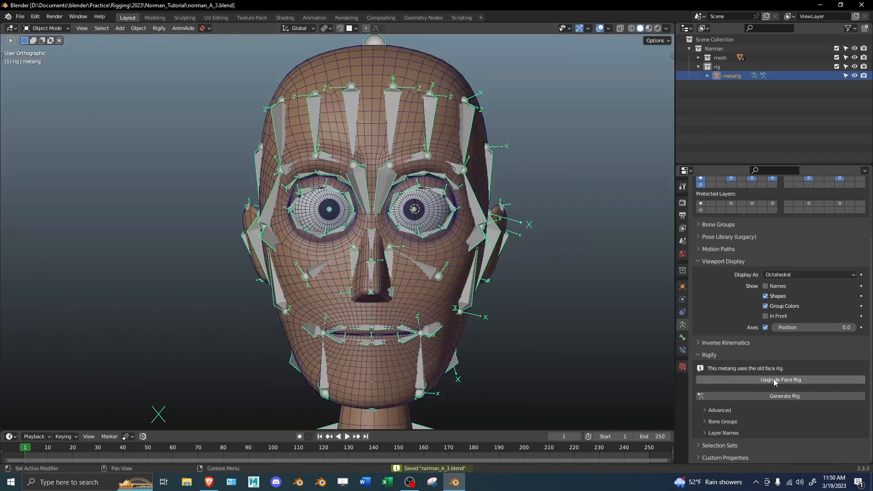
{"action": "left_click", "coordinate": [773, 379]}
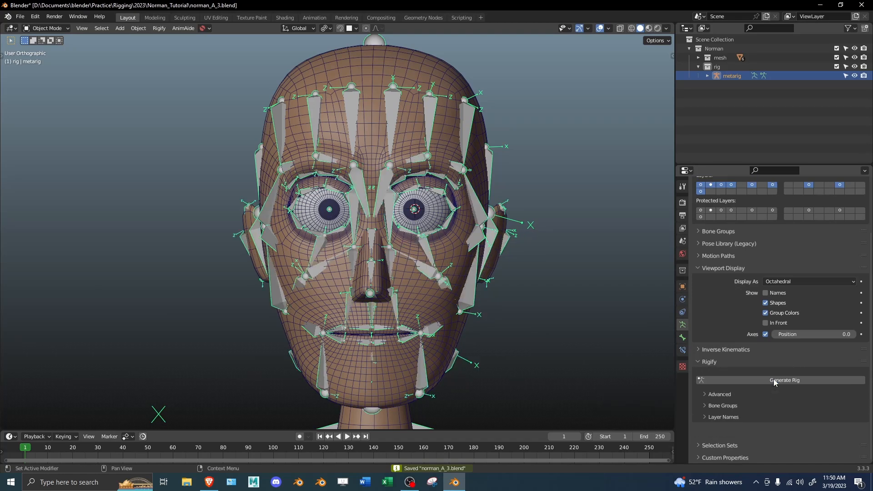
{"action": "middle_click_drag", "start_coordinate": [520, 229], "coordinate": [491, 186], "text": "shift"}
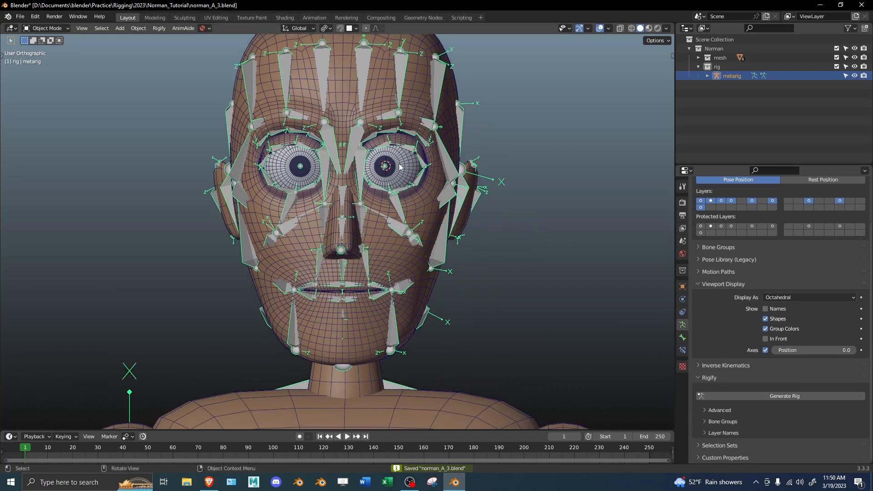
{"action": "middle_click_drag", "start_coordinate": [413, 267], "coordinate": [346, 259]}
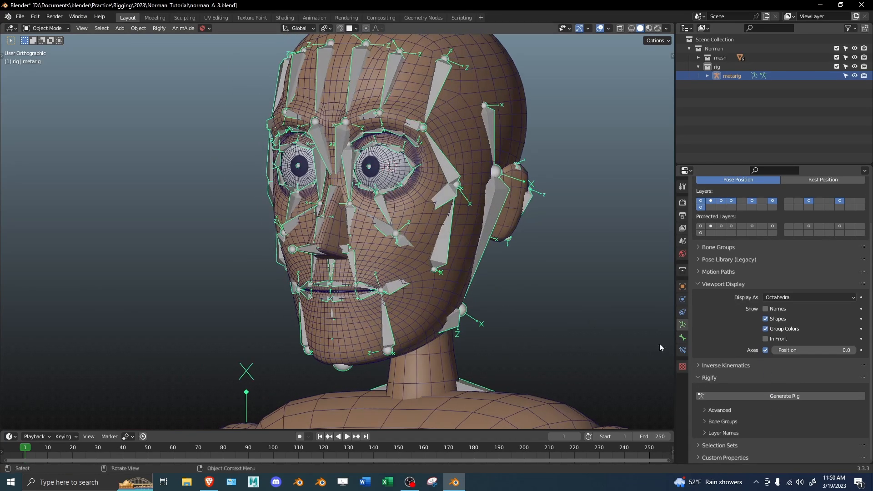
Step: Generate a rig from the metarig with the upgraded face and enter Pose Mode on it
{"action": "left_click", "coordinate": [777, 395]}
{"action": "mouse_move", "coordinate": [449, 241]}
{"action": "middle_mouse_down"}
{"action": "mouse_move", "coordinate": [337, 232]}
{"action": "mouse_move", "coordinate": [516, 213]}
{"action": "mouse_move", "coordinate": [485, 213]}
{"action": "mouse_move", "coordinate": [487, 224]}
{"action": "mouse_move", "coordinate": [444, 207]}
{"action": "mouse_move", "coordinate": [440, 232]}
{"action": "middle_mouse_up"}
{"action": "key", "text": "ctrl+Tab"}
{"action": "scroll", "coordinate": [436, 219], "scroll_direction": "up", "scroll_amount": 2}
{"action": "scroll", "coordinate": [438, 232], "scroll_direction": "up", "scroll_amount": 1}
Step: Test several facial controls, including the jaw's mouth master, by moving them and cancelling each move
{"action": "key", "text": "g"}
{"action": "right_click", "coordinate": [509, 338]}
{"action": "left_click", "coordinate": [478, 287]}
{"action": "middle_click_drag", "start_coordinate": [517, 298], "coordinate": [472, 259]}
{"action": "left_click", "coordinate": [329, 286]}
{"action": "key", "text": "g"}
{"action": "right_click", "coordinate": [381, 299]}
{"action": "scroll", "coordinate": [427, 311], "scroll_direction": "up", "scroll_amount": 2}
{"action": "middle_click_drag", "start_coordinate": [472, 258], "coordinate": [478, 265]}
{"action": "key", "text": "g"}
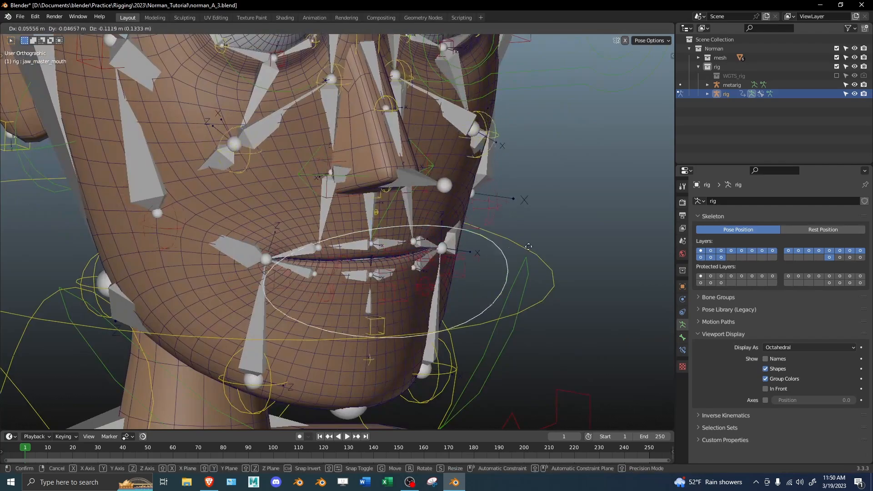
{"action": "right_click", "coordinate": [514, 210]}
{"action": "scroll", "coordinate": [504, 229], "scroll_direction": "down", "scroll_amount": 5}
{"action": "middle_click_drag", "start_coordinate": [504, 228], "coordinate": [426, 206]}
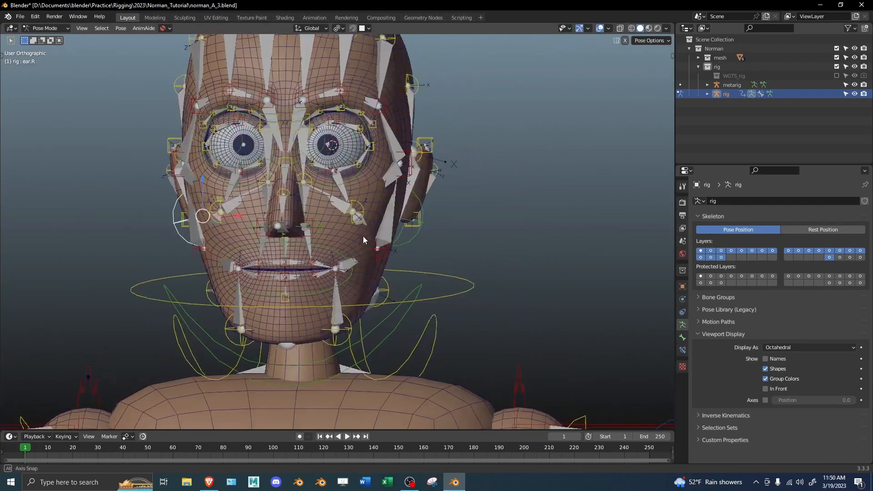
{"action": "middle_click_drag", "start_coordinate": [363, 236], "coordinate": [399, 247]}
{"action": "scroll", "coordinate": [413, 242], "scroll_direction": "up", "scroll_amount": 2}
{"action": "scroll", "coordinate": [378, 250], "scroll_direction": "down", "scroll_amount": 3}
{"action": "scroll", "coordinate": [399, 246], "scroll_direction": "down", "scroll_amount": 5}
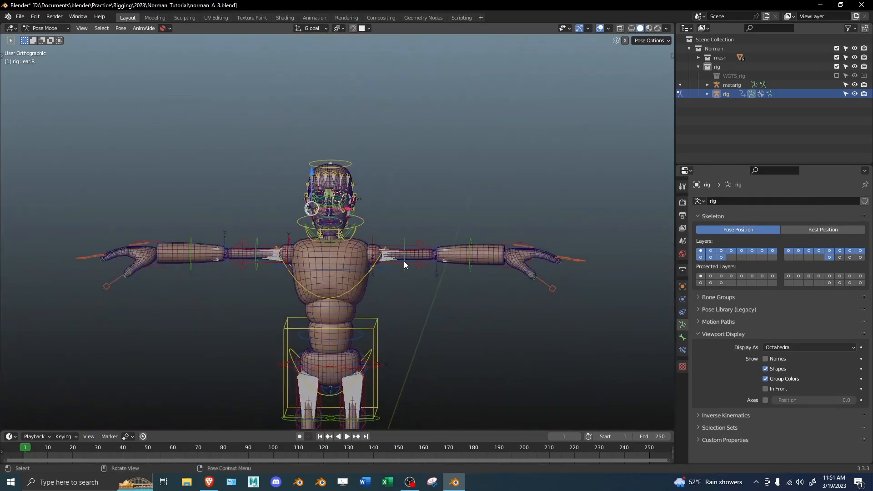
Step: Undo the rig generation to return to the metarig, save the file, and save a new version as norman_A_4.blend
{"action": "middle_click_drag", "start_coordinate": [460, 262], "coordinate": [465, 203]}
{"action": "left_click", "coordinate": [465, 203]}
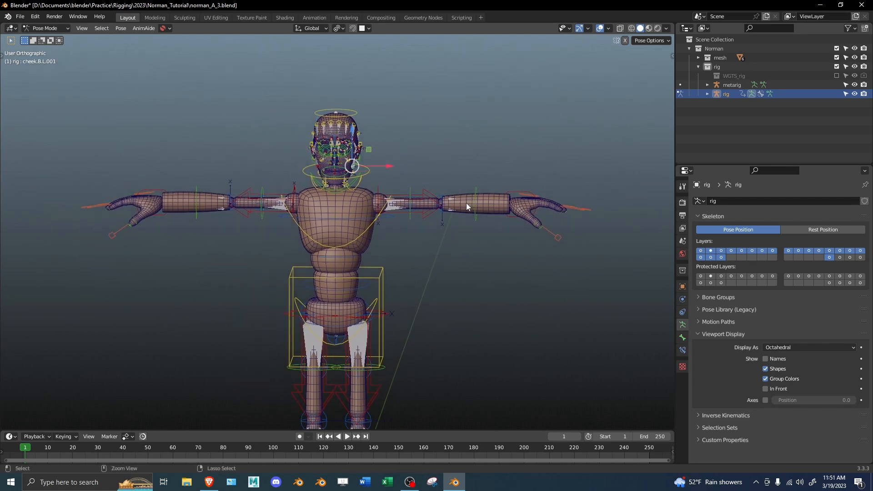
{"action": "key", "text": "ctrl+z"}
{"action": "key", "text": "ctrl+s"}
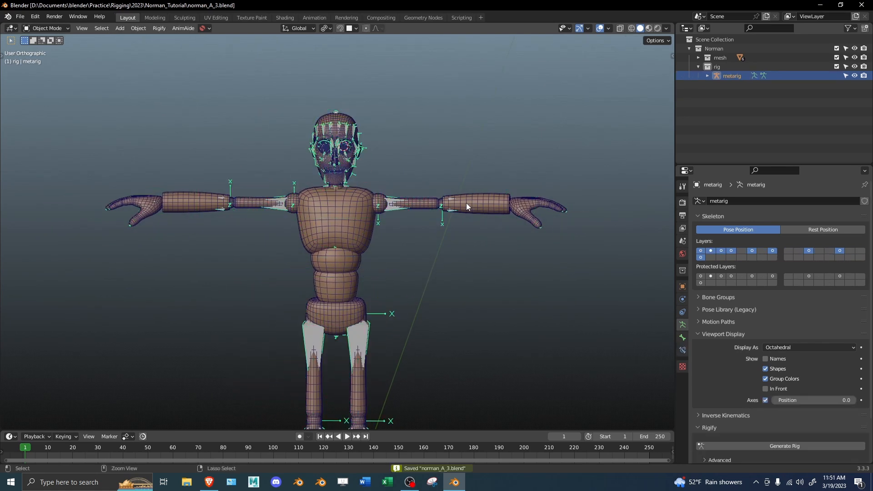
{"action": "key", "text": "shift+ctrl+s"}
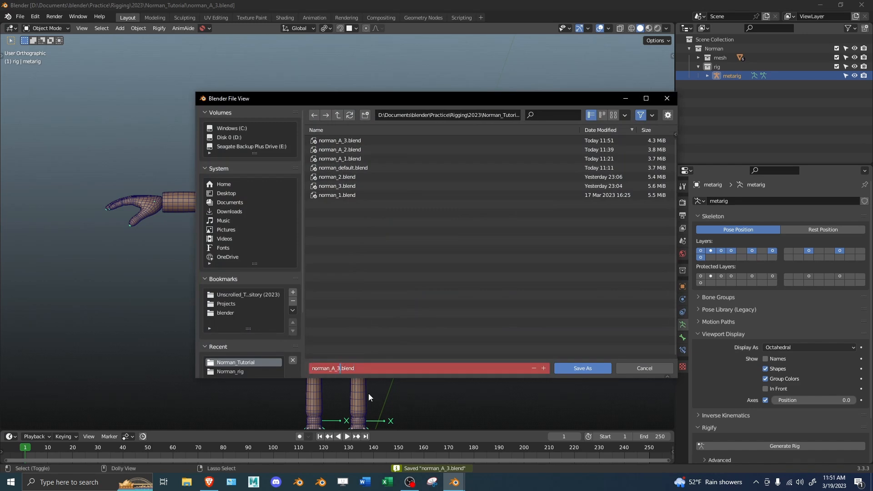
{"action": "key", "text": "KP_Add"}
{"action": "key", "text": "Return"}
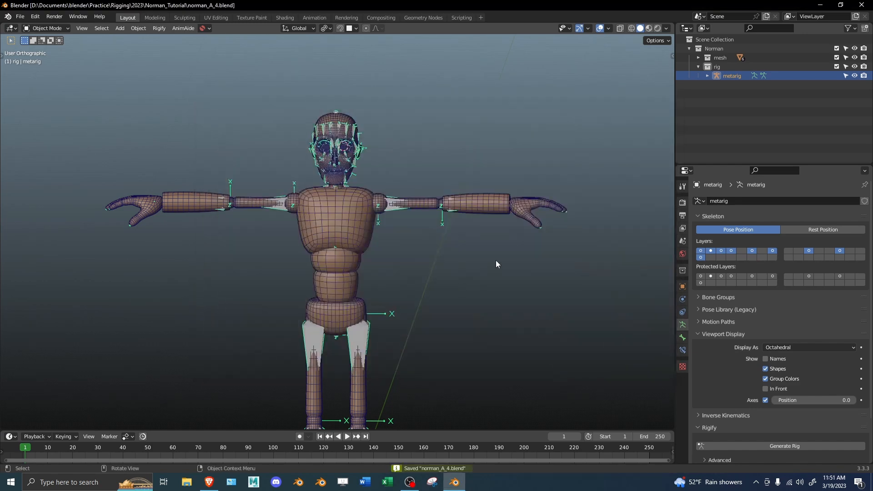
Step: Generate the rig from the metarig with the upgraded face and save the file
{"action": "left_click", "coordinate": [790, 445]}
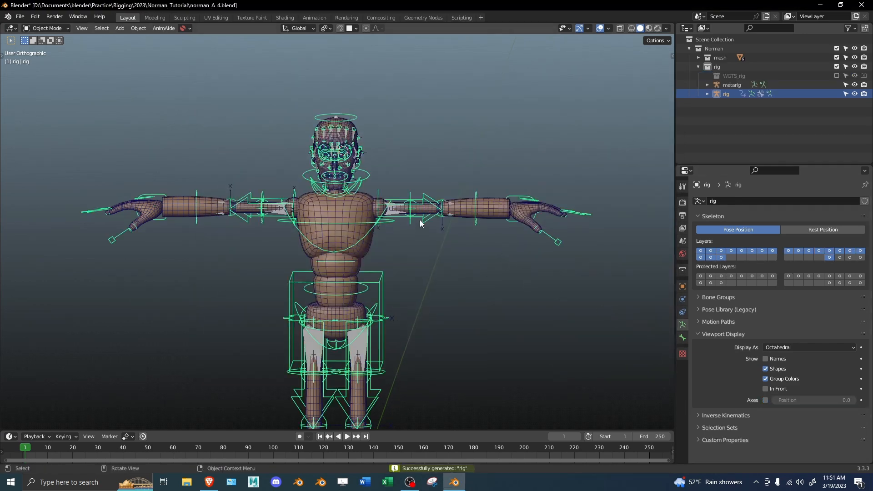
{"action": "scroll", "coordinate": [527, 231], "scroll_direction": "up", "scroll_amount": 3}
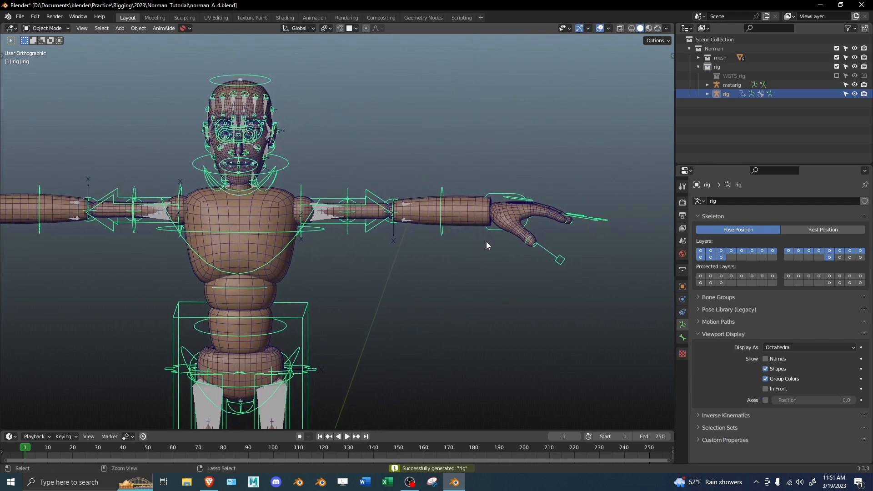
{"action": "key", "text": "ctrl+s"}
{"action": "scroll", "coordinate": [510, 237], "scroll_direction": "up", "scroll_amount": 1}
Step: Set the custom shape's Y rotation to 90° for the left hand IK control in Pose Mode
{"action": "key", "text": "ctrl+Tab"}
{"action": "left_click", "coordinate": [527, 238]}
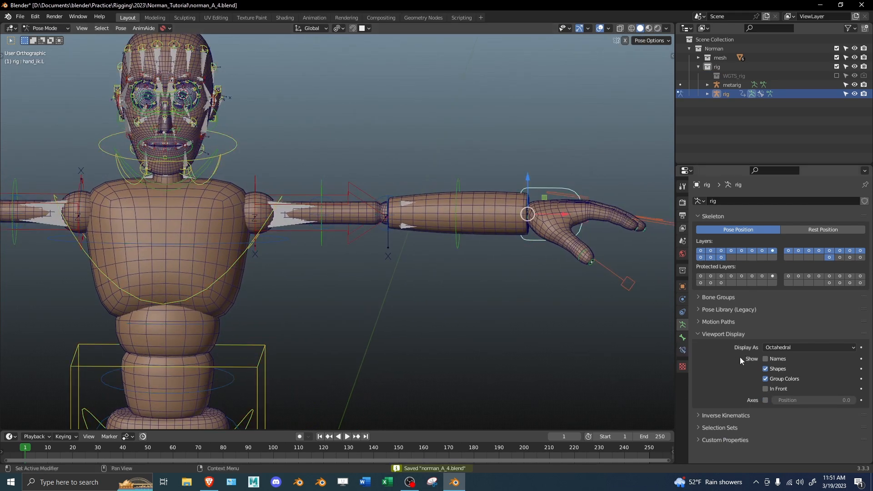
{"action": "left_click", "coordinate": [682, 337]}
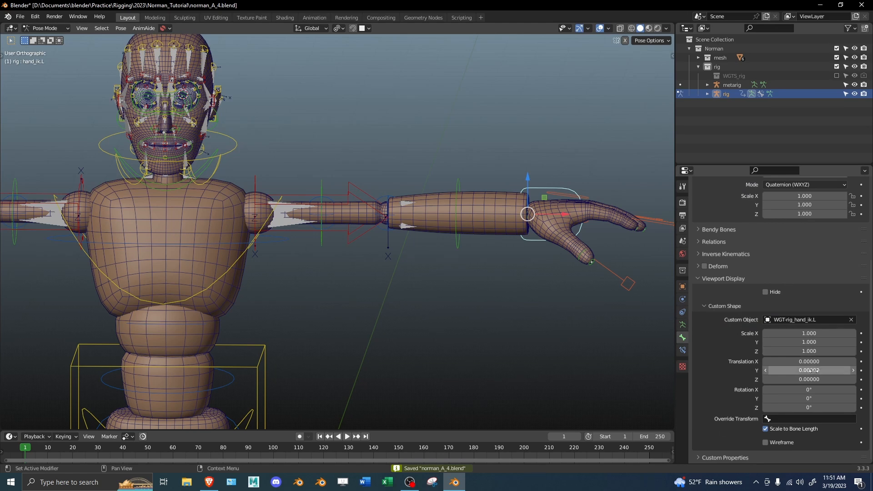
{"action": "left_click_drag", "start_coordinate": [809, 399], "coordinate": [819, 399]}
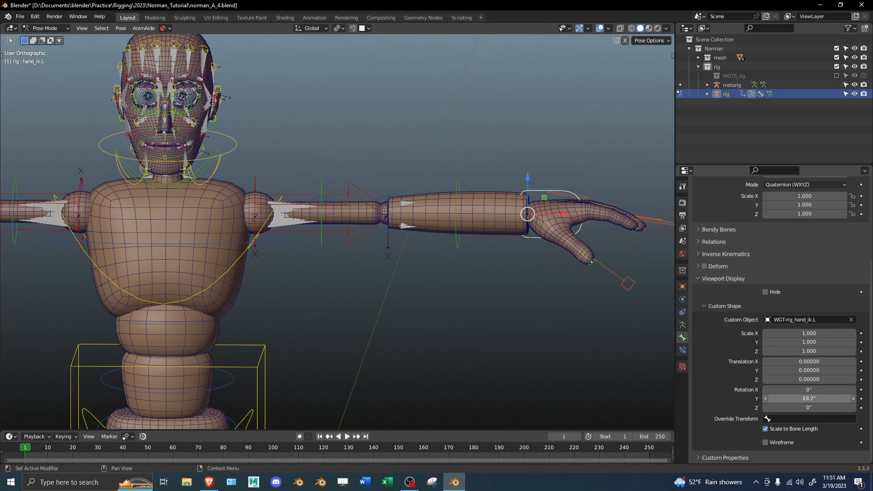
{"action": "middle_click_drag", "start_coordinate": [506, 290], "coordinate": [422, 288], "text": "shift"}
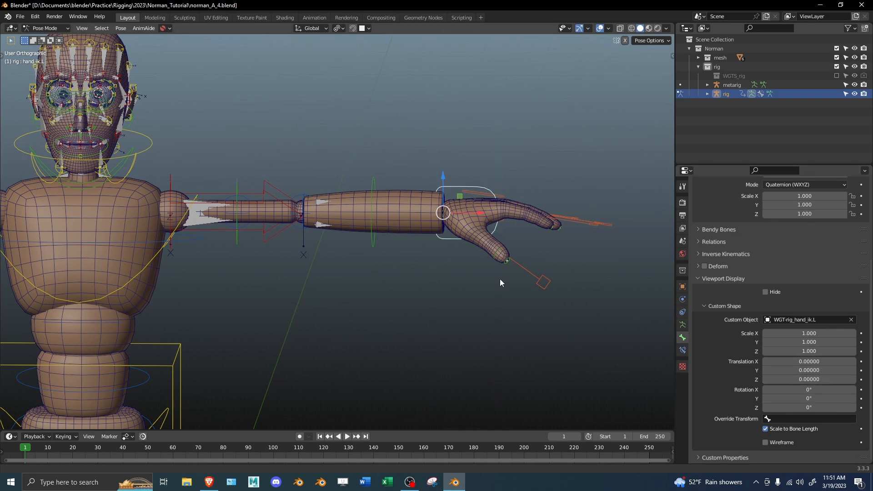
{"action": "middle_click_drag", "start_coordinate": [509, 276], "coordinate": [502, 278], "text": "shift"}
{"action": "left_click_drag", "start_coordinate": [786, 390], "coordinate": [785, 397]}
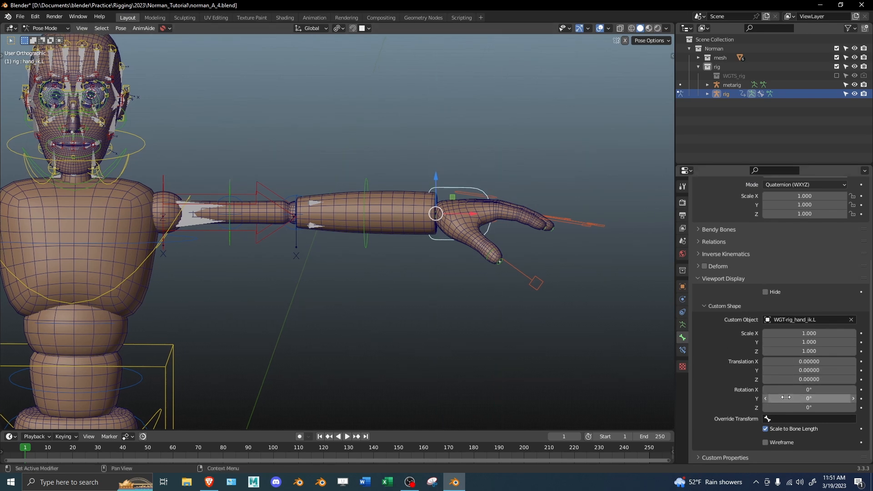
{"action": "left_click", "coordinate": [787, 398]}
{"action": "type", "text": "90"}
{"action": "key", "text": "Return"}
Step: Set the custom shape's Y rotation to 90° for the right hand IK control
{"action": "scroll", "coordinate": [331, 237], "scroll_direction": "down", "scroll_amount": 3}
{"action": "middle_click_drag", "start_coordinate": [331, 237], "coordinate": [241, 246]}
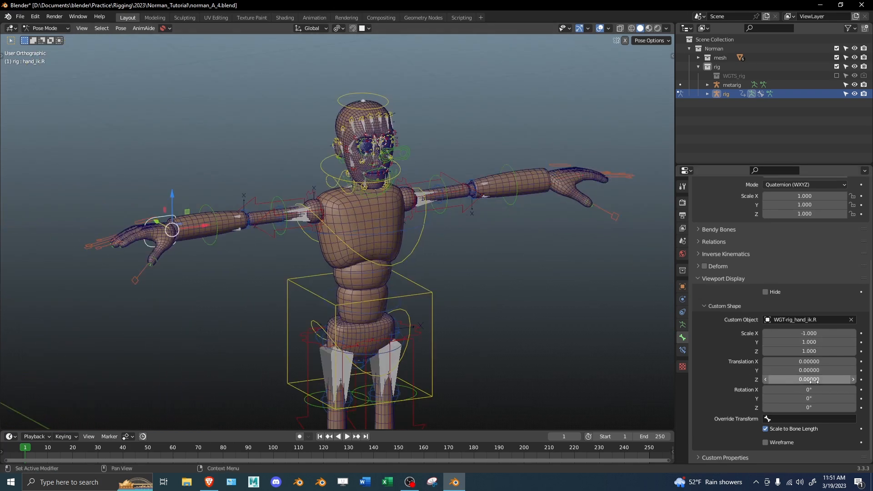
{"action": "left_click", "coordinate": [809, 398]}
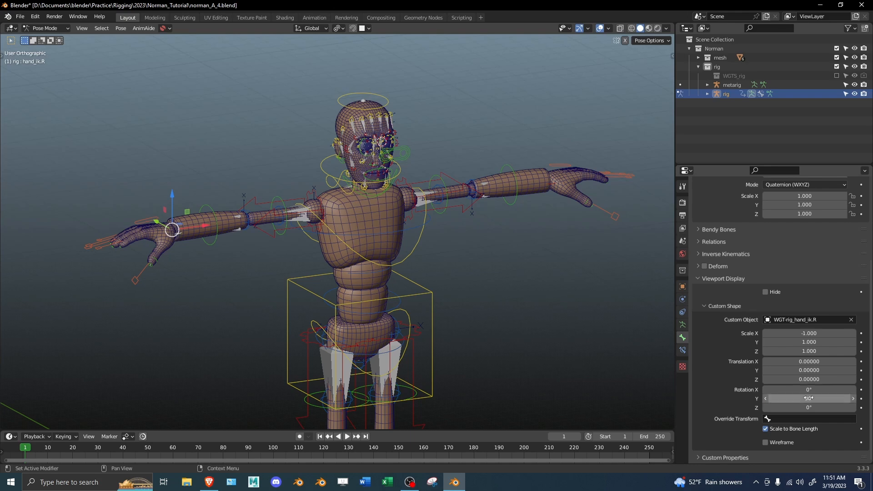
{"action": "middle_click_drag", "start_coordinate": [254, 244], "coordinate": [230, 259]}
{"action": "scroll", "coordinate": [230, 259], "scroll_direction": "up", "scroll_amount": 2}
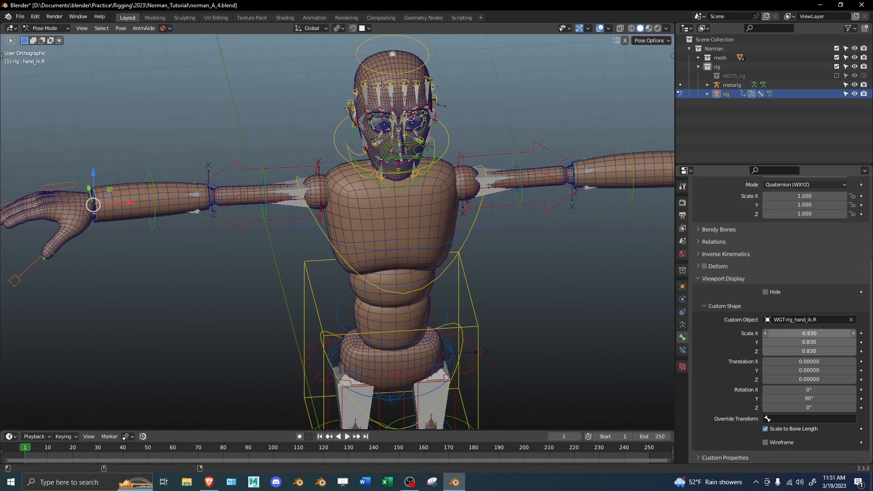
Step: Set the right hand IK control's custom shape scale to 1.310 in Y and Z, keeping X at -1.000
{"action": "left_click_drag", "start_coordinate": [809, 333], "coordinate": [809, 333]}
{"action": "middle_click_drag", "start_coordinate": [218, 232], "coordinate": [424, 251]}
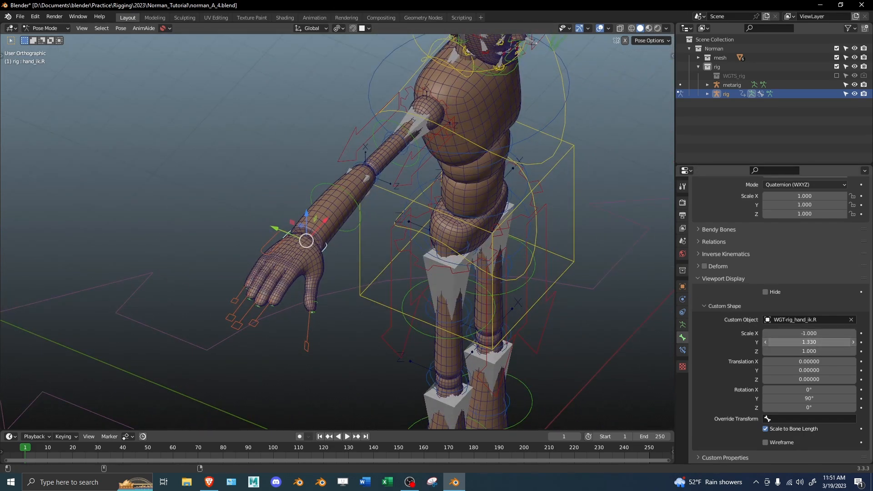
{"action": "mouse_move", "coordinate": [793, 350]}
{"action": "left_mouse_down"}
{"action": "mouse_move", "coordinate": [814, 351]}
{"action": "mouse_move", "coordinate": [793, 350]}
{"action": "left_mouse_up"}
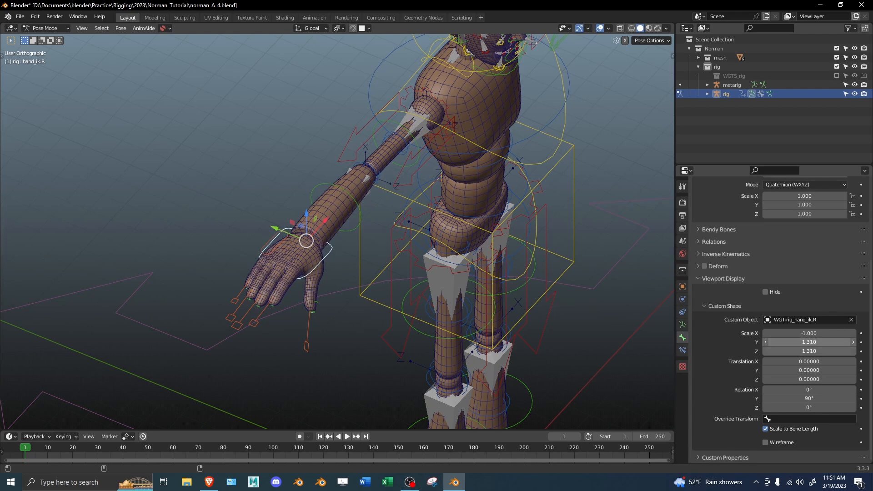
Step: Copy the right hand IK control's bone shape settings to the left hand IK control with Copy Bone Shape
{"action": "middle_click_drag", "start_coordinate": [464, 162], "coordinate": [397, 193]}
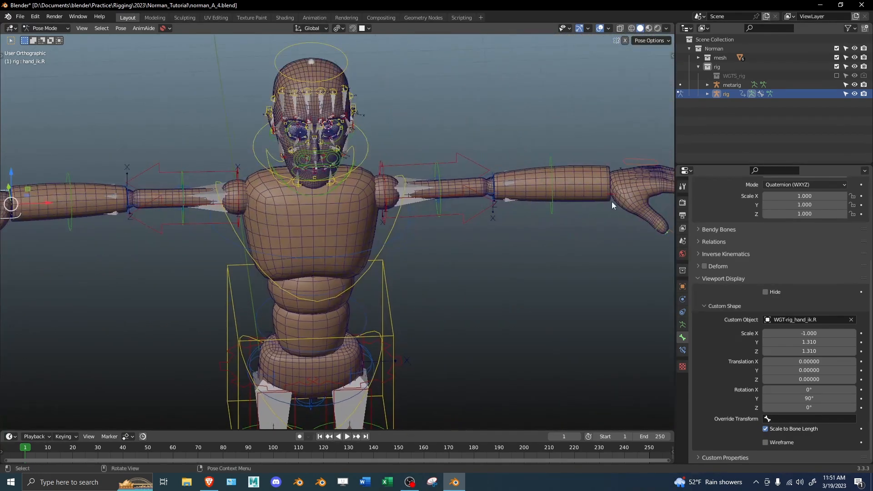
{"action": "middle_click_drag", "start_coordinate": [611, 197], "coordinate": [301, 219]}
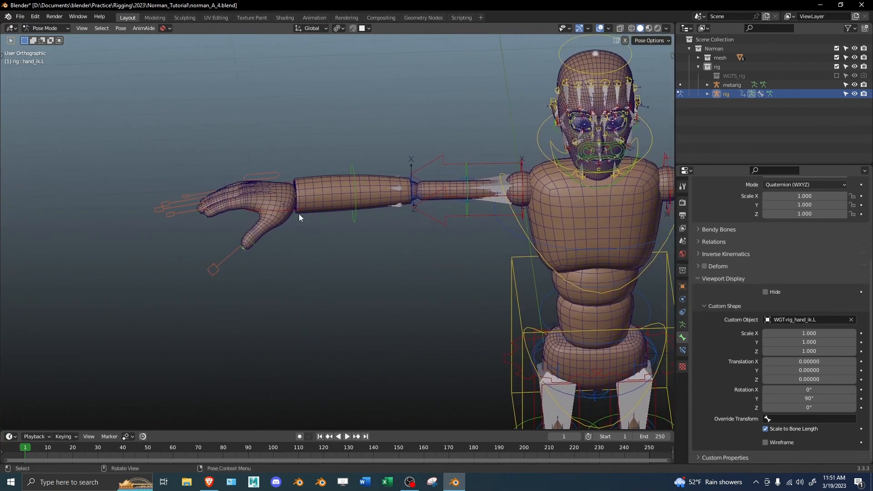
{"action": "left_click", "coordinate": [294, 209]}
{"action": "key", "text": "ctrl+c"}
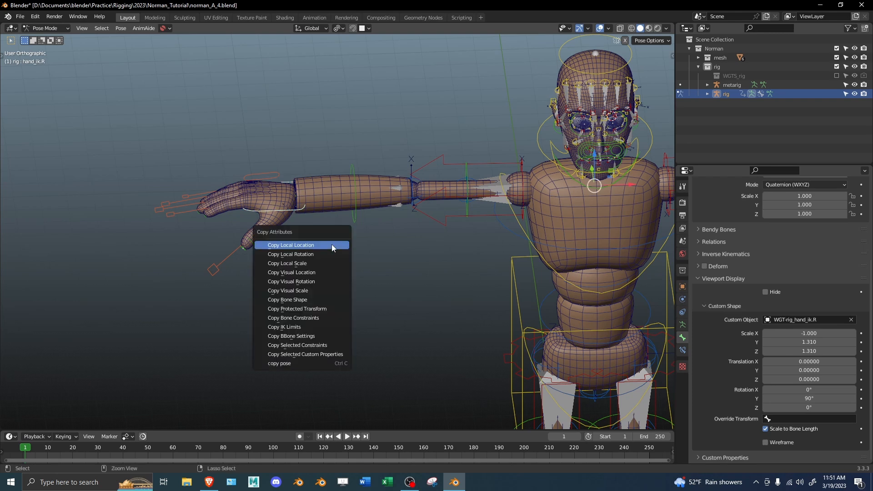
{"action": "key", "text": "Escape"}
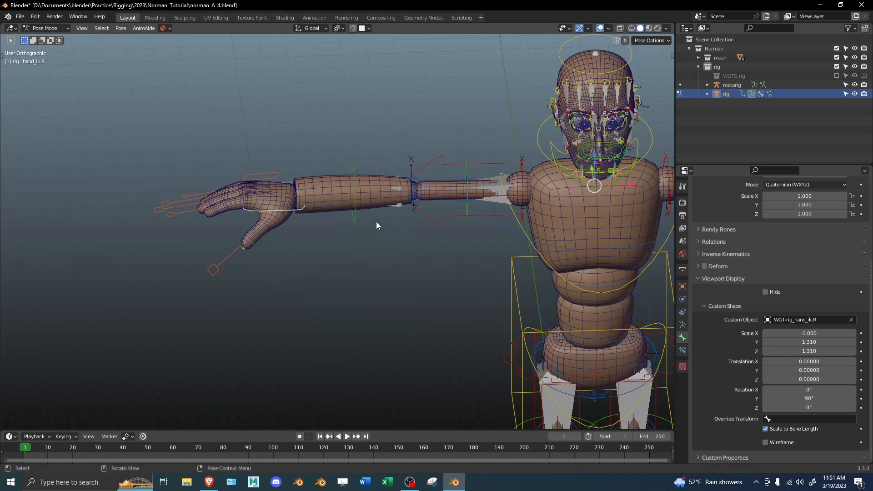
{"action": "key", "text": "ctrl+c"}
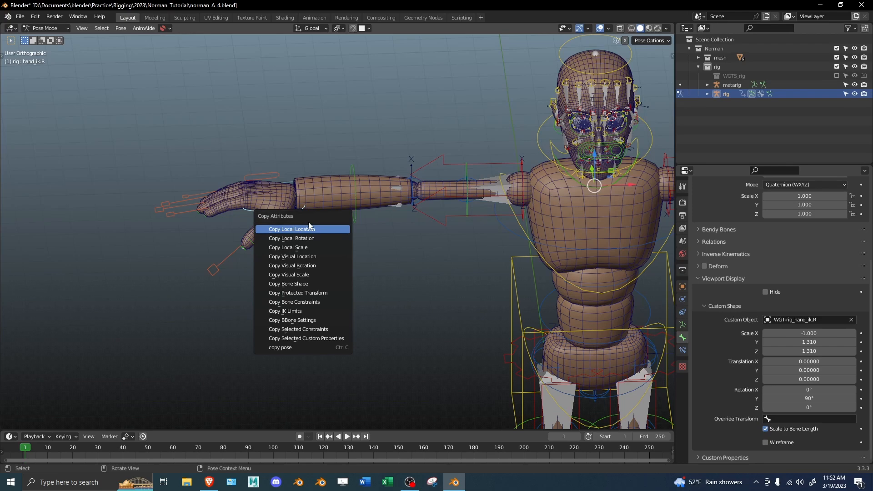
{"action": "left_click", "coordinate": [317, 282]}
Step: Examine both hand controls and the complete generated rig from several angles
{"action": "middle_click_drag", "start_coordinate": [329, 271], "coordinate": [582, 267]}
{"action": "middle_click_drag", "start_coordinate": [472, 272], "coordinate": [503, 240]}
{"action": "scroll", "coordinate": [409, 200], "scroll_direction": "up", "scroll_amount": 4}
{"action": "middle_click_drag", "start_coordinate": [435, 211], "coordinate": [384, 200]}
{"action": "scroll", "coordinate": [384, 200], "scroll_direction": "down", "scroll_amount": 4}
{"action": "middle_click_drag", "start_coordinate": [414, 163], "coordinate": [323, 232]}
{"action": "middle_click_drag", "start_coordinate": [269, 241], "coordinate": [24, 285]}
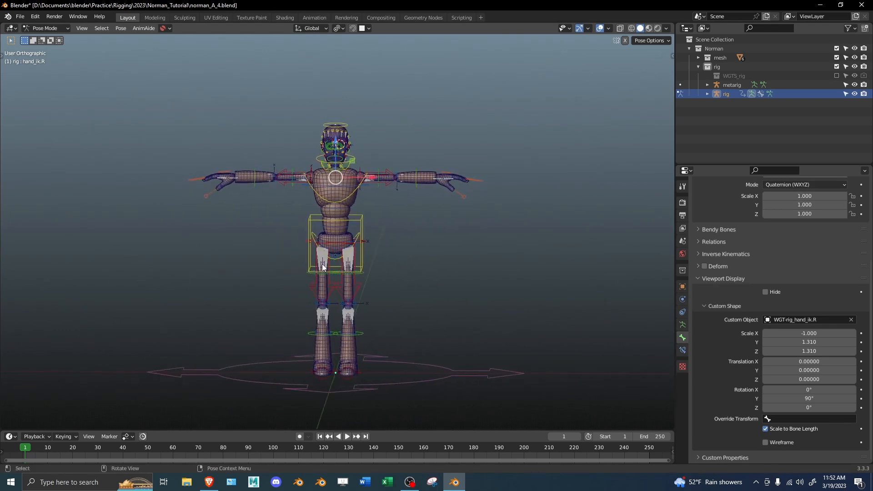
{"action": "scroll", "coordinate": [437, 253], "scroll_direction": "up", "scroll_amount": 2}
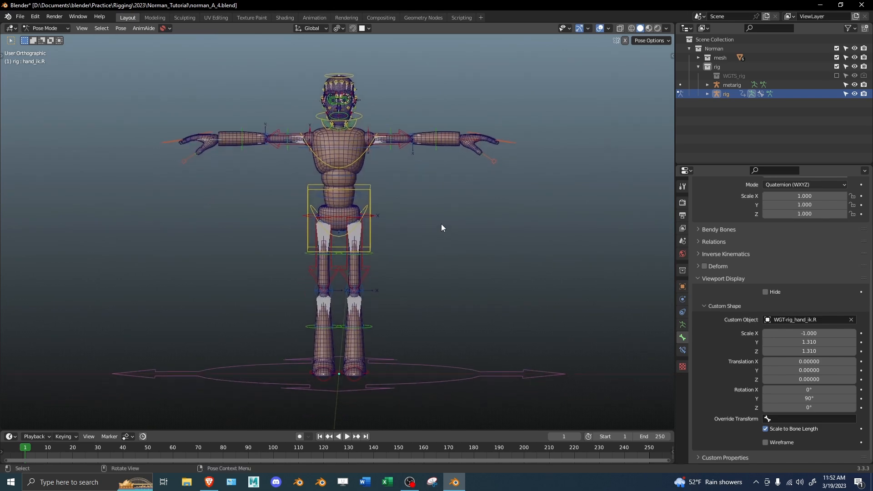
{"action": "scroll", "coordinate": [441, 227], "scroll_direction": "down", "scroll_amount": 3}
{"action": "mouse_move", "coordinate": [437, 233]}
{"action": "middle_mouse_down"}
{"action": "mouse_move", "coordinate": [419, 236]}
{"action": "mouse_move", "coordinate": [459, 232]}
{"action": "mouse_move", "coordinate": [434, 229]}
{"action": "mouse_move", "coordinate": [430, 237]}
{"action": "middle_mouse_up"}
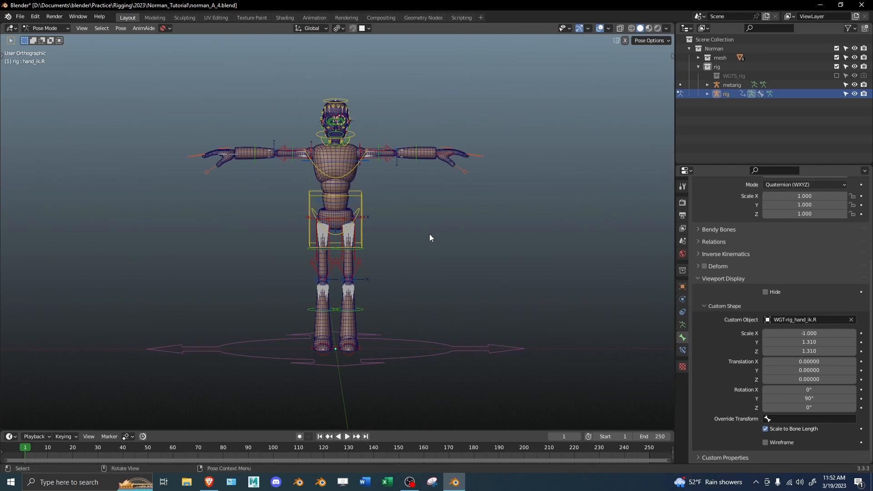